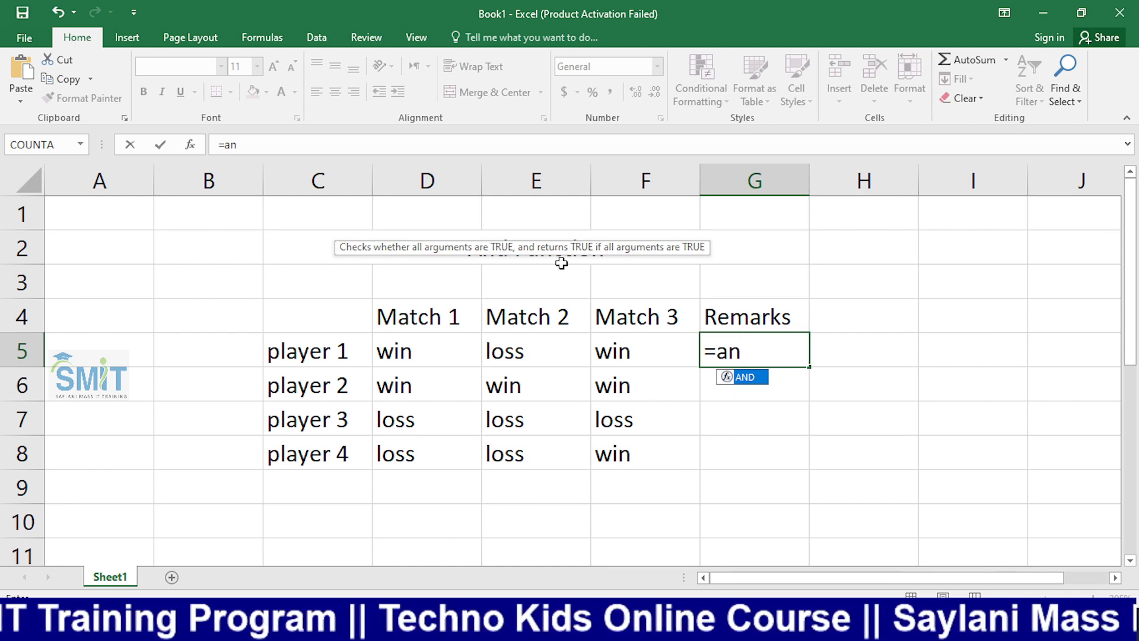
Build an AND formula in G5 with the first two conditions, D5="win" and E5="win".
key(Tab)
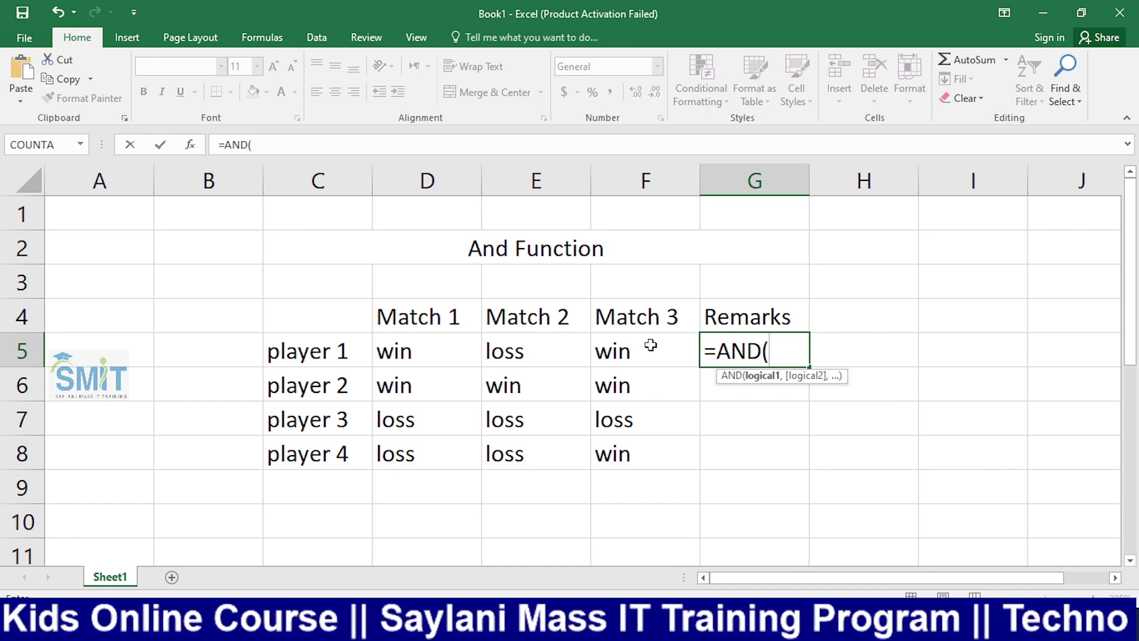
click(429, 359)
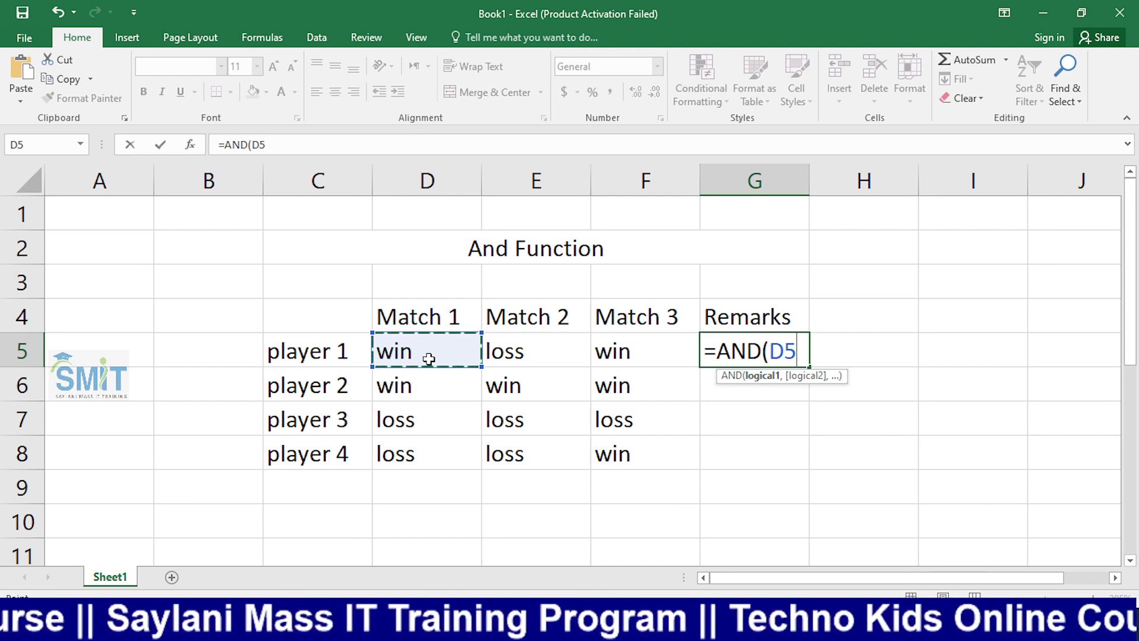
text(=)
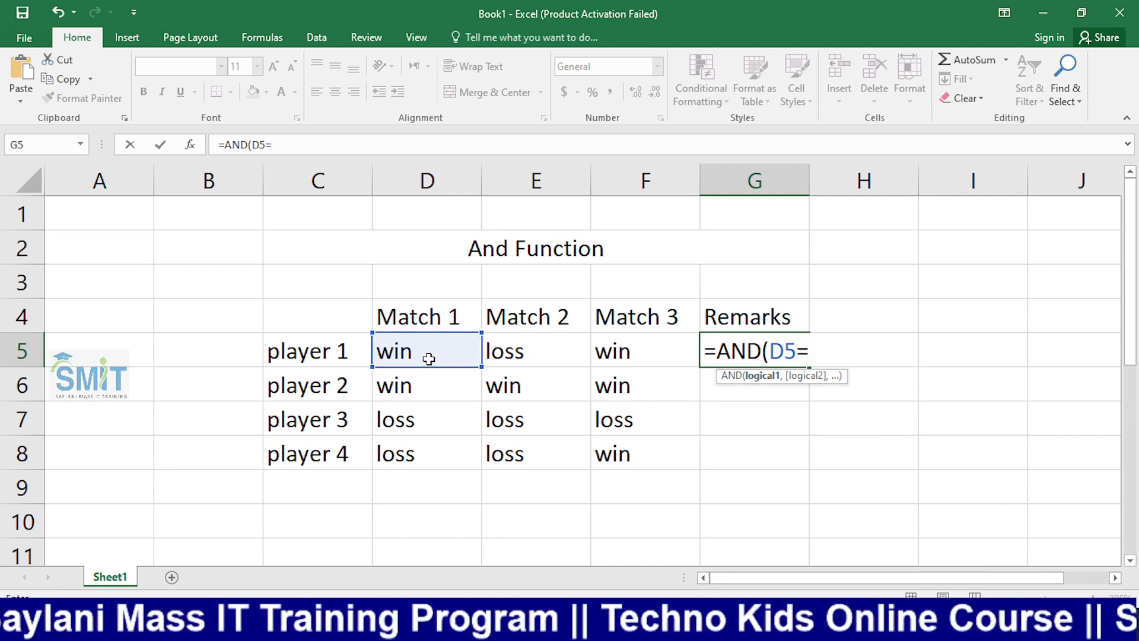
text("win)
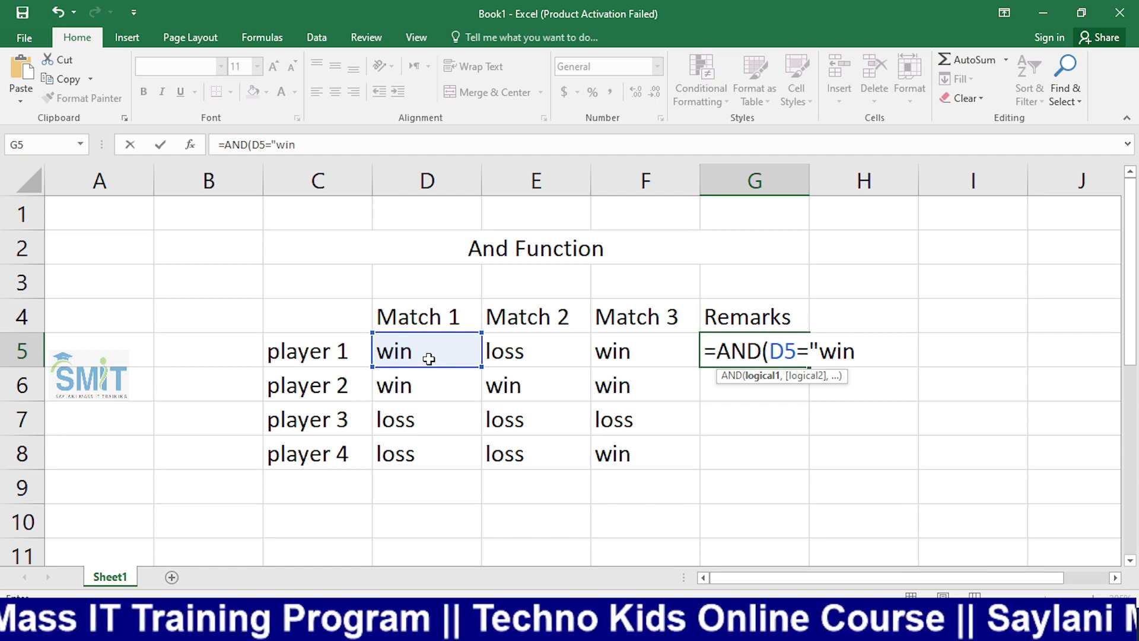
text(",)
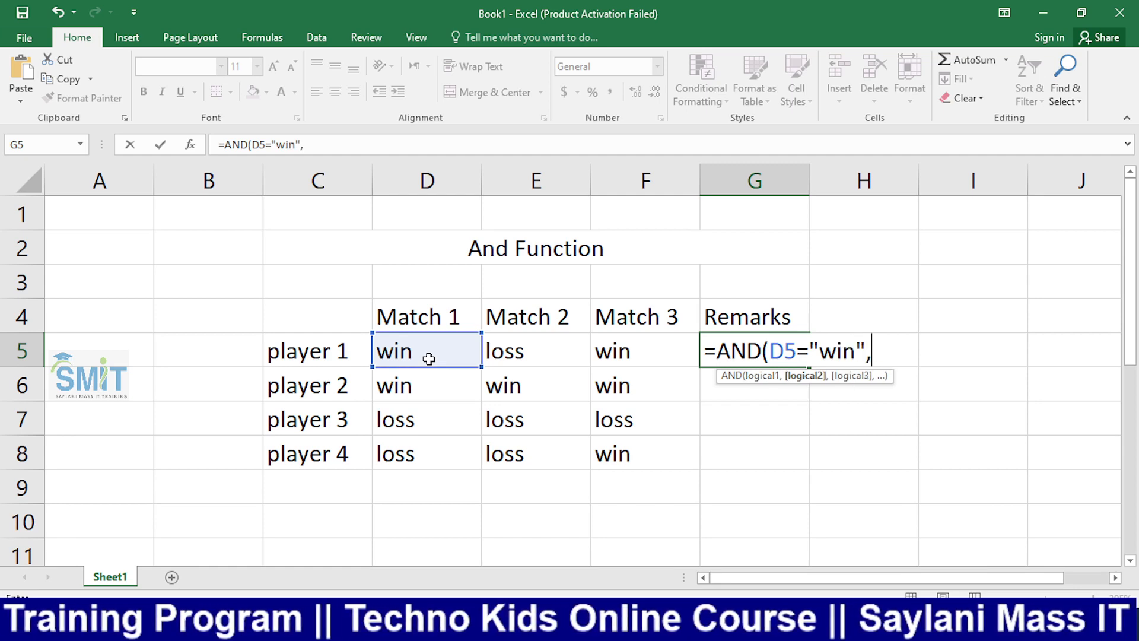
key(Left)
key(Left)
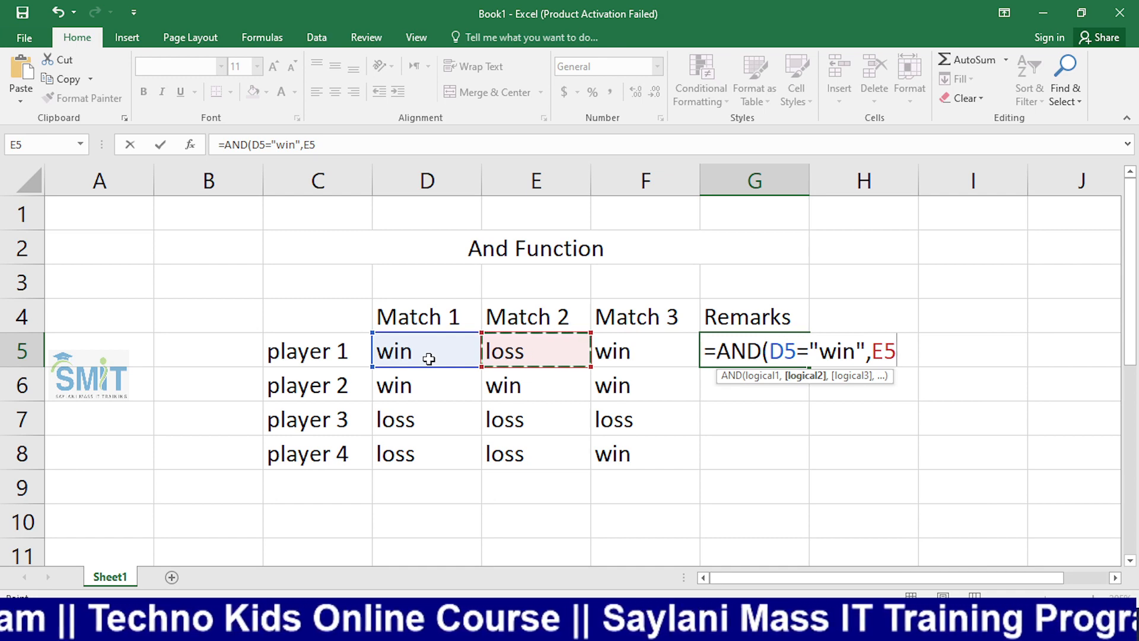
text(="win)
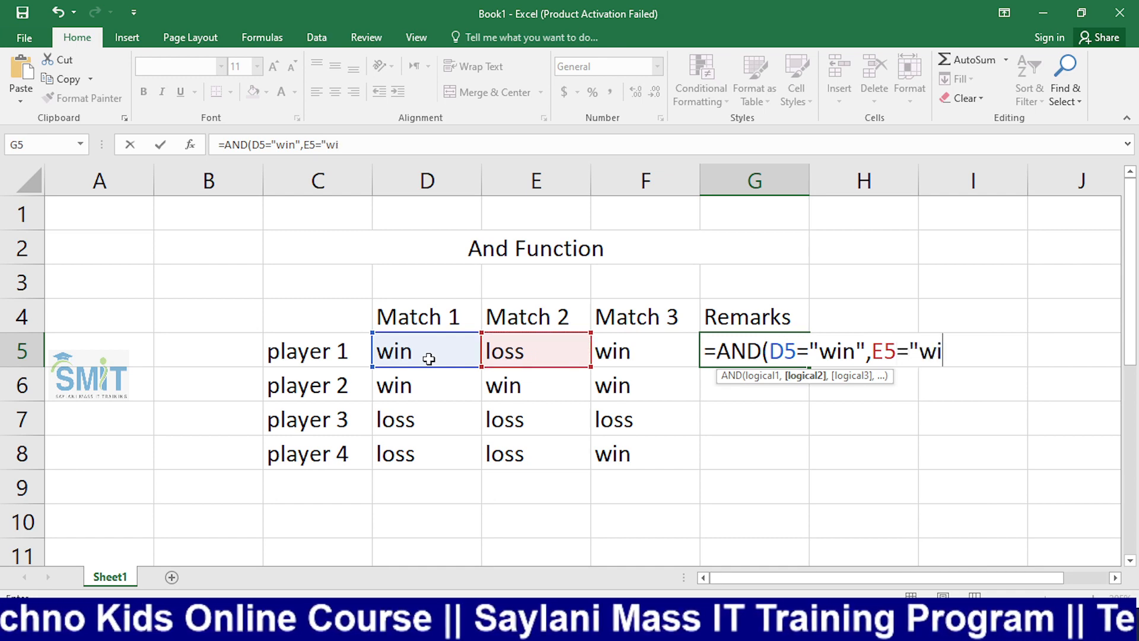
text(",)
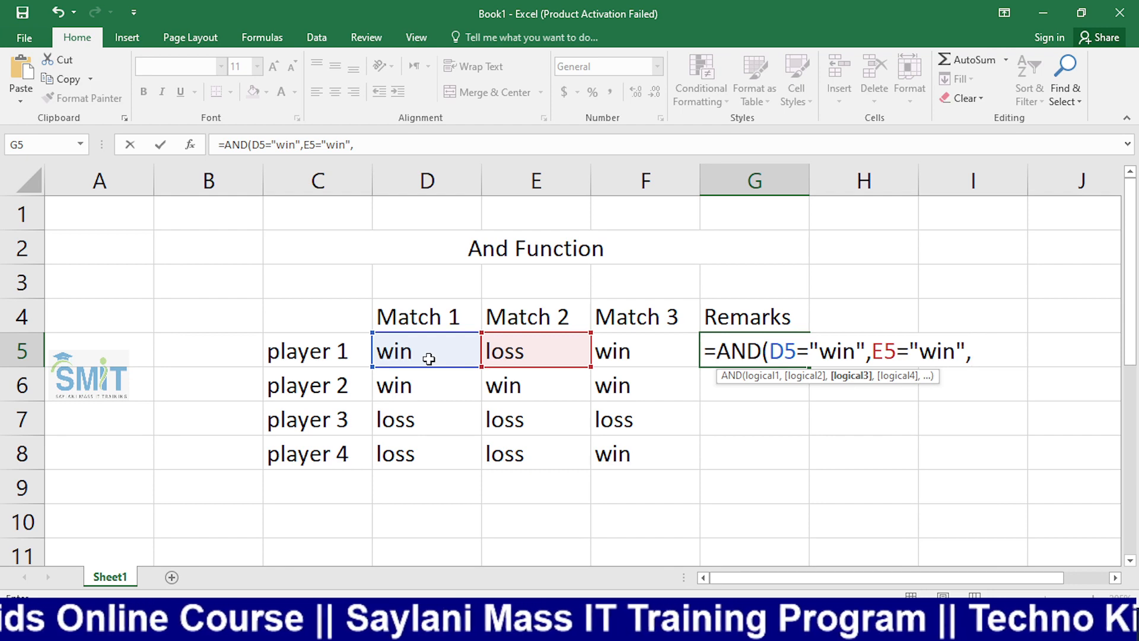
Add the third condition F5="win" to the AND formula in G5, close the parenthesis and enter it.
key(Left)
key(Left)
key(Right)
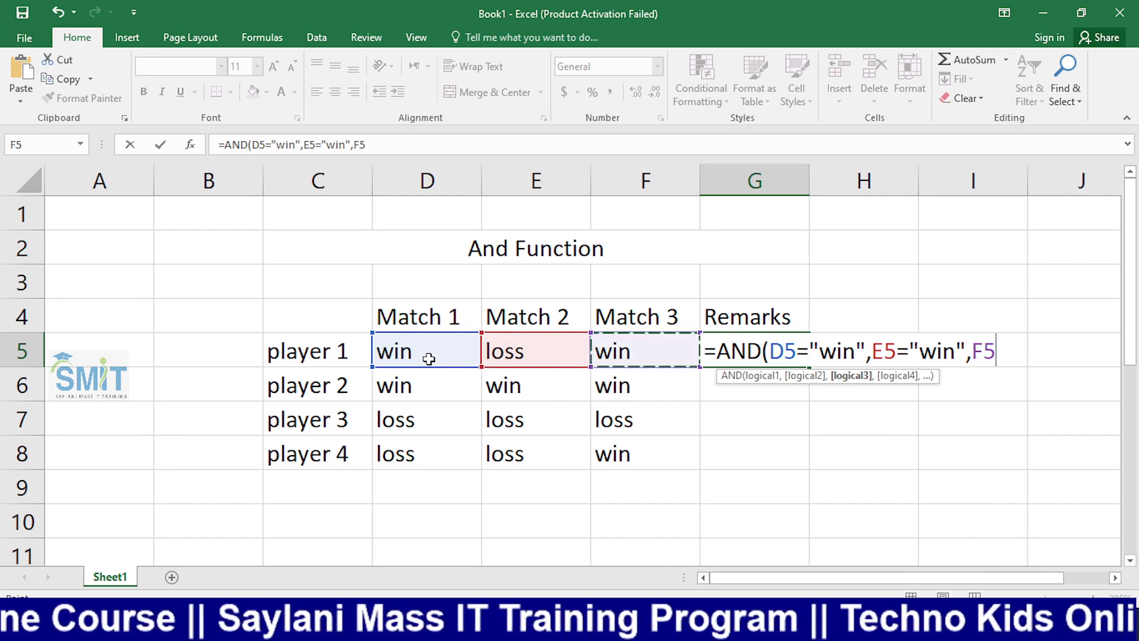
text(=")
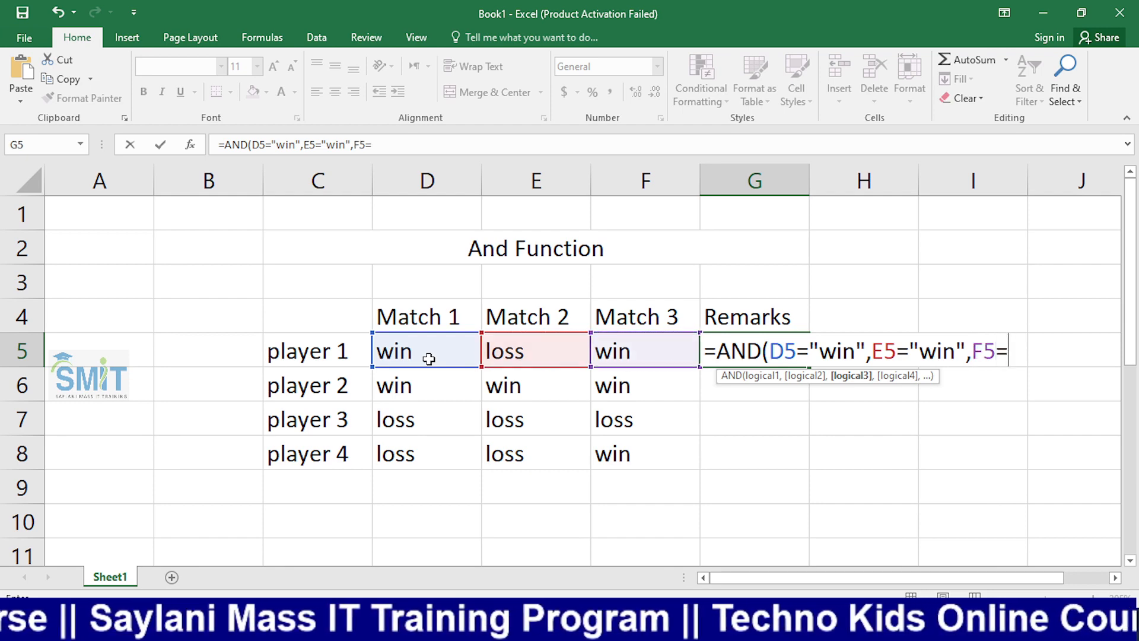
text(win")
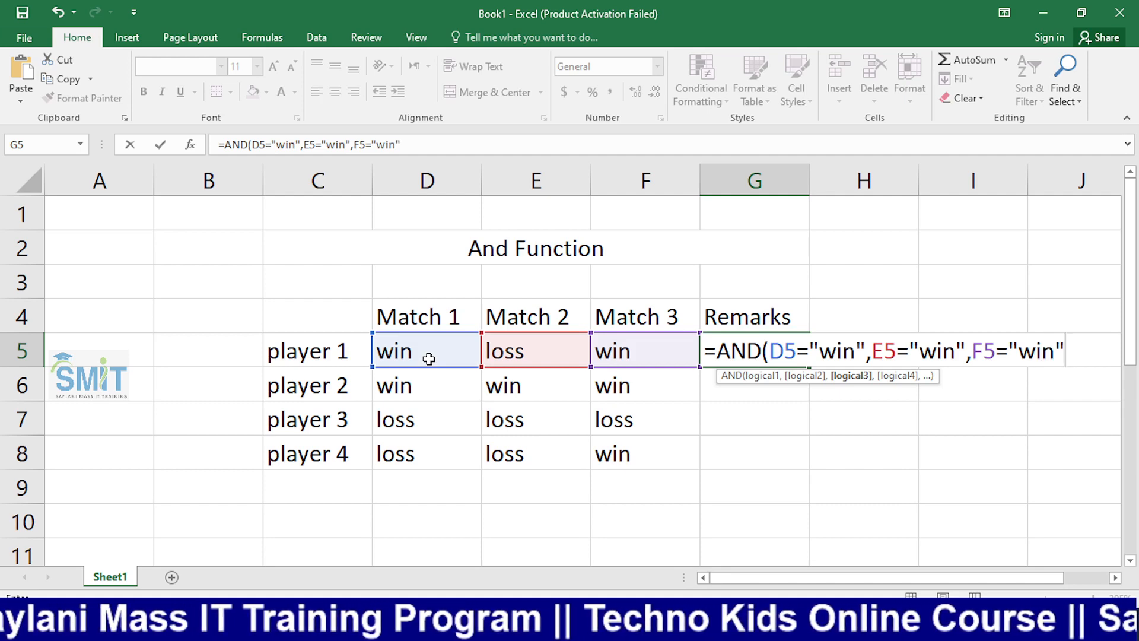
text())
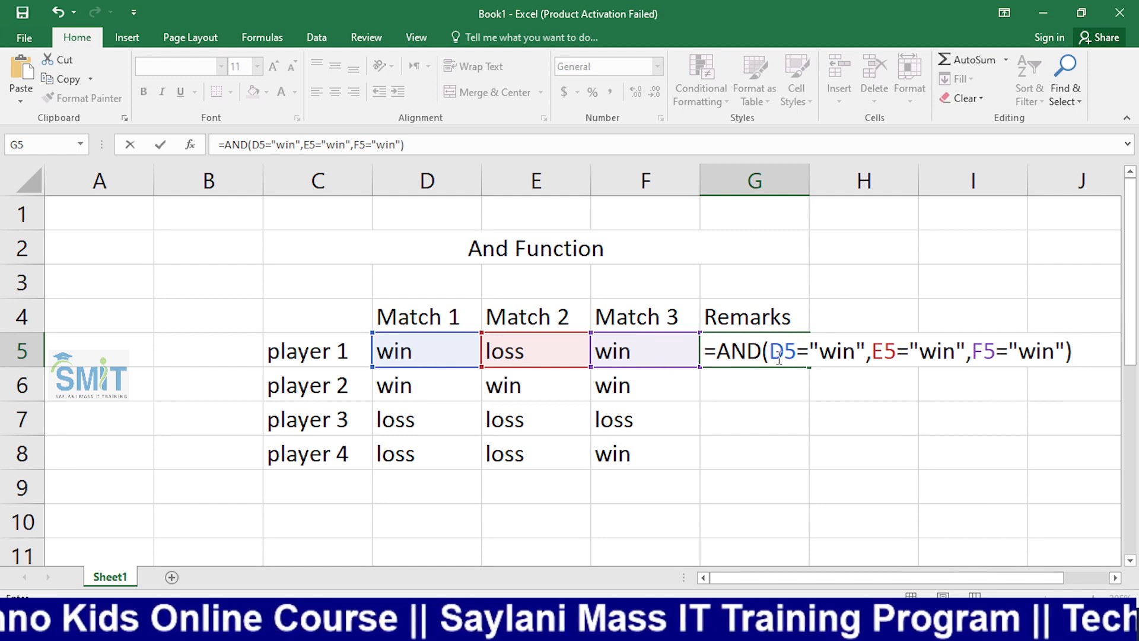
drag(770, 353, 960, 352)
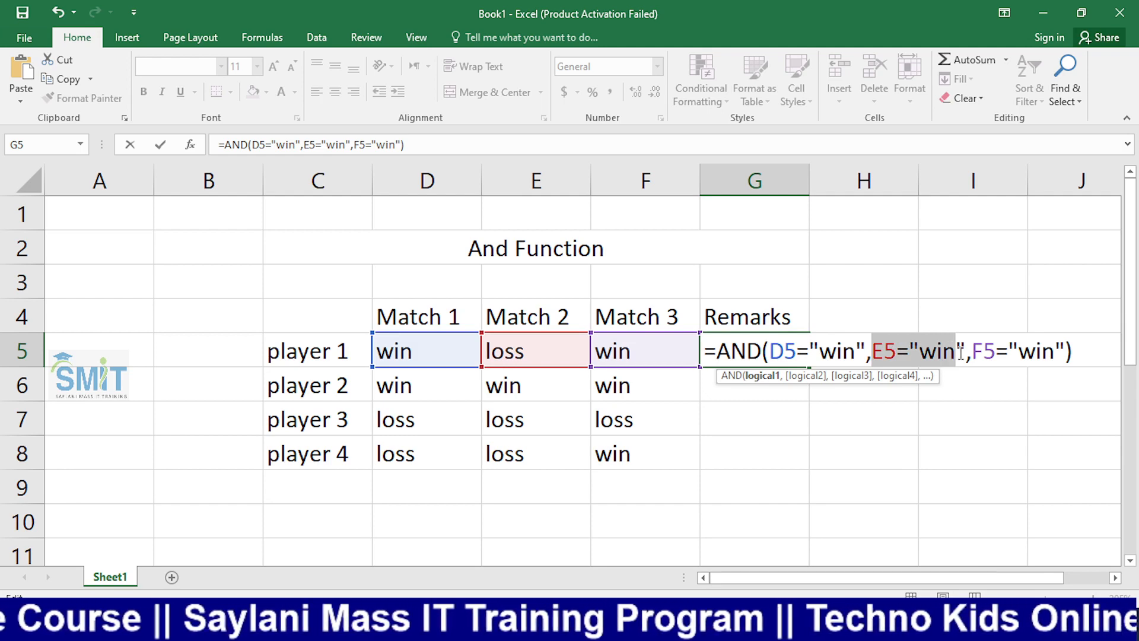
click(936, 353)
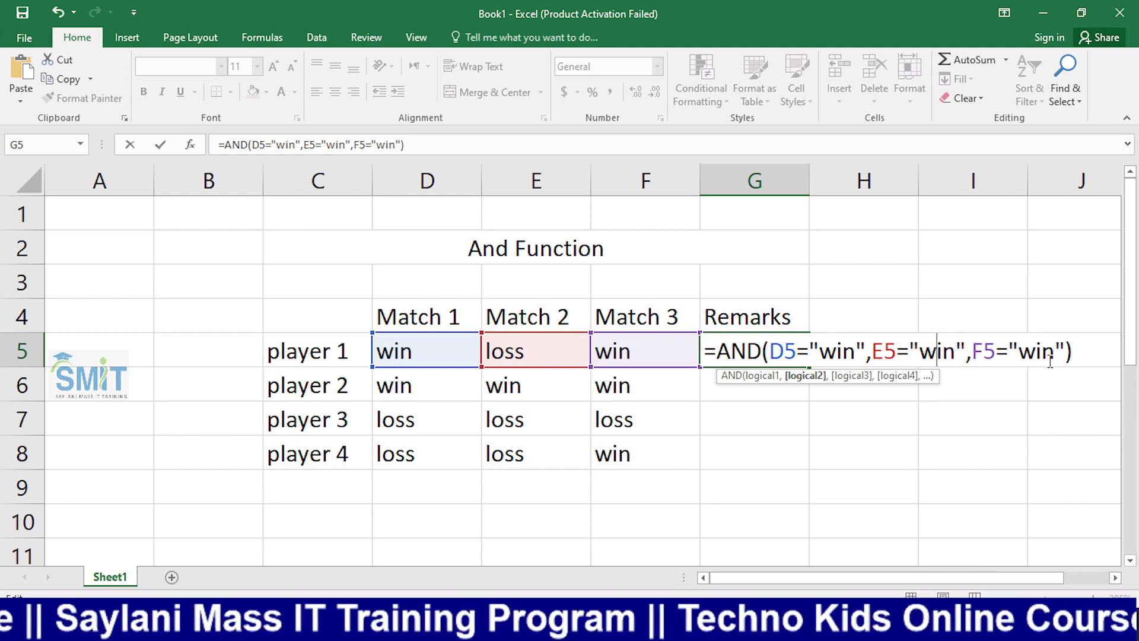
click(1077, 356)
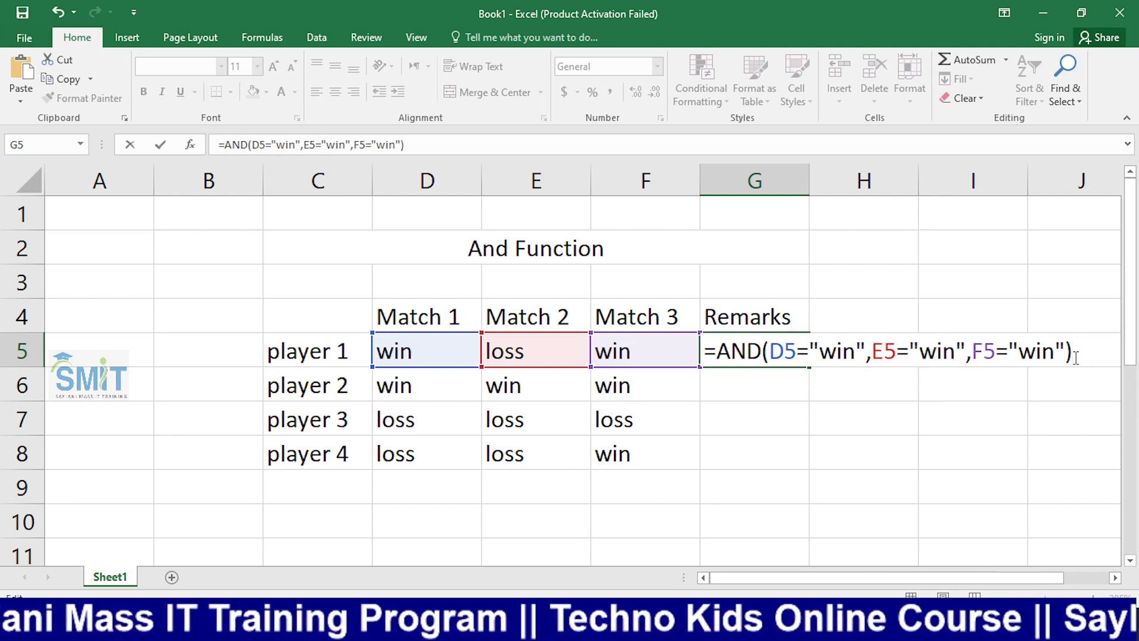
key(Return)
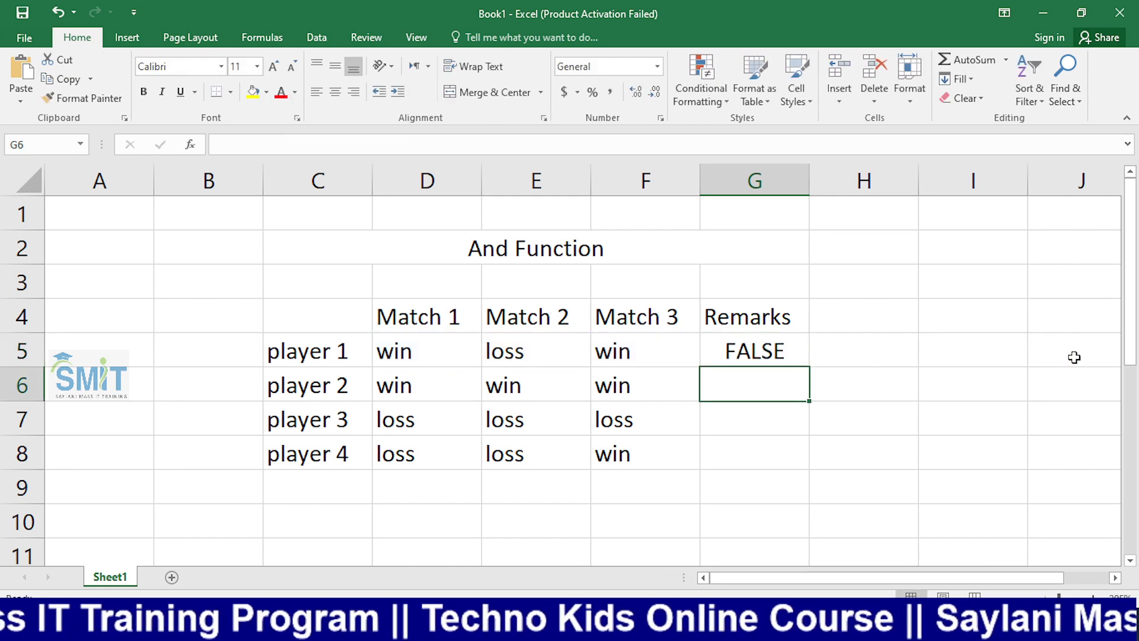
Fill the AND formula from G5 down through G8 for the remaining players.
click(771, 349)
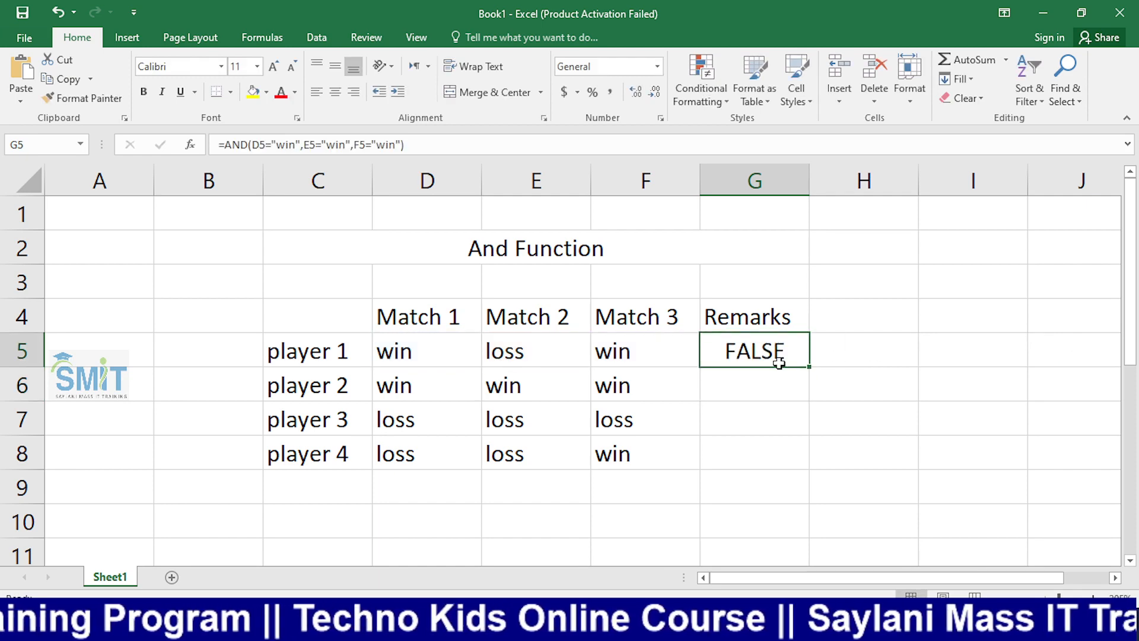
drag(798, 359, 777, 454)
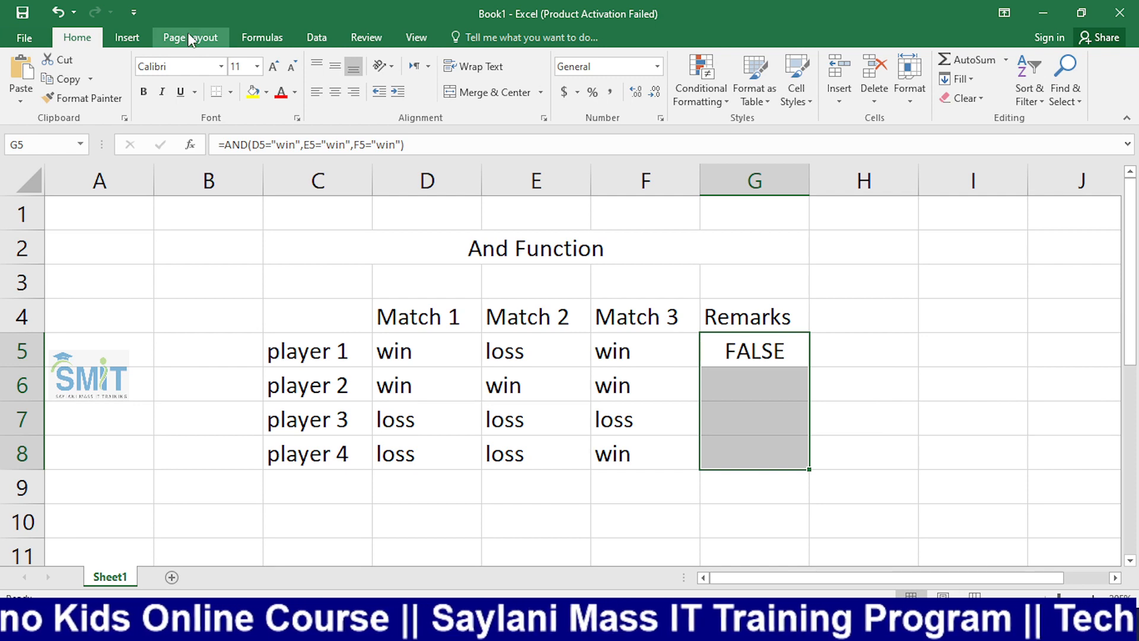
click(777, 361)
drag(809, 366, 800, 475)
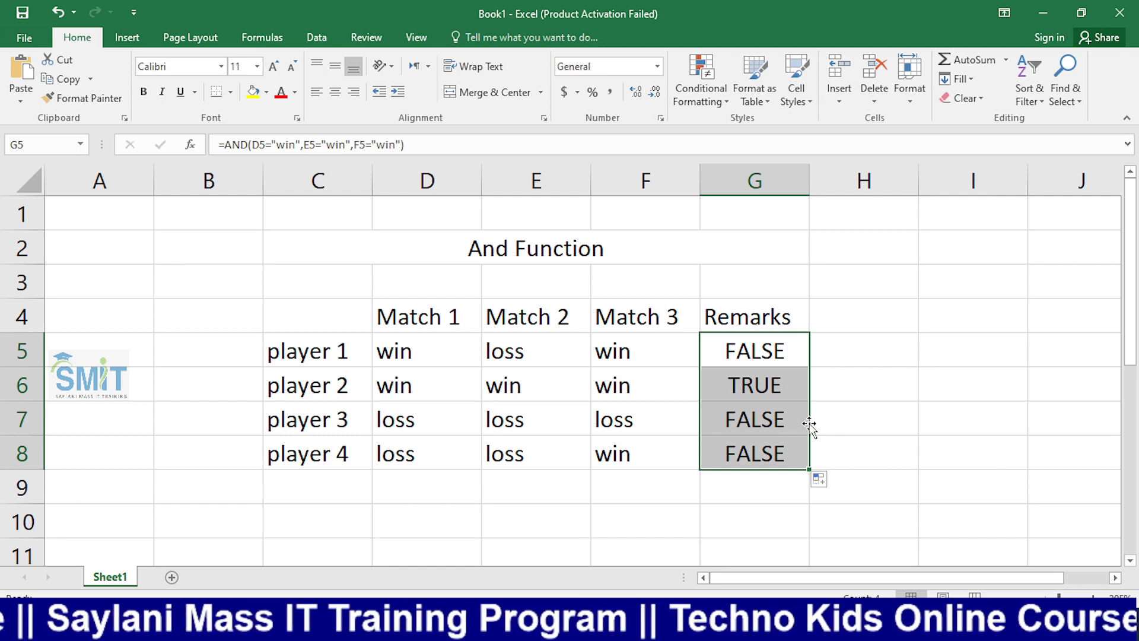
Inspect the copied AND formula in player 2's Remarks cell.
click(771, 394)
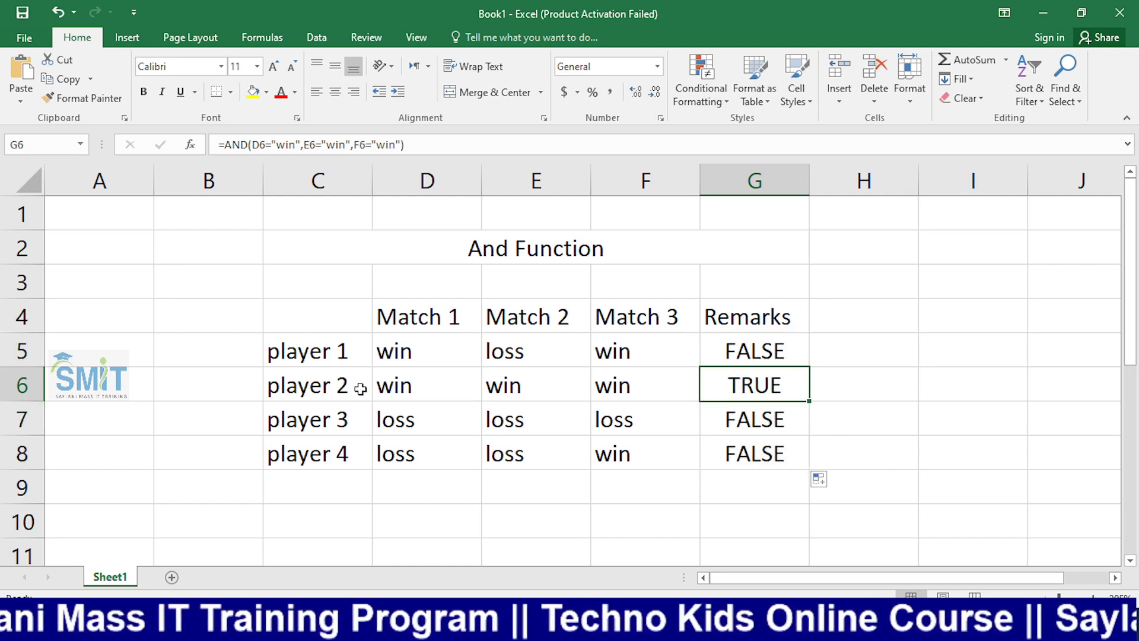
double_click(763, 376)
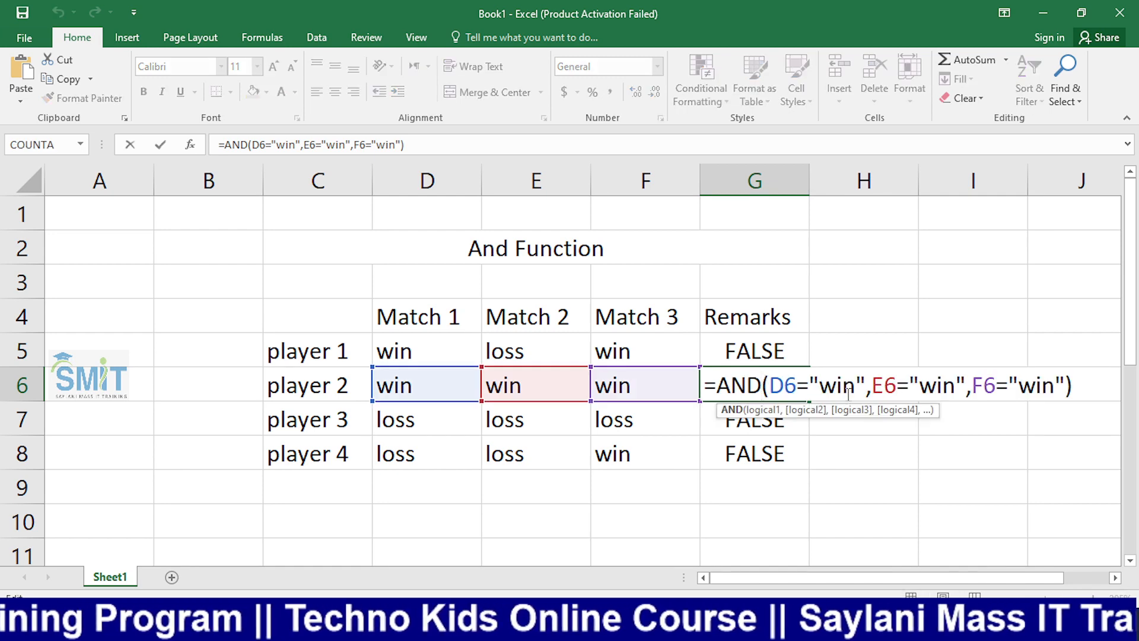
key(ctrl+Return)
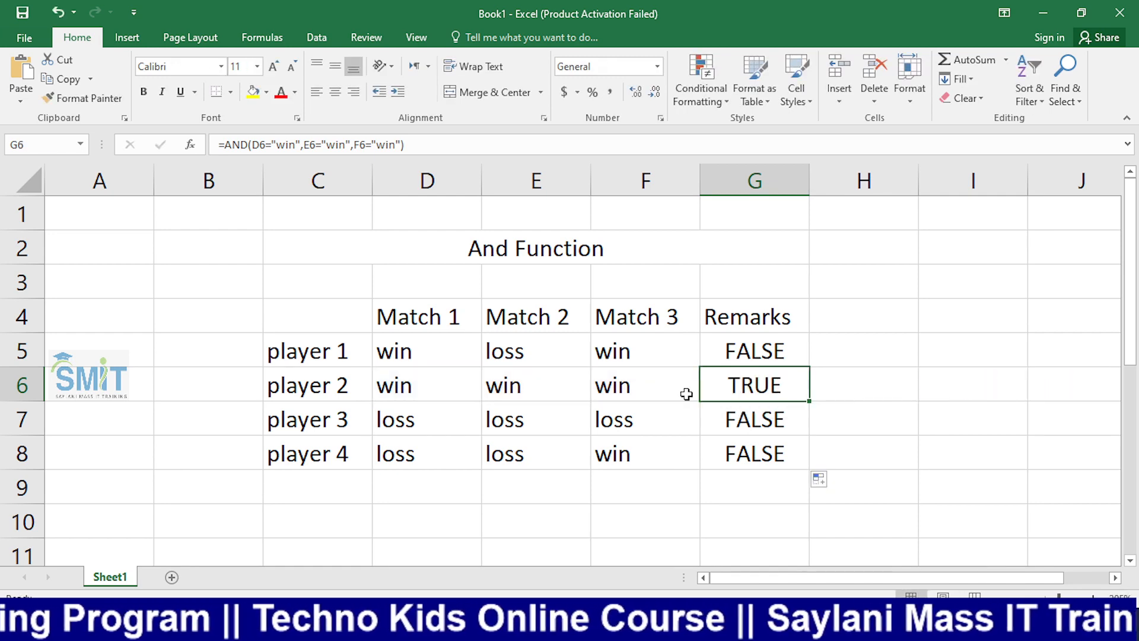
Copy the match table in C4:G8 and paste it below, starting at C13.
click(764, 289)
drag(333, 314, 654, 468)
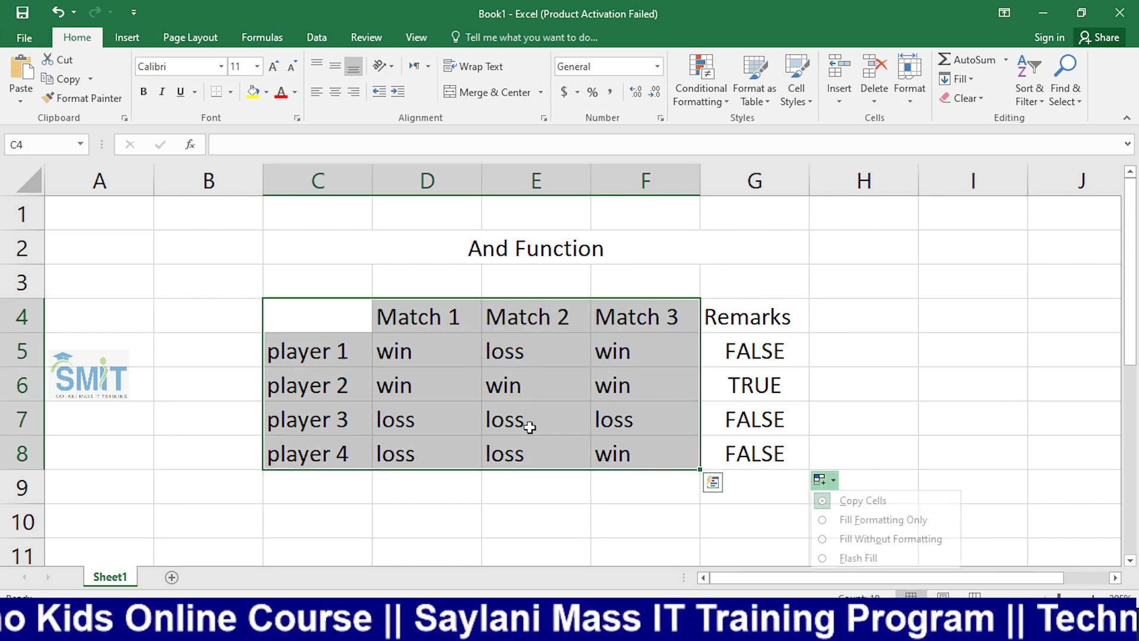
click(427, 386)
drag(318, 326, 737, 444)
key(ctrl+c)
scroll(733, 442, down, 3)
click(314, 311)
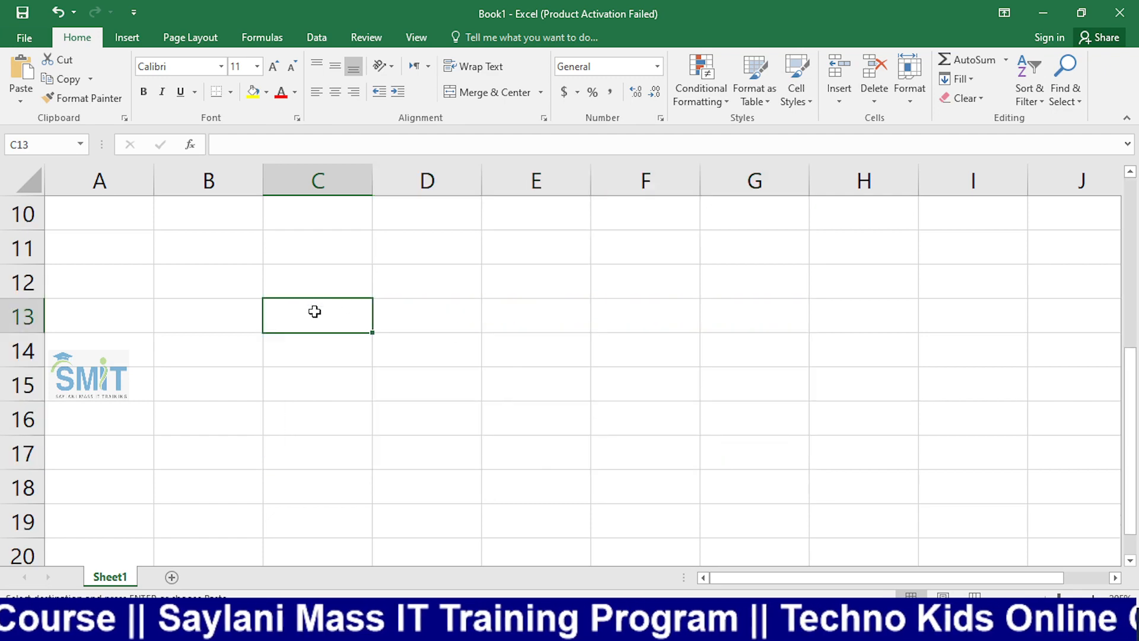
key(ctrl+v)
click(426, 252)
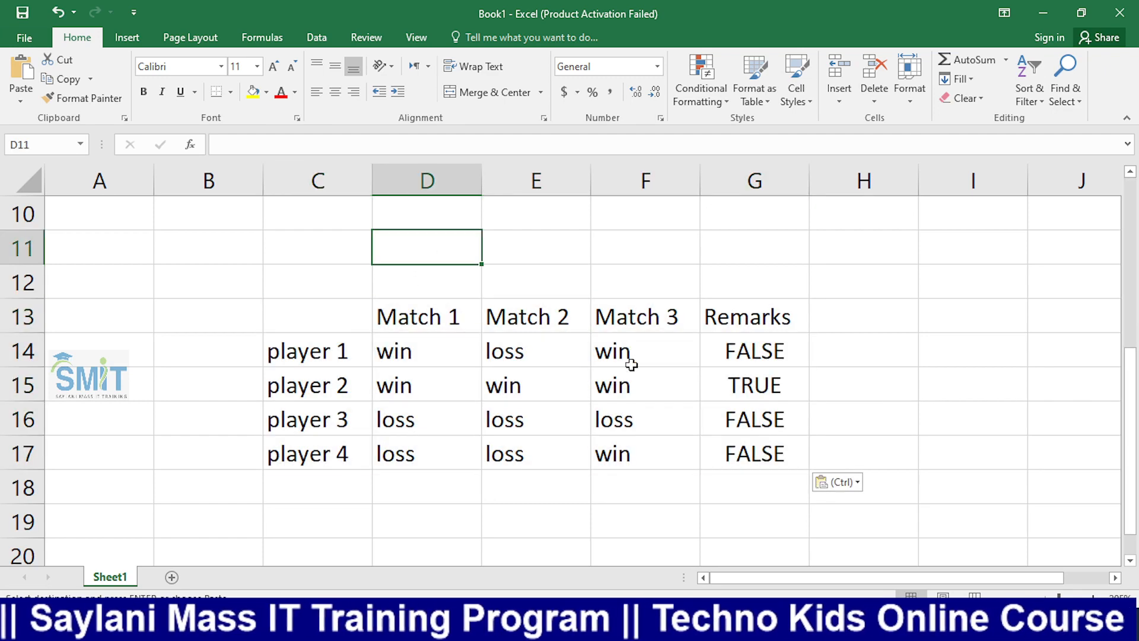
Clear the copied Remarks formulas from G14:G17 in the lower table.
drag(783, 354, 780, 442)
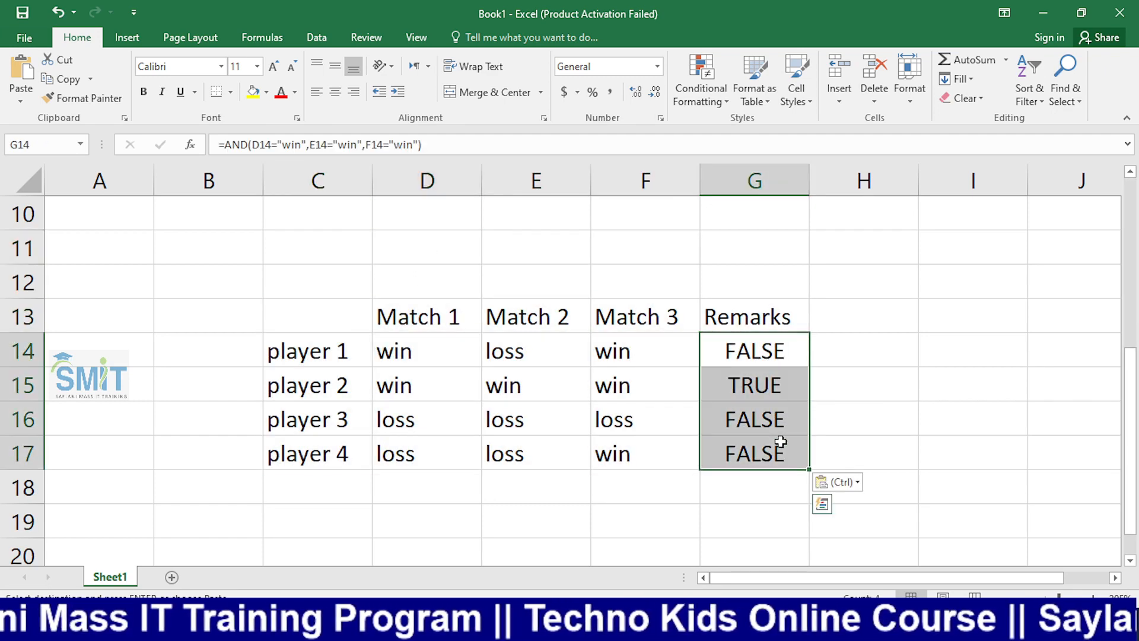
key(Delete)
click(429, 244)
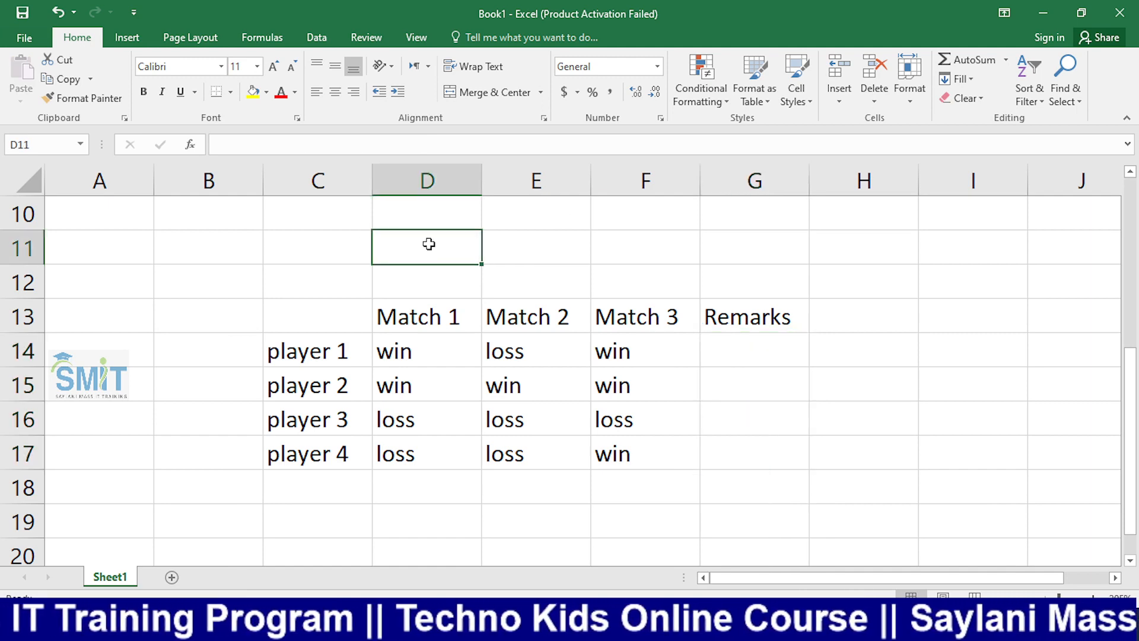
Merge and center C11:G11 above the copied table and enter the title "OR Function".
drag(356, 246, 765, 247)
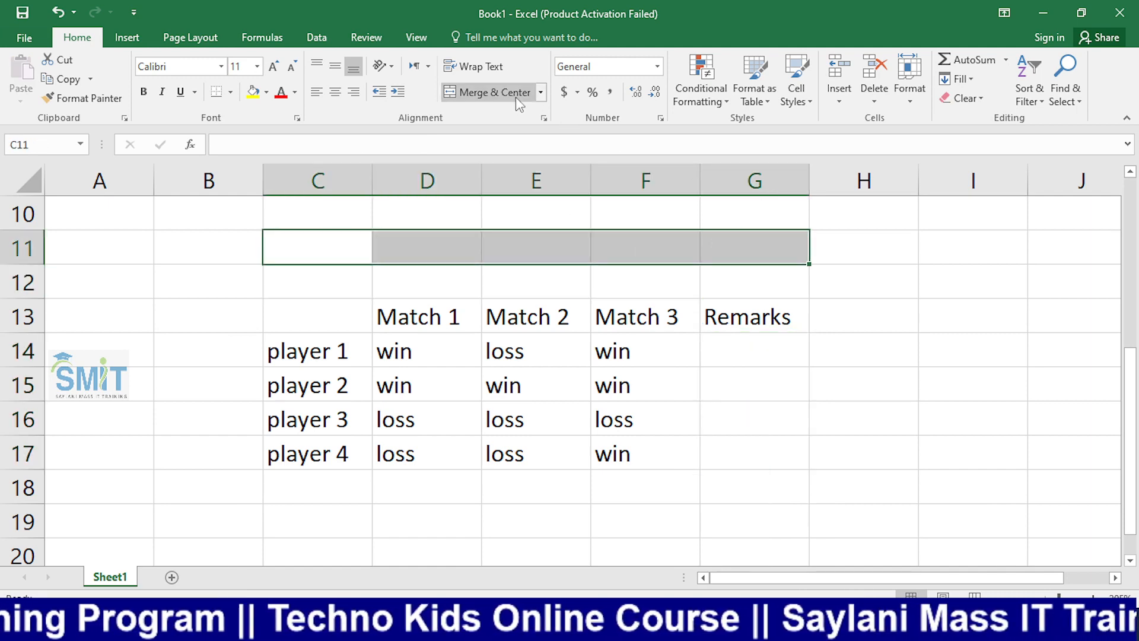
click(486, 92)
text(Or)
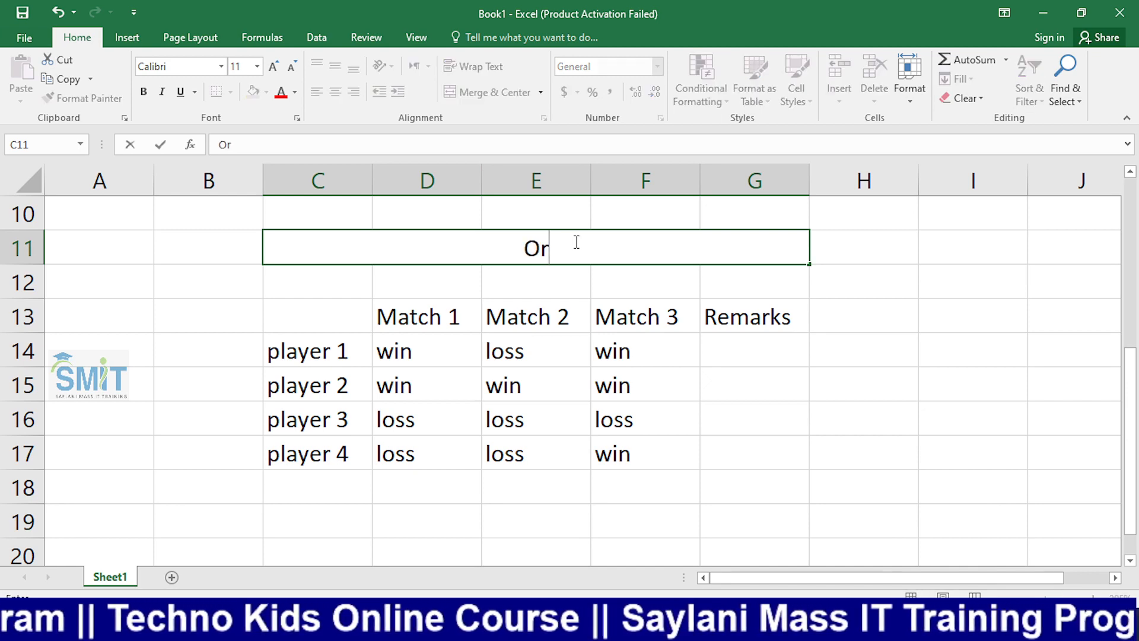
key(BackSpace)
text(R)
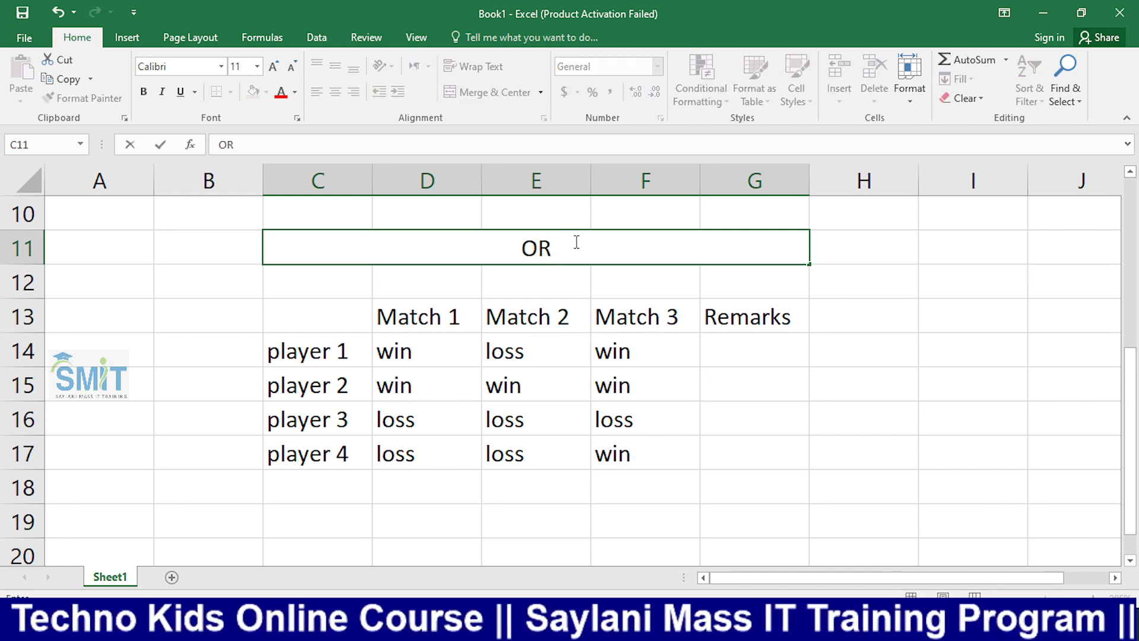
text( Funcy)
key(BackSpace)
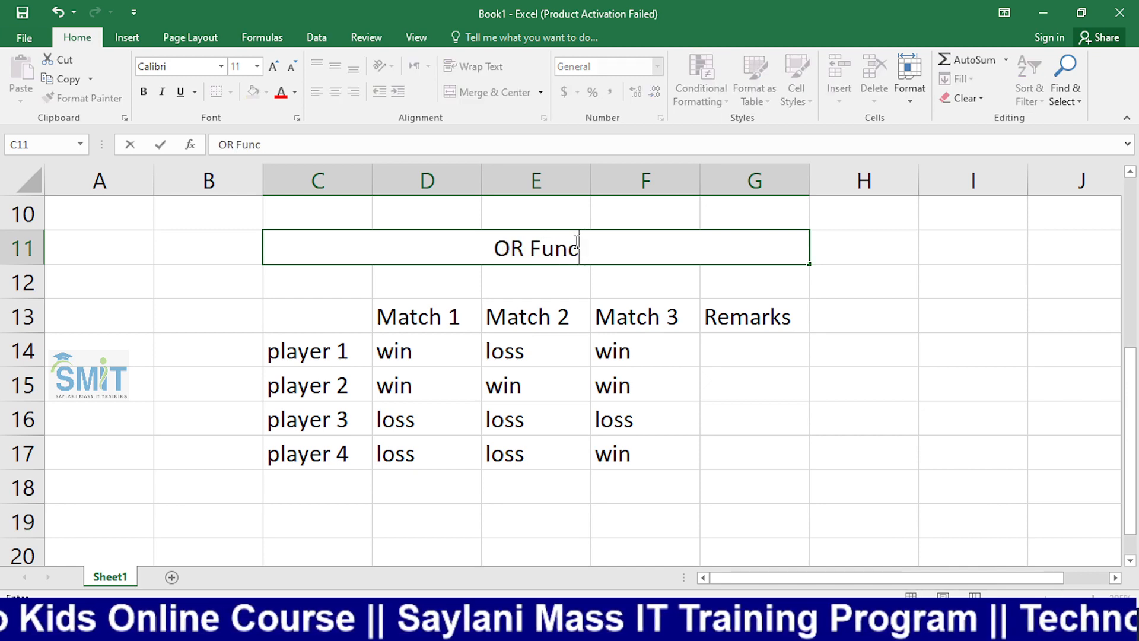
text(tion)
click(920, 444)
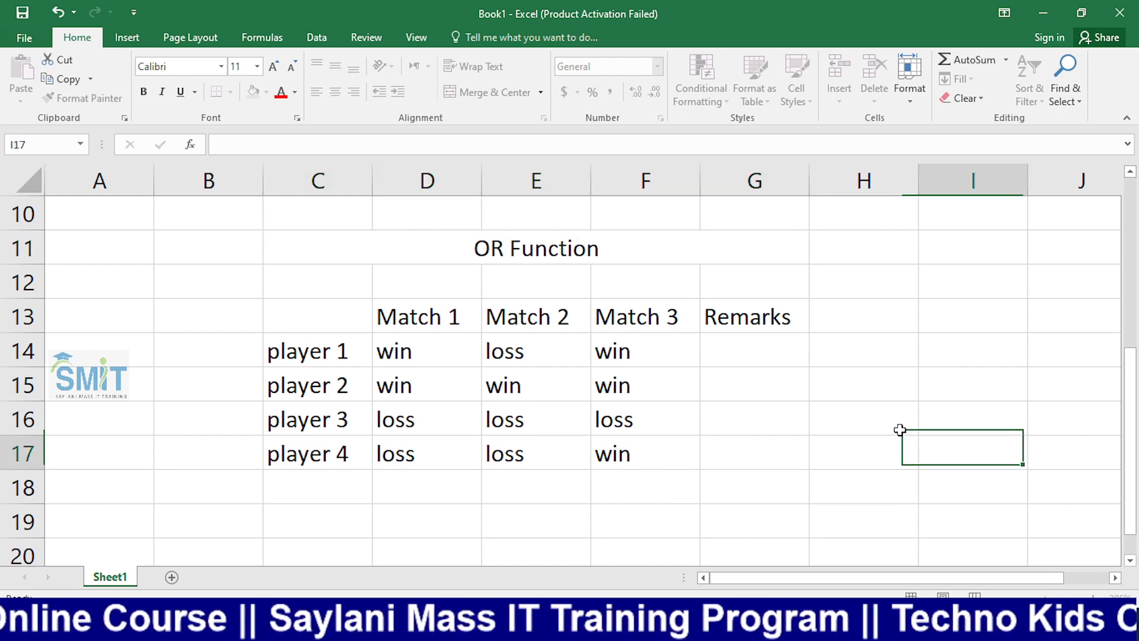
Begin an OR formula in player 1's Remarks cell G14 with D14="win" as the first condition.
click(766, 344)
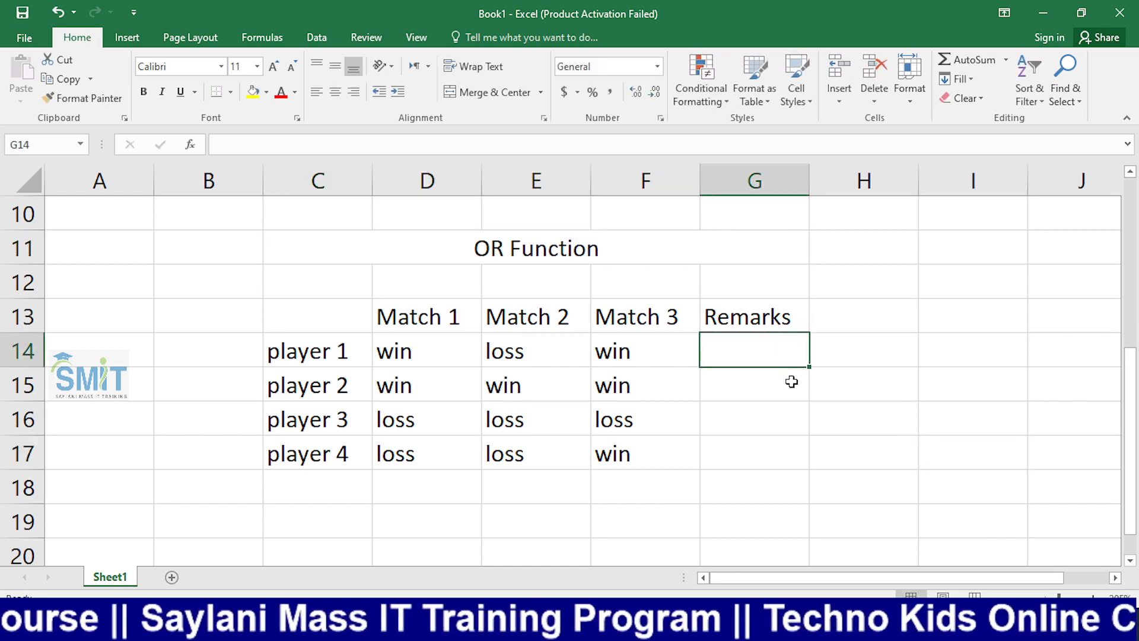
text(=or)
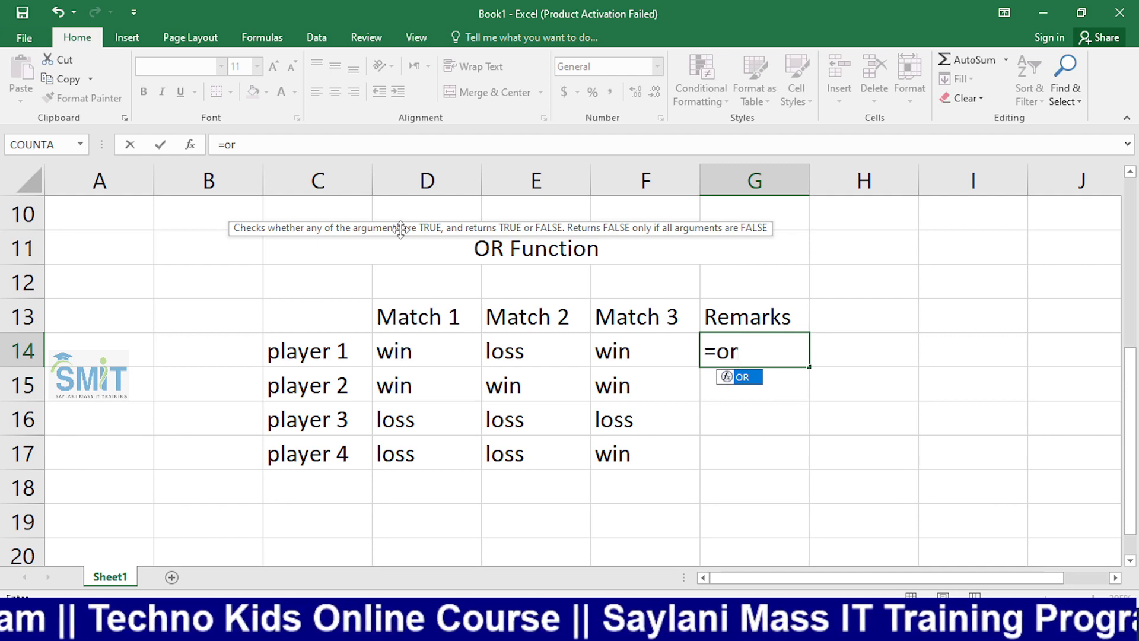
key(Tab)
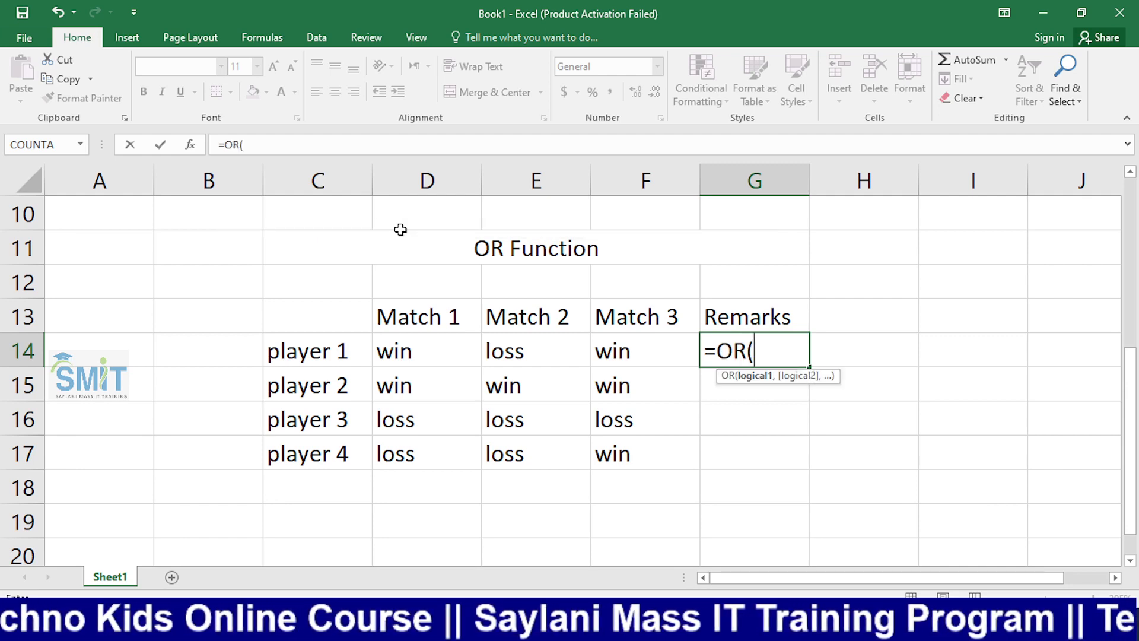
key(Left)
key(Left)
key(Left)
text(=)
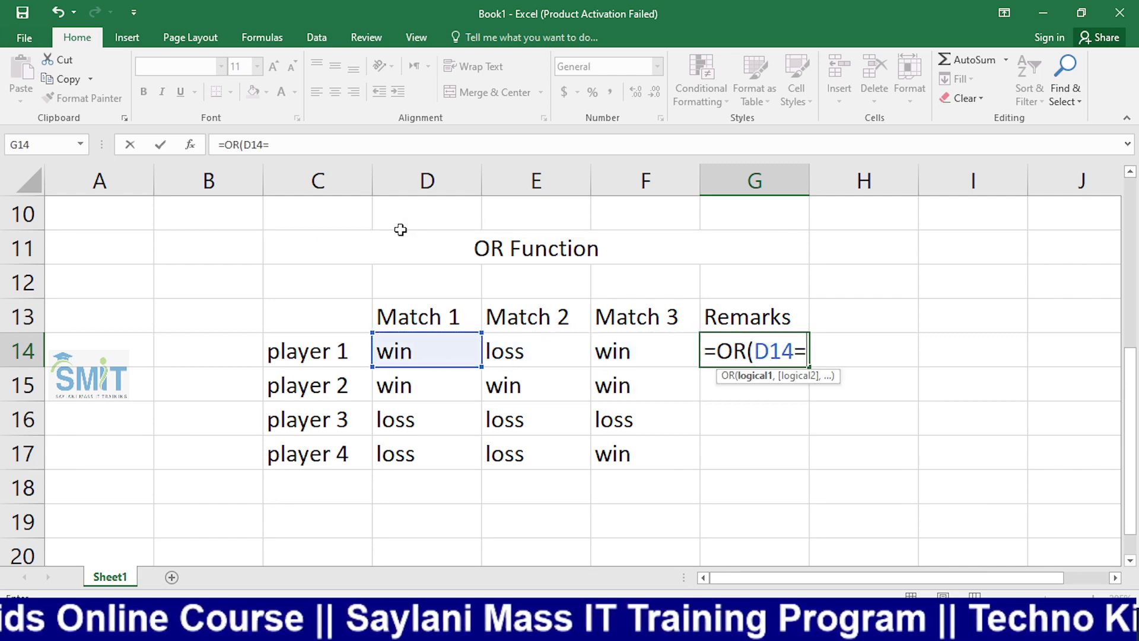
text("win)
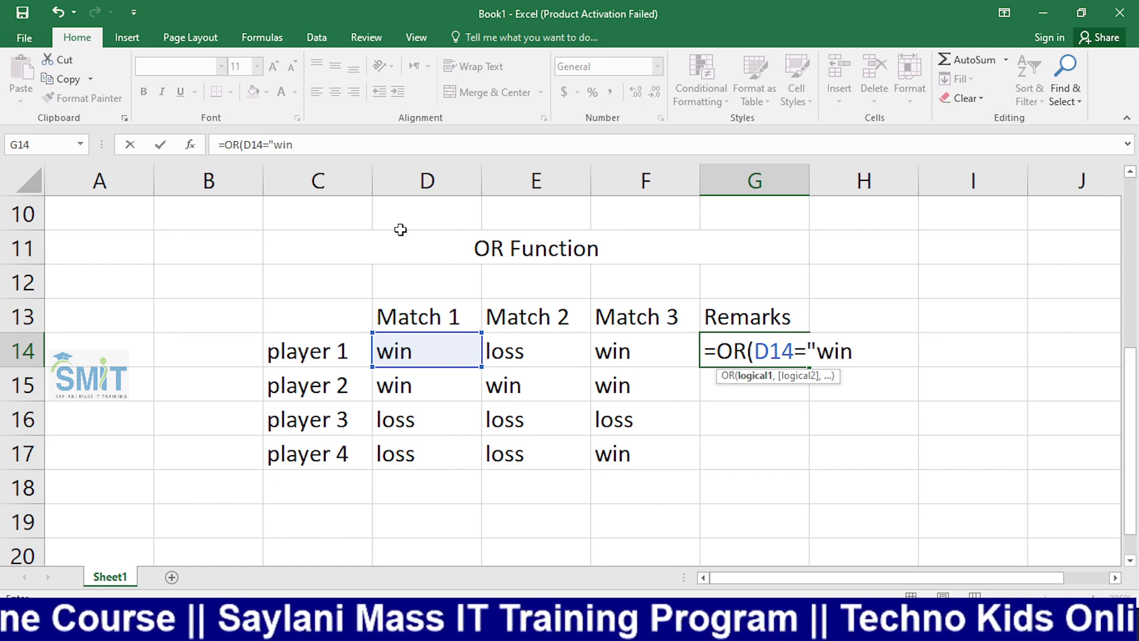
text(",)
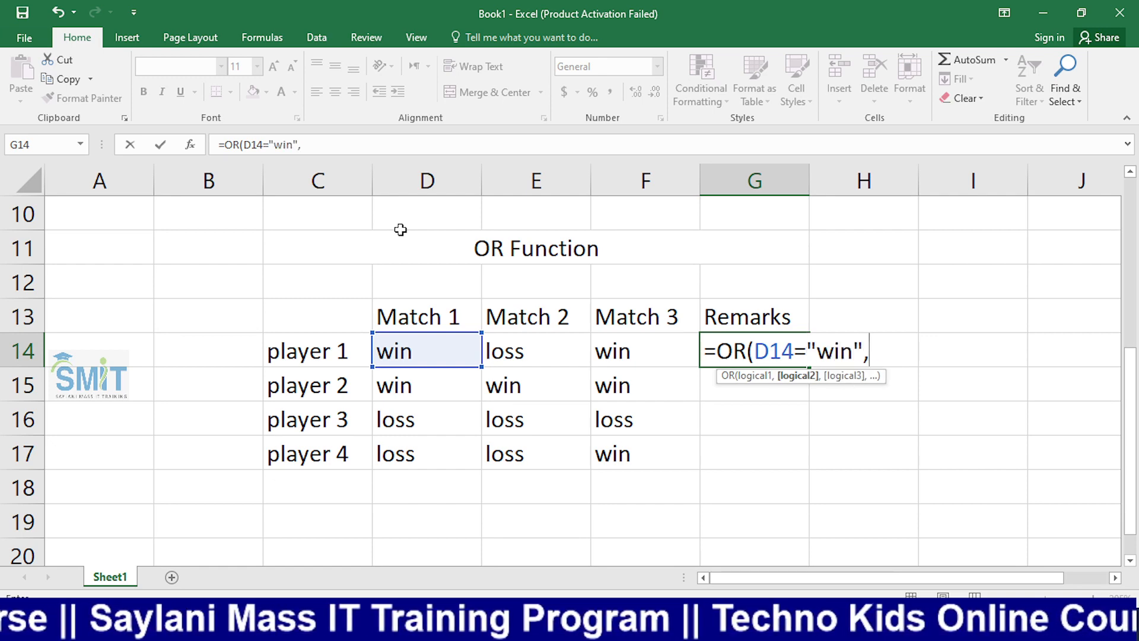
Add E14="win" as the second condition of the OR formula in G14.
key(Left)
key(Left)
text(=")
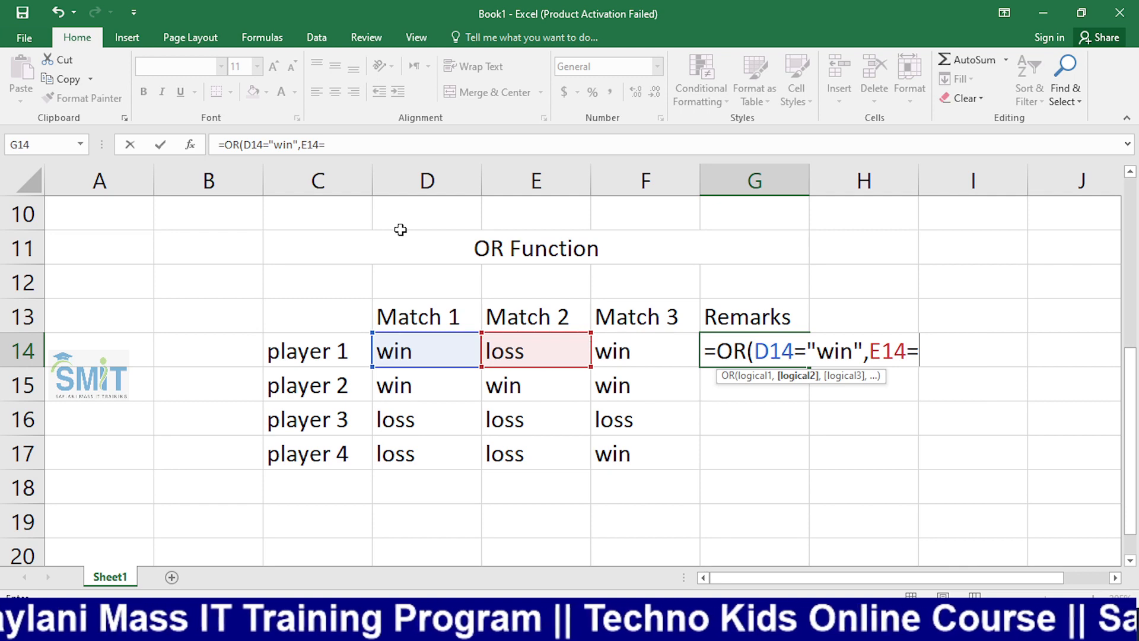
text(w)
key(BackSpace)
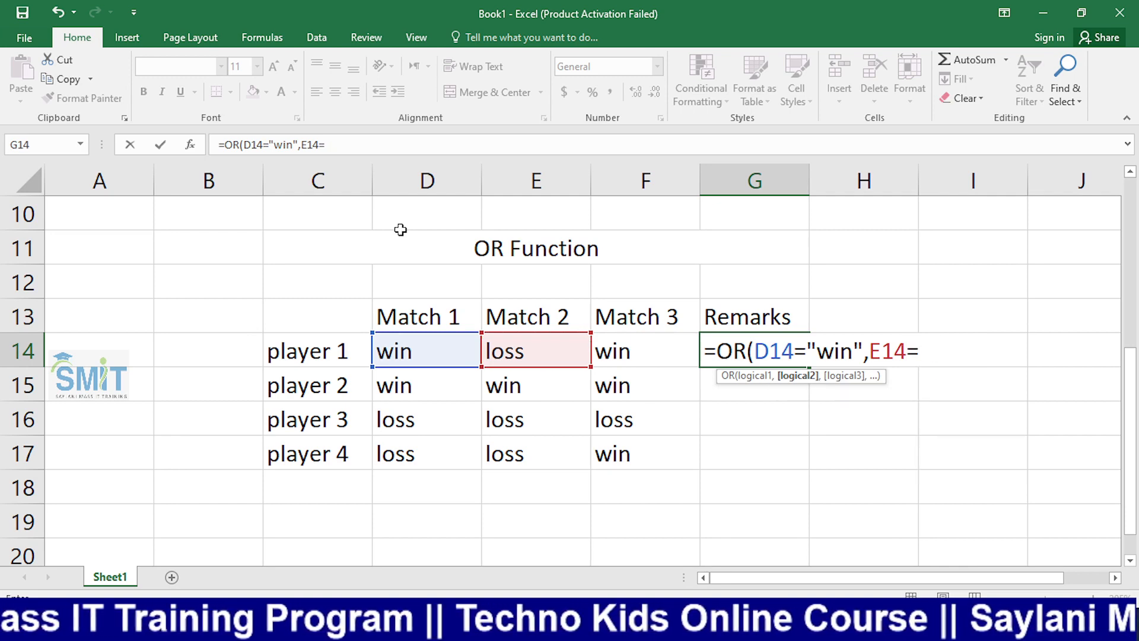
text("win")
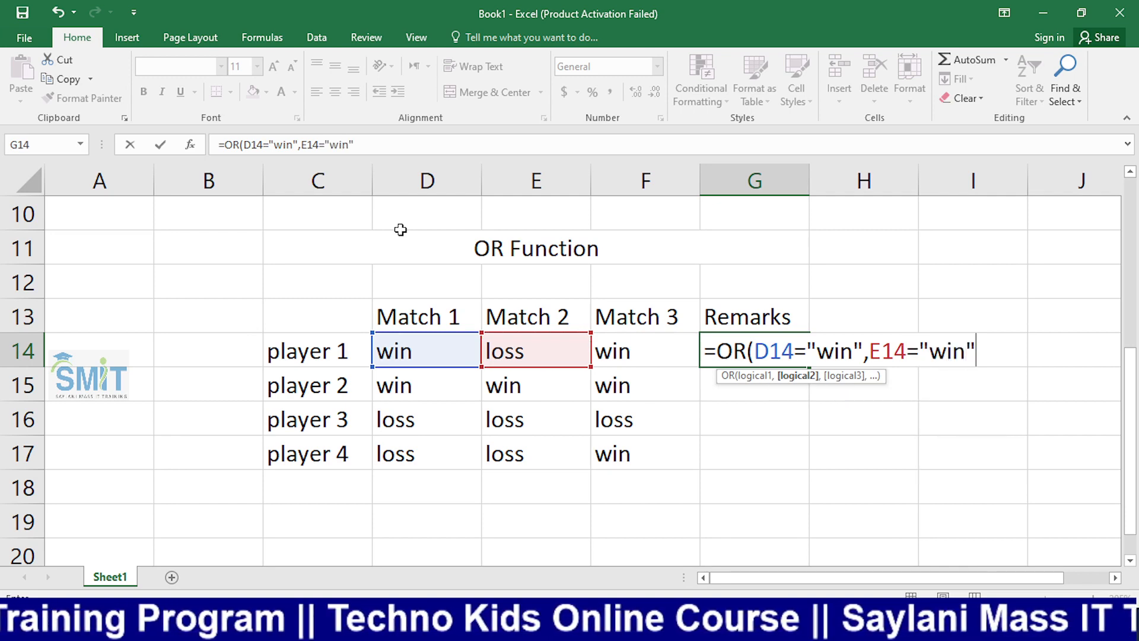
text(,)
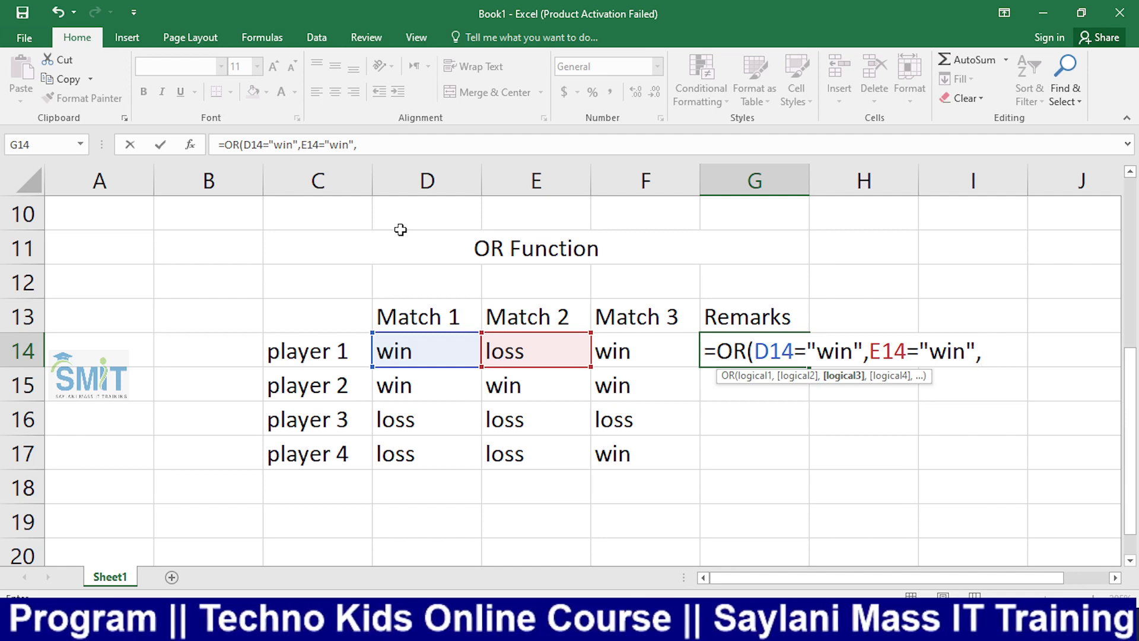
Add F14="win" as the third condition, close the OR formula in G14 and enter it.
key(Left)
text(=)
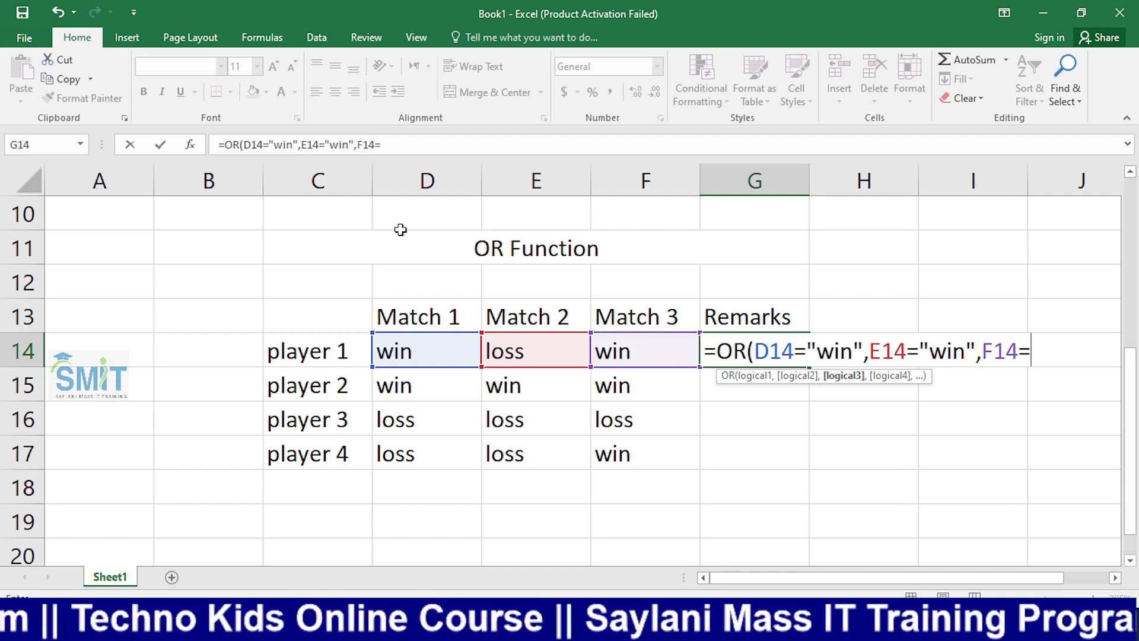
text("win")
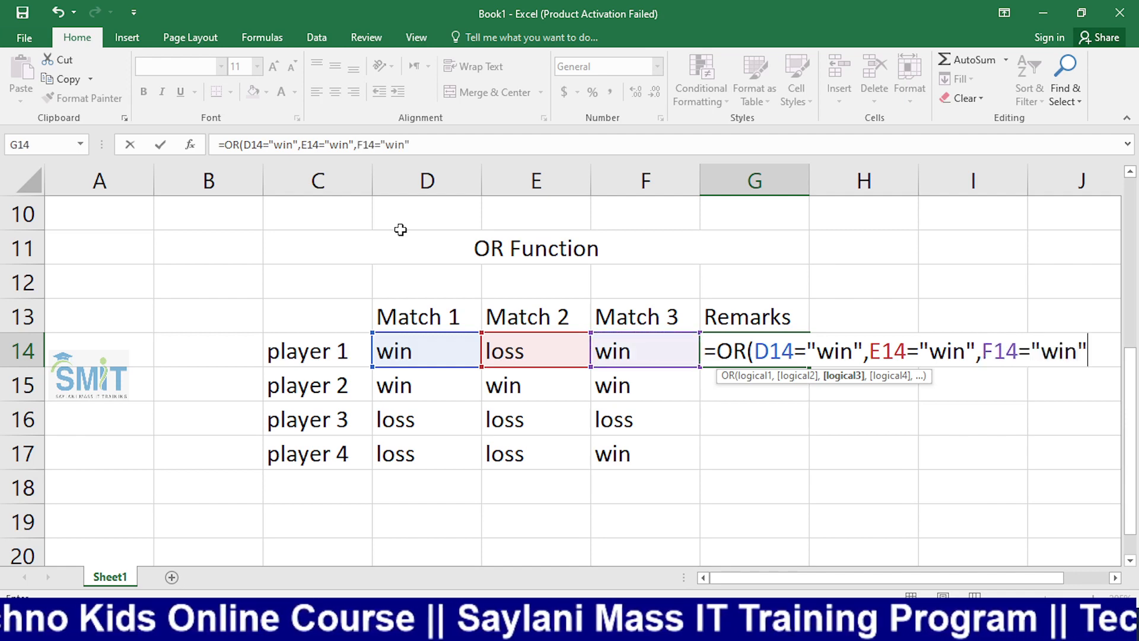
text())
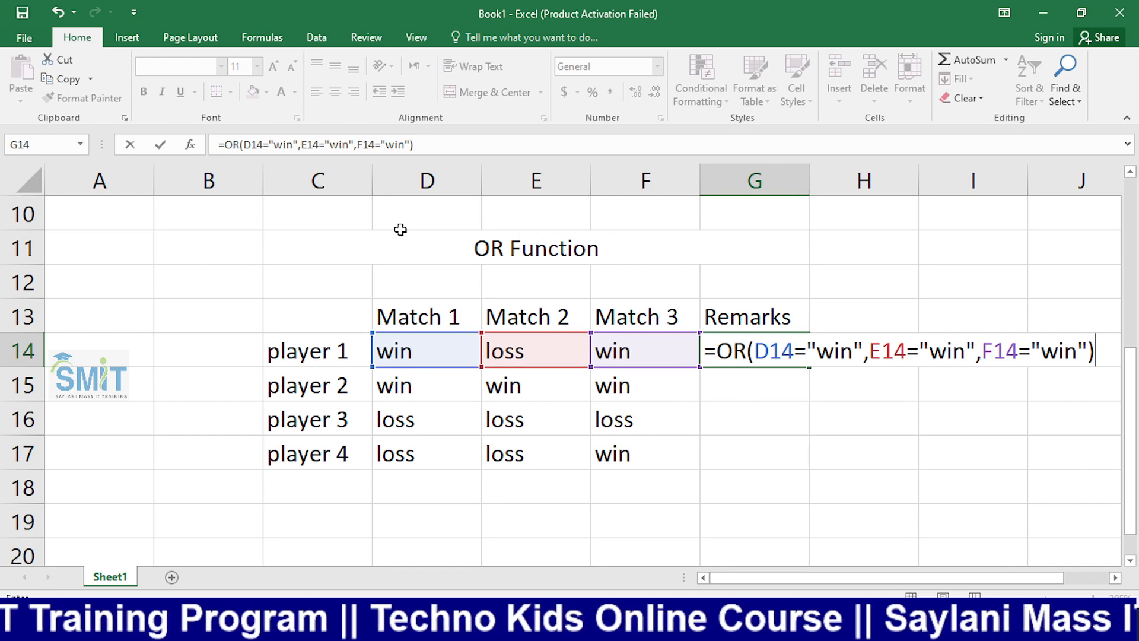
key(Return)
Copy the OR formula from G14 down through G17 for the remaining players.
click(729, 337)
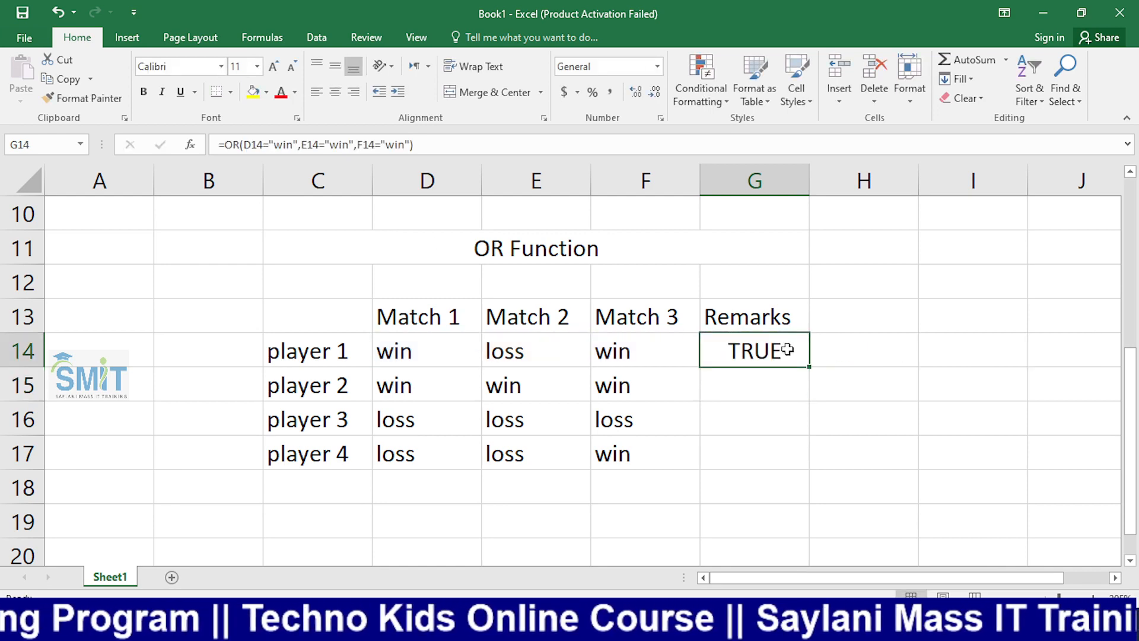
drag(810, 368, 781, 451)
click(849, 420)
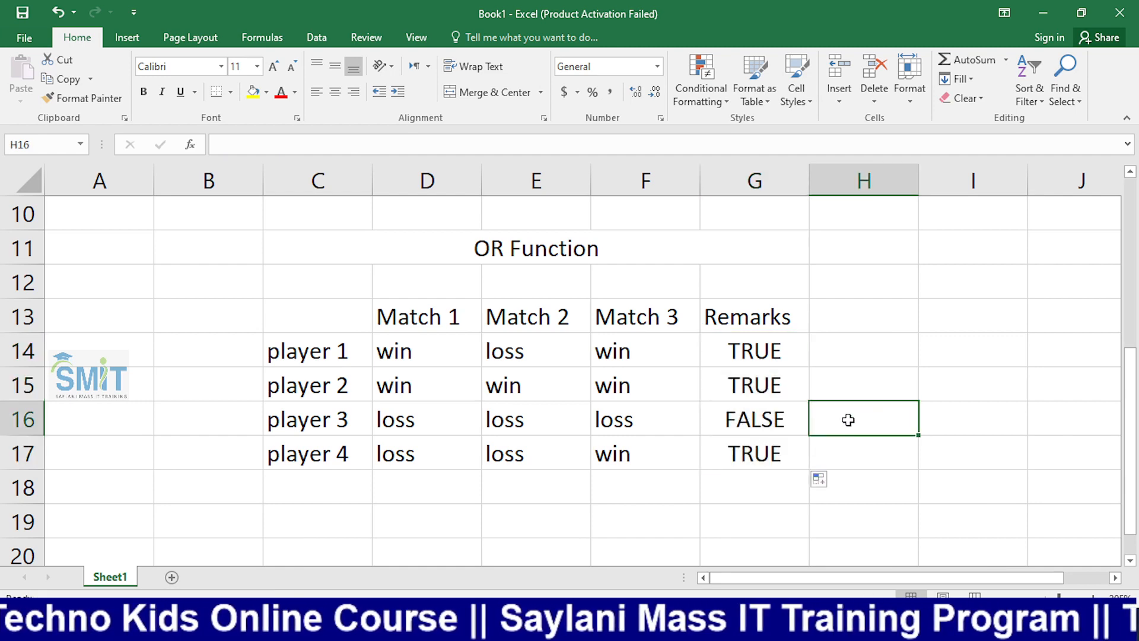
Switch to OBS and activate the Camera scene.
key(alt+Tab)
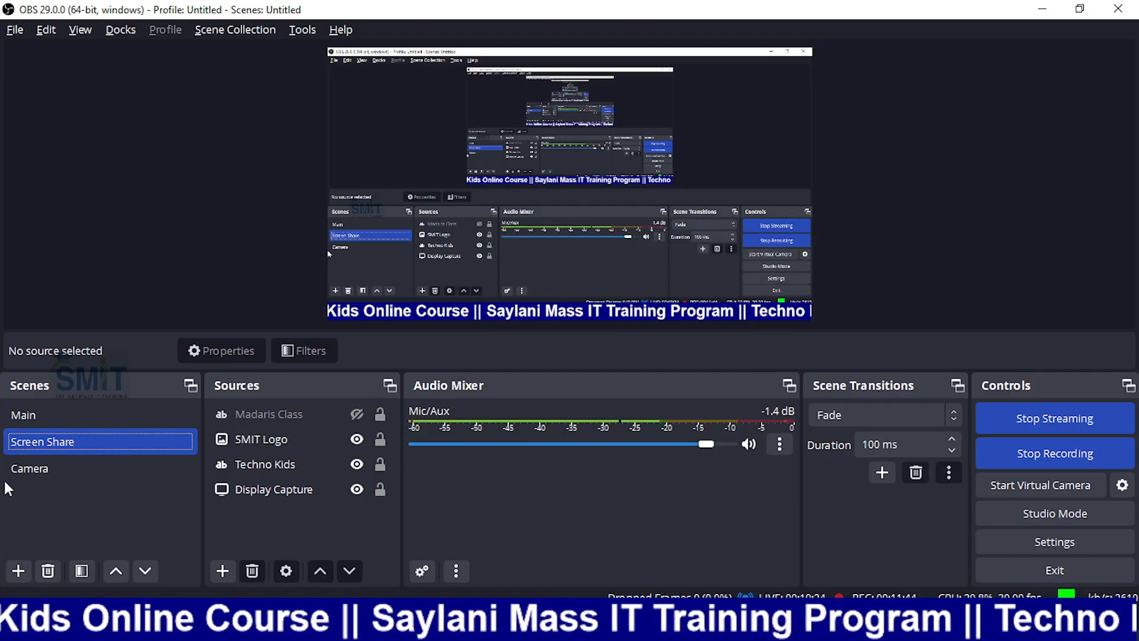
click(63, 468)
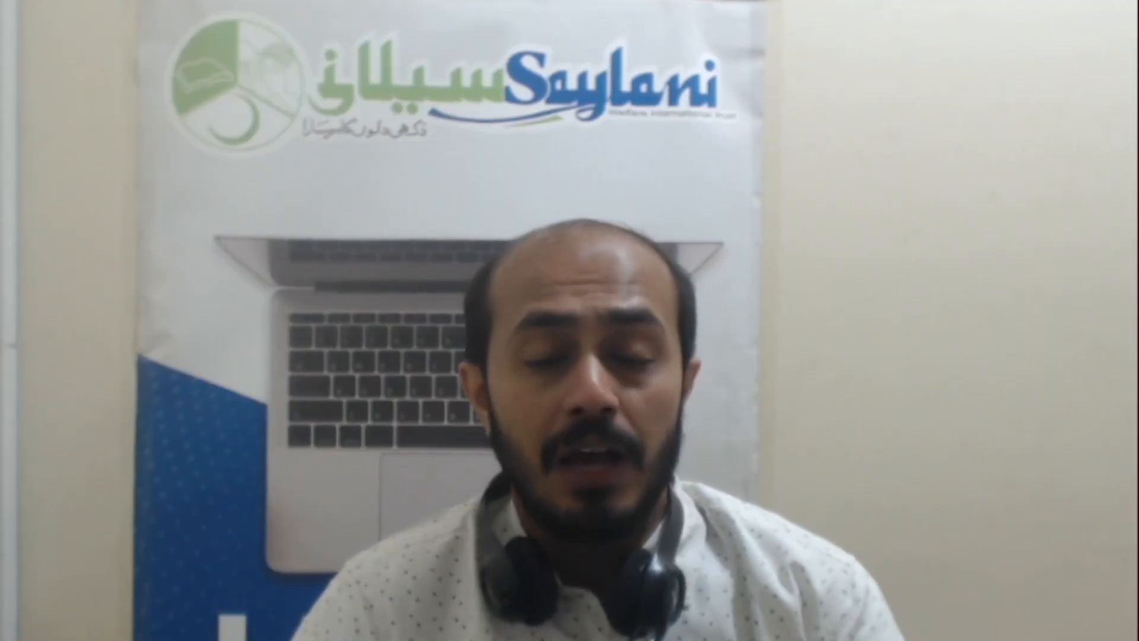
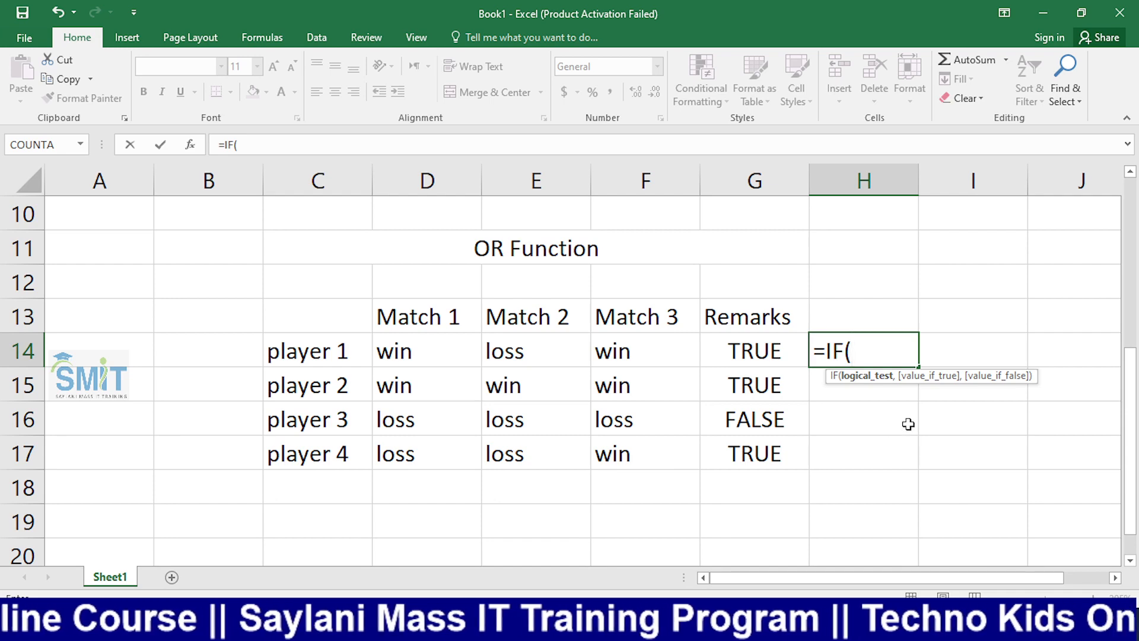
Switch to OBS, make the Madaris Class source visible in the Screen Share scene, and return to Excel.
key(alt+Tab)
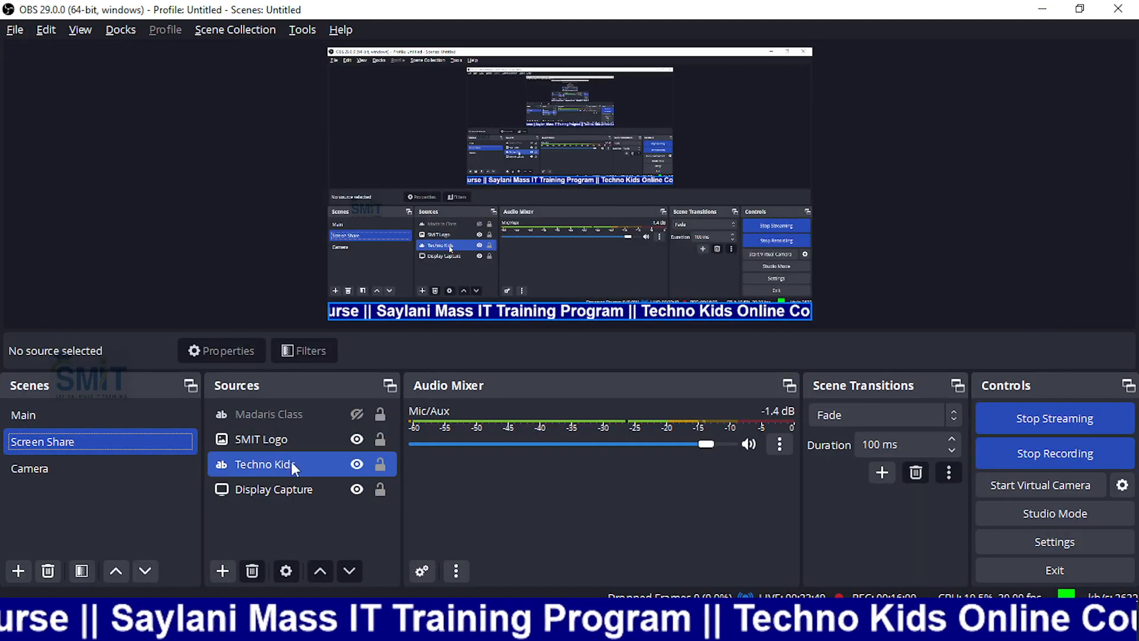
click(357, 414)
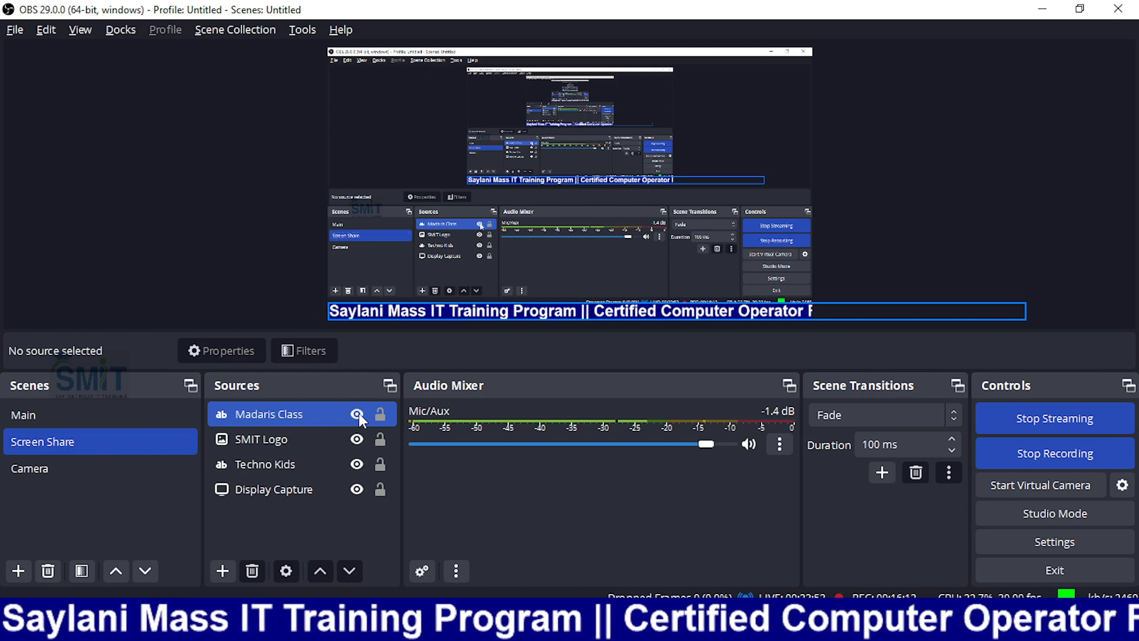
click(350, 464)
click(351, 465)
key(alt+Tab)
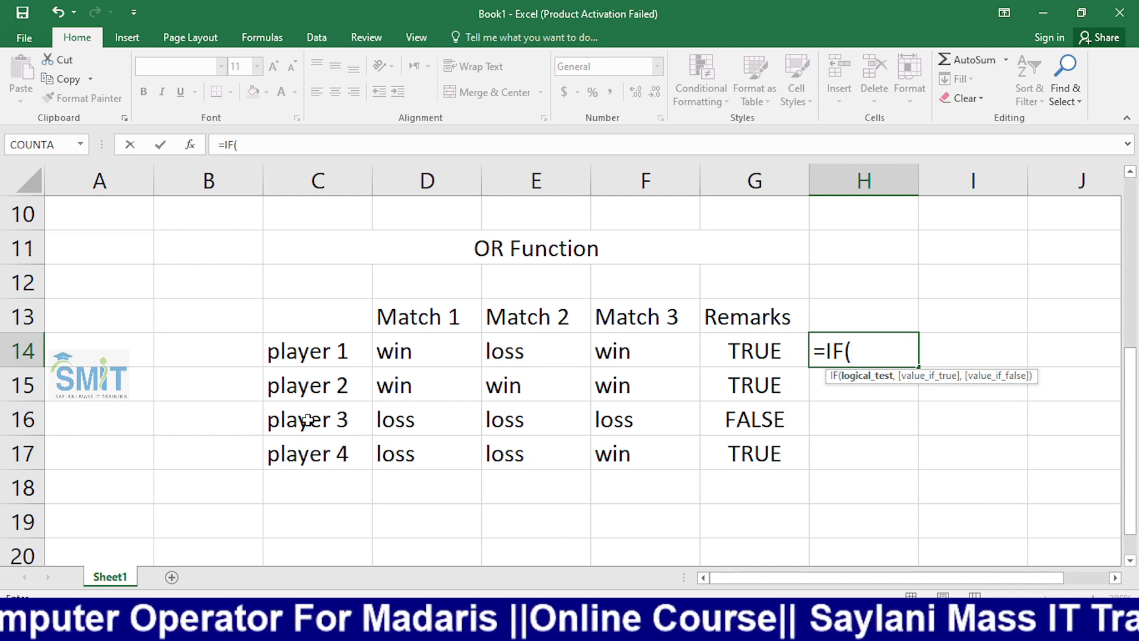
Nest an OR function as the logical test of the IF formula in H14, with D14="win" as its first condition.
text(or)
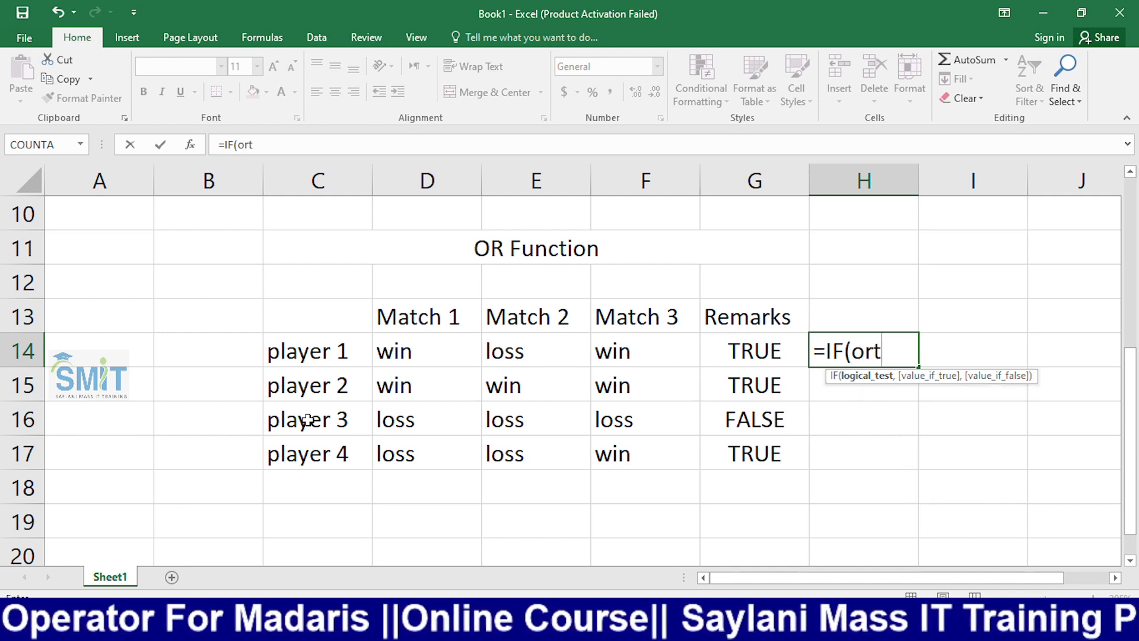
key(Tab)
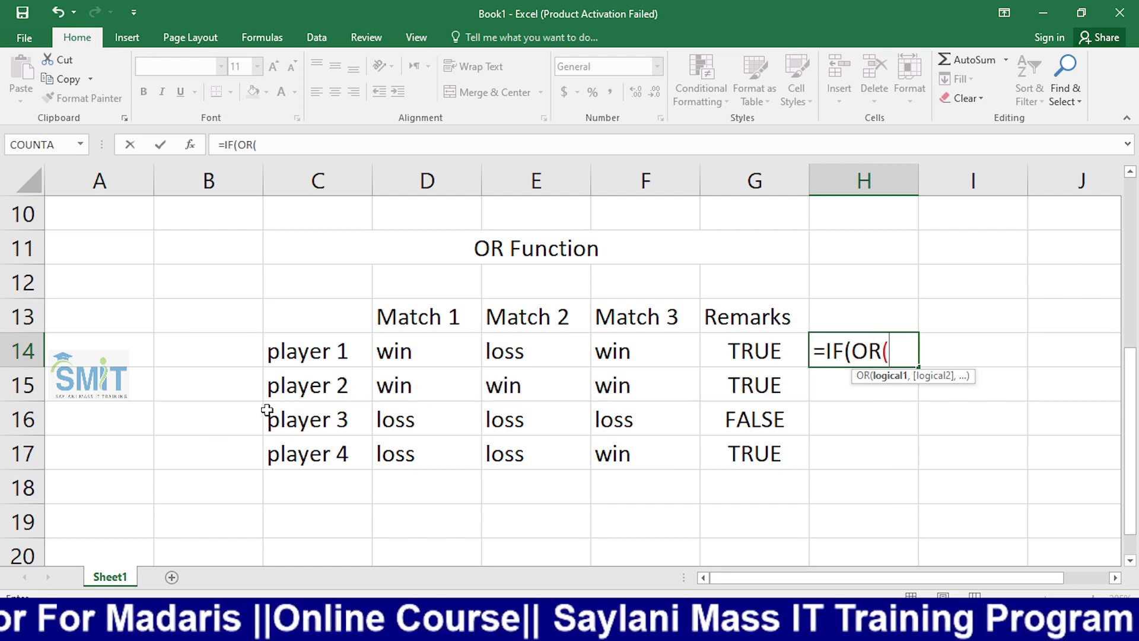
click(399, 357)
text(=)
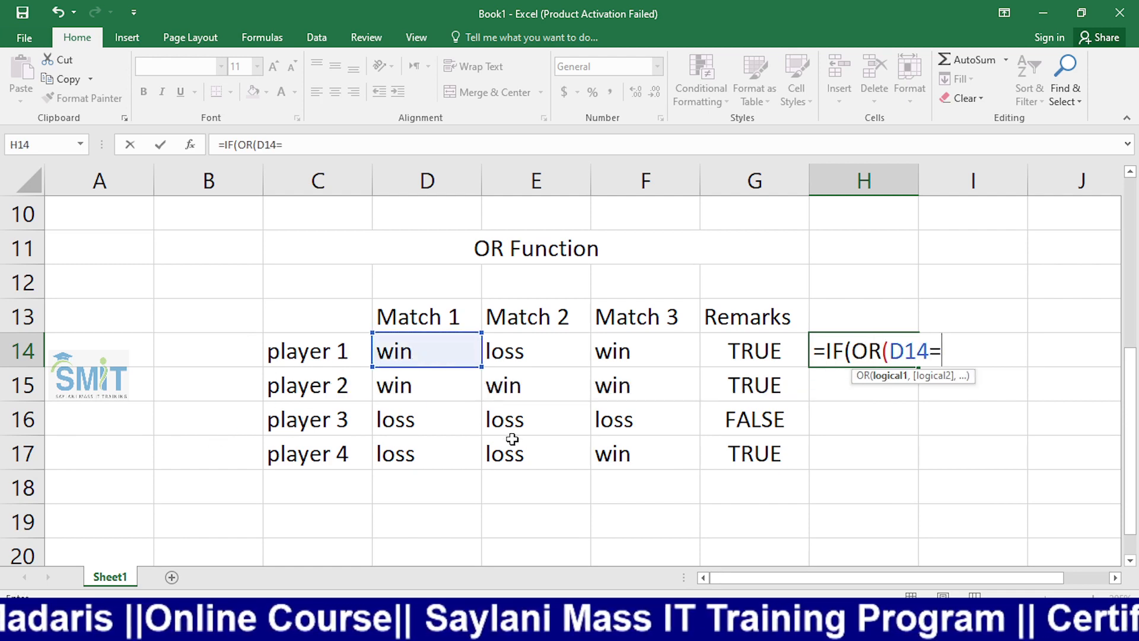
text("win",)
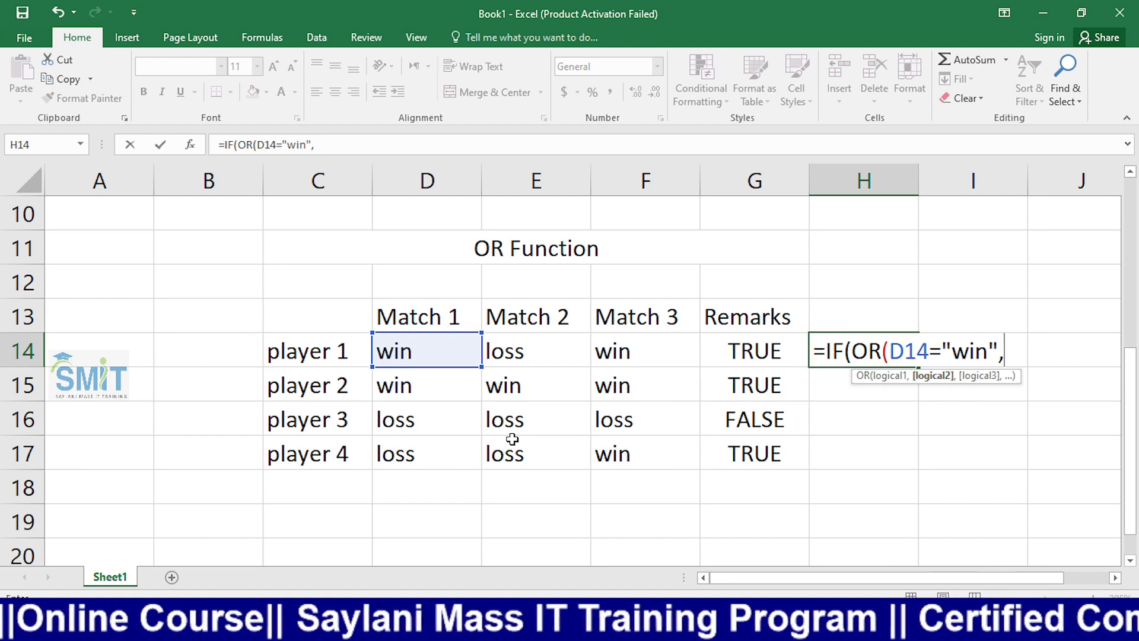
Add E14="win" as the second condition of the nested OR function in H14.
key(Left)
key(Left)
key(Left)
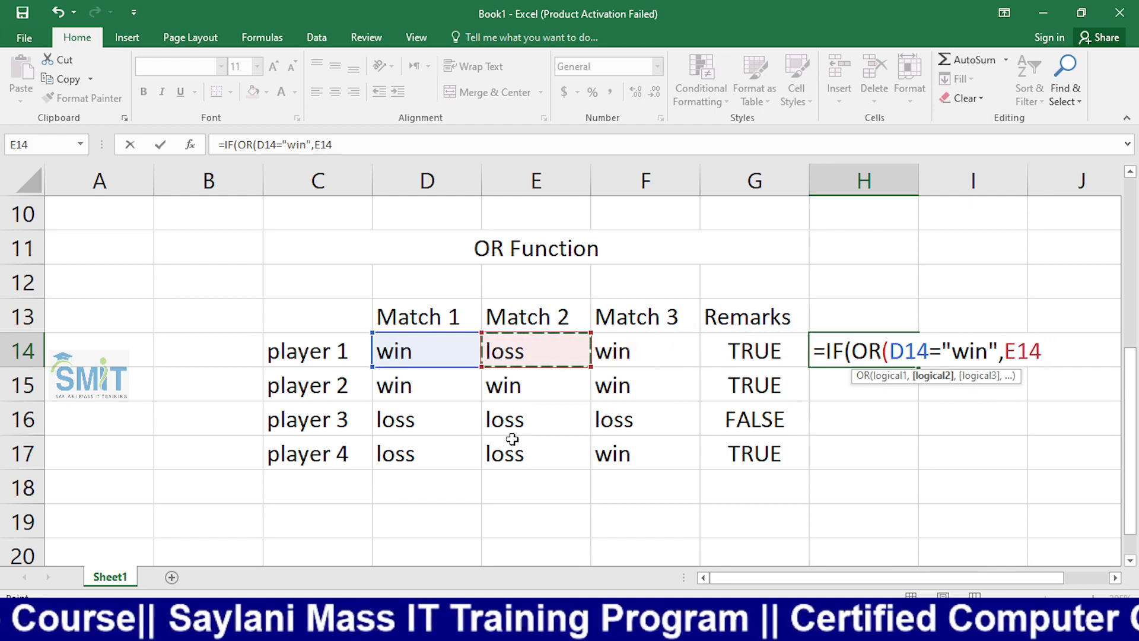
text(=win=)
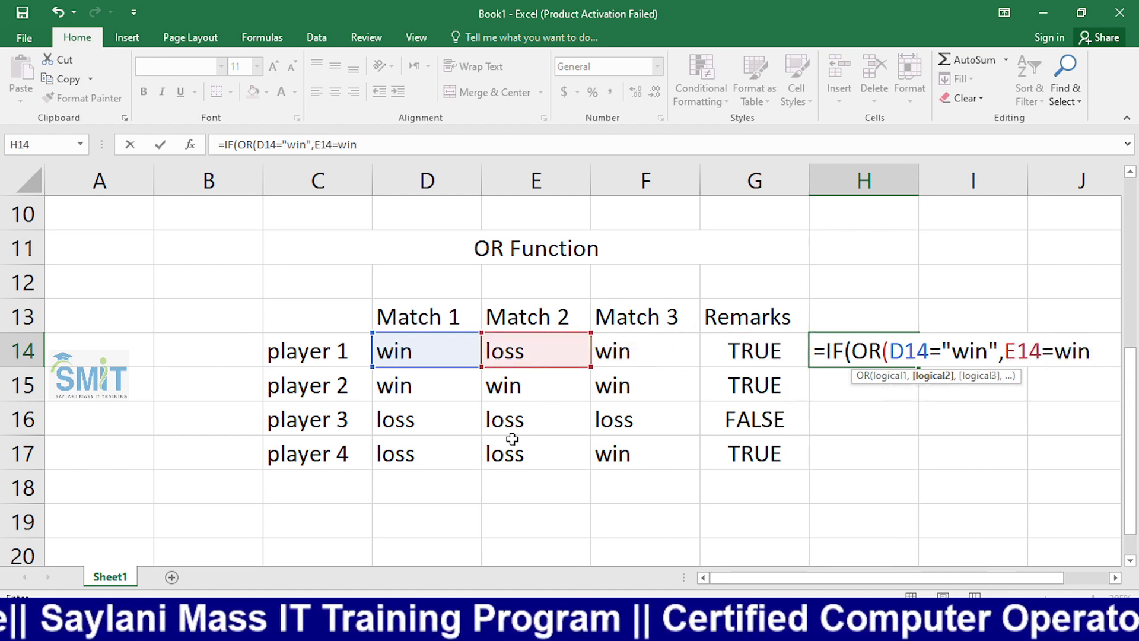
key(BackSpace)
key(BackSpace)
key(BackSpace)
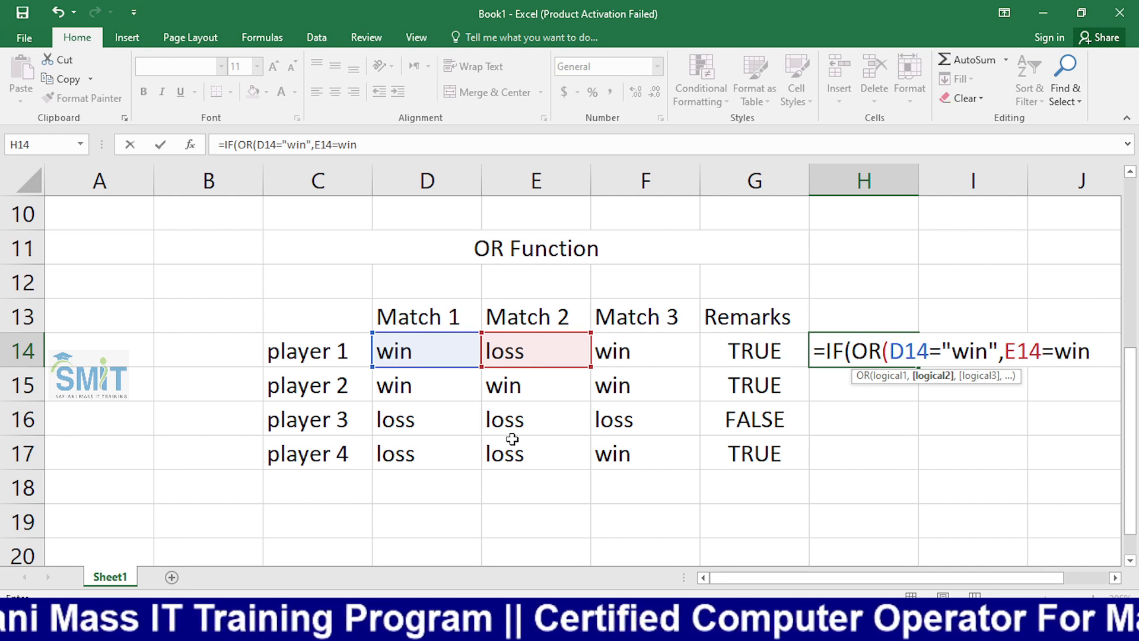
key(BackSpace)
text("win)
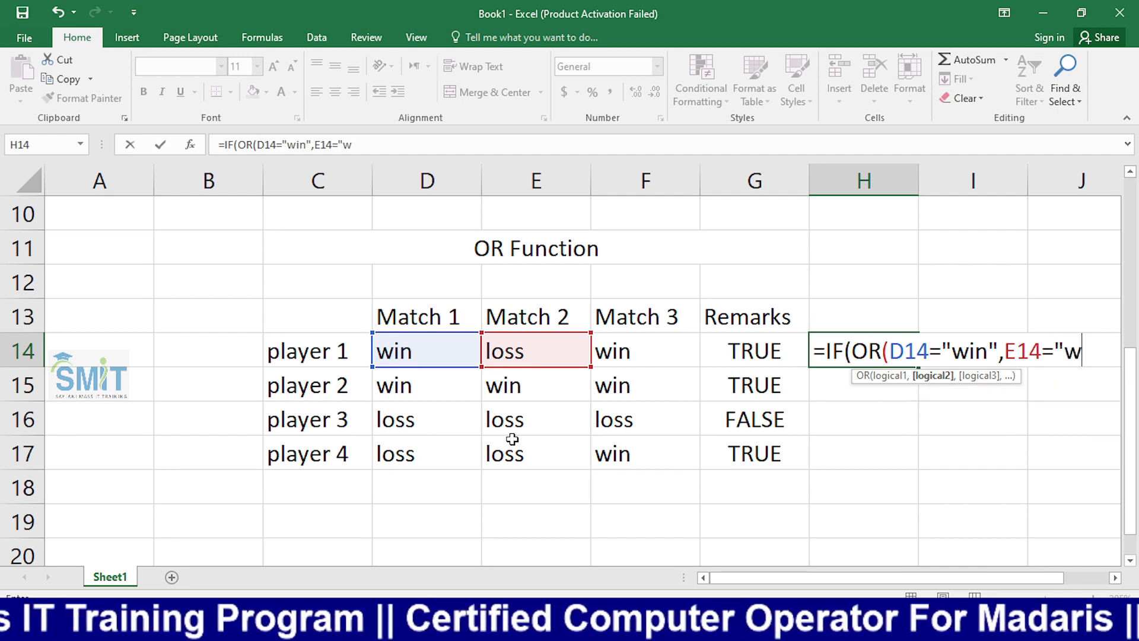
text(",)
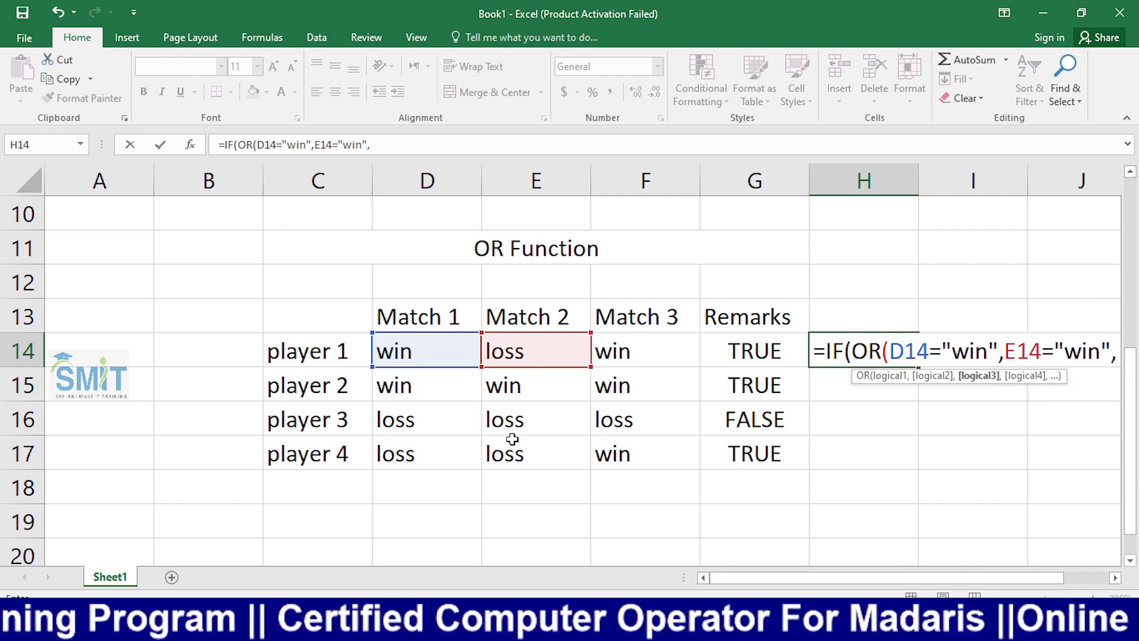
Add F14="win" as the third condition in H14 and close the nested OR function.
key(Left)
key(Left)
text(=)
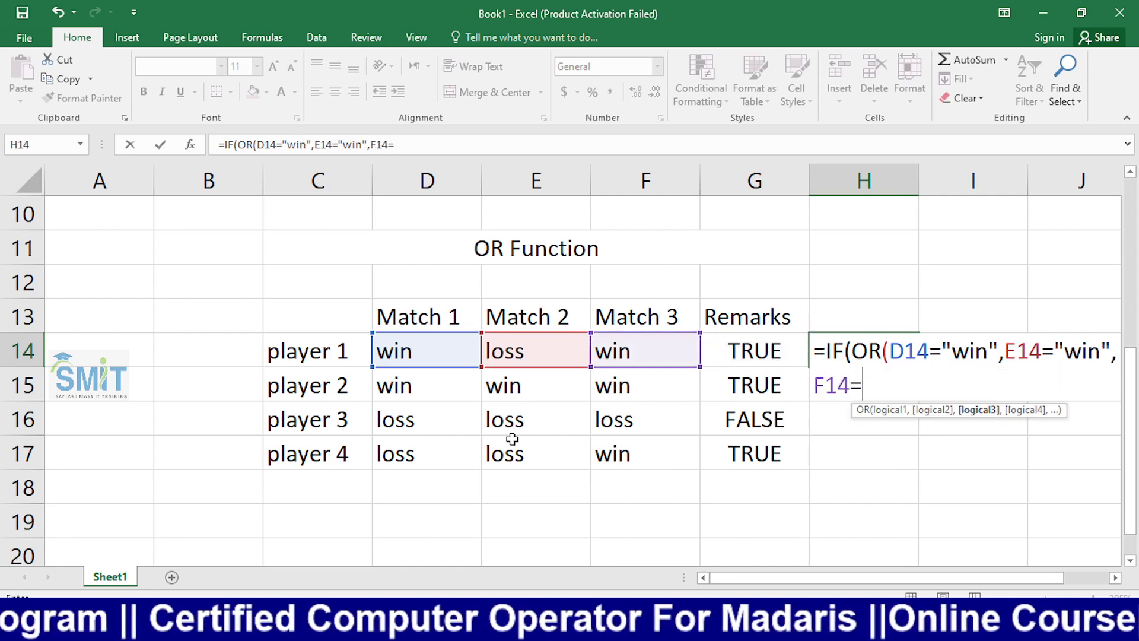
text("win")
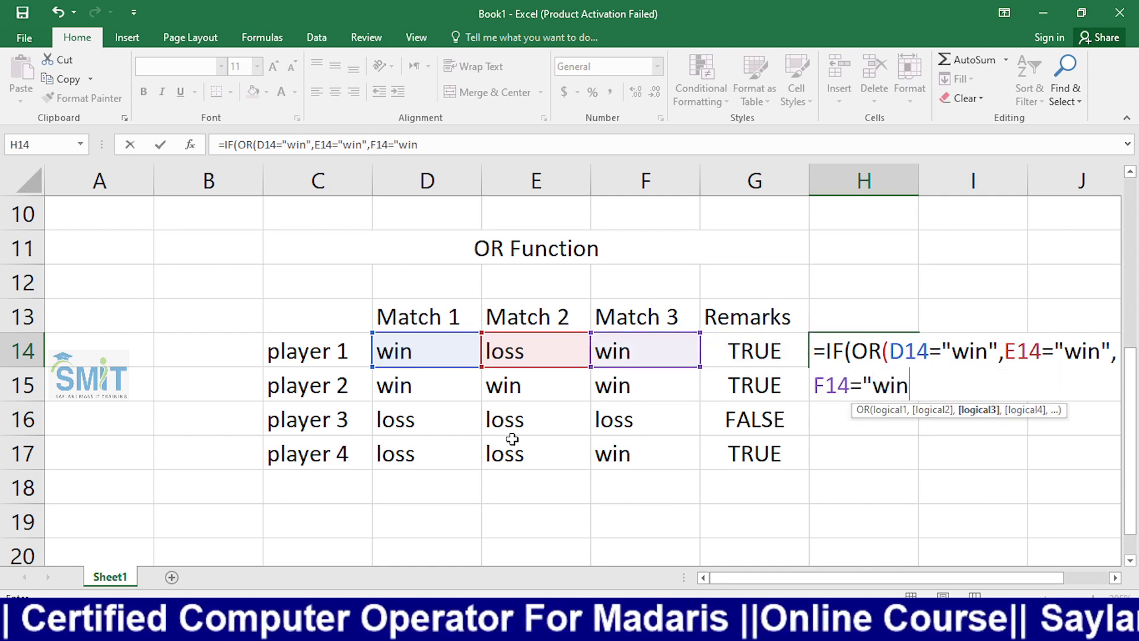
text())
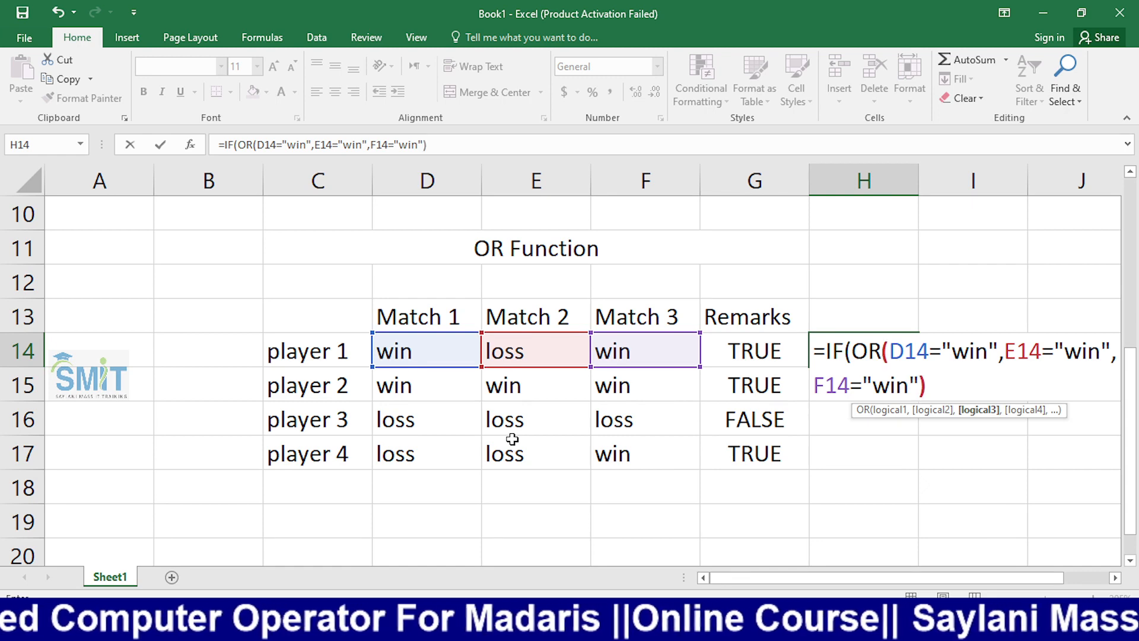
key(BackSpace)
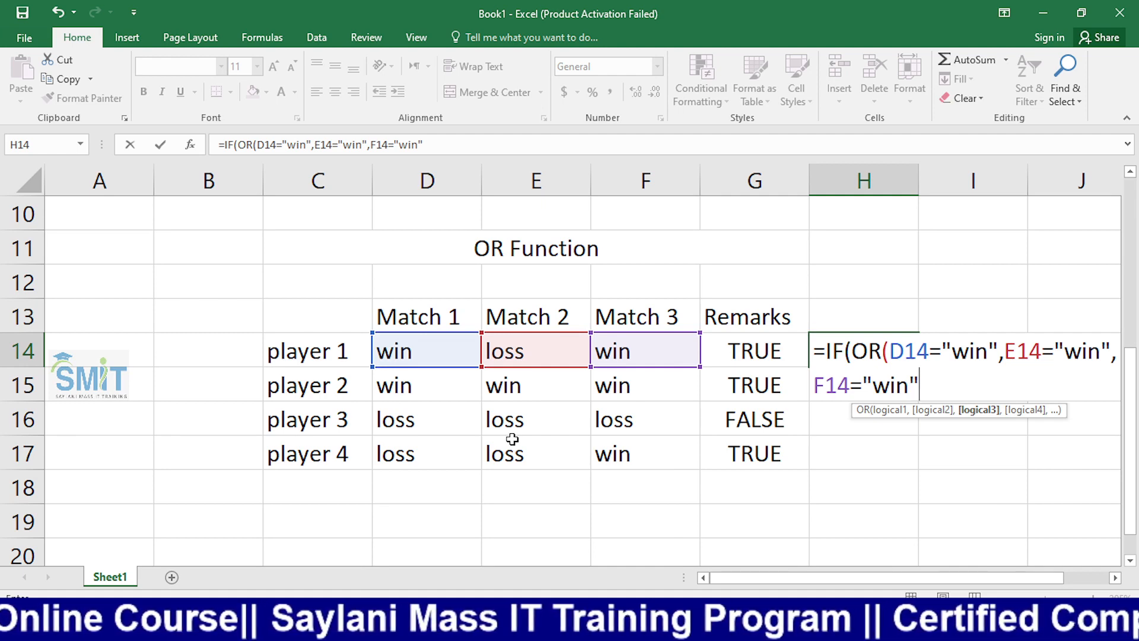
text())
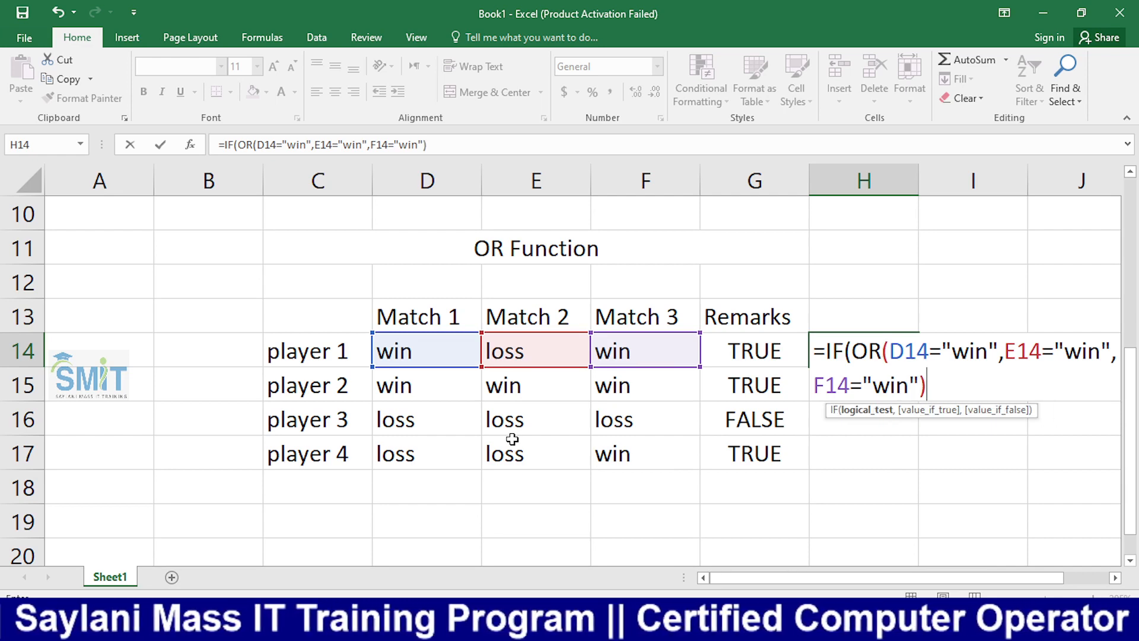
Add "win" as the value-if-true argument and start the value-if-false argument with "Loss" in the IF formula in H14.
text(,)
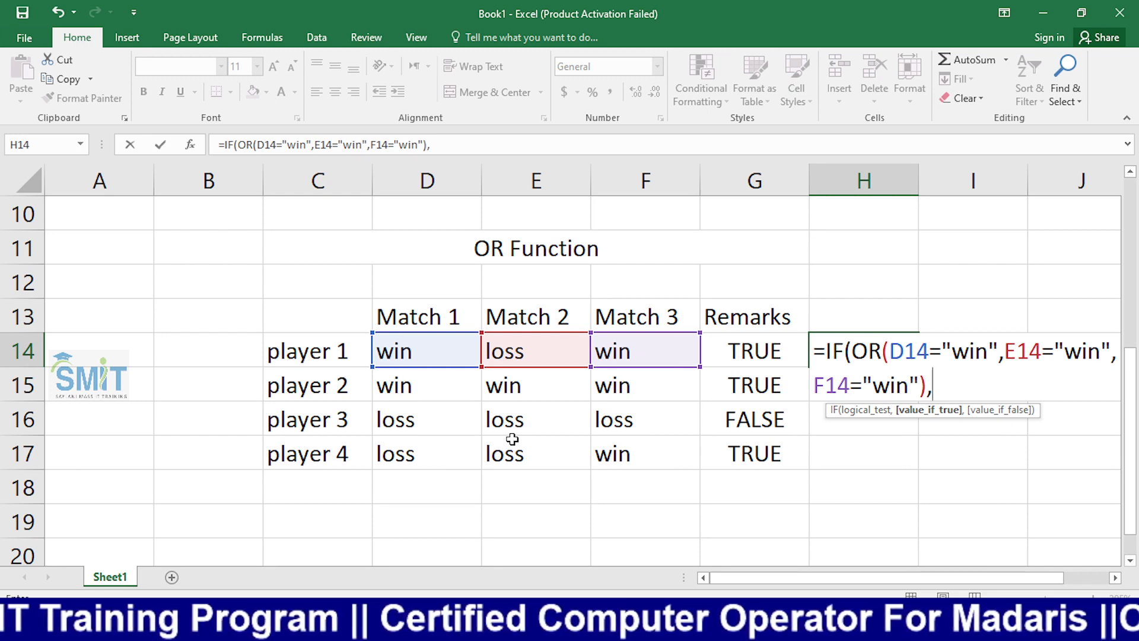
text(")
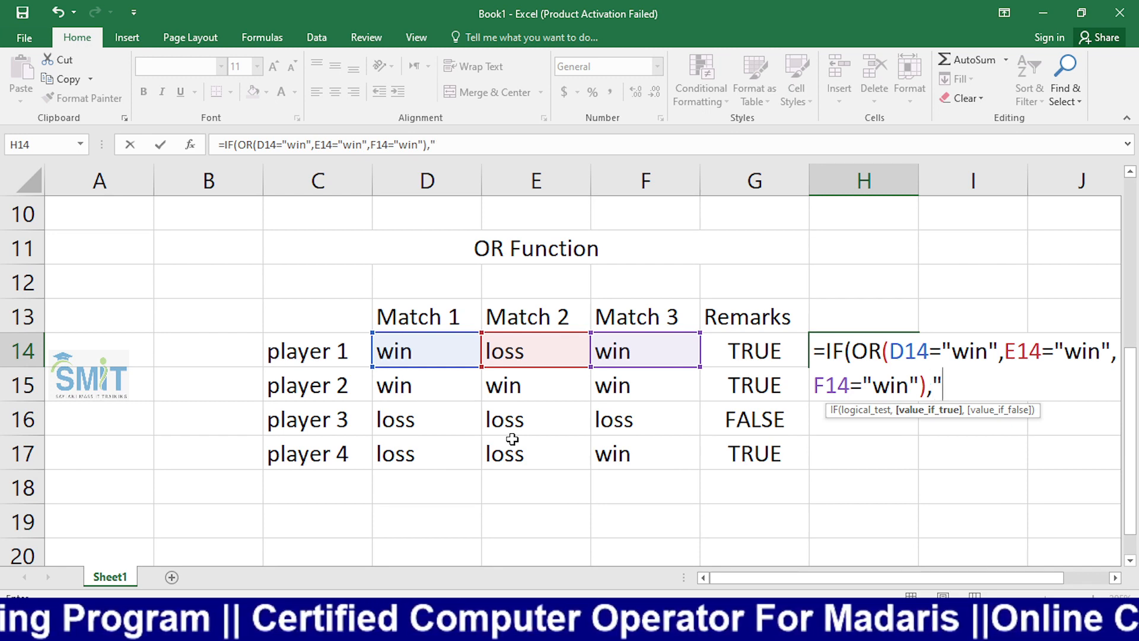
text(win",")
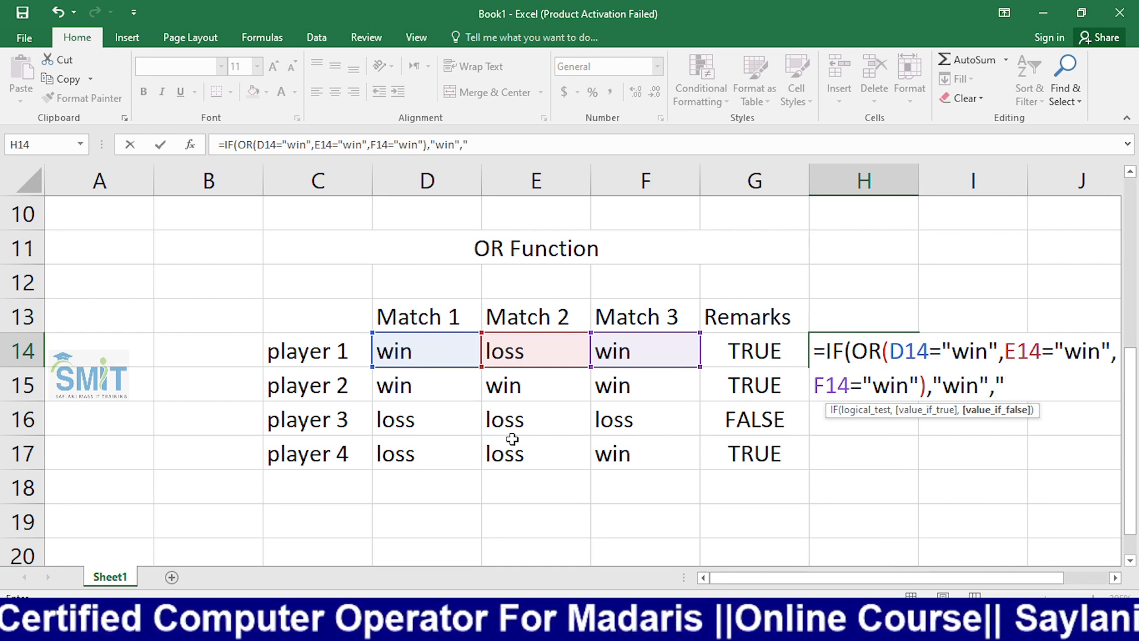
text(Lp)
key(BackSpace)
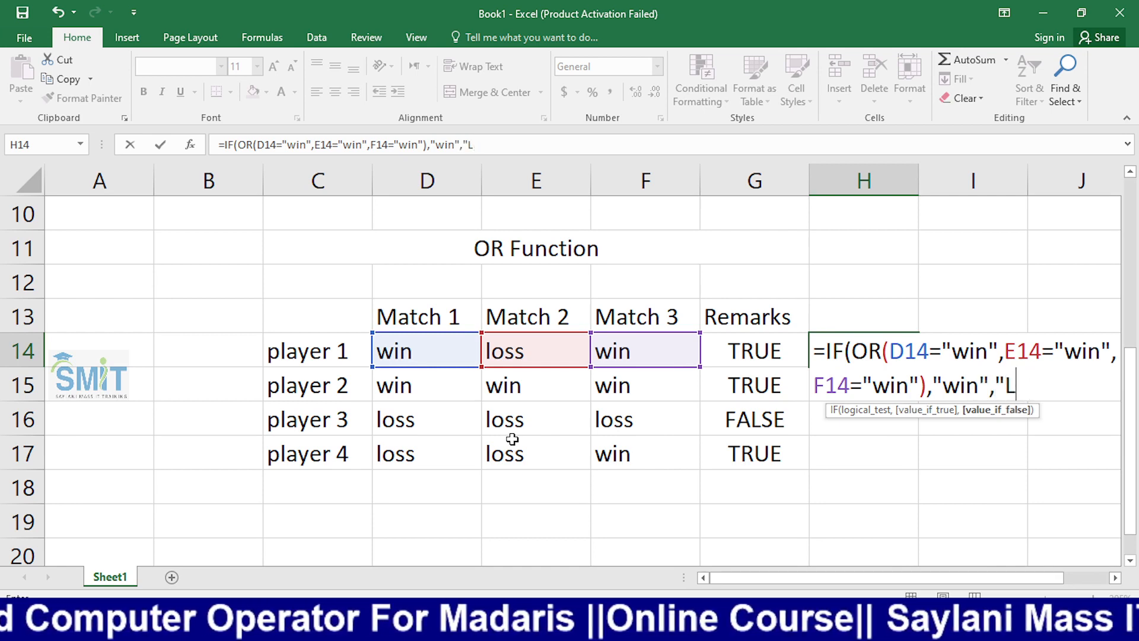
text(oss)
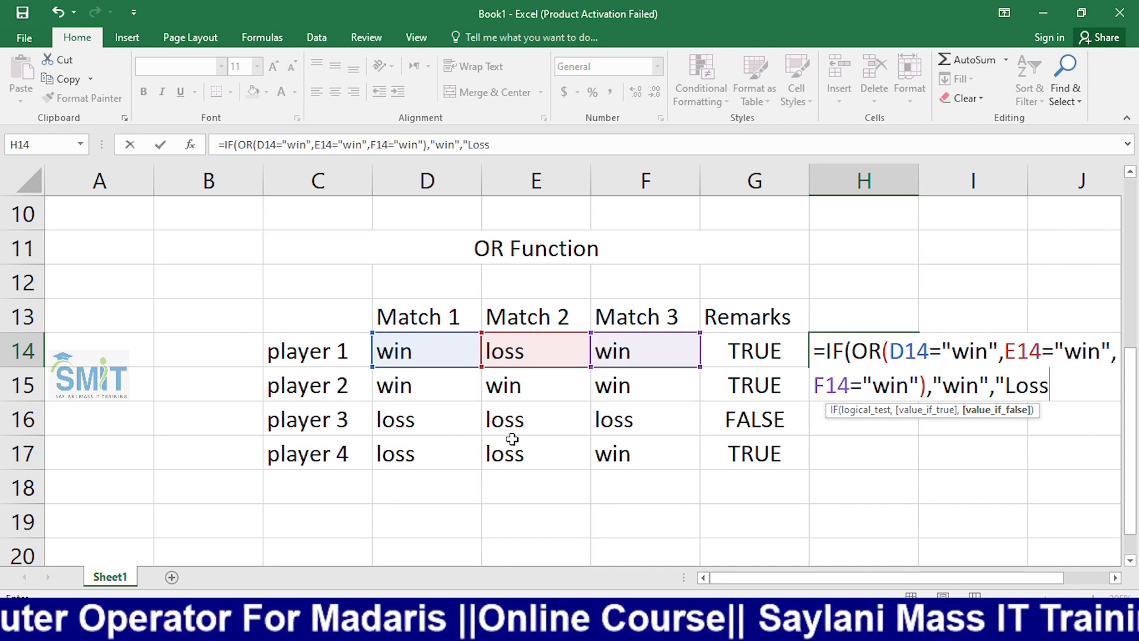
Capitalize the value-if-true text to "Win", close the "Loss" argument and the IF function, and enter the formula in H14.
click(965, 382)
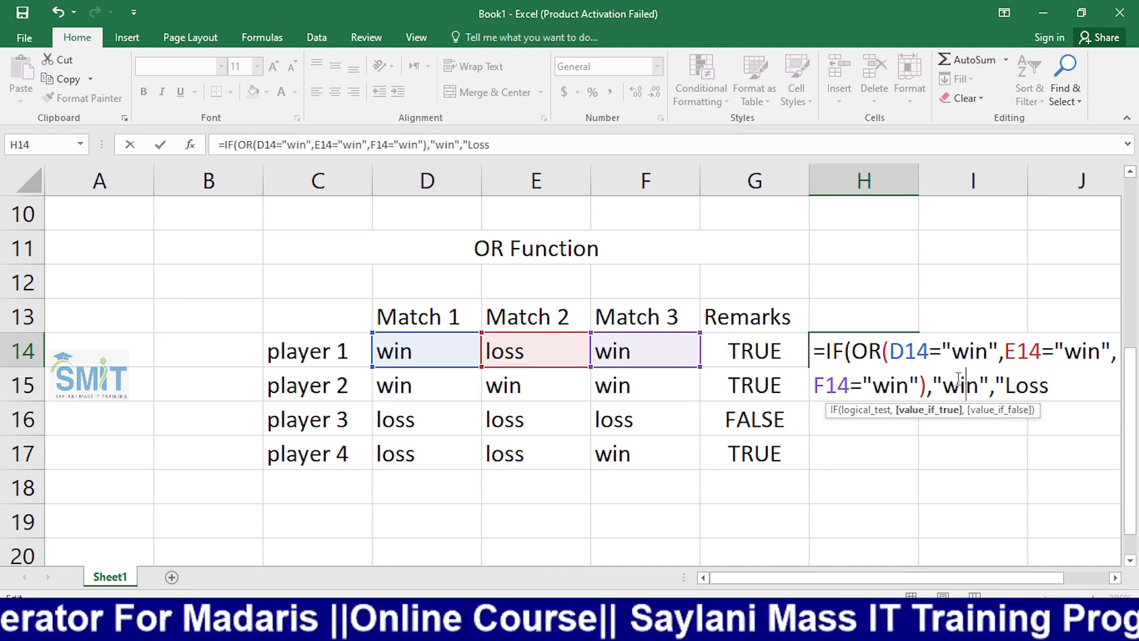
click(959, 382)
key(BackSpace)
text(W)
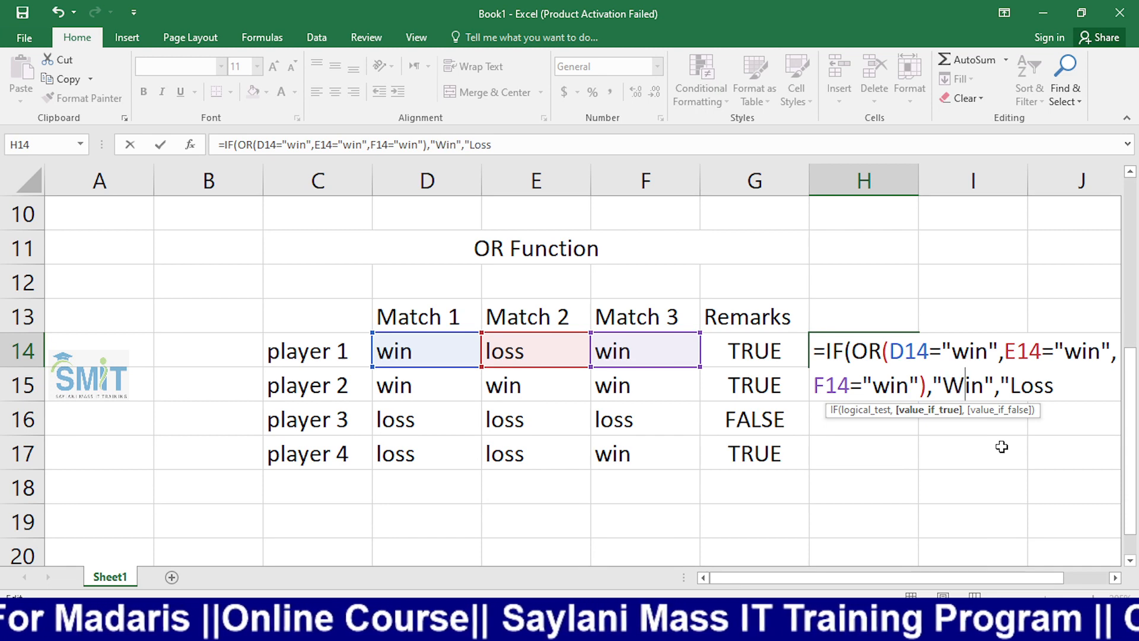
click(1075, 385)
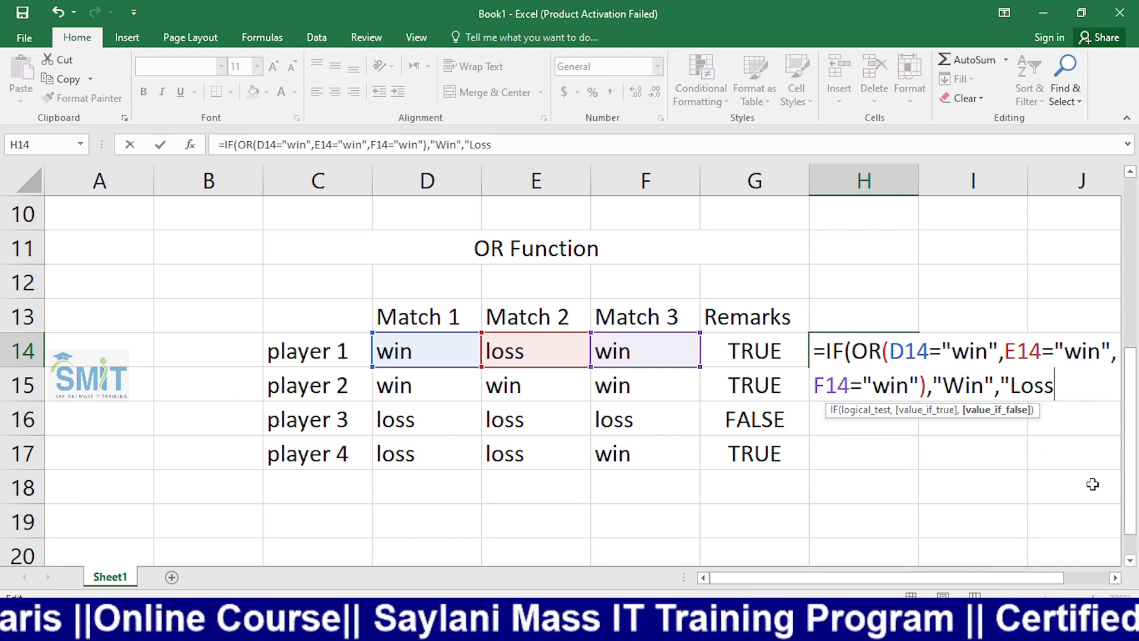
text("))
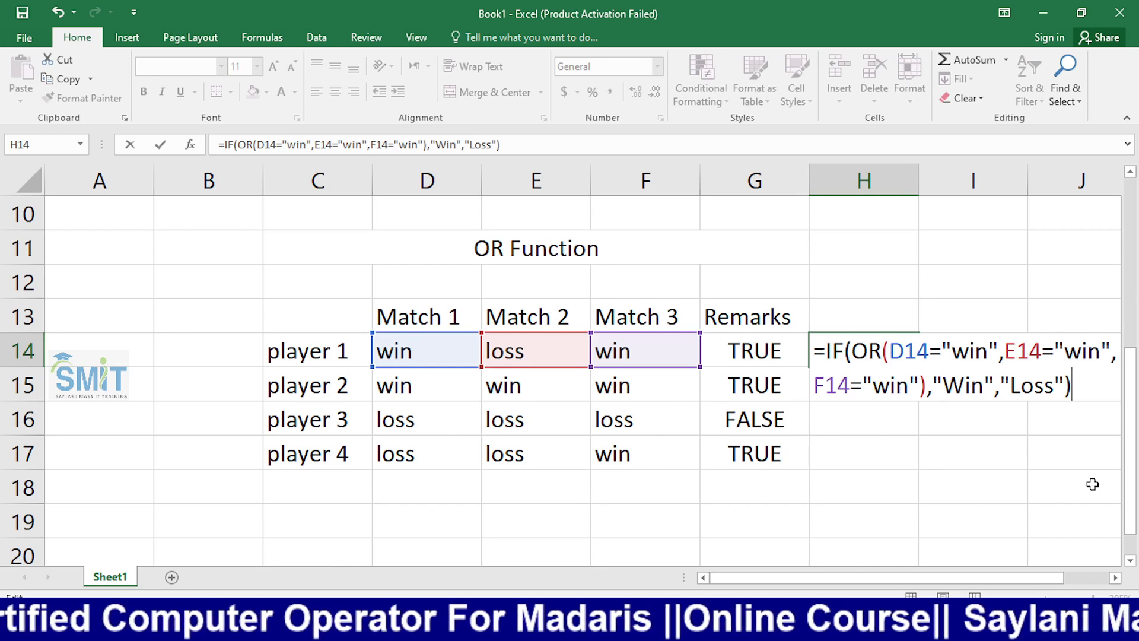
key(Return)
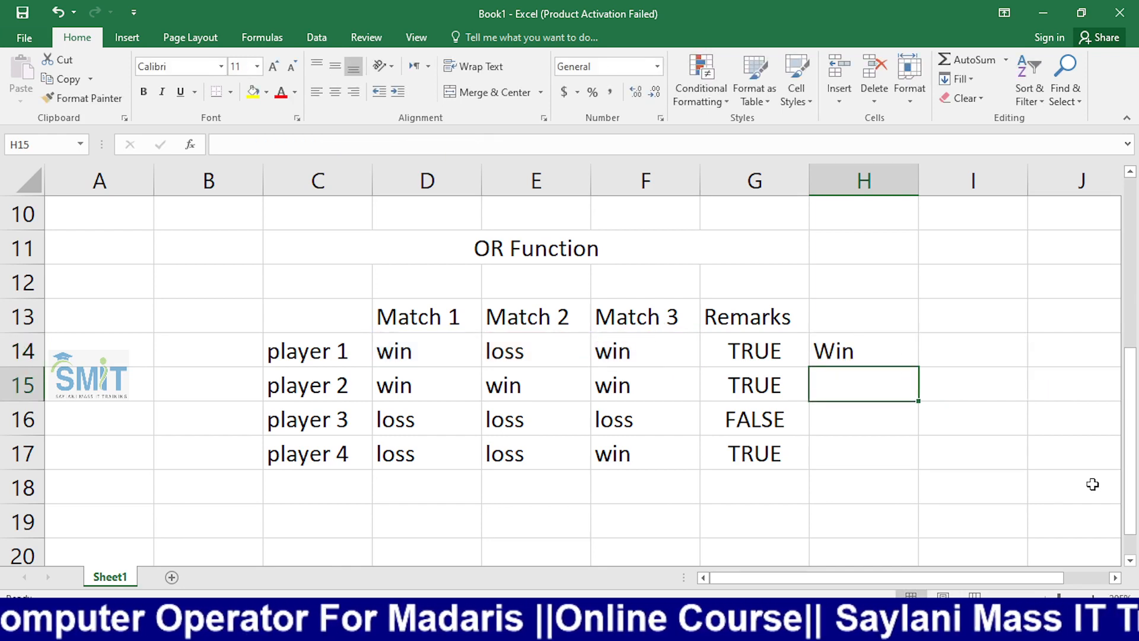
Examine the H14 formula's arguments: the nested OR logical test, the value if true and the value if false.
double_click(874, 353)
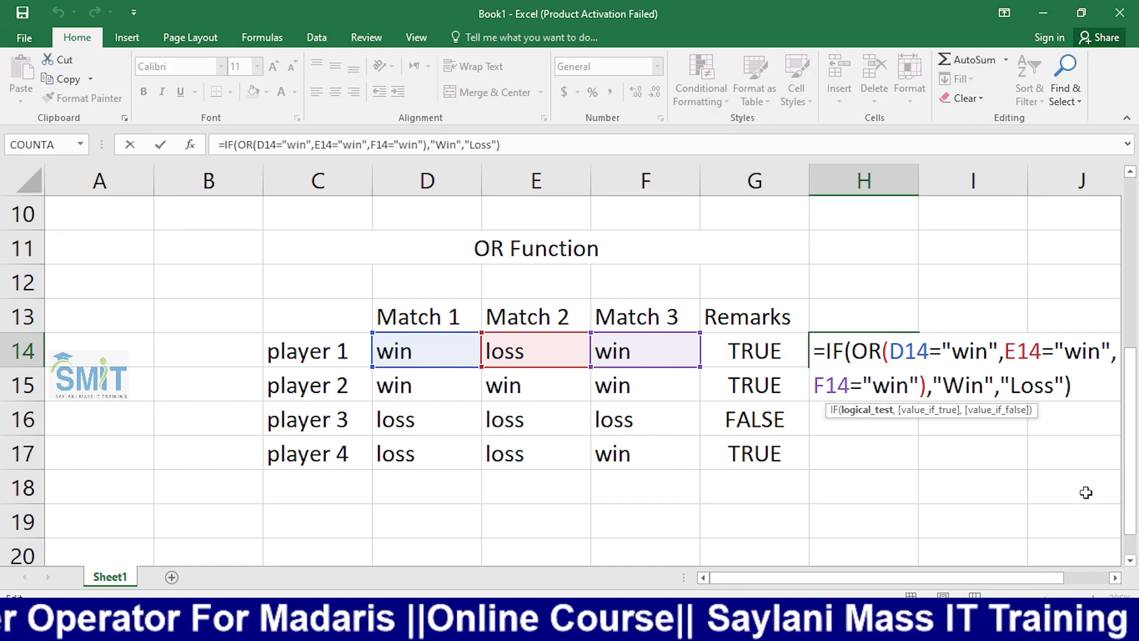
drag(851, 351, 926, 386)
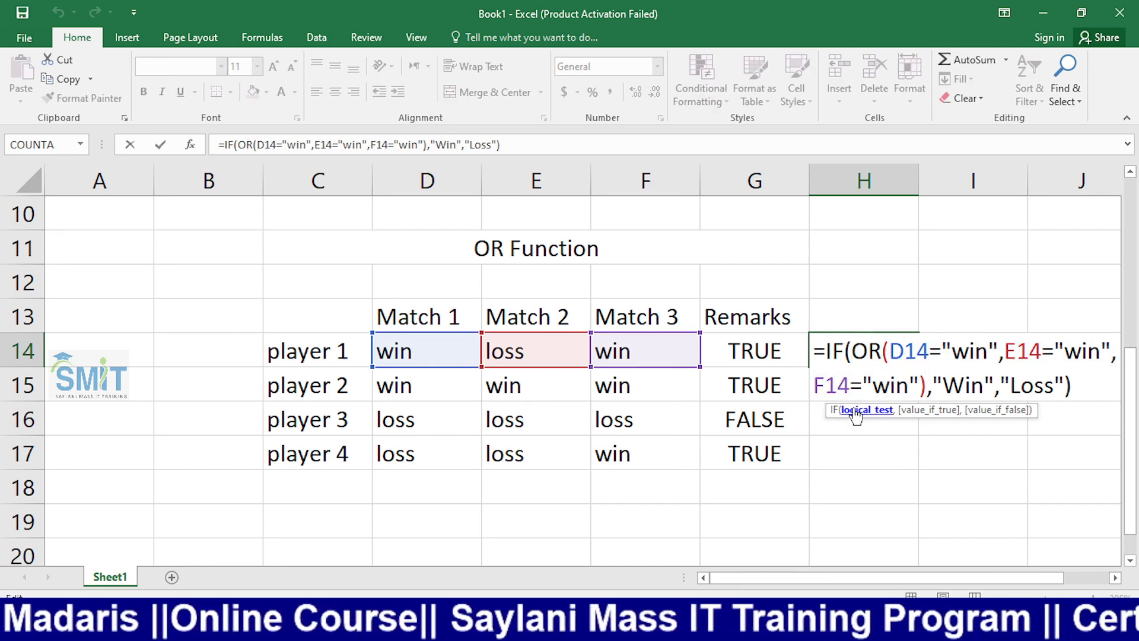
drag(853, 351, 918, 380)
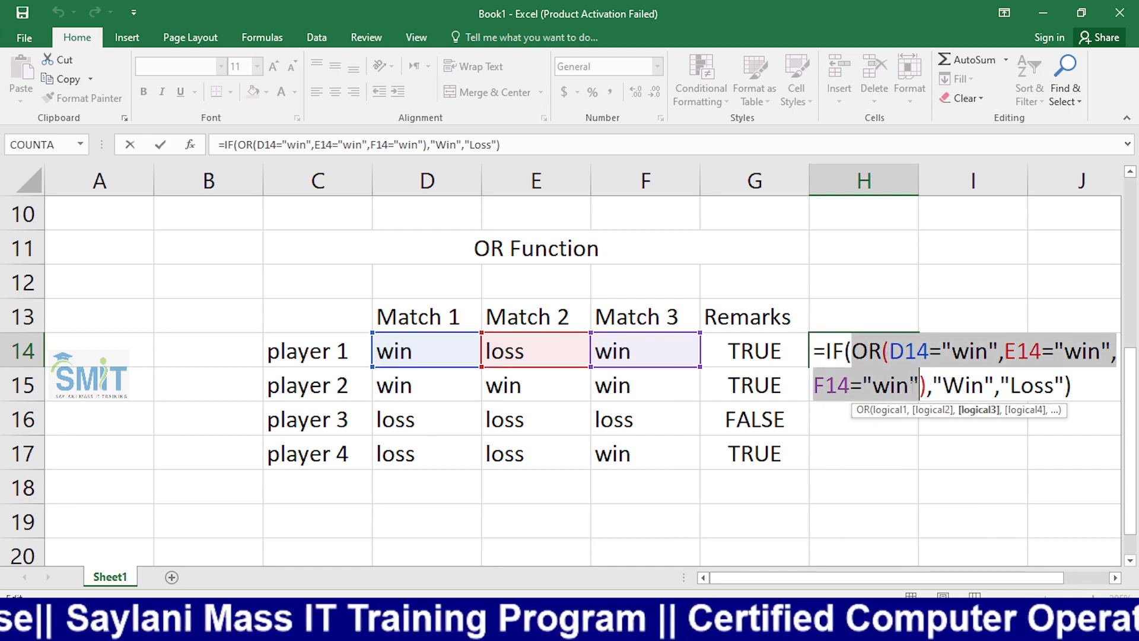
click(892, 384)
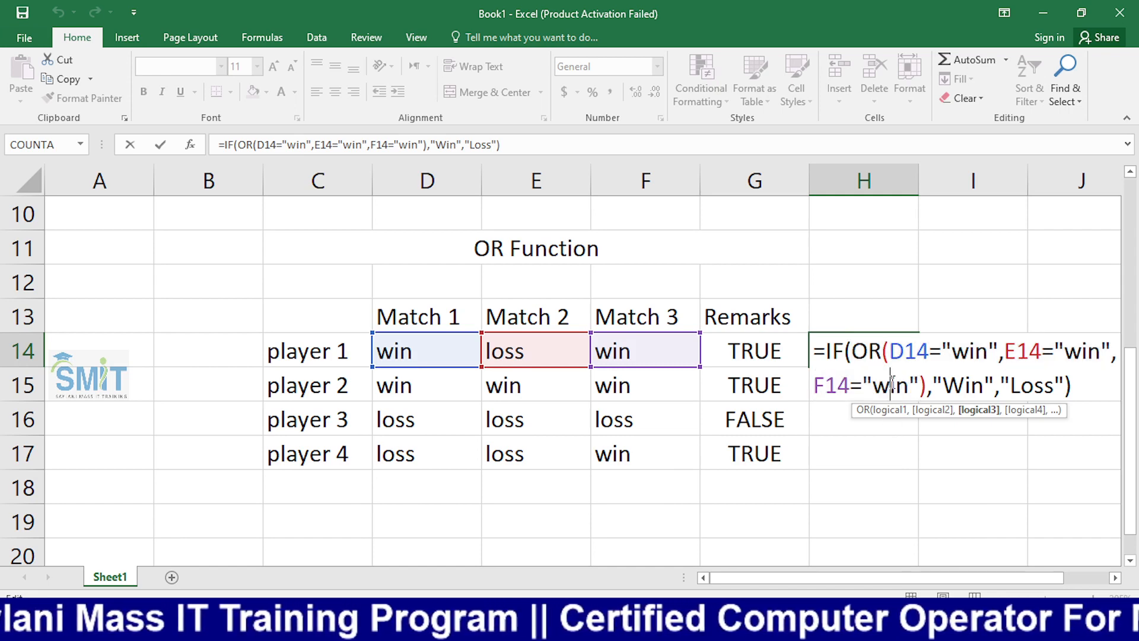
click(833, 352)
click(877, 411)
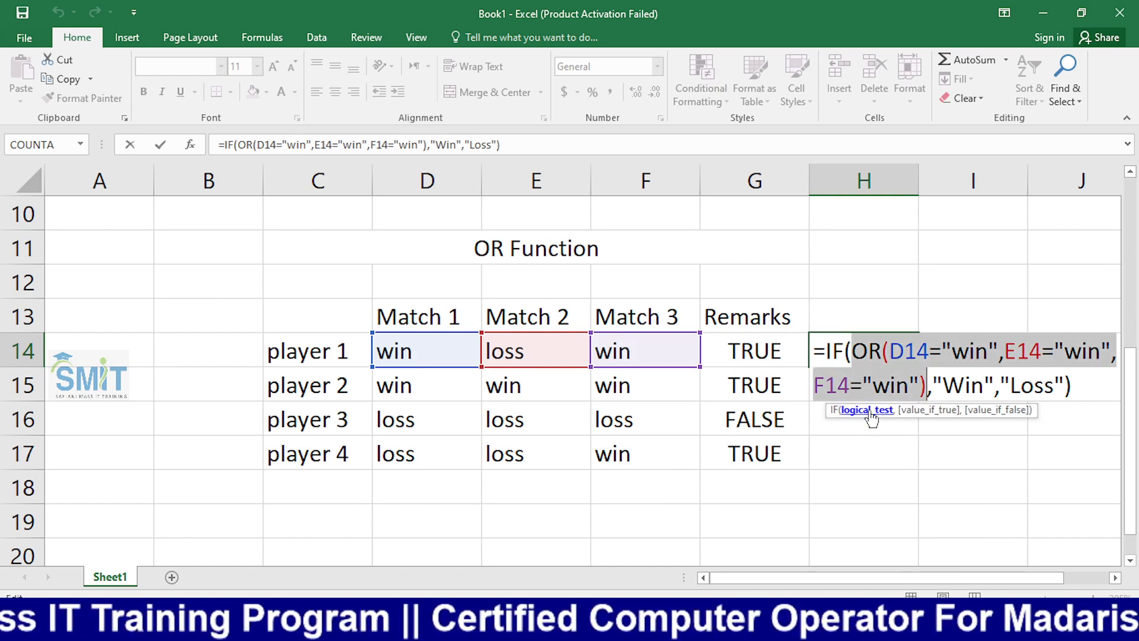
click(921, 410)
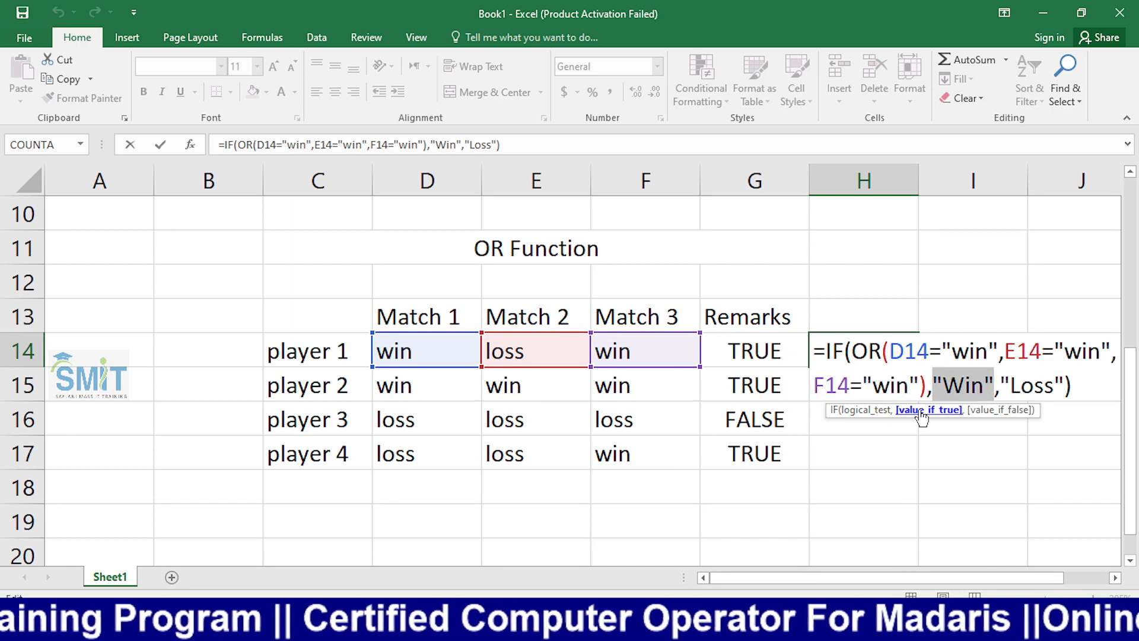
click(880, 411)
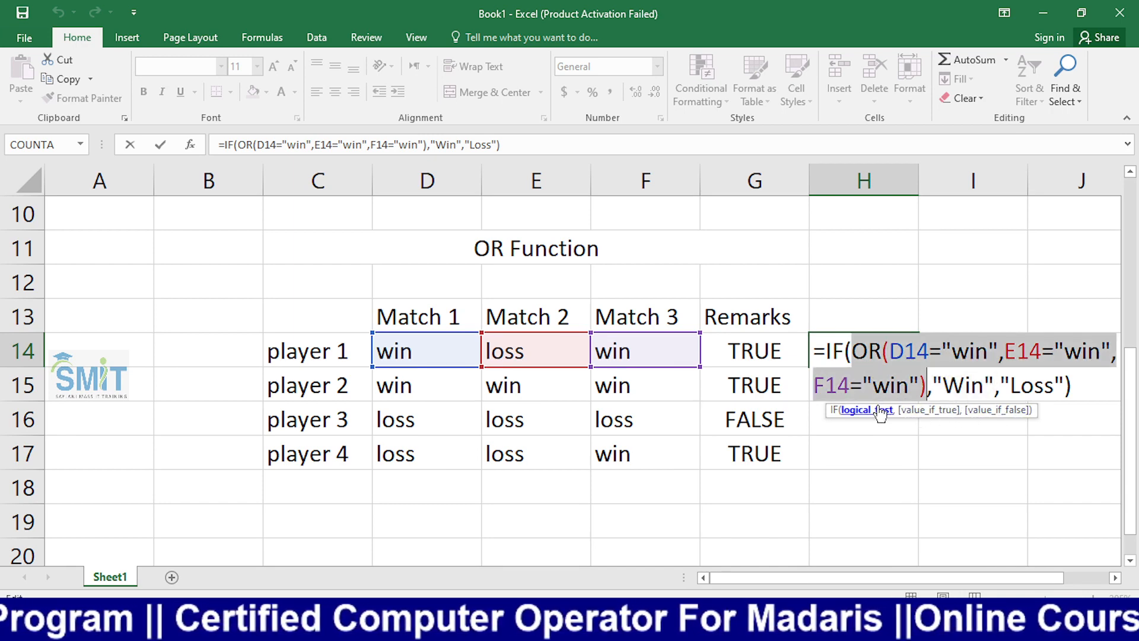
click(1003, 416)
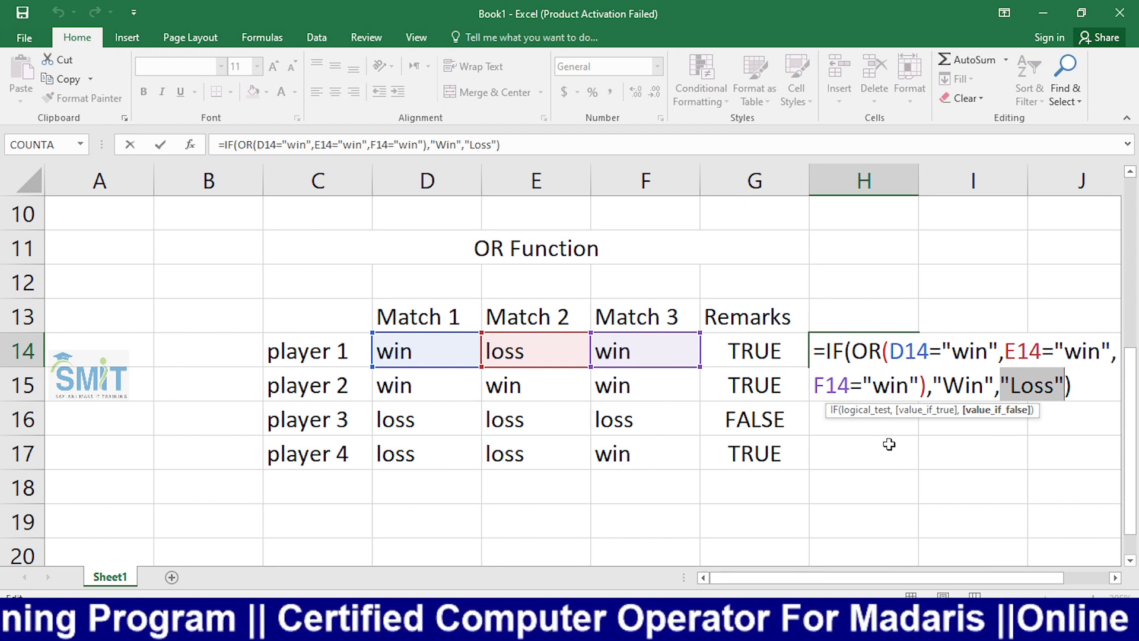
key(Return)
Switch to OBS and activate the Camera scene.
key(alt+Tab)
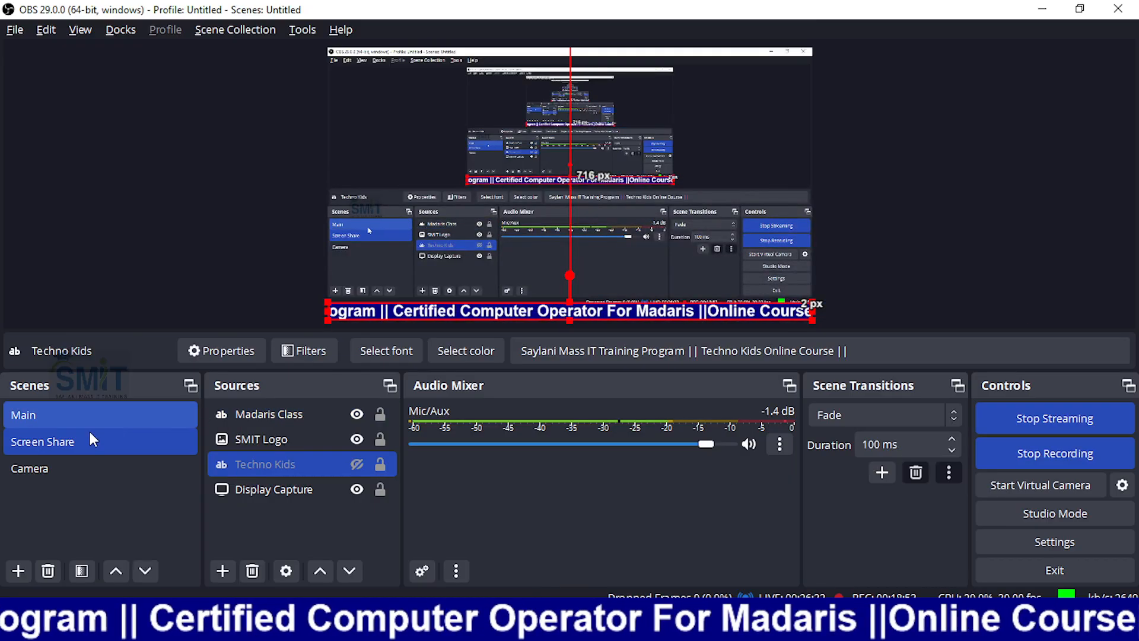
click(65, 477)
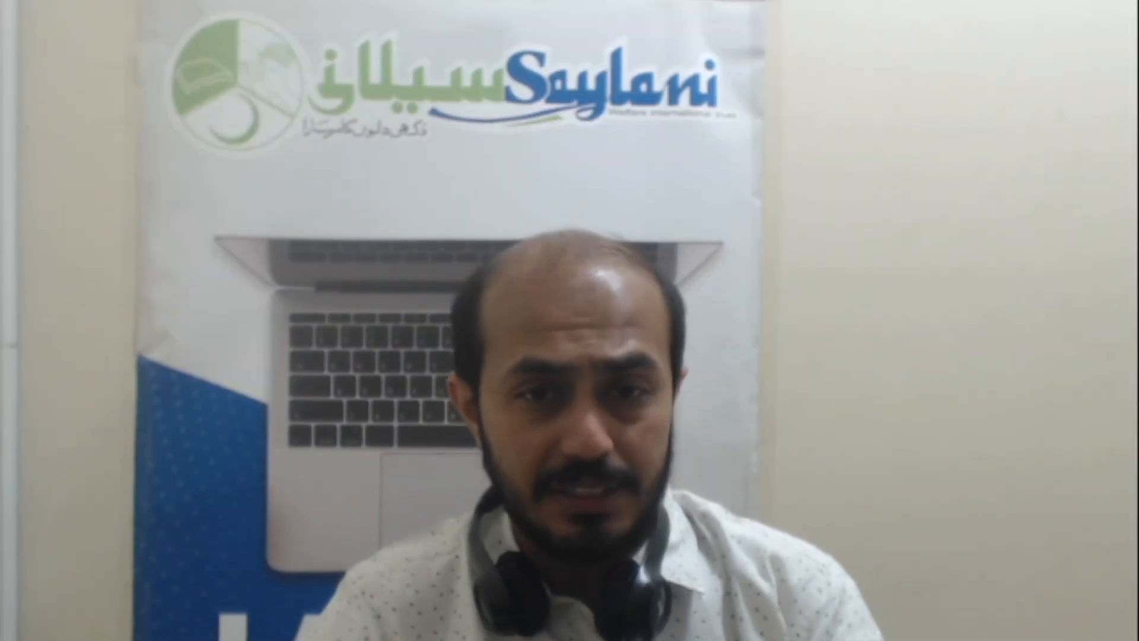
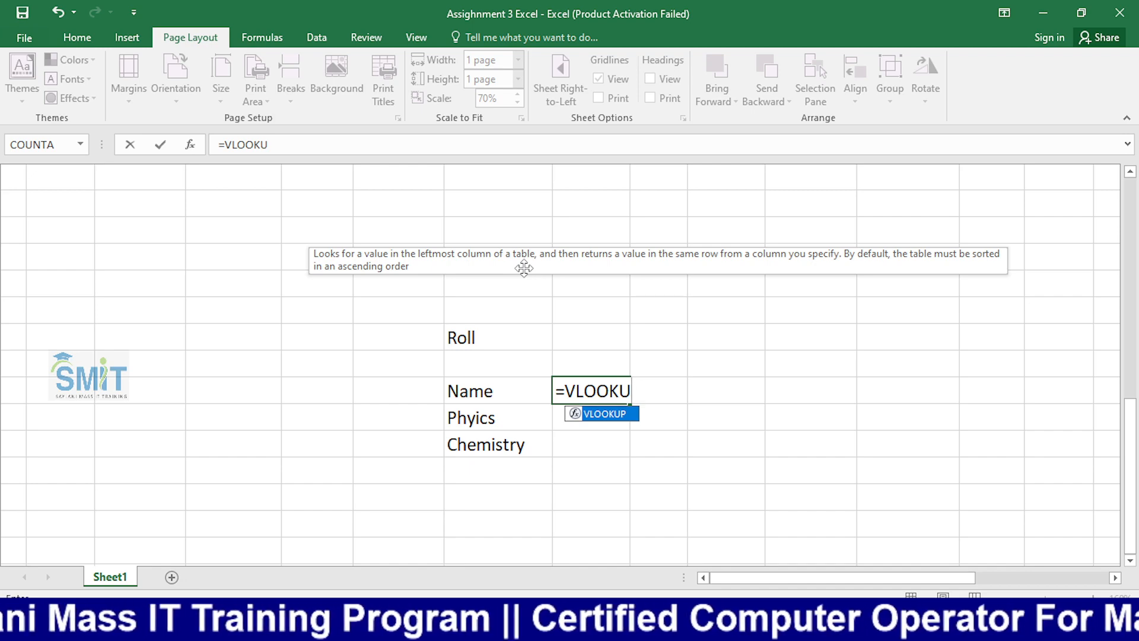
Leave the partly entered VLOOKUP formula, switch to OBS and change the stream to the Camera scene.
key(alt+Tab)
key(alt+Tab)
key(alt+Tab)
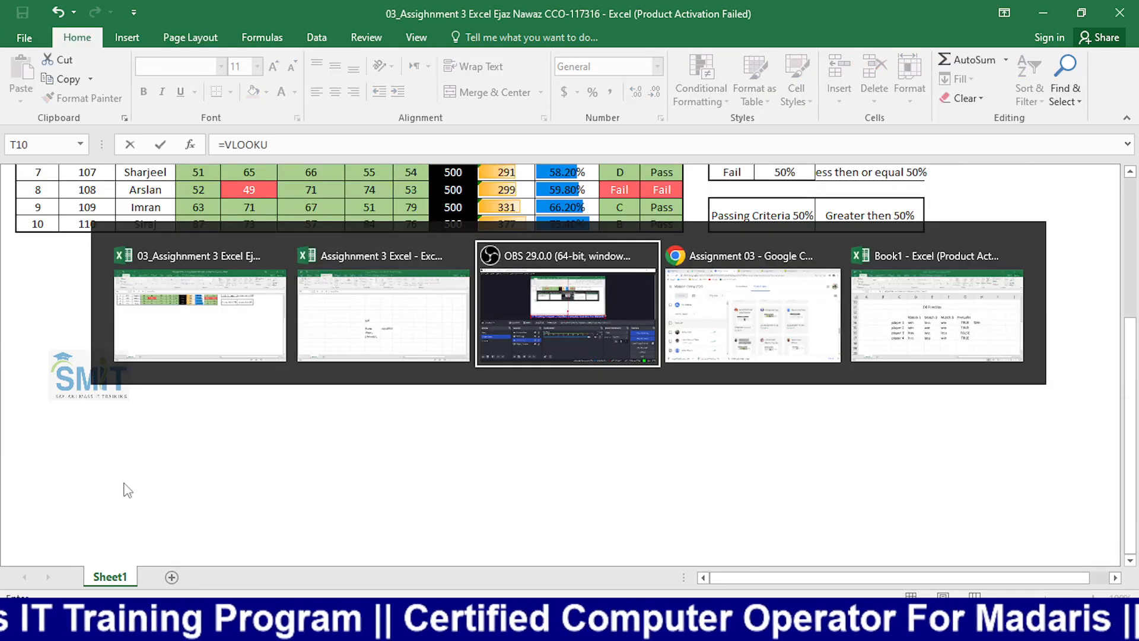
click(87, 473)
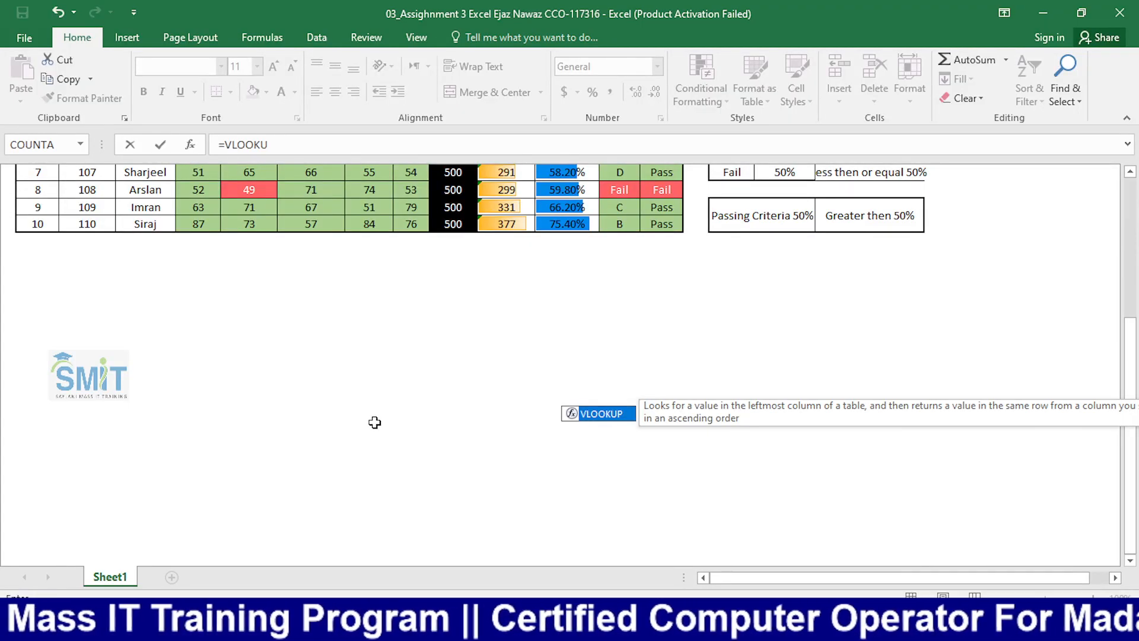
Return to the "Assighnment 3 Excel" workbook and begin the VLOOKUP formula in H30 with H28 as the lookup value.
key(alt+Tab)
key(alt+Tab)
key(Tab)
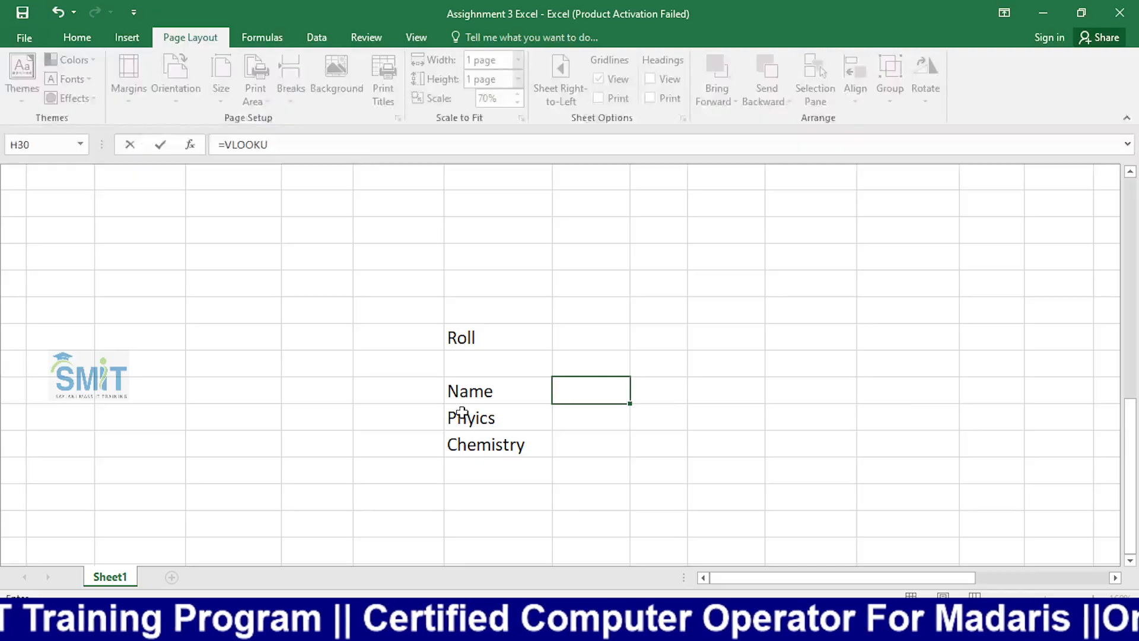
click(302, 144)
key(BackSpace)
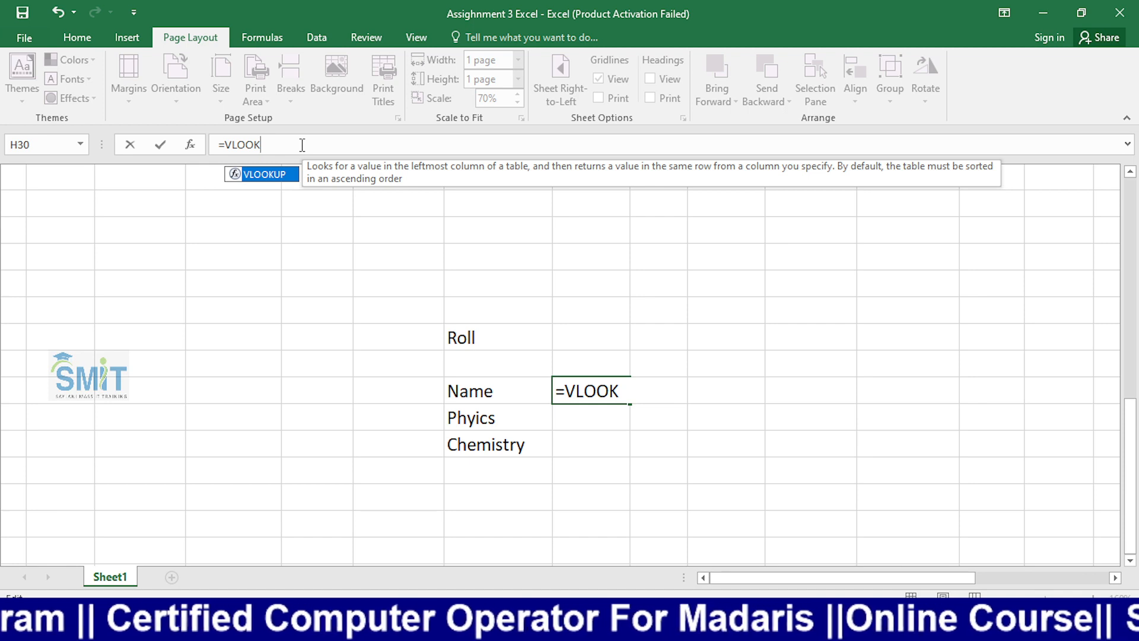
key(Tab)
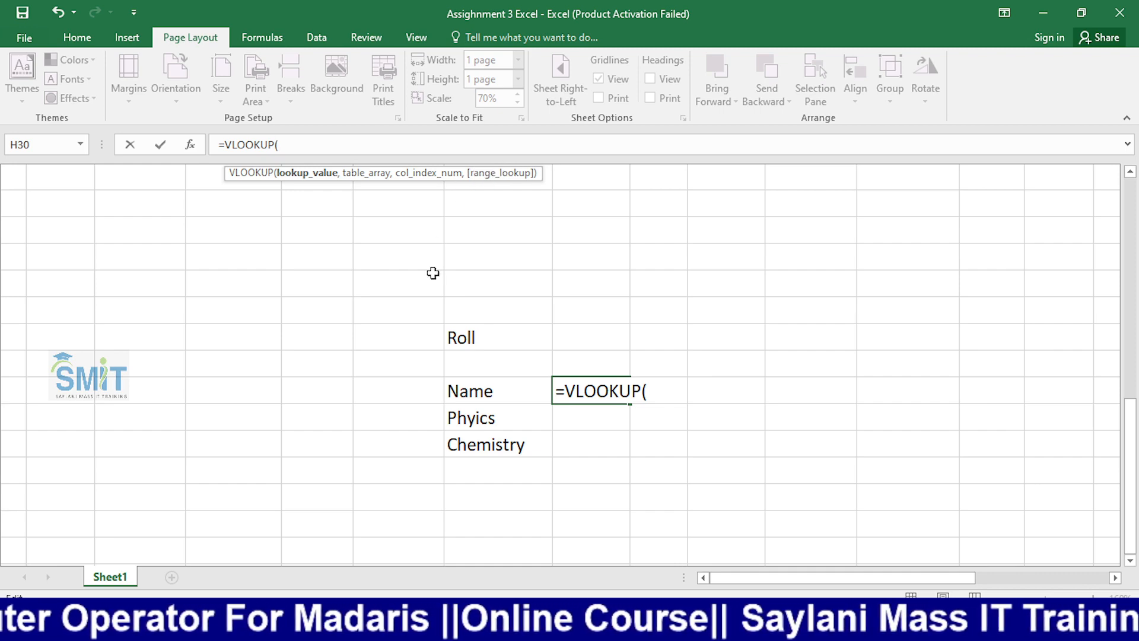
click(612, 329)
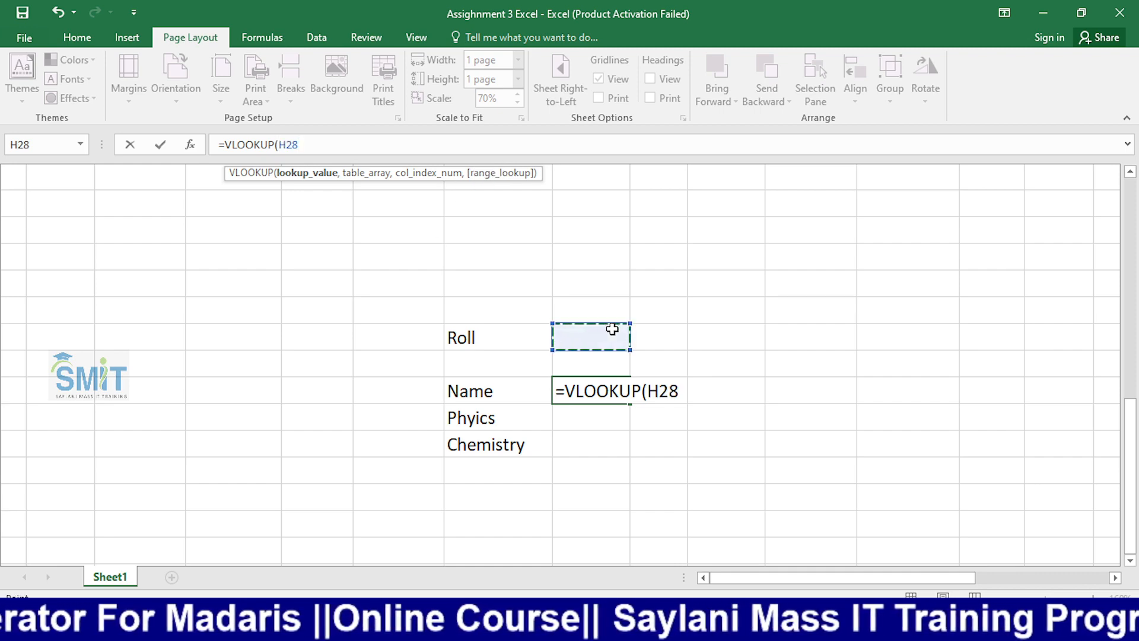
text(,)
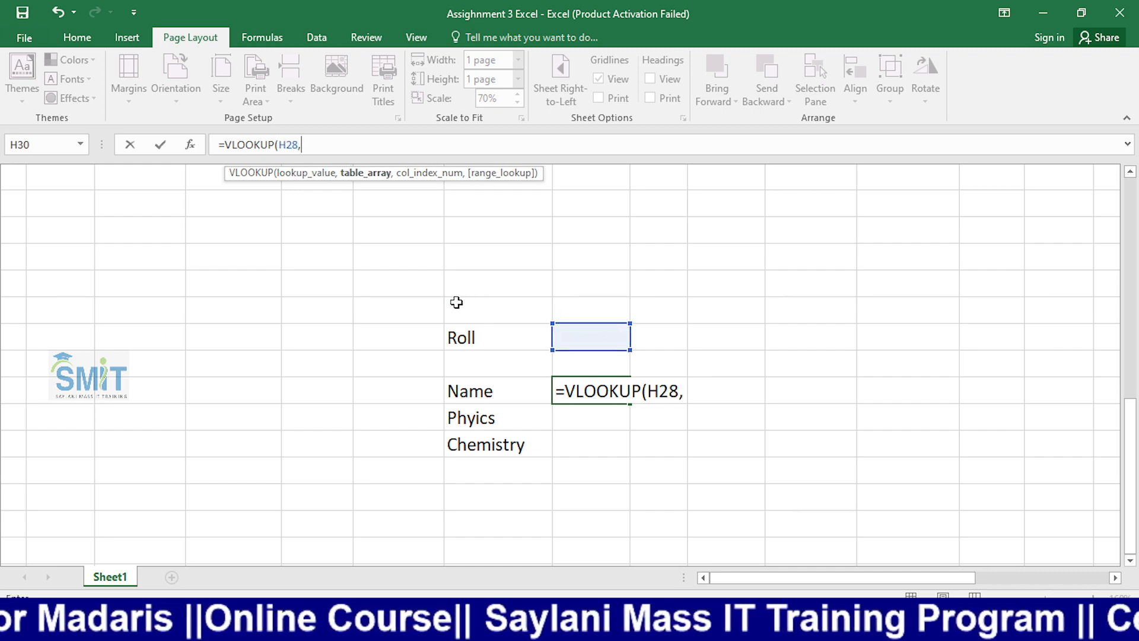
Set the student result rows B10:N19 as the table array of the VLOOKUP formula in H30.
drag(1129, 431, 1132, 234)
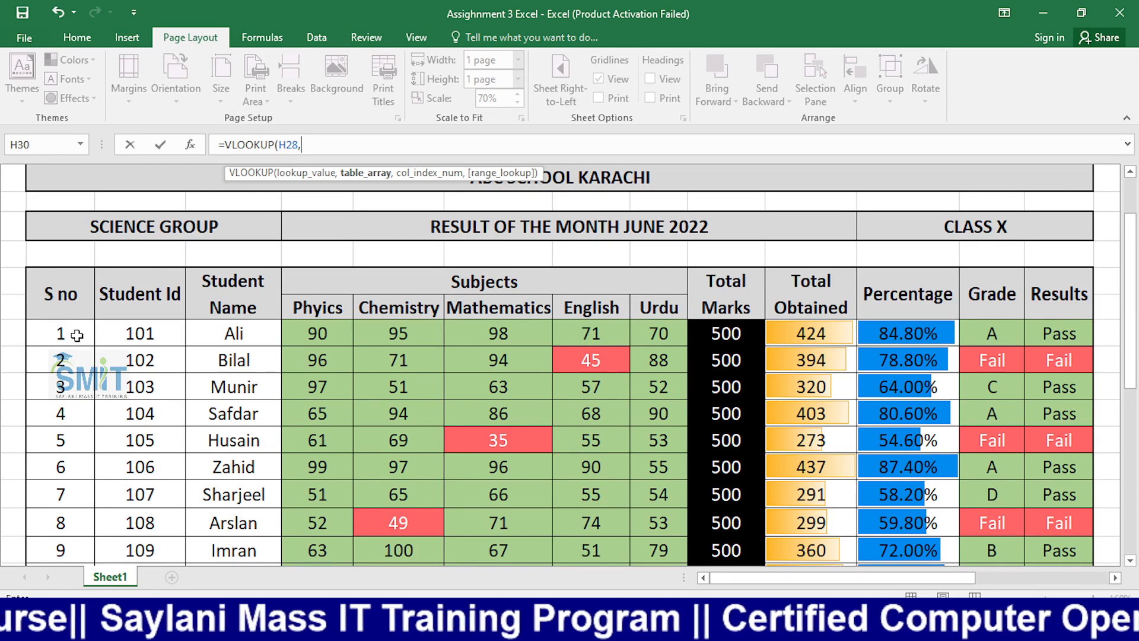
drag(76, 333, 1024, 499)
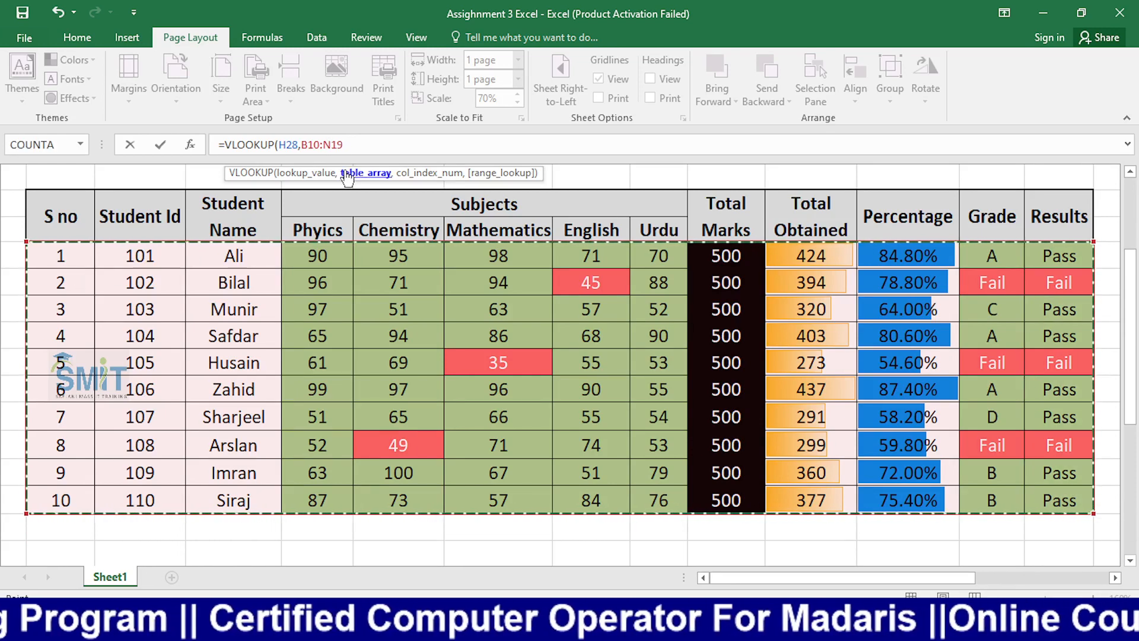
click(369, 185)
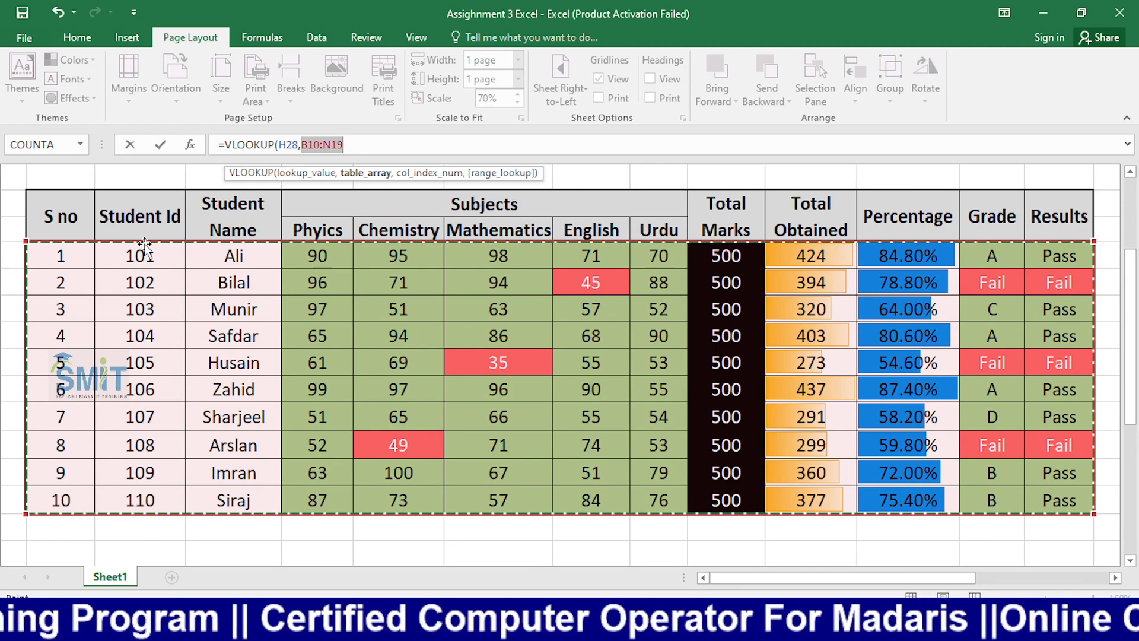
Leave the VLOOKUP formula in progress, switch to OBS and put the Camera scene on the stream.
key(alt+Tab)
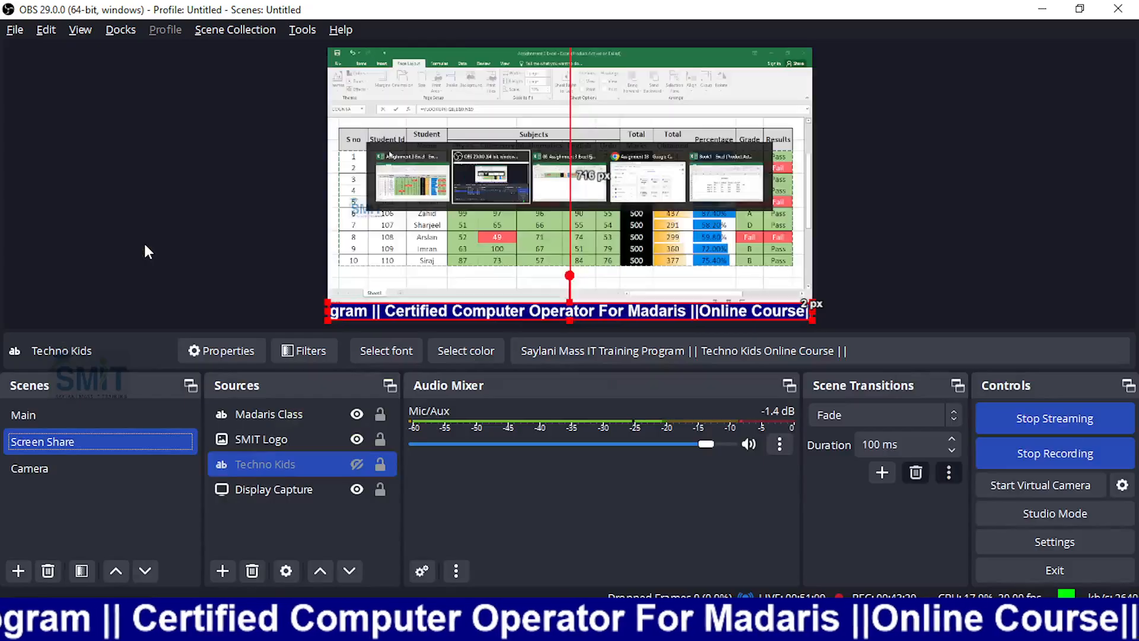
click(67, 468)
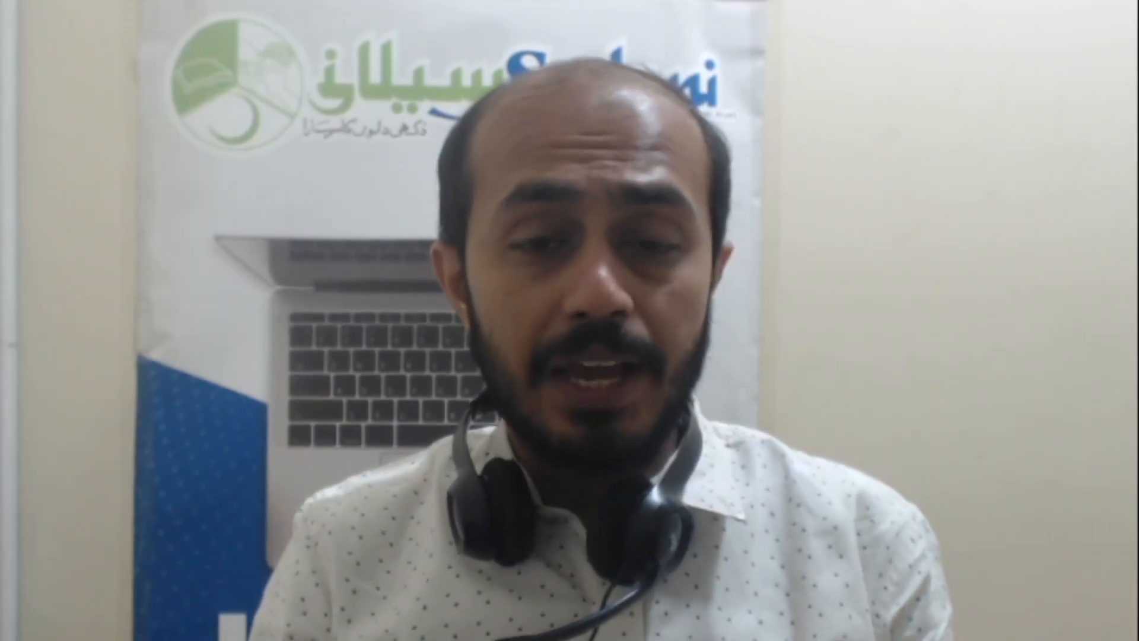
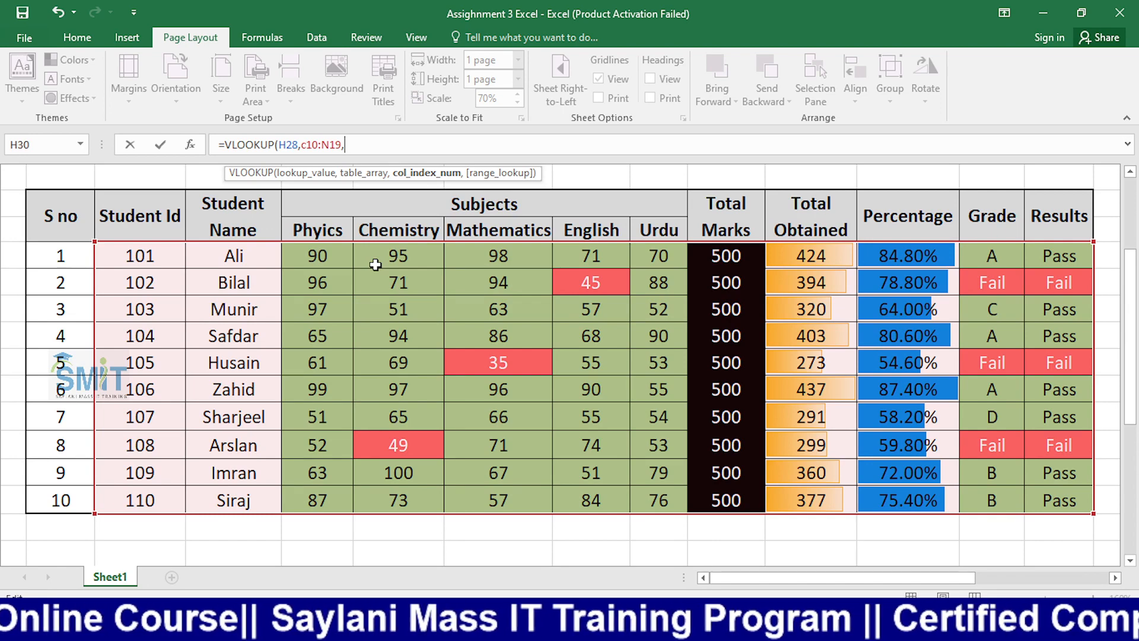
key(alt+Tab)
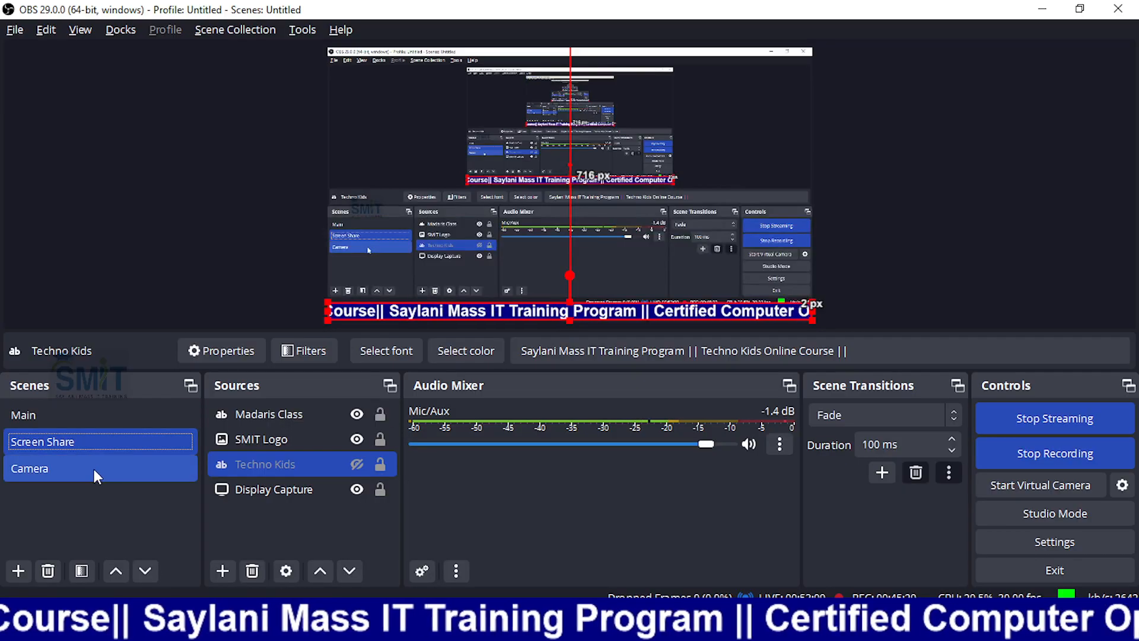
click(92, 467)
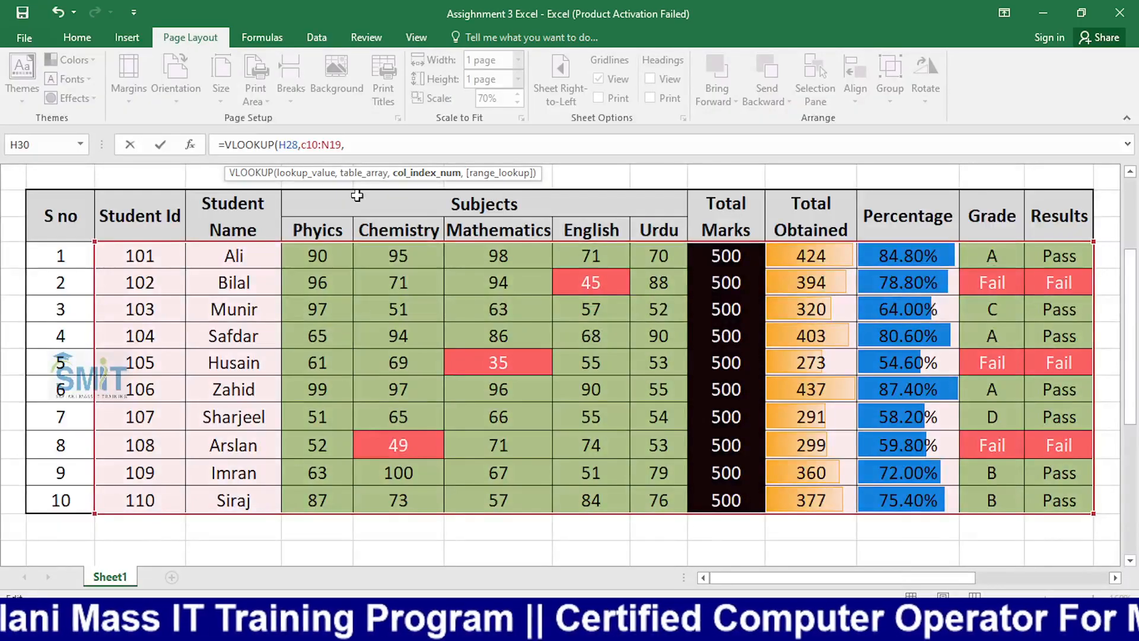
Complete the VLOOKUP formula in H30 with column index 2 and FALSE for an exact match.
text(2)
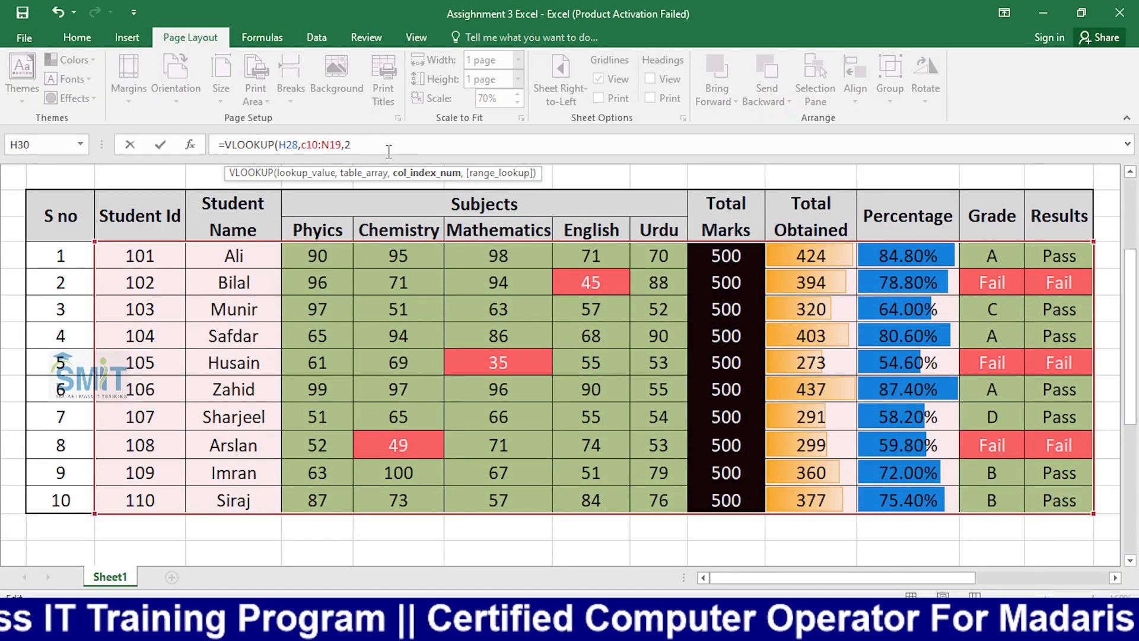
text(,)
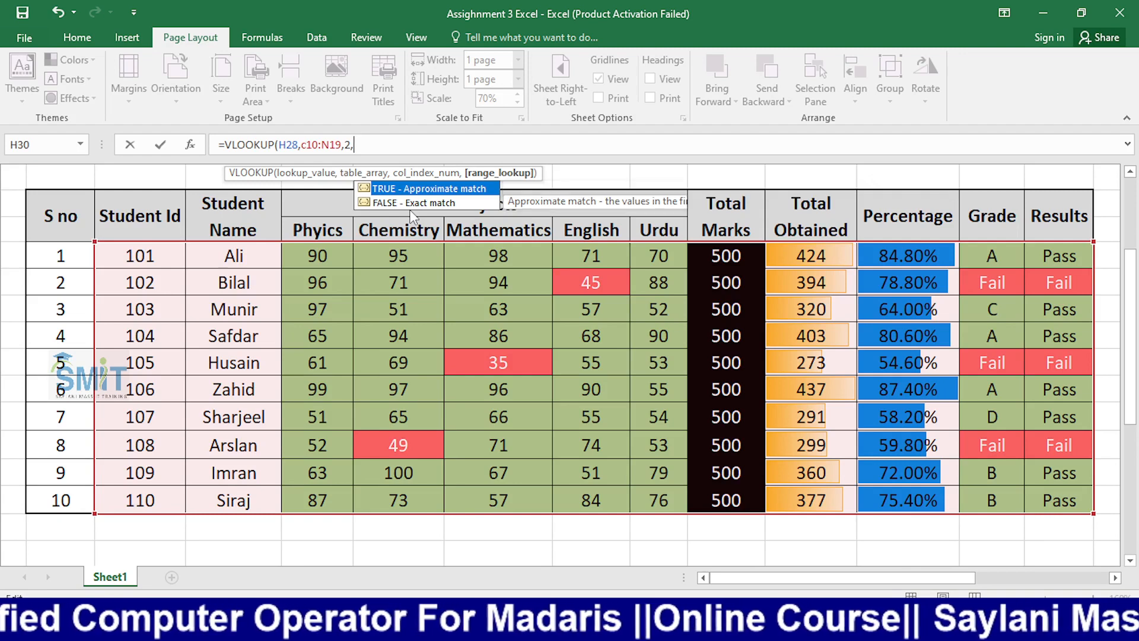
key(Down)
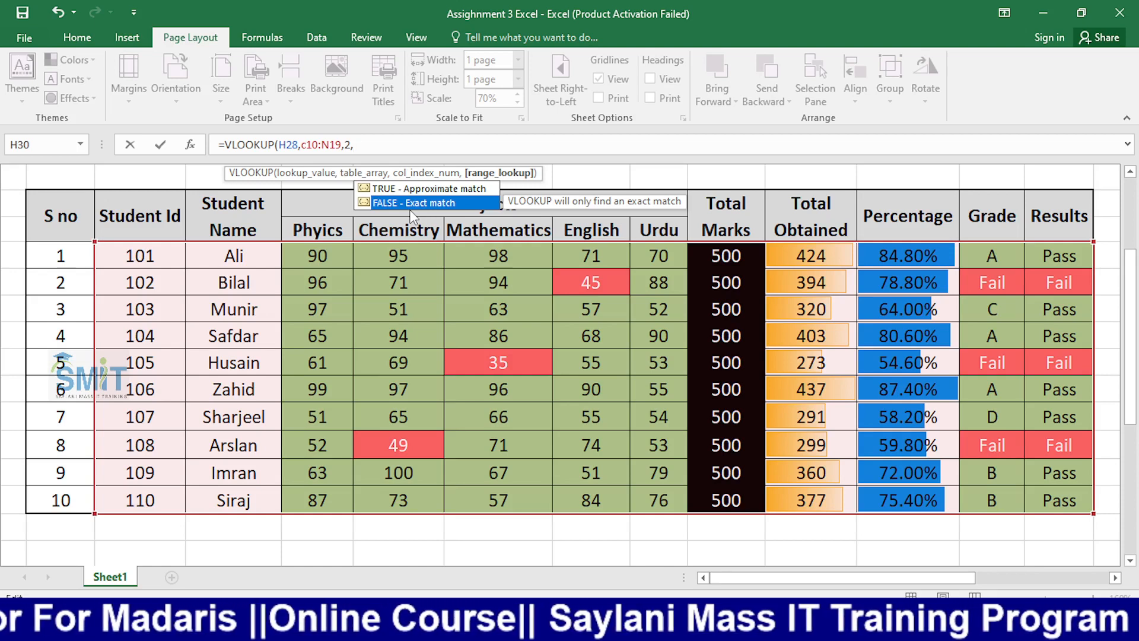
key(Up)
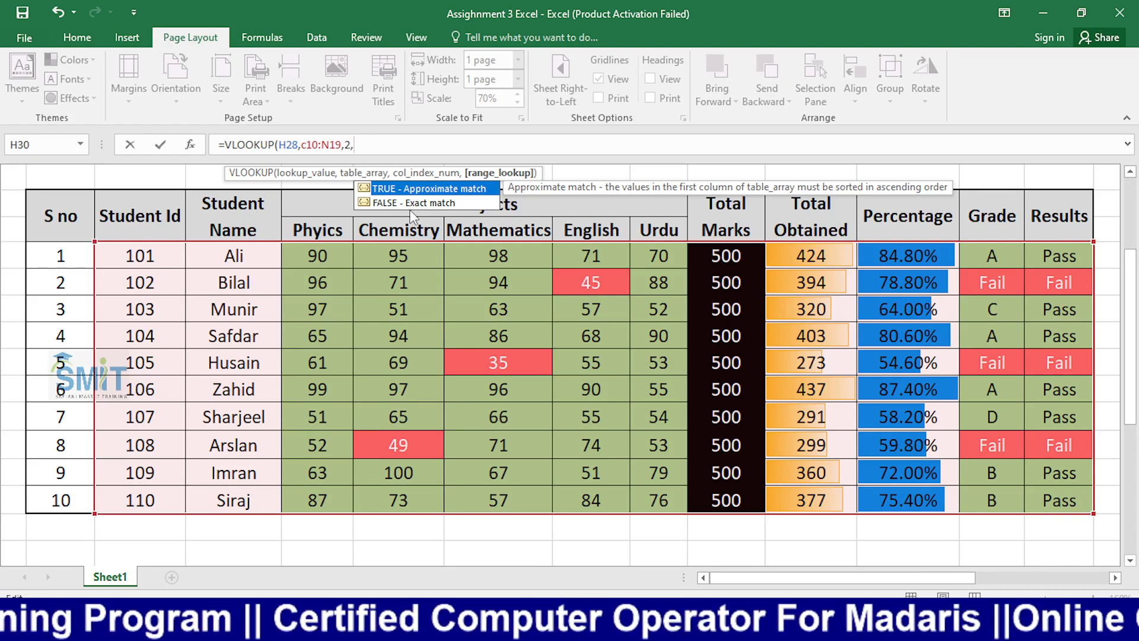
key(Down)
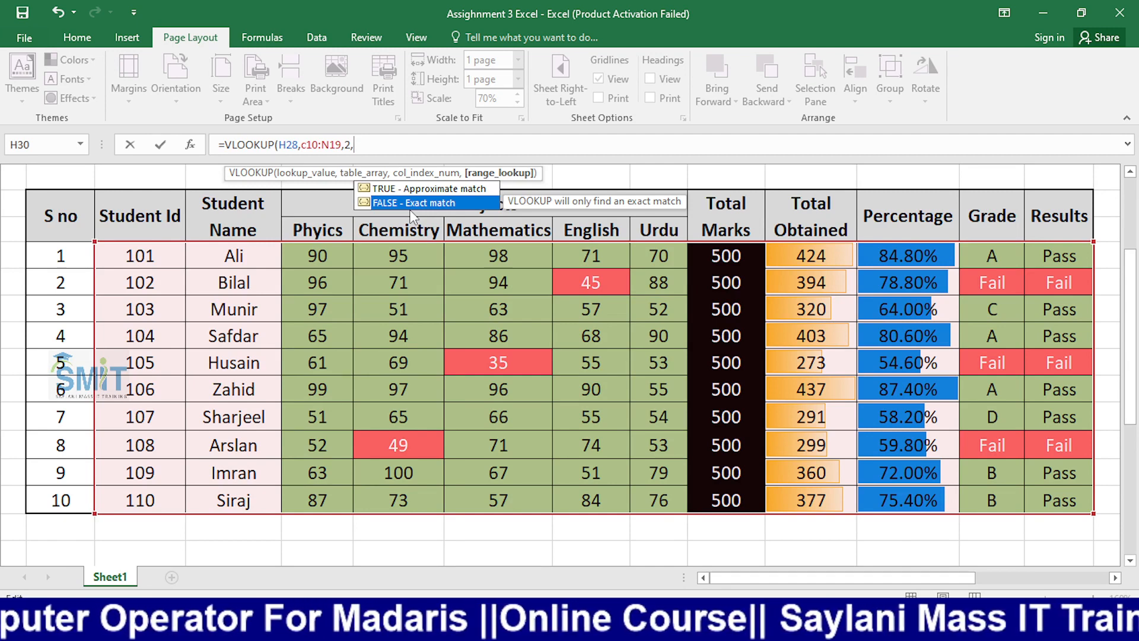
double_click(410, 204)
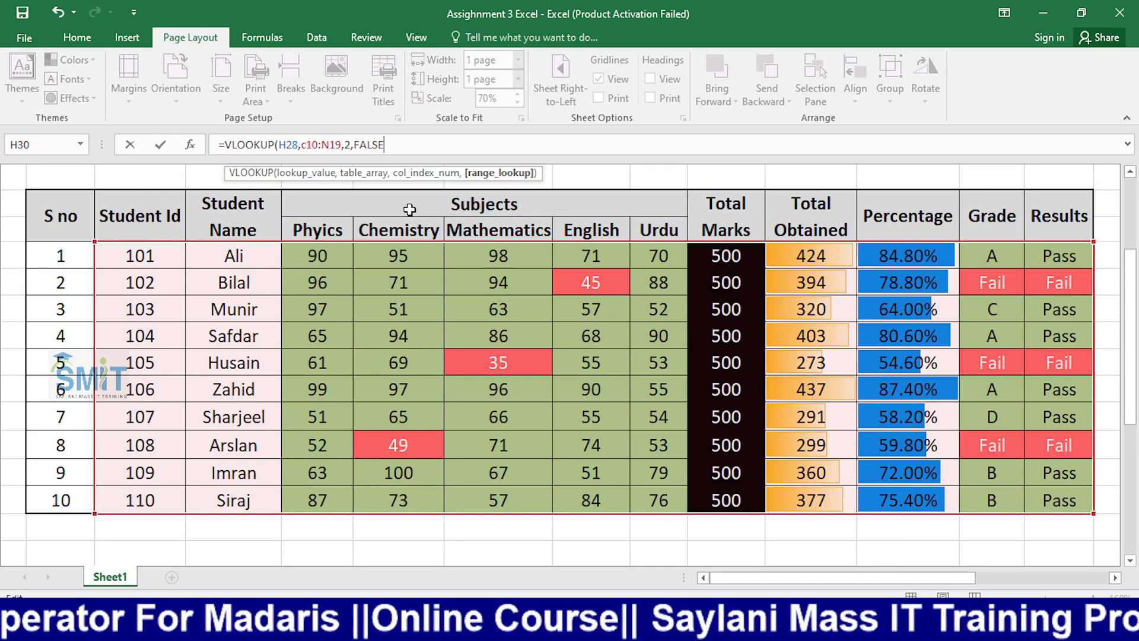
text())
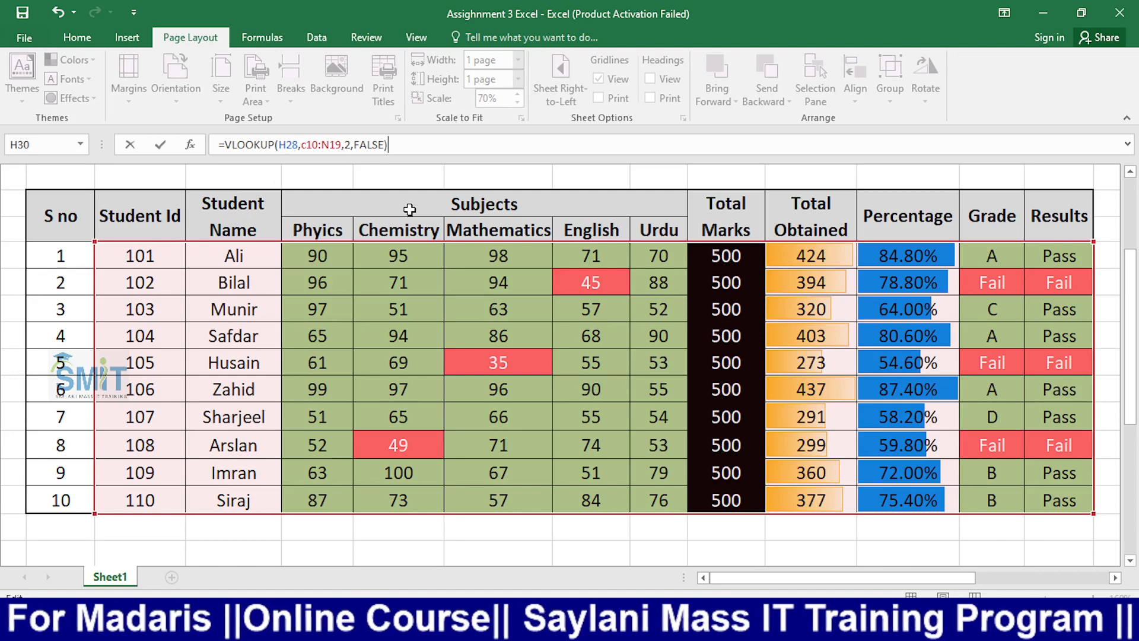
key(Return)
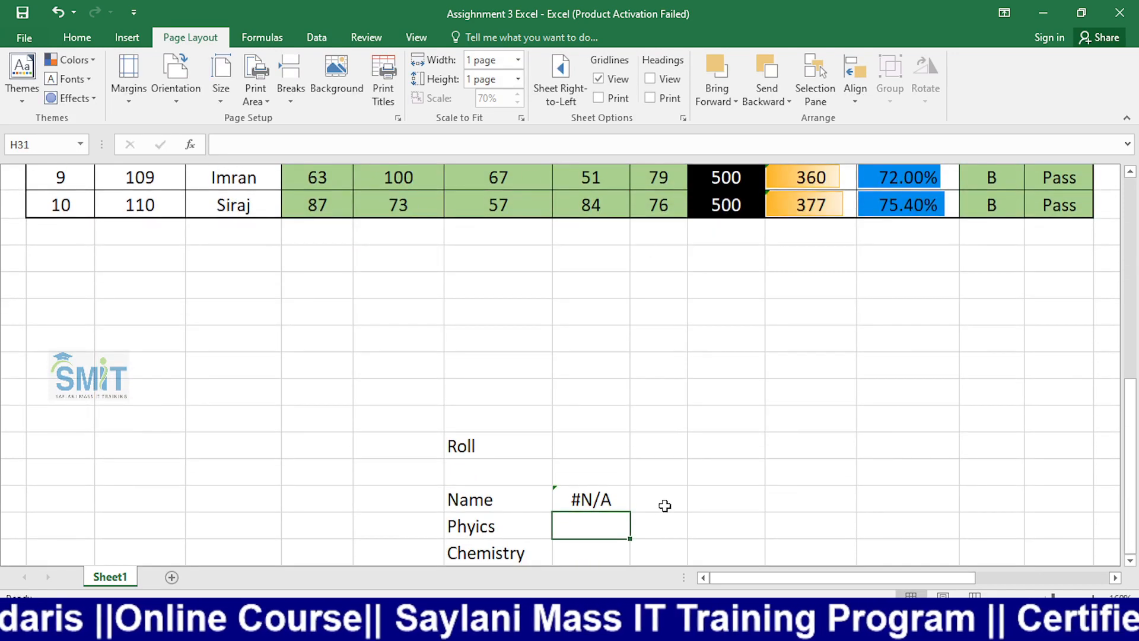
Enter 101 as the Roll value in H28 to test the name lookup.
click(628, 496)
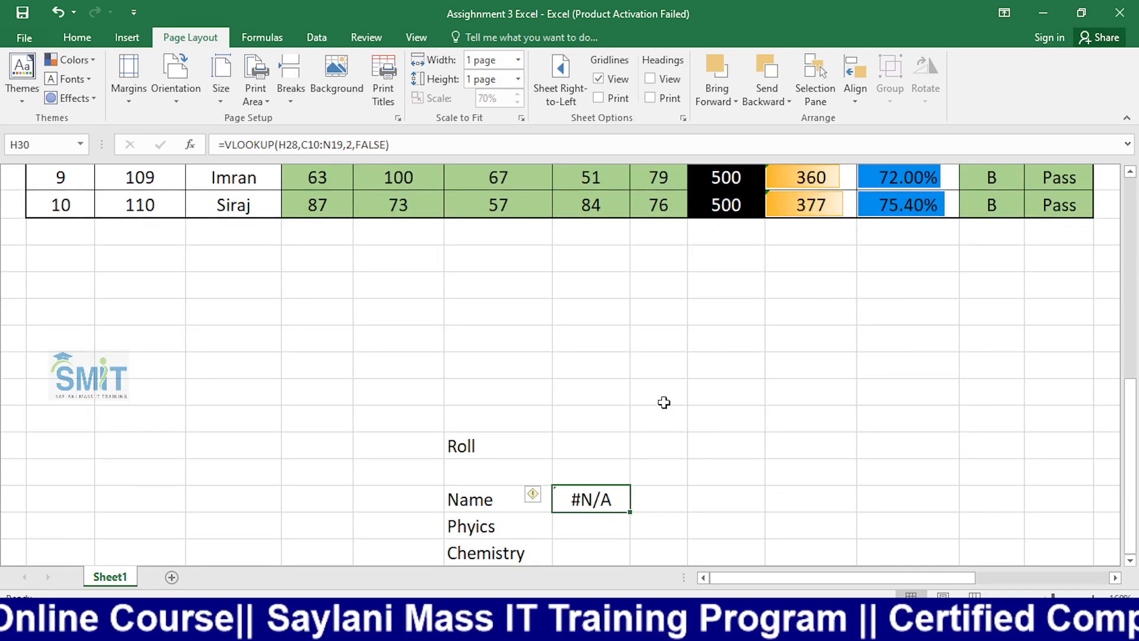
key(XF86AudioRaiseVolume)
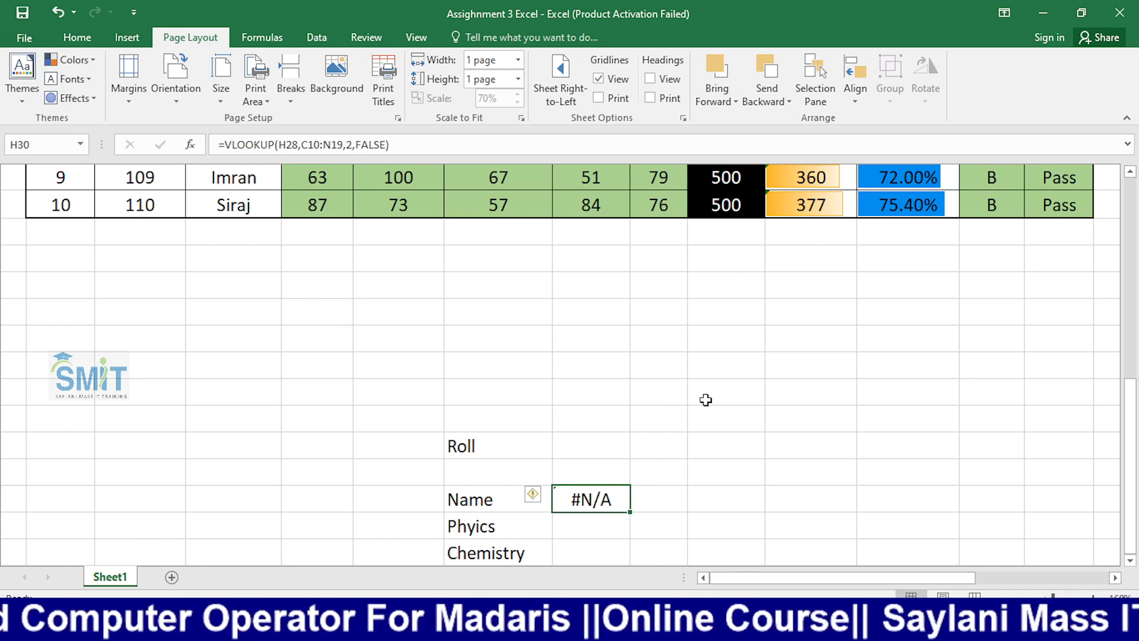
scroll(618, 430, down, 2)
scroll(618, 429, up, 2)
scroll(618, 428, down, 2)
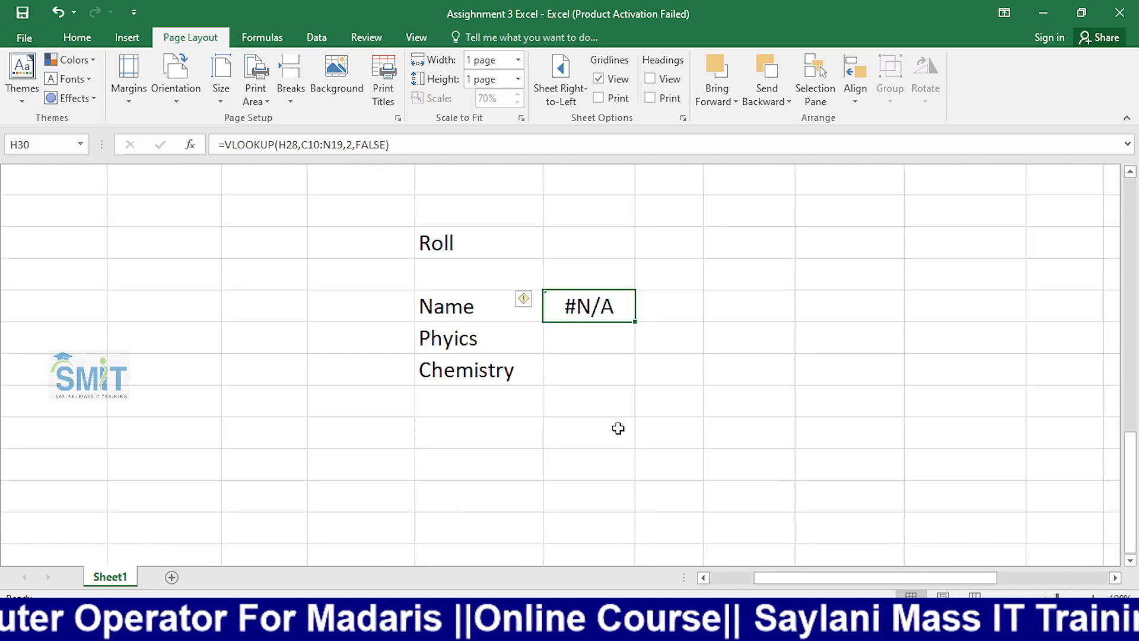
scroll(618, 429, up, 1)
scroll(618, 429, down, 2)
click(630, 400)
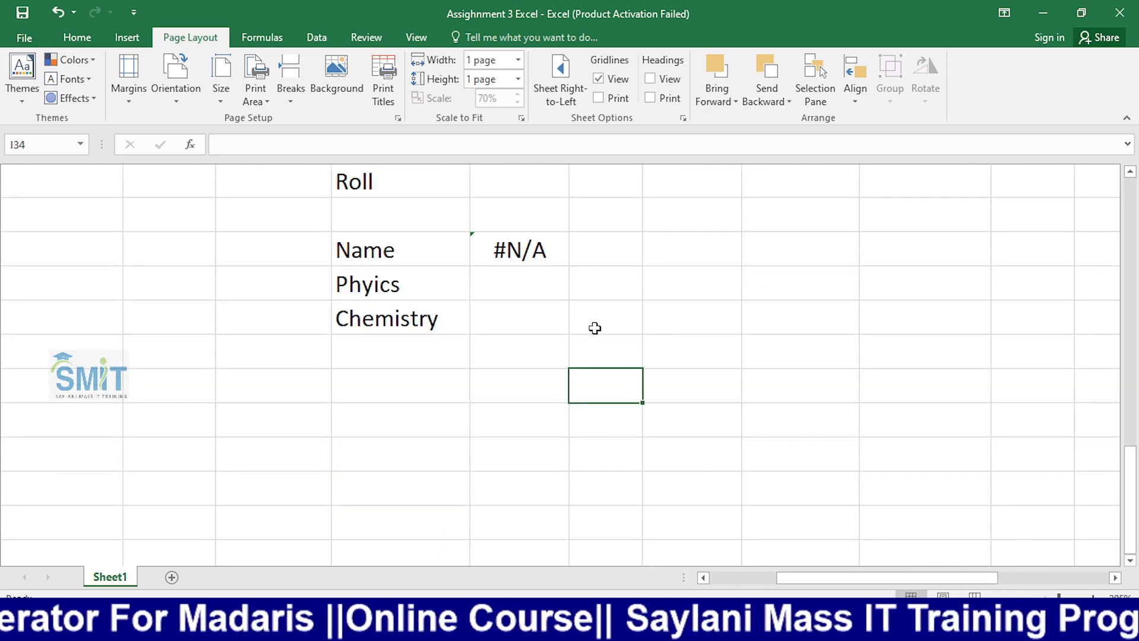
scroll(595, 327, up, 1)
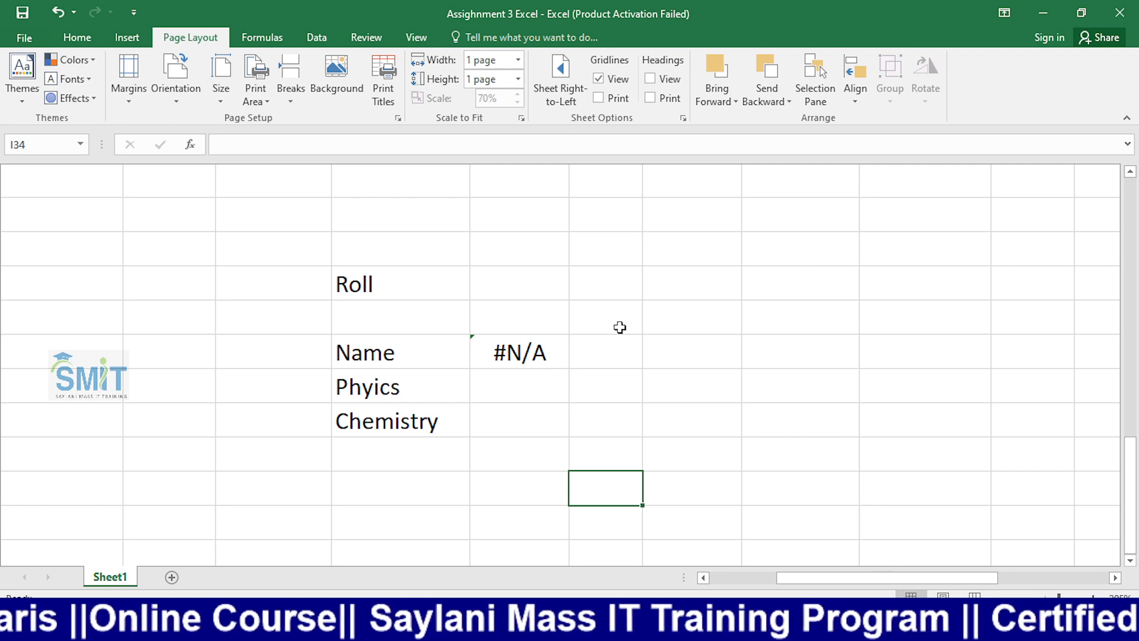
click(551, 287)
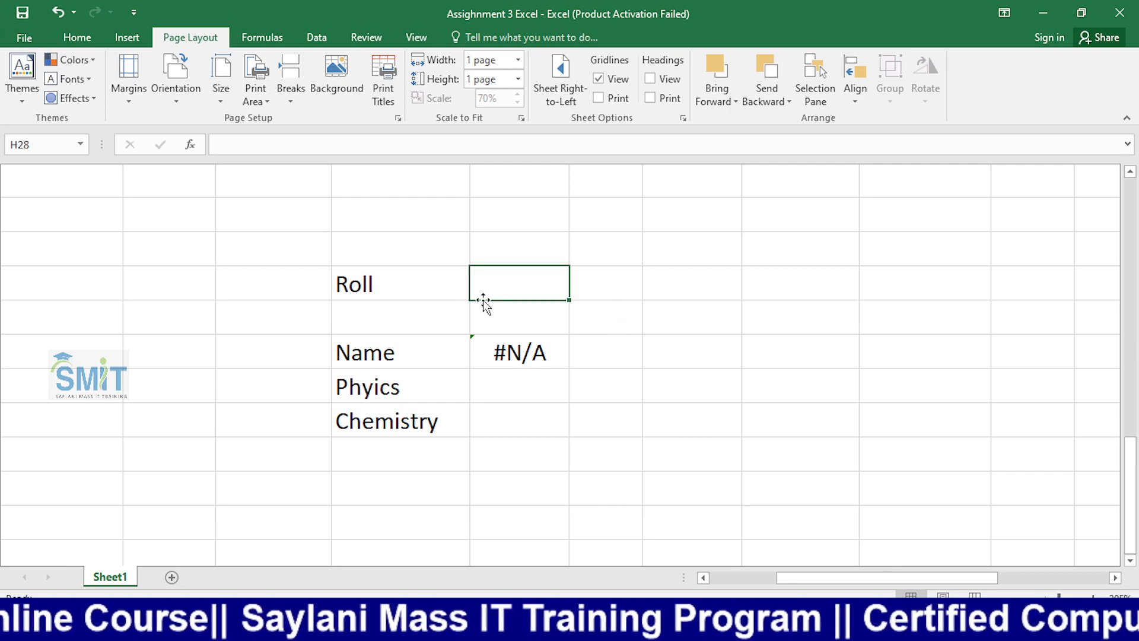
text(101)
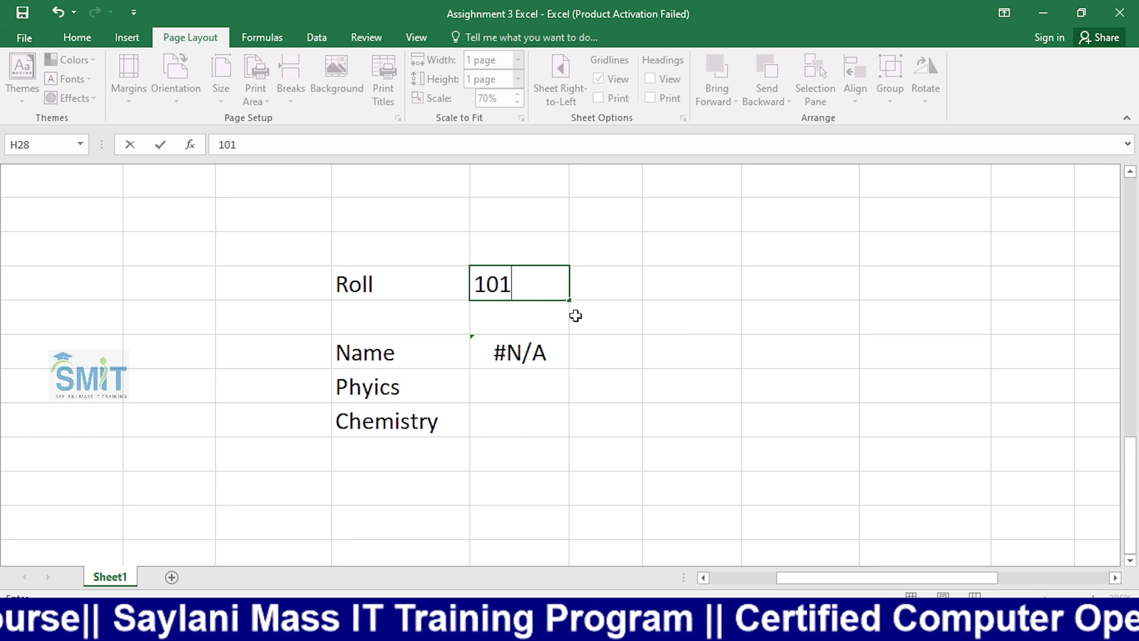
key(Return)
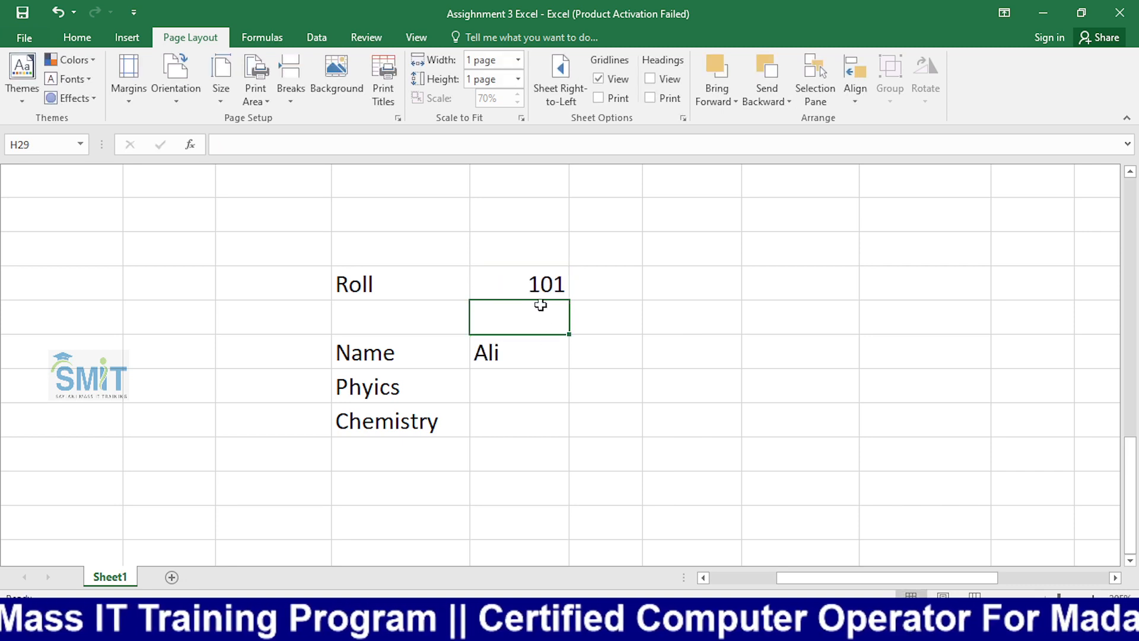
Check the Student Id column in the results table, and set the Roll value in H28 to 107.
scroll(224, 279, up, 5)
scroll(170, 299, up, 2)
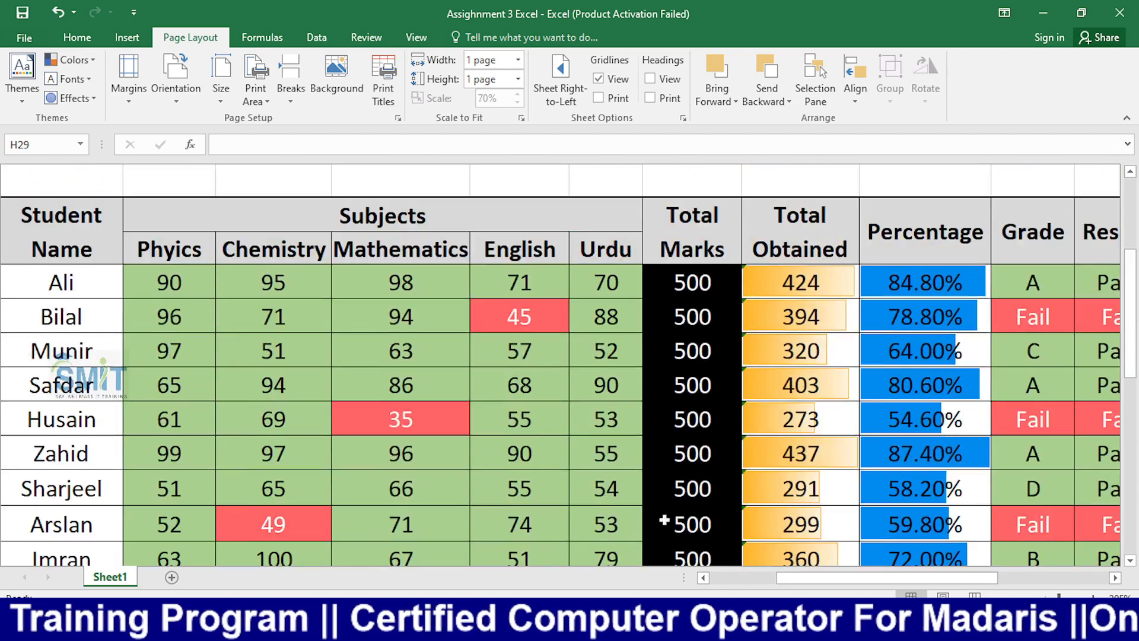
drag(825, 579, 752, 580)
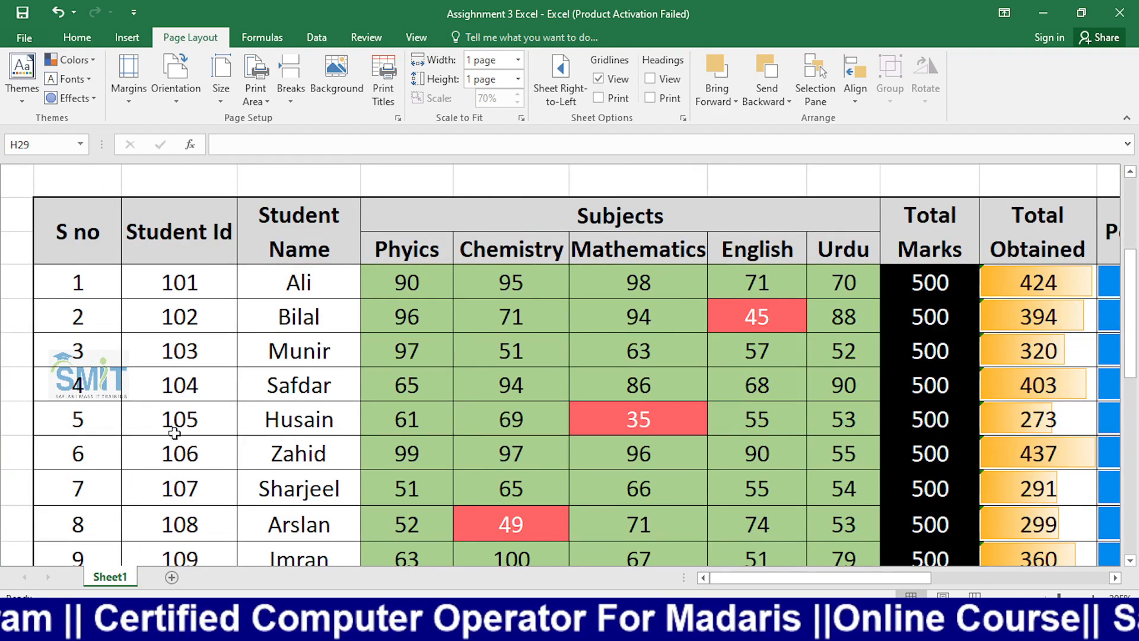
scroll(272, 445, down, 7)
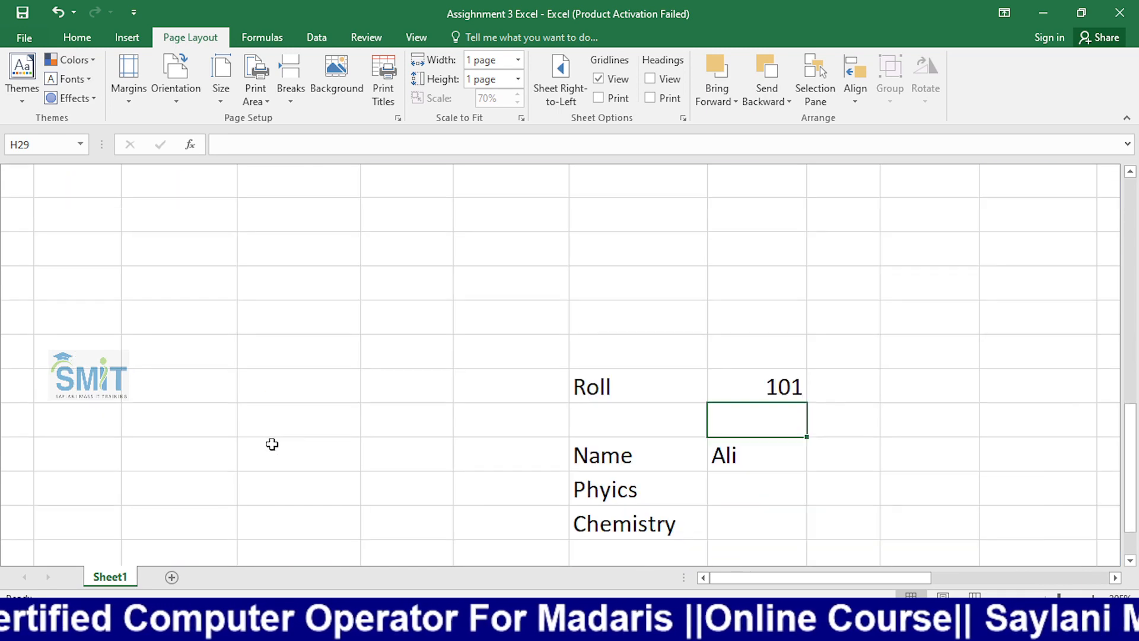
click(771, 395)
text(107)
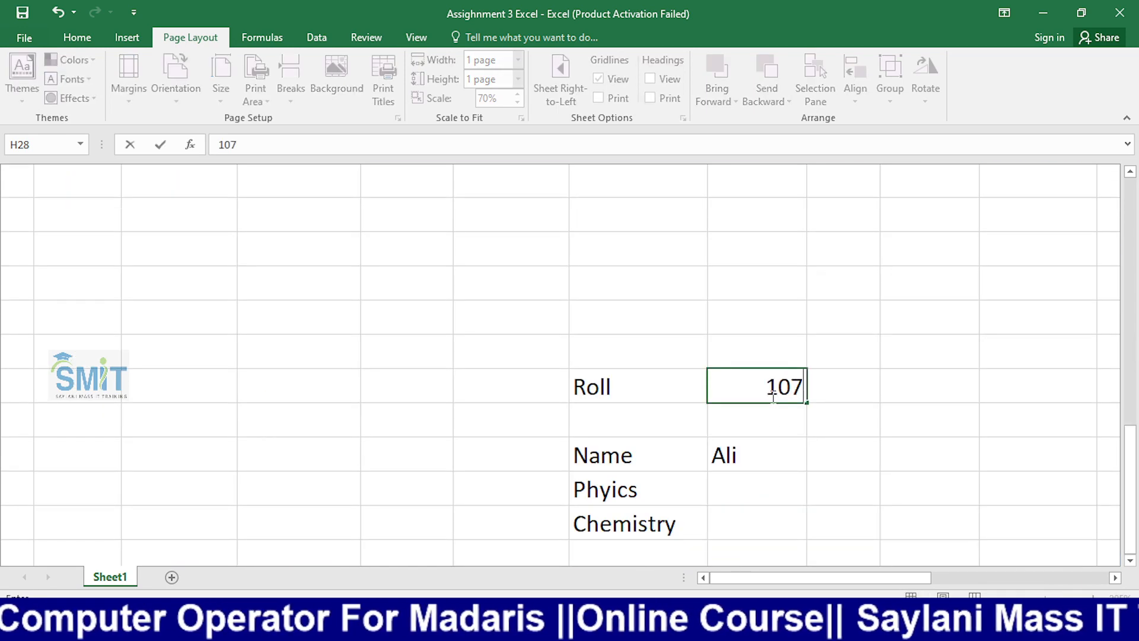
key(Return)
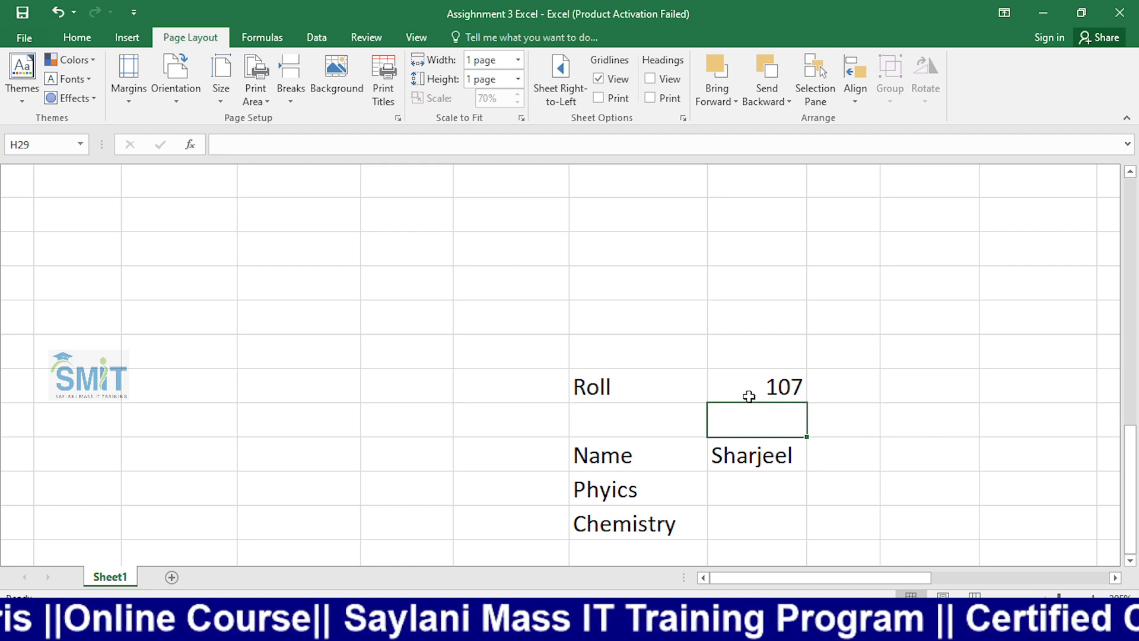
Compare the lookup with the results table and set the Roll value in H28 to 110.
click(749, 396)
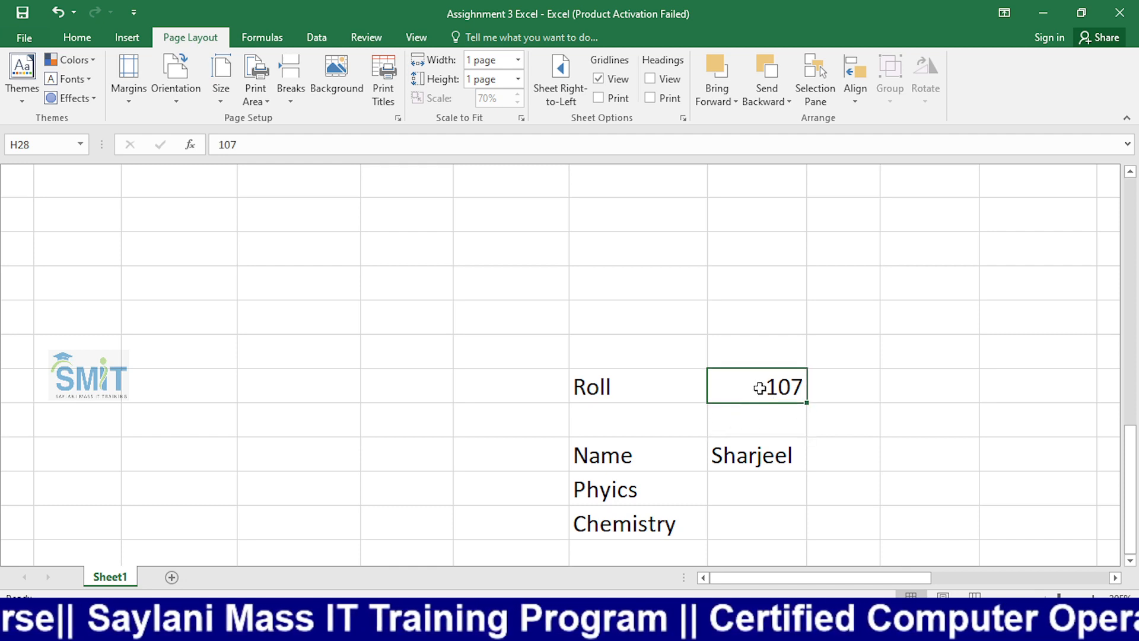
scroll(258, 301, up, 5)
scroll(197, 372, up, 2)
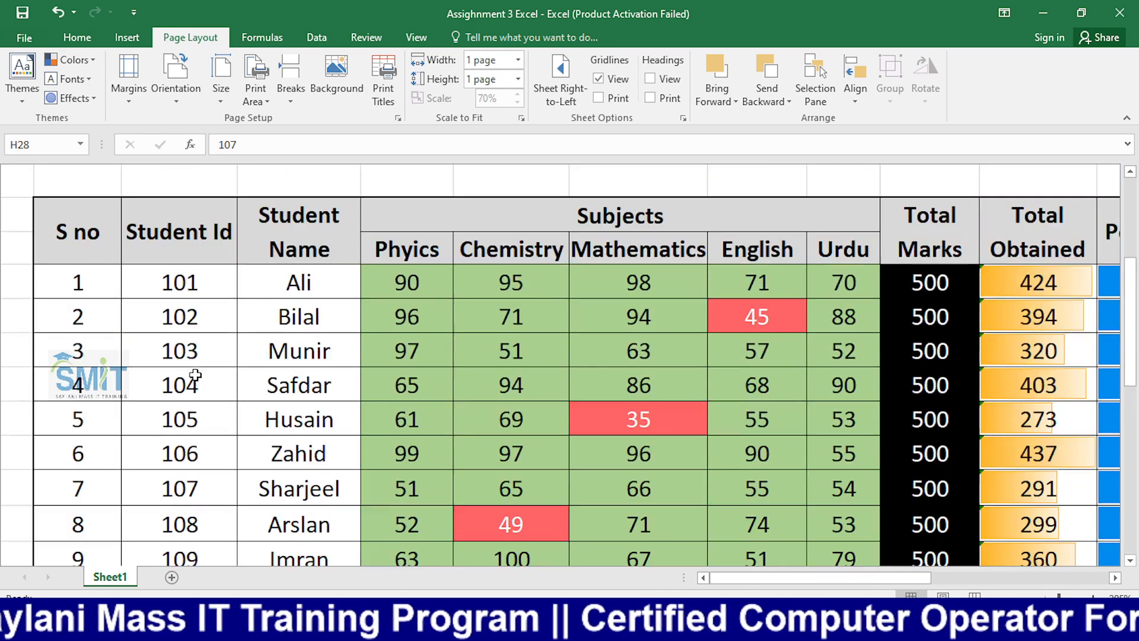
scroll(192, 308, down, 2)
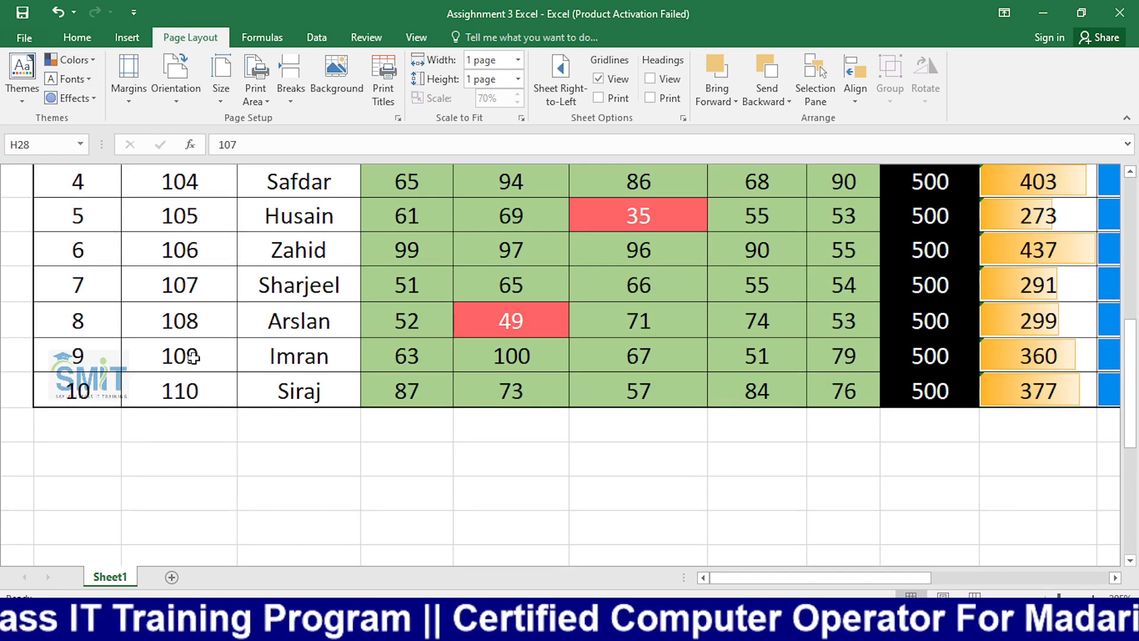
scroll(201, 416, down, 5)
scroll(202, 418, down, 1)
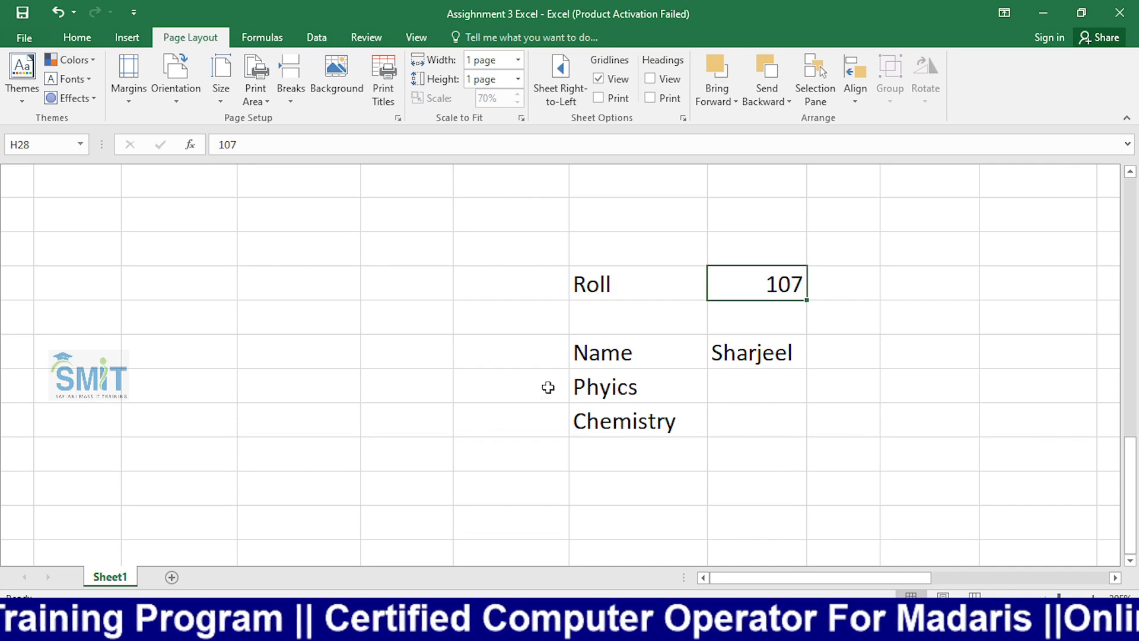
text(110)
key(Return)
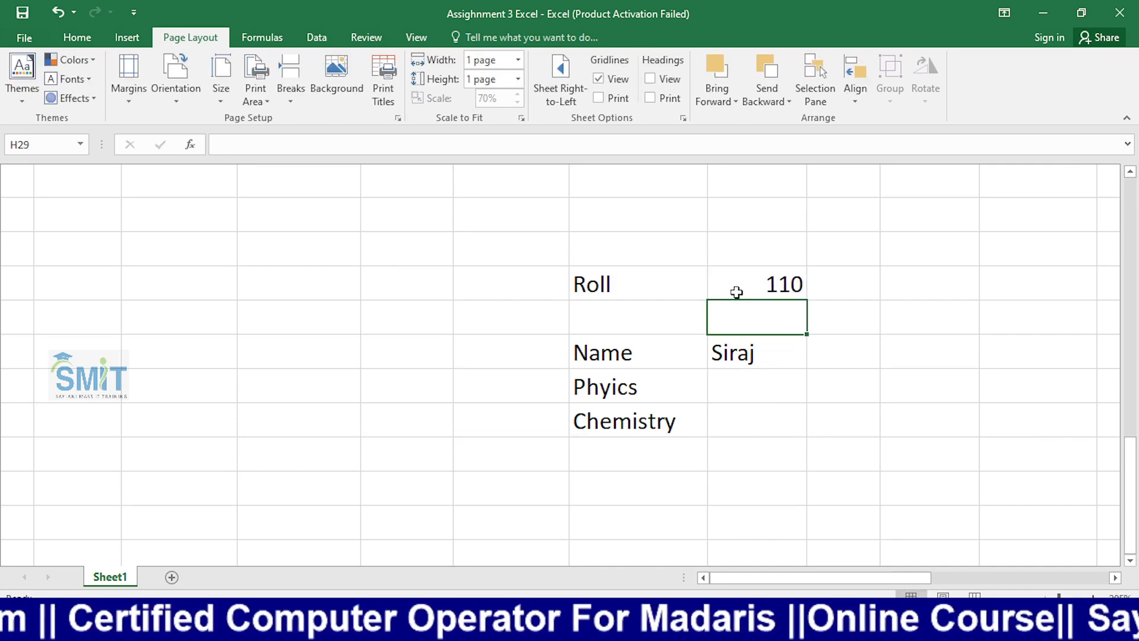
Set the Roll value in H28 to 115 to test an id missing from the results table.
click(736, 292)
text(115)
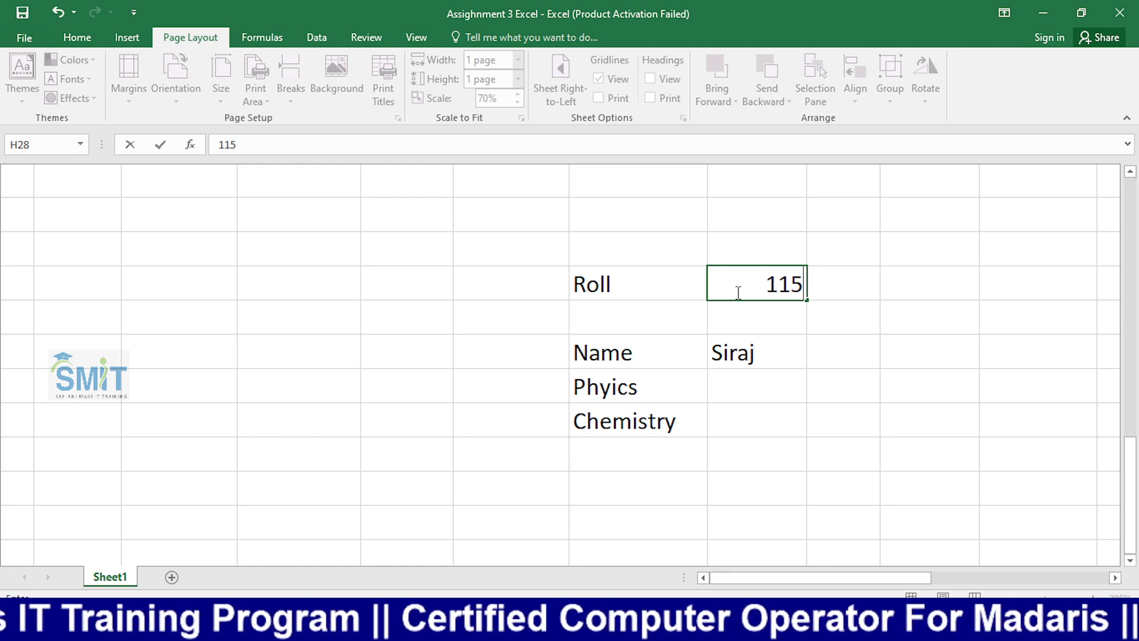
key(Return)
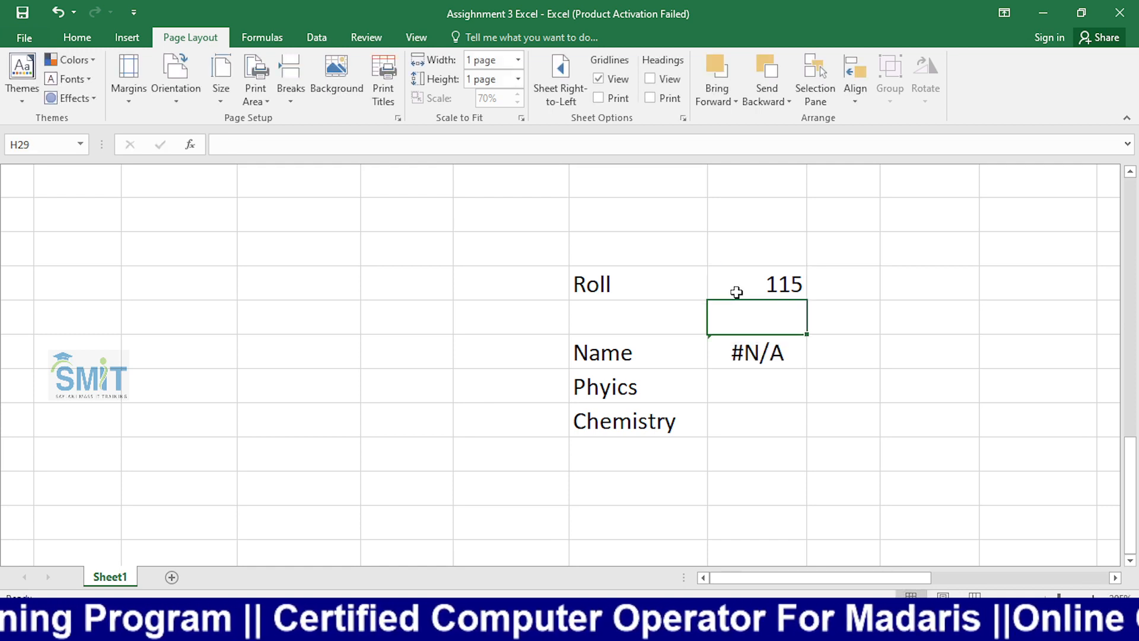
Examine the arguments of the VLOOKUP formula in H30, especially the column index and the FALSE range lookup.
double_click(795, 283)
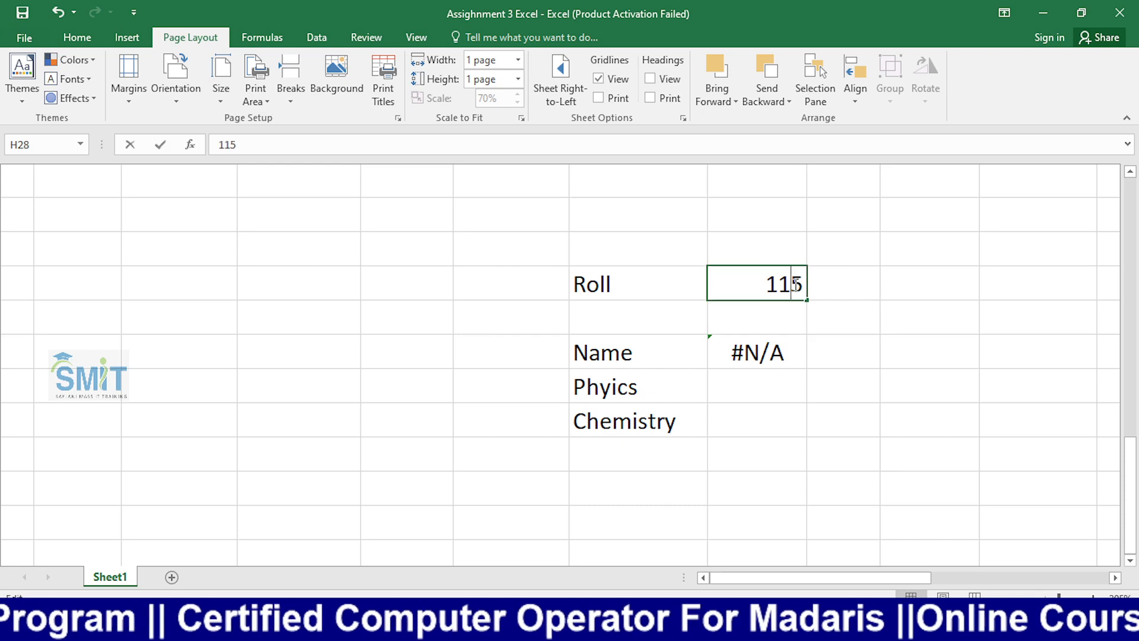
double_click(762, 353)
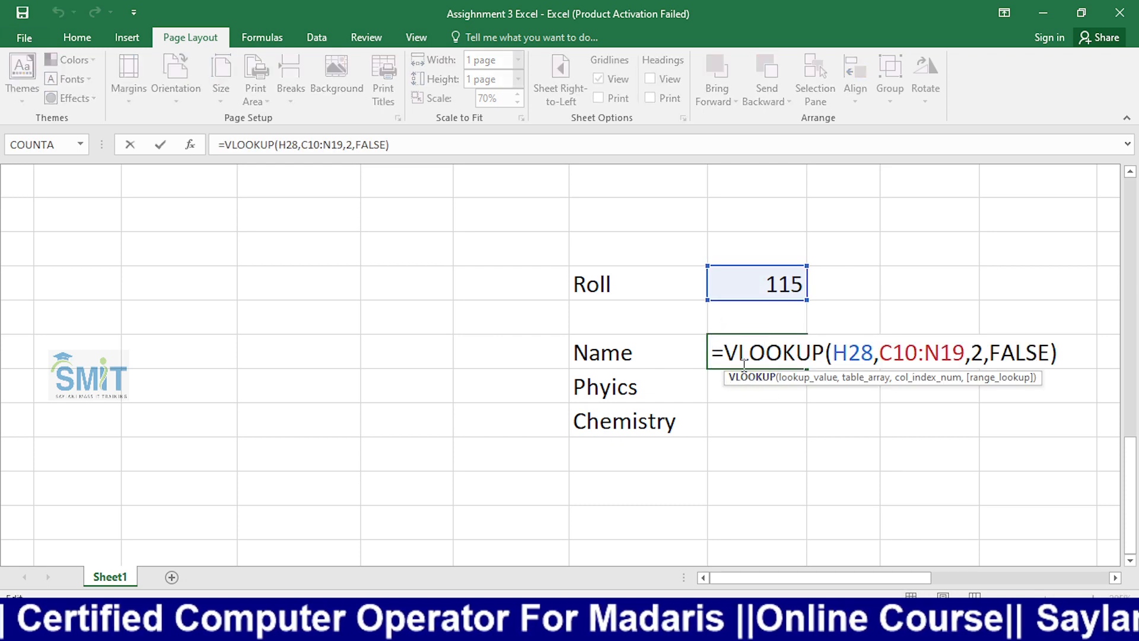
click(801, 378)
click(872, 378)
click(943, 378)
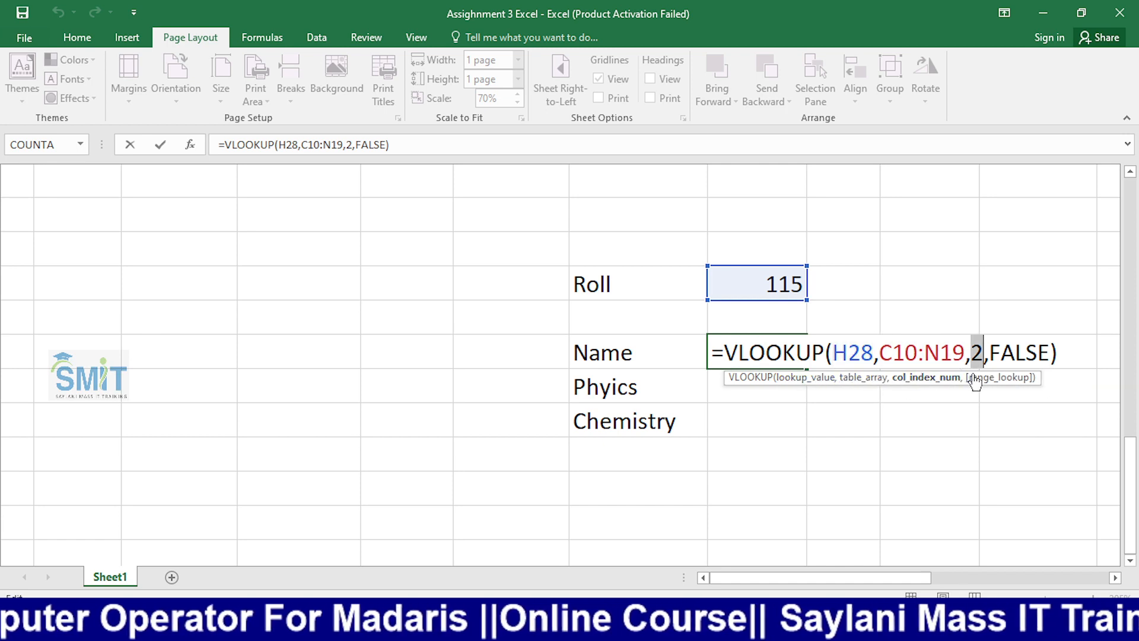
click(1000, 377)
key(Escape)
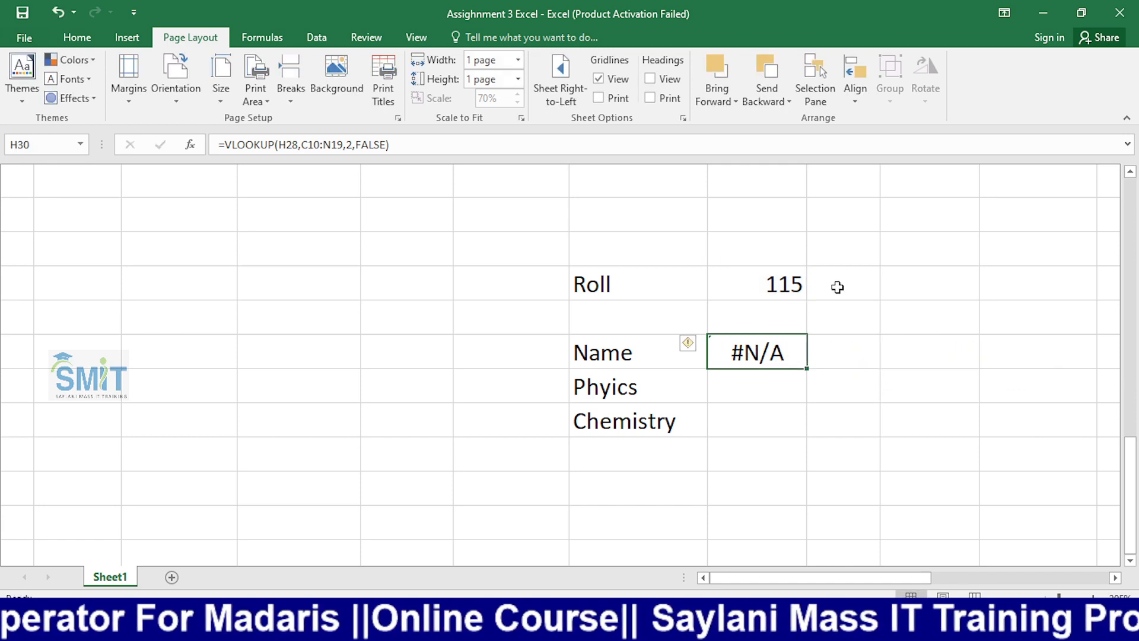
click(916, 284)
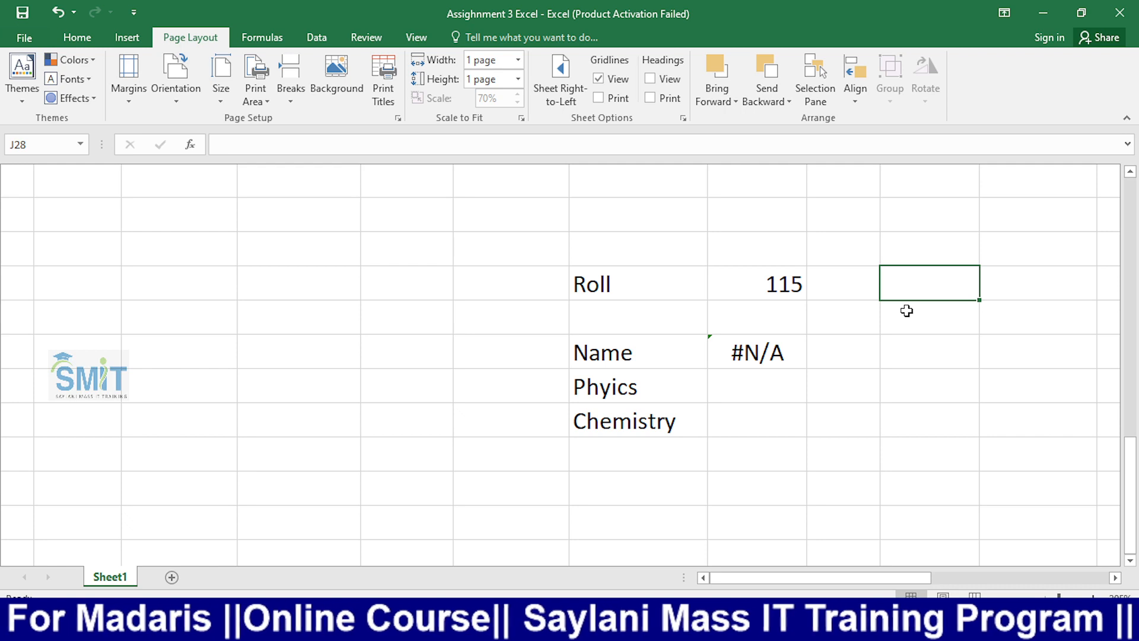
double_click(746, 352)
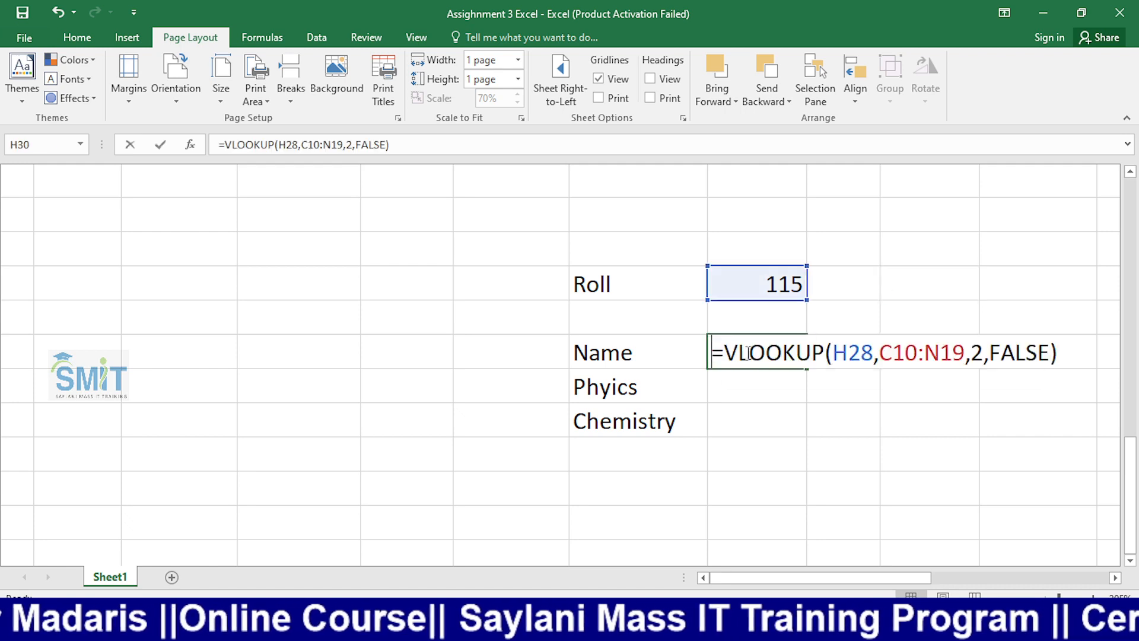
click(995, 374)
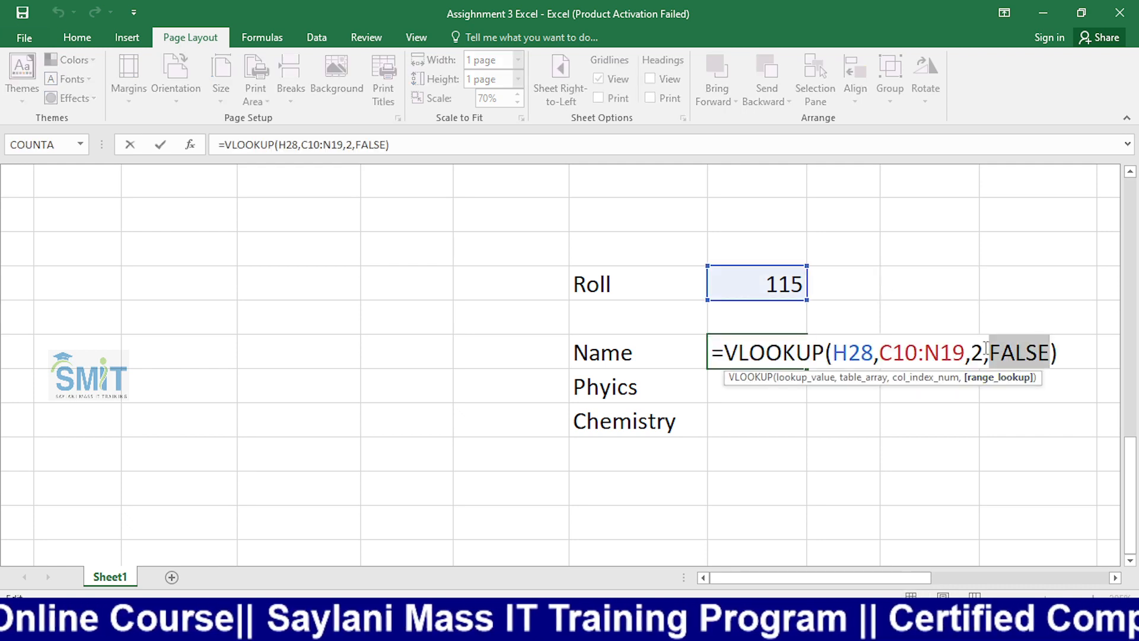
key(Escape)
Begin a second VLOOKUP formula in J30 with the Roll cell H28 as the lookup value.
click(907, 269)
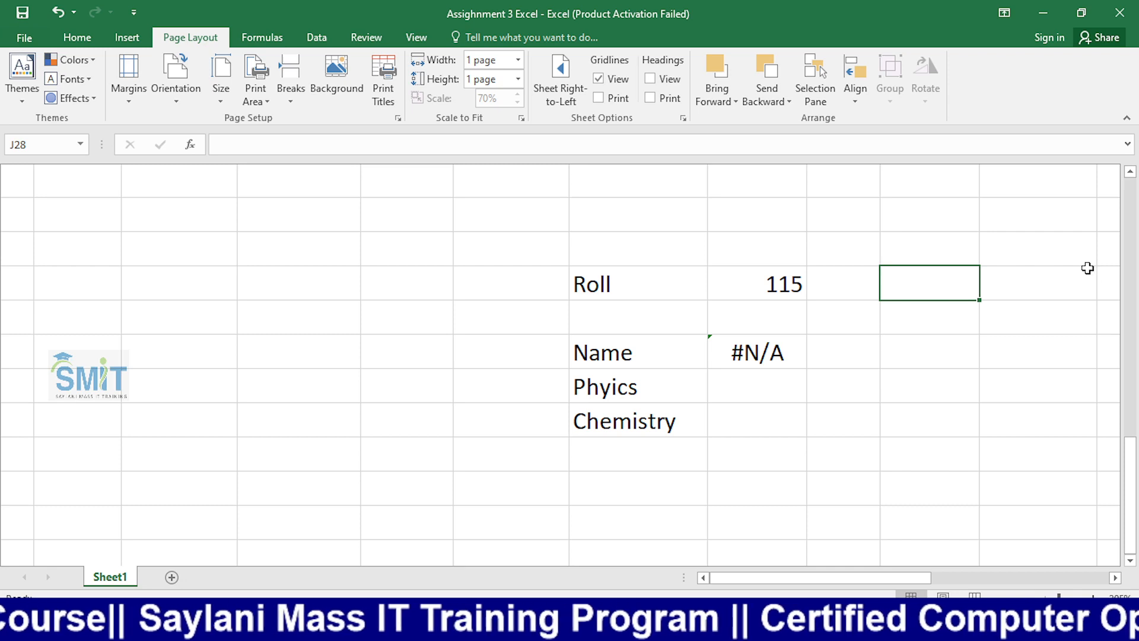
key(Down)
key(Down)
text(=vlo)
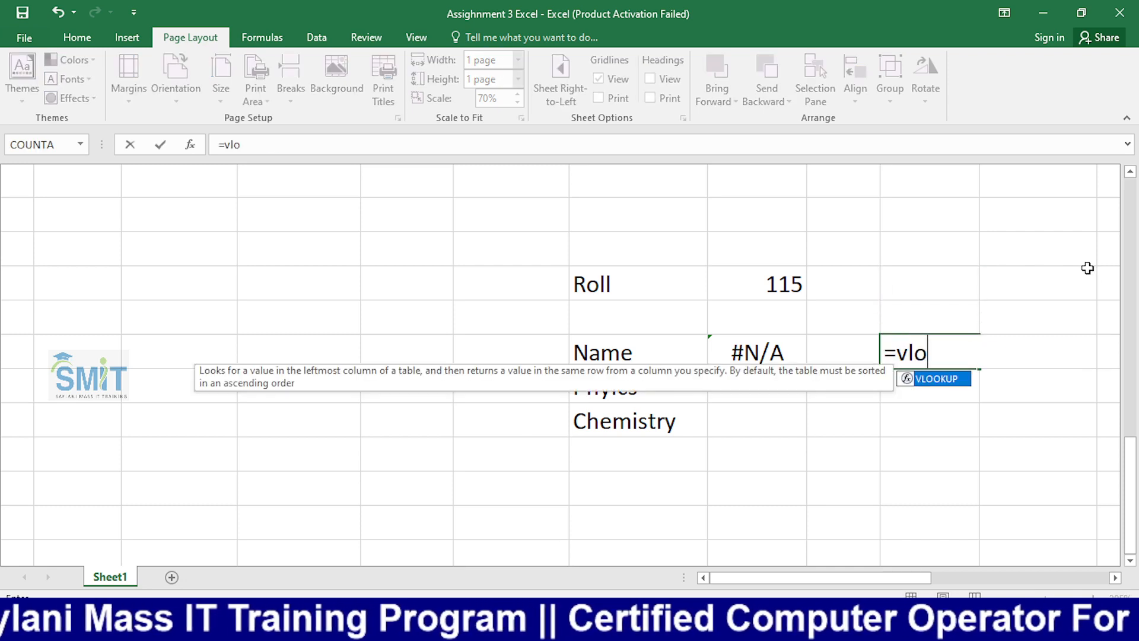
key(Tab)
key(Up)
key(Left)
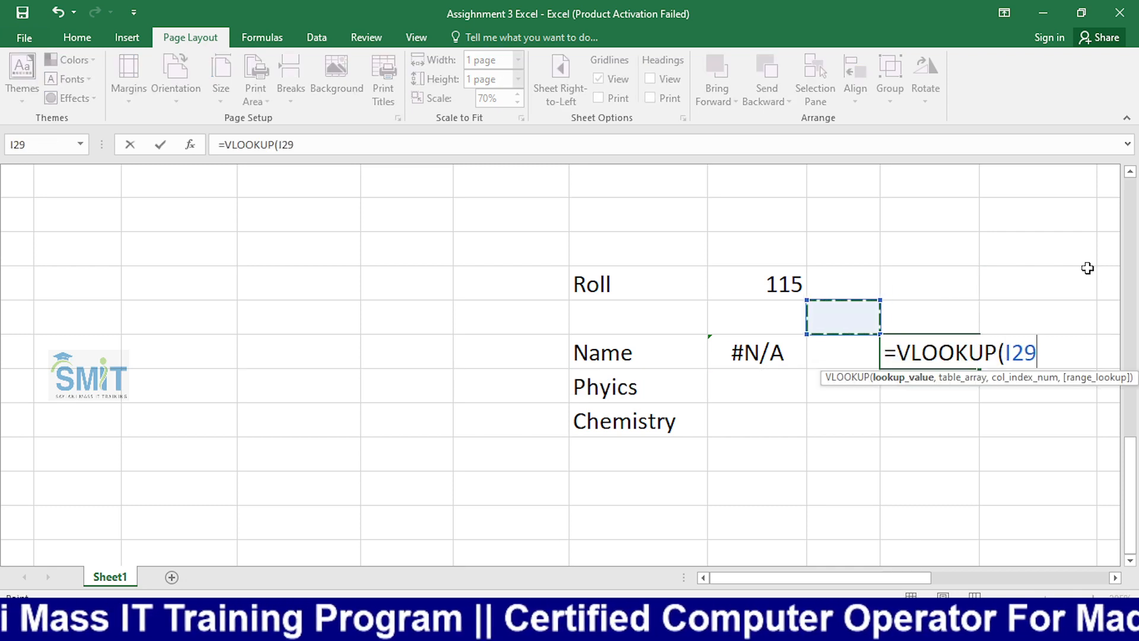
key(Left)
key(Up)
key(Up)
key(Down)
text(,)
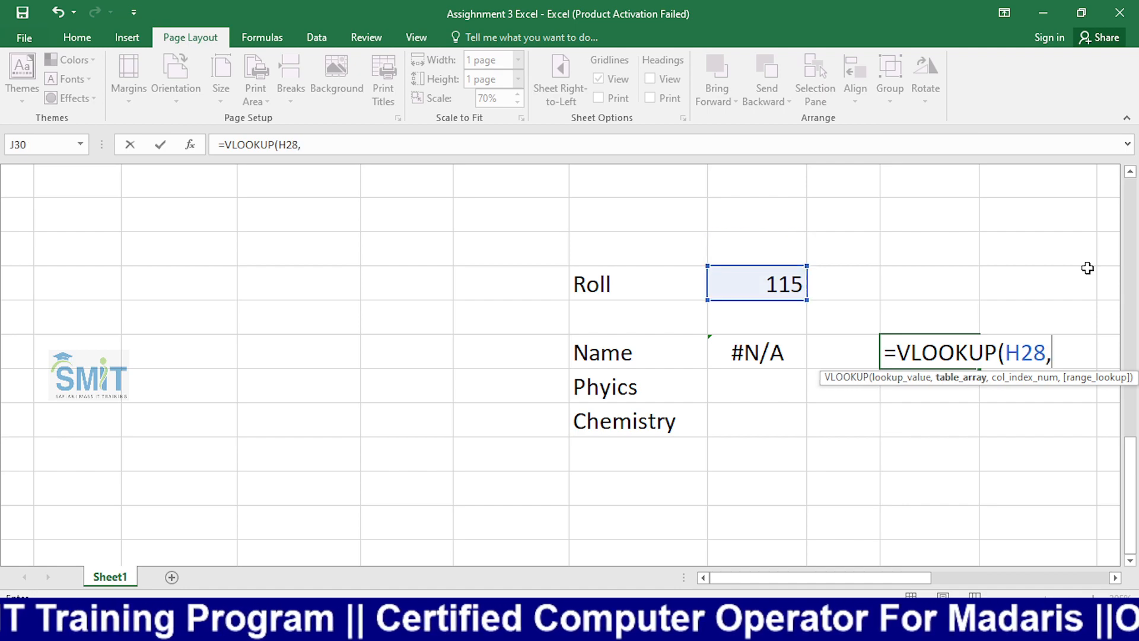
Complete the J30 VLOOKUP with table range C10:N19, column index 2 and TRUE for an approximate match.
scroll(311, 304, up, 5)
scroll(311, 304, up, 3)
scroll(312, 305, down, 2)
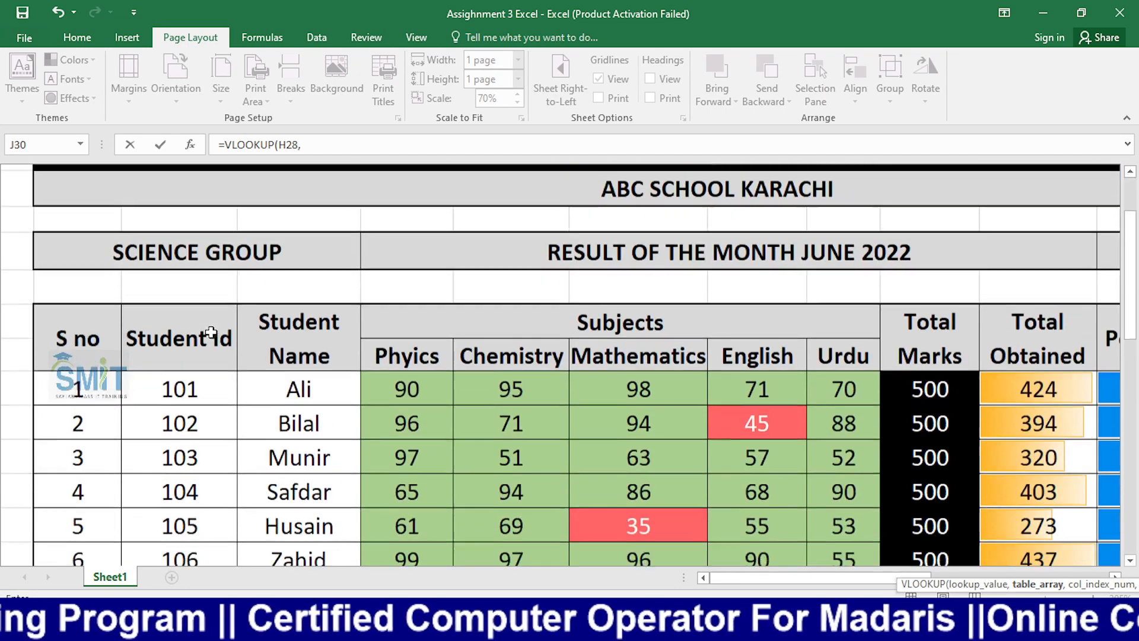
drag(211, 374, 757, 484)
drag(981, 552, 1009, 450)
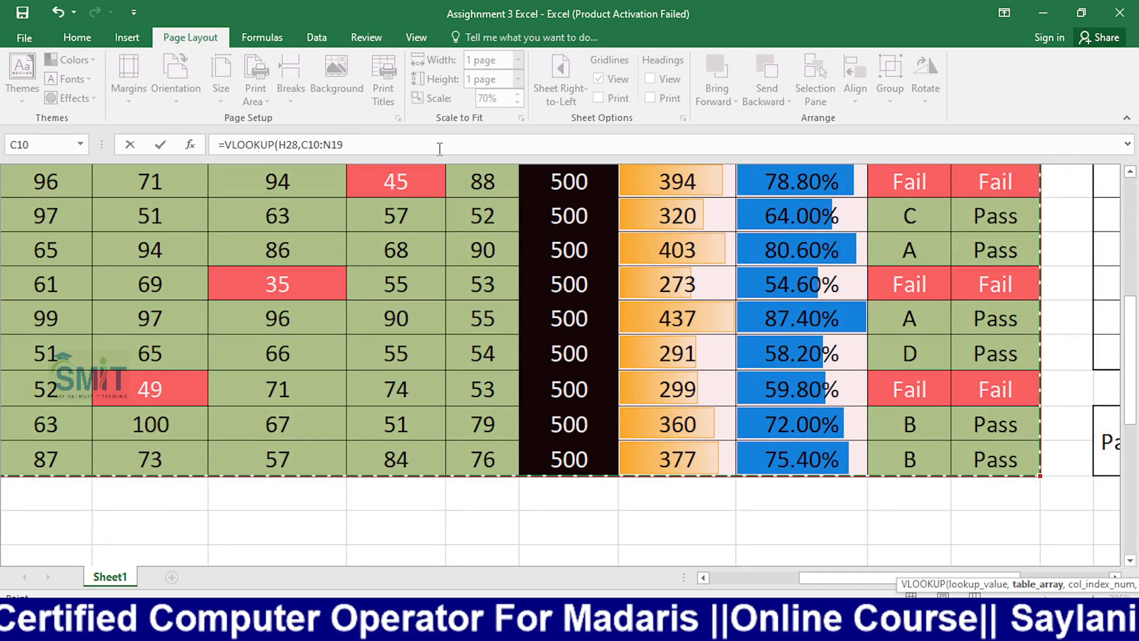
click(420, 144)
text(,)
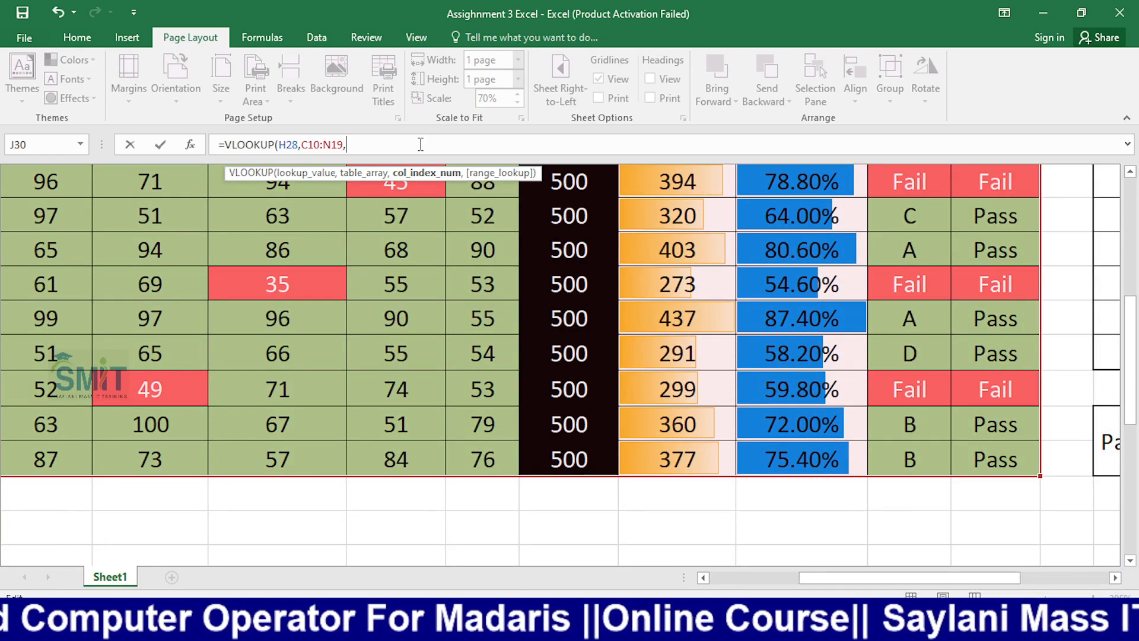
text(2,)
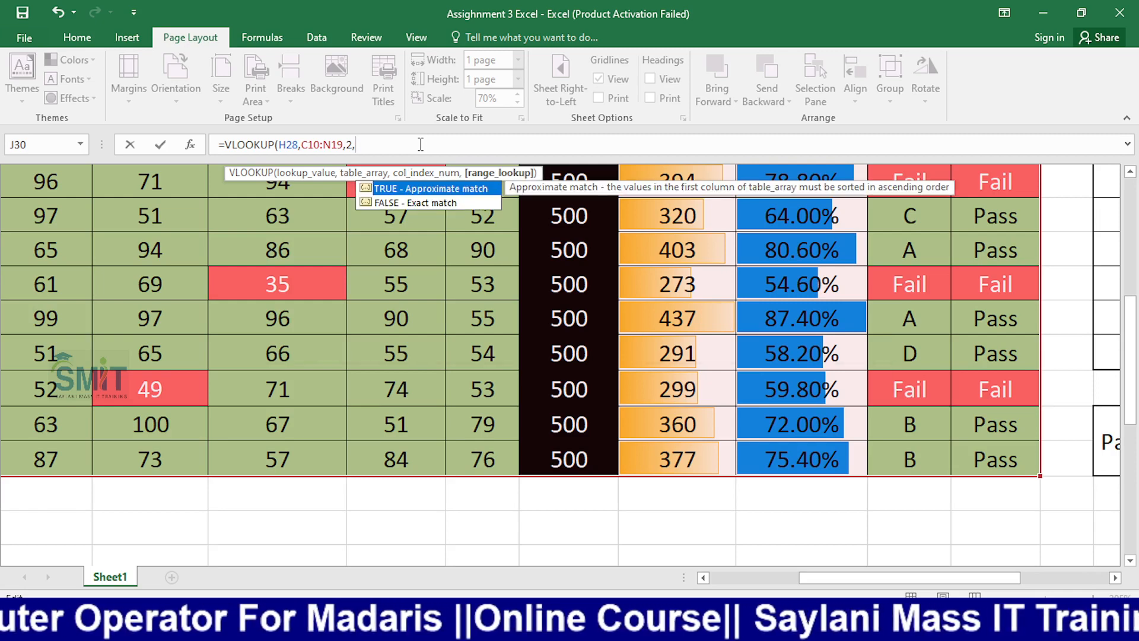
key(Tab)
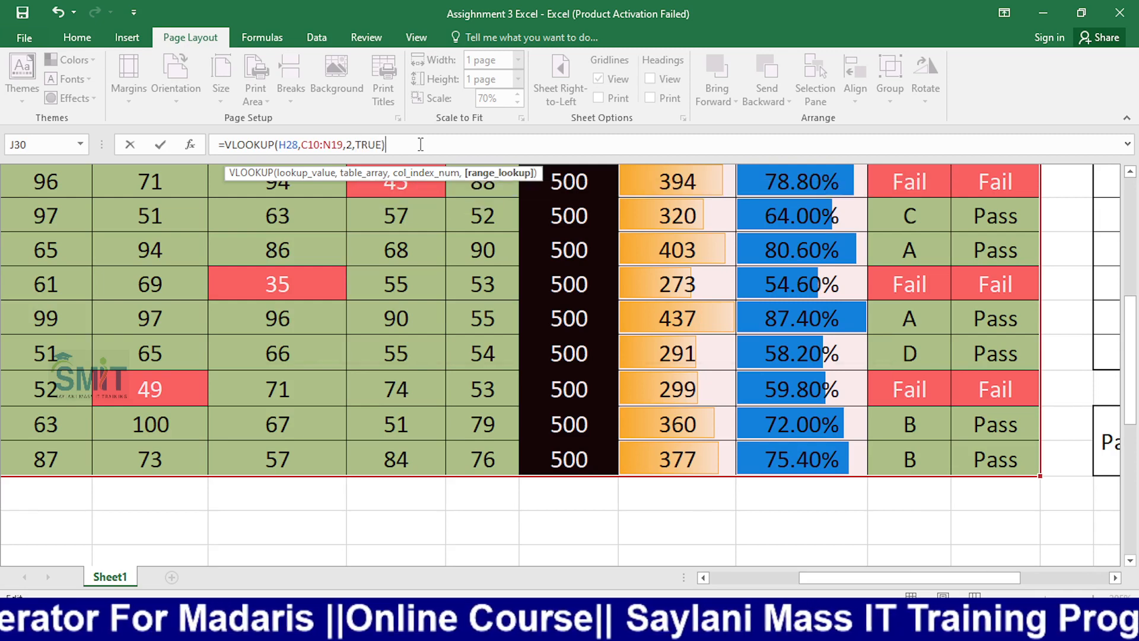
text())
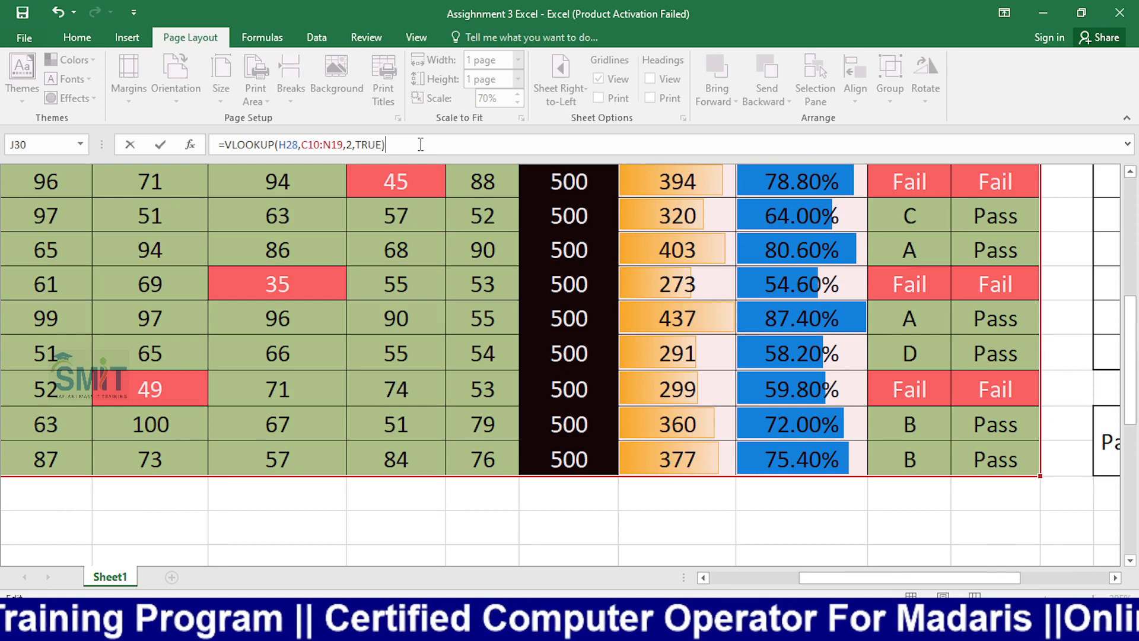
key(Return)
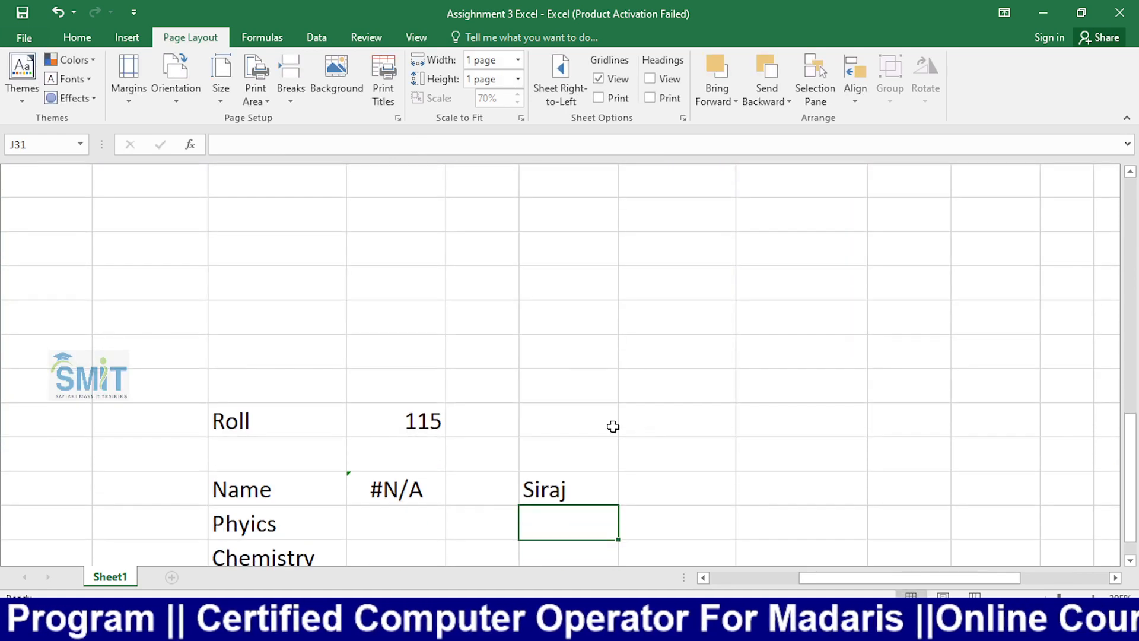
click(590, 482)
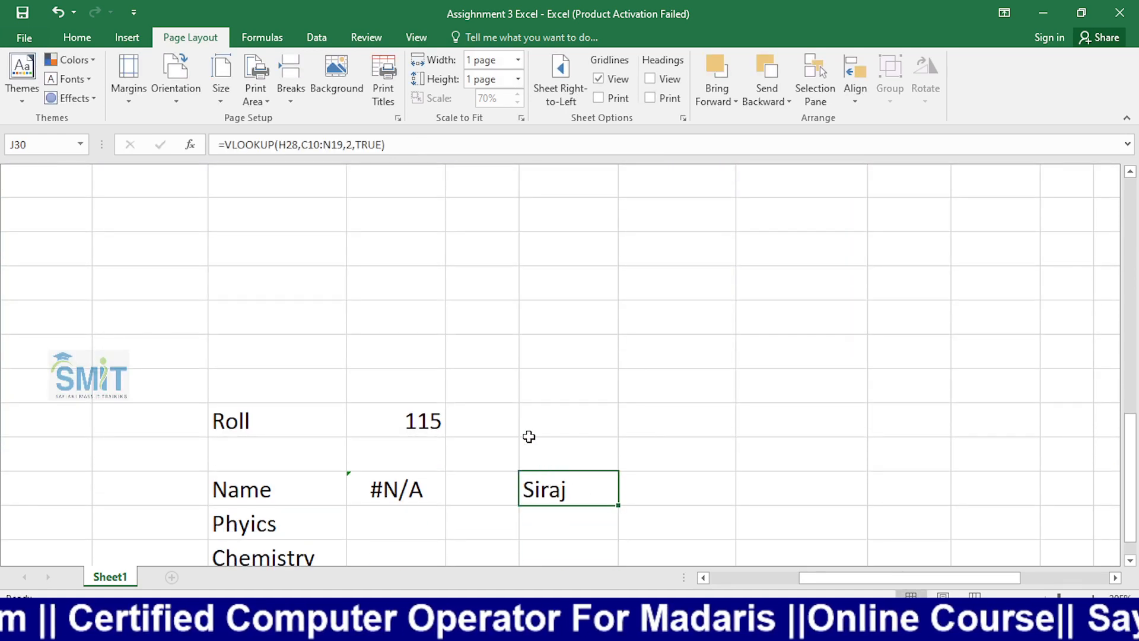
key(alt+Tab)
click(122, 472)
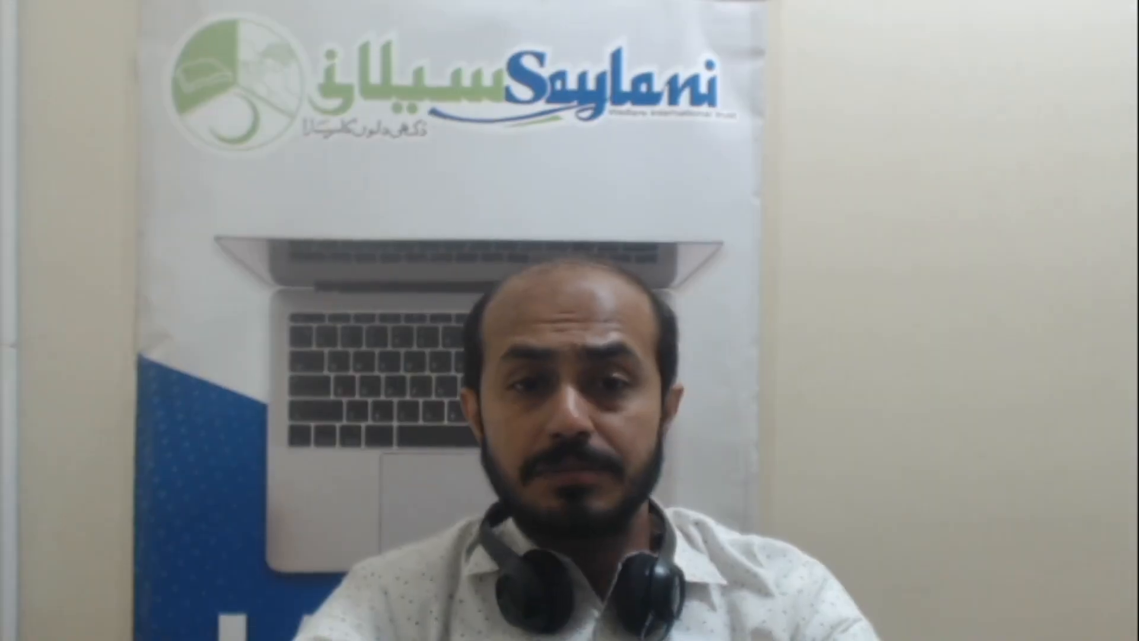
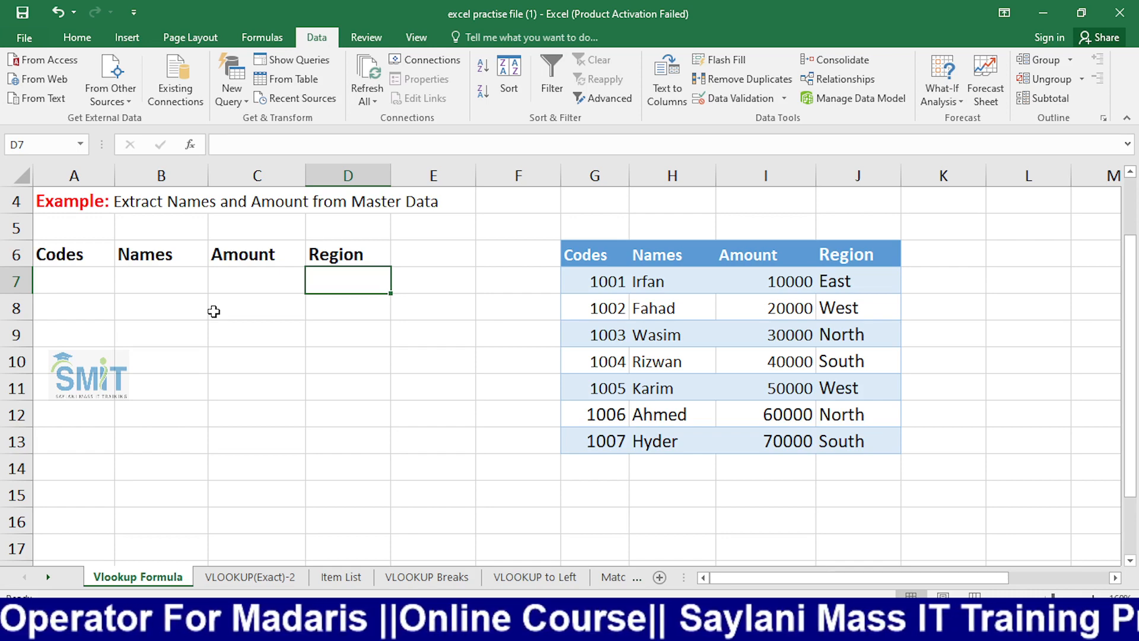
Delete the empty column F before the master data table and clear the unfinished formula from B7.
click(139, 278)
text(=vlo)
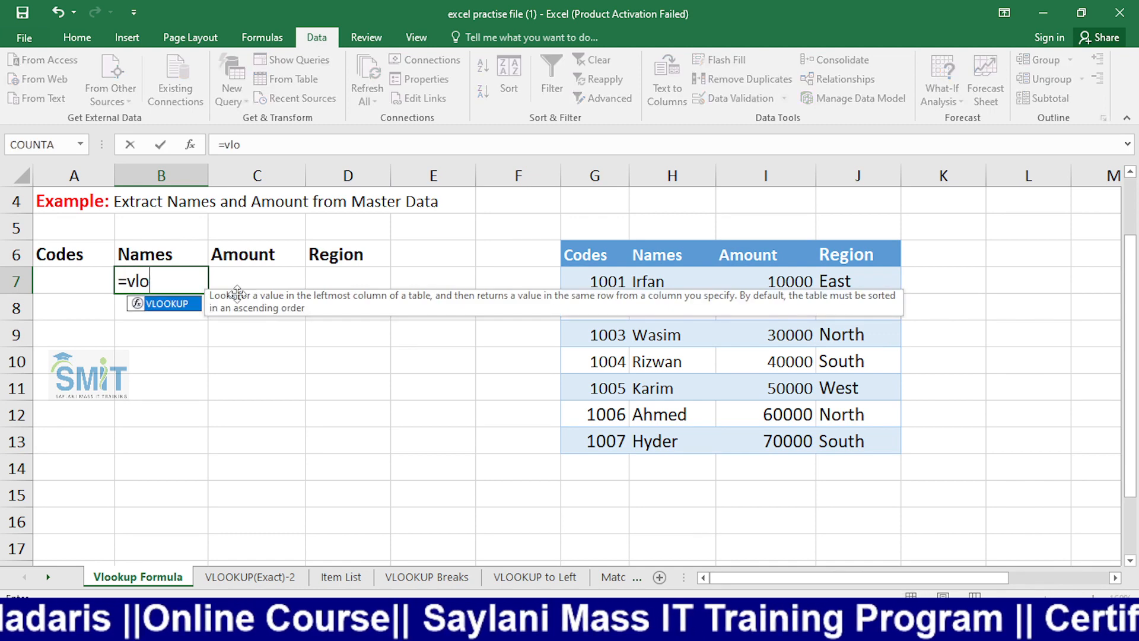
right_click(506, 175)
click(541, 312)
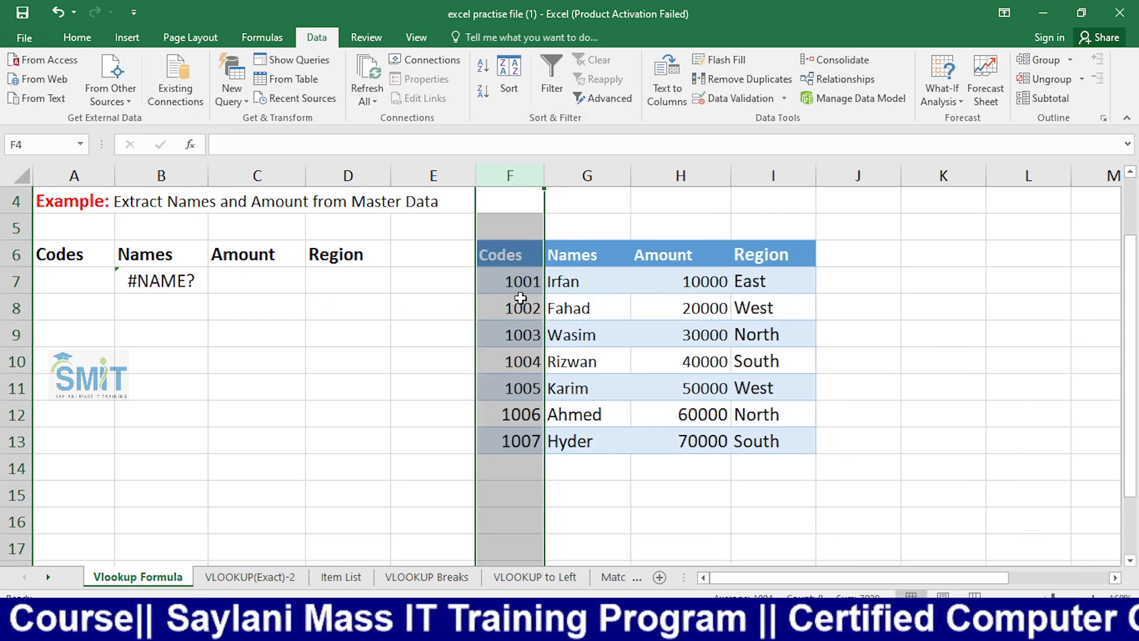
scroll(519, 297, up, 3)
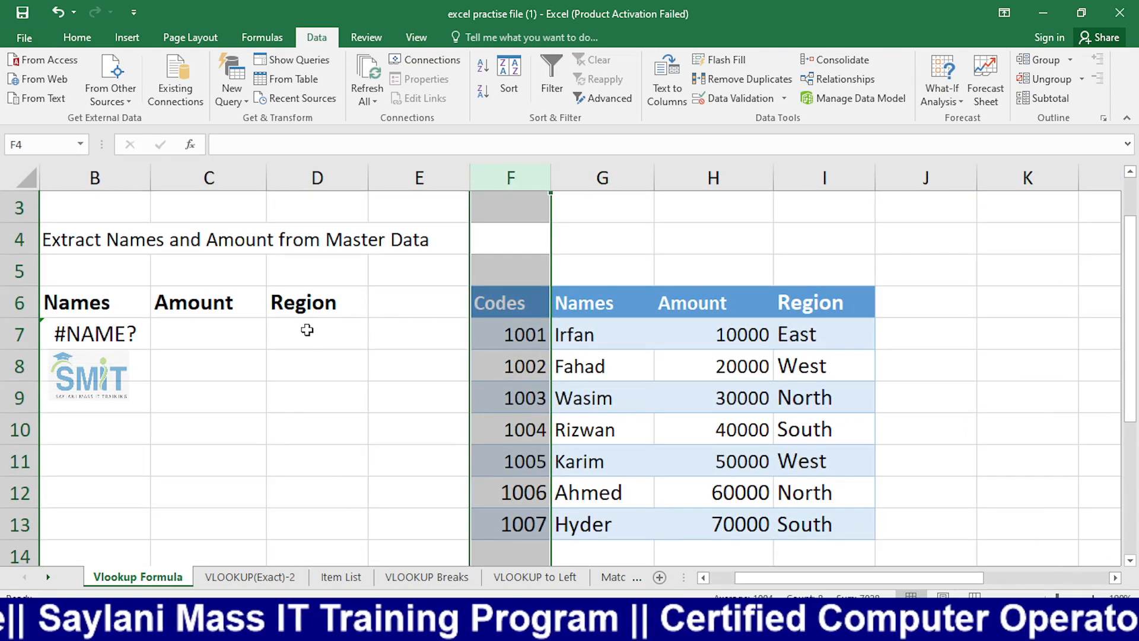
click(255, 335)
scroll(746, 554, left, 1)
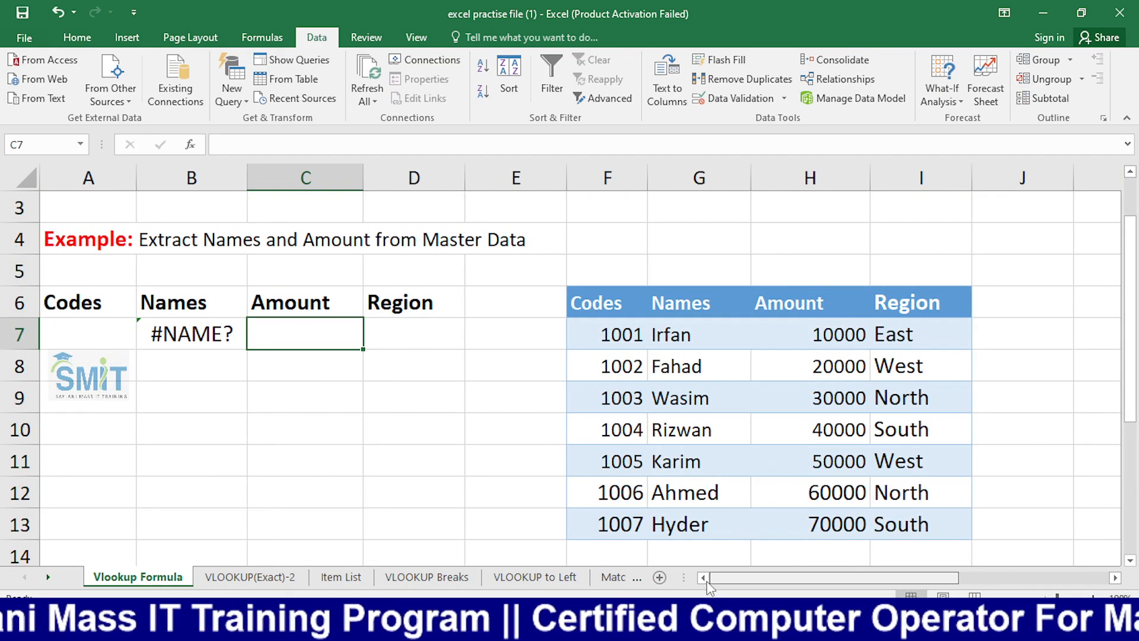
click(225, 334)
key(Delete)
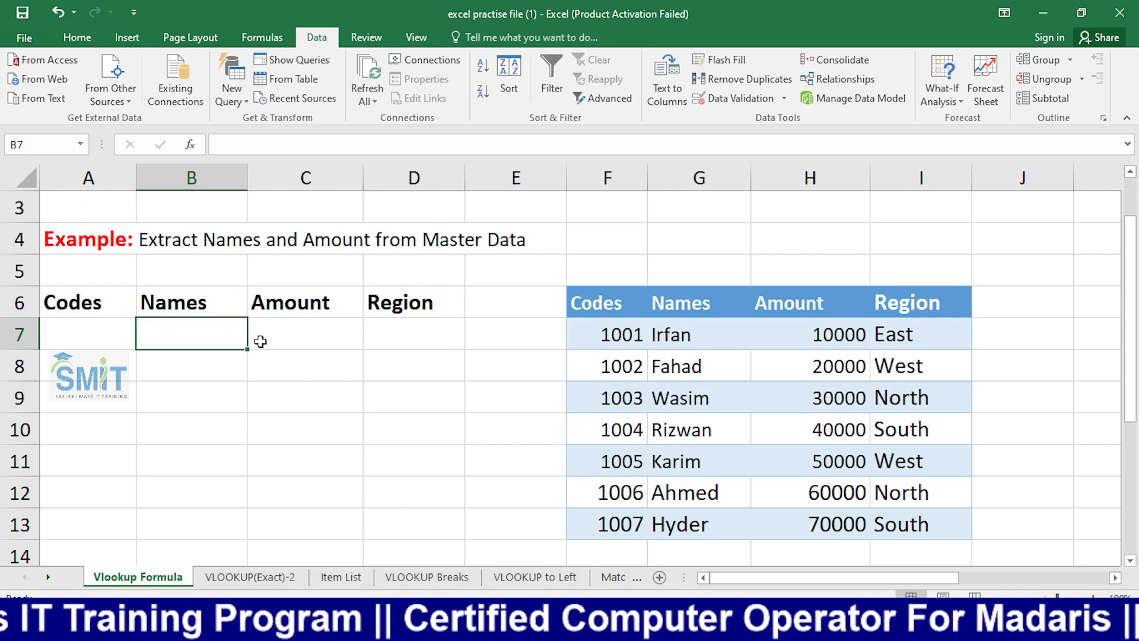
Enter the exact-match formula =VLOOKUP(A7,F7:I13,2,FALSE) in B7 to extract the name from the master data.
text(=vlo)
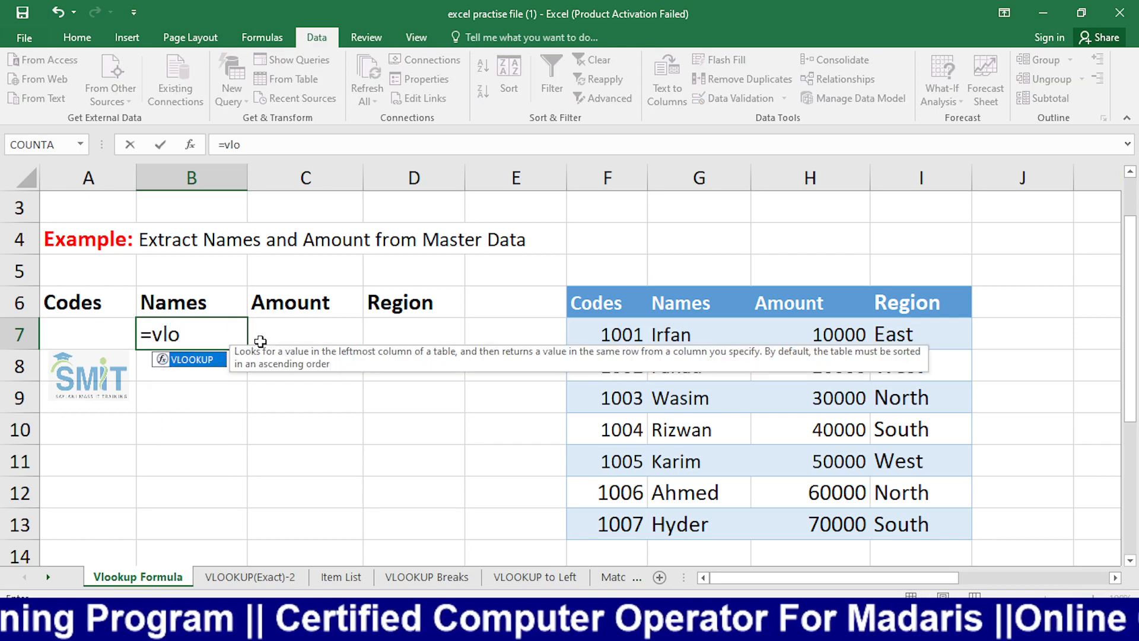
key(Tab)
key(Left)
text(,)
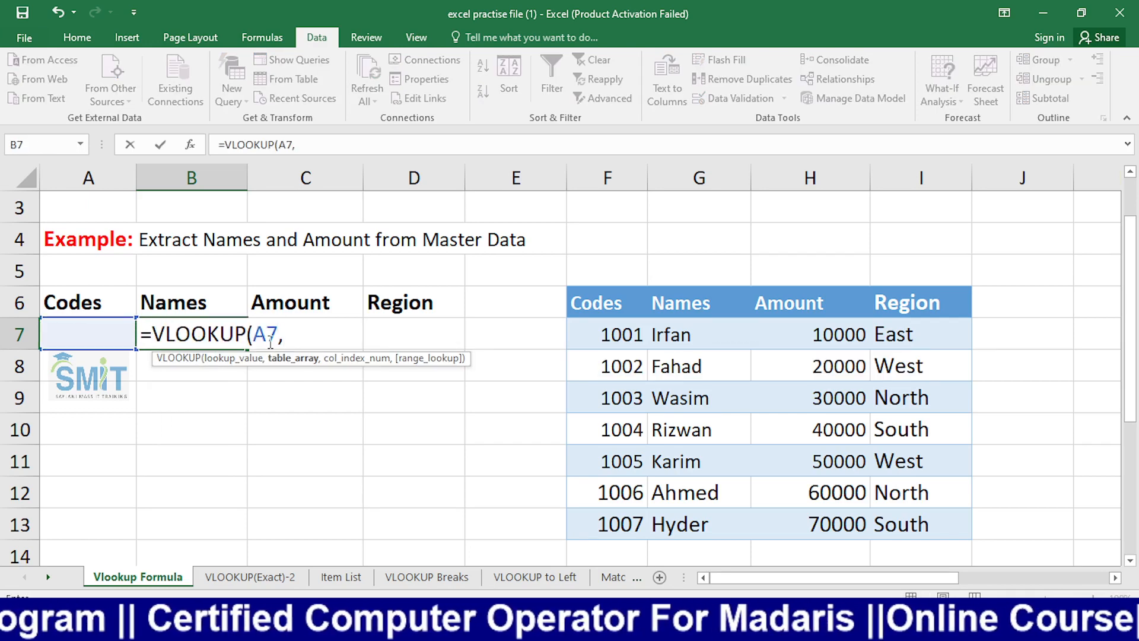
click(605, 341)
drag(647, 367, 999, 539)
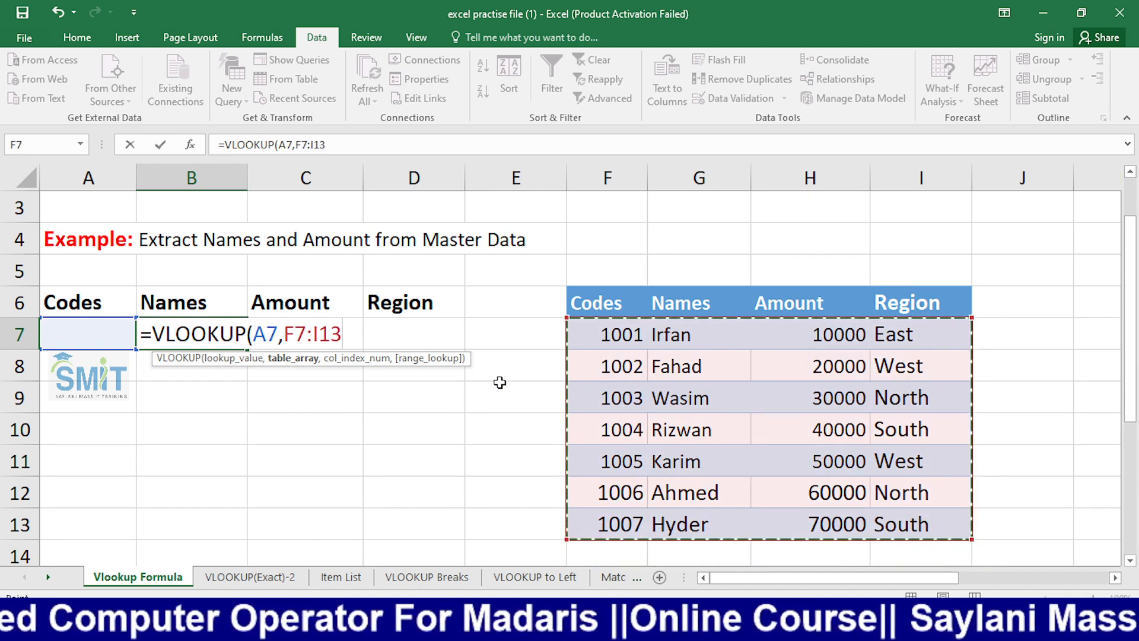
text(,)
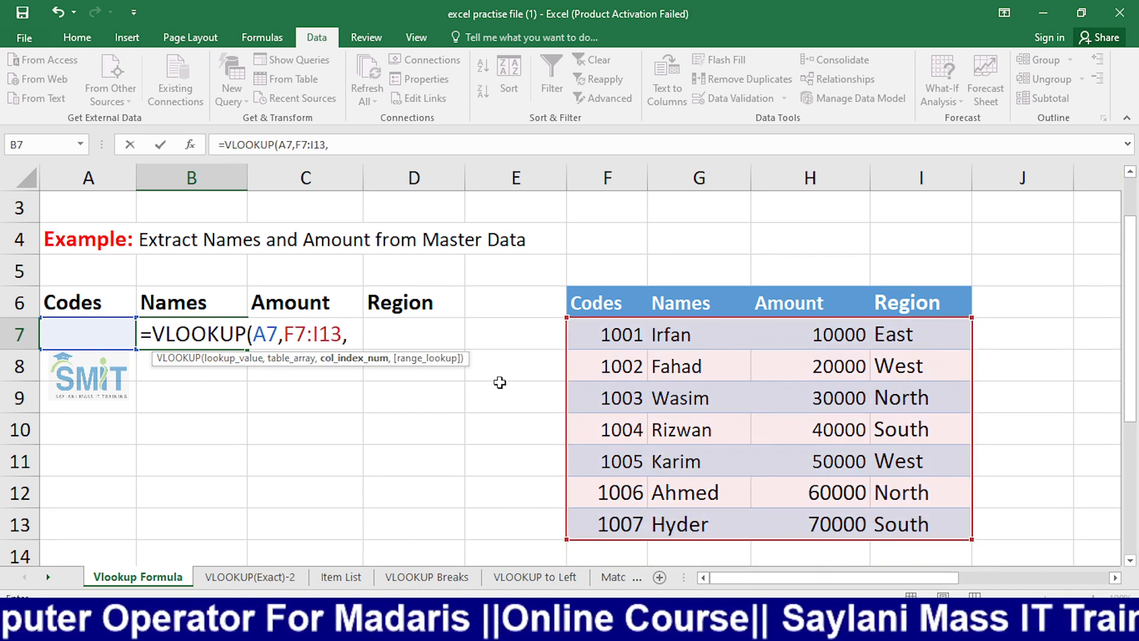
text(2,)
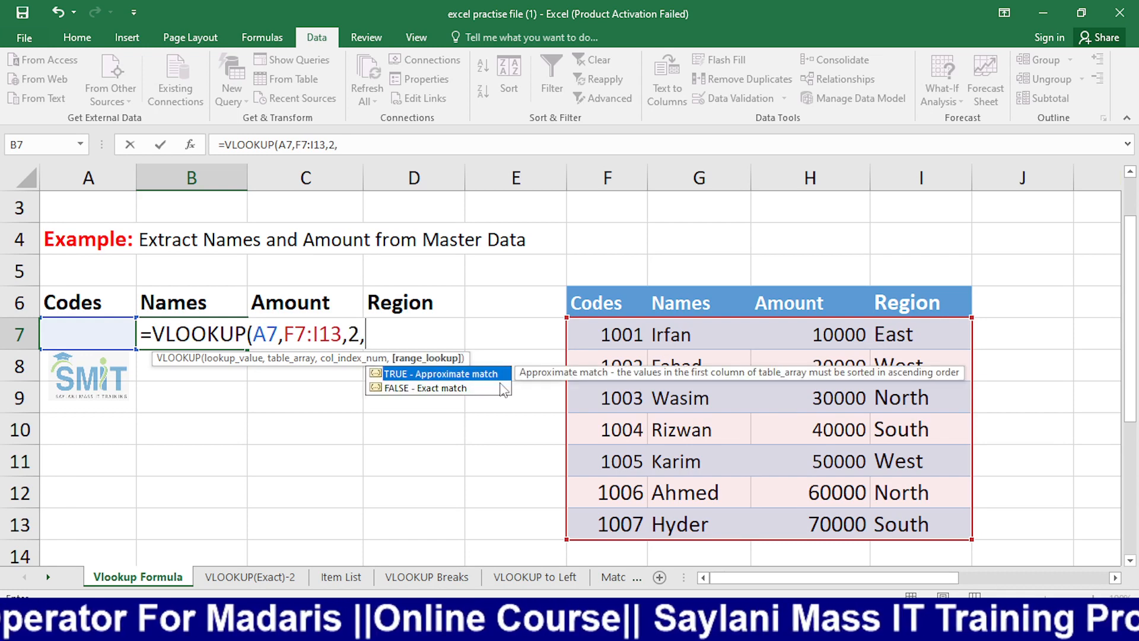
key(Down)
key(Tab)
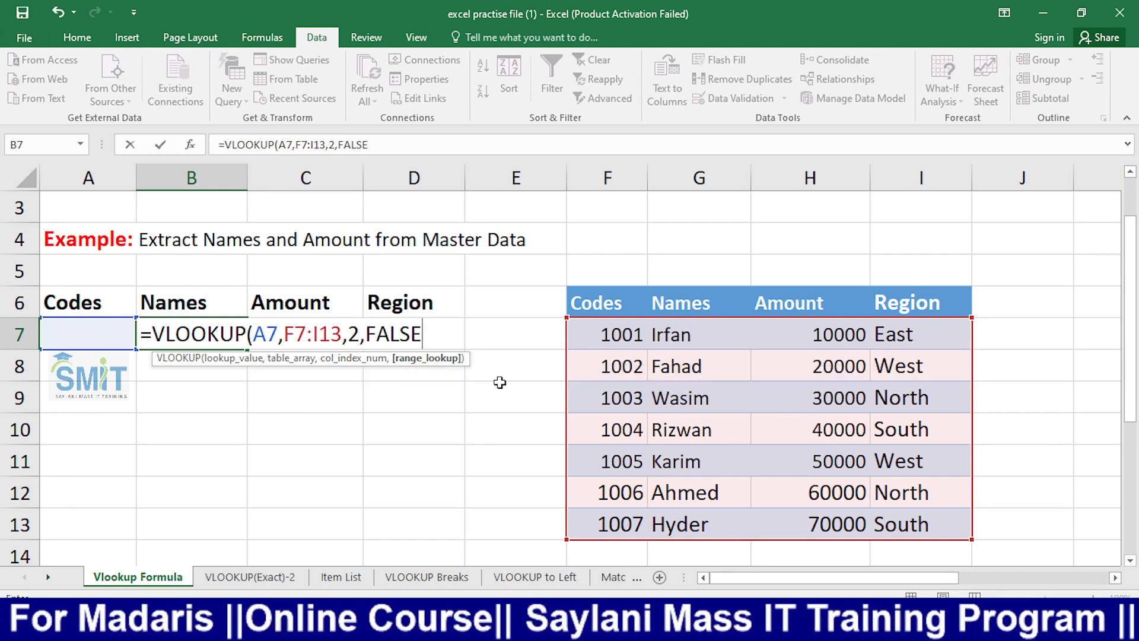
text())
key(Return)
Enter 1001 as the code in A7 to test the name lookup.
key(Up)
key(Left)
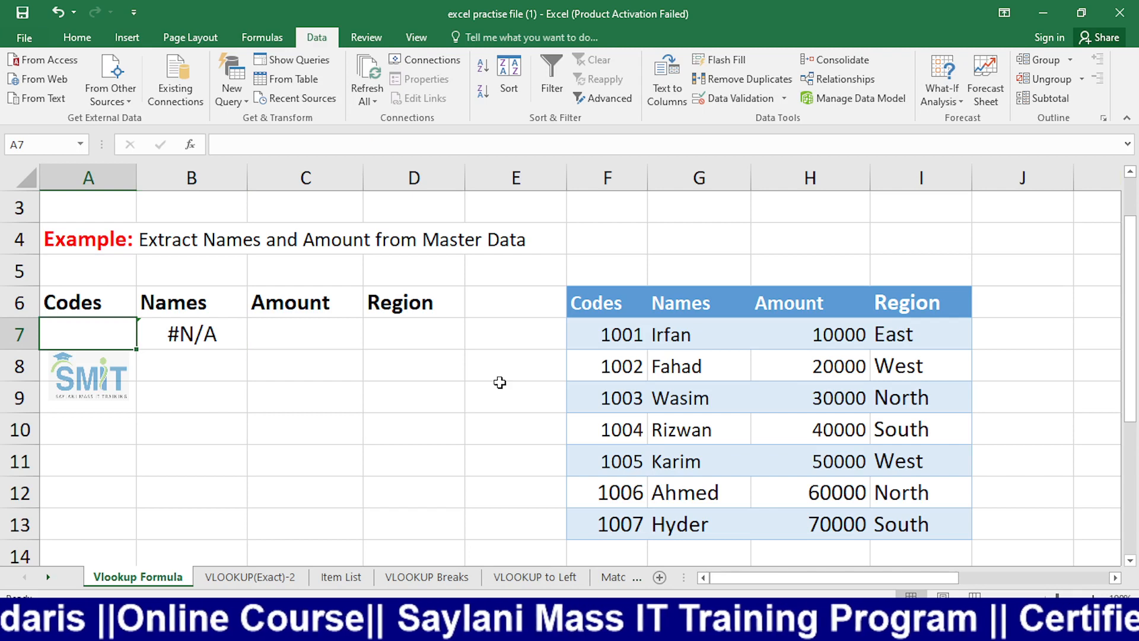
text(1001)
key(Return)
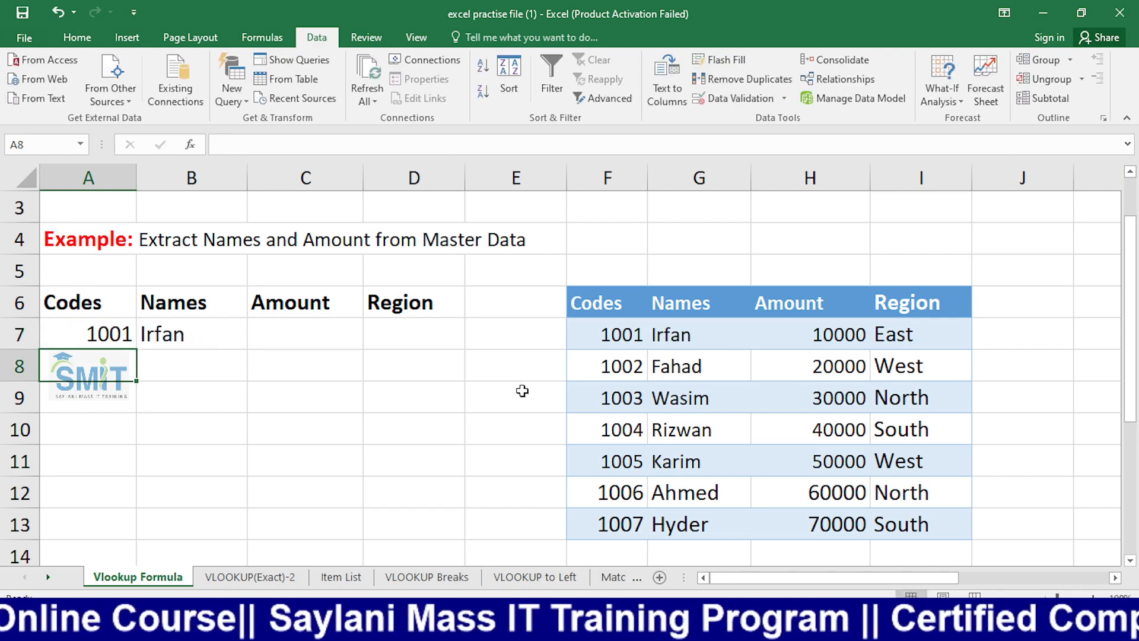
click(413, 406)
click(228, 314)
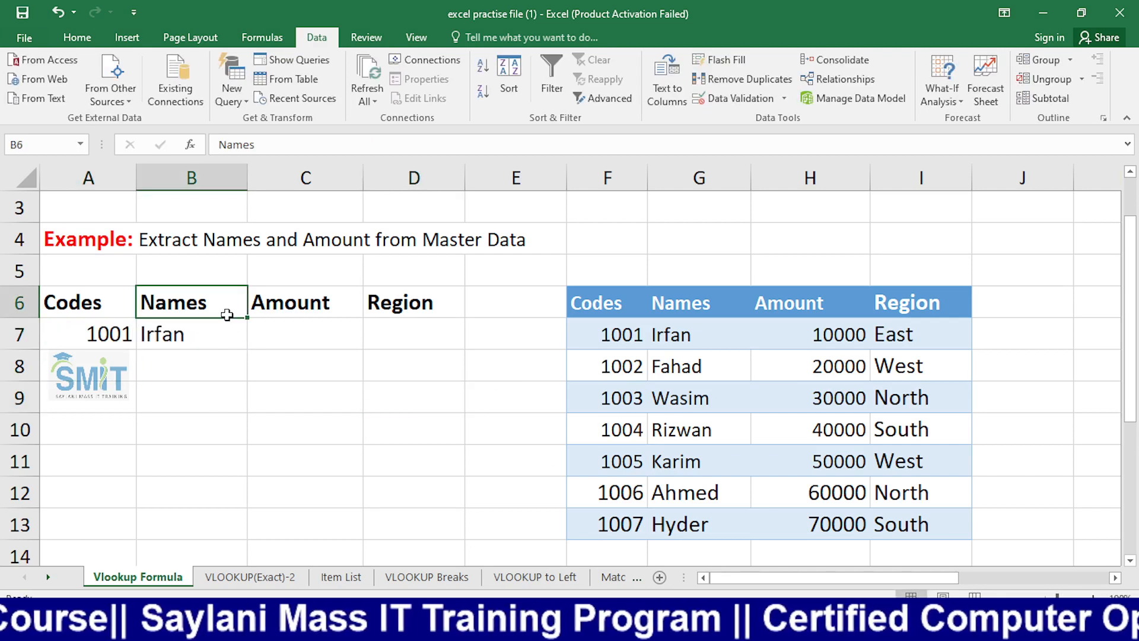
click(224, 323)
drag(242, 332, 398, 343)
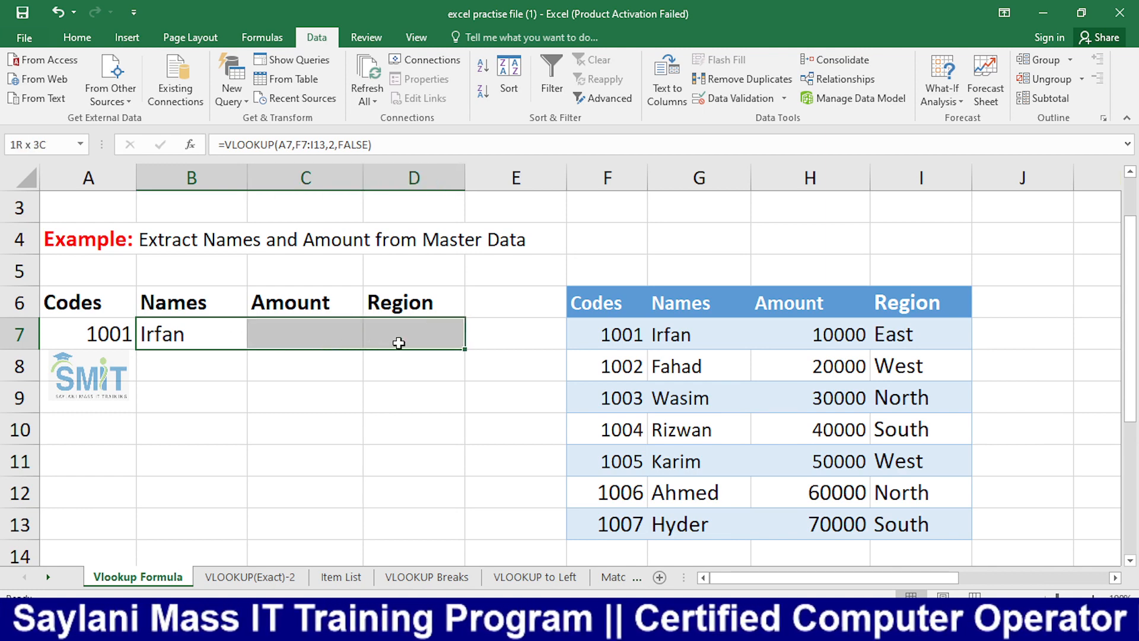
click(255, 359)
click(214, 334)
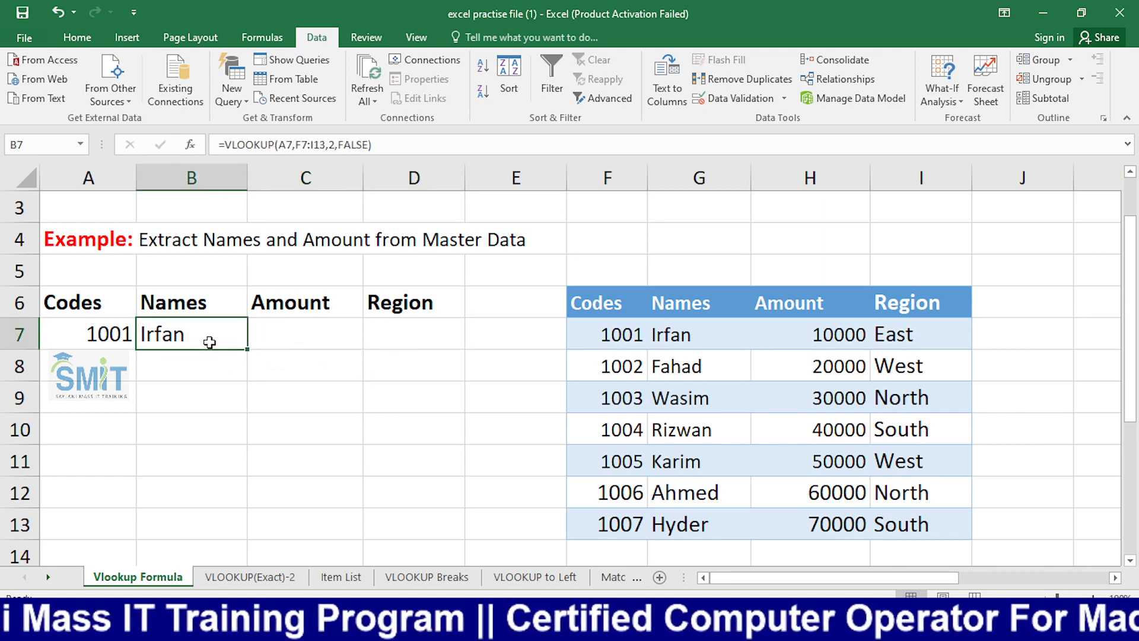
click(229, 389)
click(224, 335)
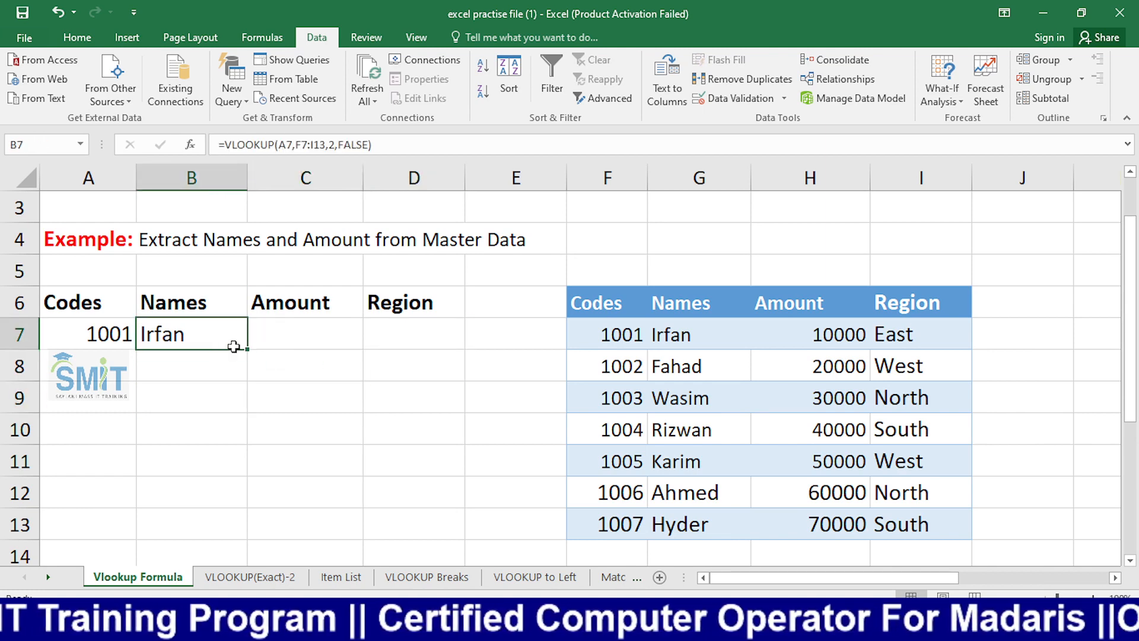
drag(229, 332, 414, 347)
click(360, 386)
click(217, 331)
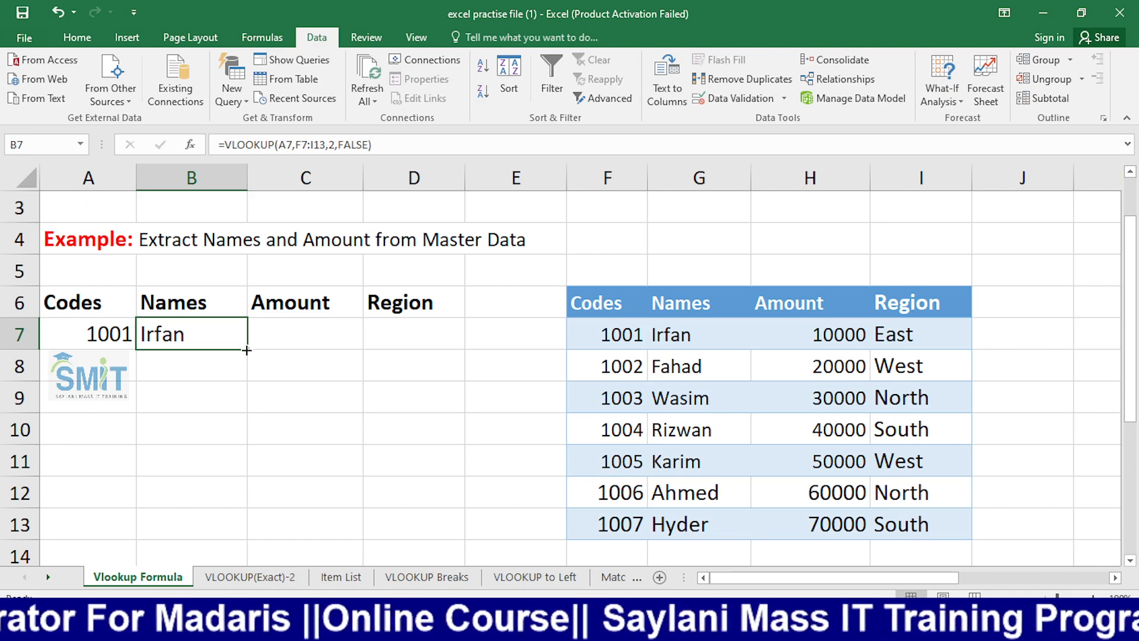
drag(248, 349, 464, 344)
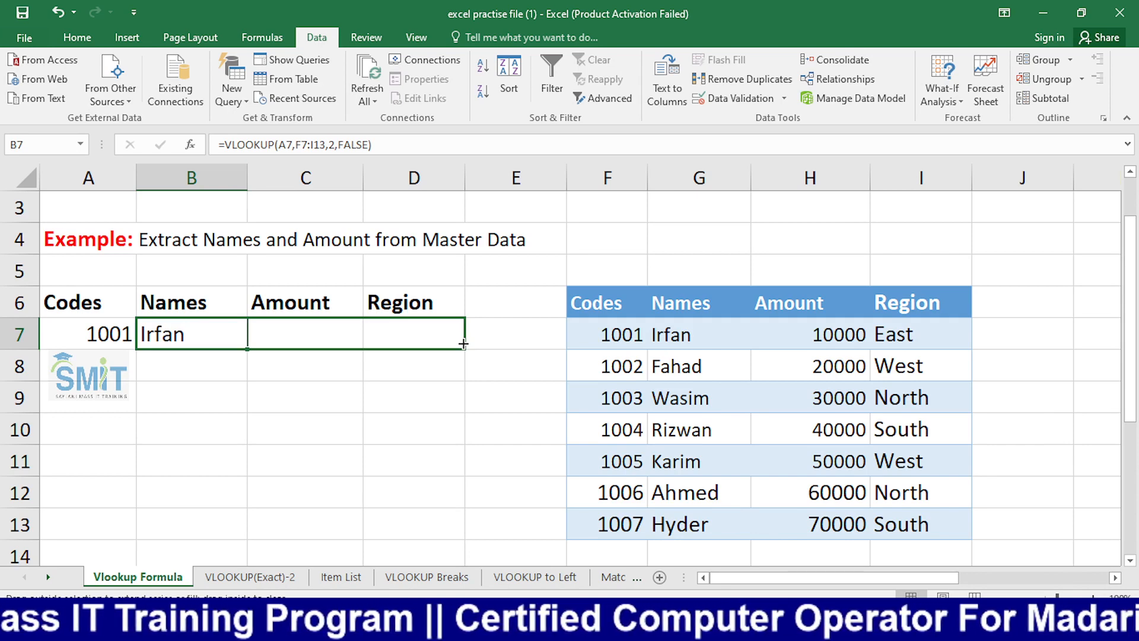
drag(463, 343, 260, 339)
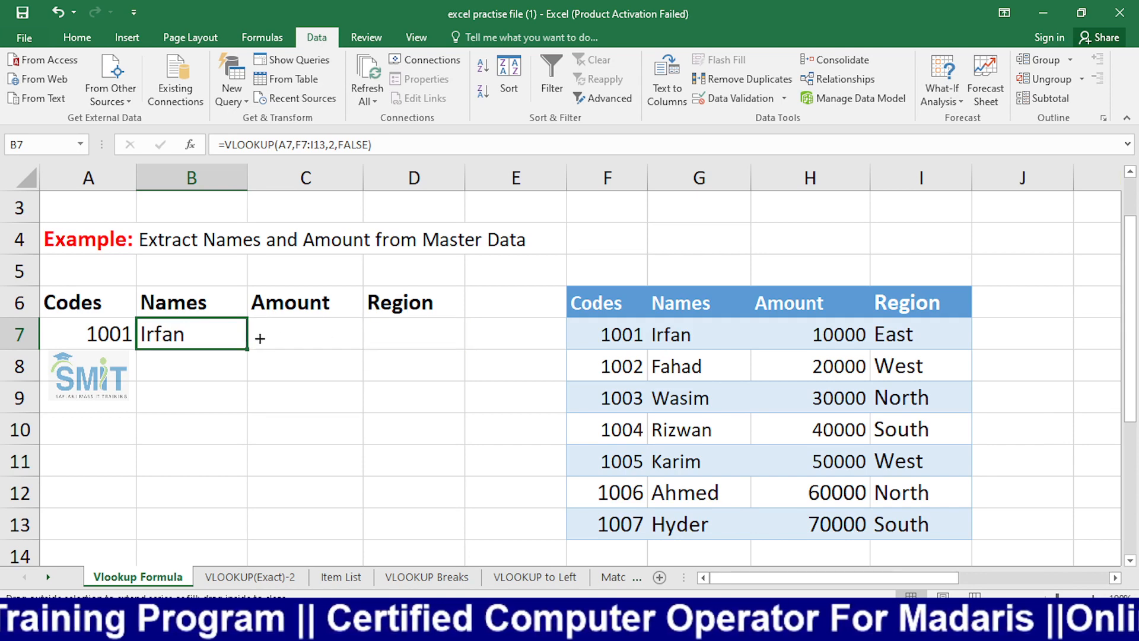
click(473, 419)
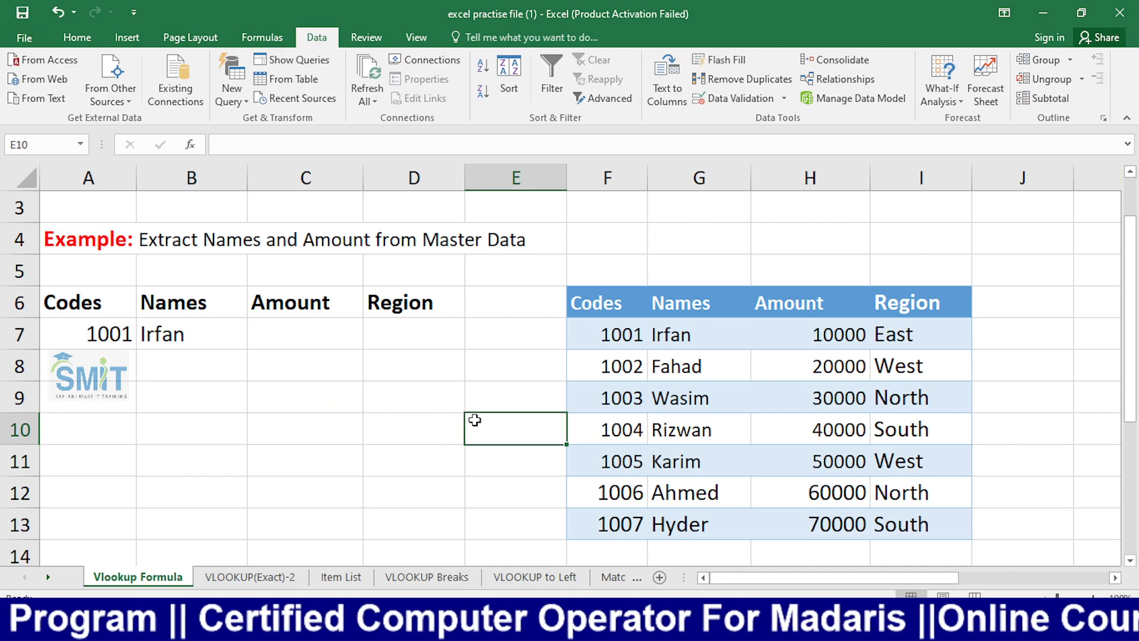
key(alt)
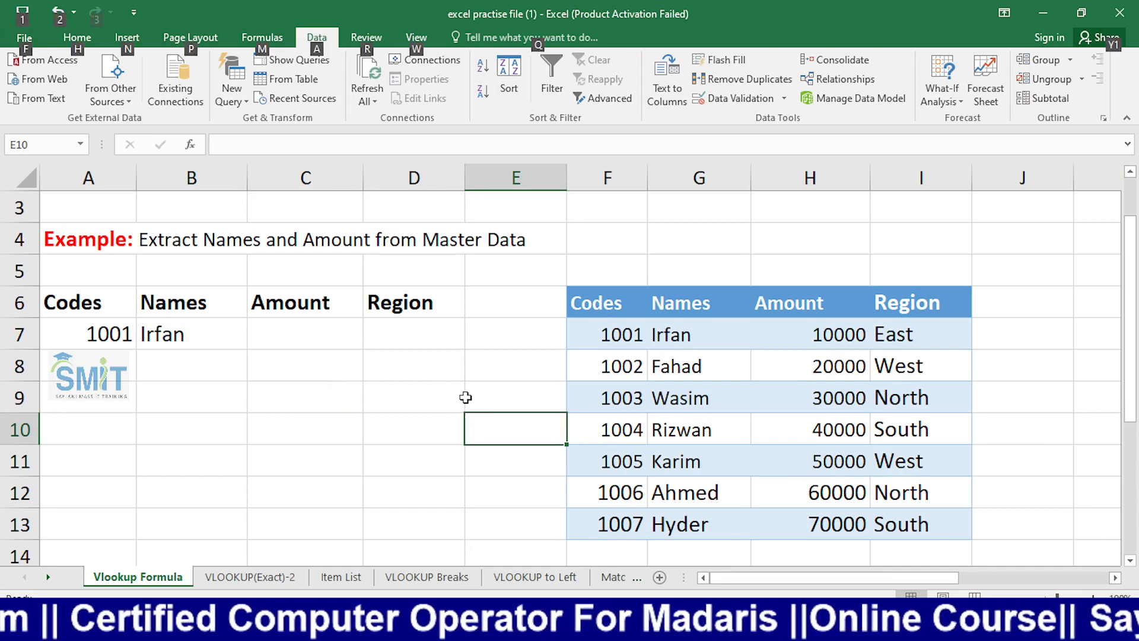
key(alt+Tab)
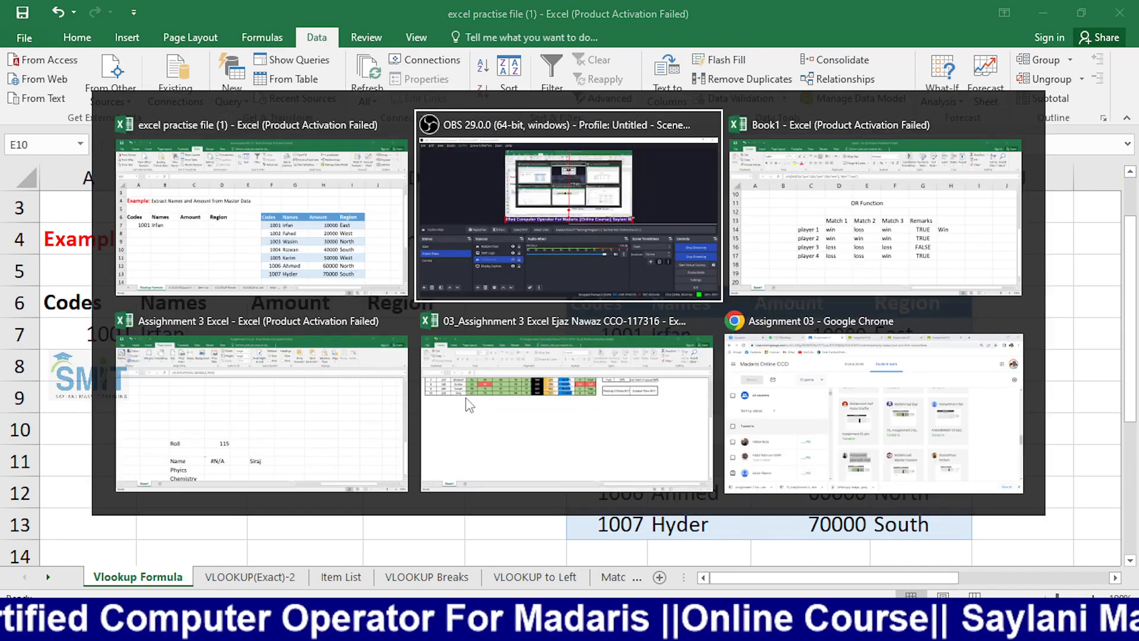
click(89, 468)
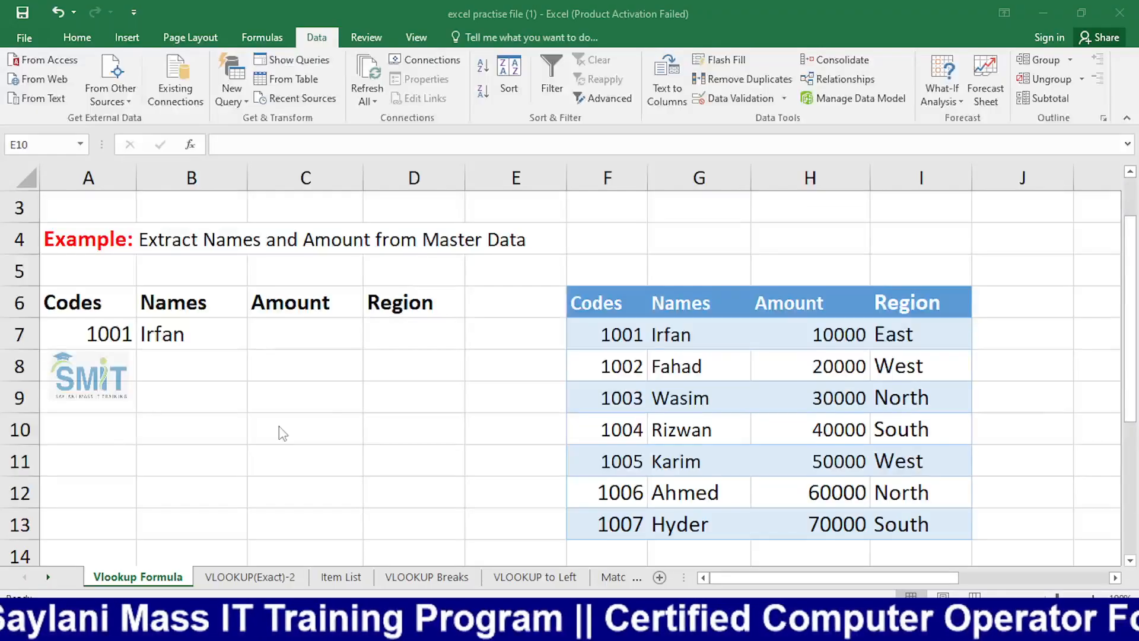
click(320, 401)
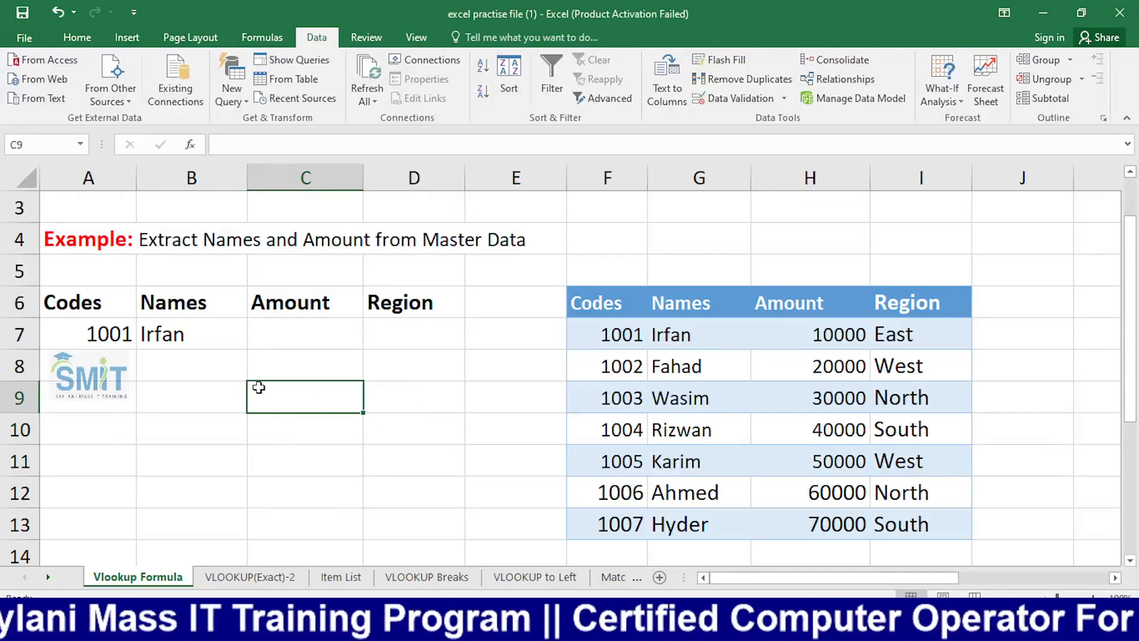
Review the VLOOKUP formula in B7 and fill it across C7:D7 to extract the amount and region.
double_click(183, 343)
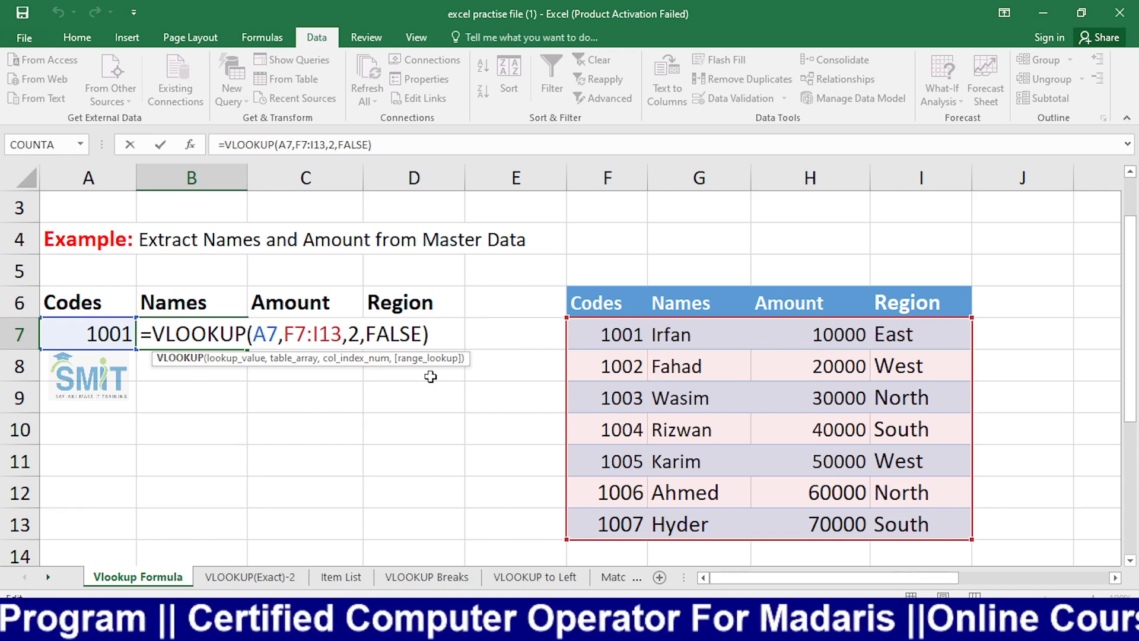
key(Return)
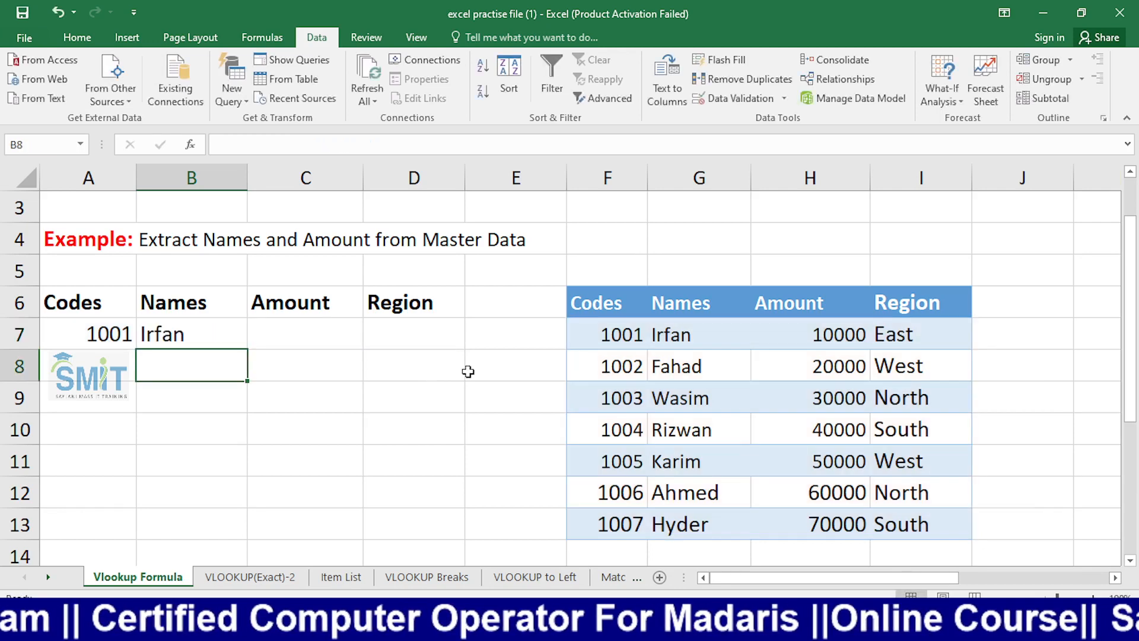
click(214, 331)
drag(247, 349, 458, 355)
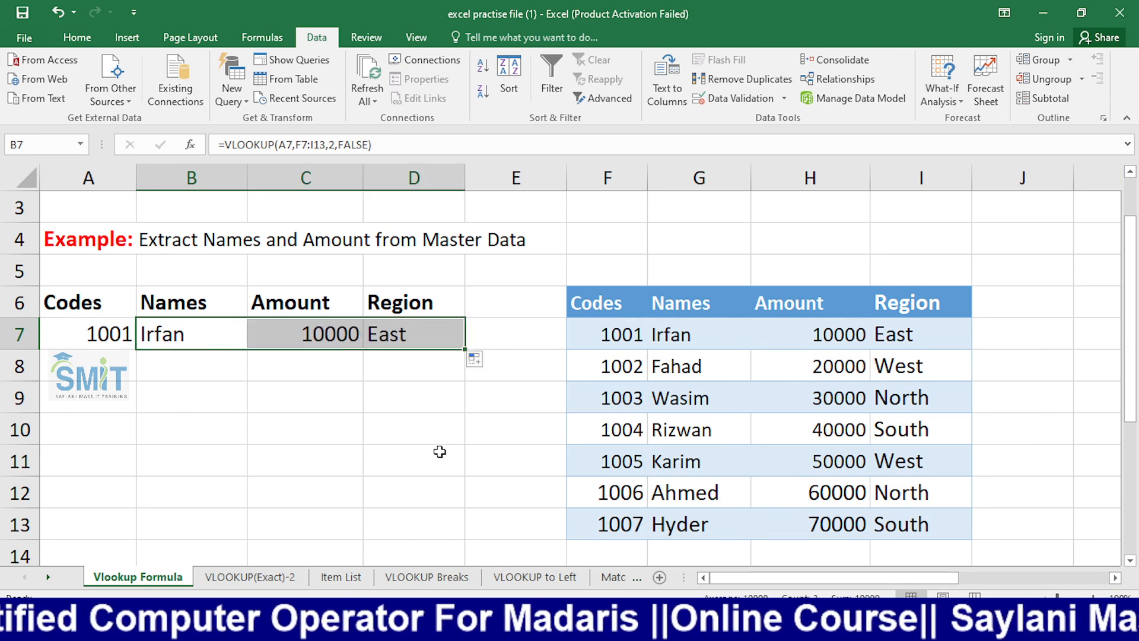
click(445, 447)
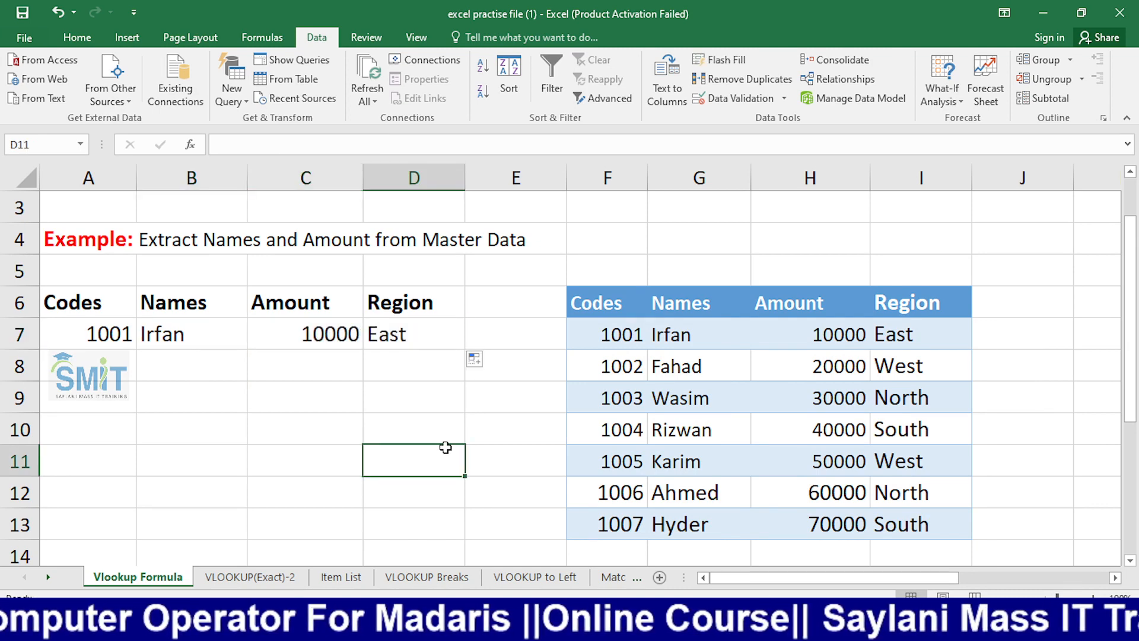
Test the lookup row by entering code 1005 and then 1004 in A7.
click(117, 331)
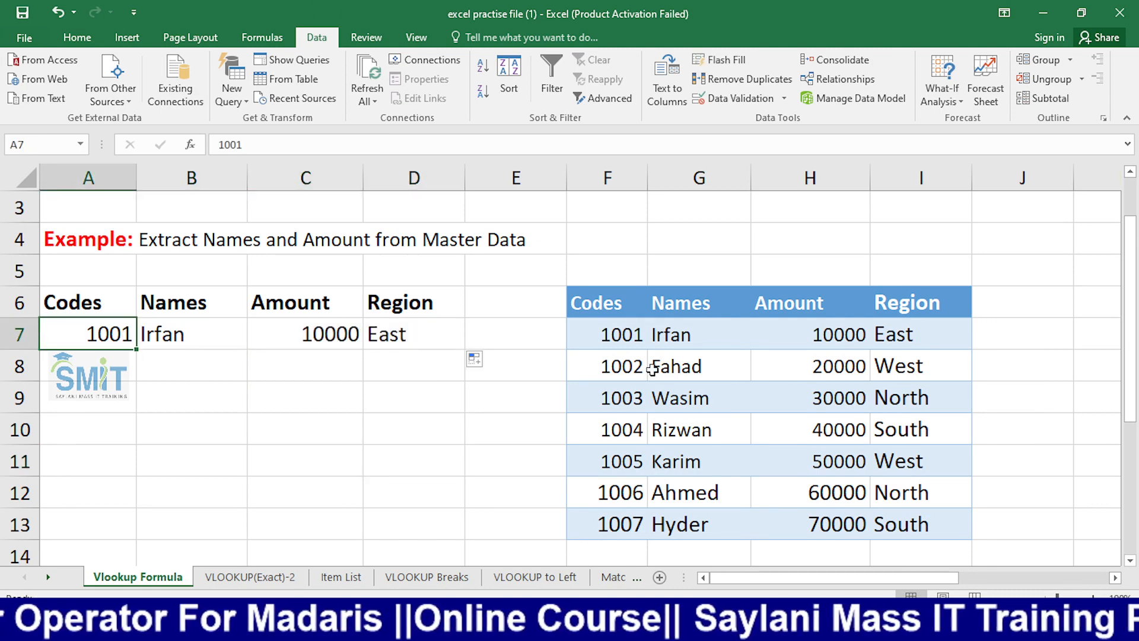
key(F2)
key(BackSpace)
text(5)
key(Return)
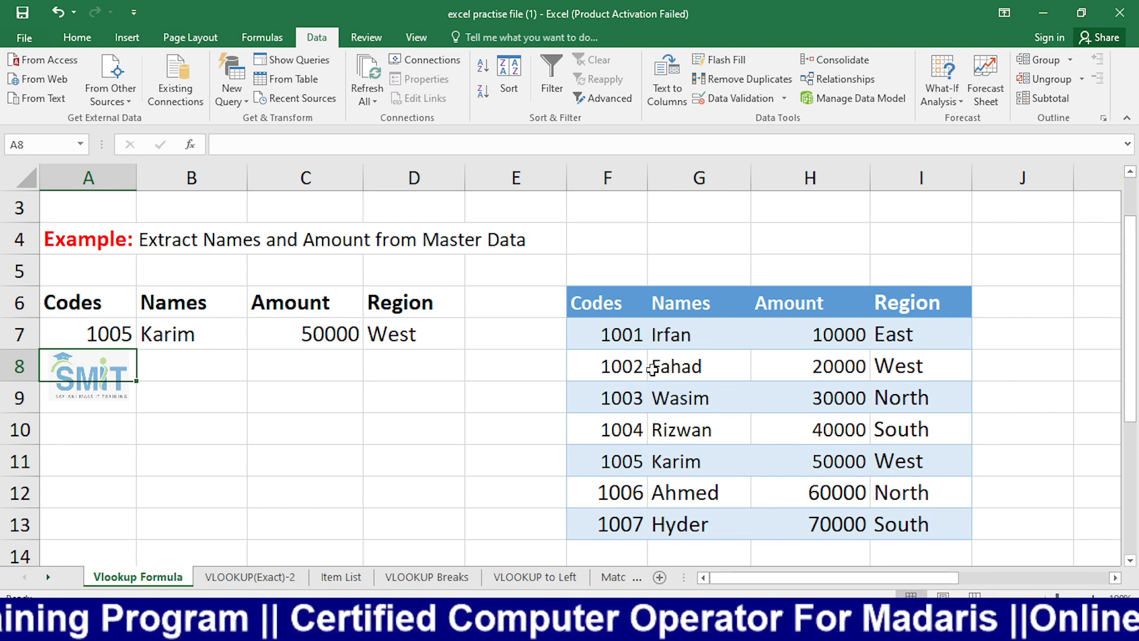
key(Up)
text(1004)
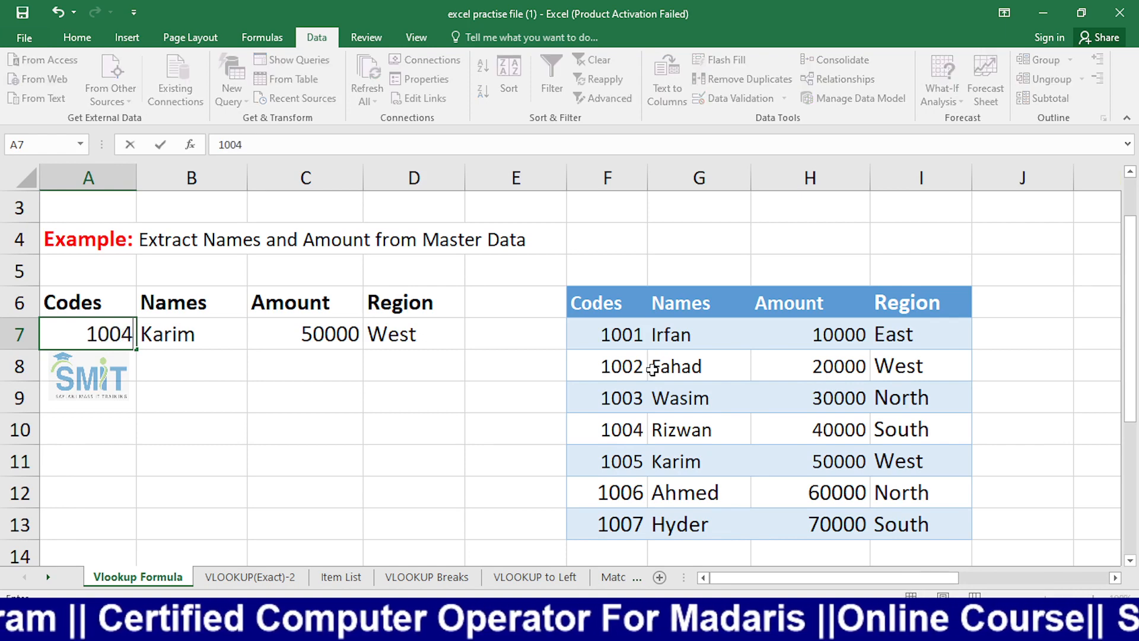
key(Return)
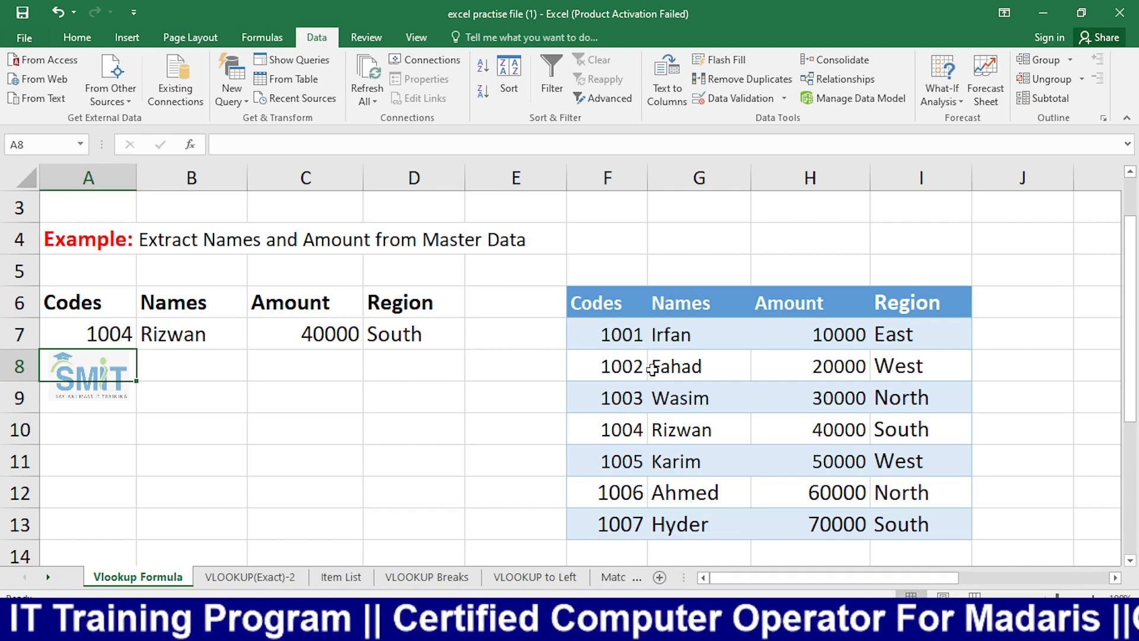
key(alt+Tab)
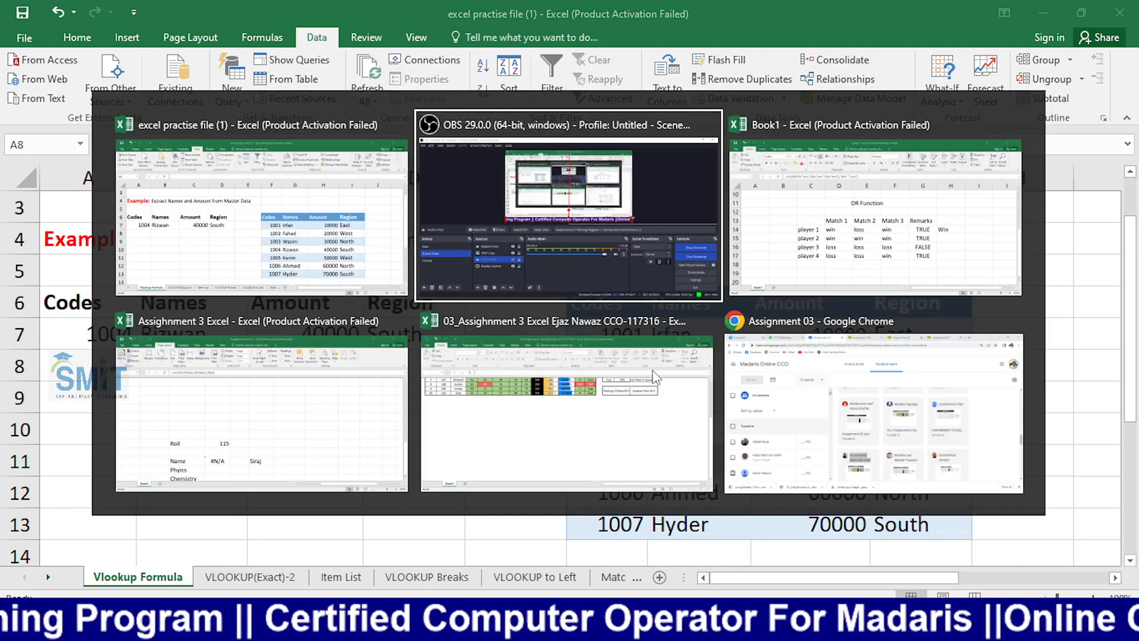
click(23, 469)
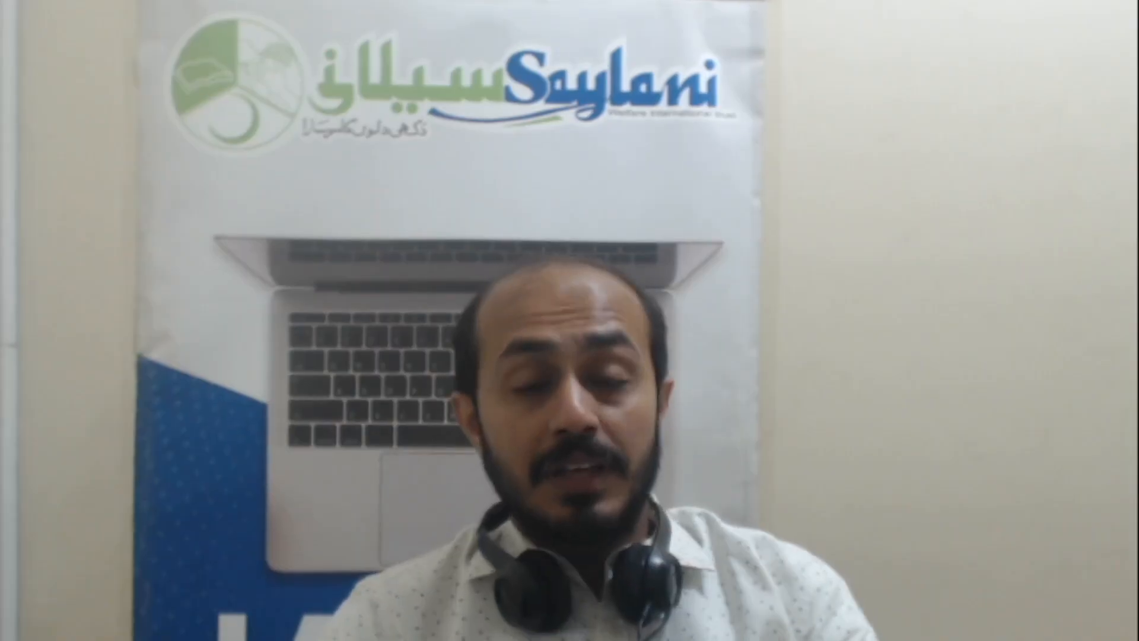
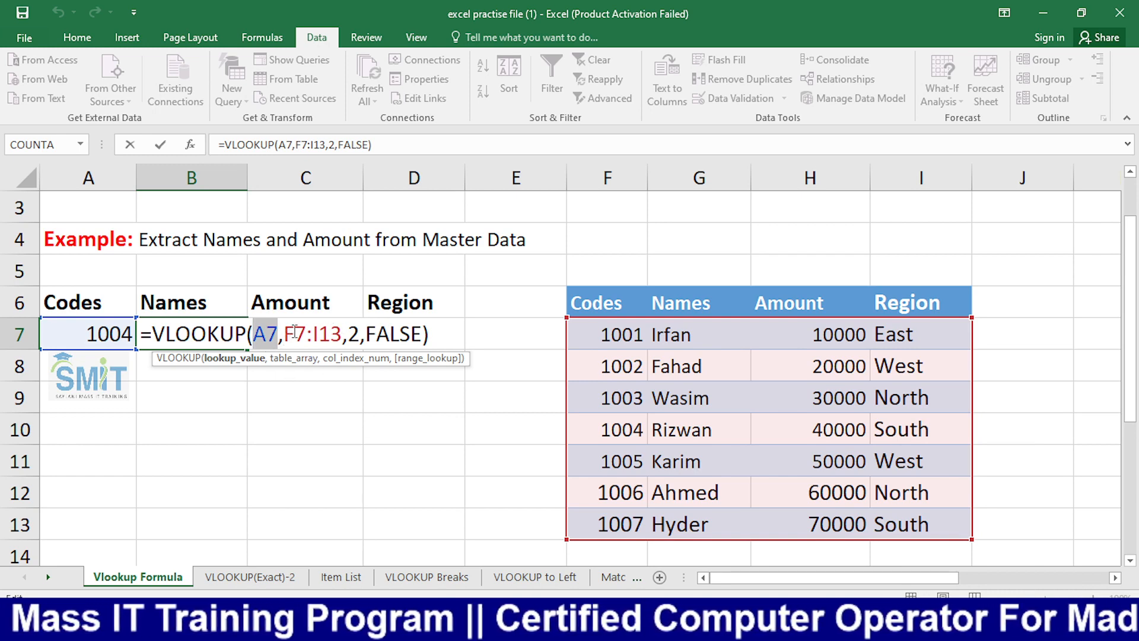
Examine the table array argument F7:I13 in the B7 VLOOKUP formula without changing it.
click(294, 358)
click(284, 334)
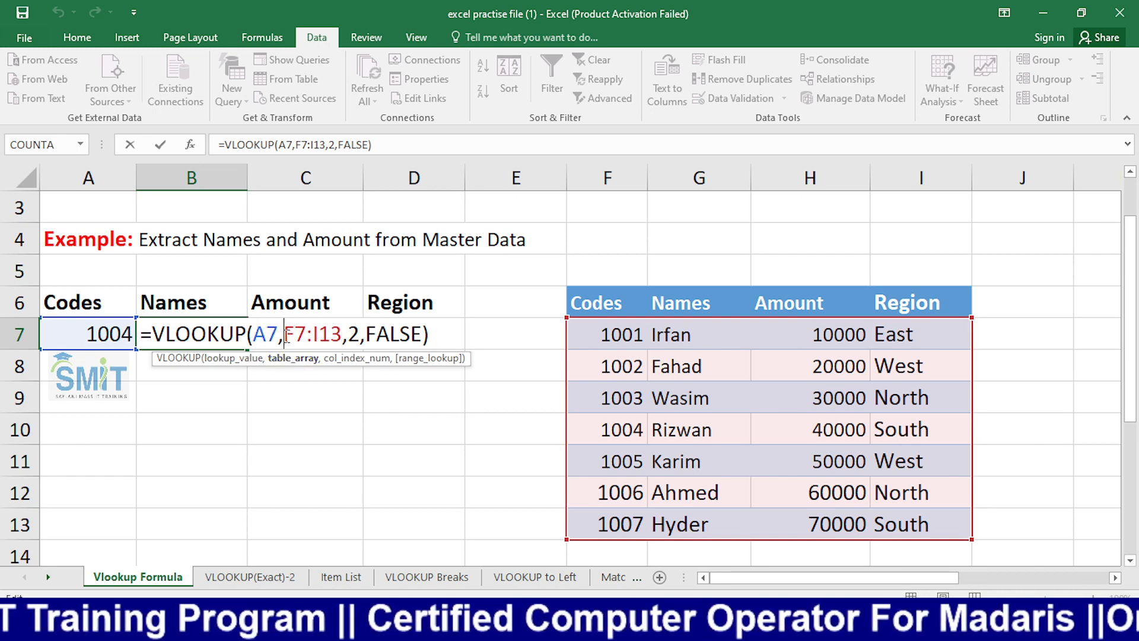
drag(286, 336, 342, 335)
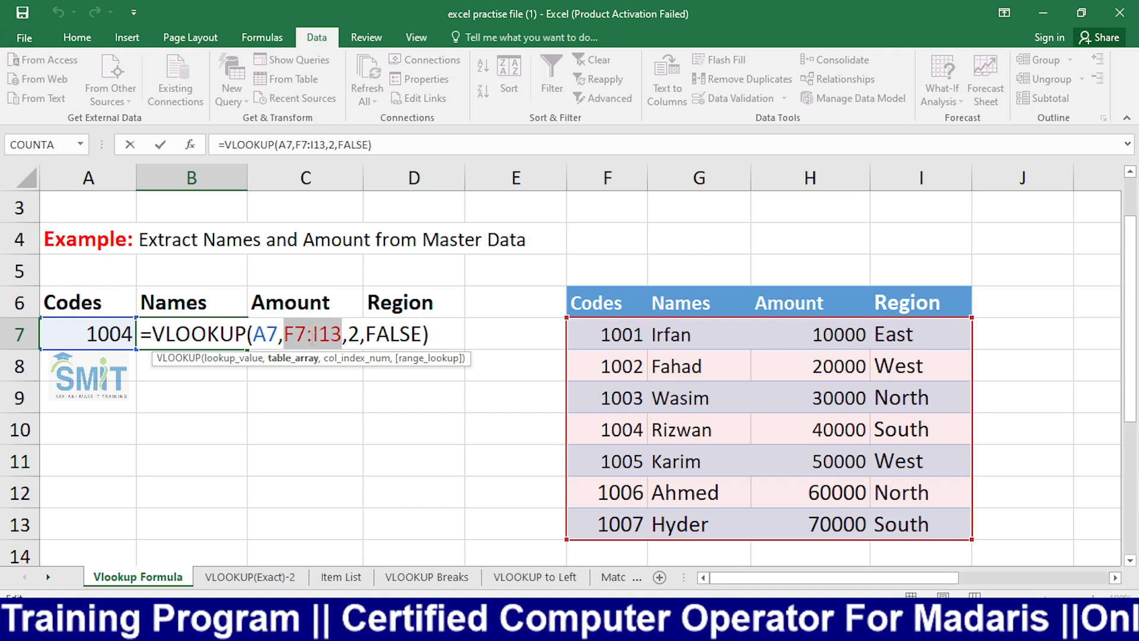
key(Return)
Fill the B7 formula into C7 to extract the amount, and inspect its lookup value and column index arguments.
click(202, 342)
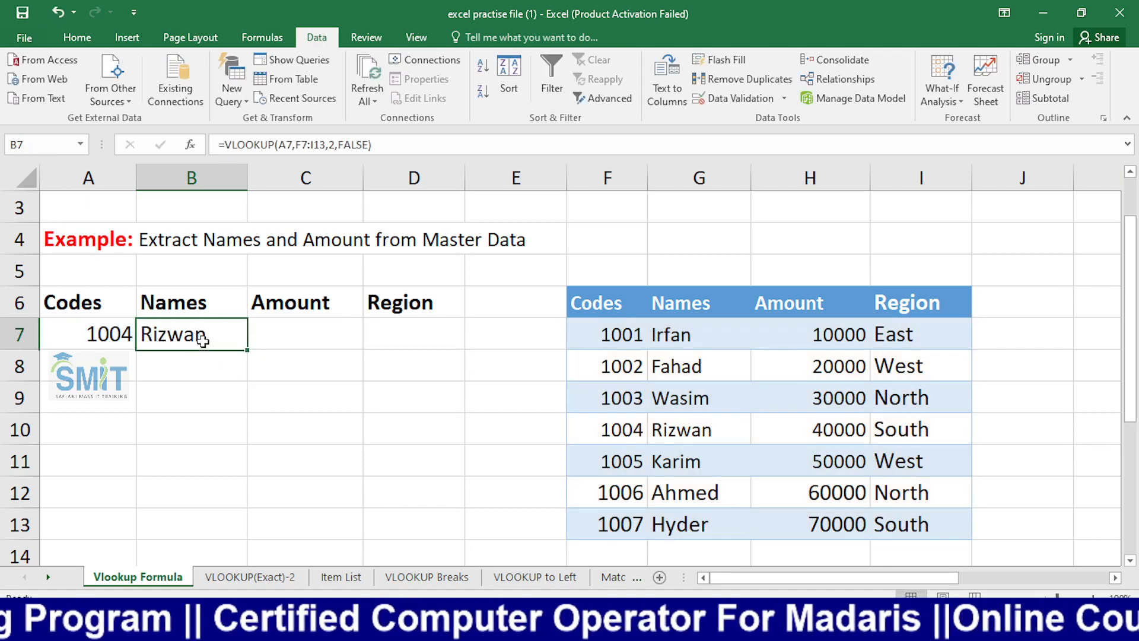
drag(249, 350, 349, 355)
double_click(321, 335)
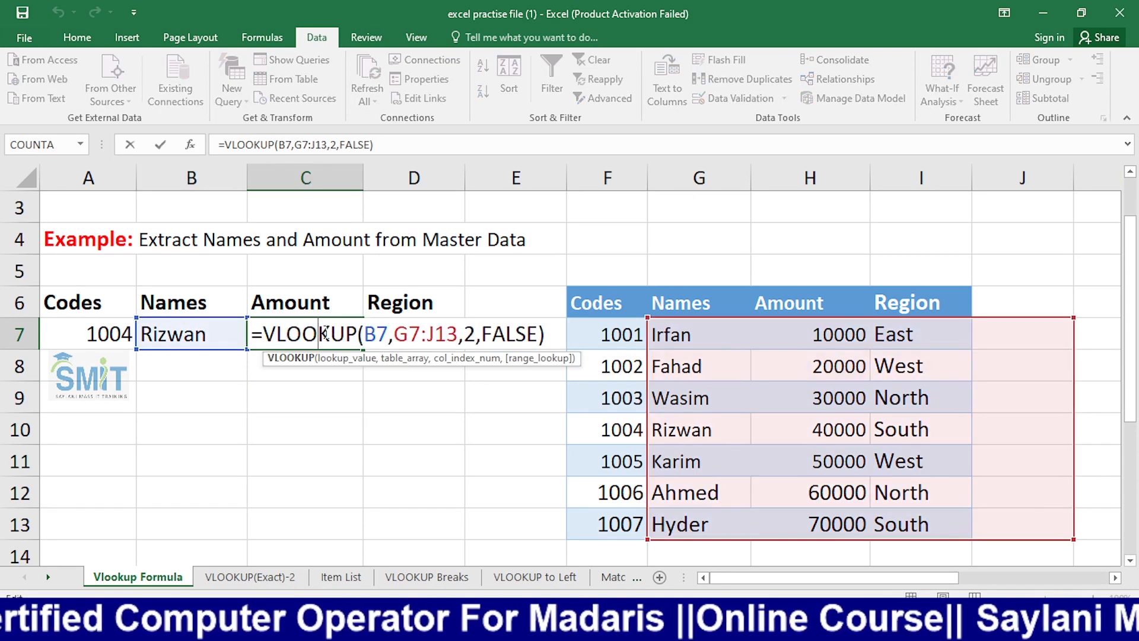
click(339, 359)
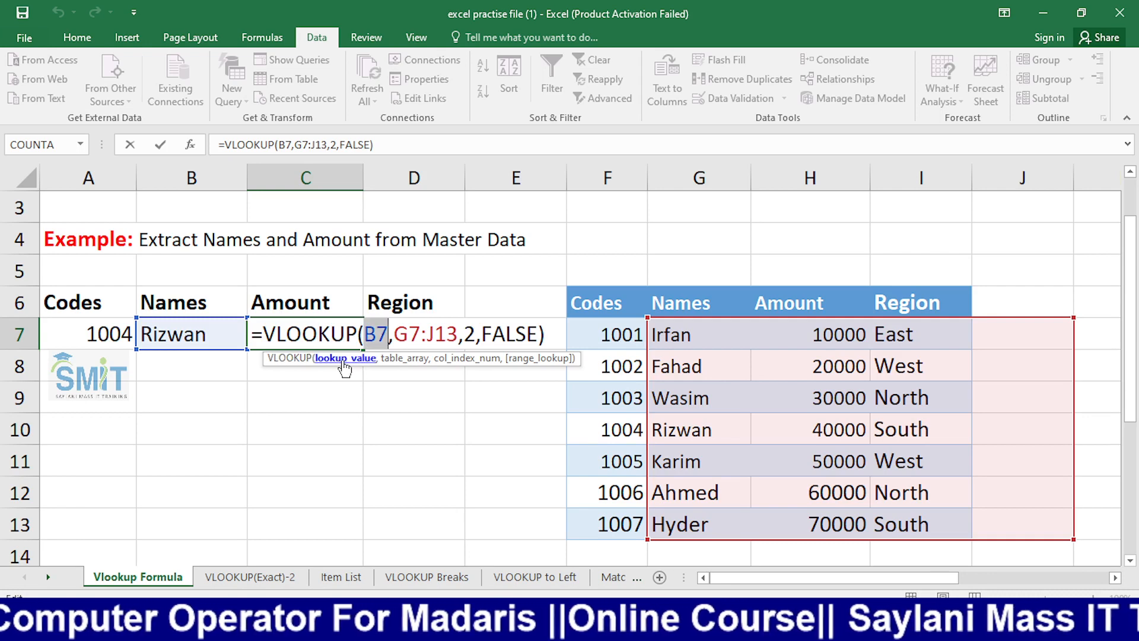
click(377, 335)
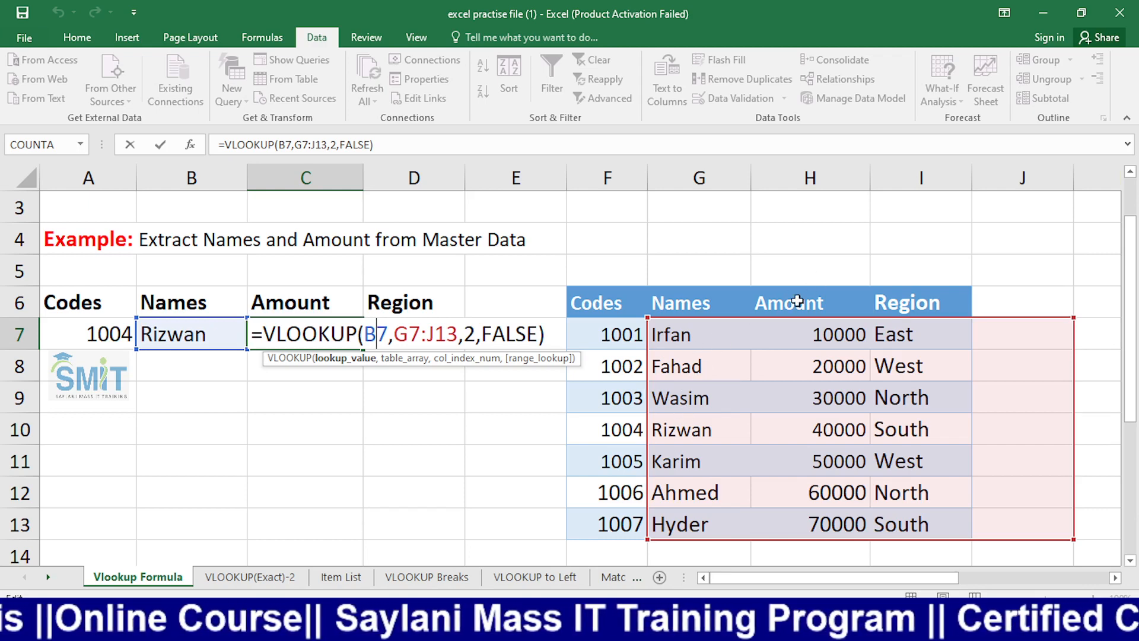
click(477, 337)
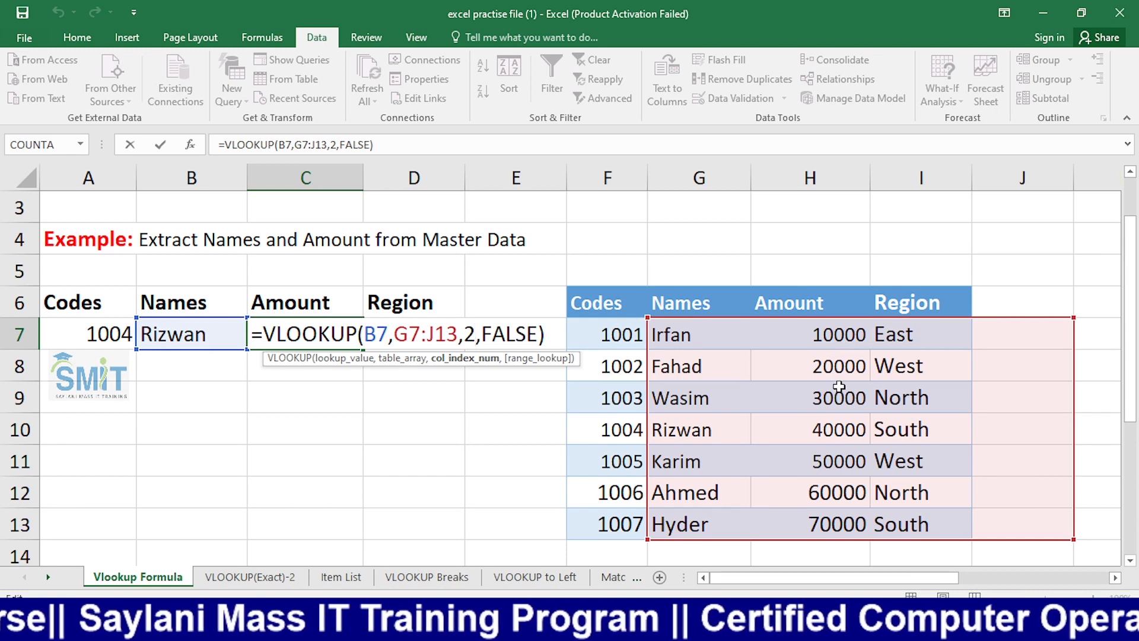
key(Return)
Fill the C7 formula into D7 to extract the region, and inspect its shifted references.
click(325, 339)
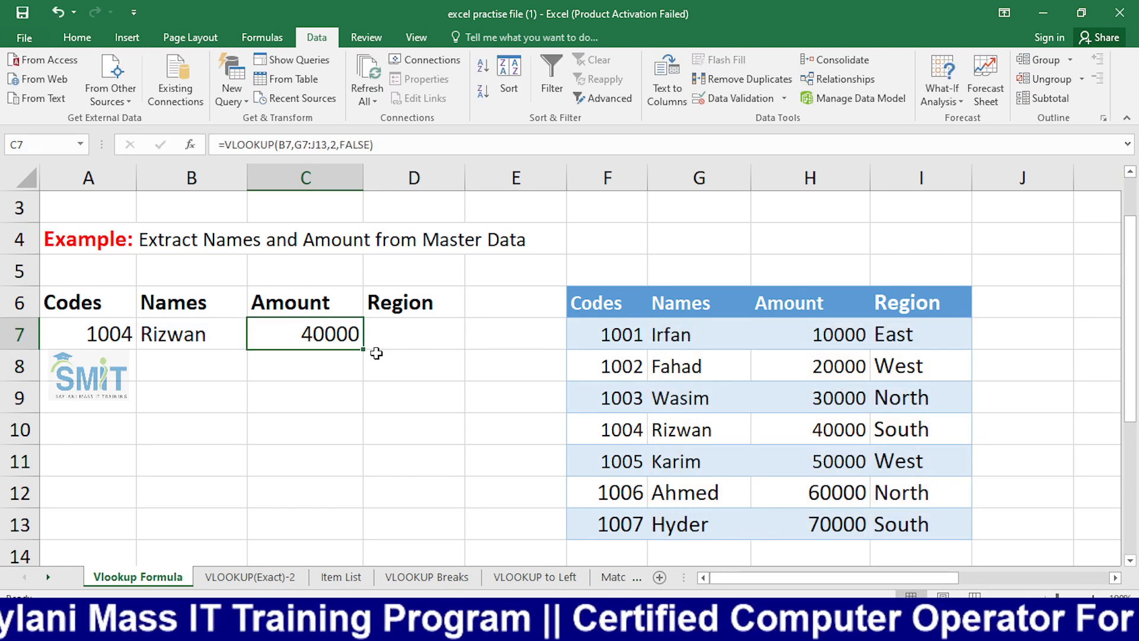
drag(363, 348, 447, 353)
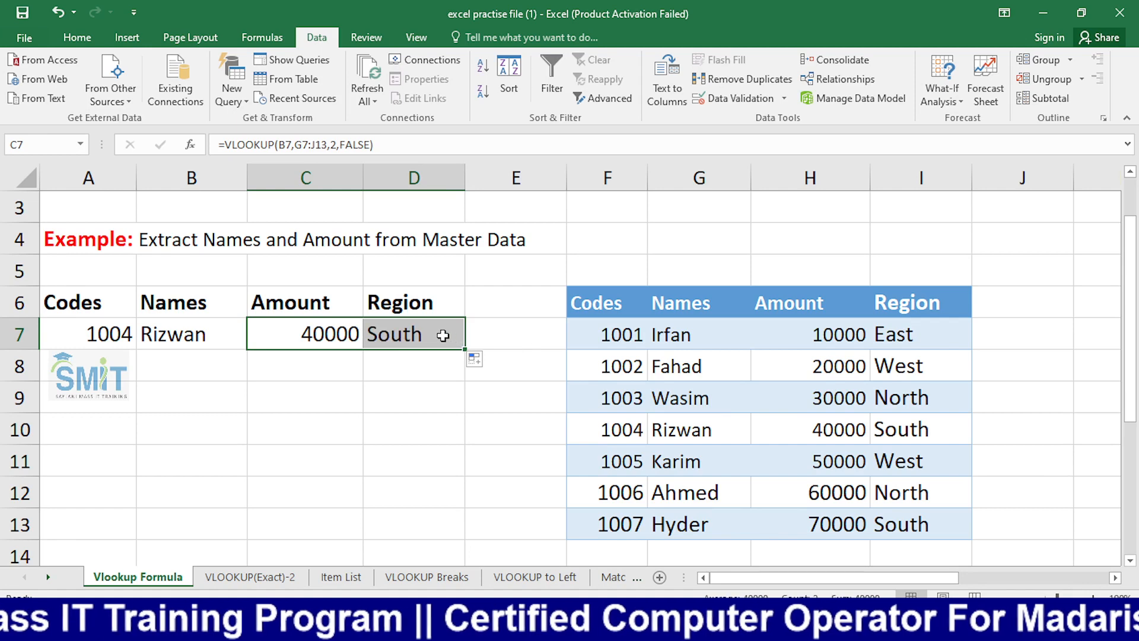
double_click(447, 334)
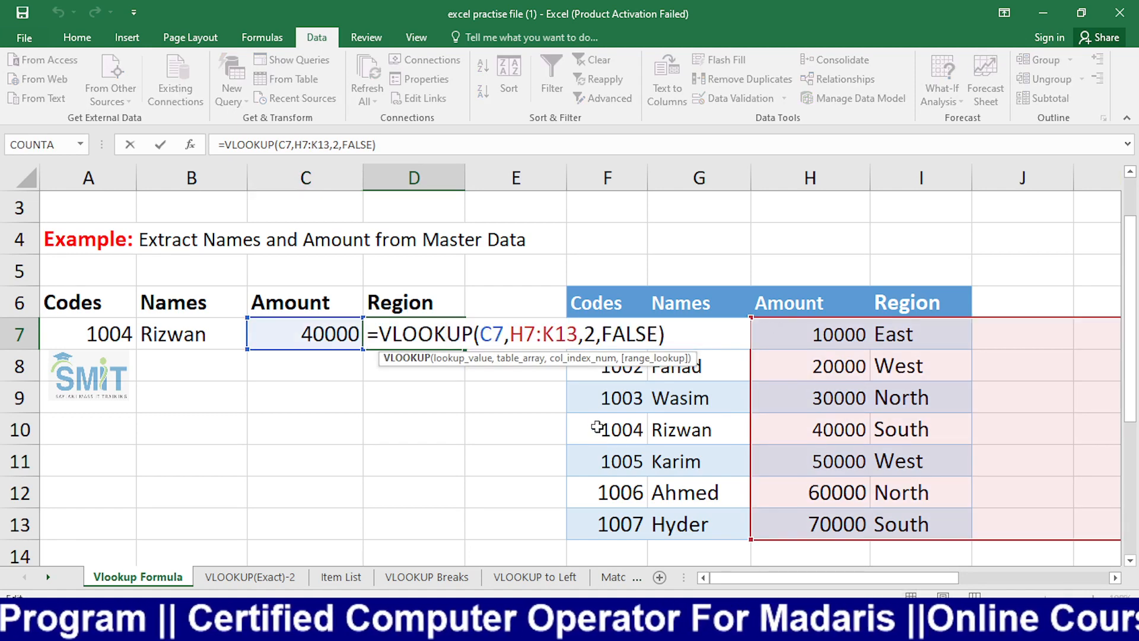
key(Escape)
click(447, 434)
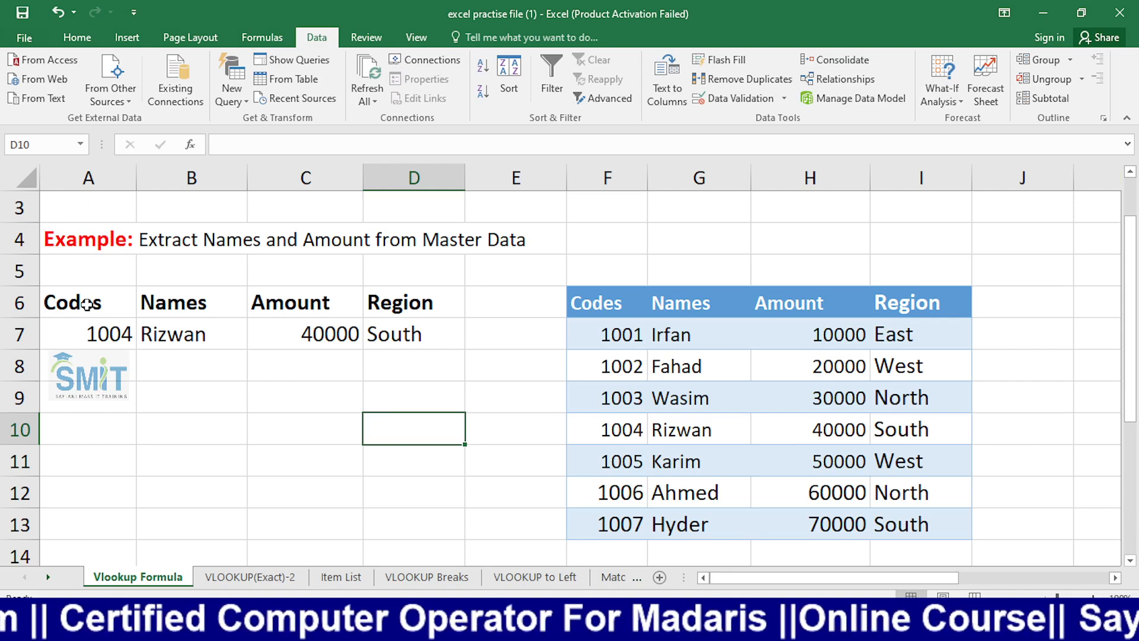
Copy the Codes and Names headers from A6:B6 to A12:B12.
drag(86, 304, 157, 301)
key(ctrl+c)
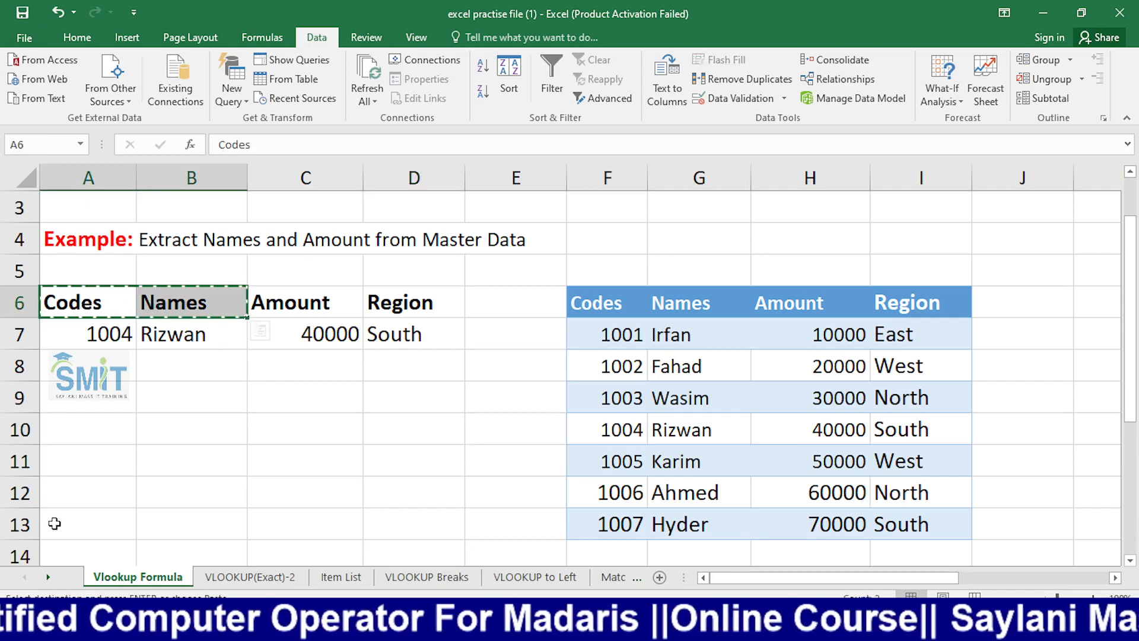
click(98, 481)
key(ctrl+v)
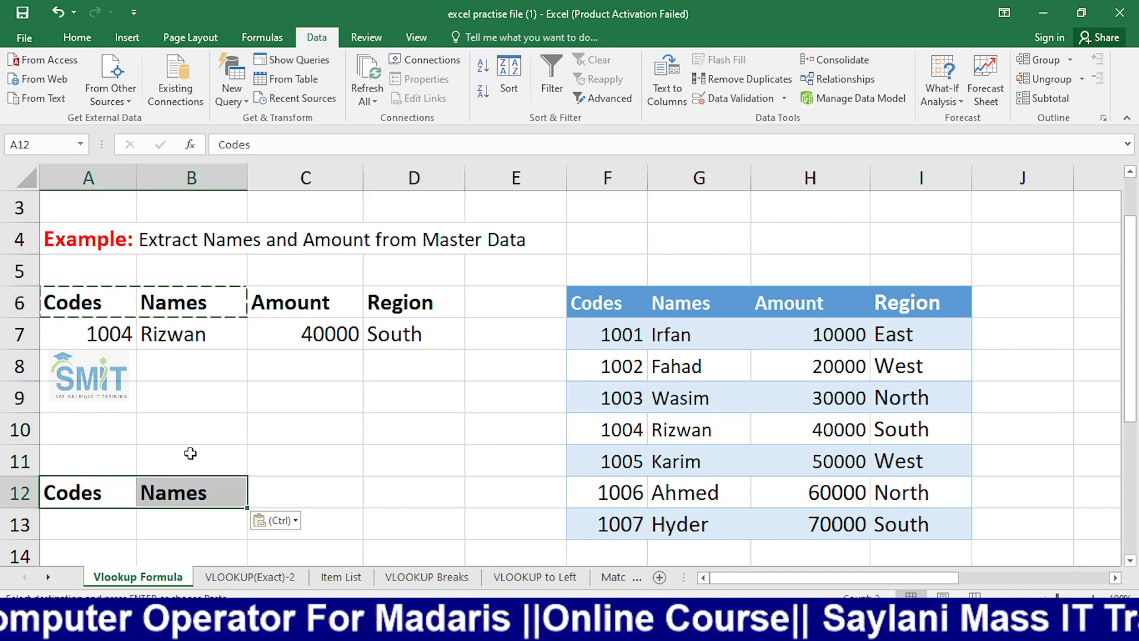
Undo the header paste in A12:B12 and paste the Codes and Names headers into A10:B10 instead.
key(ctrl+z)
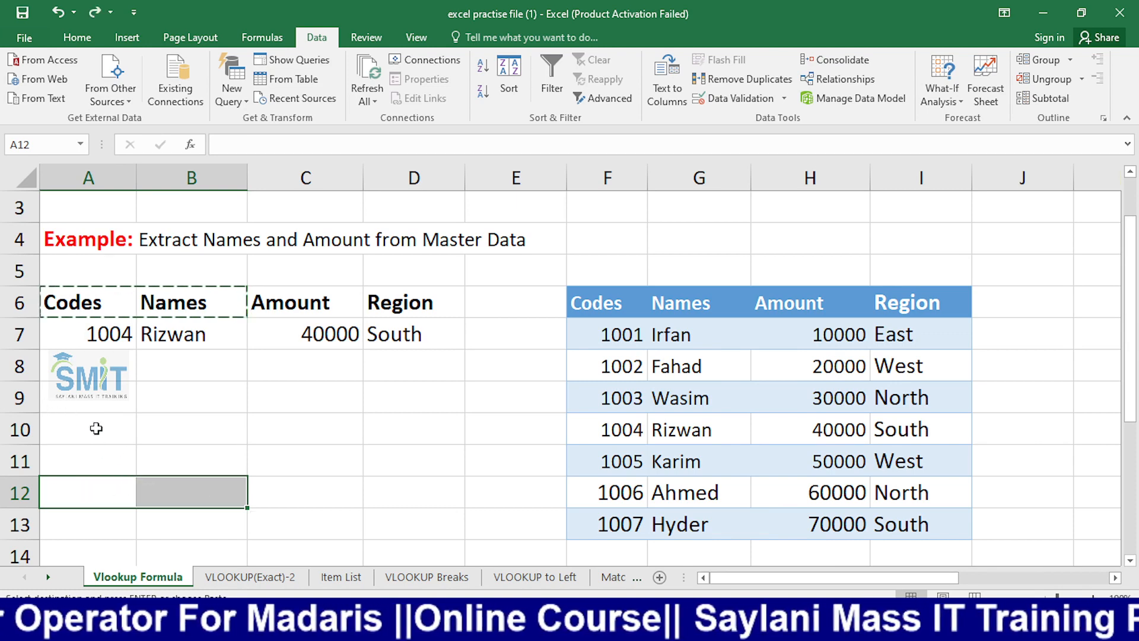
click(86, 422)
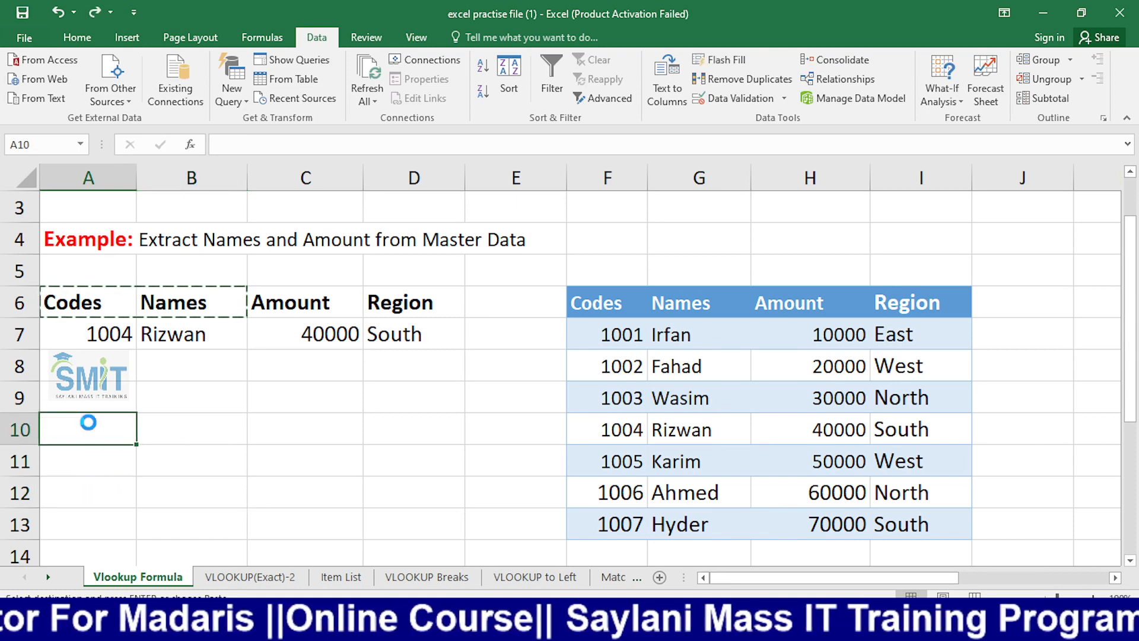
key(ctrl+v)
click(361, 390)
Copy the Region header from D6 to C10 and the Amount header from C6 to D10.
click(377, 301)
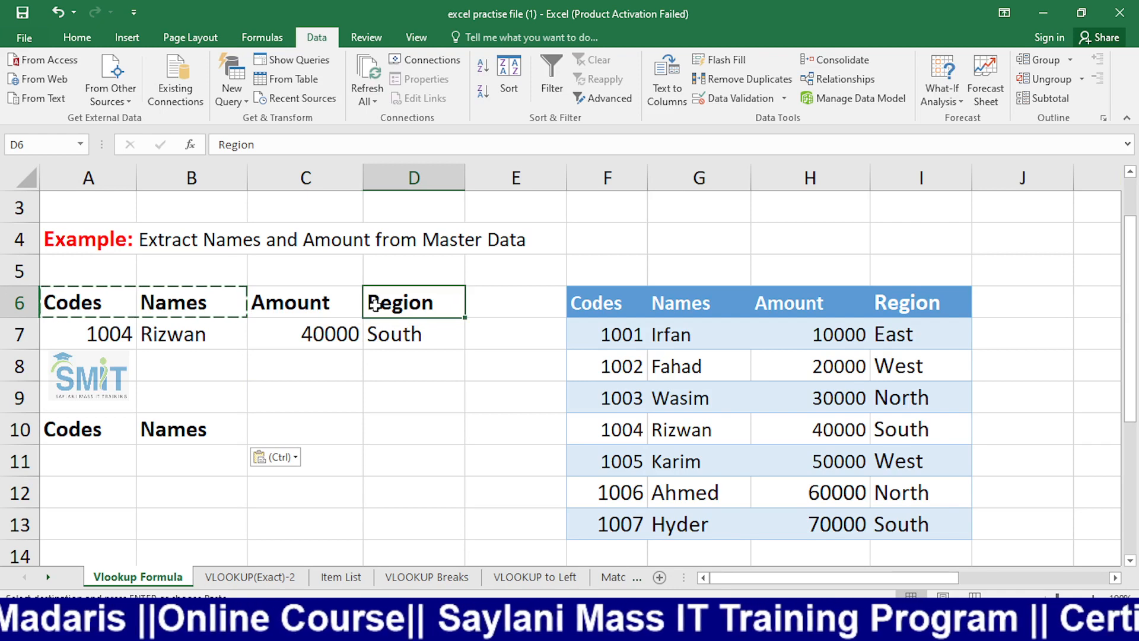
key(ctrl+c)
click(302, 428)
key(ctrl+v)
click(395, 431)
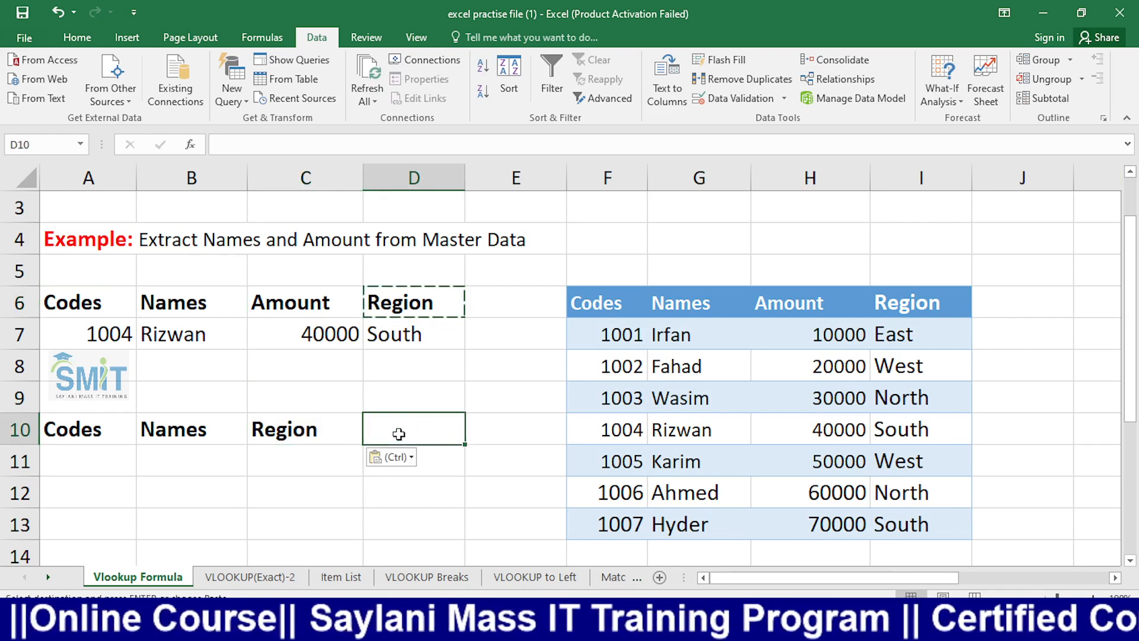
click(310, 301)
key(ctrl+c)
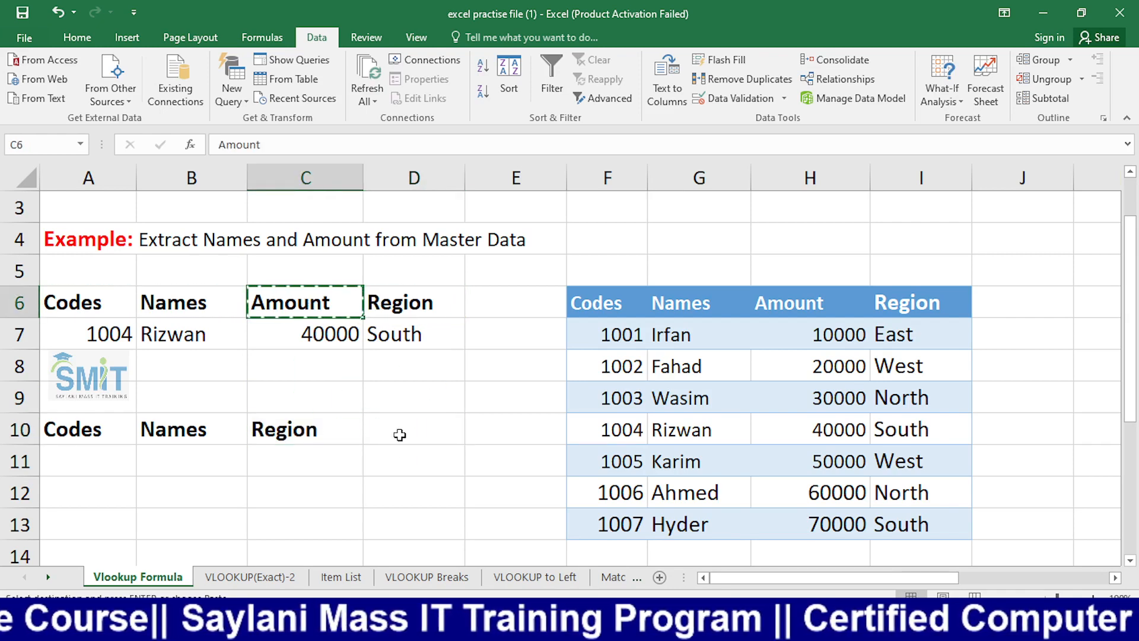
click(399, 435)
key(ctrl+v)
key(Escape)
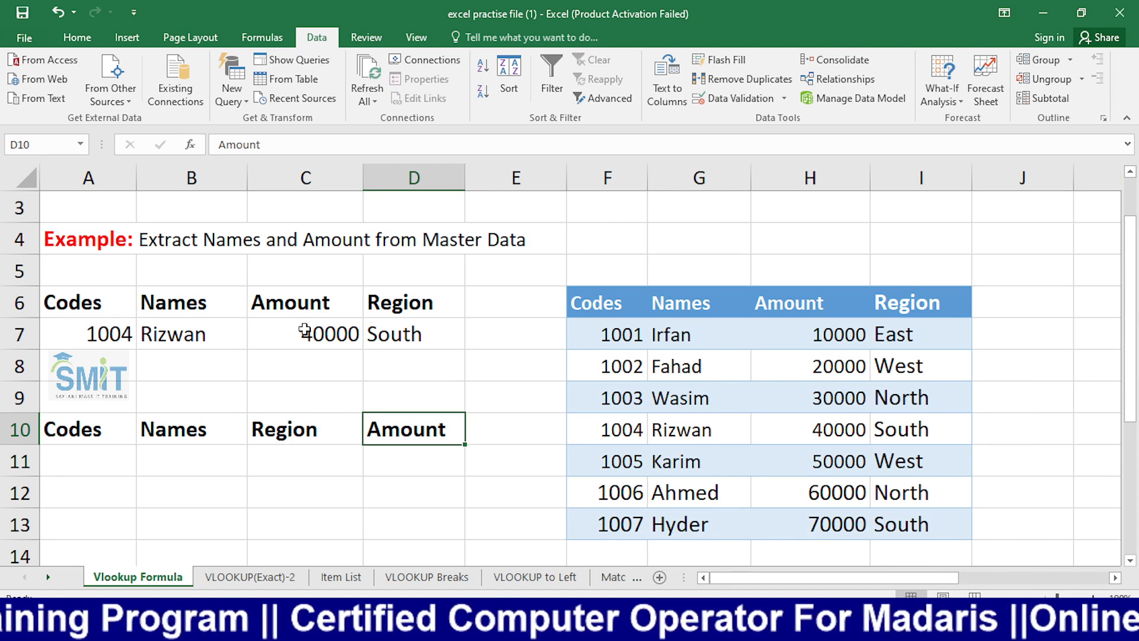
Enter =VLOOKUP(A11,F7:I13,2,FALSE) in B11 to extract the name for the code in A11.
click(212, 456)
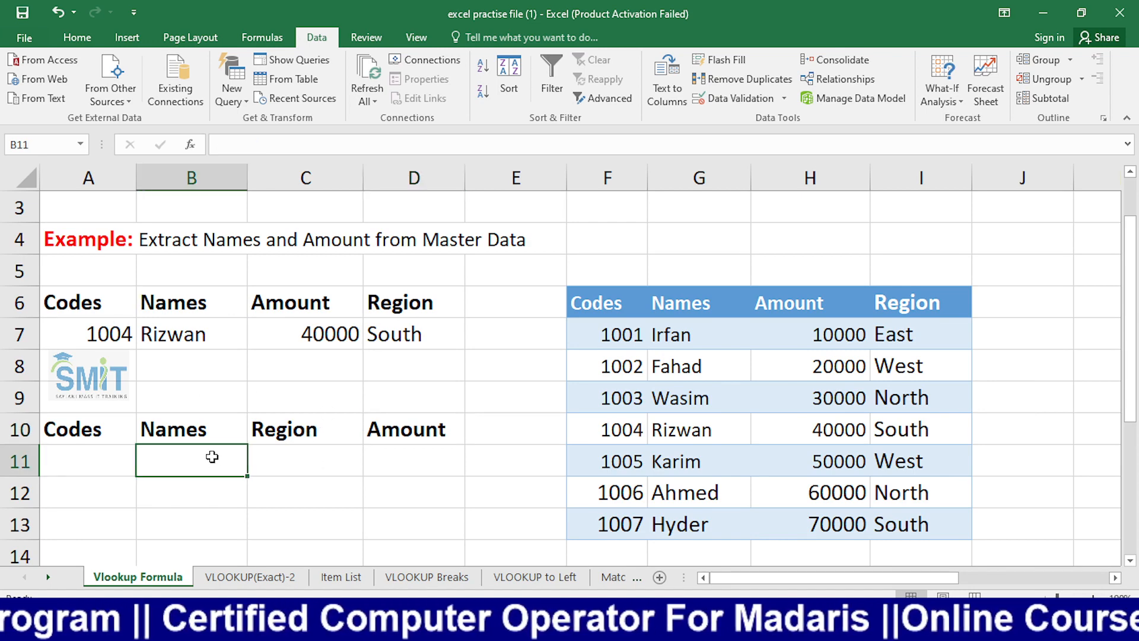
text(=)
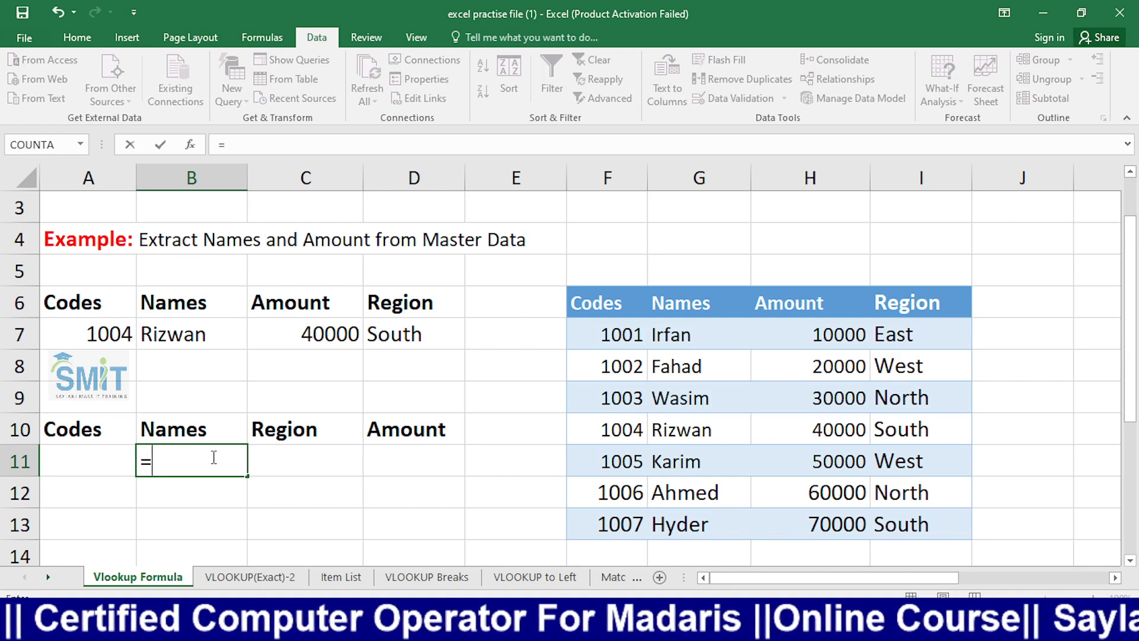
text(vlo)
key(Tab)
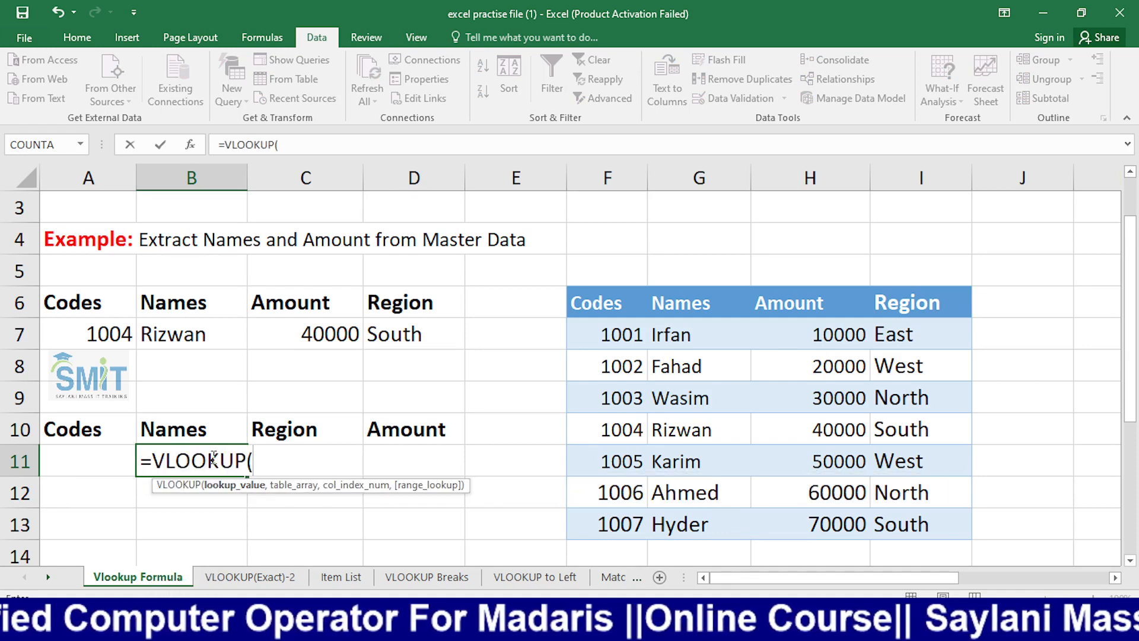
key(Left)
text(,)
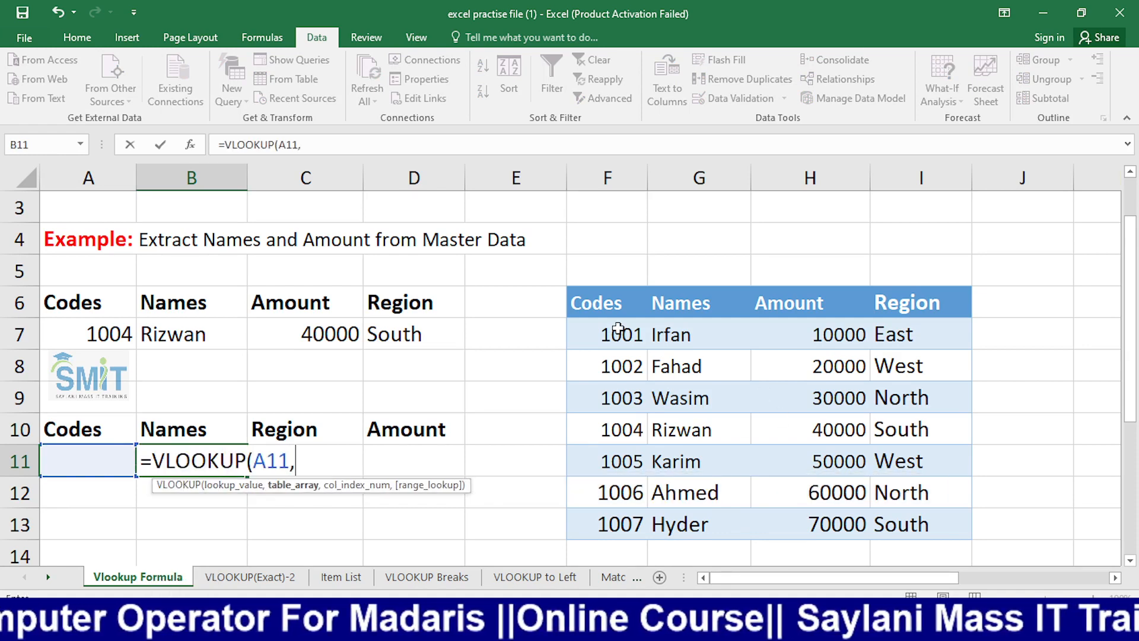
drag(611, 328, 943, 535)
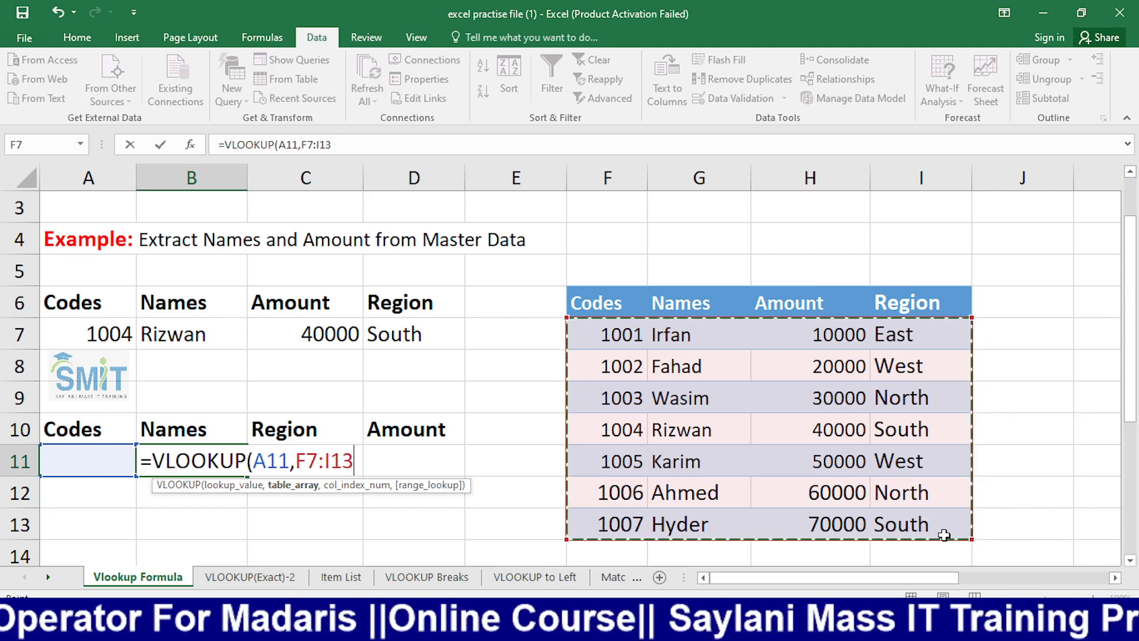
text(,2,)
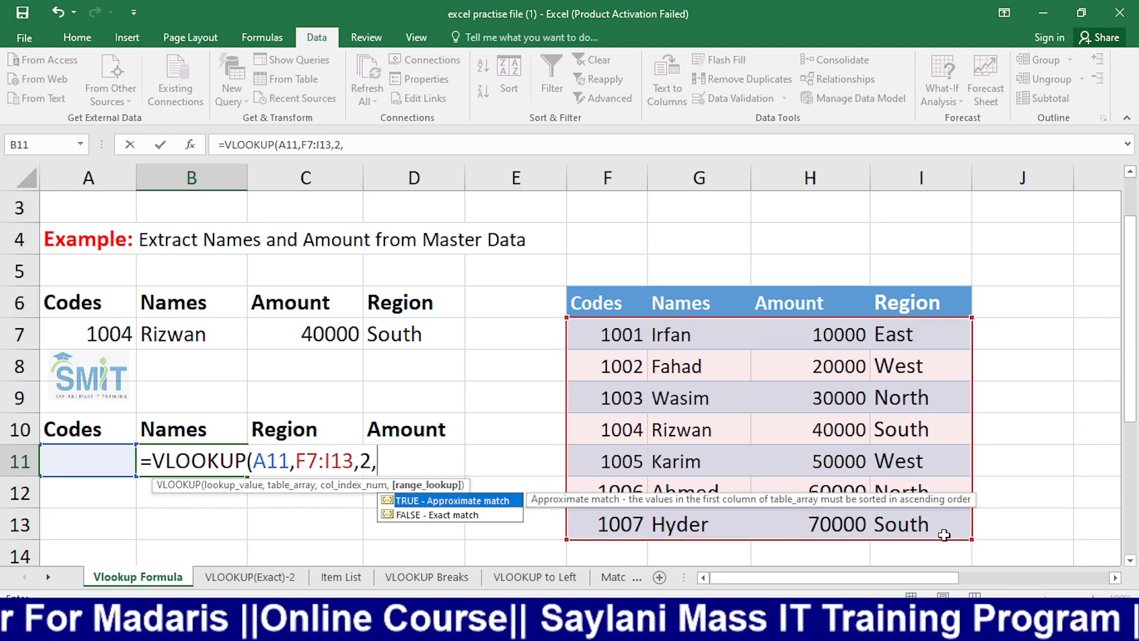
key(Tab)
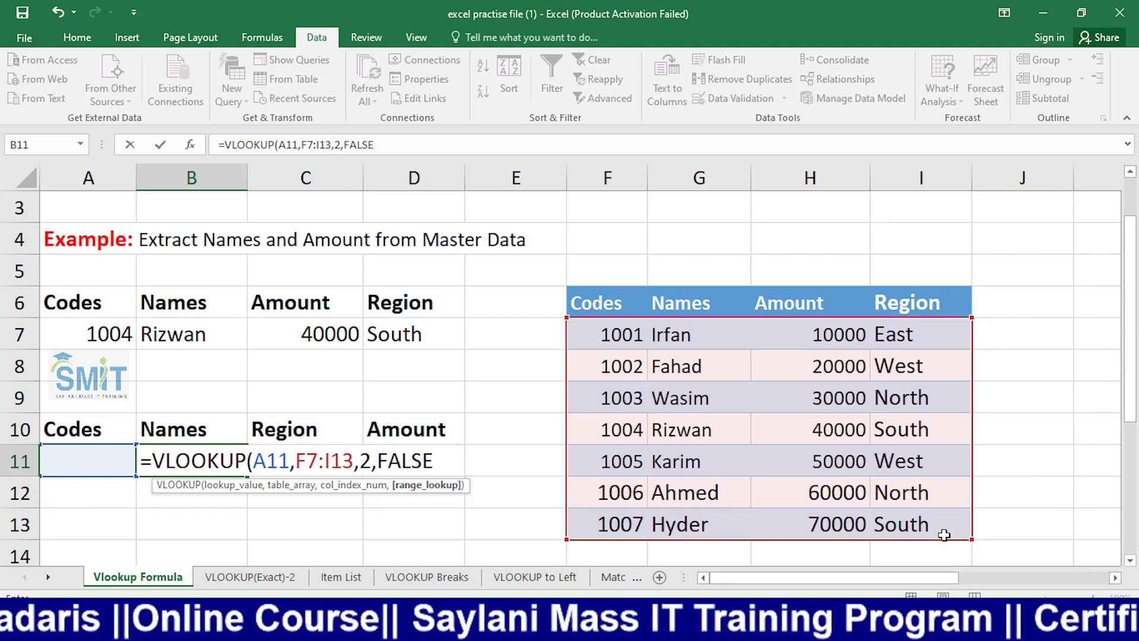
text())
key(Return)
Enter code 1004 in A11 as the lookup value for the second table.
key(Up)
key(Left)
text(1)
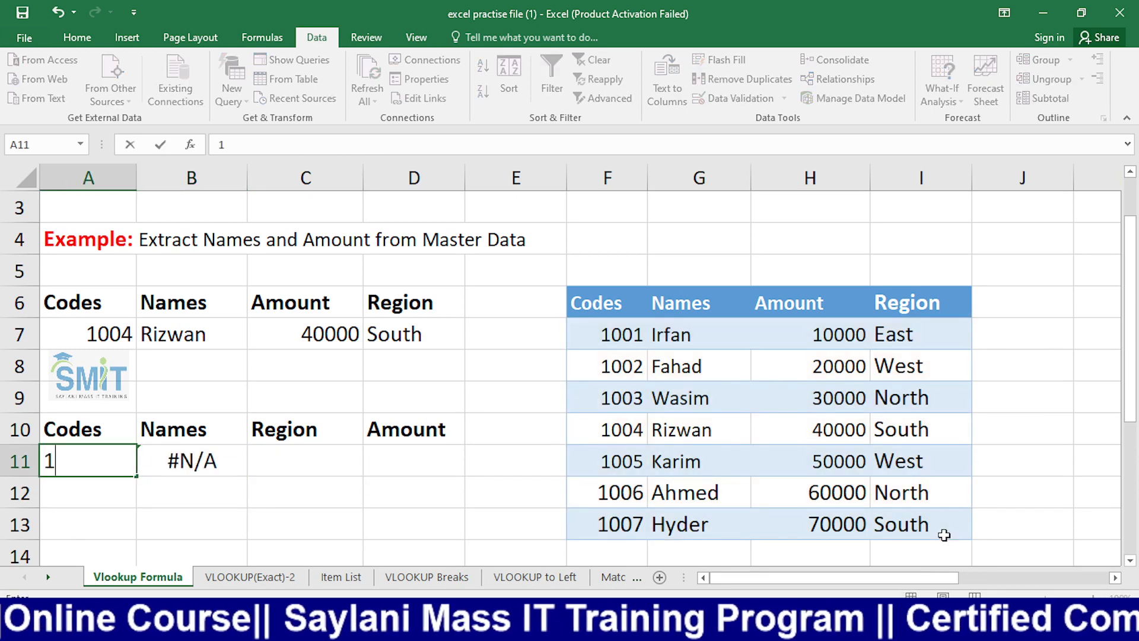
text(004)
key(Return)
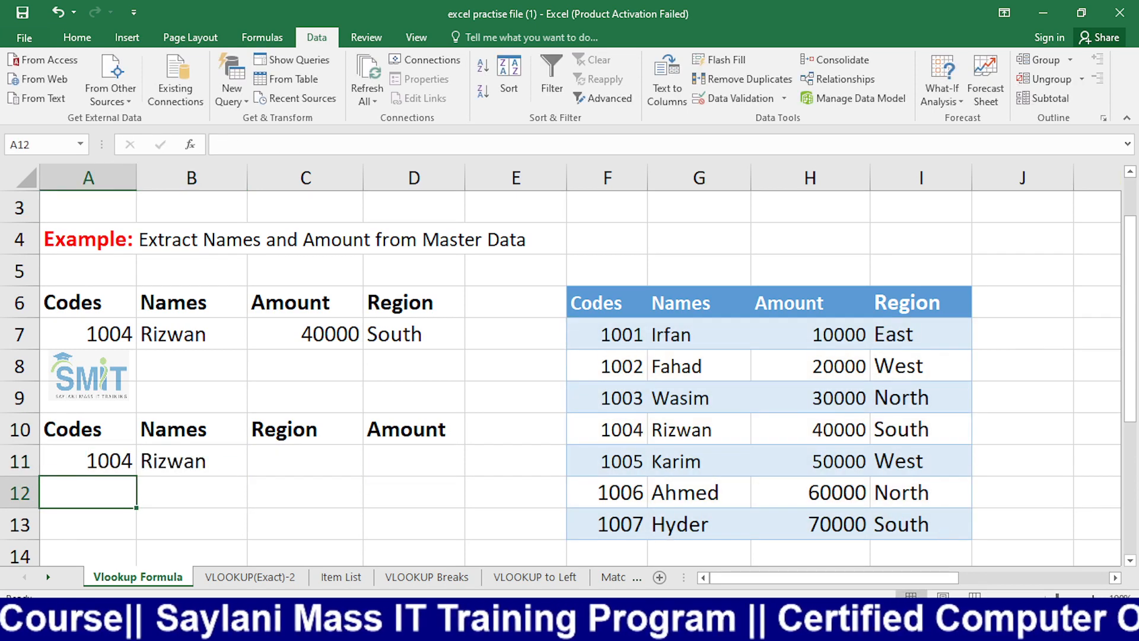
click(199, 459)
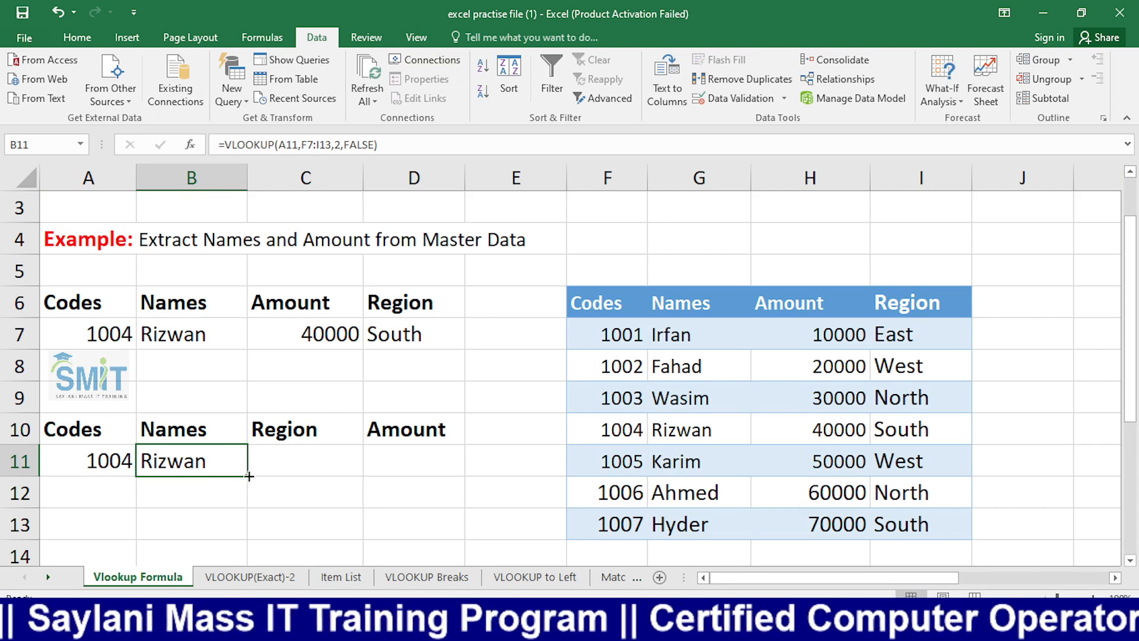
drag(217, 469, 293, 470)
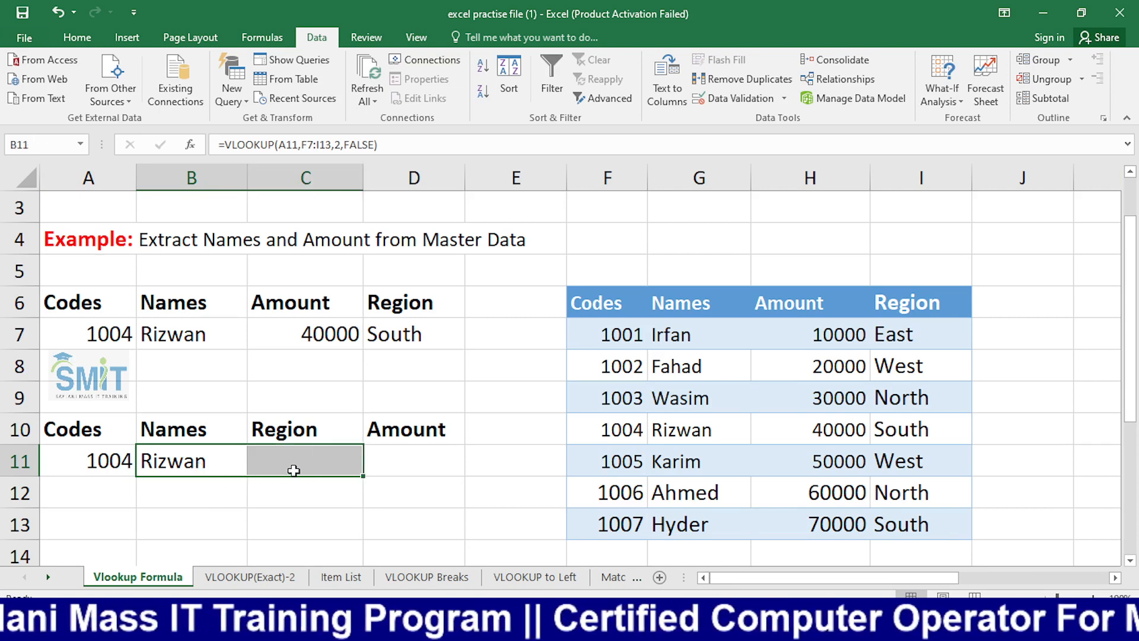
click(184, 462)
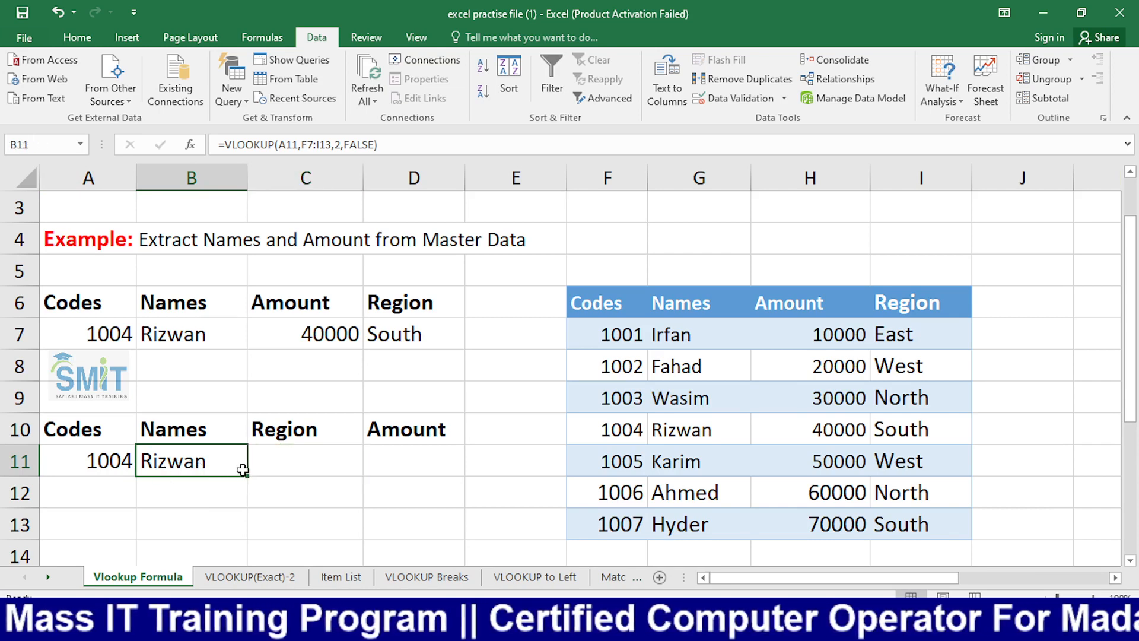
click(339, 462)
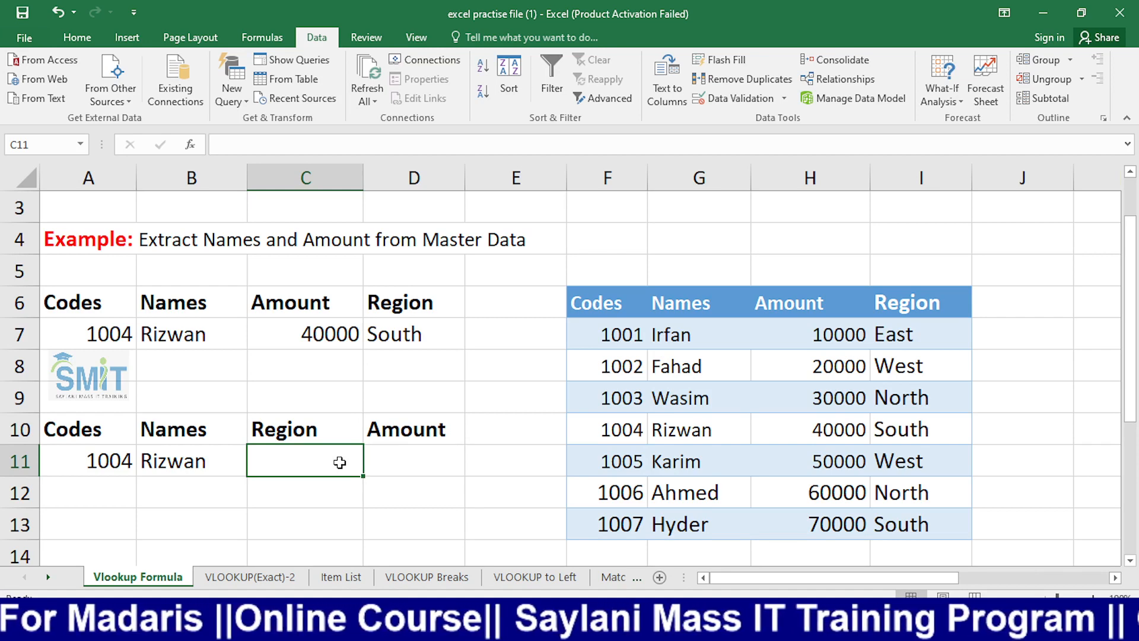
drag(217, 474, 310, 468)
click(293, 496)
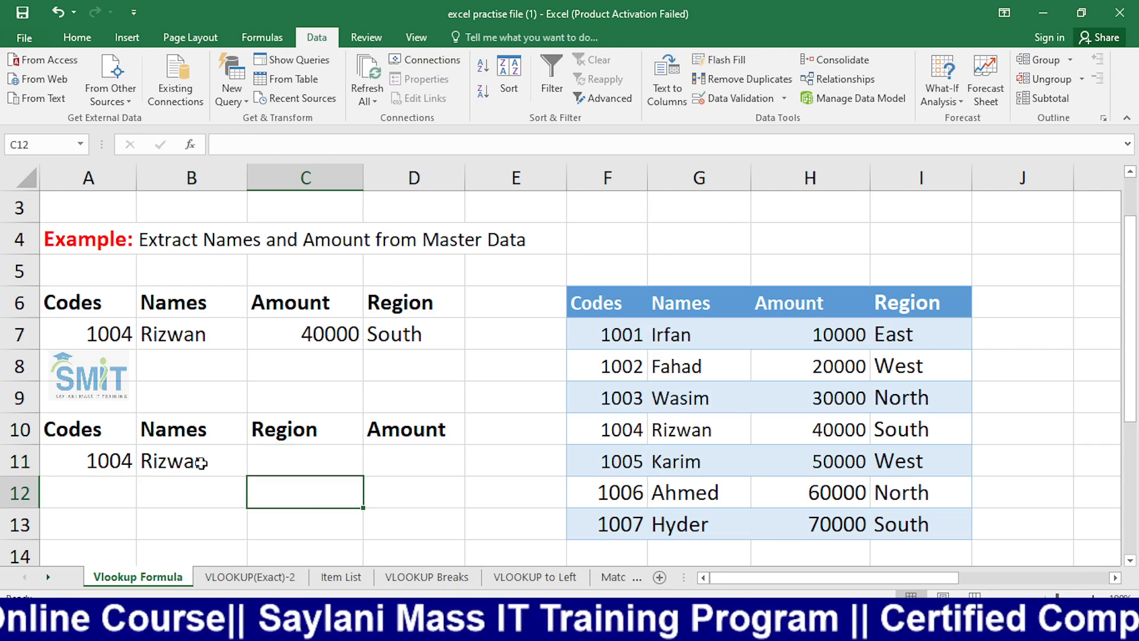
click(202, 463)
click(292, 461)
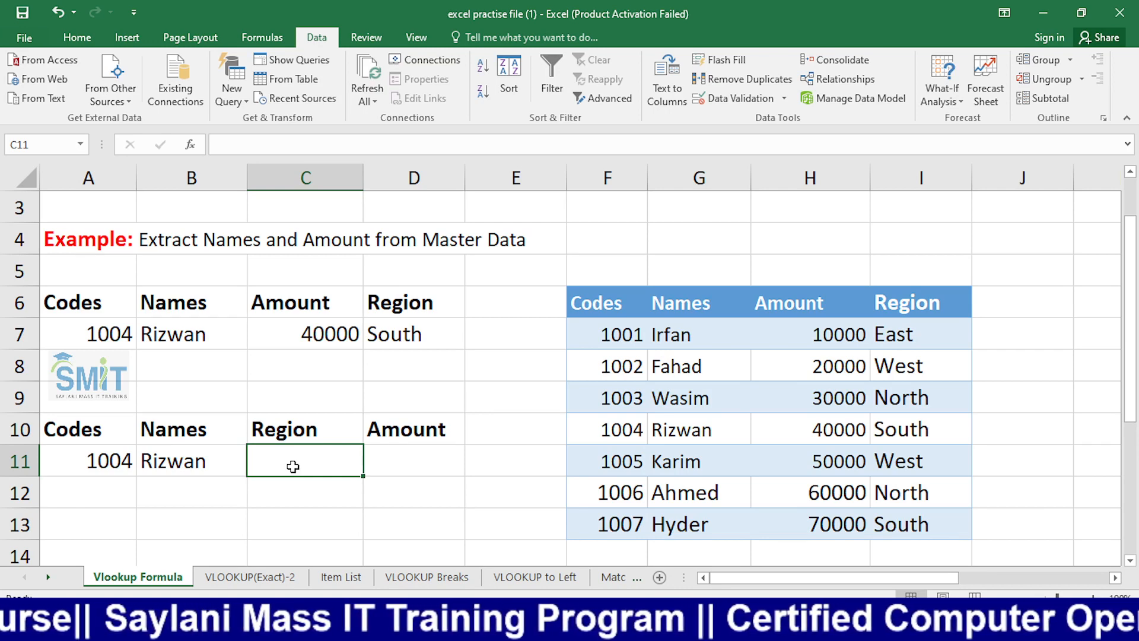
Fill the B11 VLOOKUP formula across into C11:D11 under the Region and Amount headers.
click(233, 474)
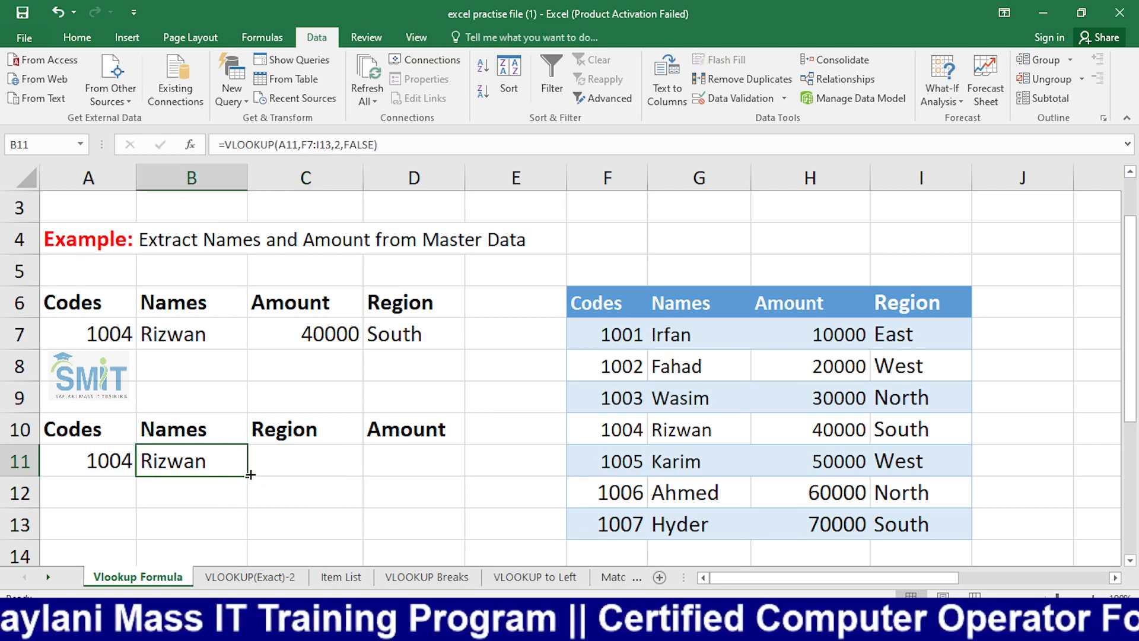
drag(249, 474, 466, 475)
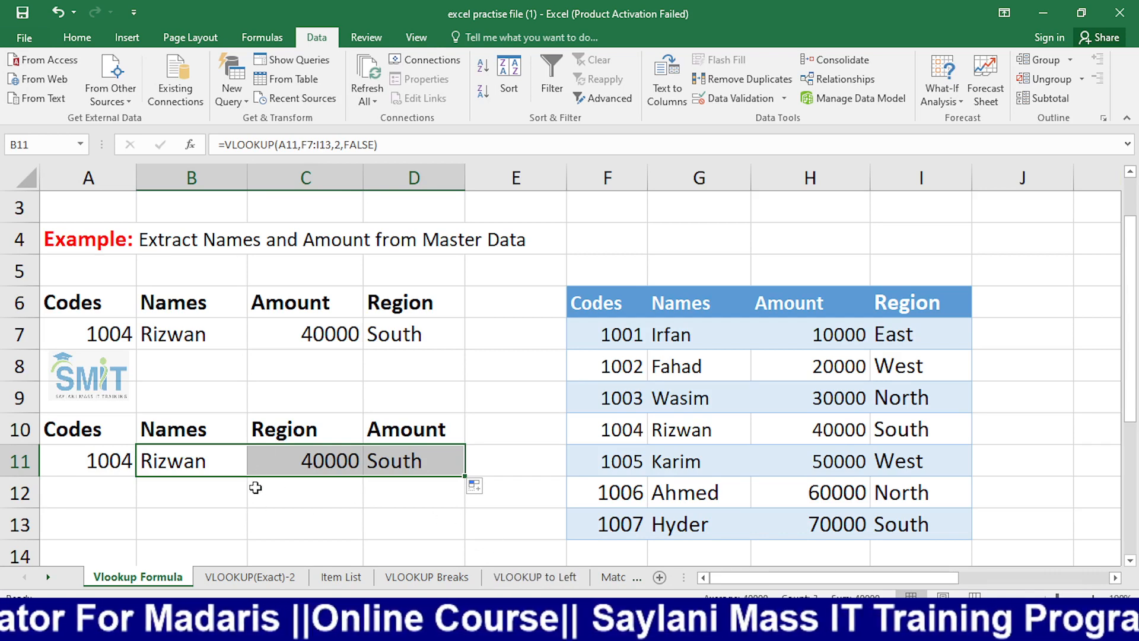
click(237, 494)
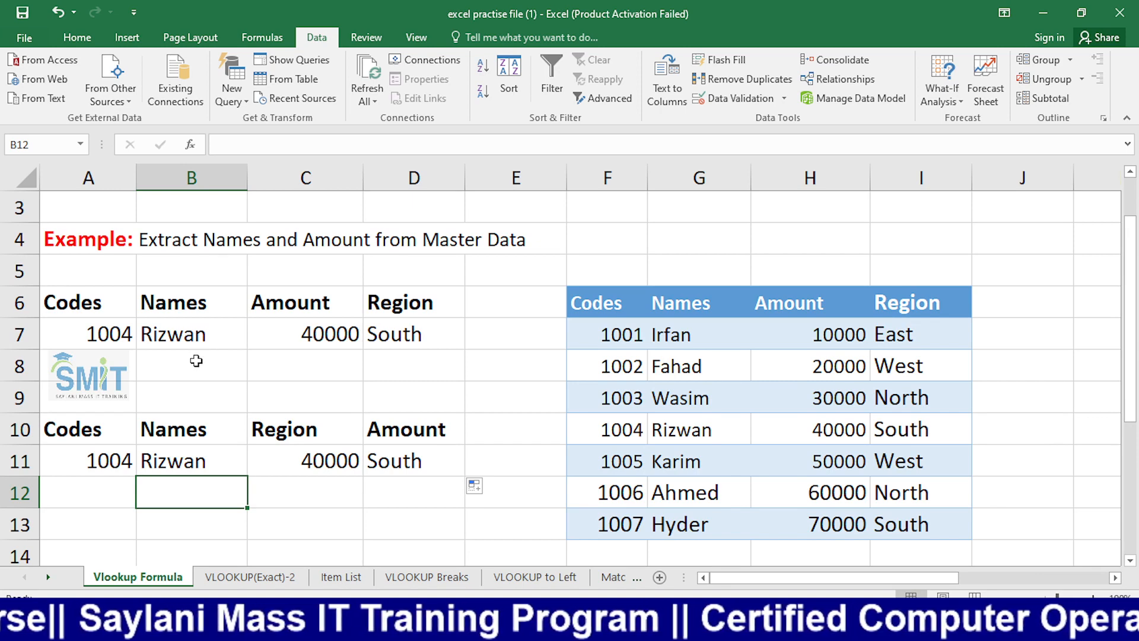
Make the lookup value in the B7 VLOOKUP formula an absolute reference, $A$7.
click(199, 335)
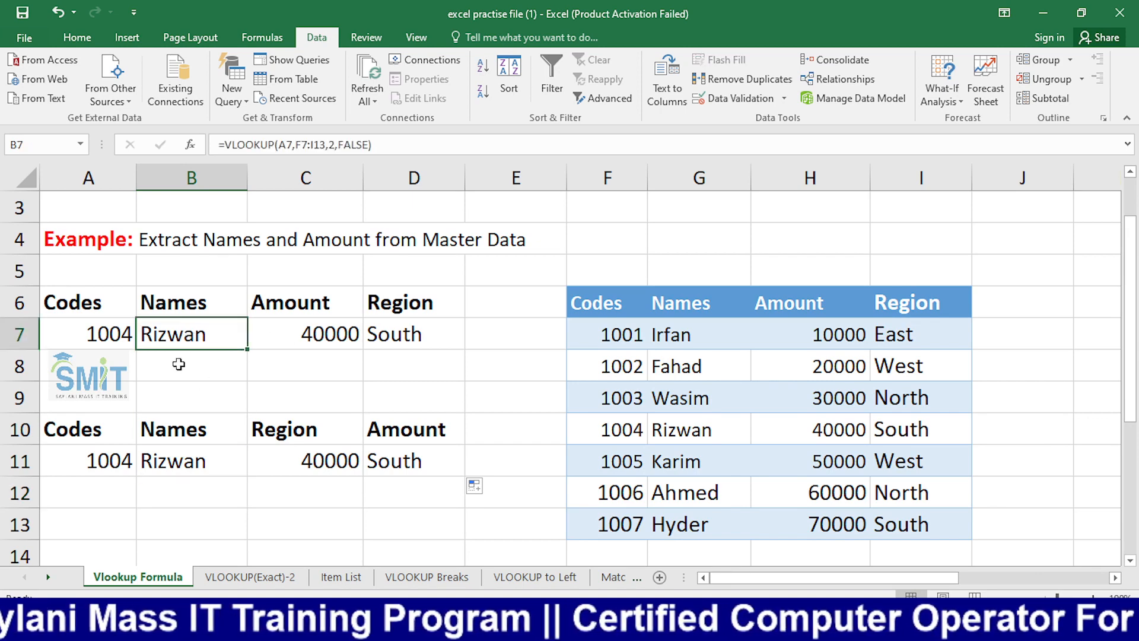
double_click(199, 329)
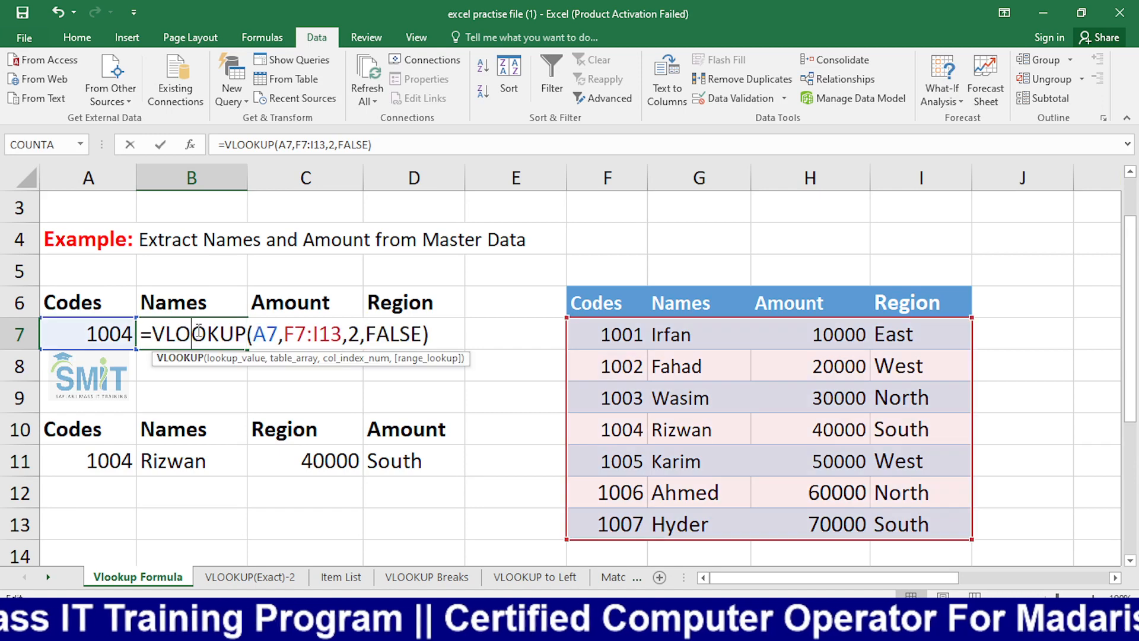
click(267, 333)
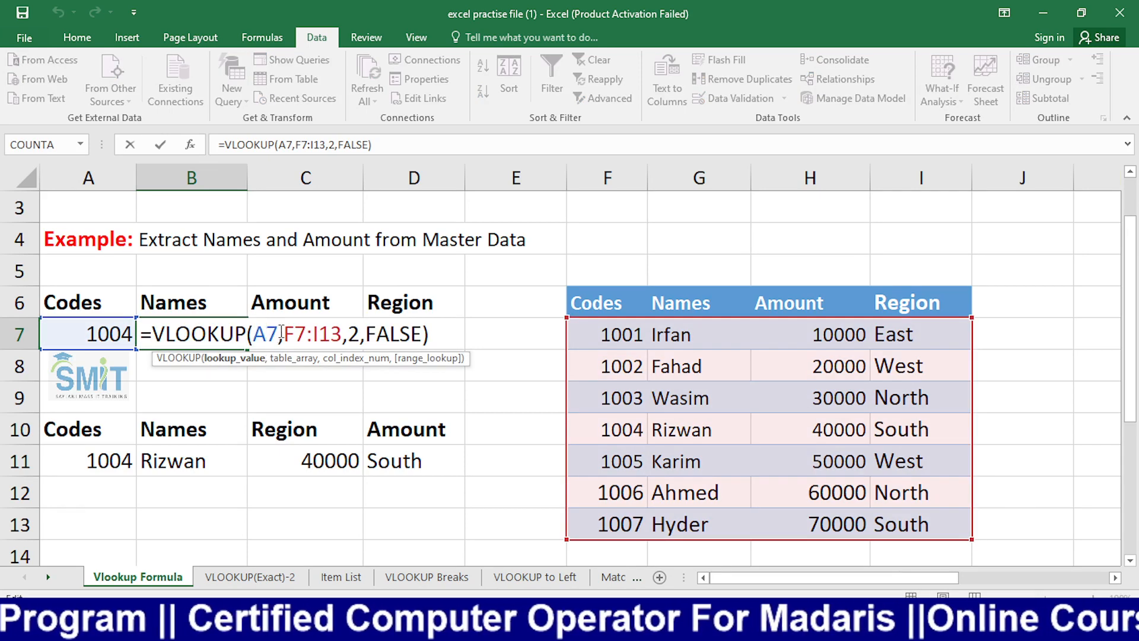
drag(281, 332, 253, 334)
key(F4)
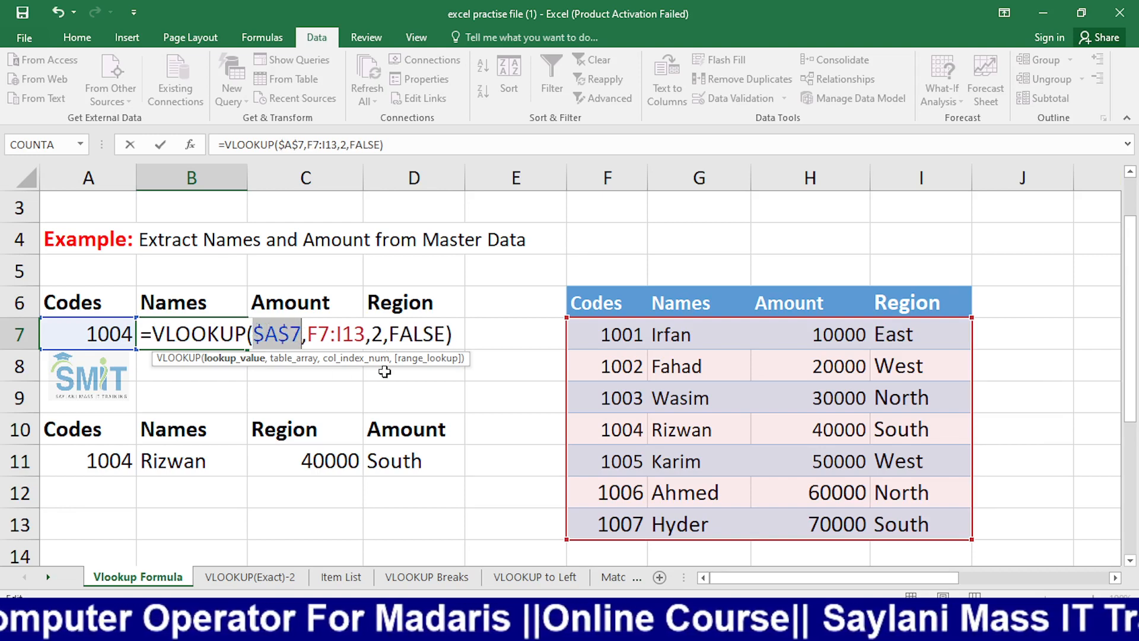
key(Return)
click(219, 329)
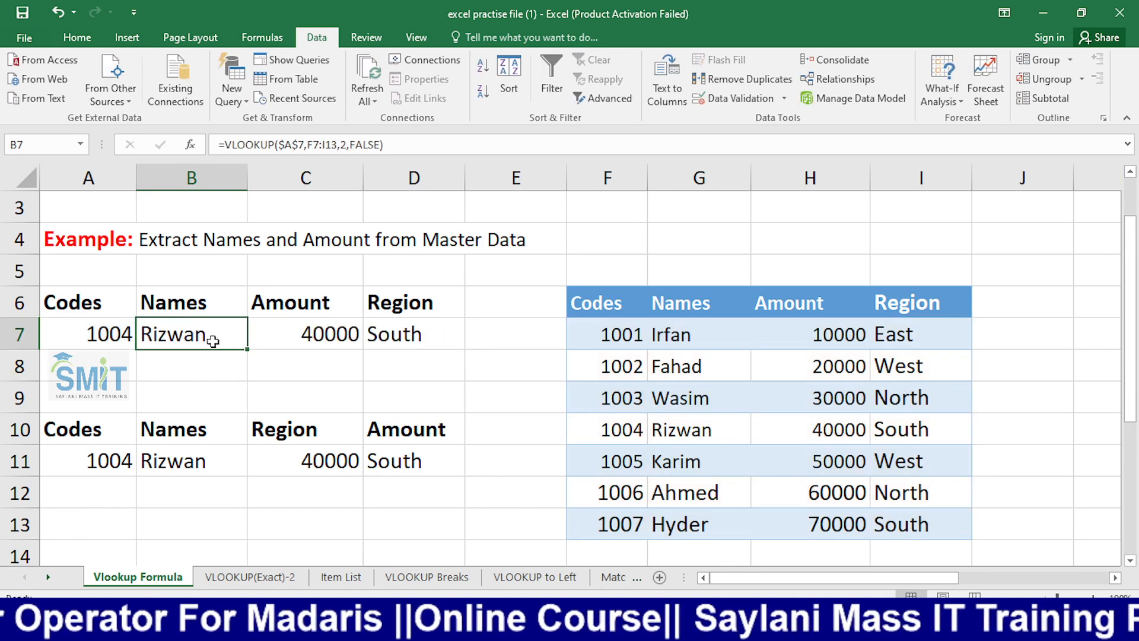
drag(236, 334, 403, 324)
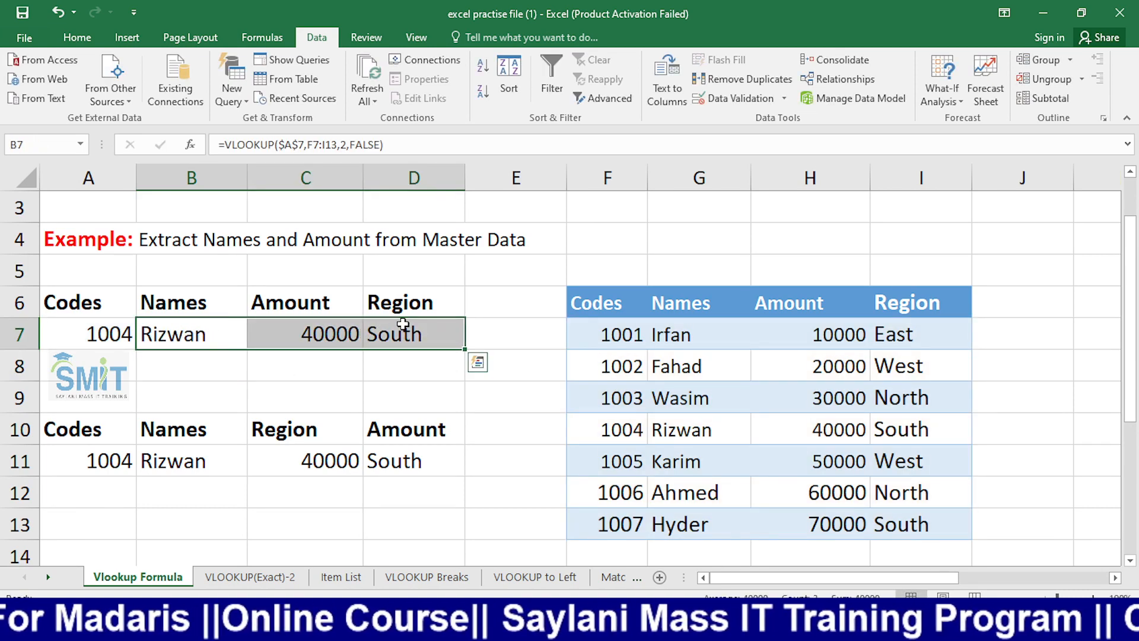
click(256, 362)
double_click(225, 331)
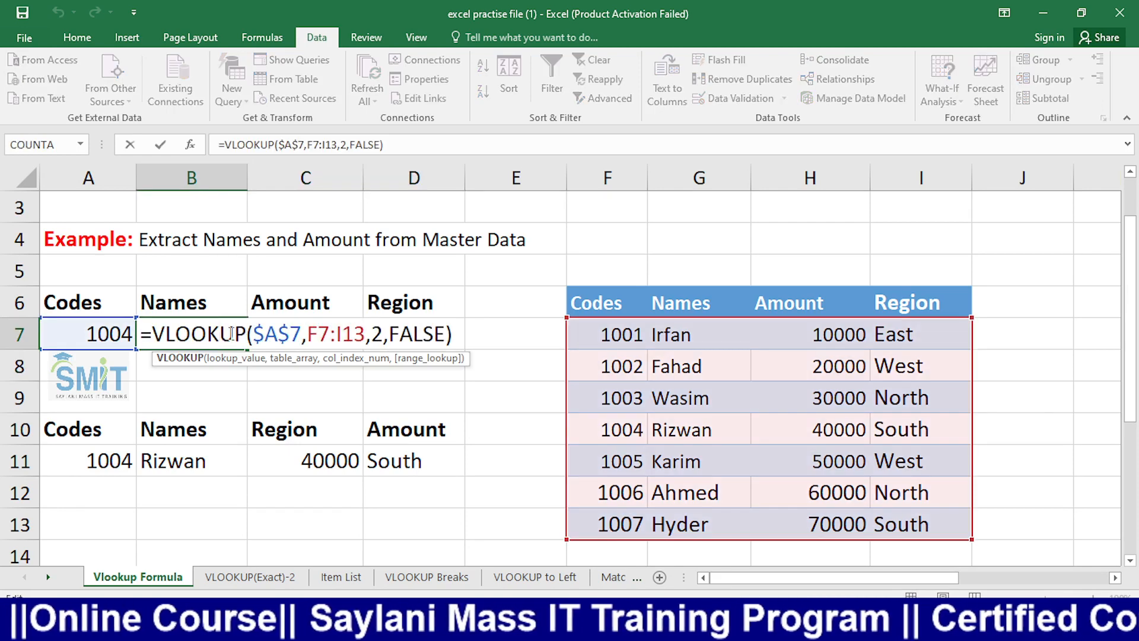
key(Escape)
Clear the amount and region formulas in C7:D7, and inspect the B7 formula without changing it.
drag(338, 326, 450, 353)
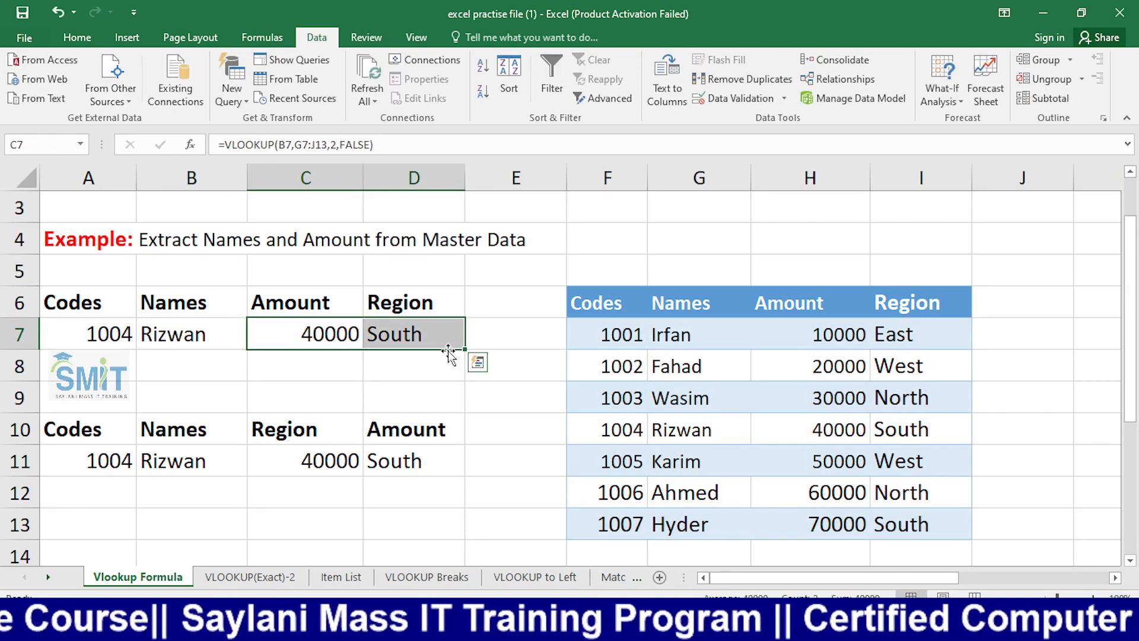
key(Delete)
drag(504, 397, 427, 396)
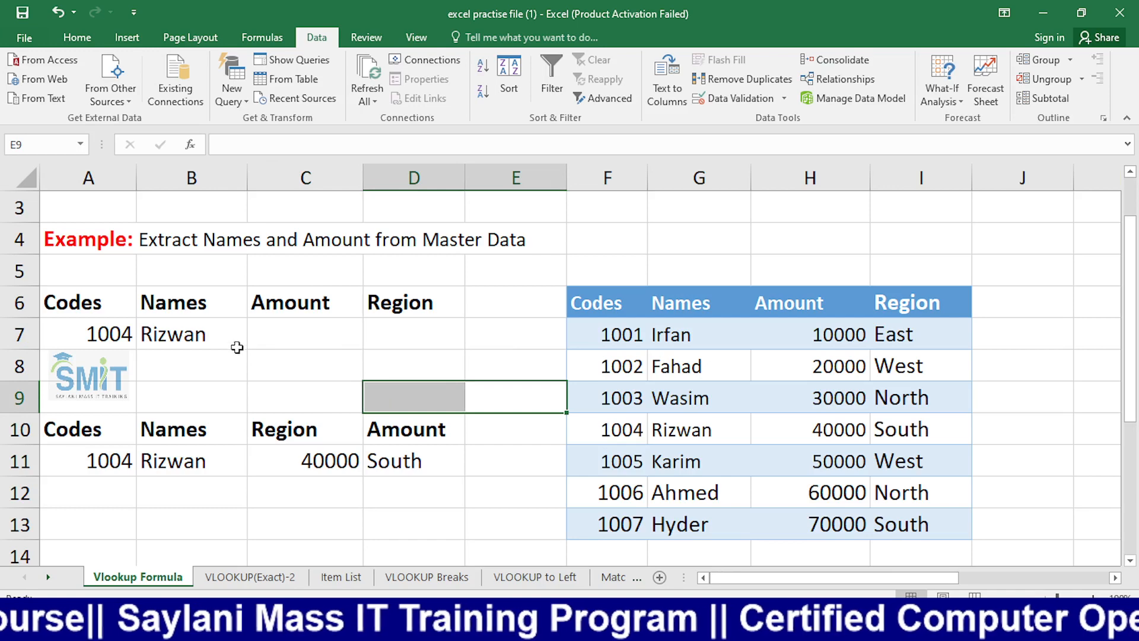
double_click(194, 341)
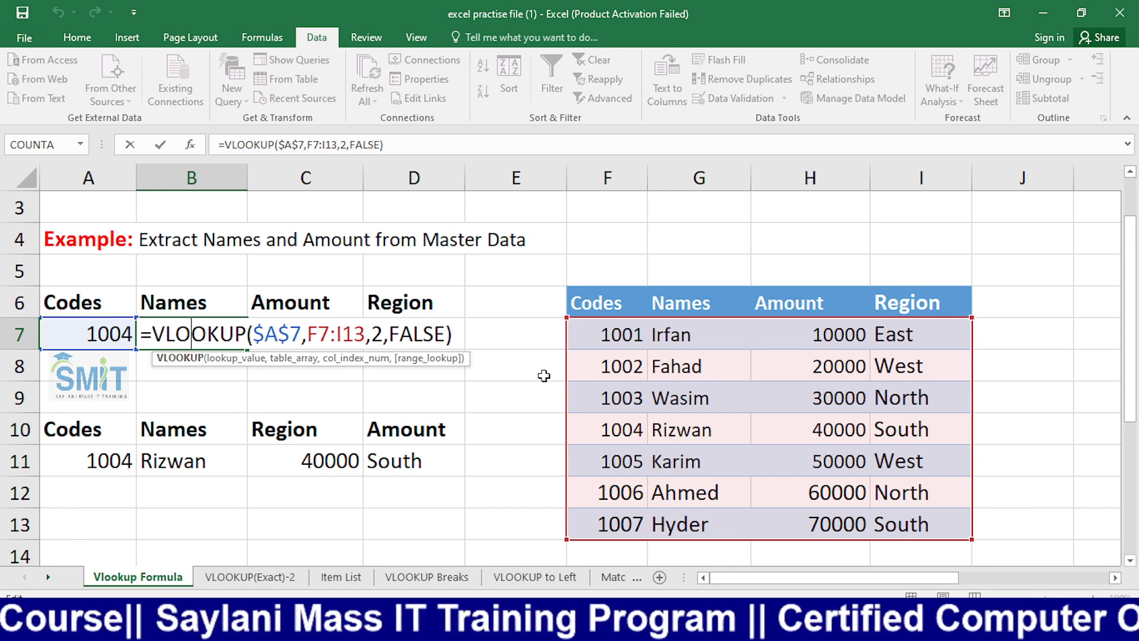
key(ctrl+Return)
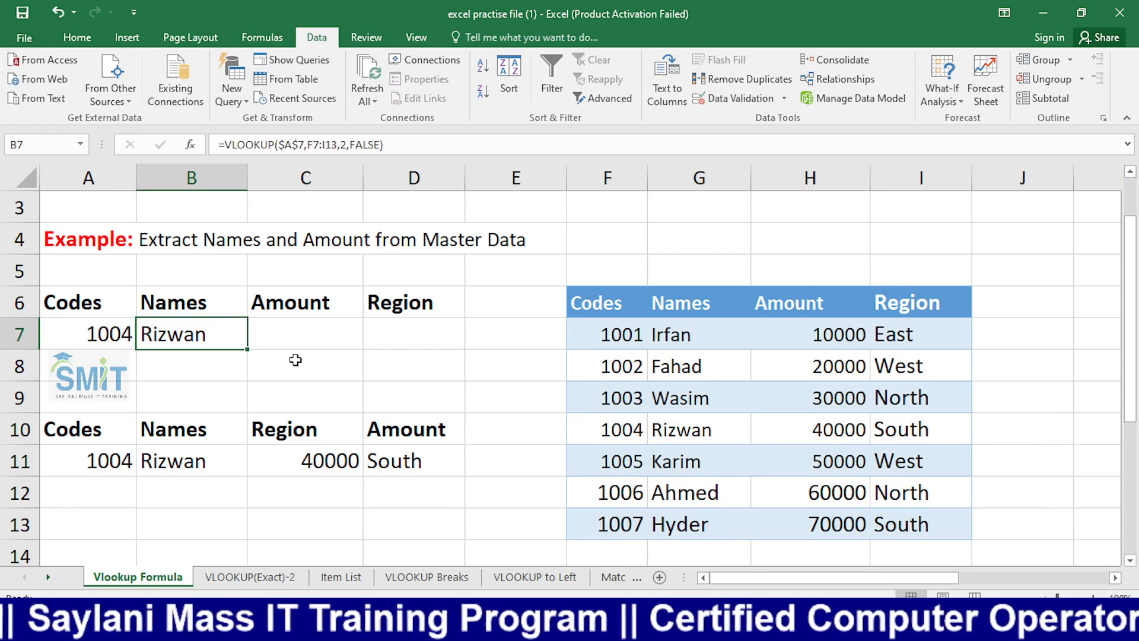
Fill the B7 VLOOKUP formula across into C7:D7 and inspect the lookup value and table array references in the copies.
drag(248, 353, 466, 335)
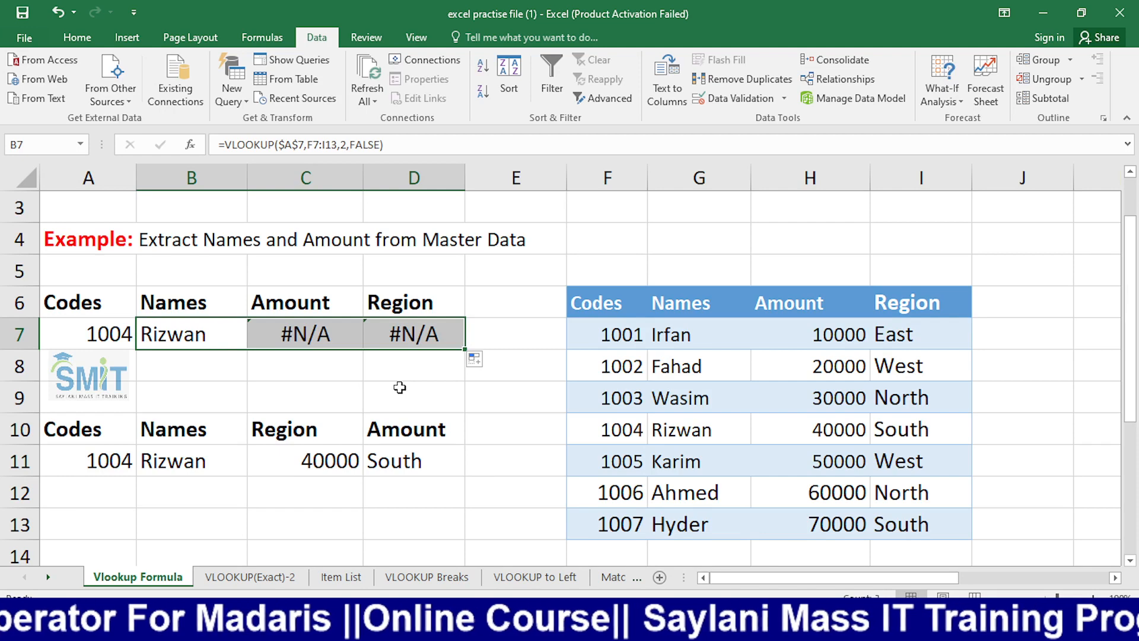
double_click(279, 330)
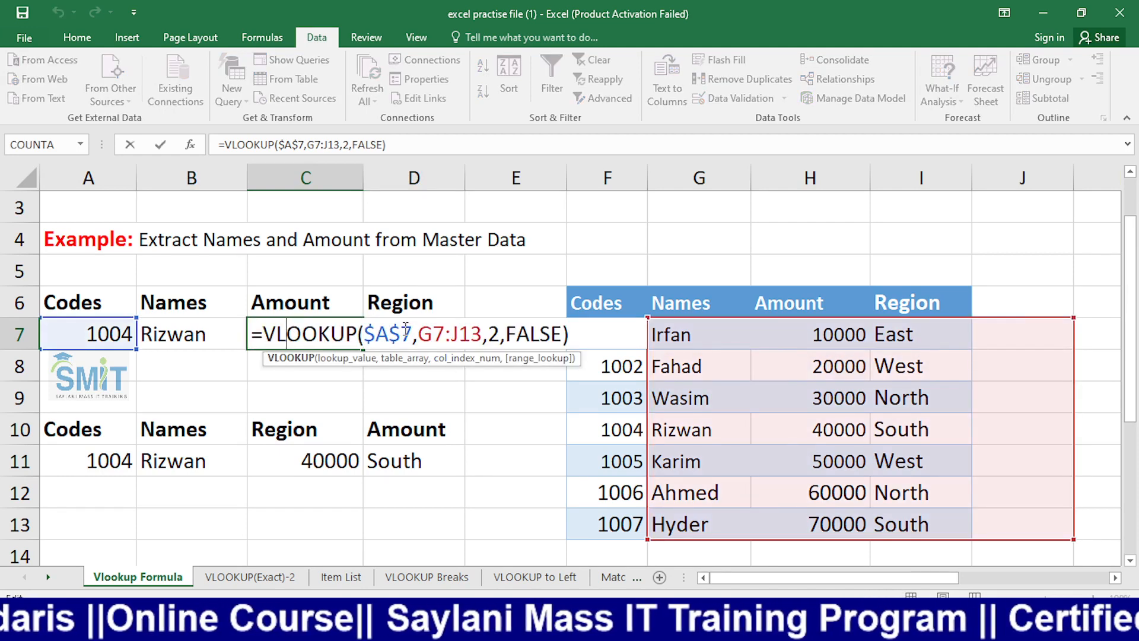
drag(411, 332, 364, 332)
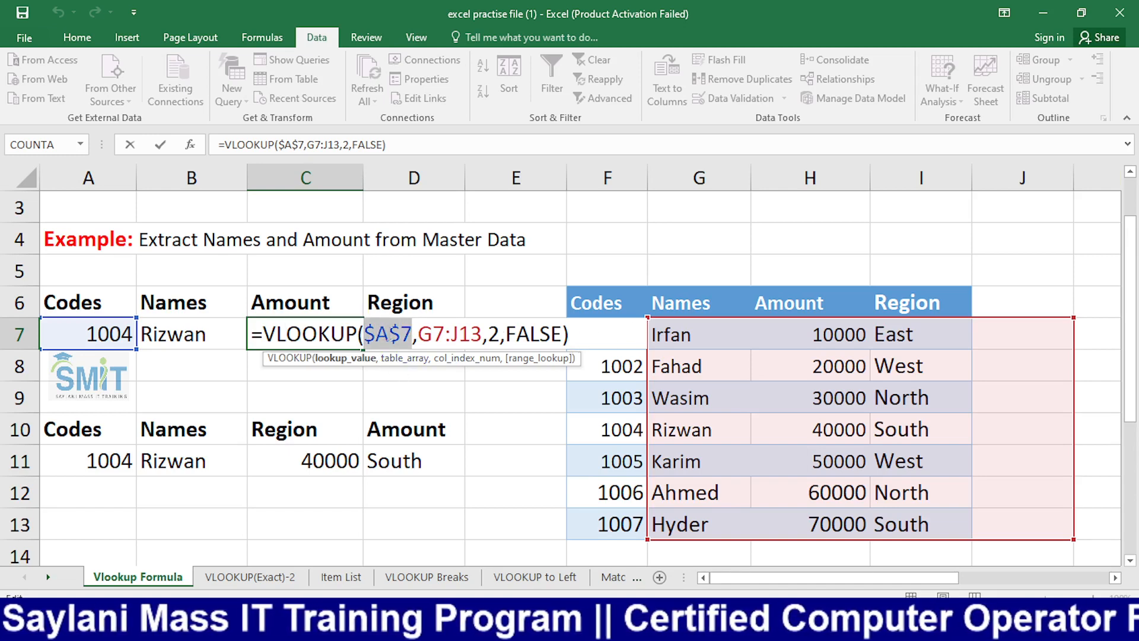
click(405, 359)
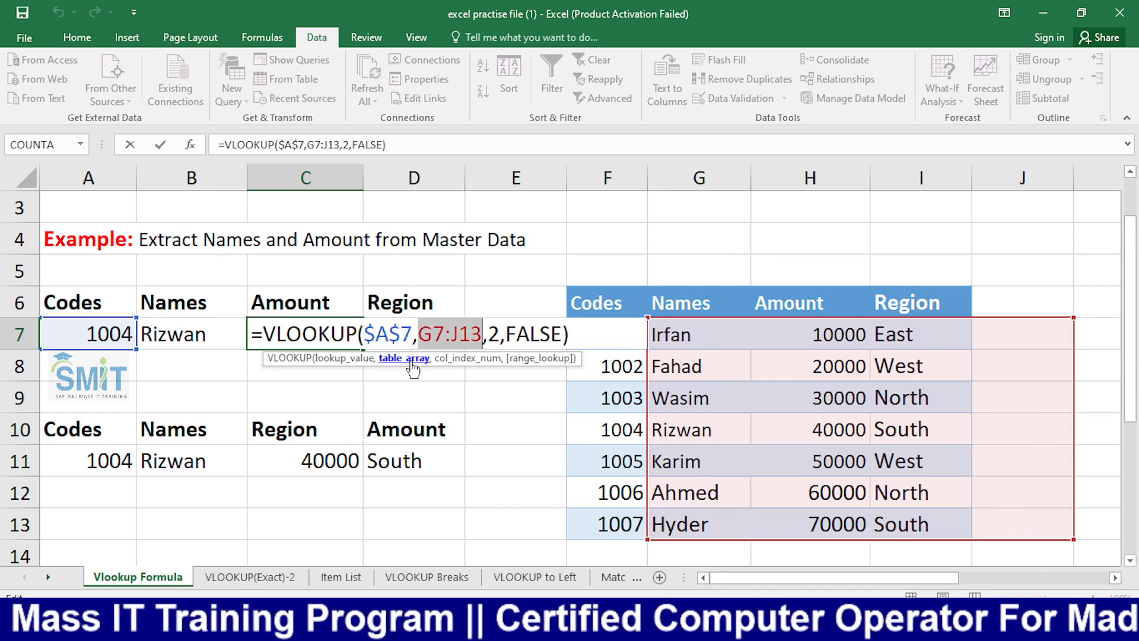
click(346, 358)
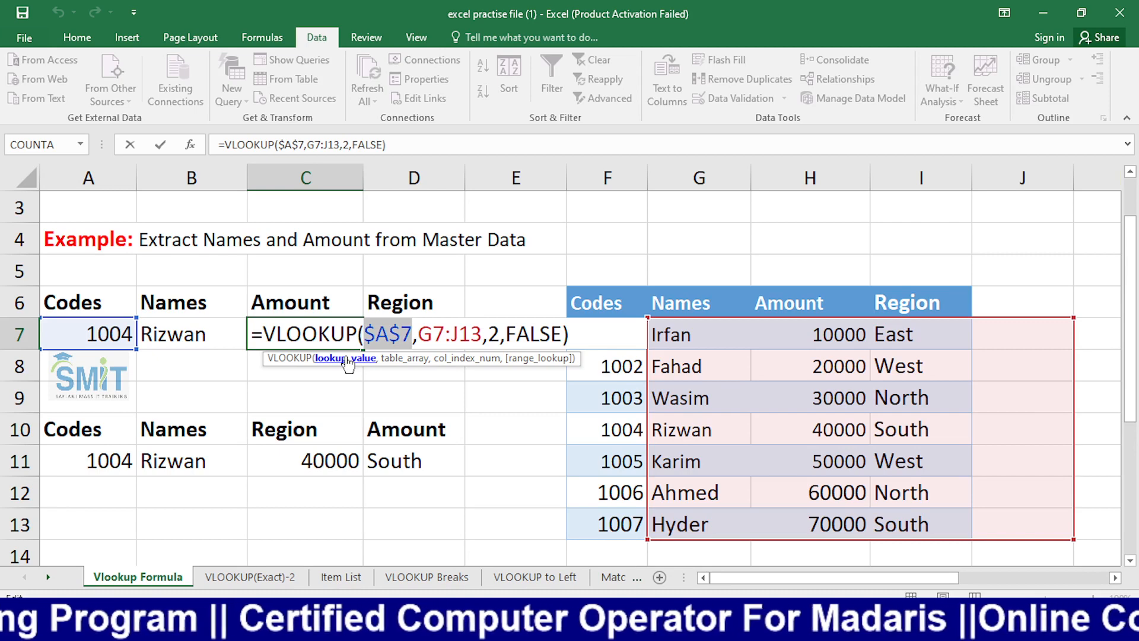
click(409, 359)
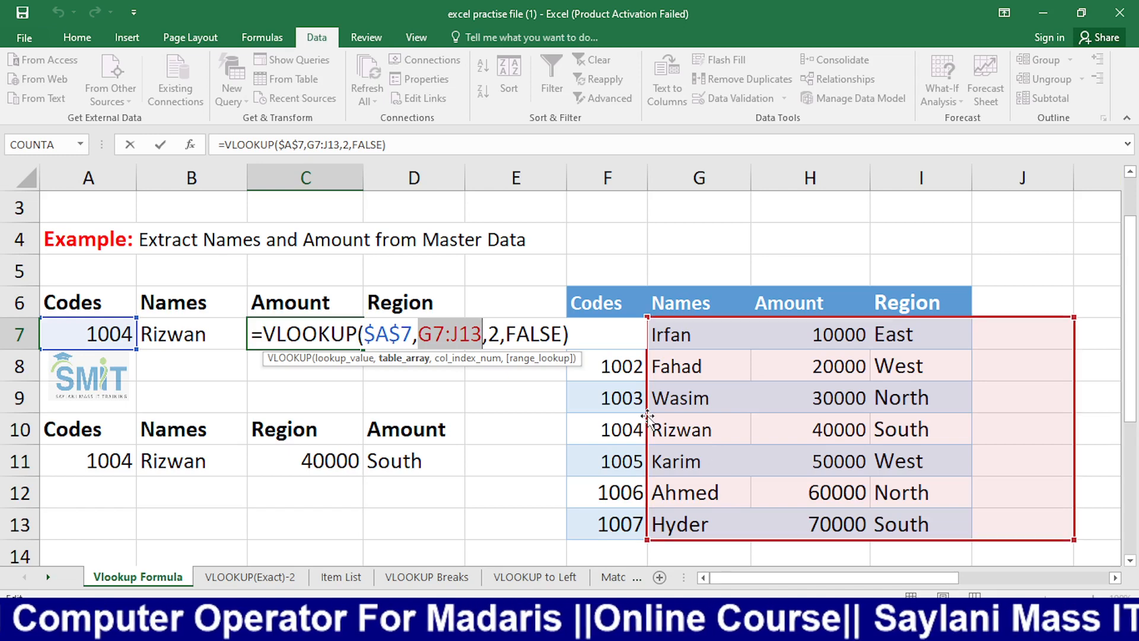
key(ctrl+Return)
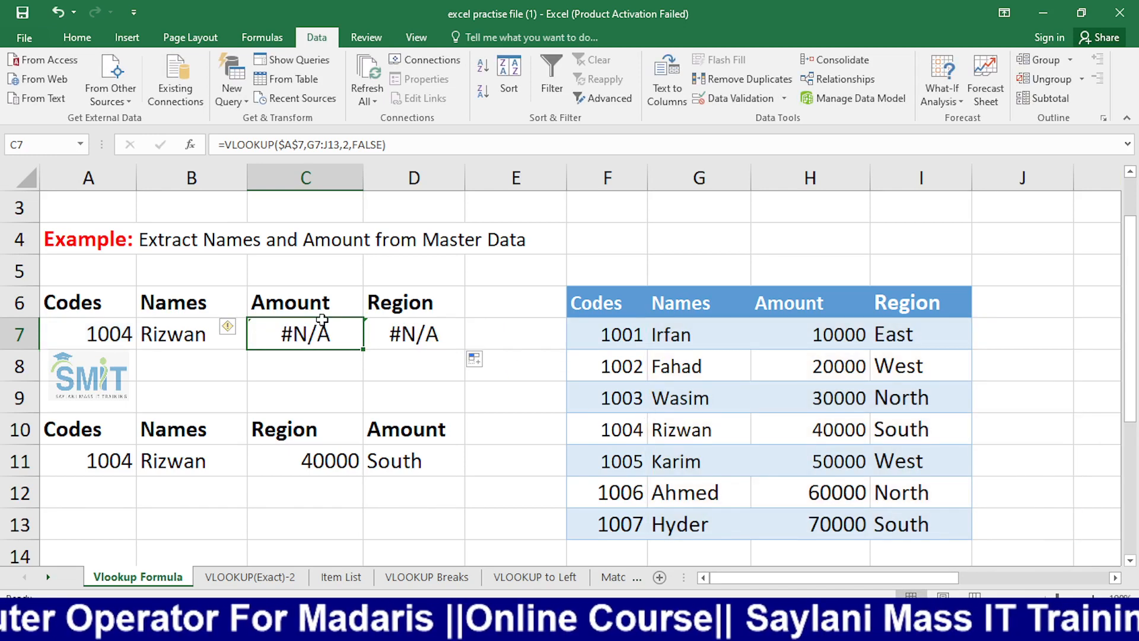
click(396, 332)
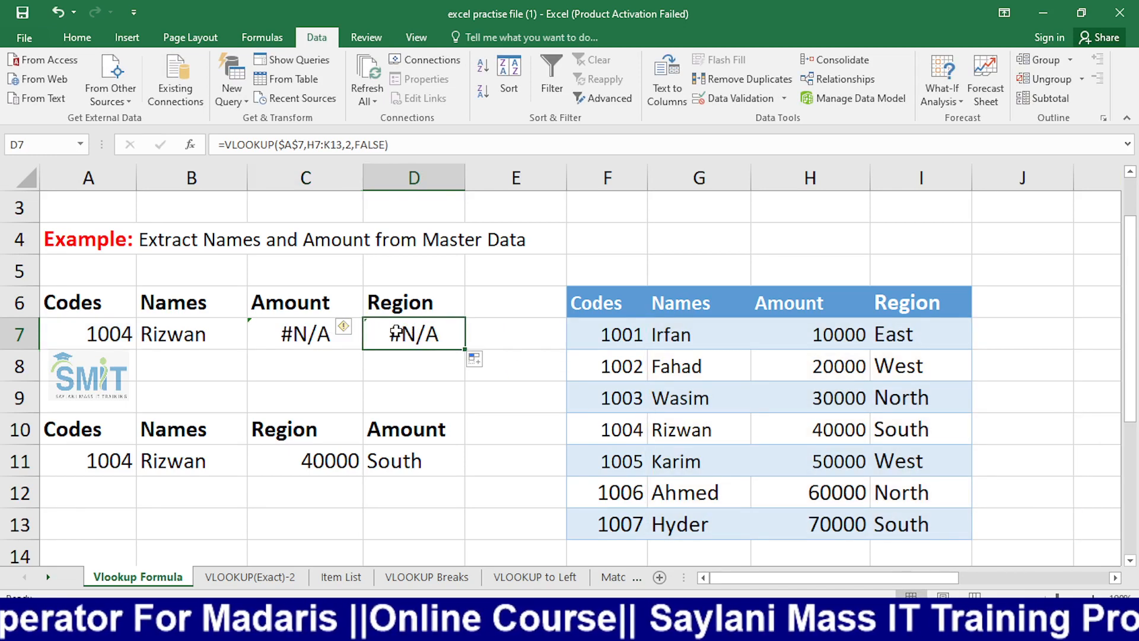
click(323, 334)
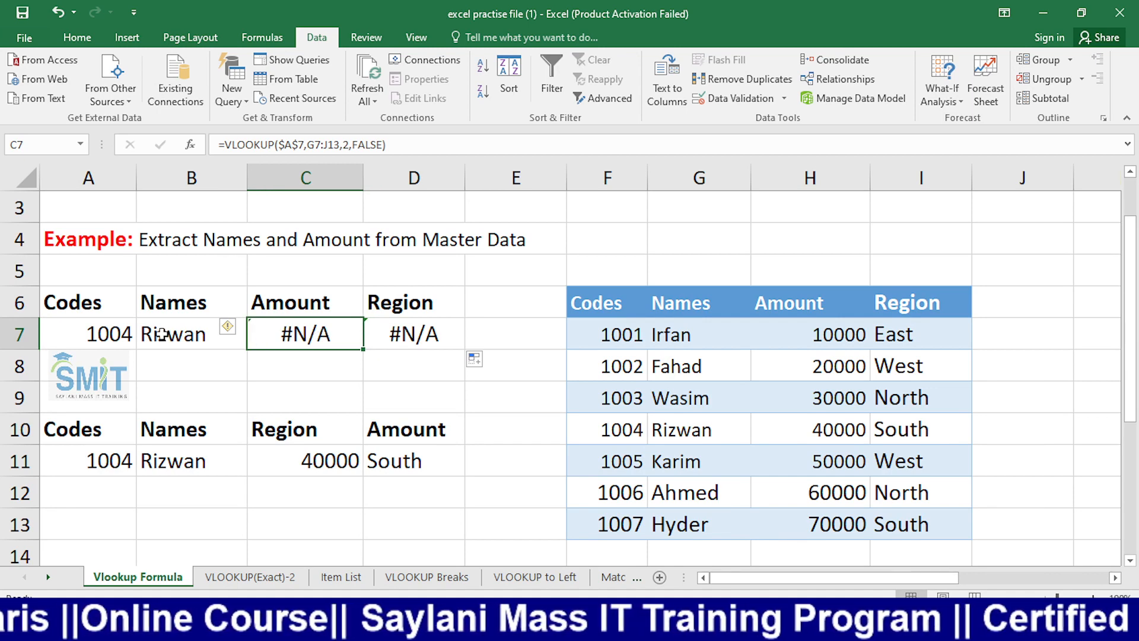
click(344, 391)
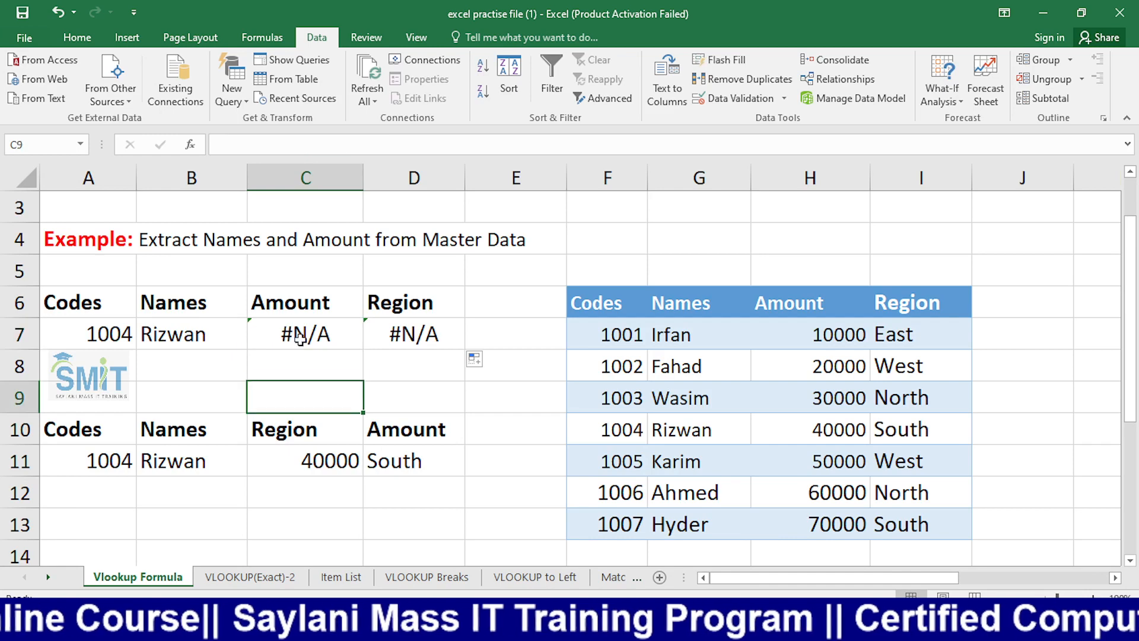
Clear the filled formulas from C7:D7 under the Amount and Region headers.
click(302, 333)
drag(303, 333, 455, 322)
key(Delete)
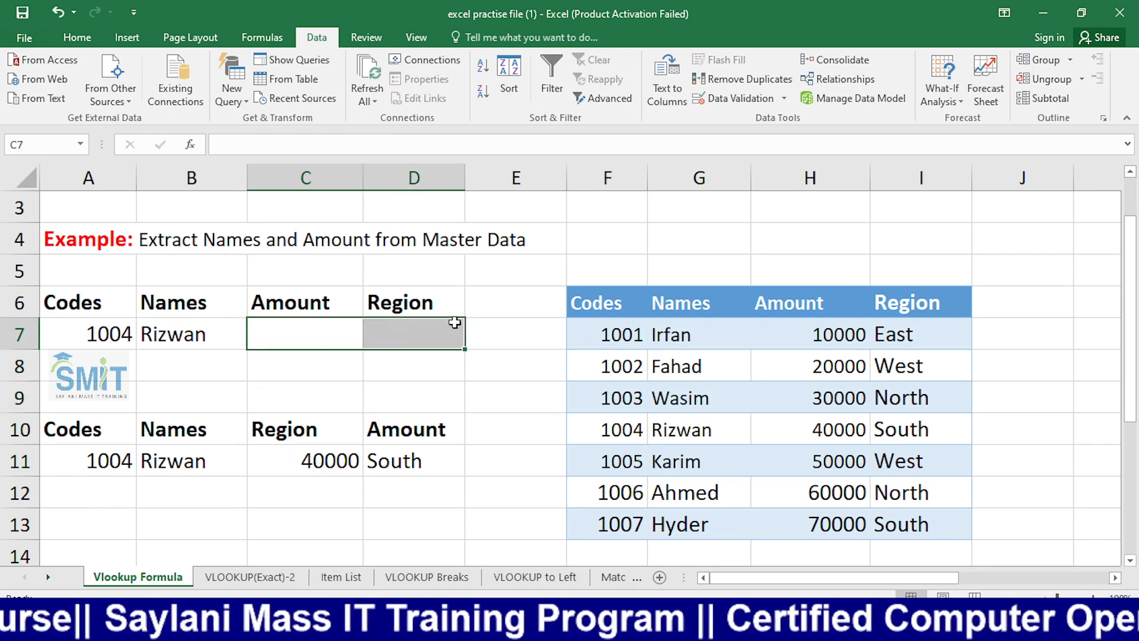
Make the table array in the B7 VLOOKUP formula an absolute reference, $F$7:$I$13.
click(191, 333)
double_click(191, 332)
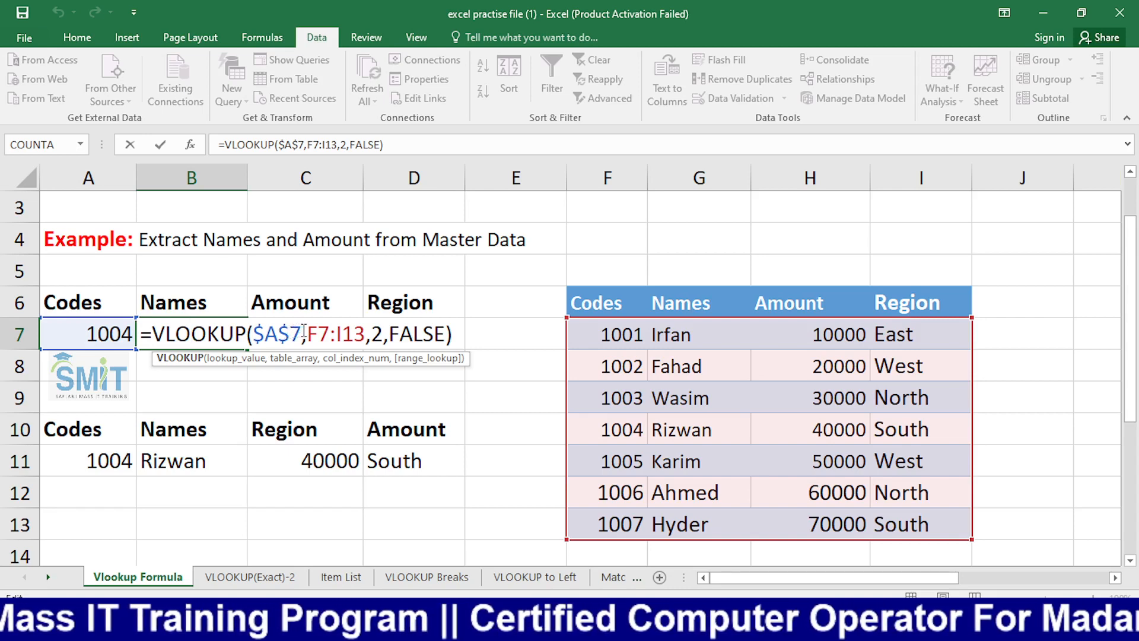
drag(301, 333, 265, 334)
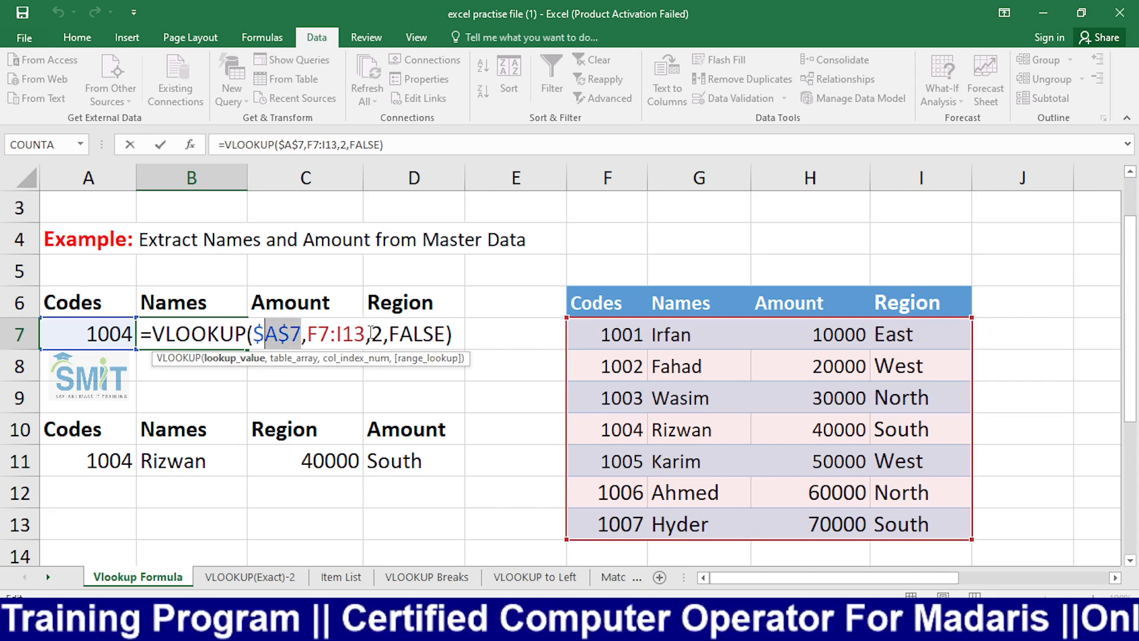
drag(364, 334, 306, 334)
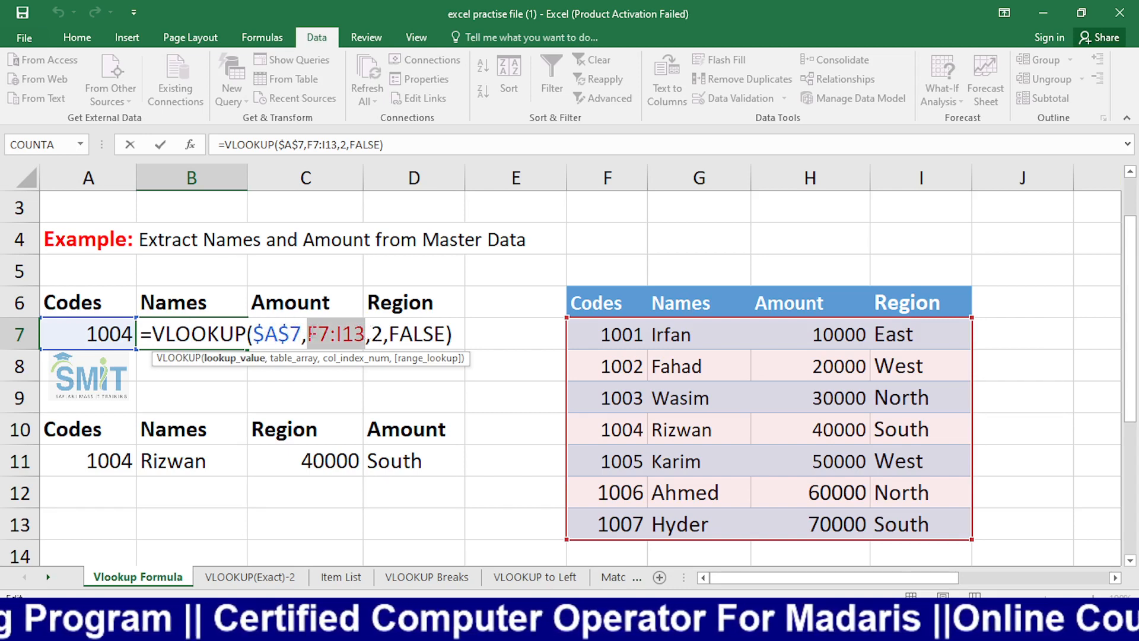
key(F4)
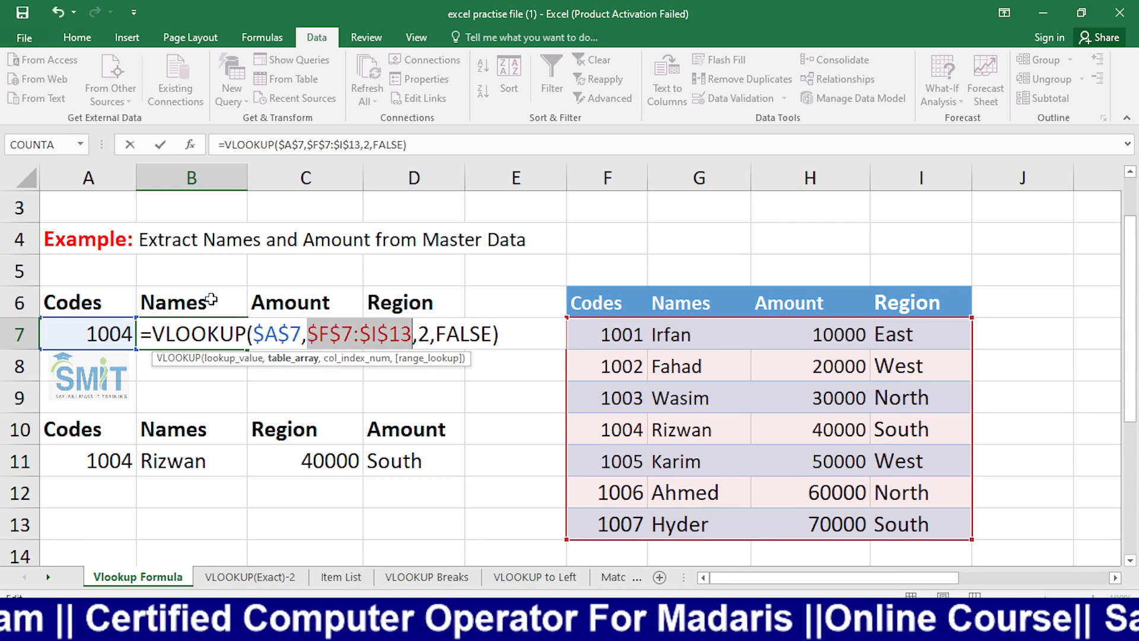
key(Return)
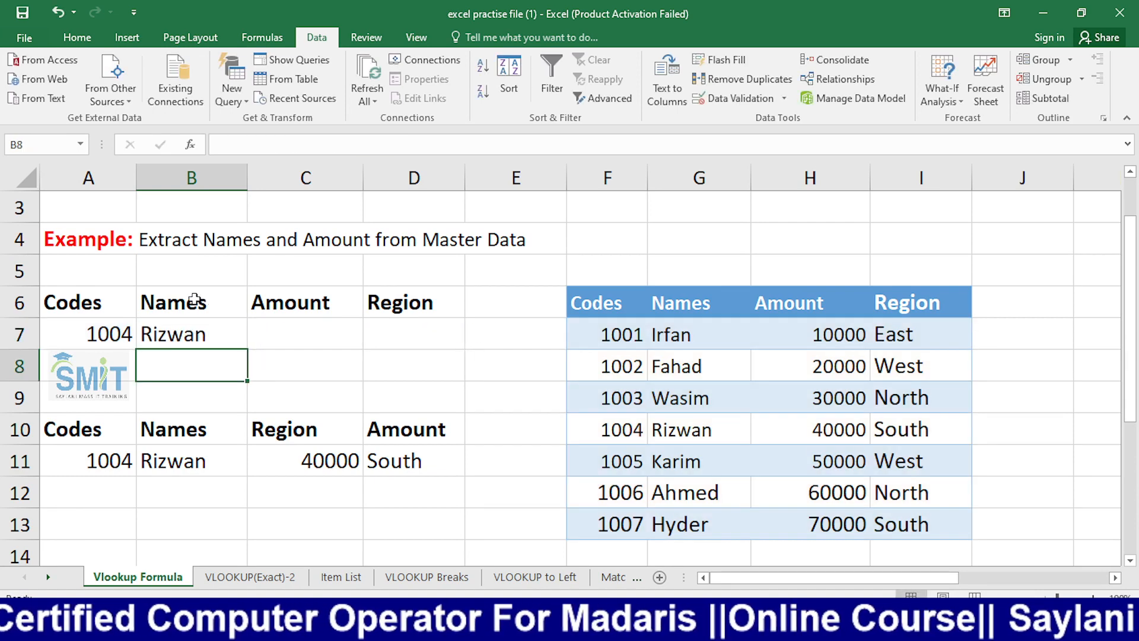
Check the B7 formula and fill it across into C7:D7 with both the lookup value and table array locked.
click(215, 337)
drag(280, 333, 406, 319)
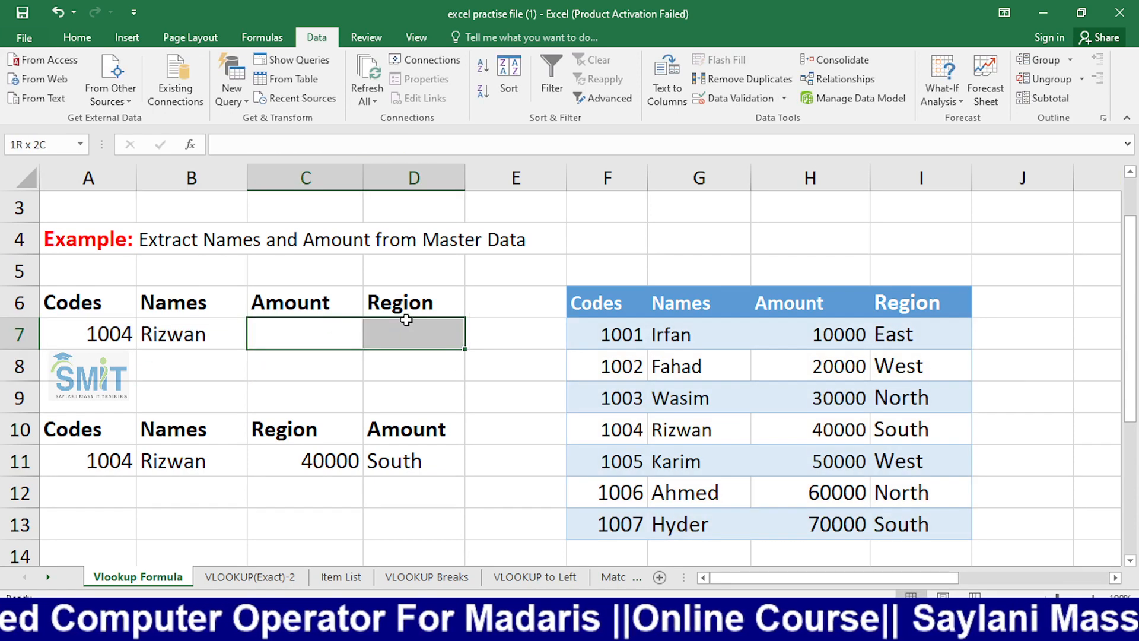
click(234, 333)
double_click(230, 338)
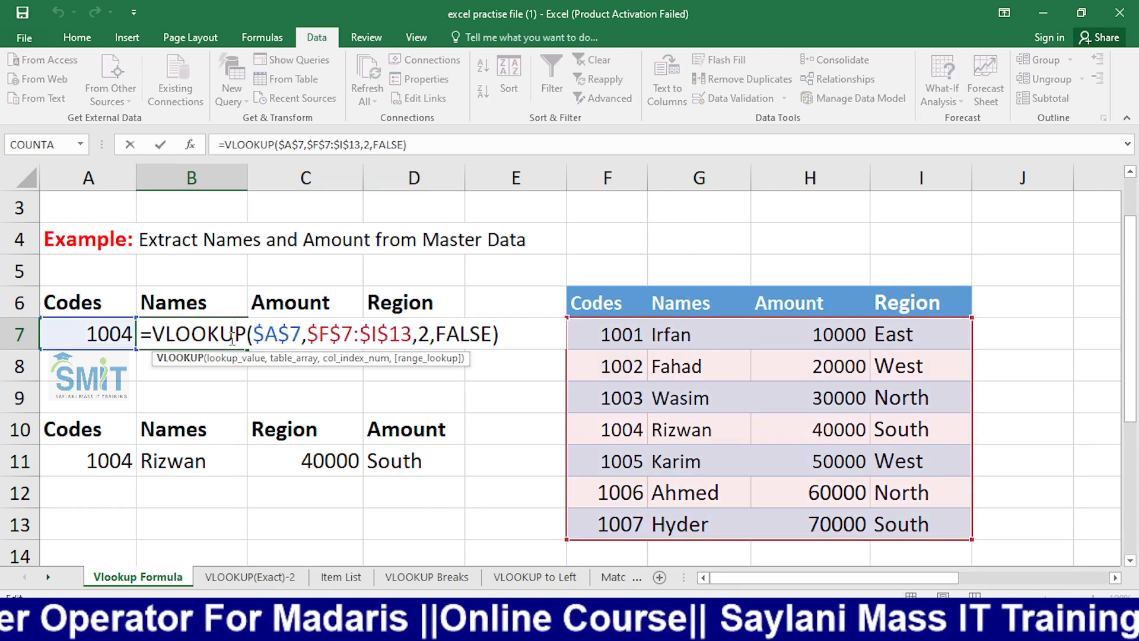
key(Return)
click(229, 333)
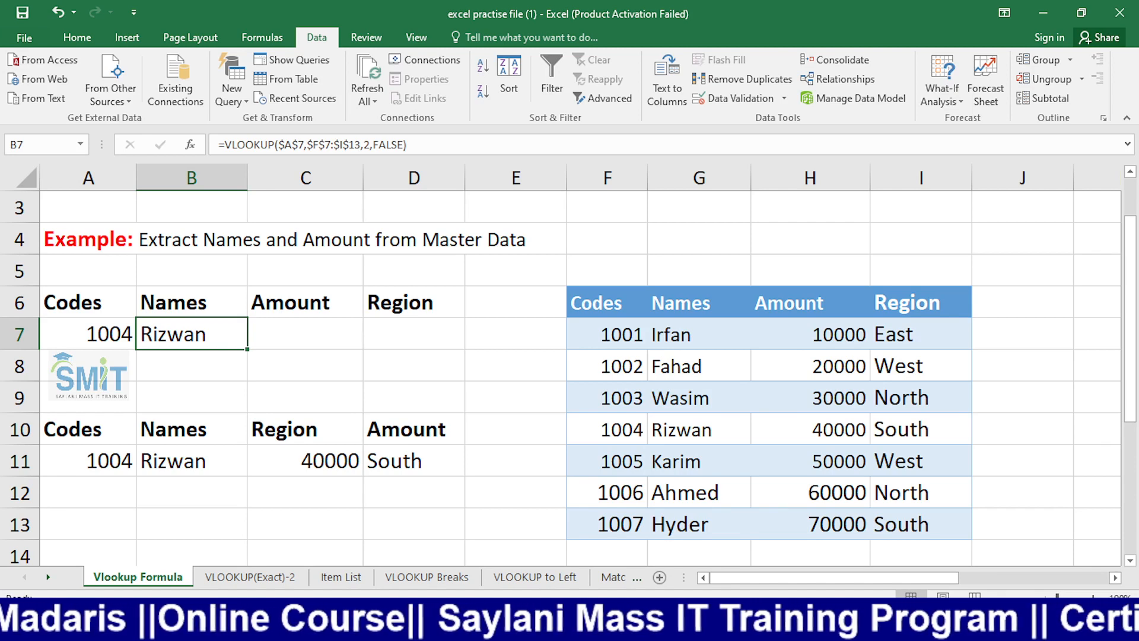
click(157, 408)
click(182, 334)
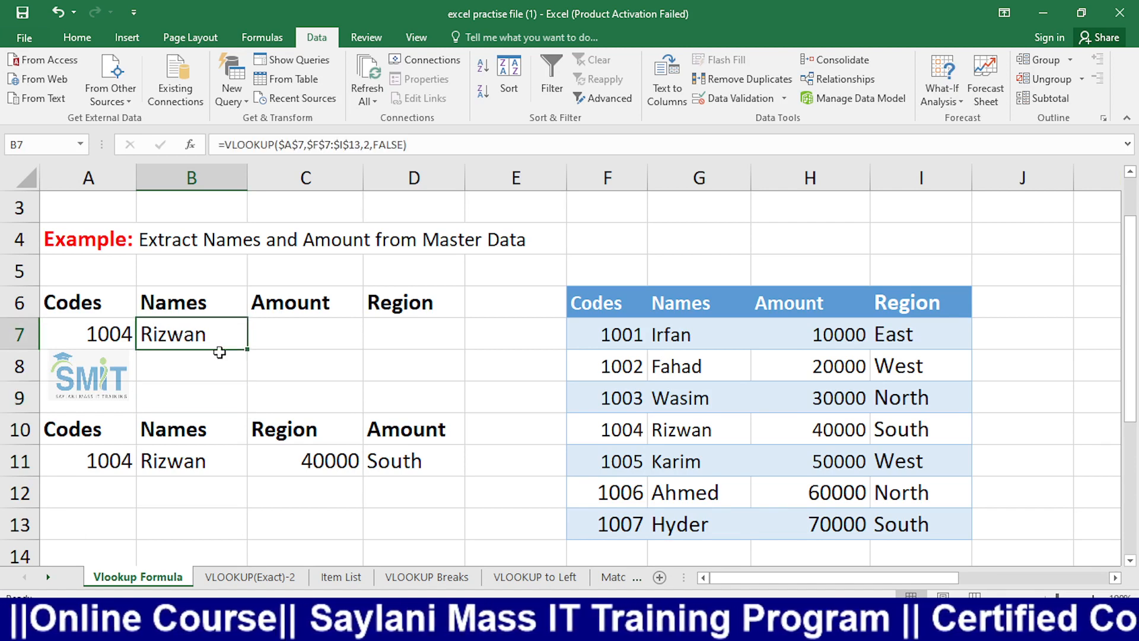
drag(247, 349, 465, 350)
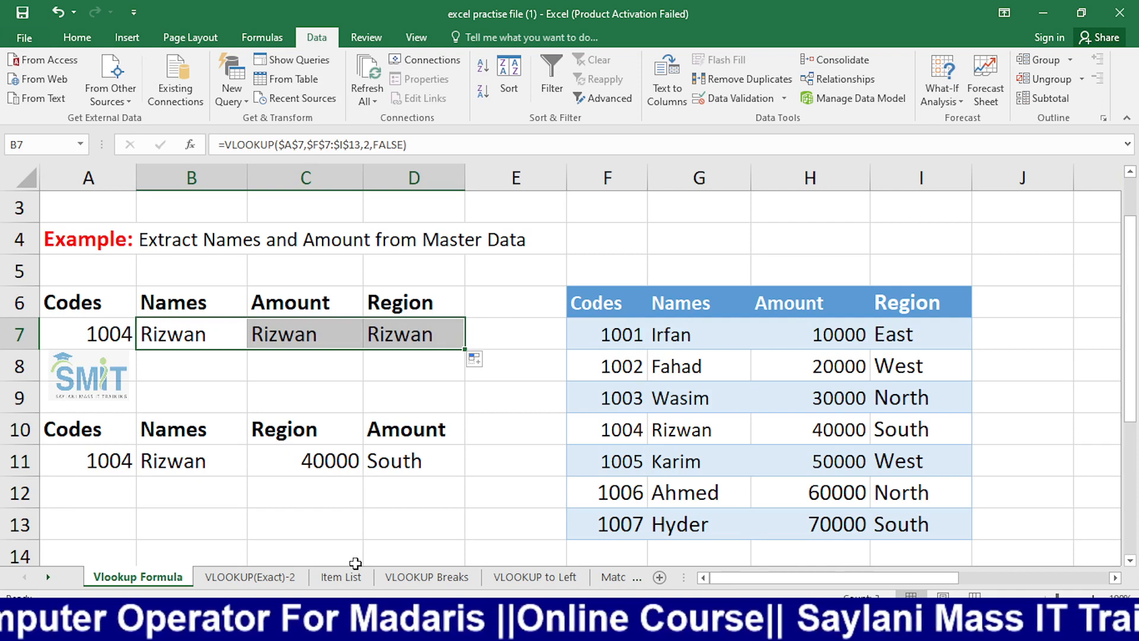
Inspect the VLOOKUP formulas in B7, C7 and D7 to compare their references and column index, leaving them unchanged.
double_click(205, 333)
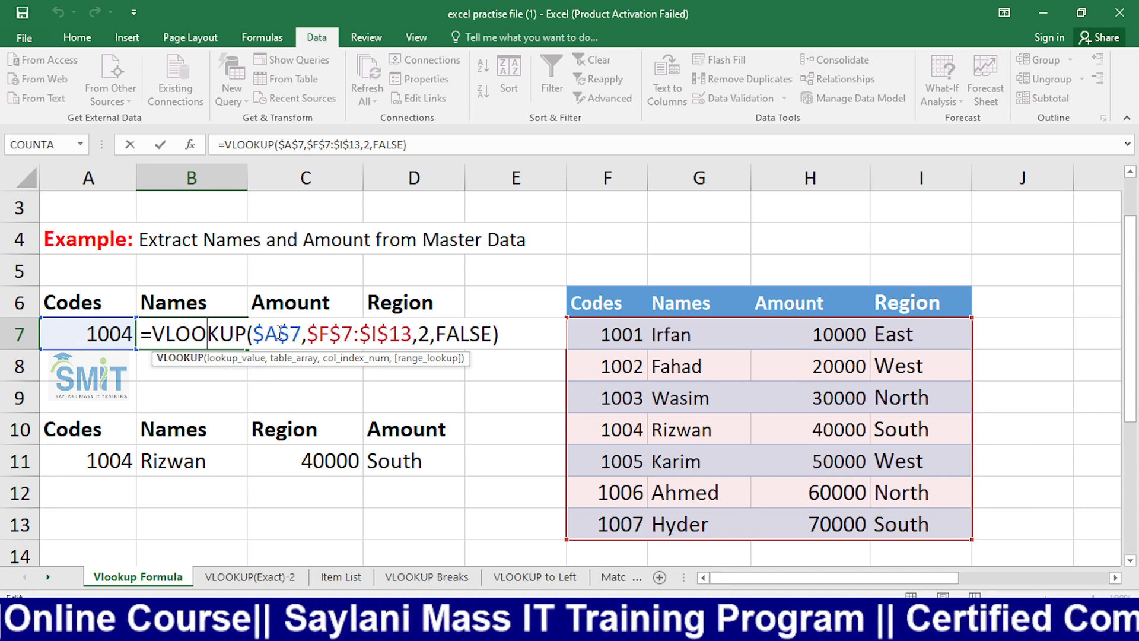
key(Return)
click(305, 331)
double_click(313, 325)
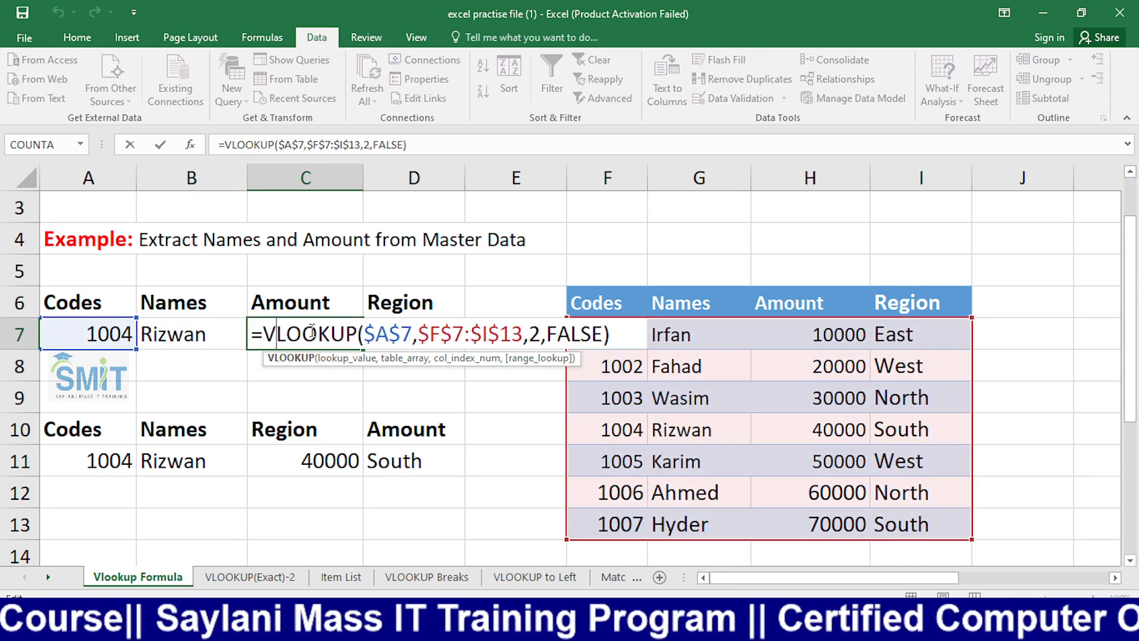
key(Escape)
double_click(415, 325)
key(Escape)
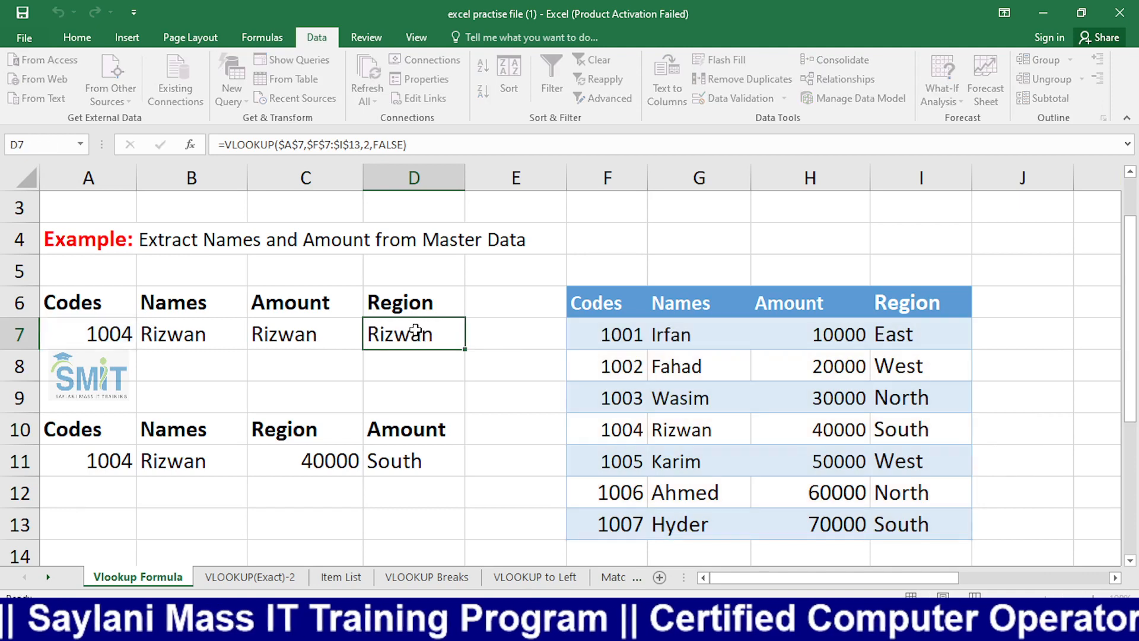
double_click(321, 334)
key(Escape)
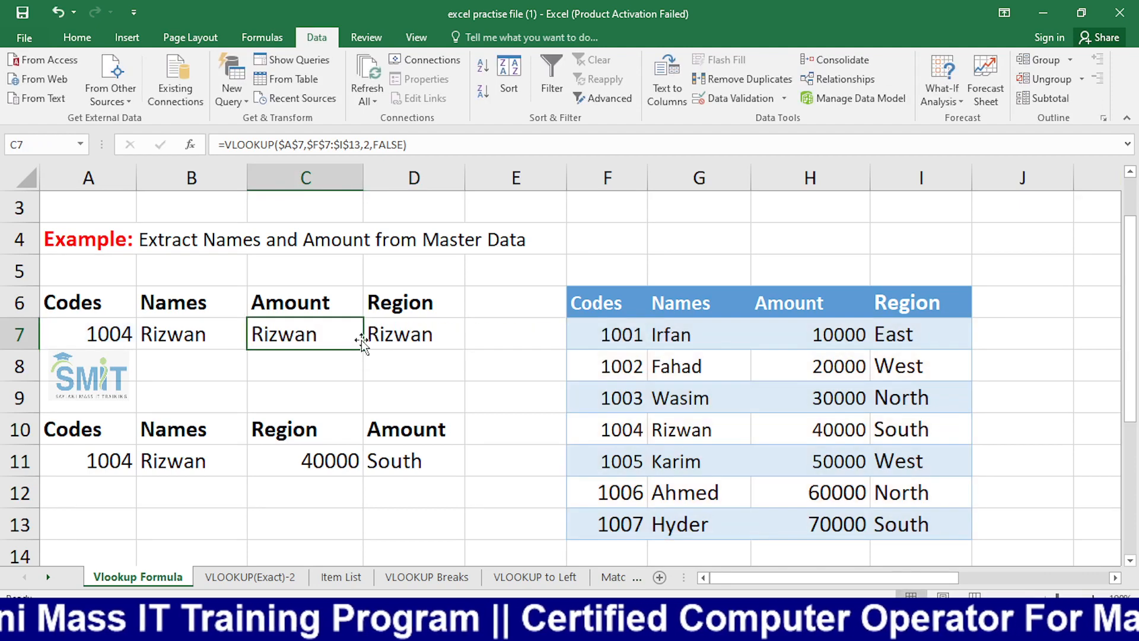
Set the column index number in the C7 VLOOKUP formula to 3 for the Amount column.
double_click(317, 333)
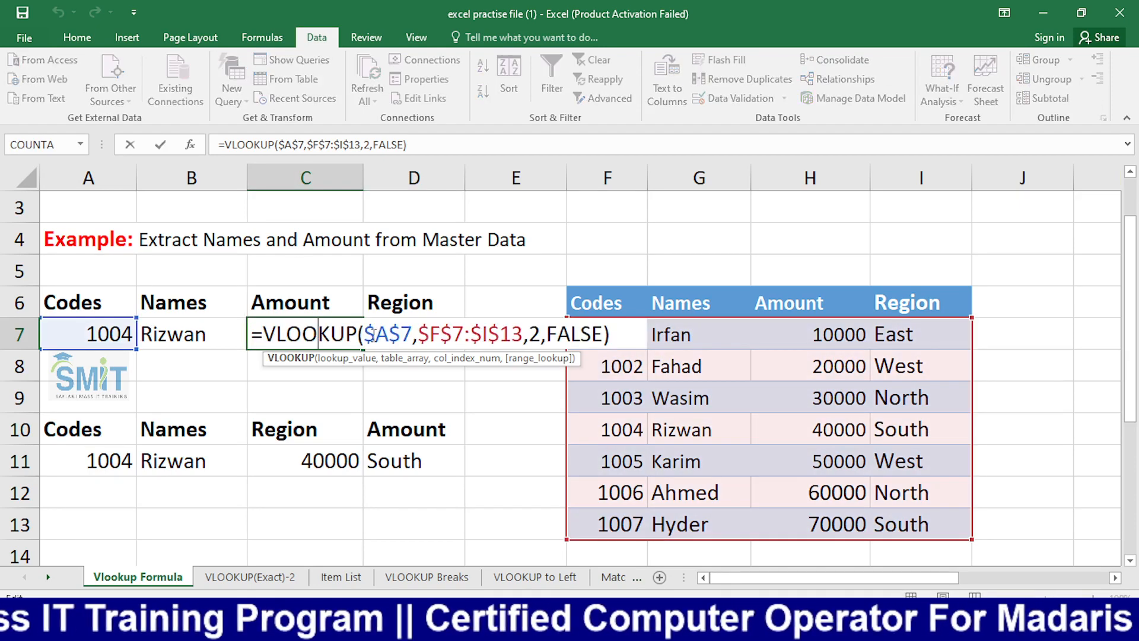
click(537, 331)
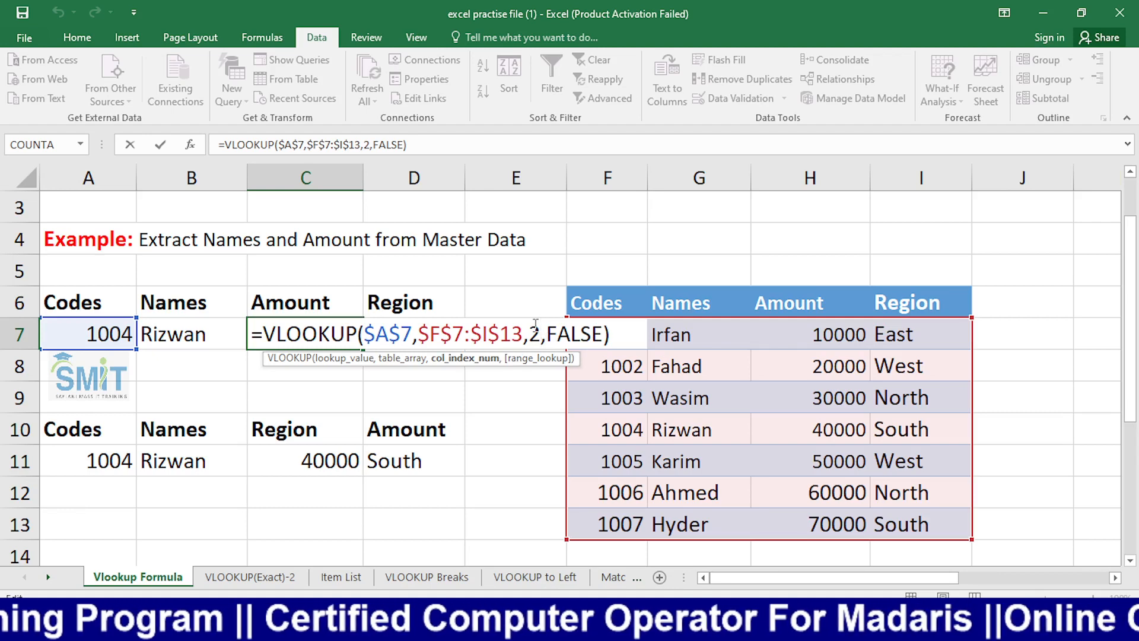
key(BackSpace)
text(3)
key(ctrl+Return)
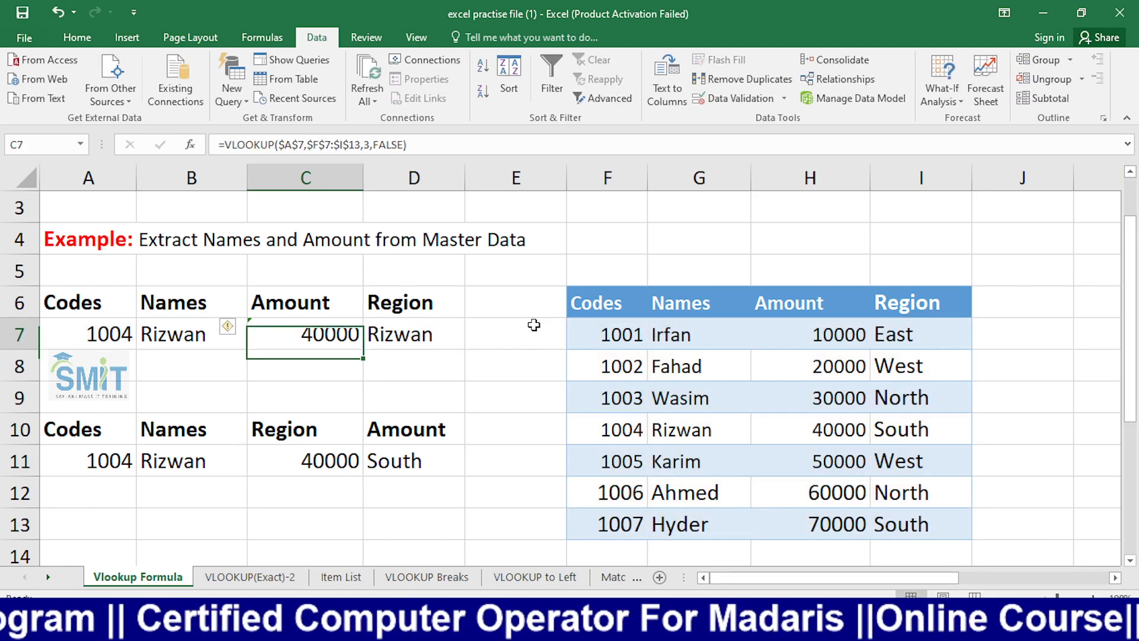
Open the D7 VLOOKUP formula under the Region header for editing and move back toward its column index argument.
key(Right)
key(F2)
key(Left)
key(Left)
key(Left)
key(Left)
key(Left)
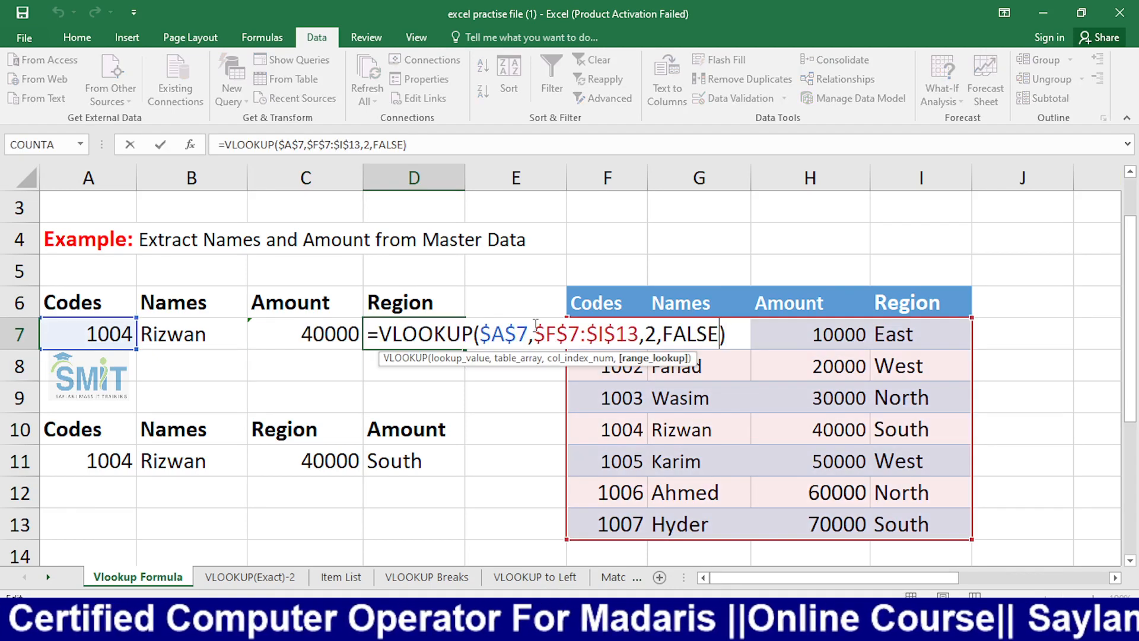
Set the column index number of the Region VLOOKUP formula in cell D7 to 4.
key(Left)
key(Left)
key(BackSpace)
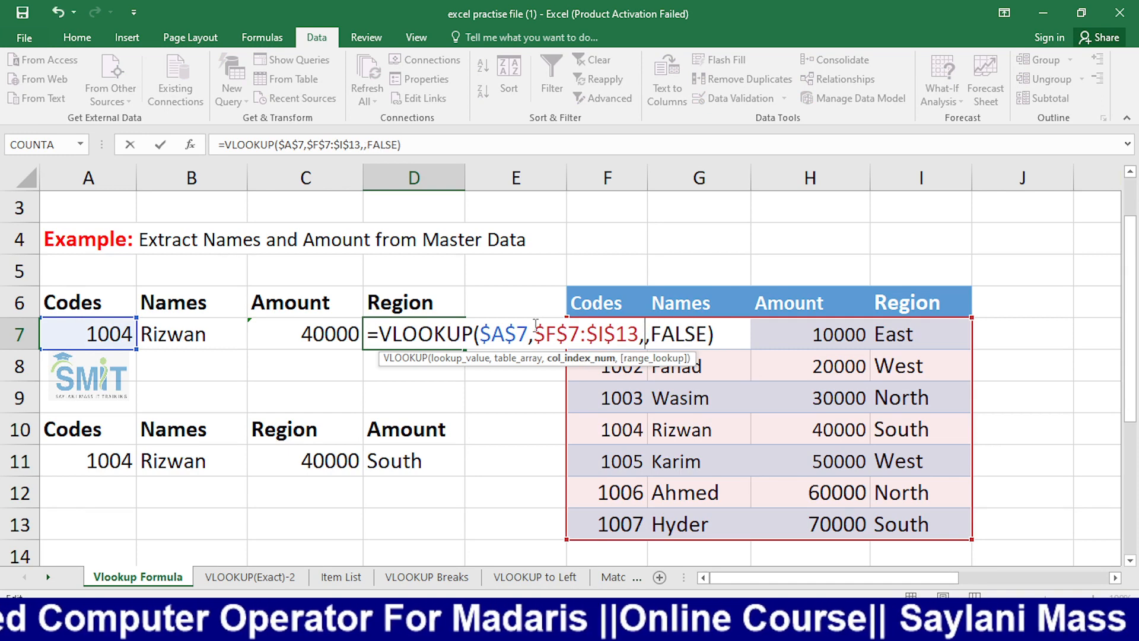
text(4)
key(Return)
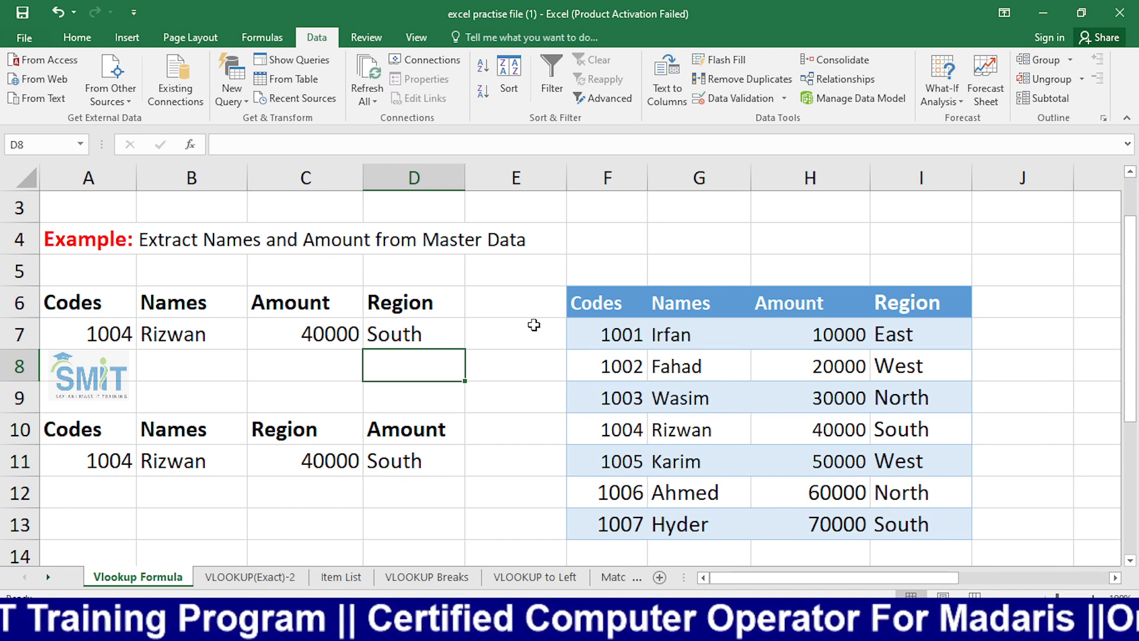
Switch to OBS Studio and activate the Camera scene.
key(alt+Tab)
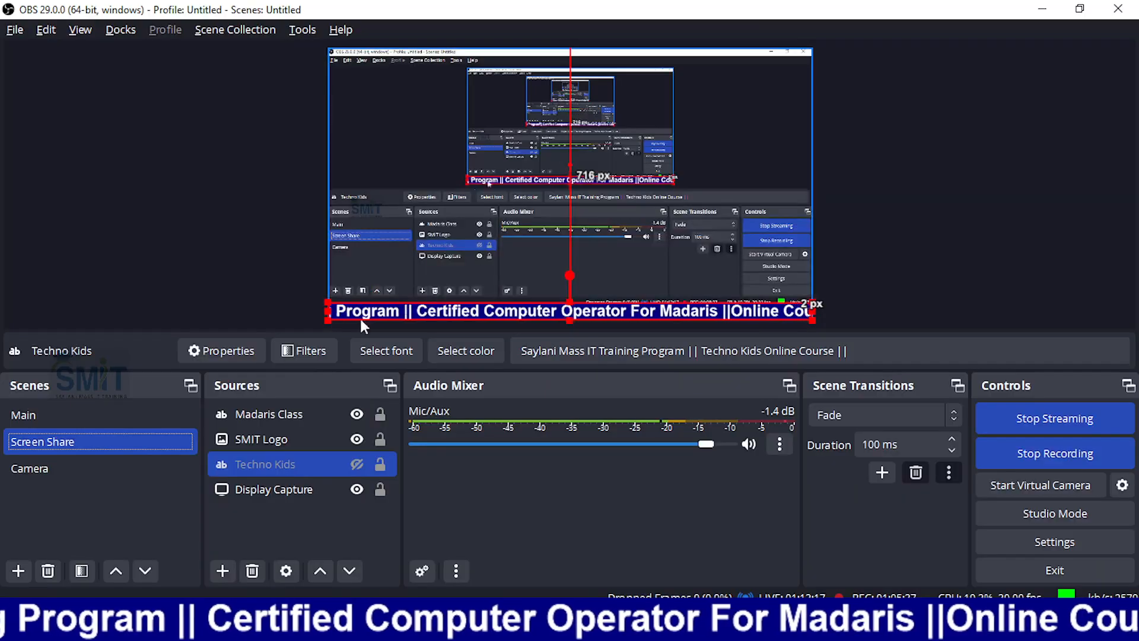
click(141, 459)
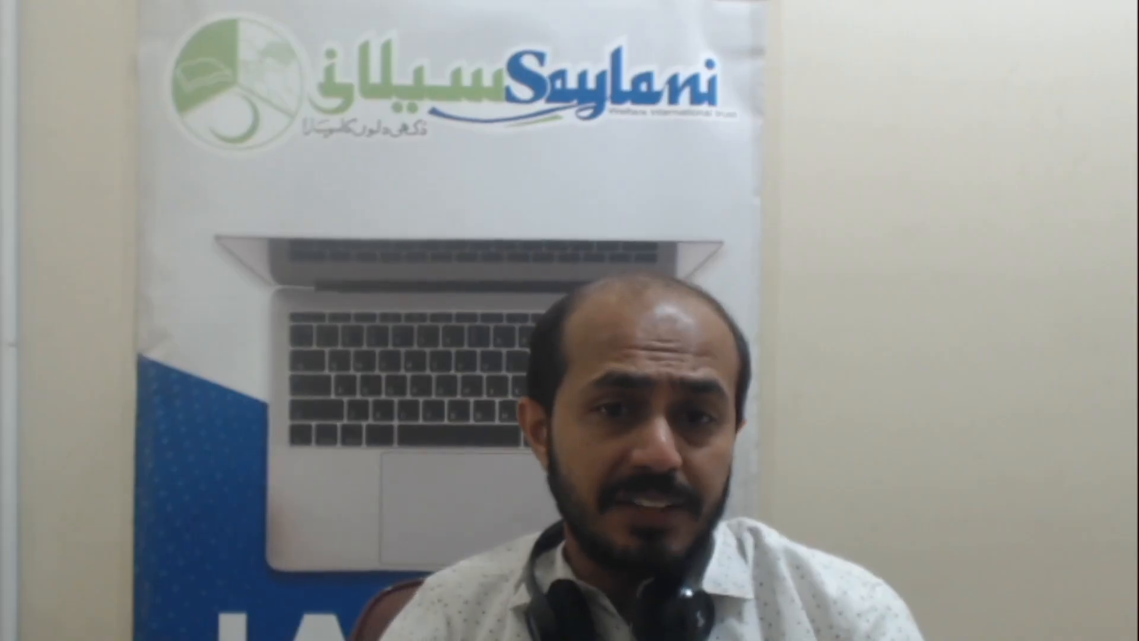
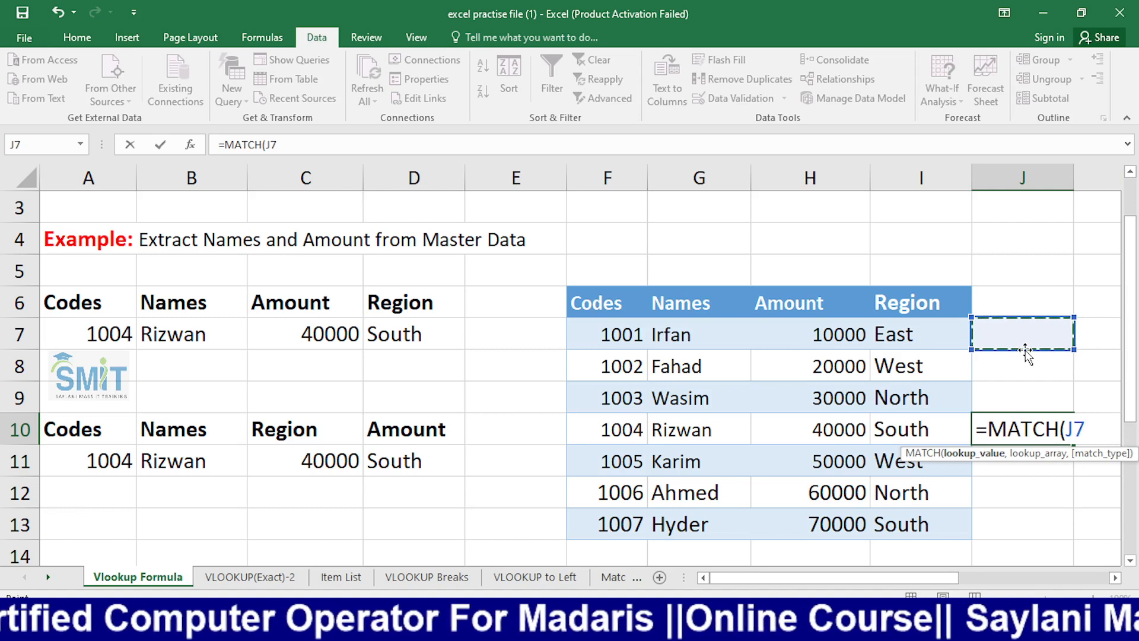
Complete the MATCH formula in J10 with lookup array G7:G13 and match type 0 for an exact match.
text(,)
drag(705, 330, 699, 522)
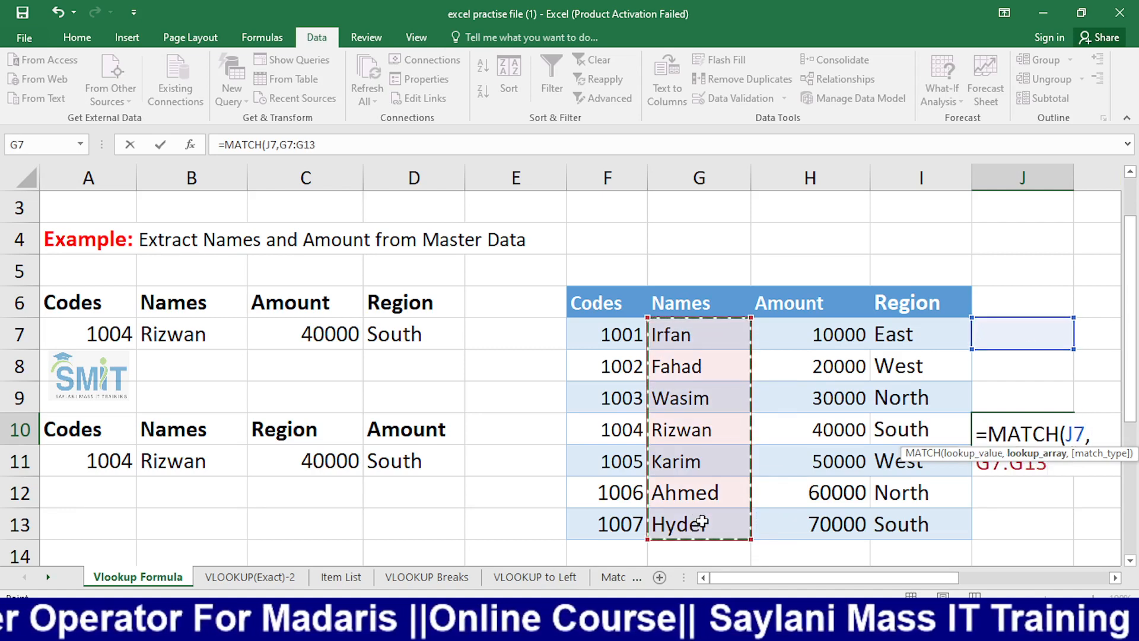
text(,)
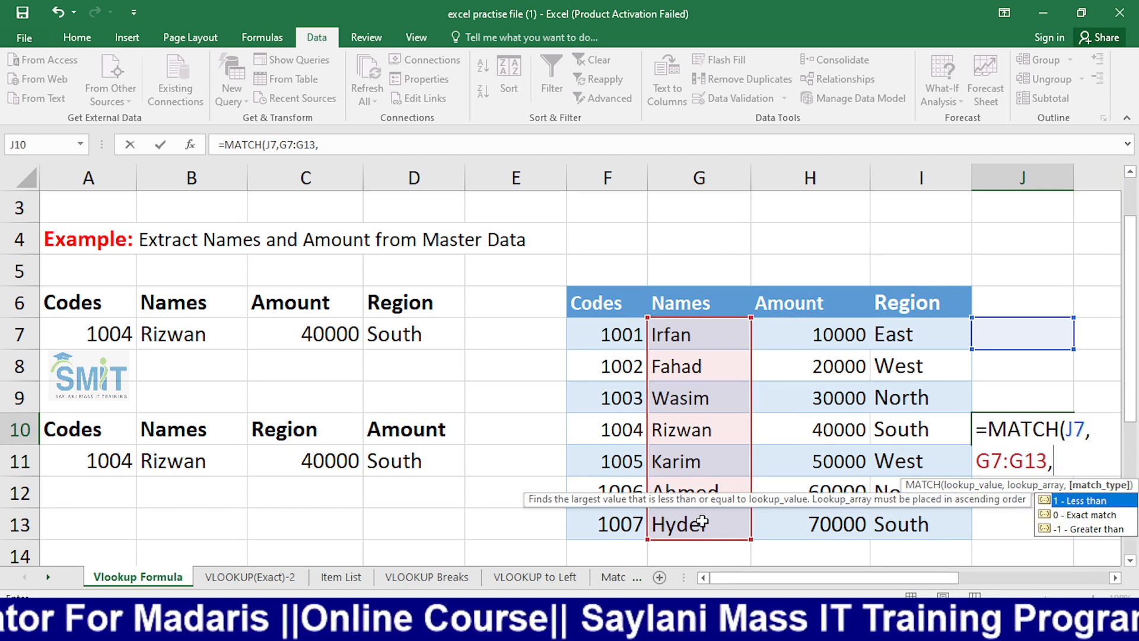
key(Down)
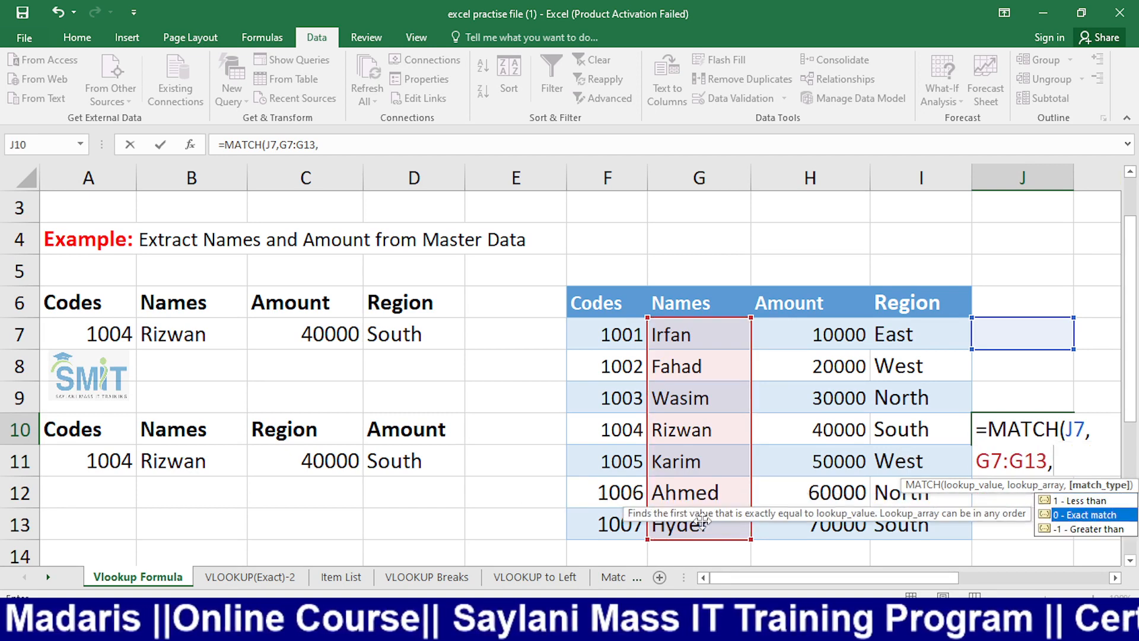
key(Tab)
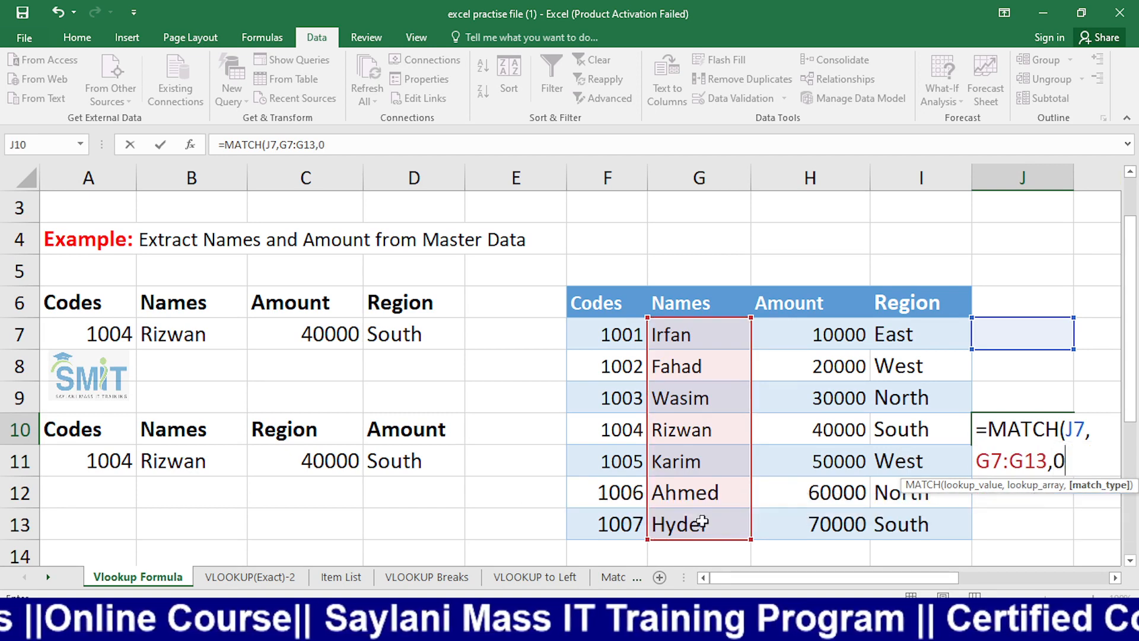
text())
key(Return)
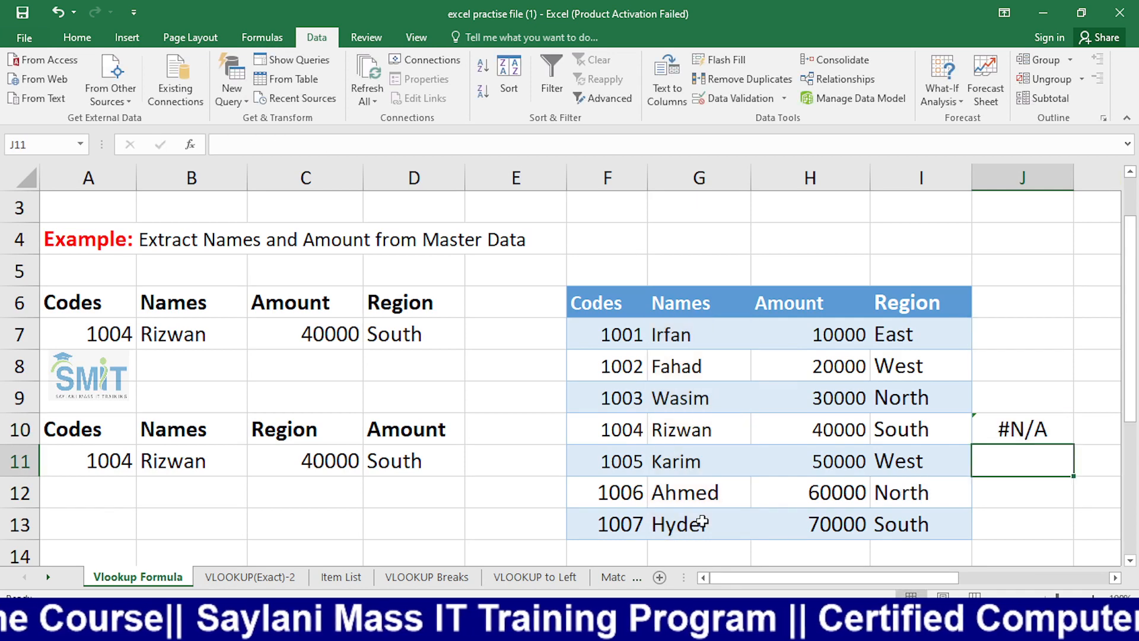
Enter the name listed for code 1001 in J7 as the lookup value for the MATCH formula.
click(1007, 330)
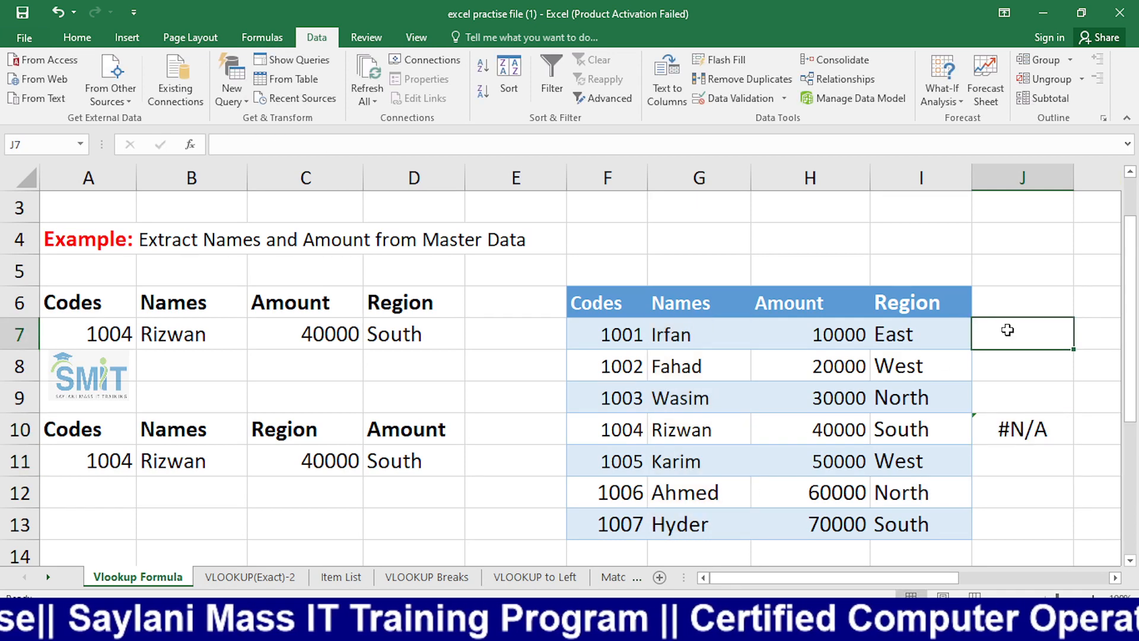
text(irfan)
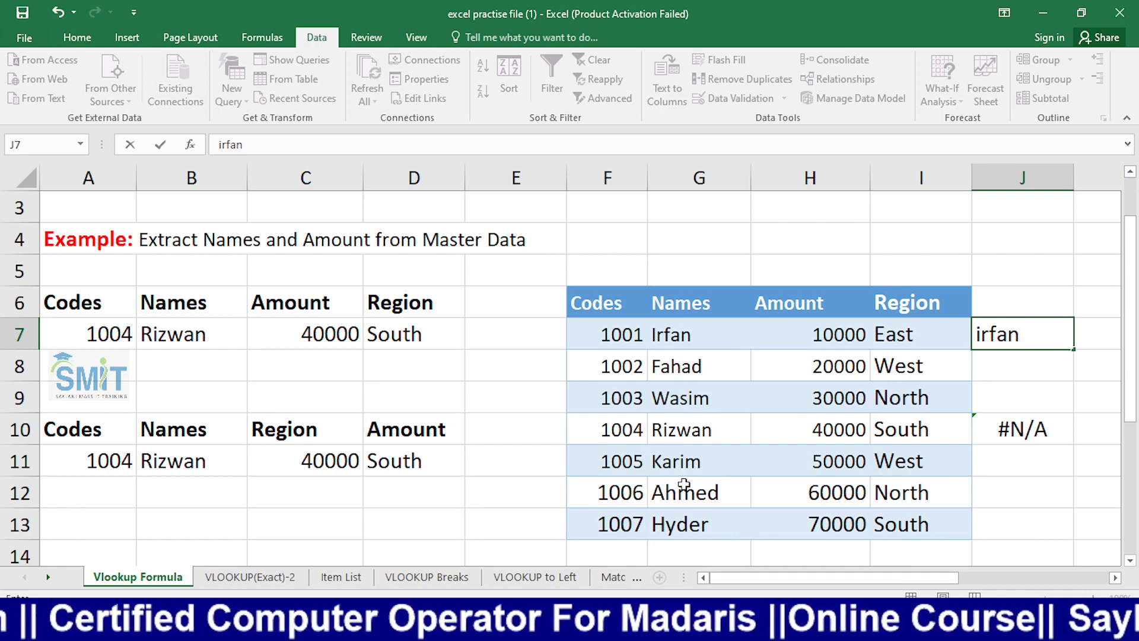
key(Return)
key(Up)
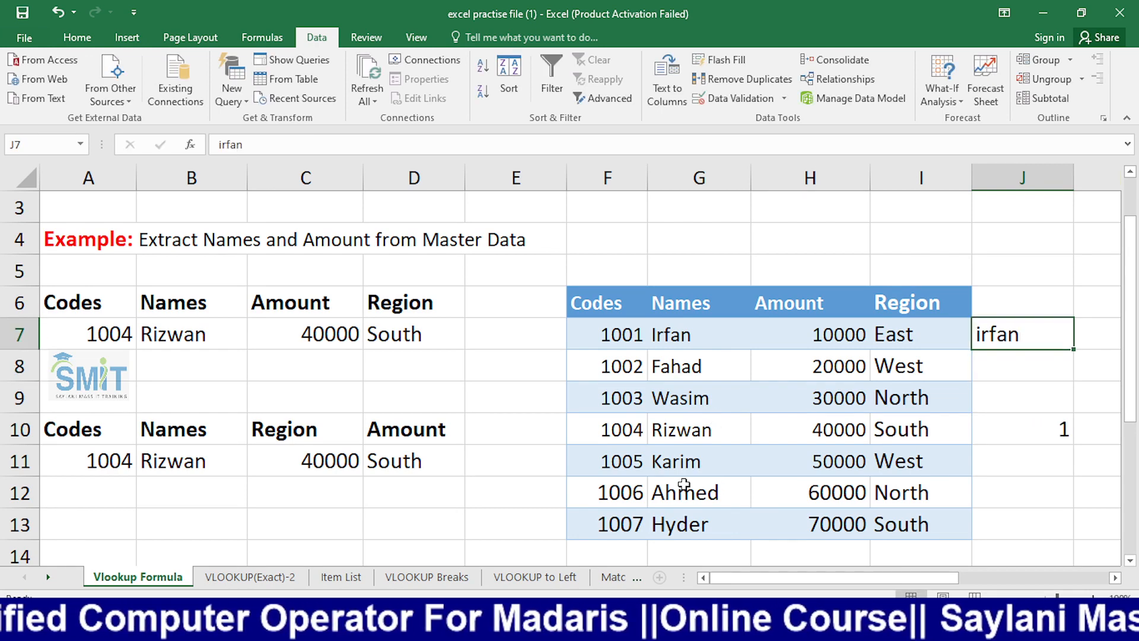
Replace the lookup value in J7 with the name listed for code 1004.
text(rizwan)
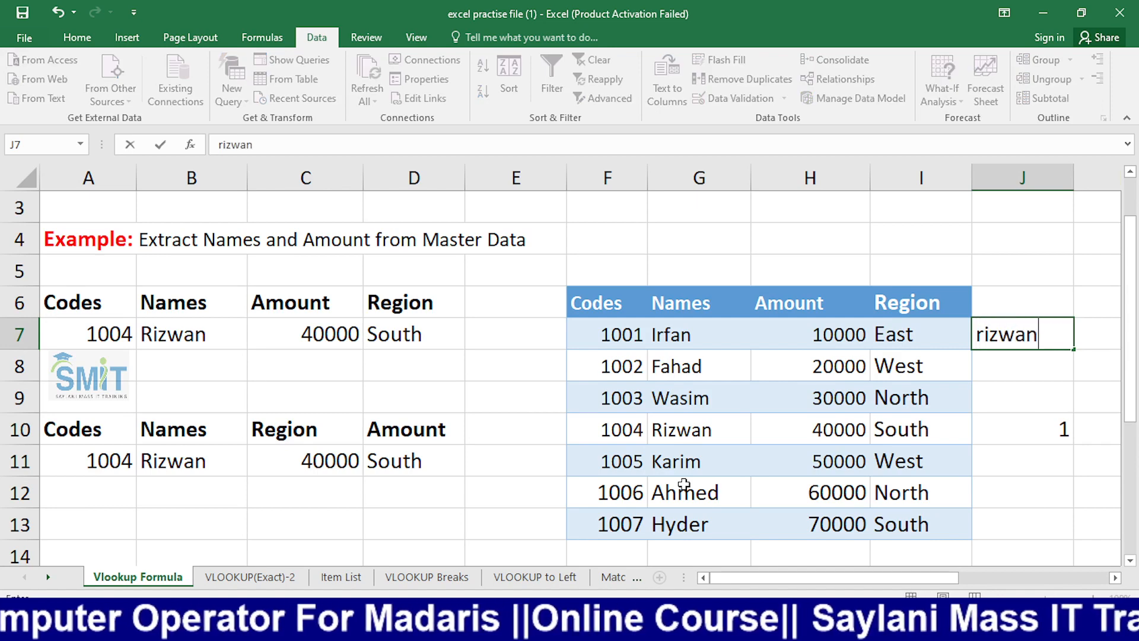
key(Return)
key(Up)
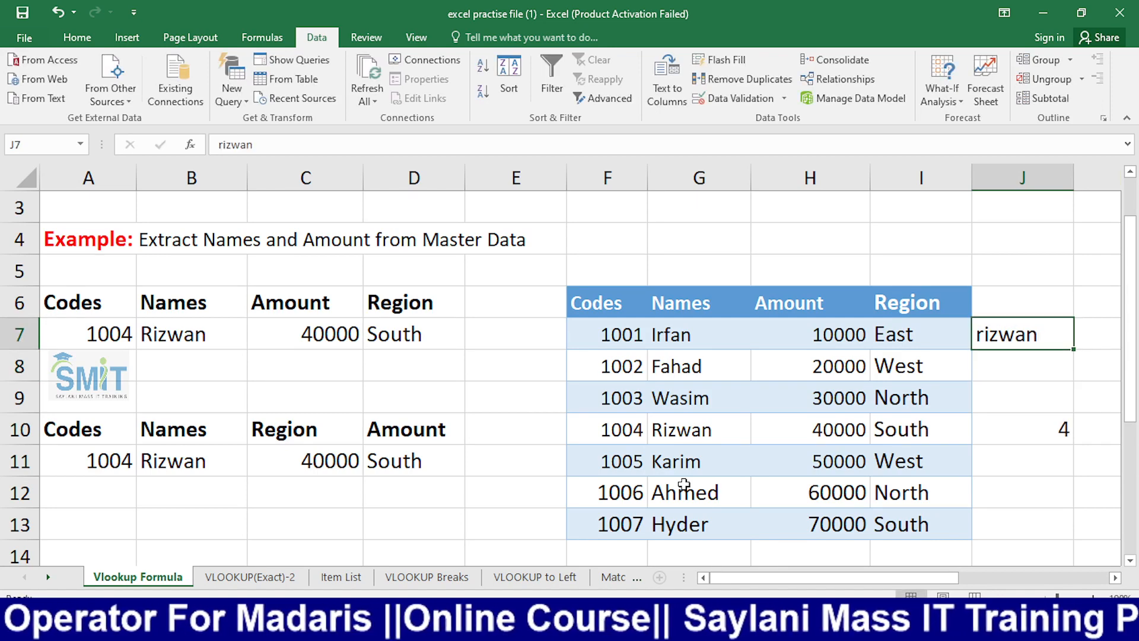
Replace the lookup value in J7 with the name listed for code 1006.
text(a)
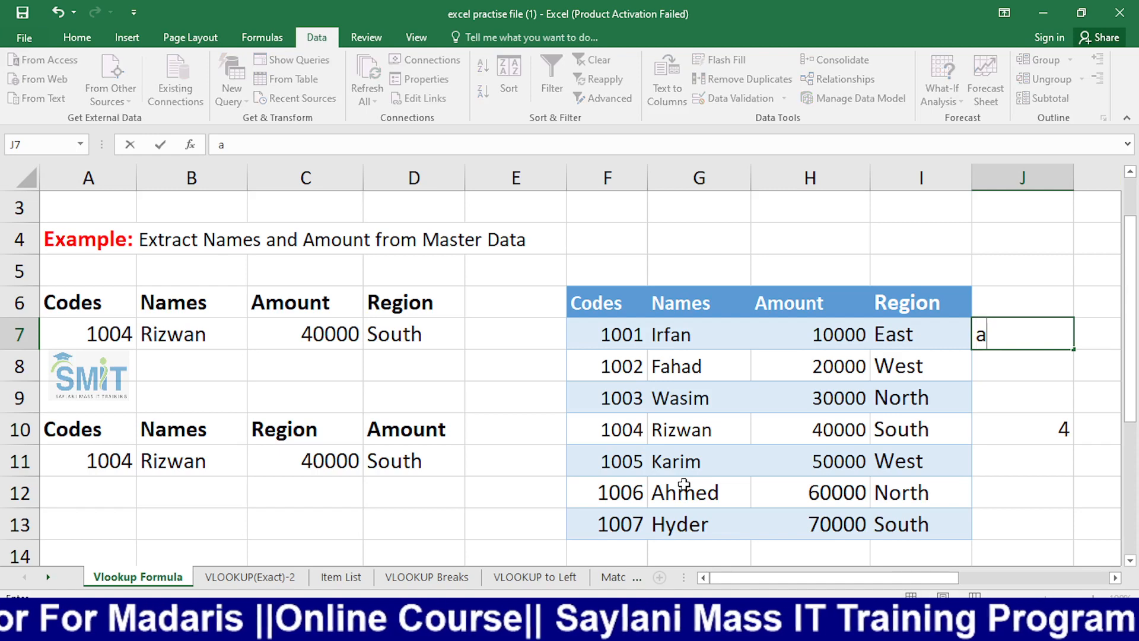
text(hmeds)
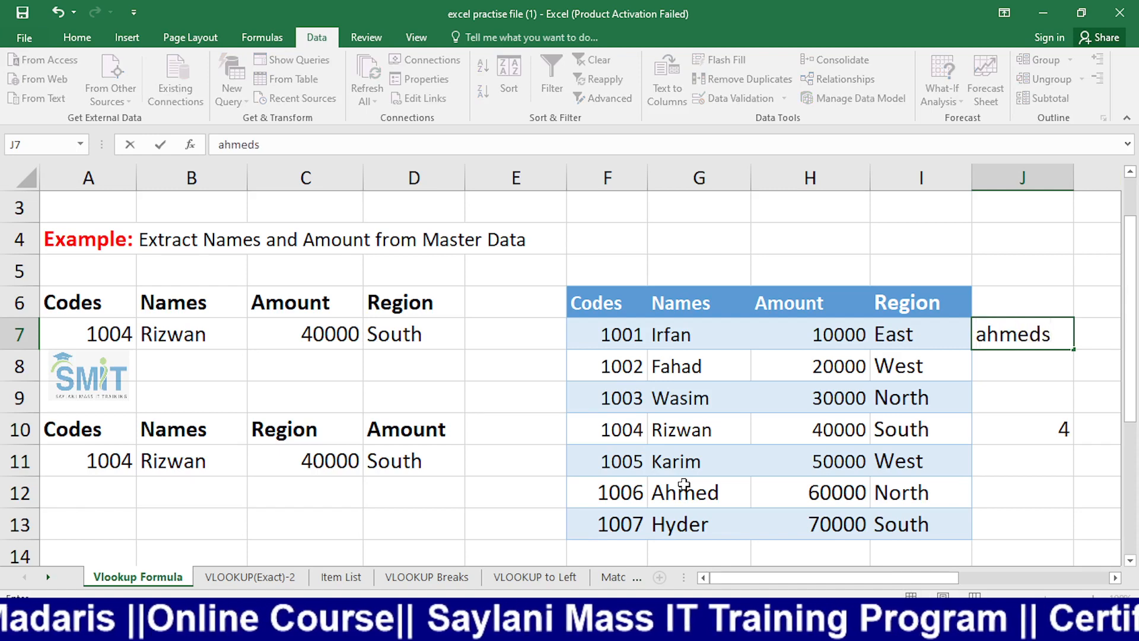
key(BackSpace)
key(Return)
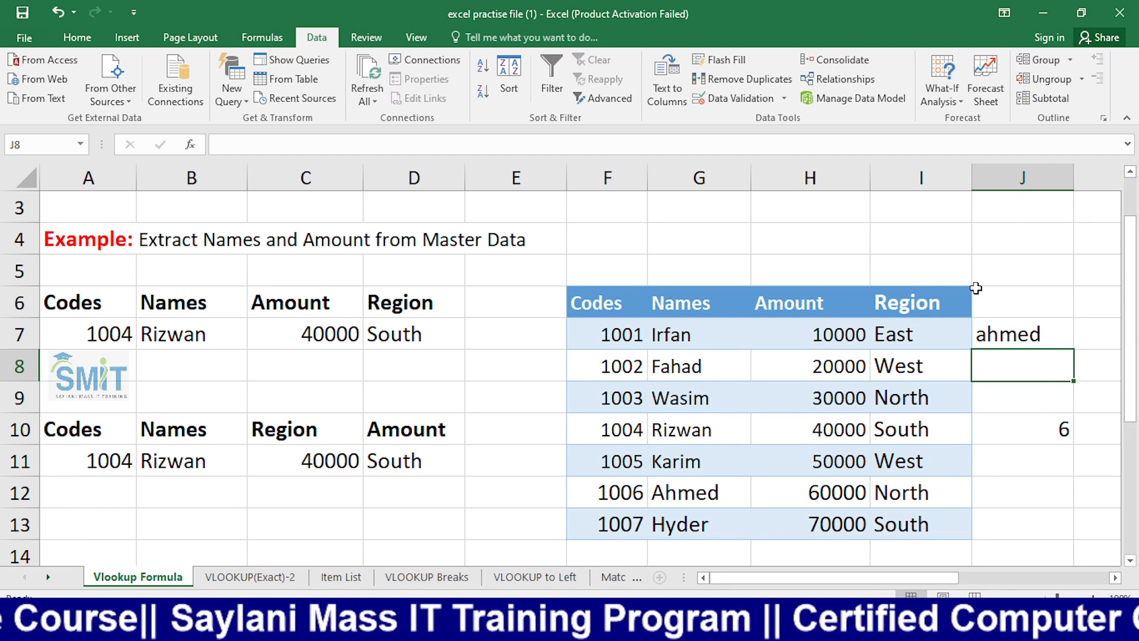
Return to OBS Studio and bring the Camera scene back on air.
key(alt+Tab)
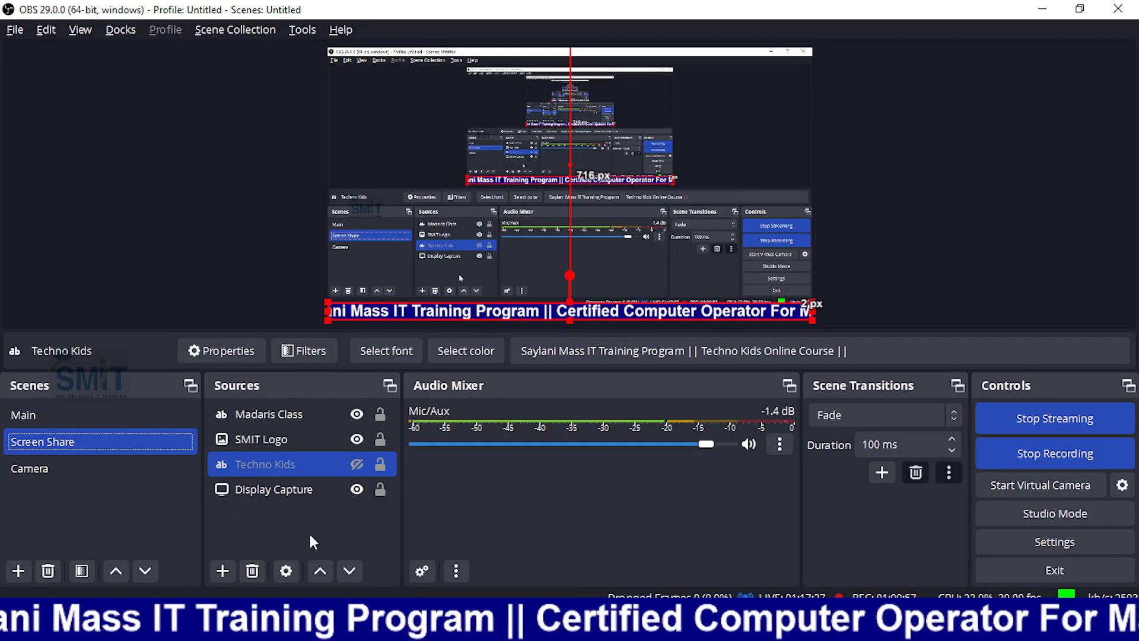
key(alt+Tab)
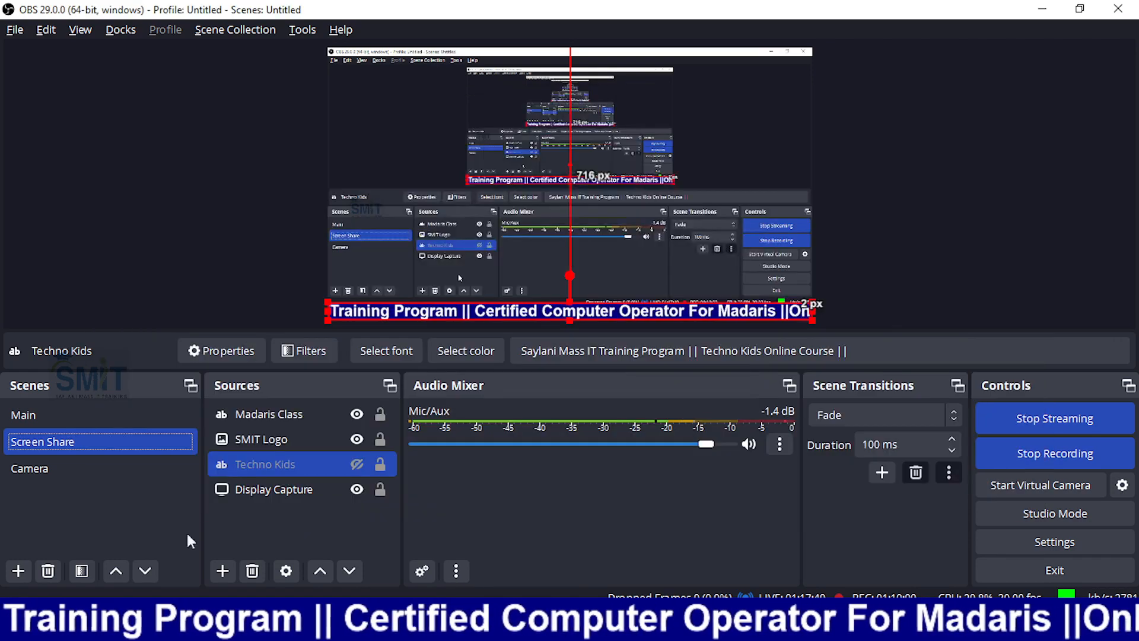
click(16, 469)
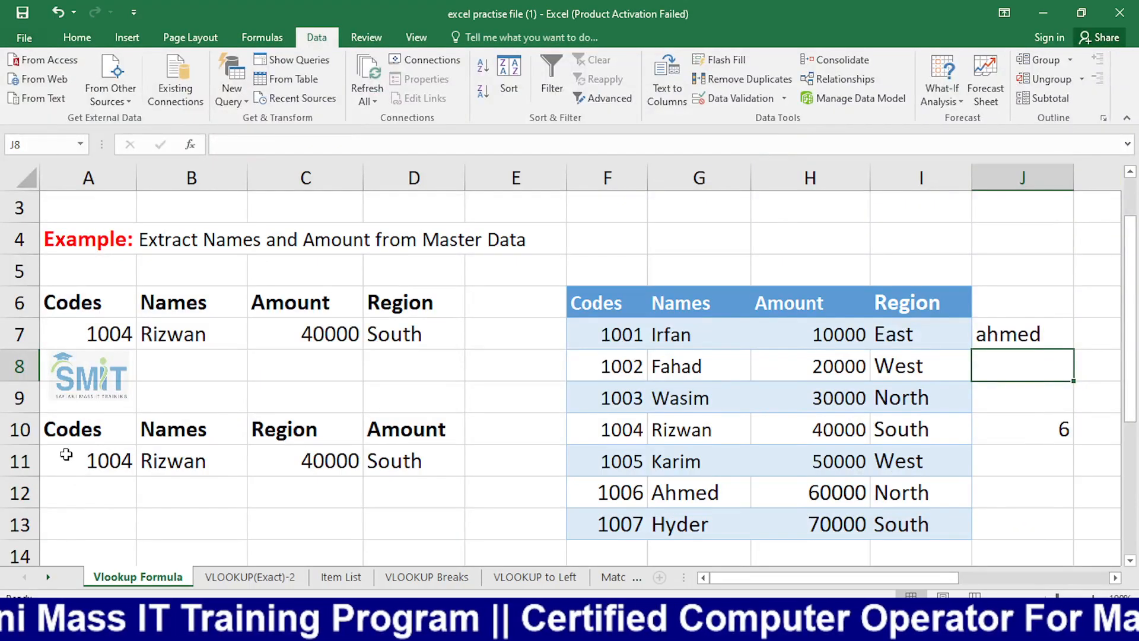
Clear the results under Names, Region and Amount in the second lookup table, cells B11:D11.
click(259, 389)
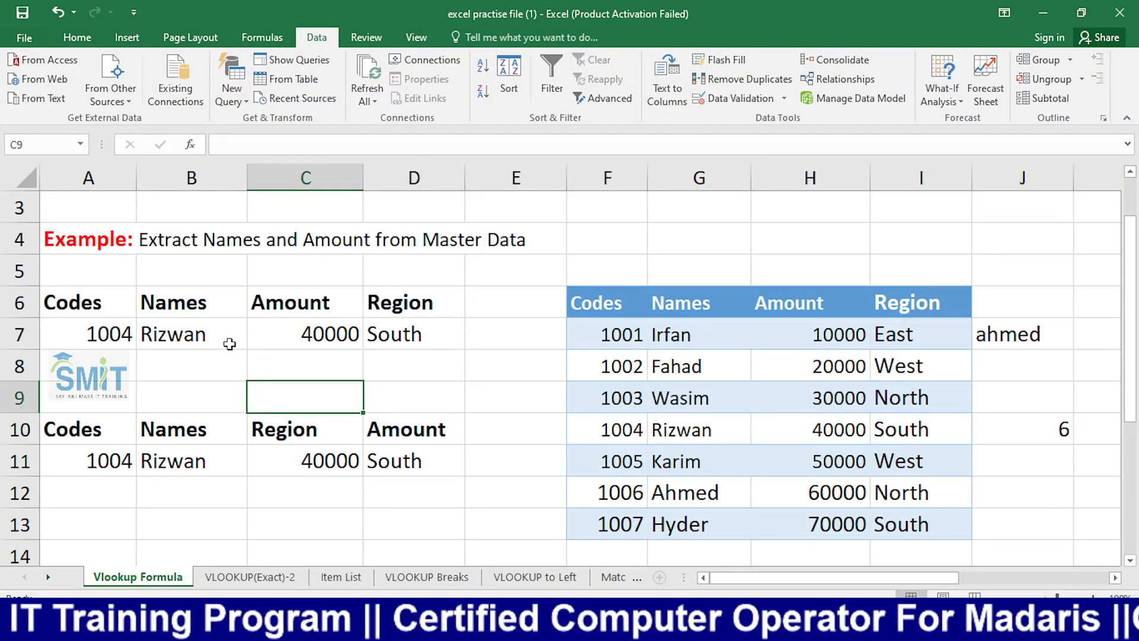
drag(205, 331, 438, 338)
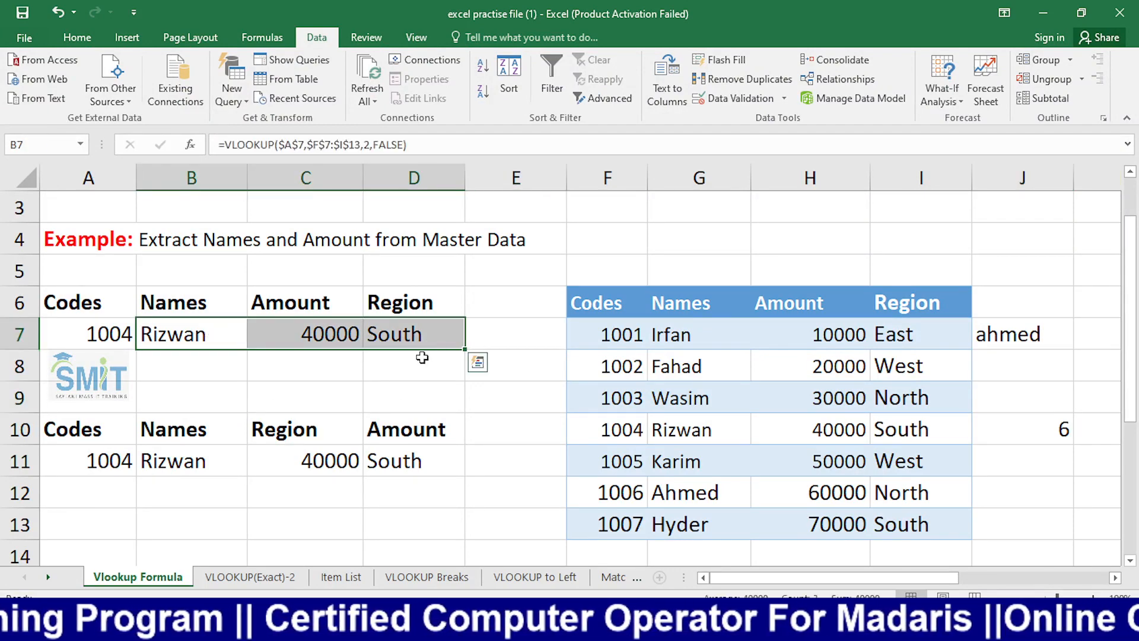
drag(157, 467, 376, 463)
key(Delete)
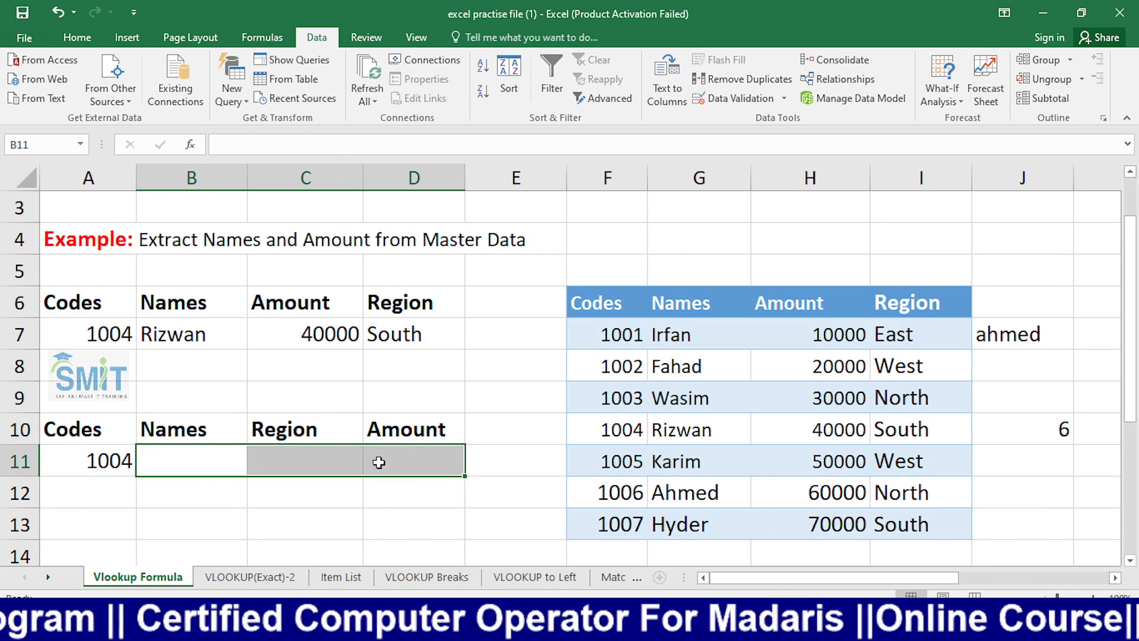
Start a VLOOKUP formula in B11 with A11 as lookup value and F7:I13 as table array.
click(343, 486)
click(178, 461)
text(=)
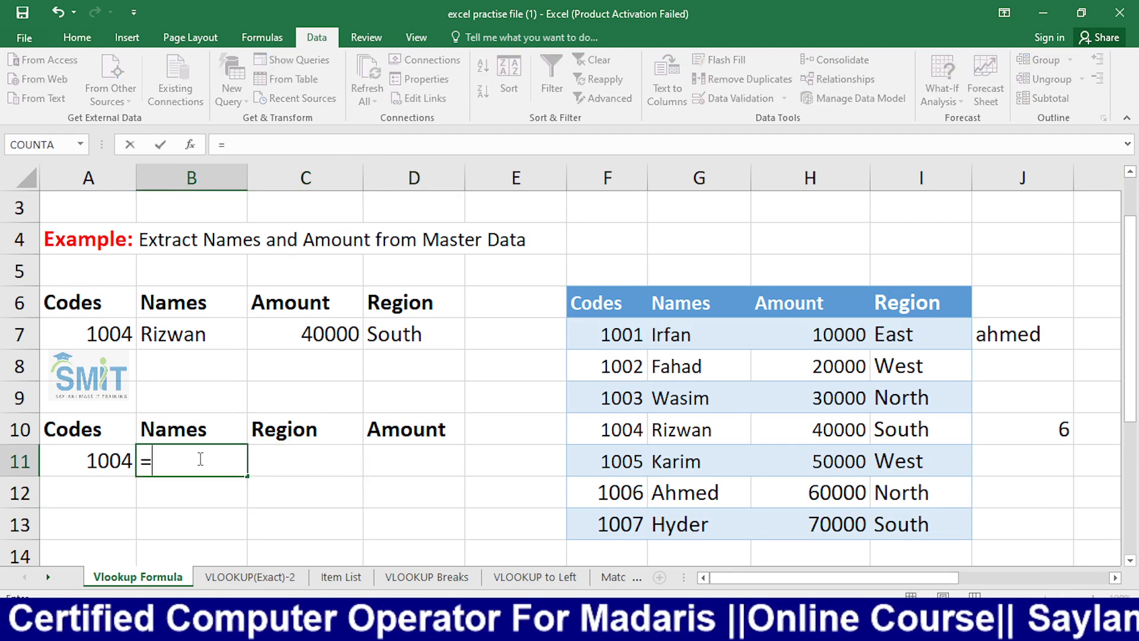
text(vlo)
key(Tab)
key(Left)
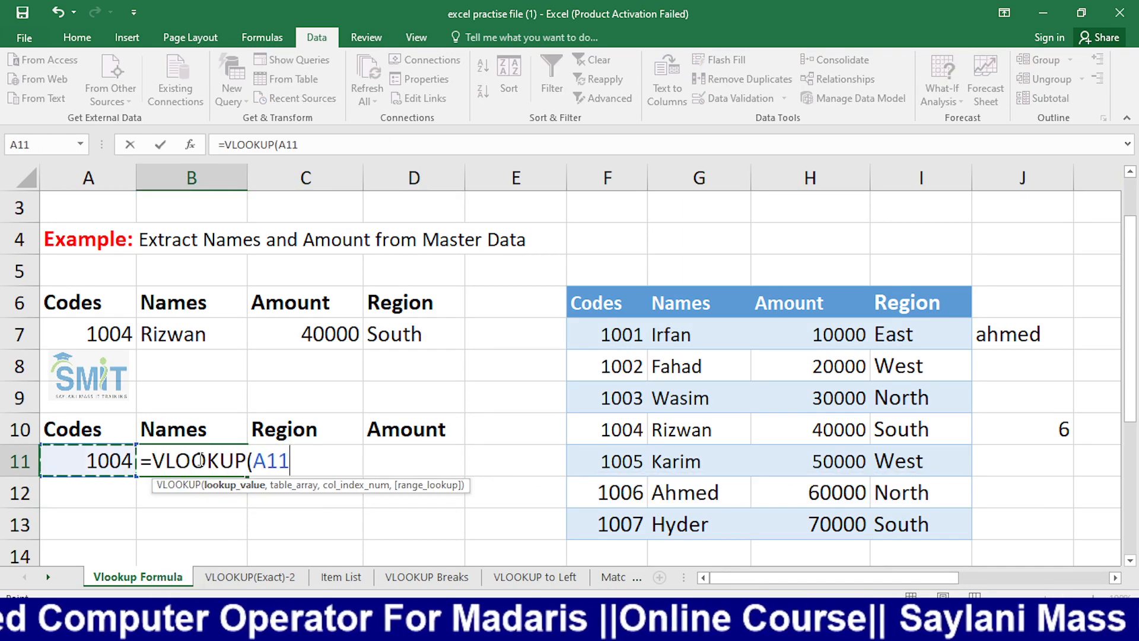
text(,)
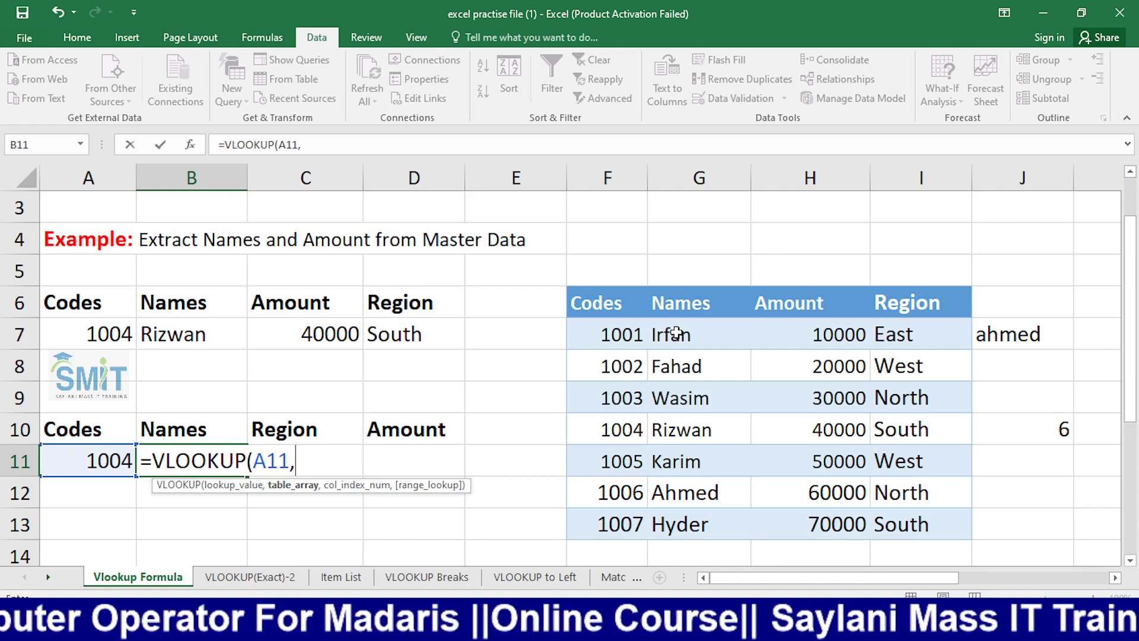
drag(653, 333, 887, 527)
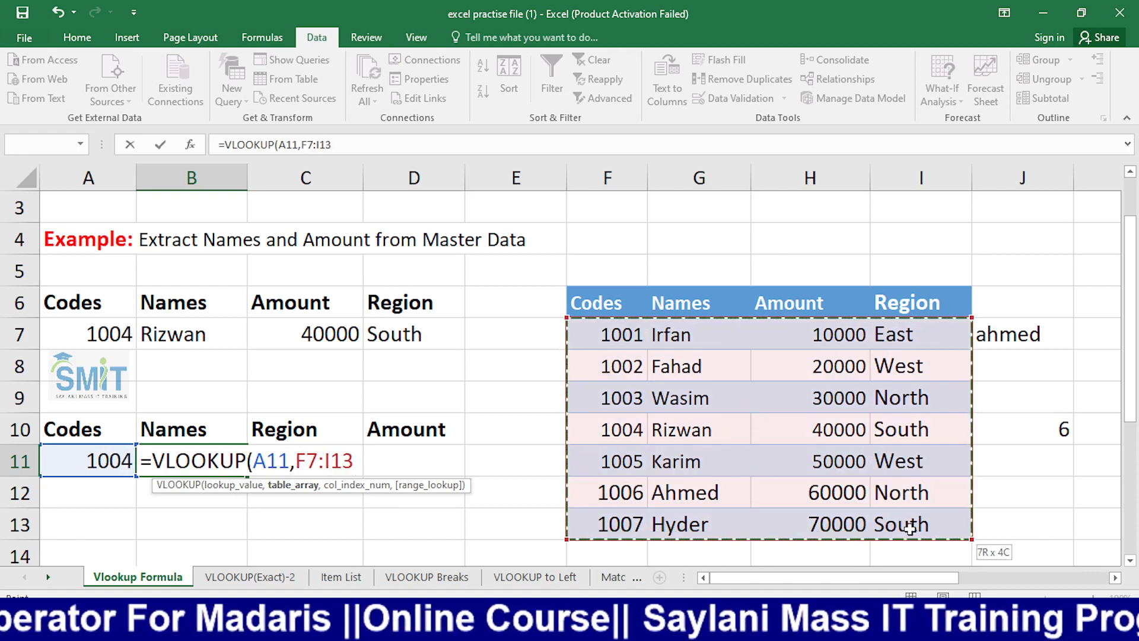
text(,)
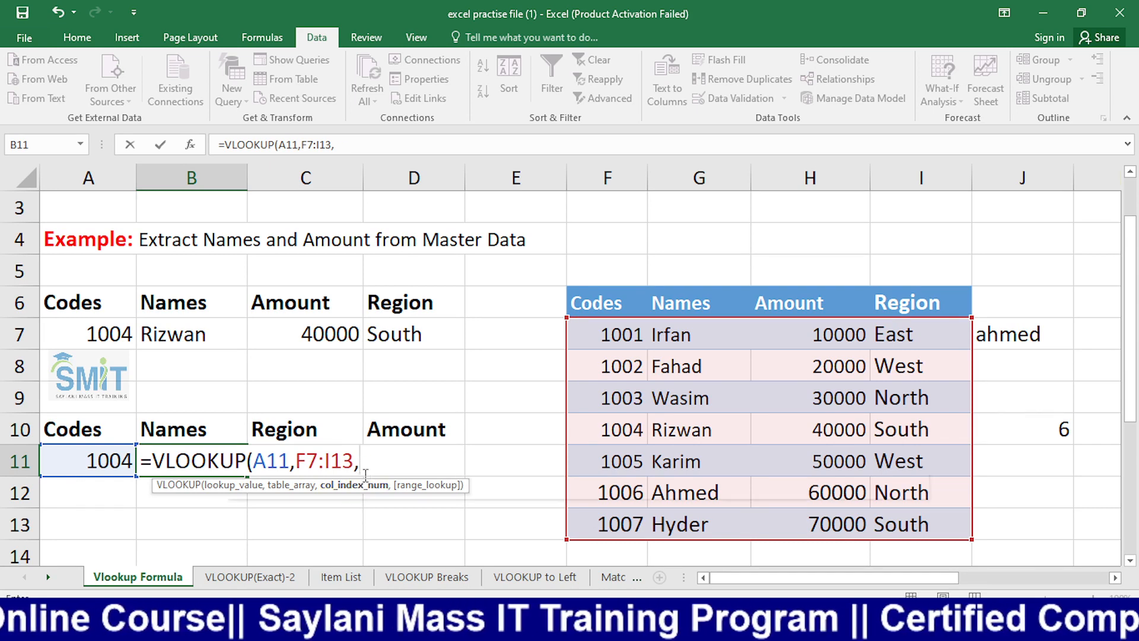
Nest a MATCH function as the column index, looking up B10 in header range F6:I6 with match type 0.
text(match)
key(Tab)
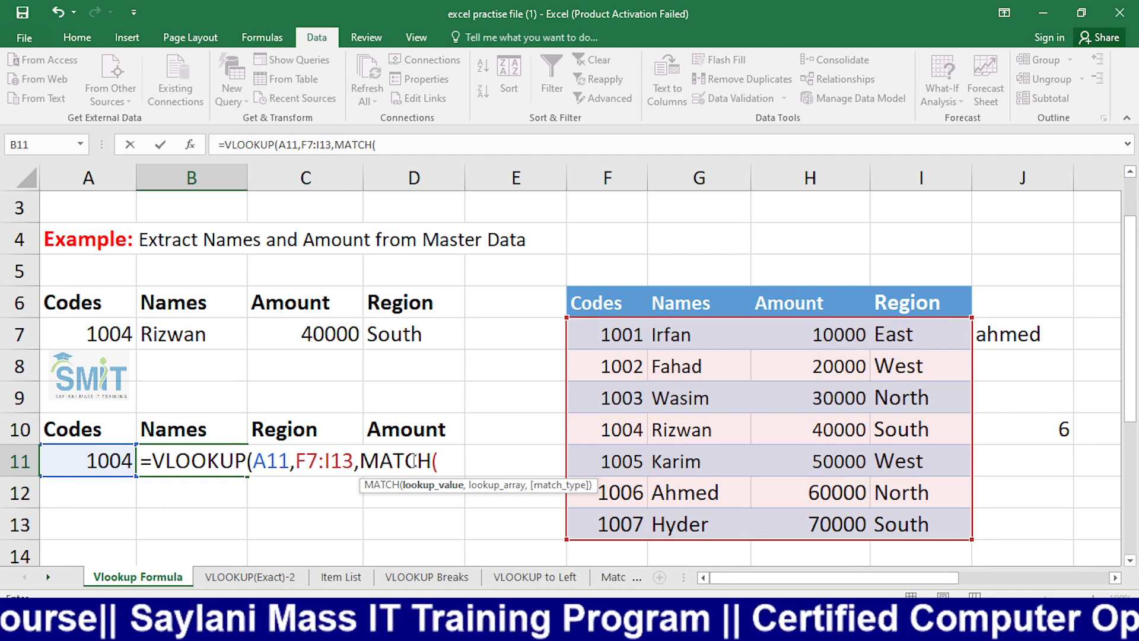
click(211, 422)
text(,)
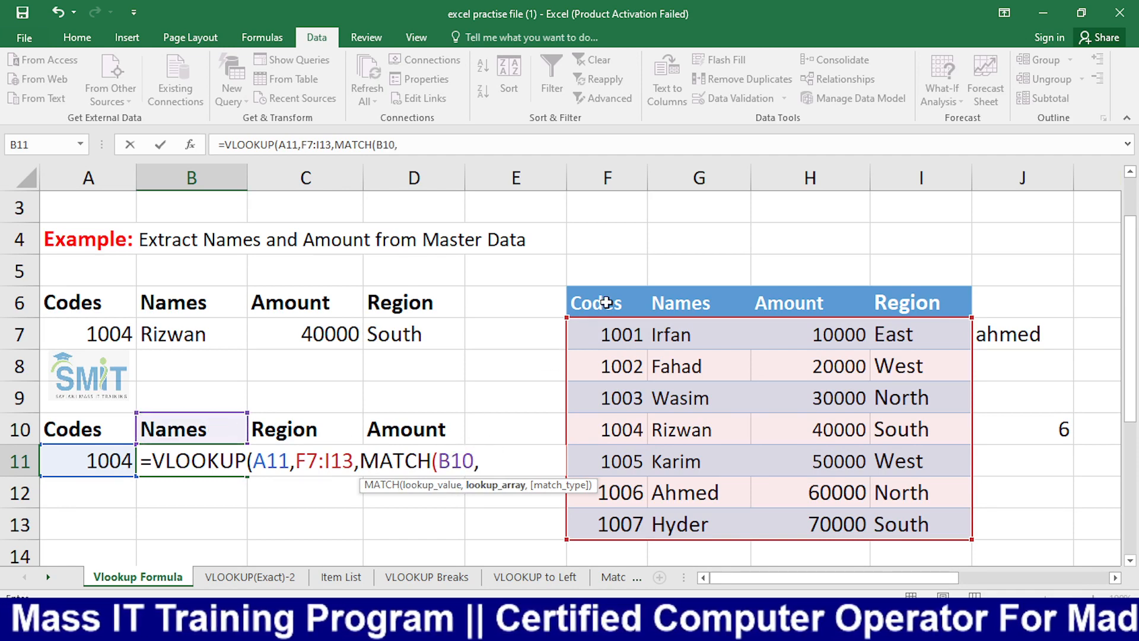
drag(609, 302, 962, 301)
text(,)
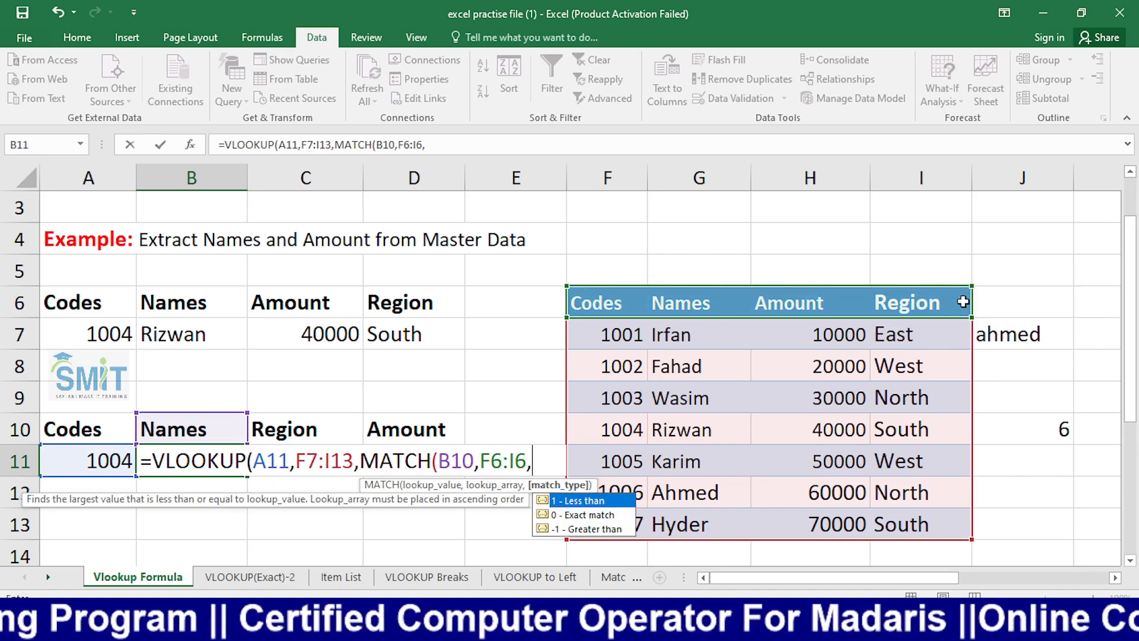
key(Down)
key(Tab)
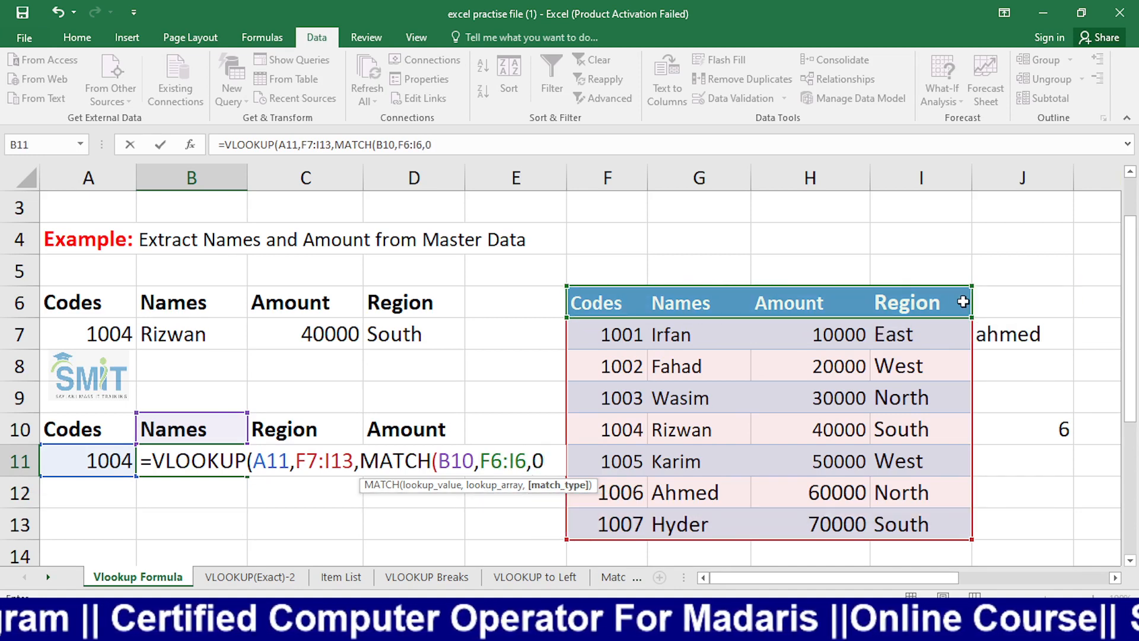
Close the nested MATCH, set the range lookup to FALSE for an exact match, and enter the VLOOKUP formula in B11.
text().)
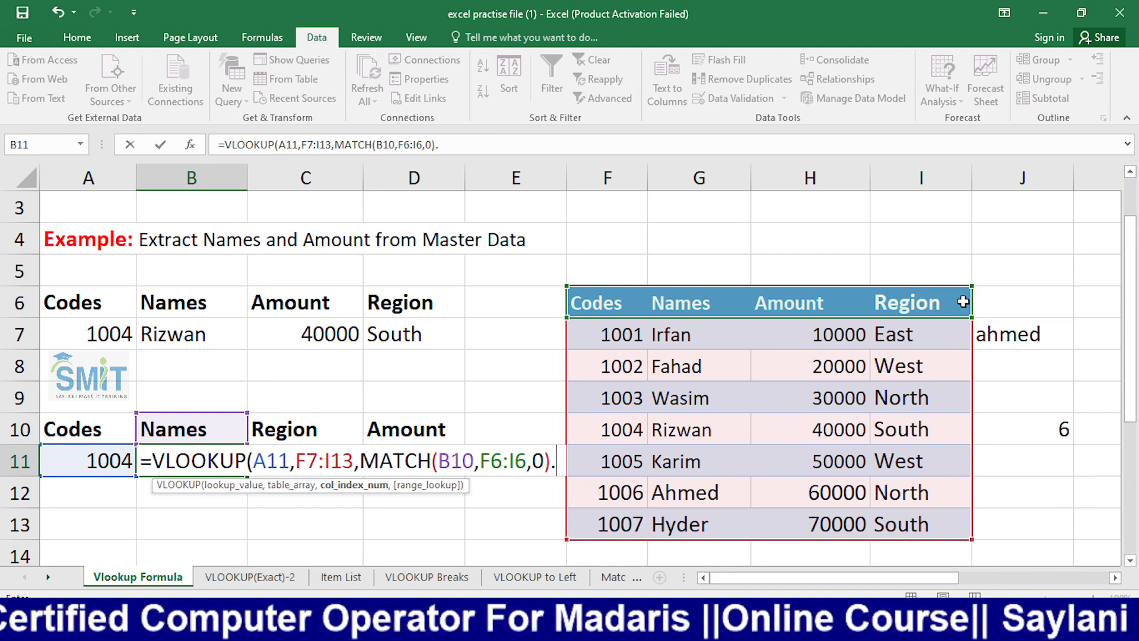
key(BackSpace)
text(,)
key(Down)
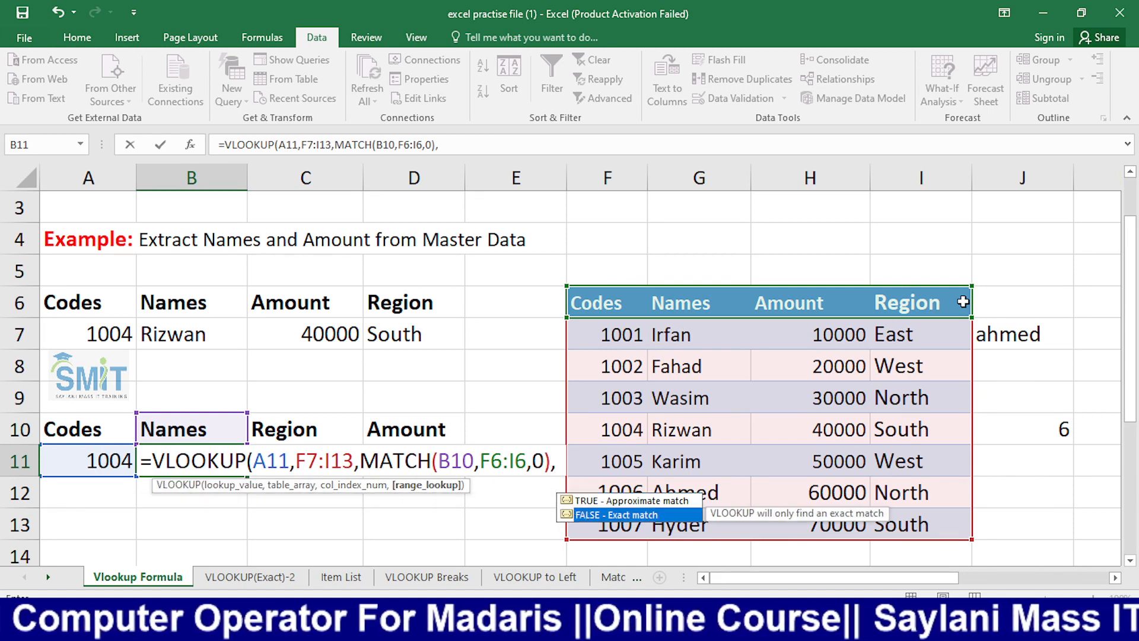
key(Tab)
text())
key(Return)
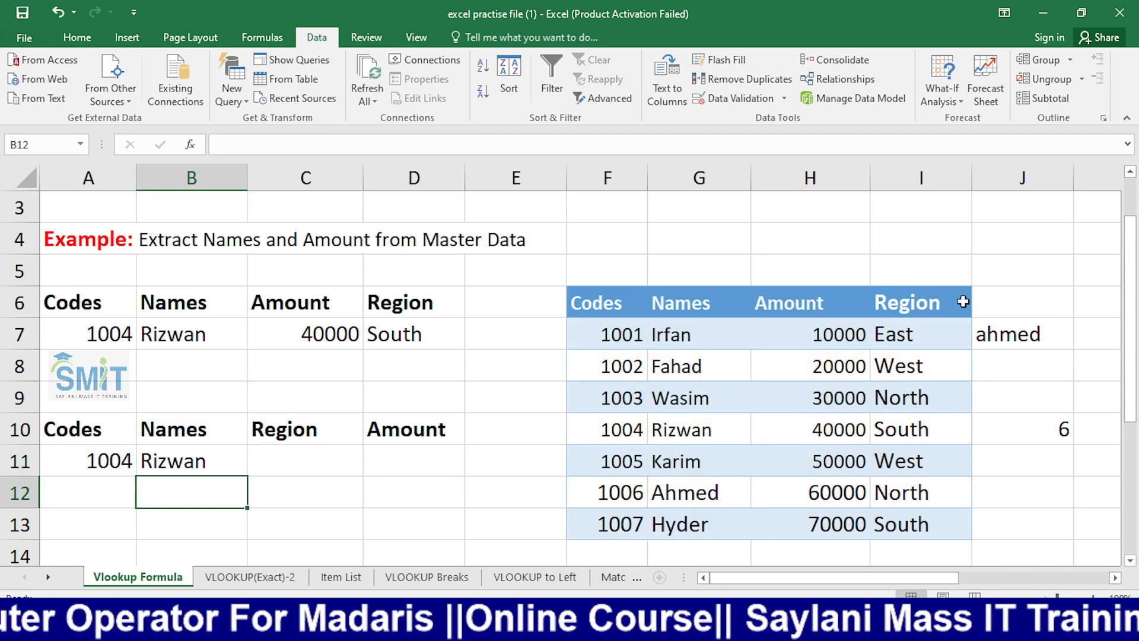
Fill the VLOOKUP formula from B11 across to the Region and Amount cells C11:D11.
key(Up)
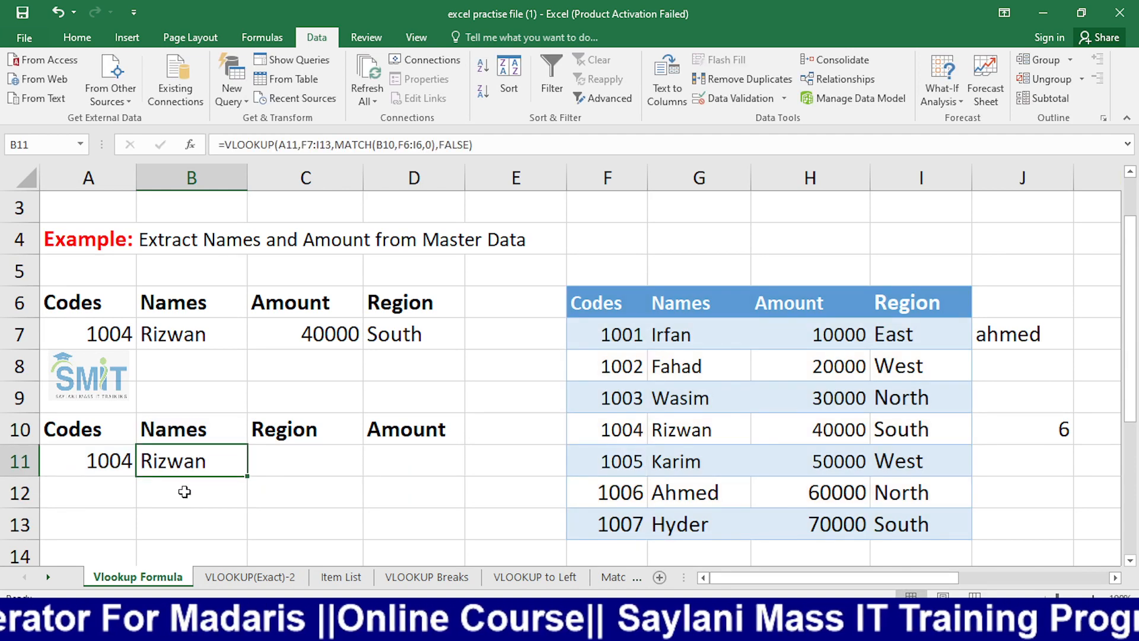
double_click(181, 462)
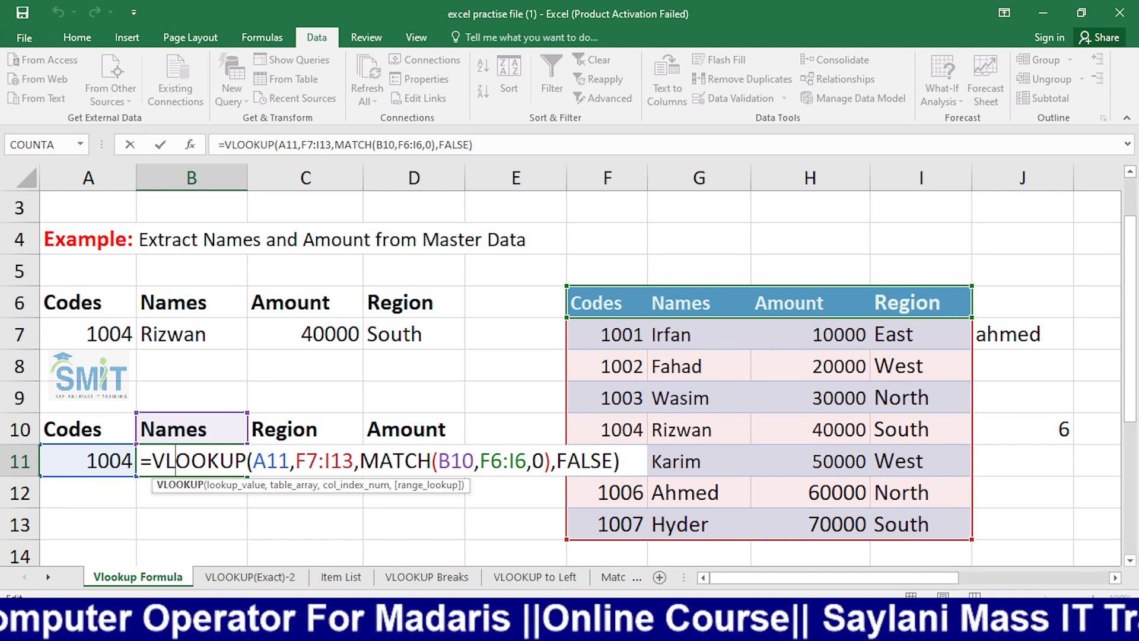
key(ctrl+Return)
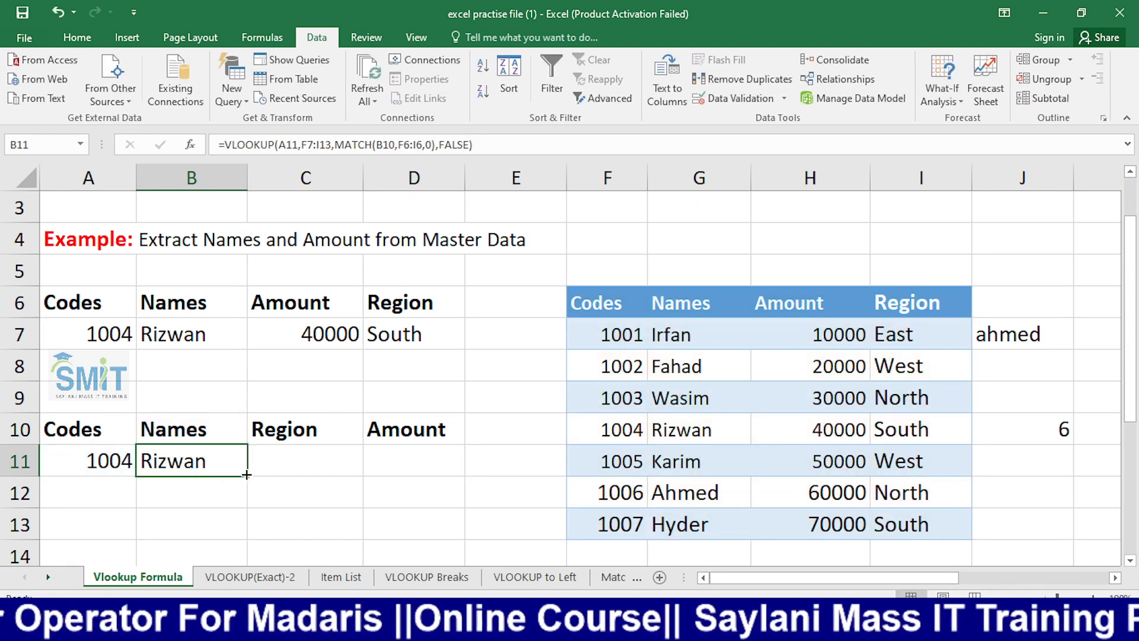
drag(247, 476, 457, 473)
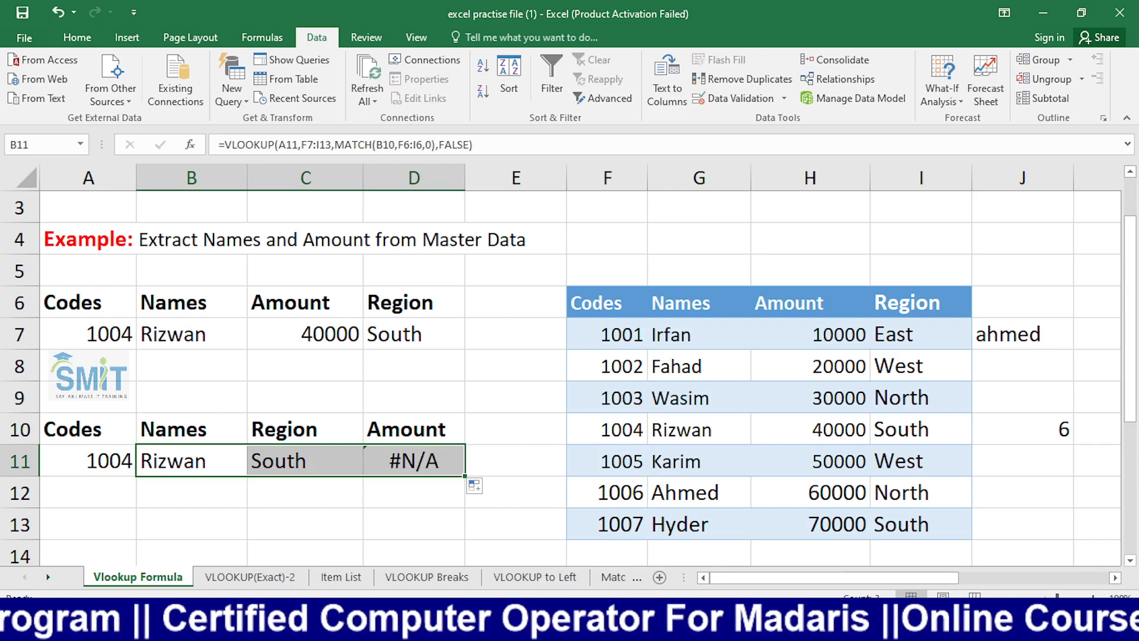
Examine the cell references in the formulas of B11, C11 and D11, leaving each formula unchanged.
double_click(201, 460)
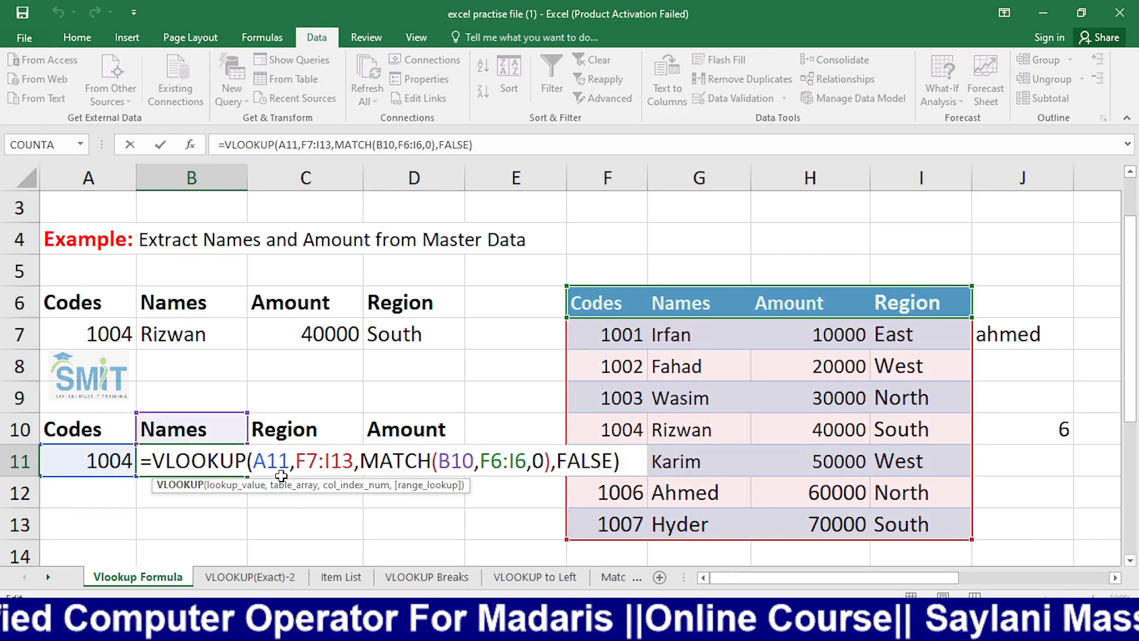
key(ctrl+Return)
double_click(301, 460)
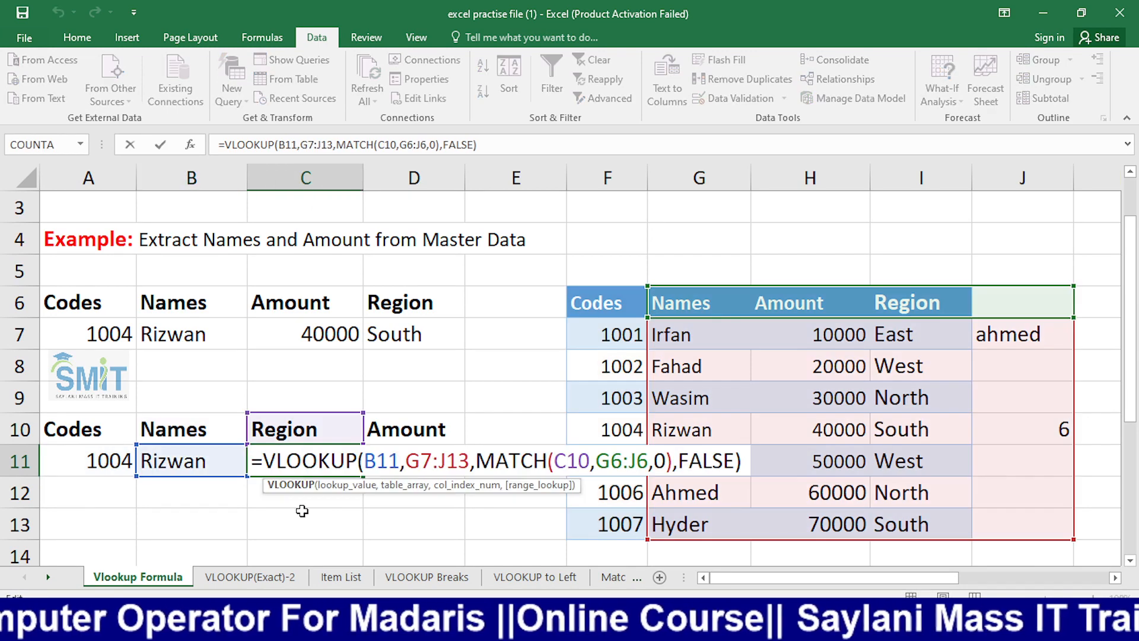
key(ctrl+Return)
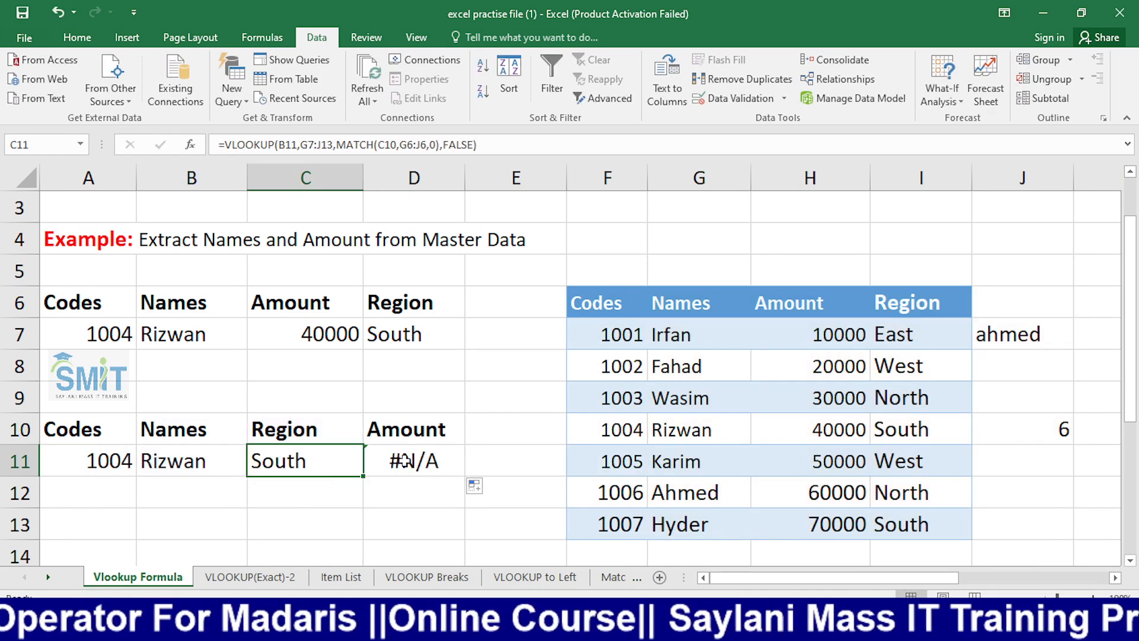
click(404, 461)
double_click(415, 456)
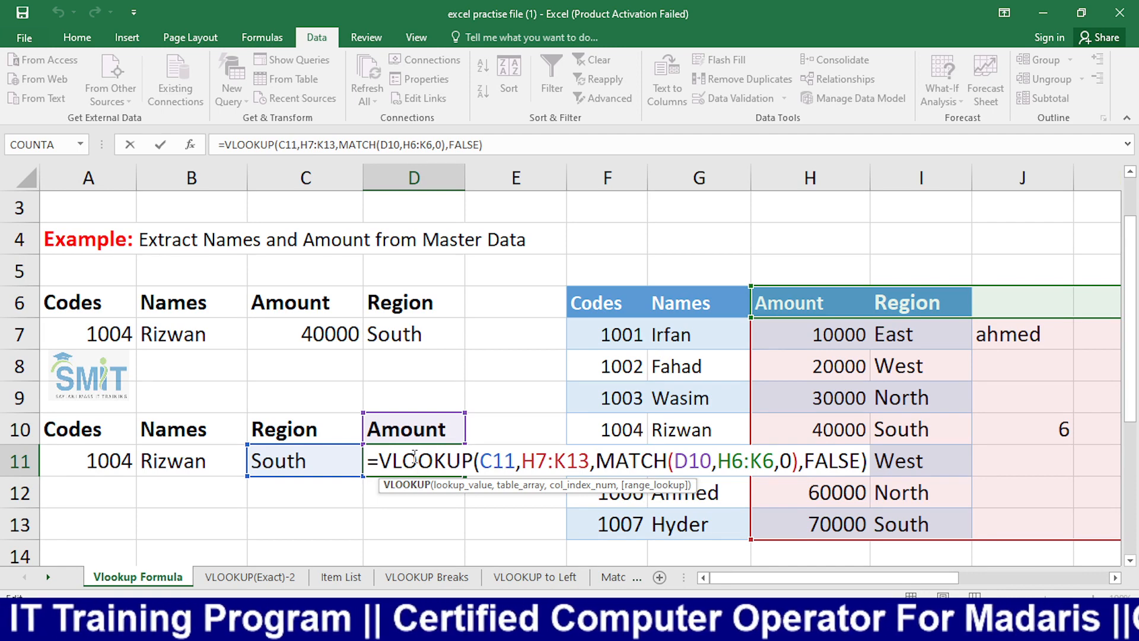
right_click(414, 458)
key(Escape)
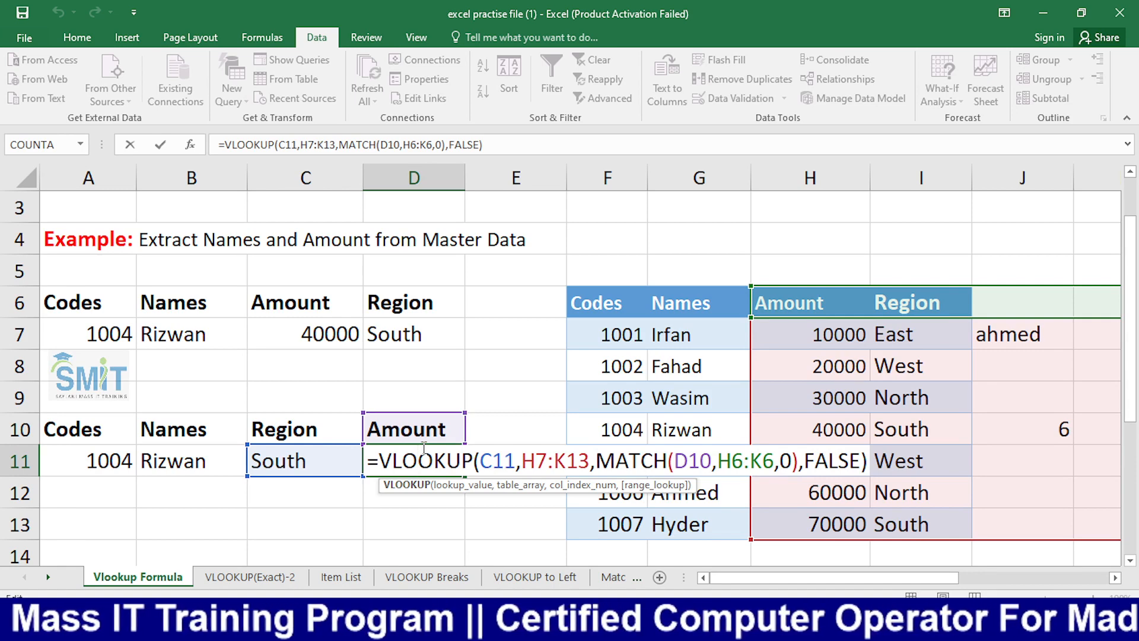
key(Escape)
In the B11 formula, make the table array absolute as $F$7:$I$13 and the lookup value absolute as $A$11.
double_click(182, 458)
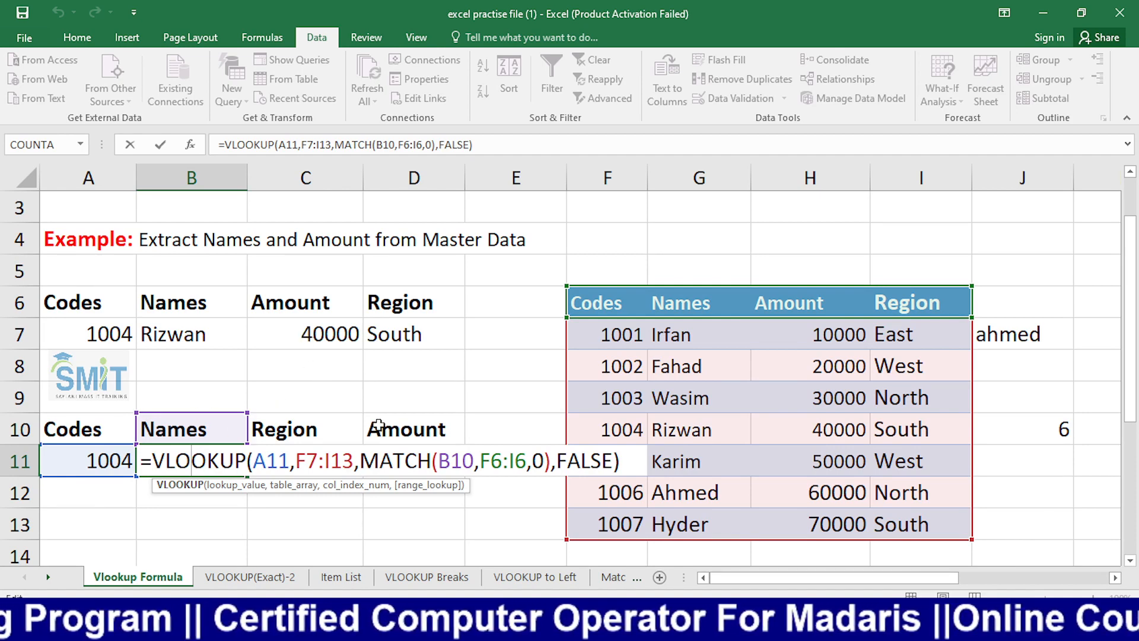
click(307, 461)
key(F4)
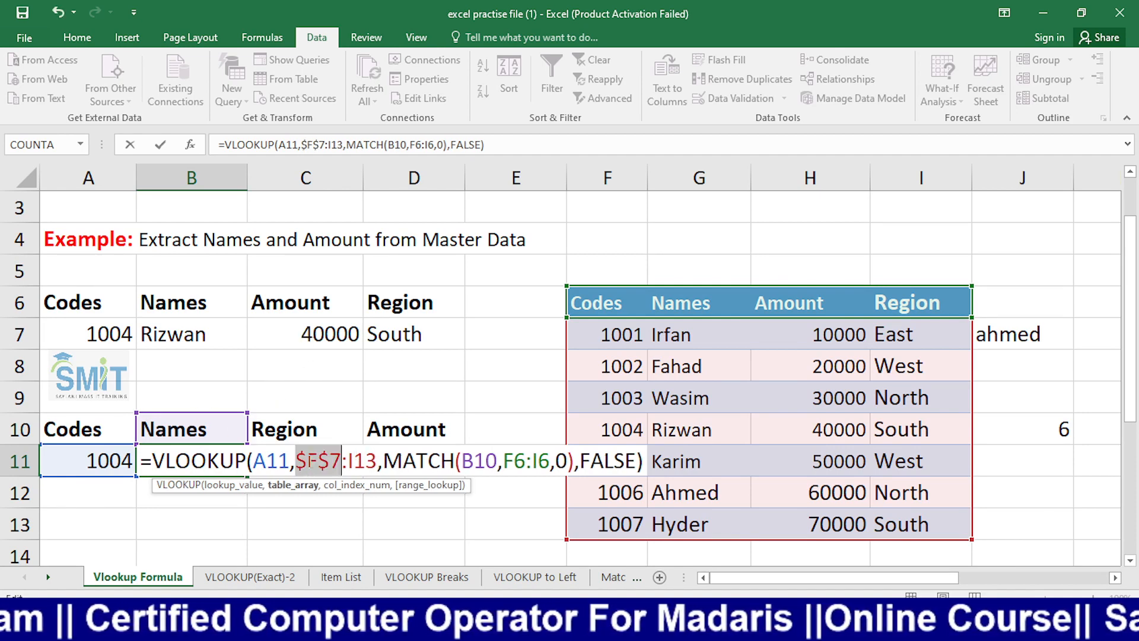
click(366, 461)
key(F4)
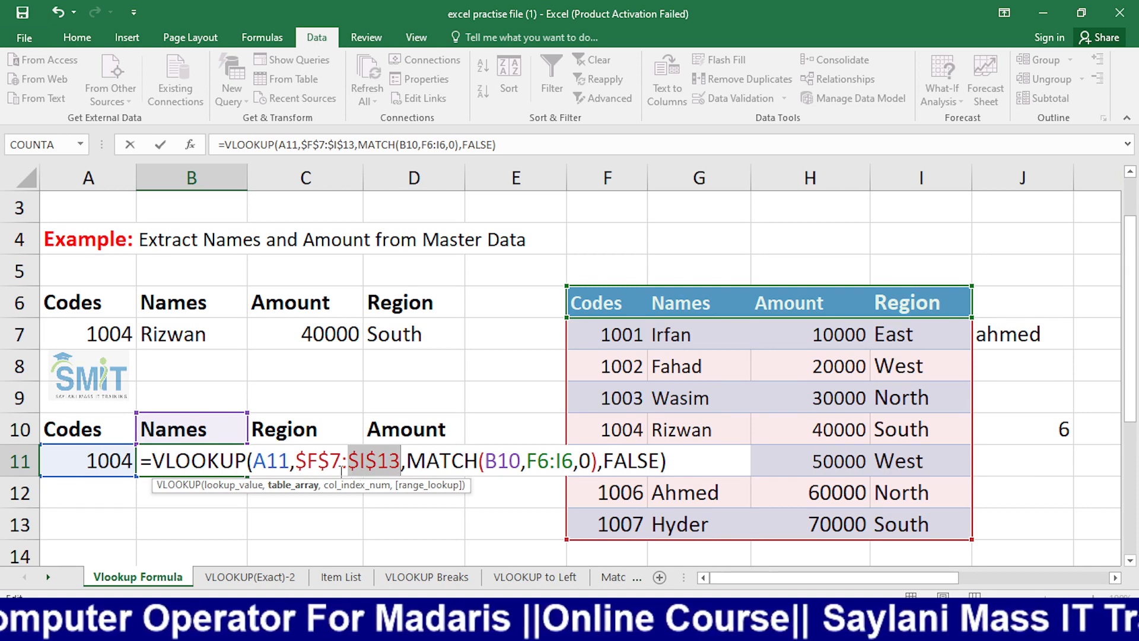
click(277, 460)
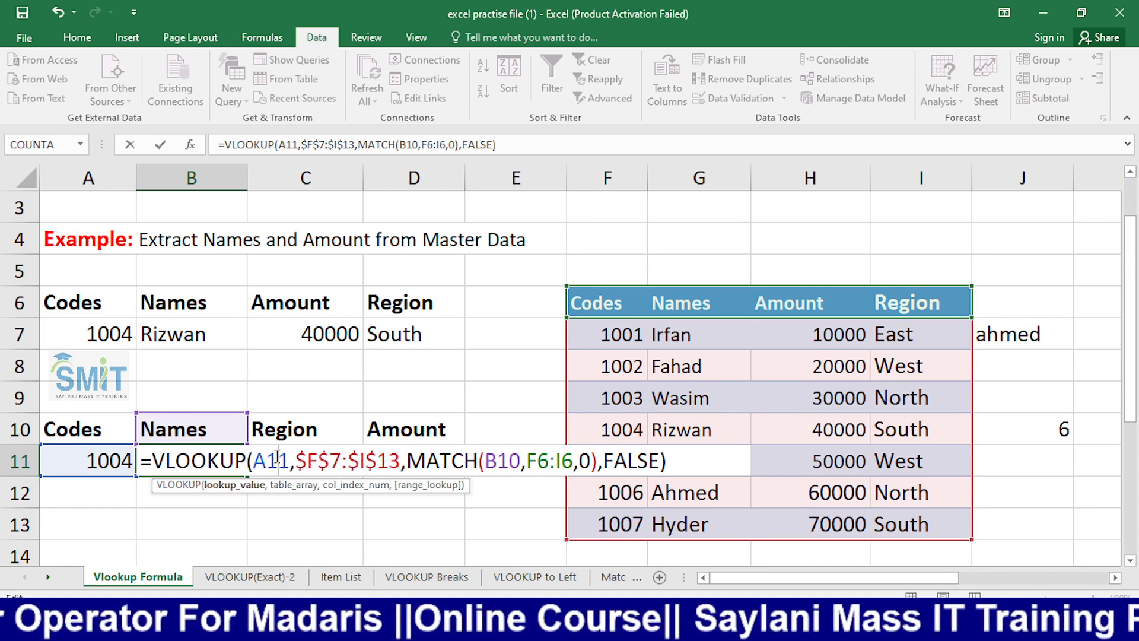
key(F4)
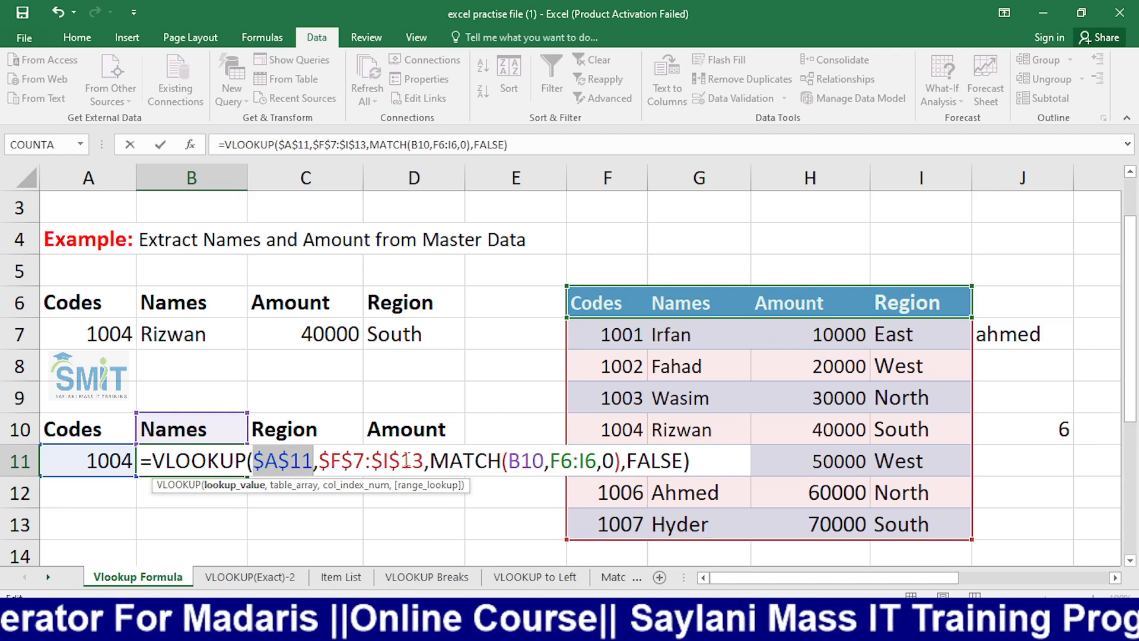
Make the nested MATCH references absolute, with lookup value $B$10 and header range $F$6:$I$6.
click(525, 461)
key(F4)
click(580, 461)
key(F4)
click(629, 461)
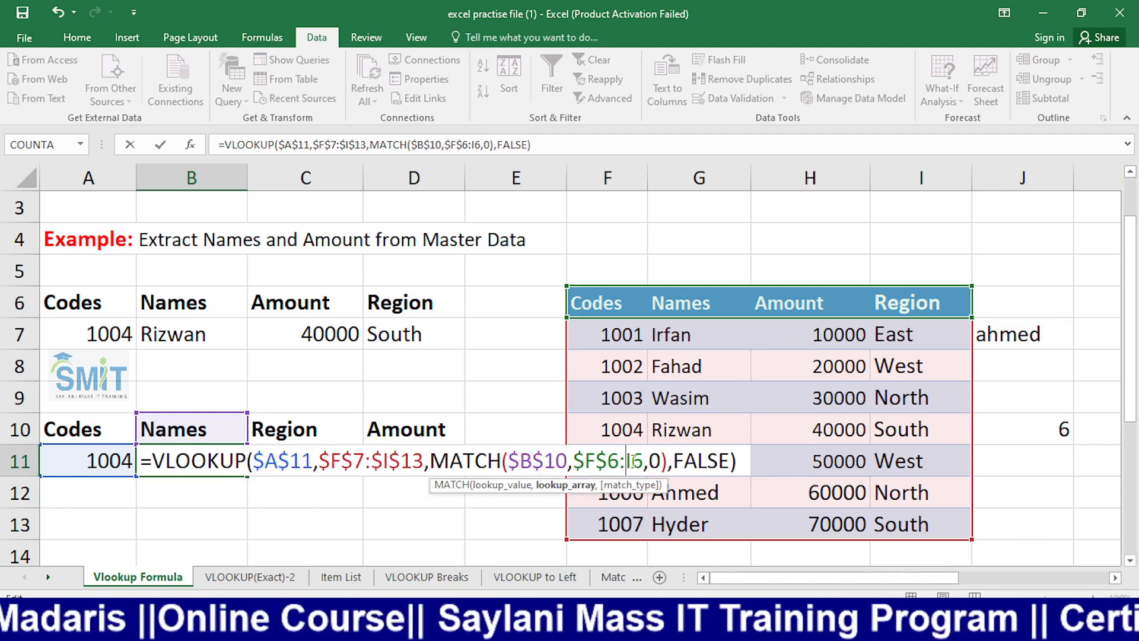
key(F4)
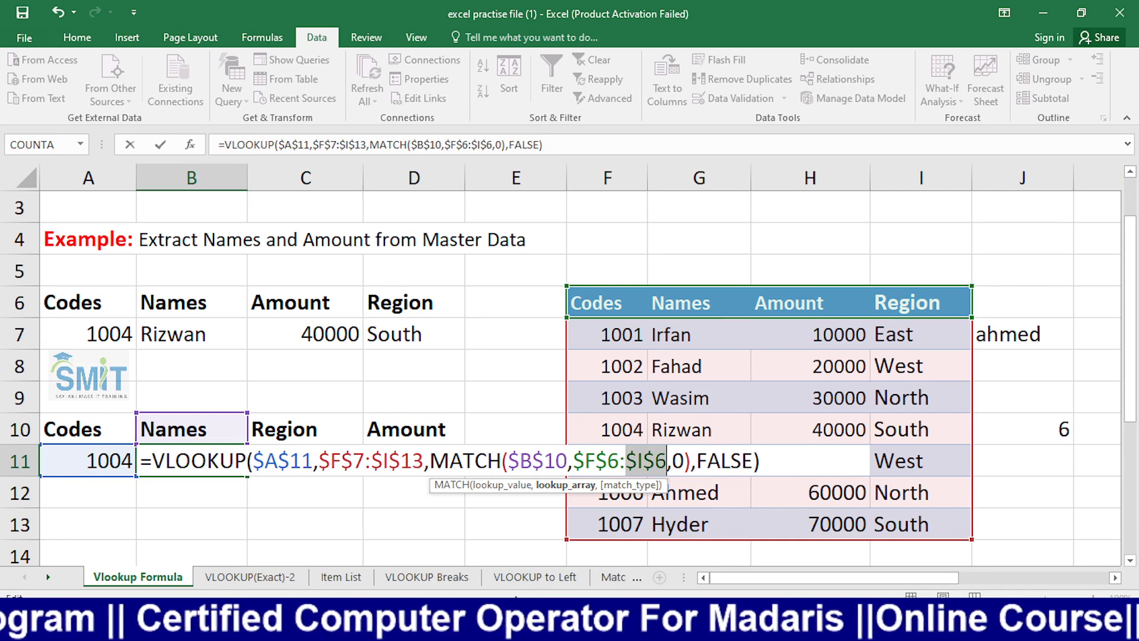
Set the MATCH lookup value to relative B10 and enter the revised formula in B11.
click(548, 461)
key(F4)
key(F4)
key(F4)
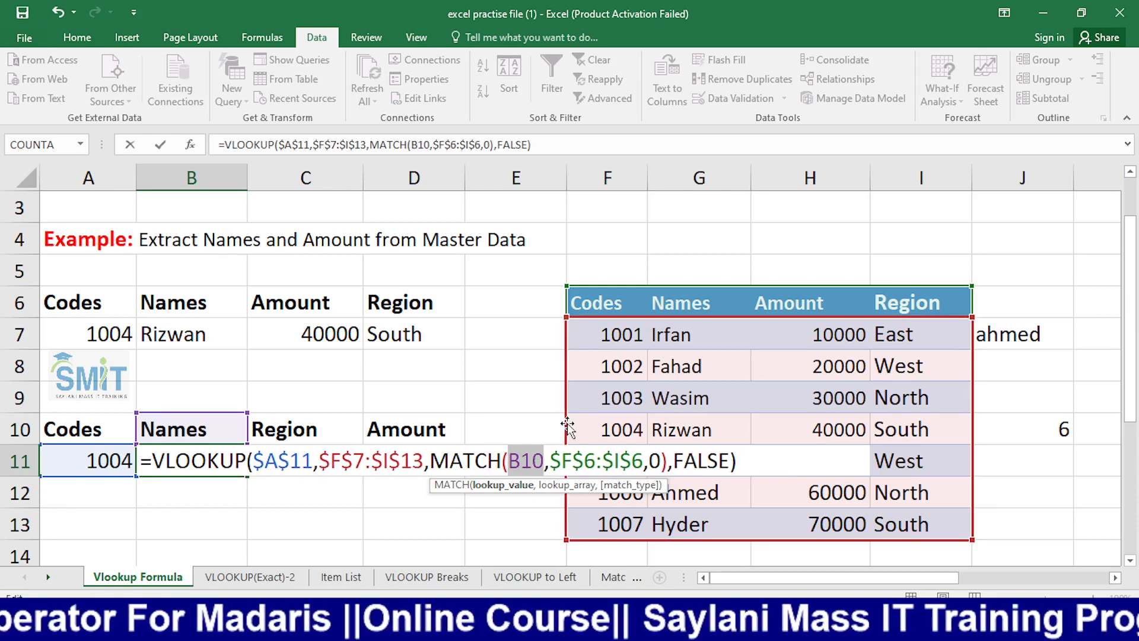
key(Return)
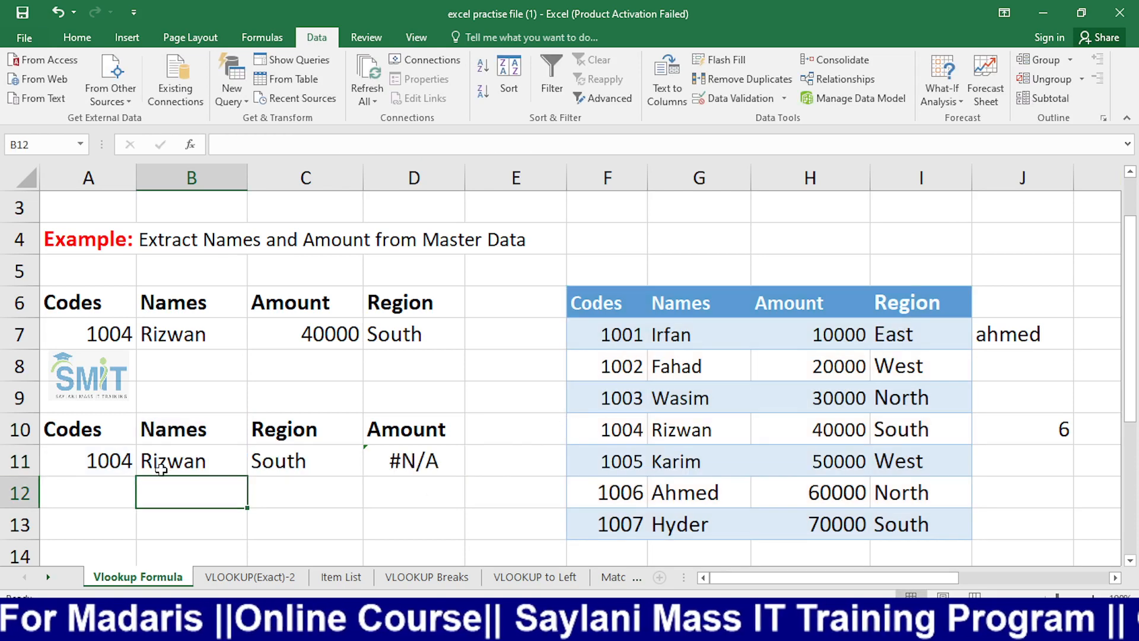
Fill the formula with locked references from B11 across to C11:D11.
click(158, 464)
drag(250, 477, 385, 471)
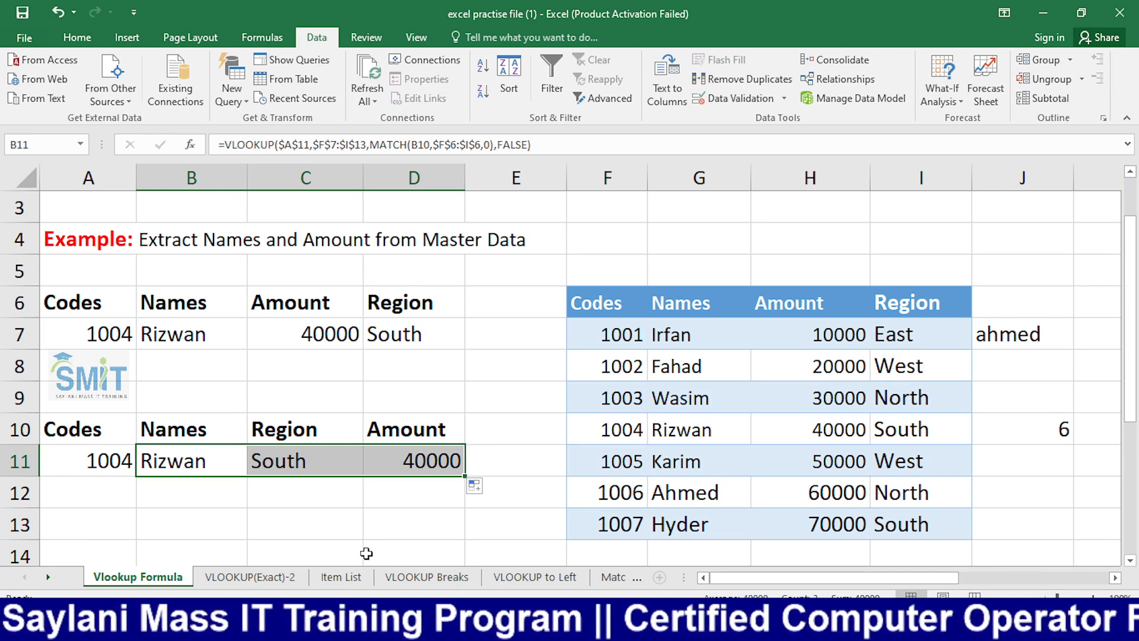
click(327, 511)
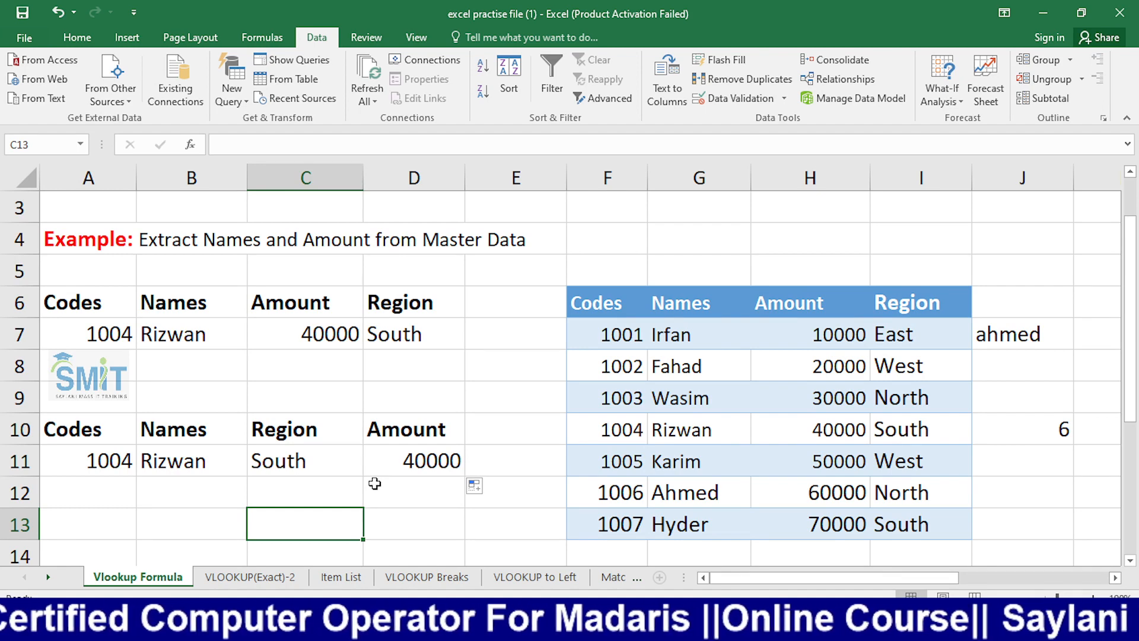
Check the B11 formula and undo the last fill across C11:D11.
click(201, 465)
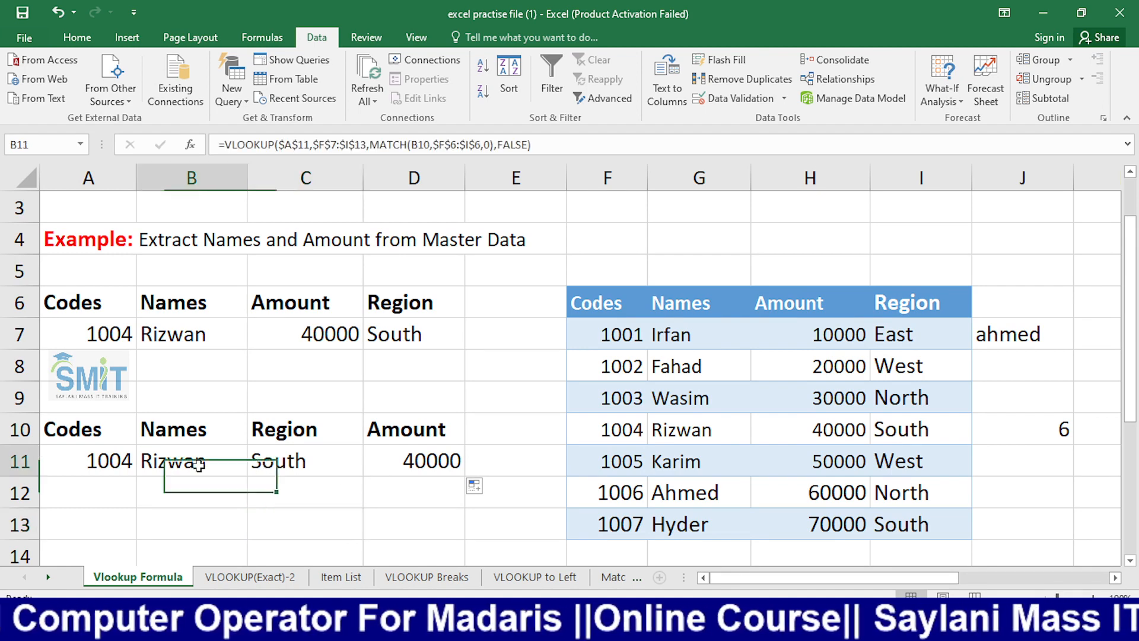
double_click(200, 465)
key(Return)
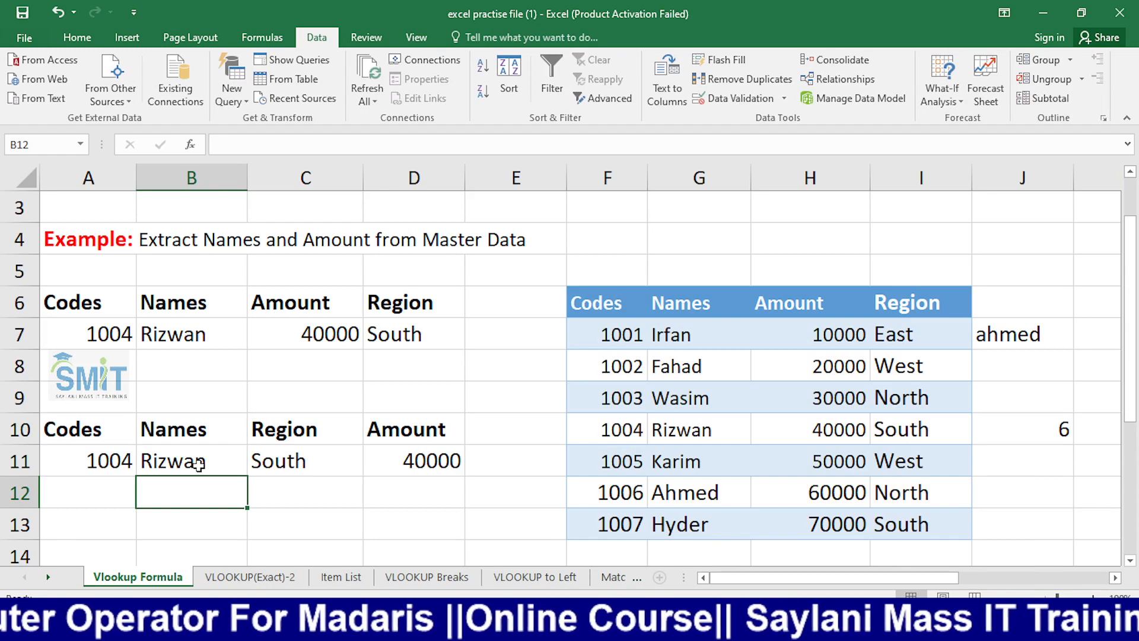
click(199, 465)
key(ctrl+z)
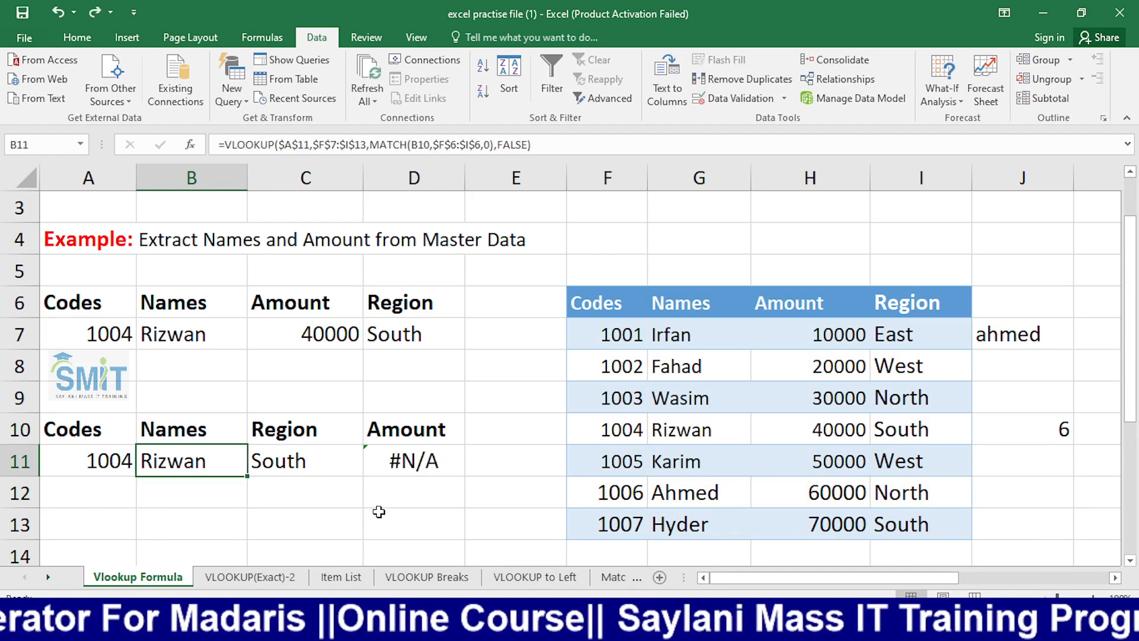
Inspect the references in the Amount formula in D11 without changing it.
click(378, 514)
double_click(437, 461)
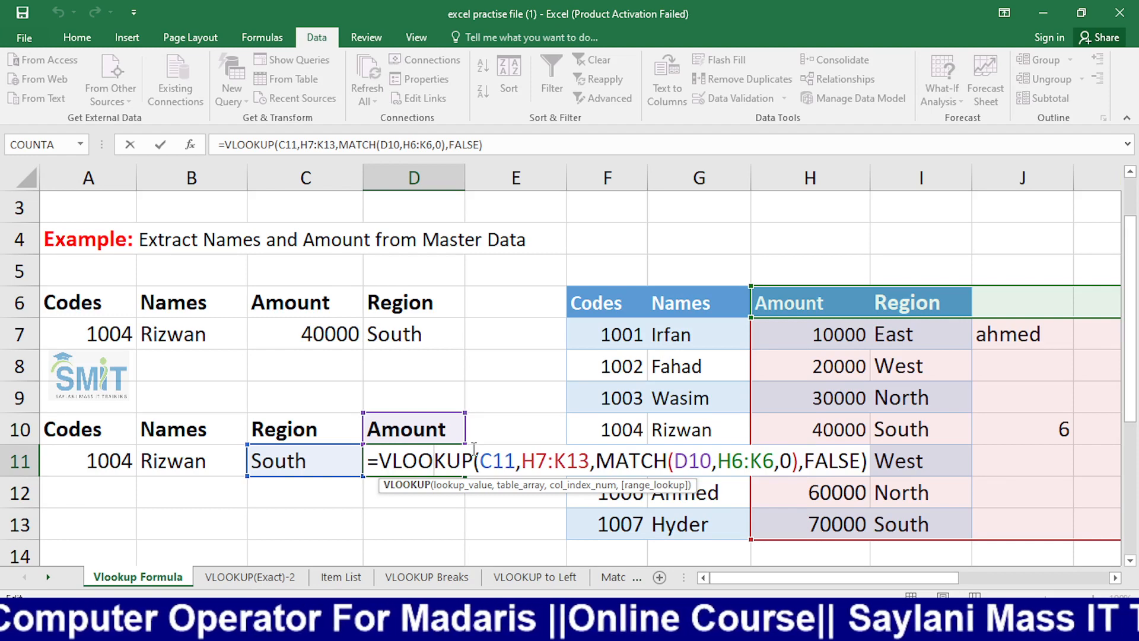
key(ctrl+Return)
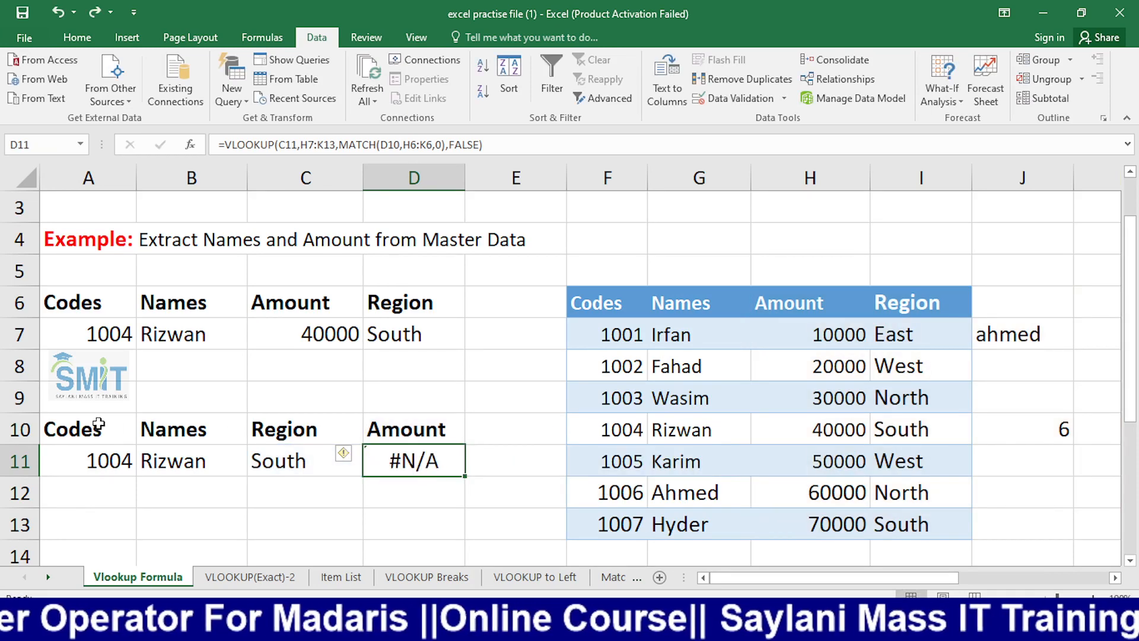
Copy the header row A10:D10 to A14:D14 below the second lookup table.
drag(99, 423, 381, 424)
key(ctrl+c)
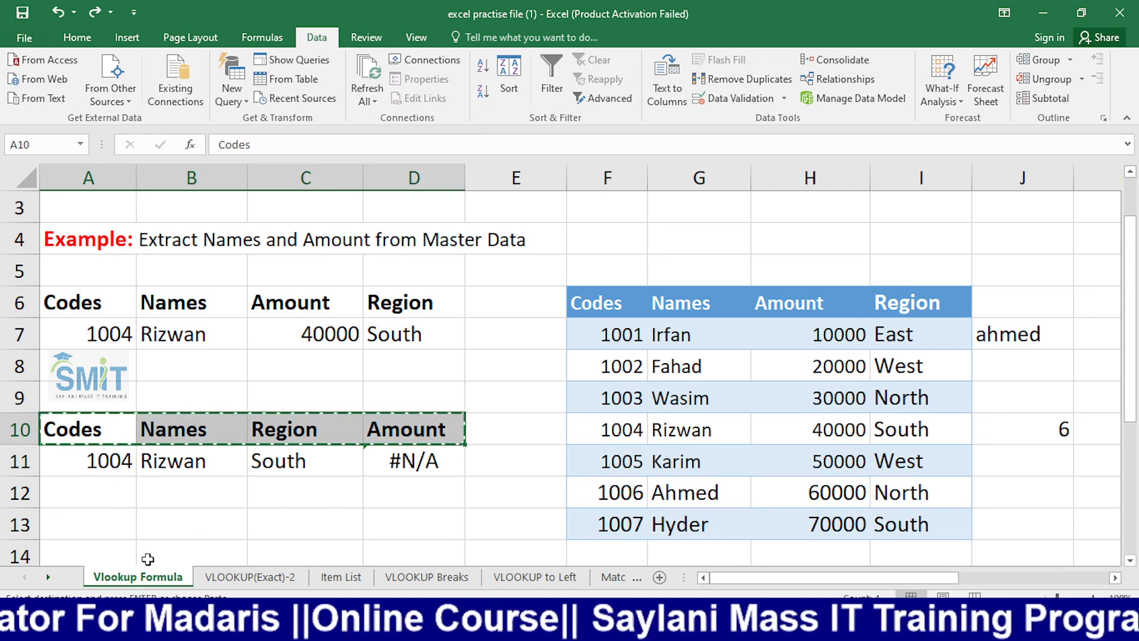
scroll(148, 559, down, 1)
click(99, 450)
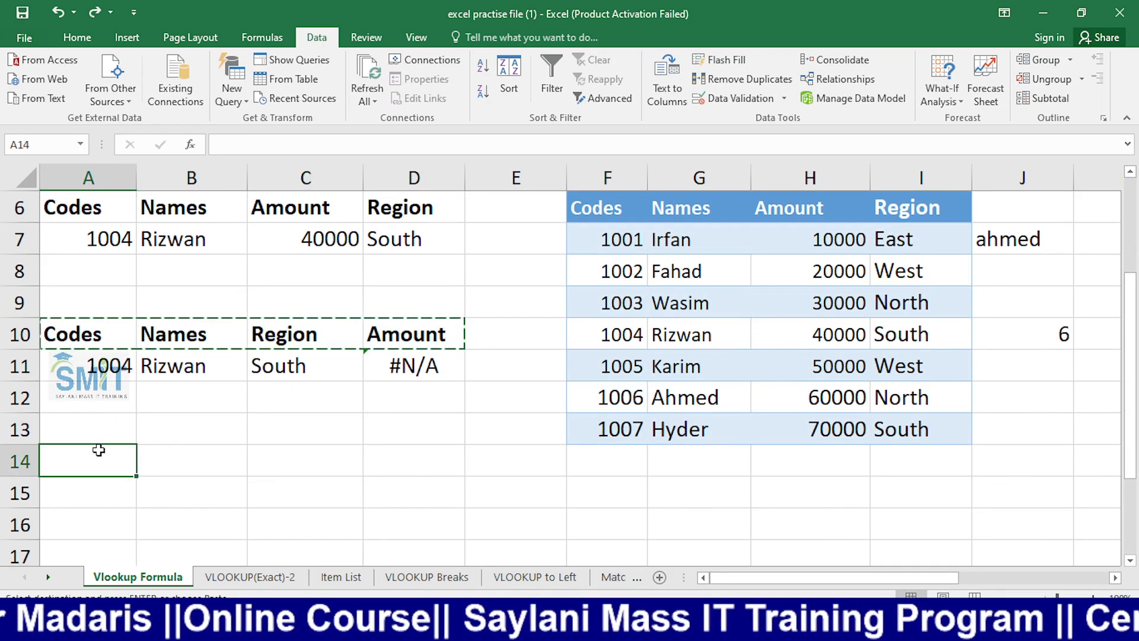
key(ctrl+v)
key(Escape)
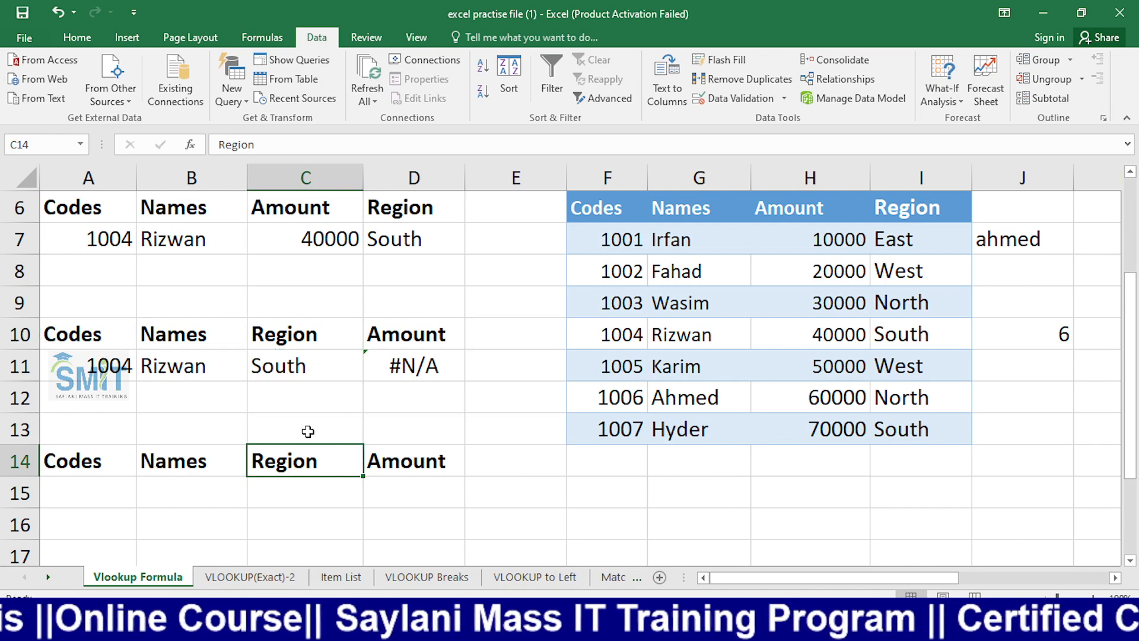
Reorder the copied headers by moving Amount from D14 to C14 and moving the Region header from C10 into D14.
click(392, 472)
drag(331, 461, 305, 461)
click(310, 336)
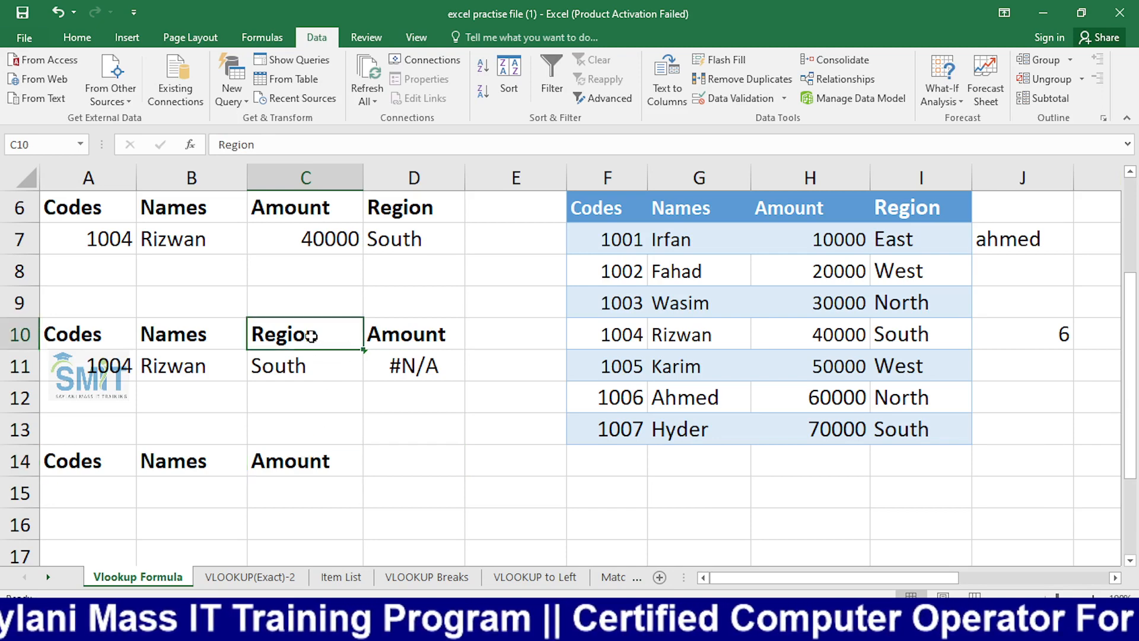
key(ctrl+x)
click(389, 465)
key(ctrl+v)
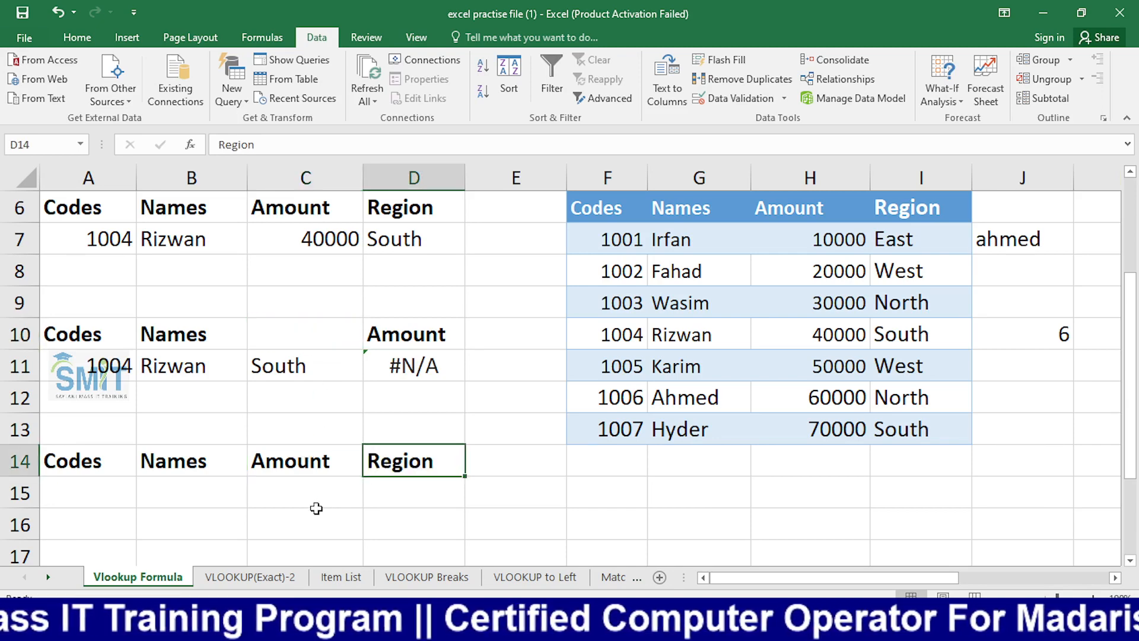
Check the Names lookup formula in B11 and copy it into B15 under the new header row.
click(318, 521)
click(181, 373)
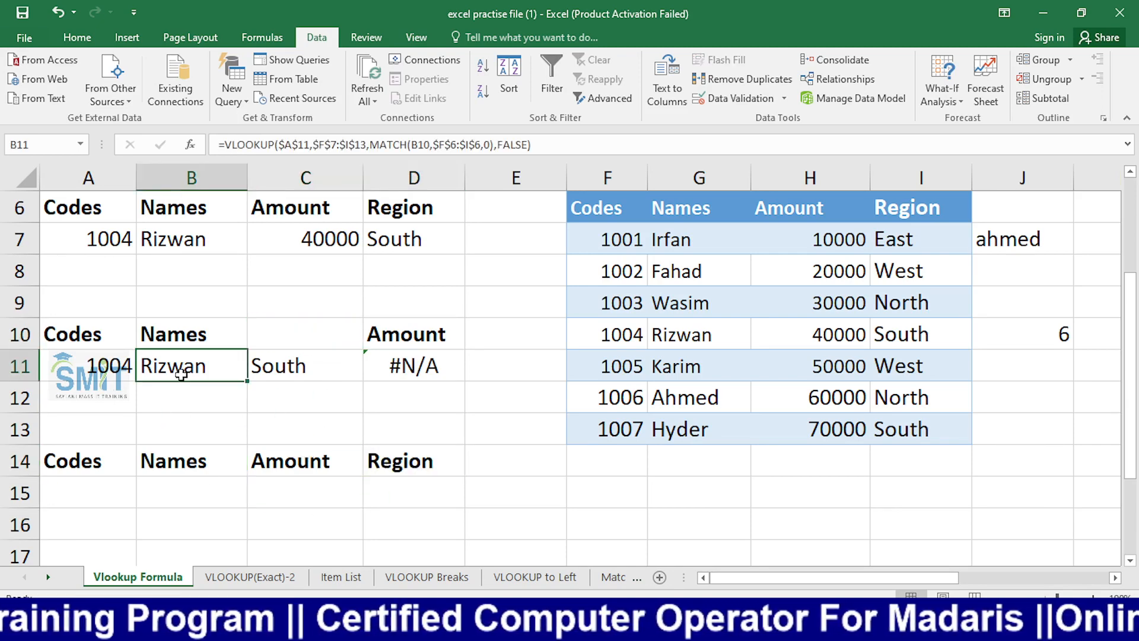
double_click(179, 366)
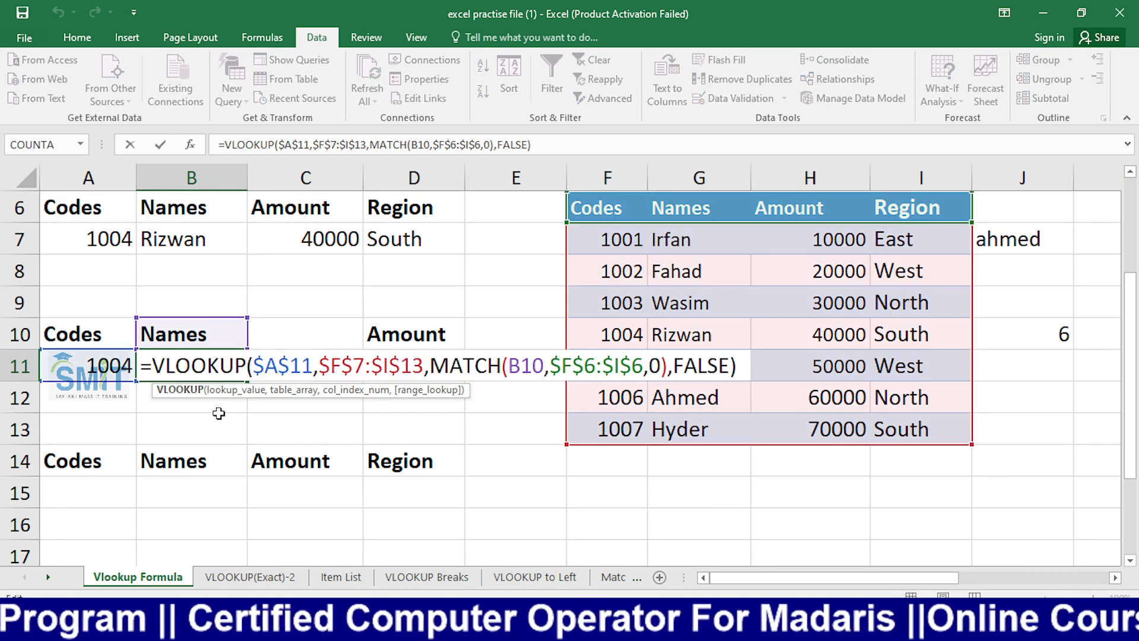
key(Escape)
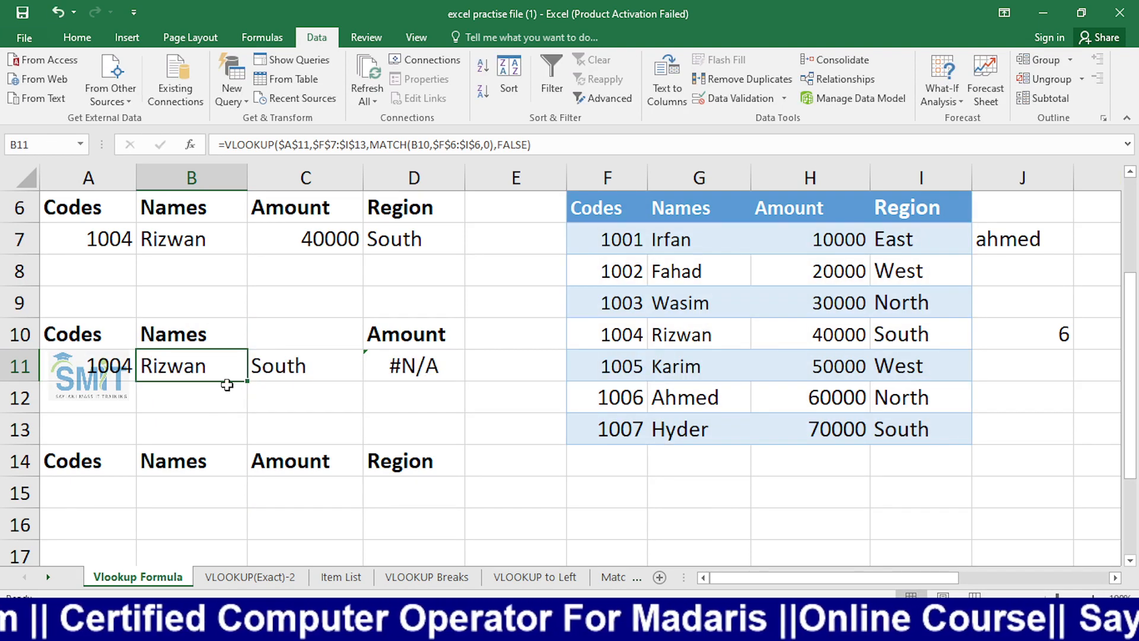
click(193, 486)
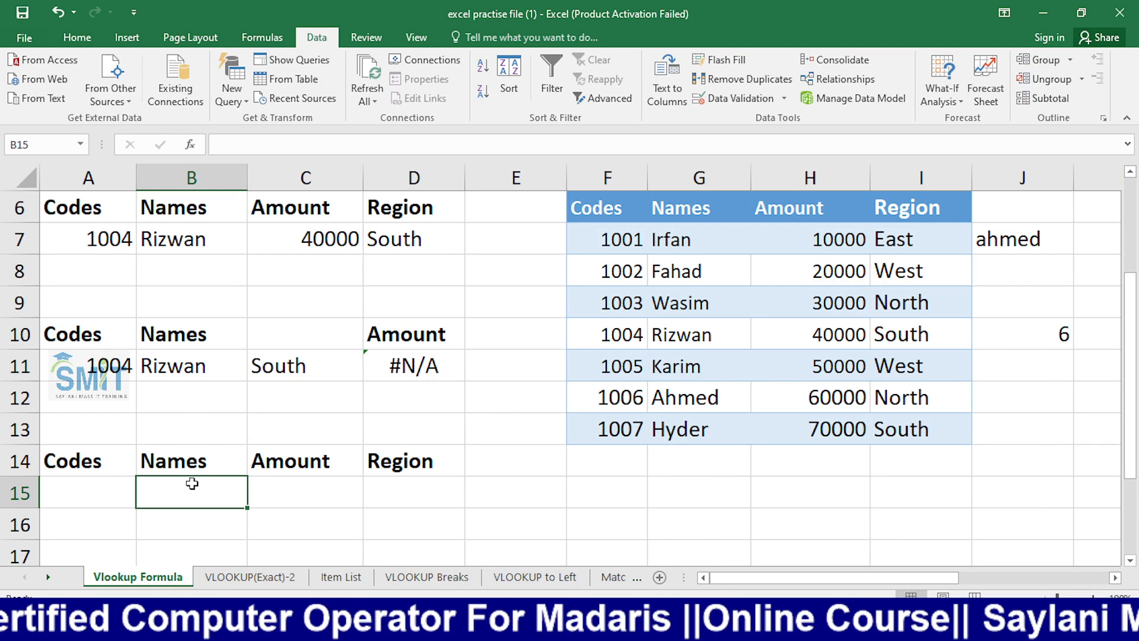
click(193, 371)
key(ctrl+c)
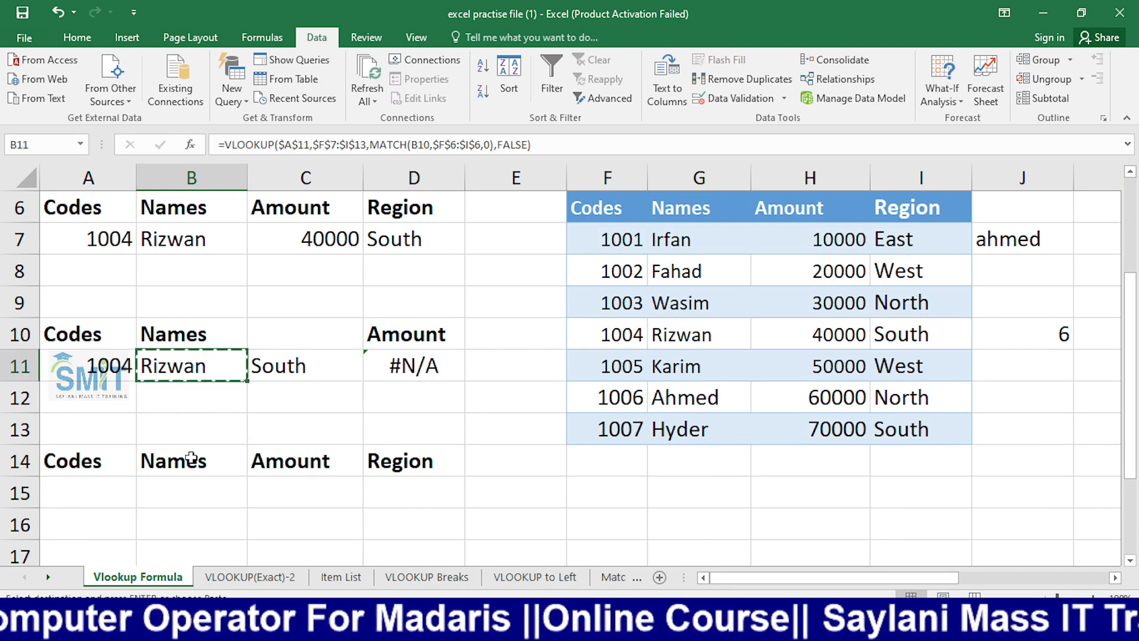
click(197, 482)
key(ctrl+v)
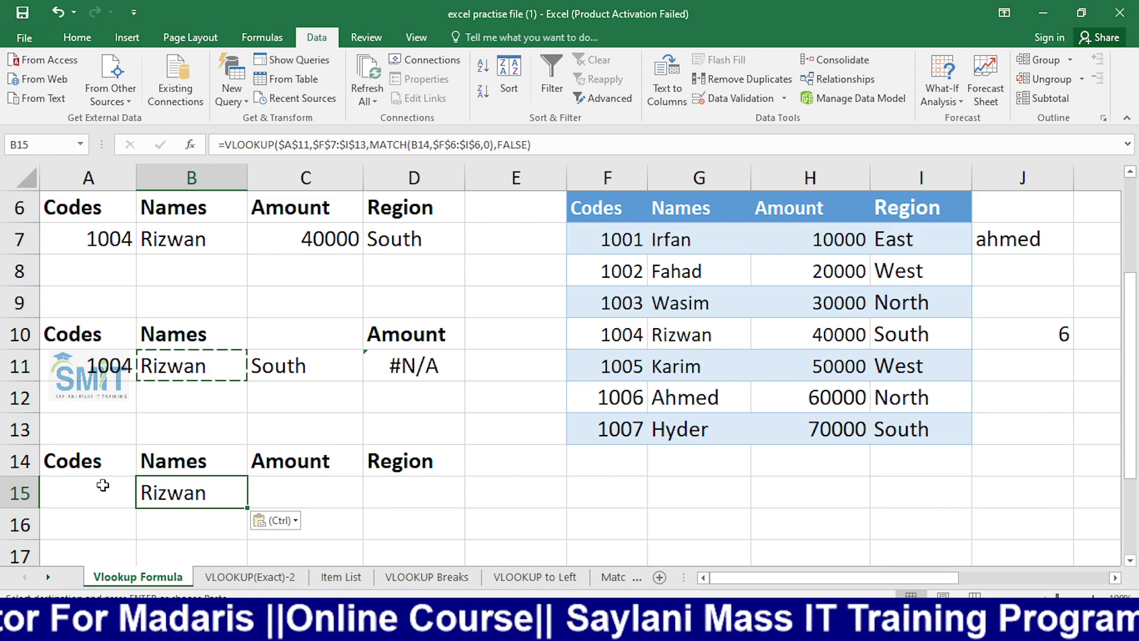
Change the lookup value in B15's VLOOKUP formula to $A15.
double_click(190, 493)
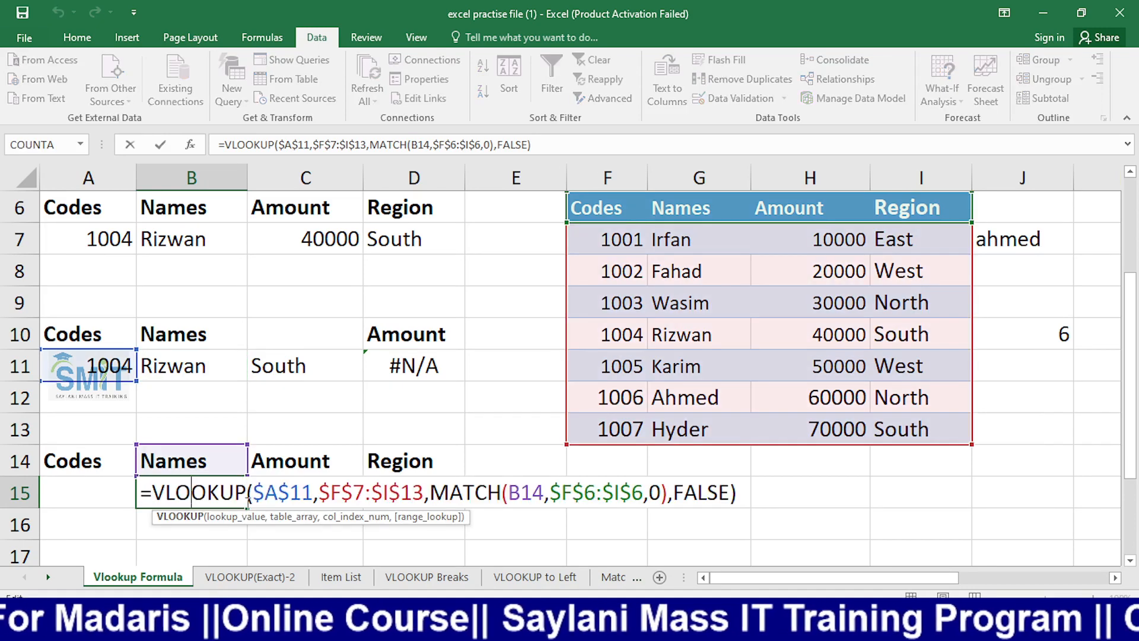
click(313, 492)
key(BackSpace)
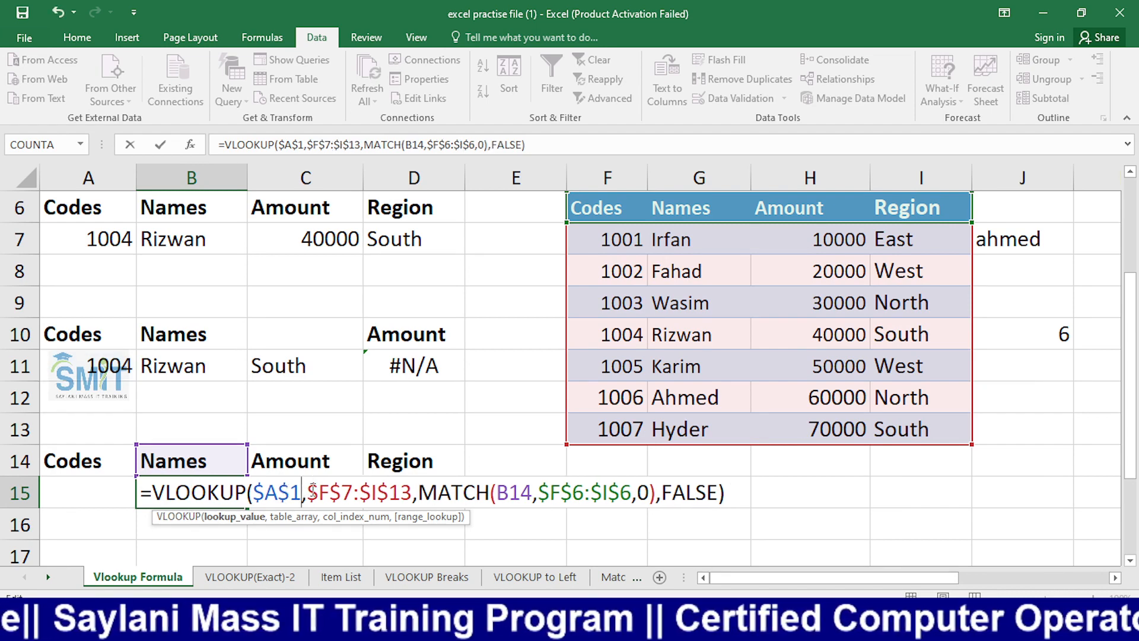
text(5)
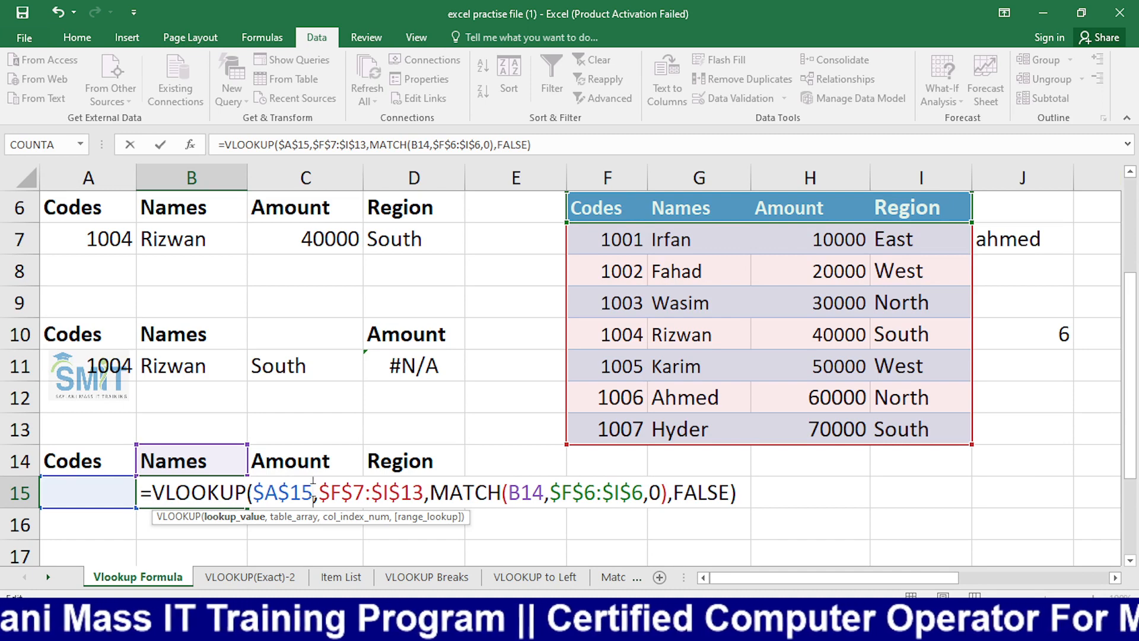
key(F4)
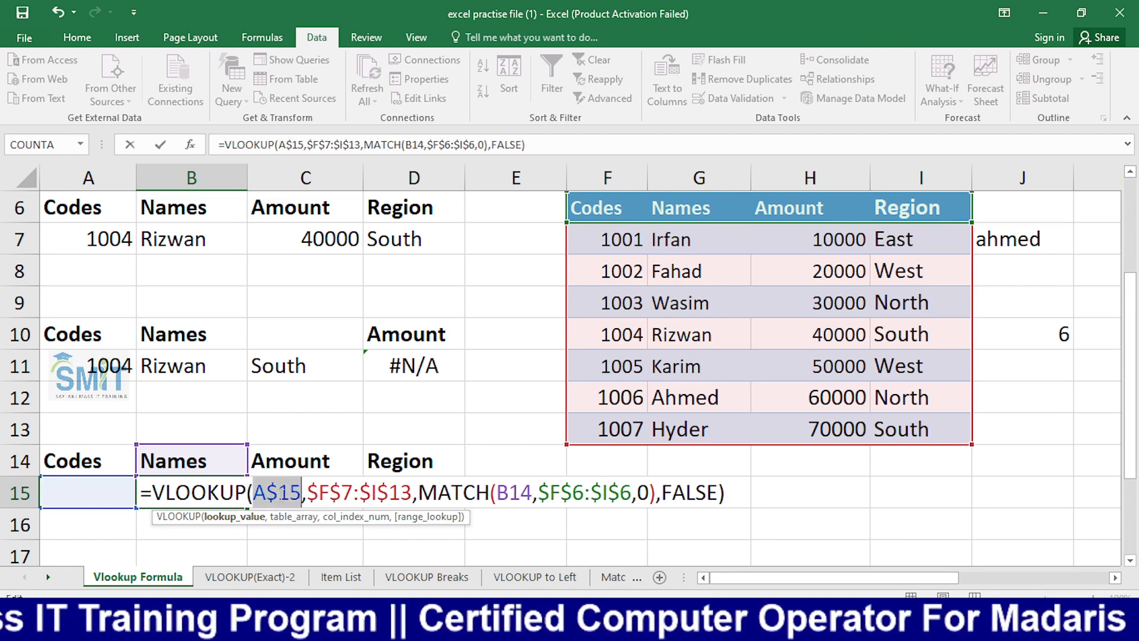
key(F4)
Make the table range and lookup value in B15's formula fully relative, as F7:I13 and A15.
click(350, 492)
key(F4)
key(F4)
key(F4)
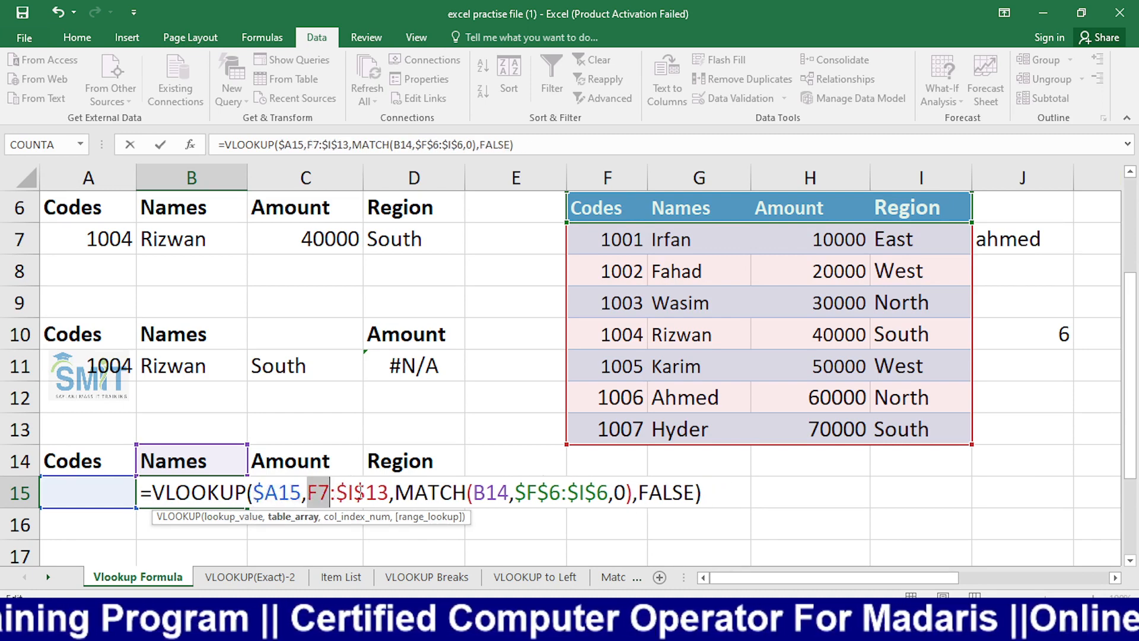
click(356, 492)
key(F4)
key(F4)
key(F4)
click(274, 492)
key(F4)
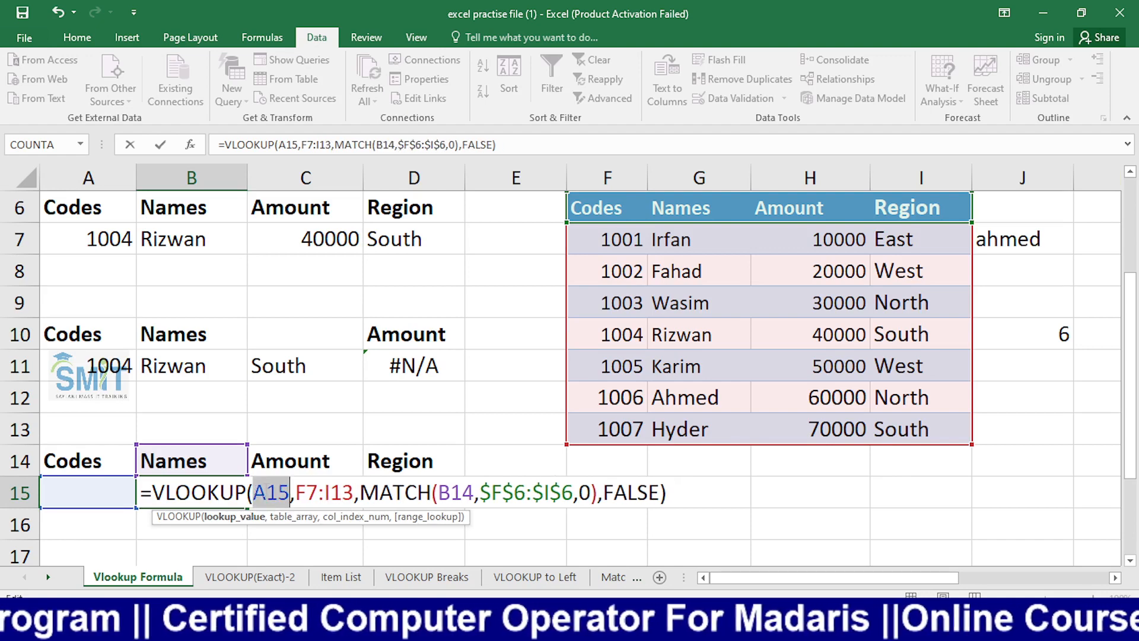
Make the MATCH header range in B15's formula relative, as F6:I6, and commit the formula.
click(493, 494)
key(F4)
key(F4)
key(F4)
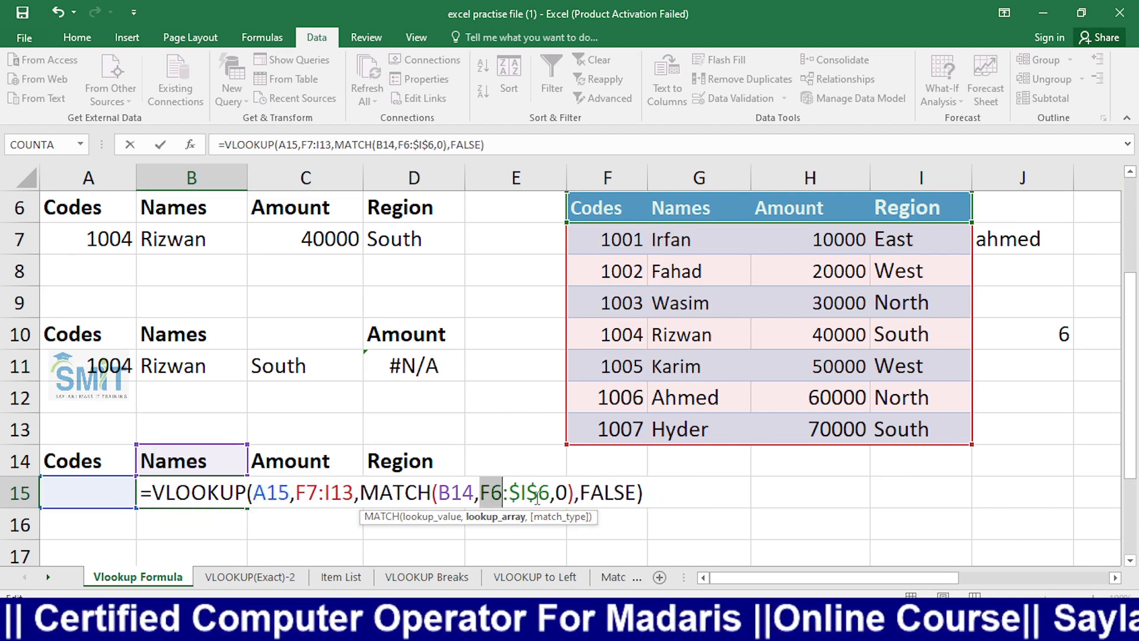
click(535, 494)
key(F4)
key(F4)
key(F4)
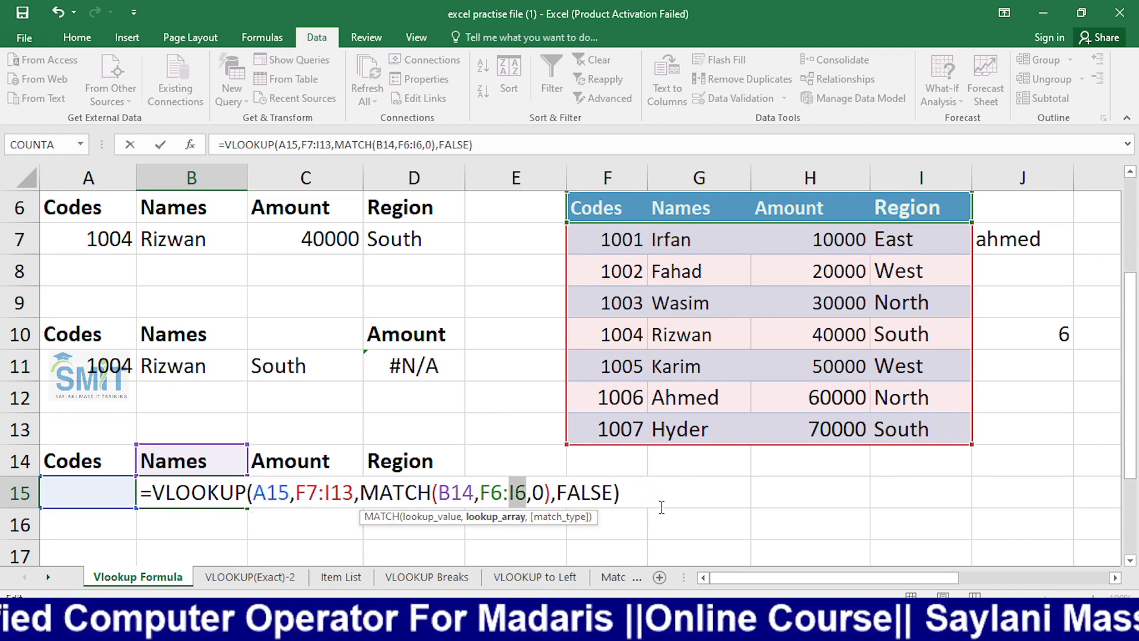
click(619, 494)
key(Return)
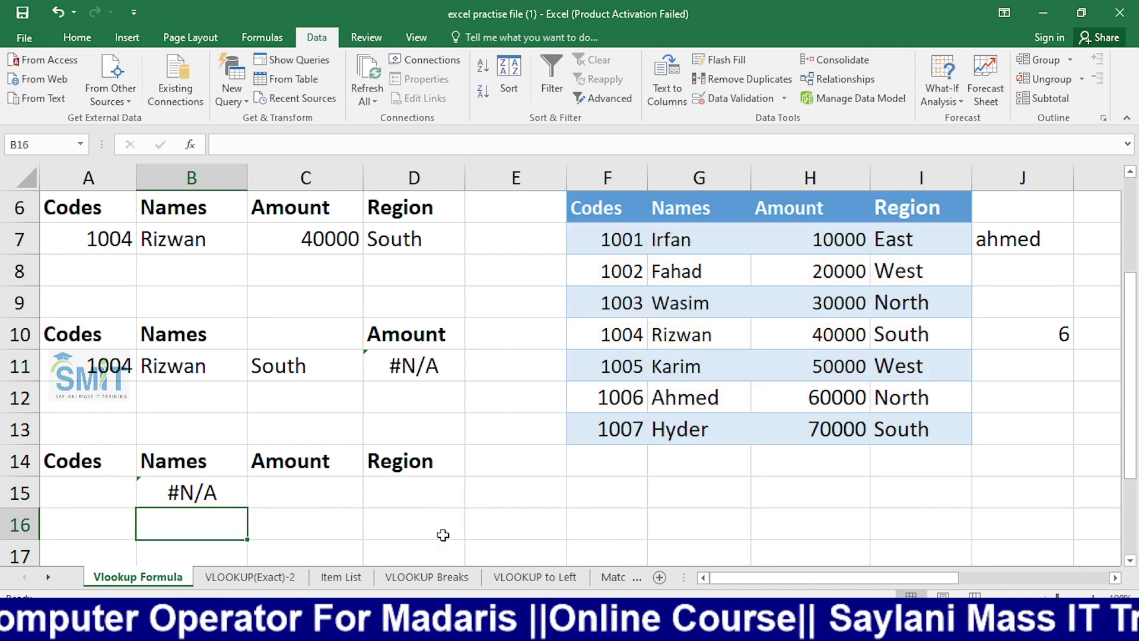
Enter code 1004 in A15 and fill the B15 formula across to D15.
click(89, 489)
text(1004)
key(Return)
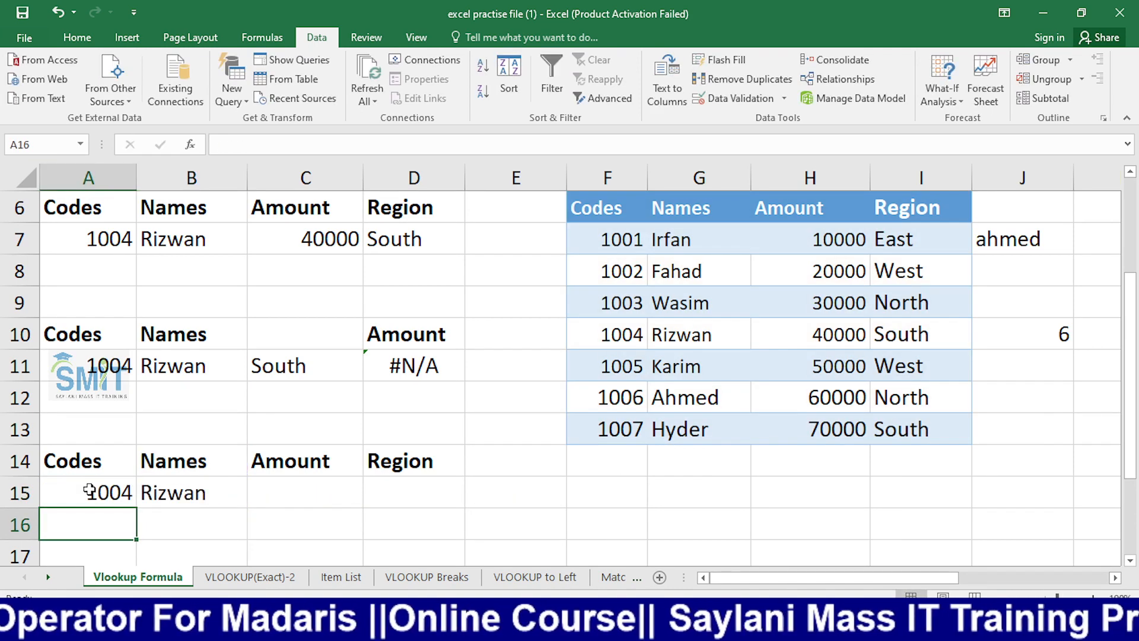
click(214, 483)
drag(250, 509, 509, 513)
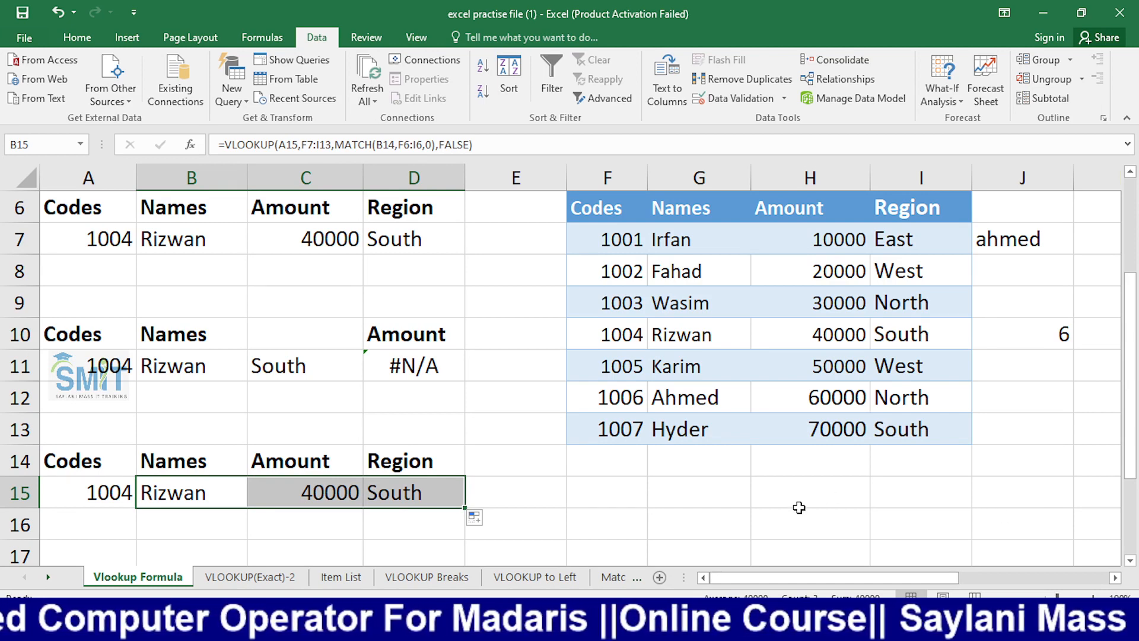
Make the lookup value in B11's VLOOKUP formula fully relative, as A11.
click(208, 358)
double_click(208, 356)
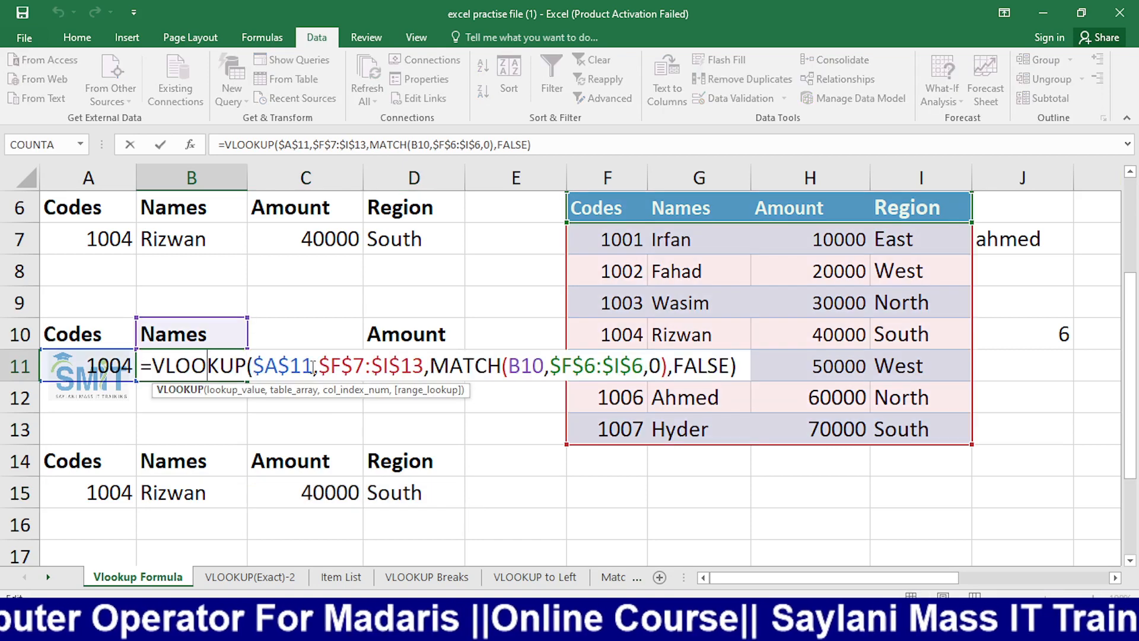
click(291, 363)
key(F4)
key(F4)
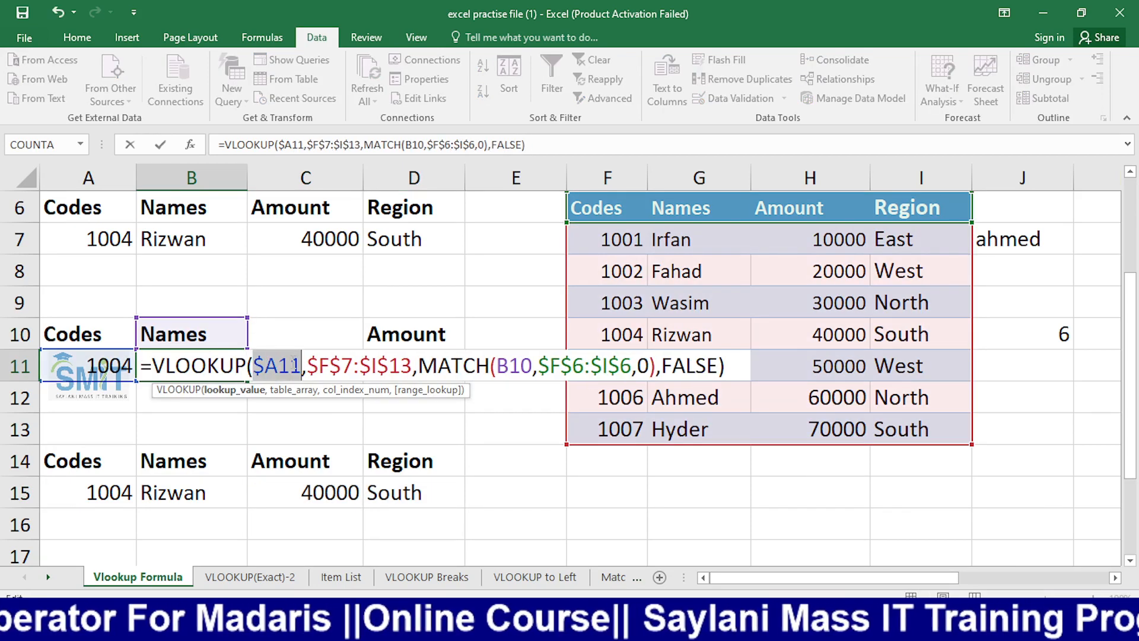
key(F4)
Make the table range in B11's formula fully relative, as F7:I13.
click(336, 363)
key(F4)
key(F4)
key(F4)
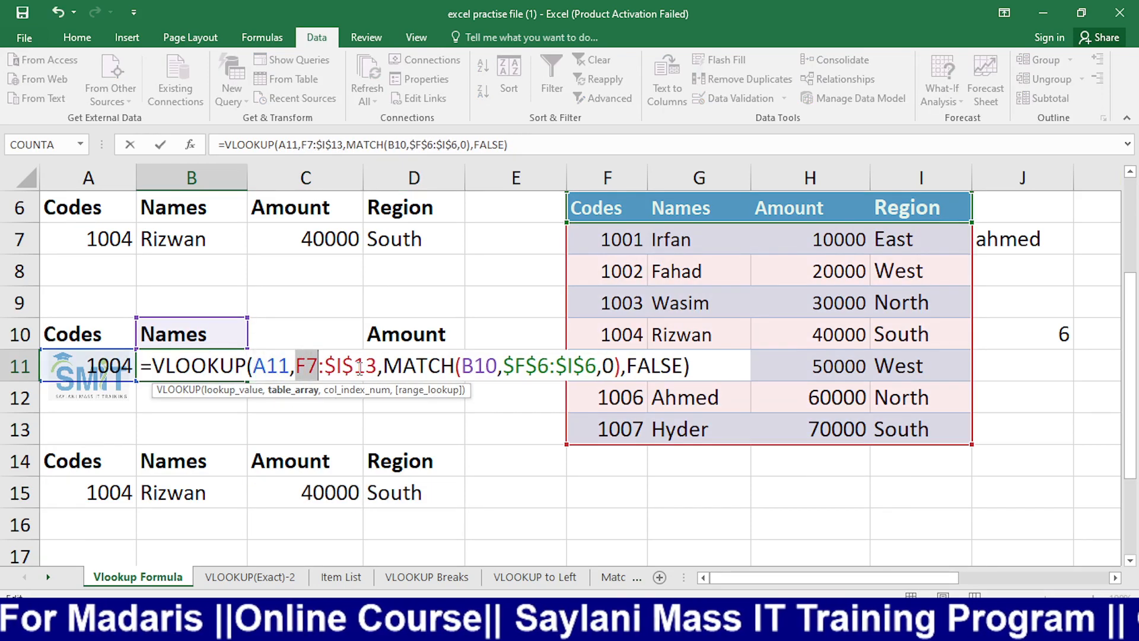
click(377, 364)
key(F4)
key(F4)
key(F4)
Make the MATCH header range in B11's formula relative, as F6:I6, and commit the formula.
click(485, 366)
key(F4)
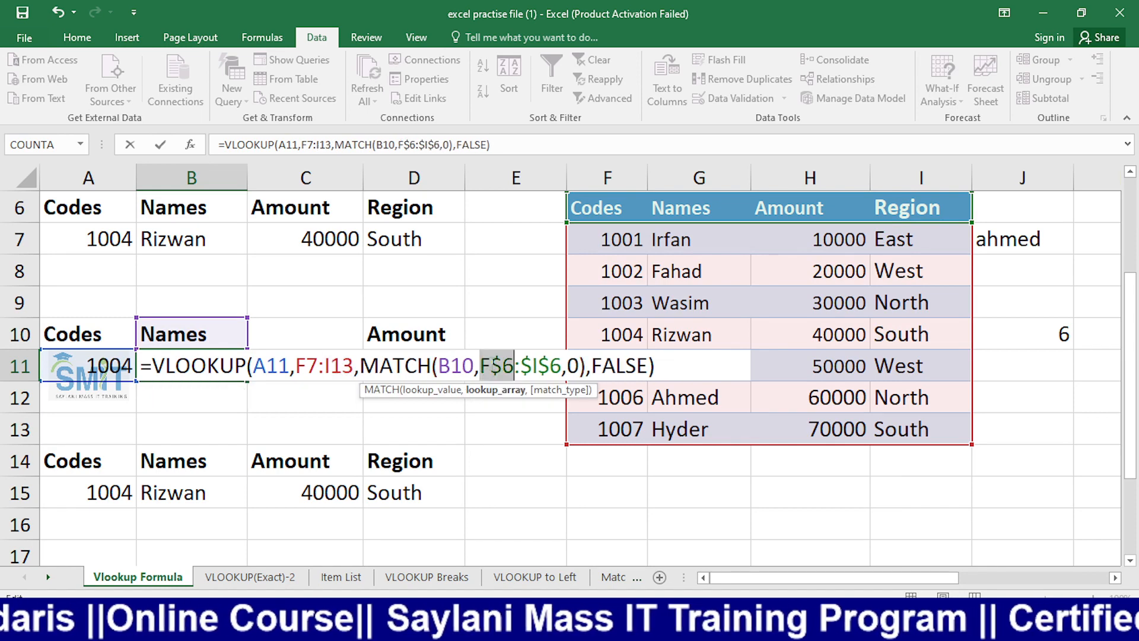
key(F4)
key(F4)
click(523, 366)
key(F4)
key(F4)
key(F4)
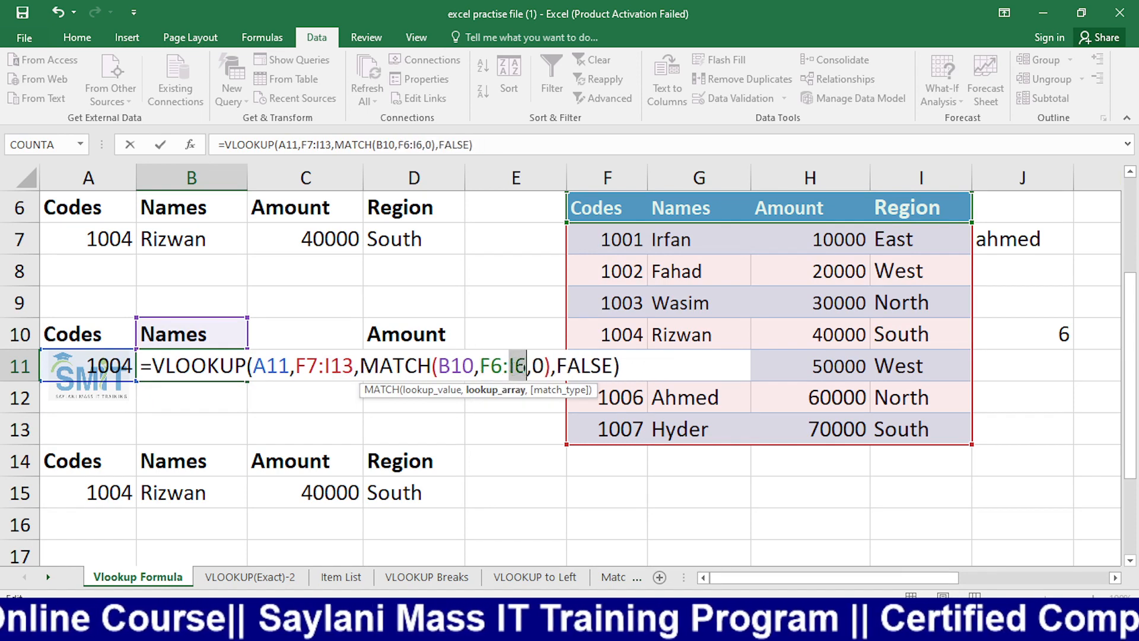
key(Return)
Fill the relative B11 formula across C11:D11.
click(194, 368)
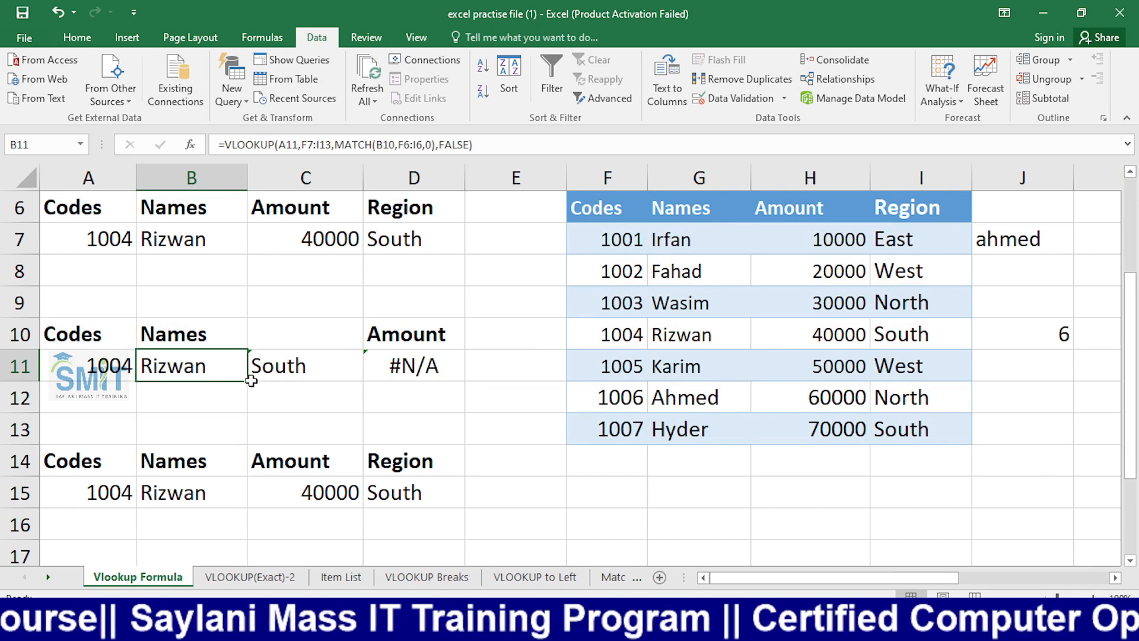
drag(311, 380, 457, 379)
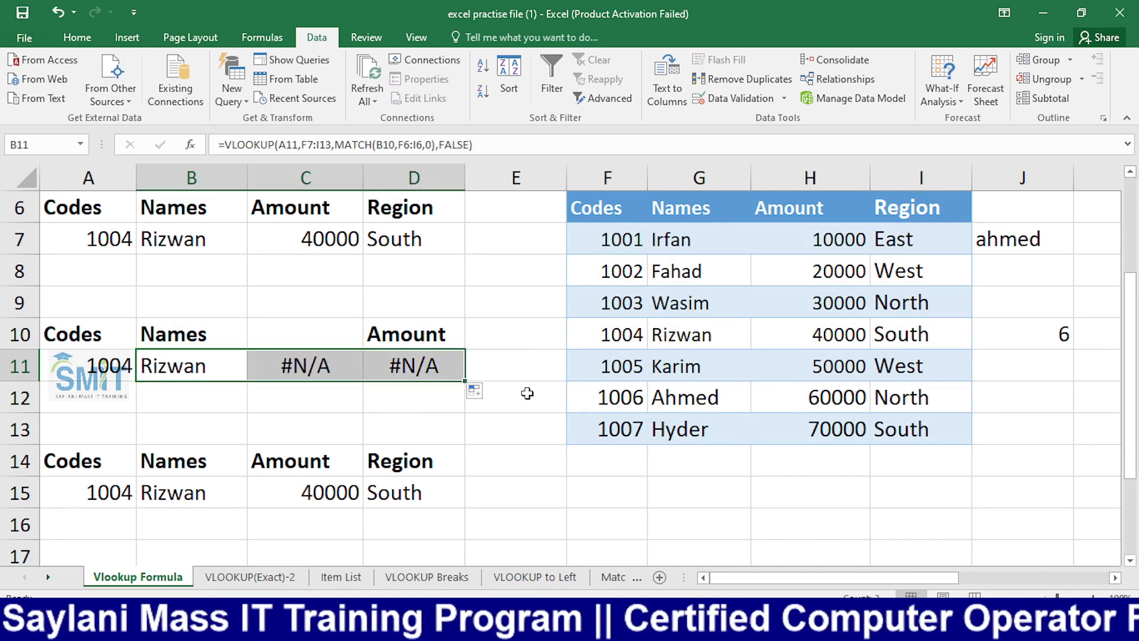
click(219, 436)
double_click(205, 370)
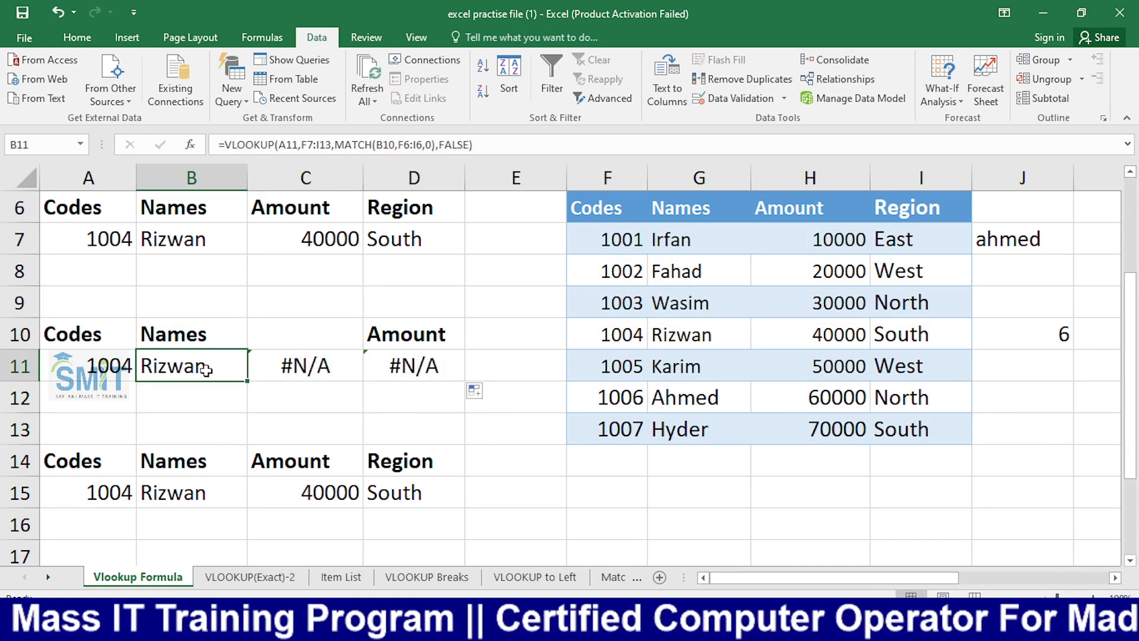
key(Escape)
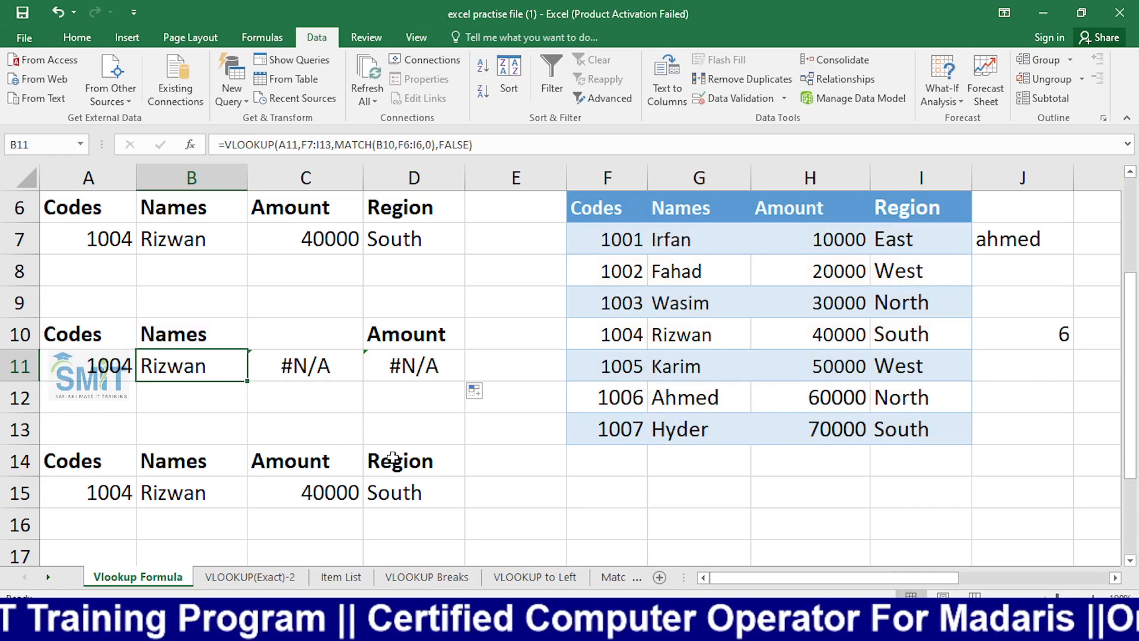
Copy the Region header from D14 into the empty header cell C10.
click(393, 460)
key(ctrl+c)
click(309, 343)
key(ctrl+v)
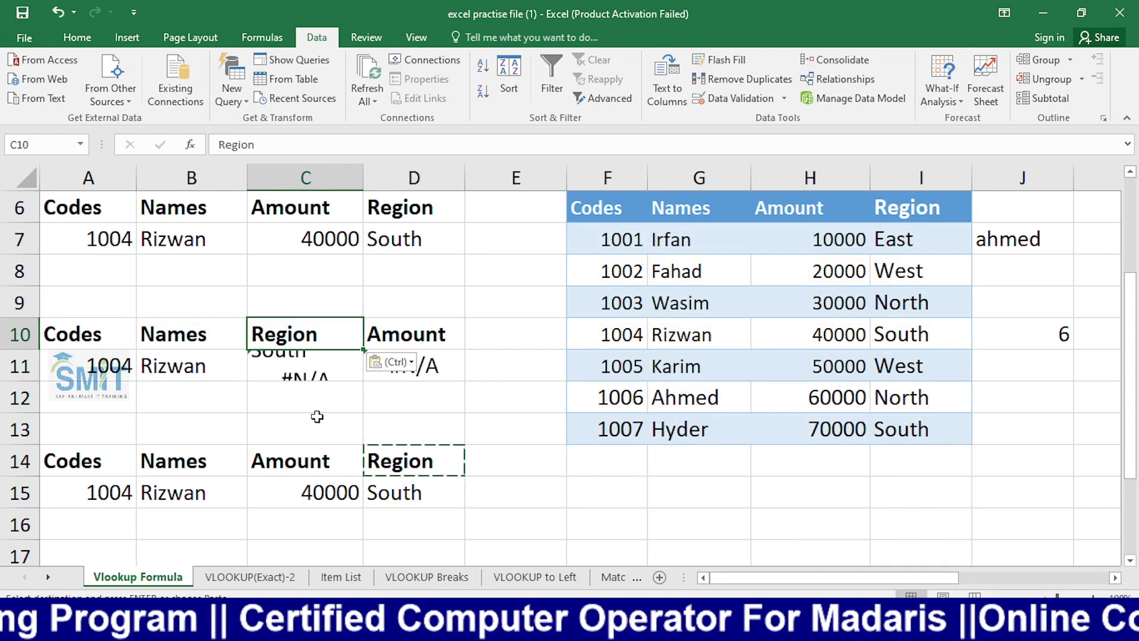
key(Escape)
click(435, 419)
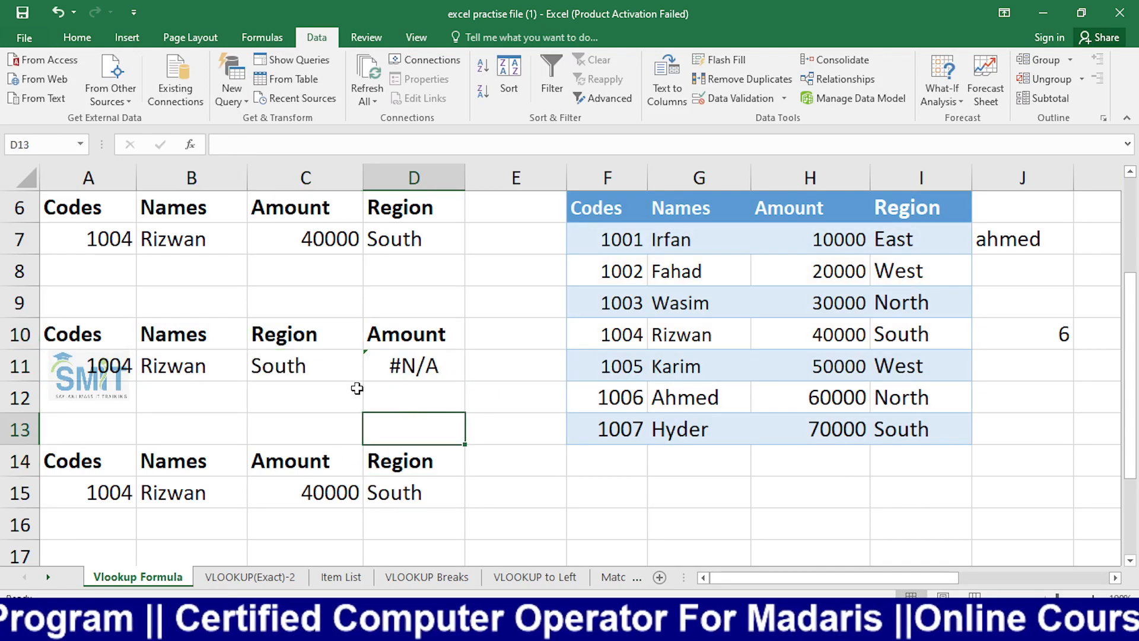
click(314, 420)
click(432, 436)
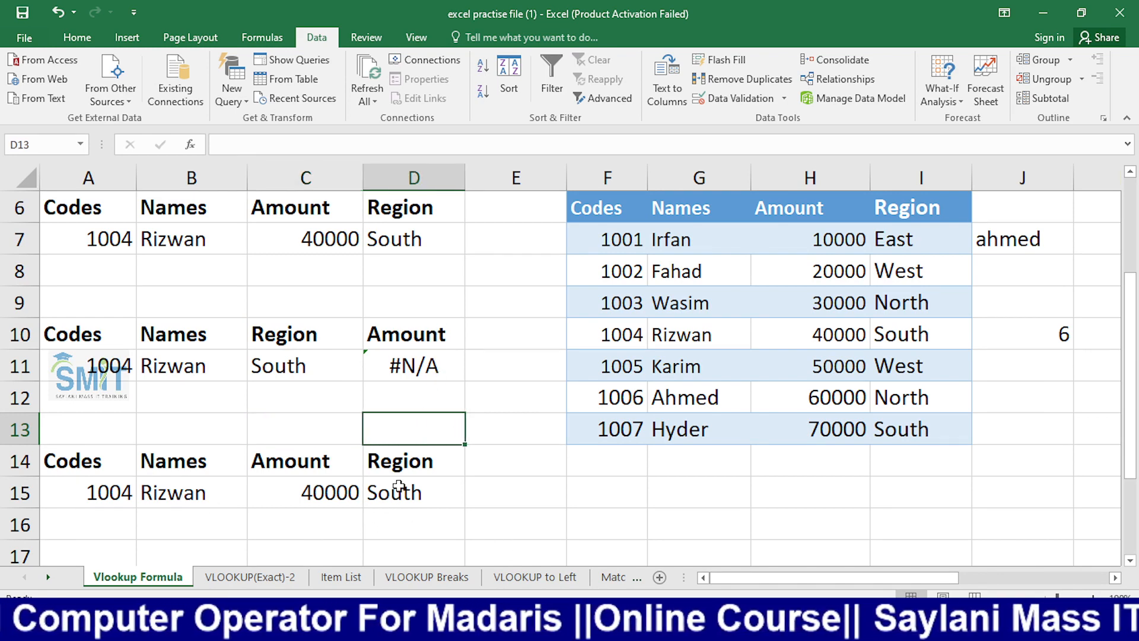
Examine the cell references in the VLOOKUP-MATCH formulas of B11, B15 and D11 without changing them.
double_click(175, 370)
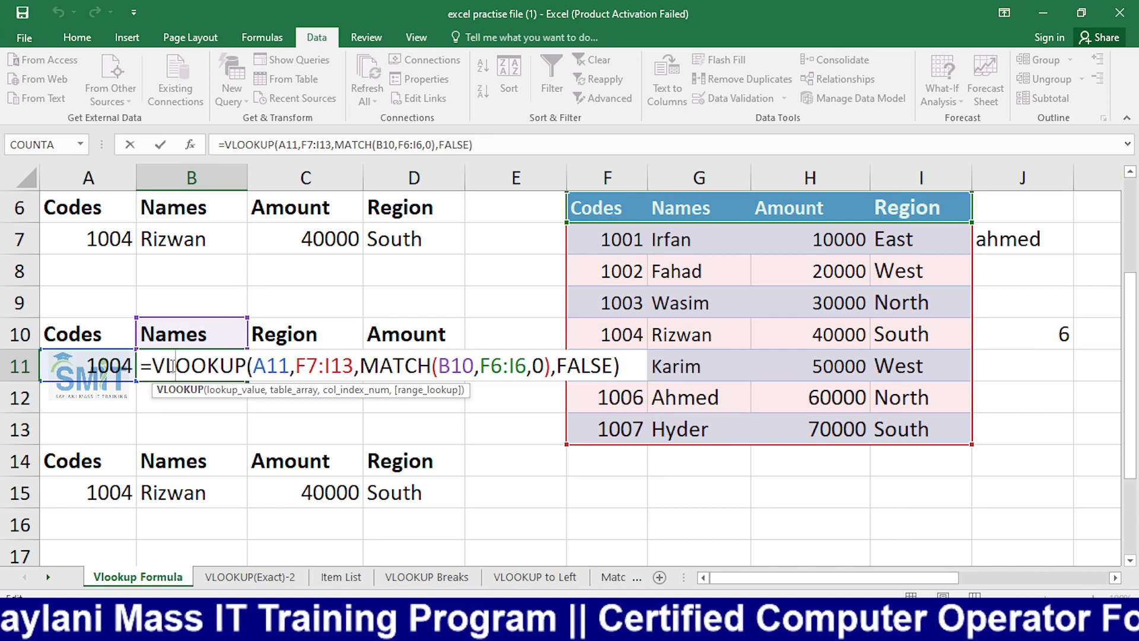
key(Return)
double_click(166, 365)
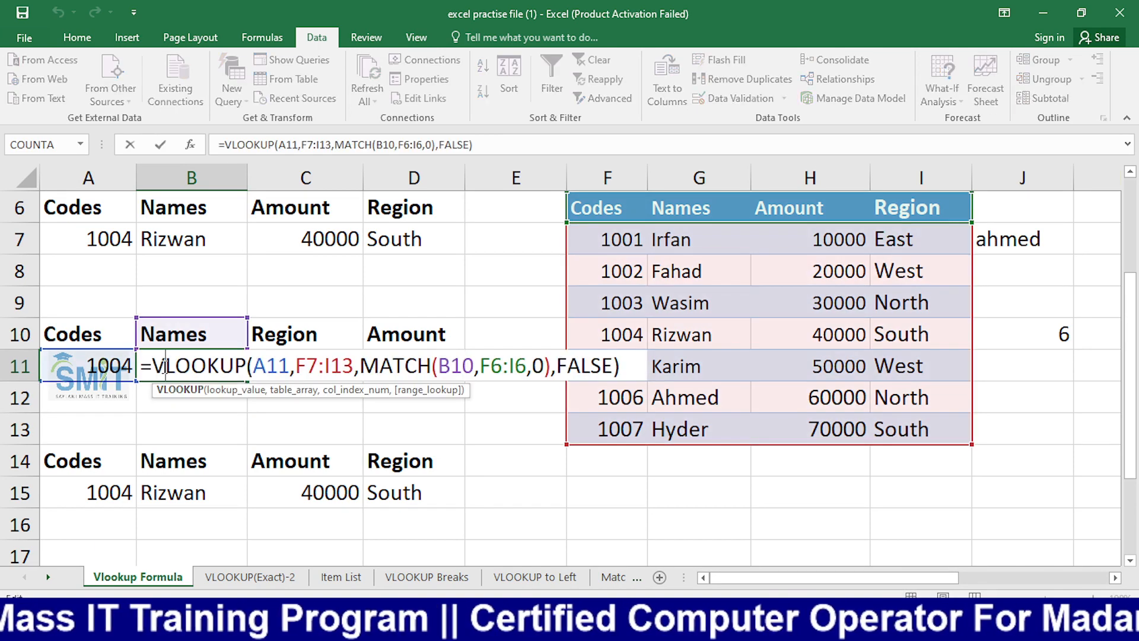
key(Return)
double_click(168, 492)
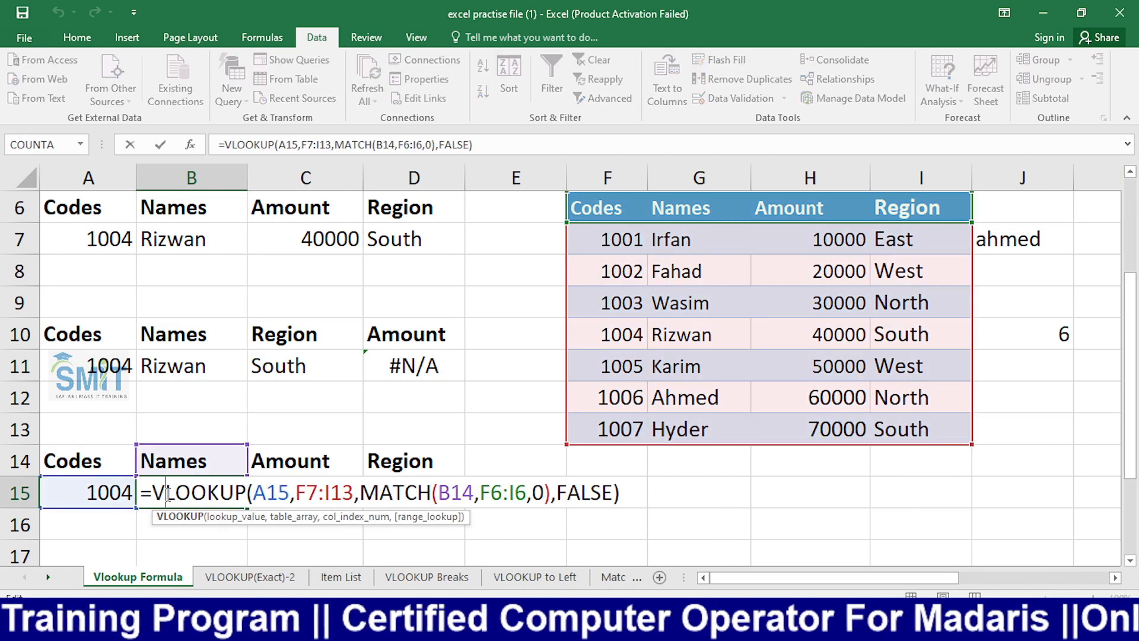
key(Return)
click(236, 408)
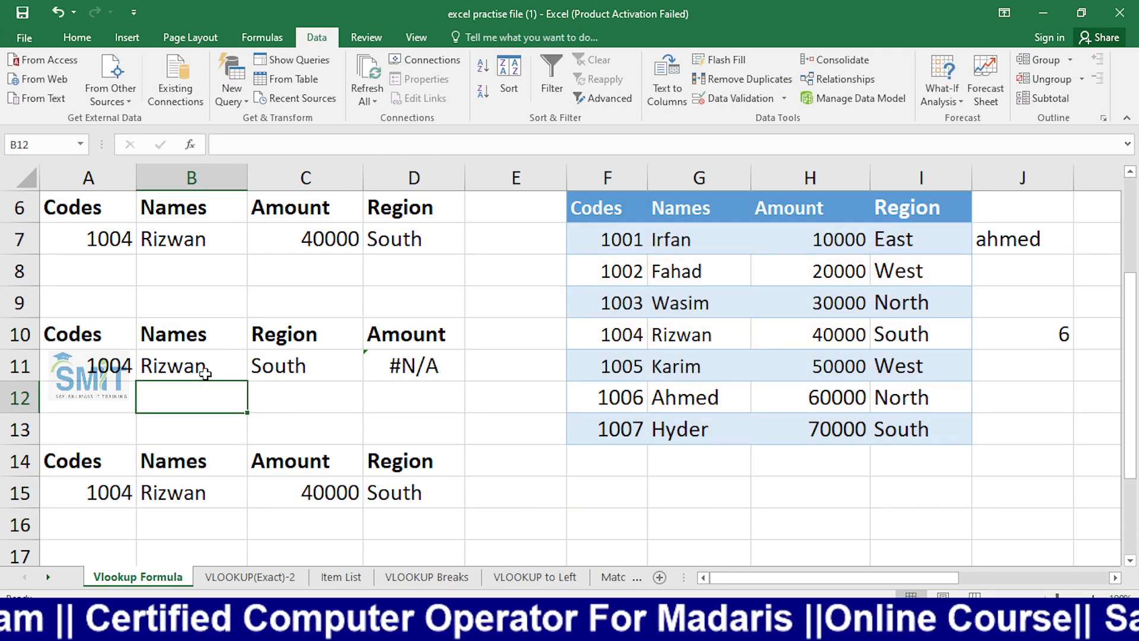
click(219, 368)
double_click(219, 368)
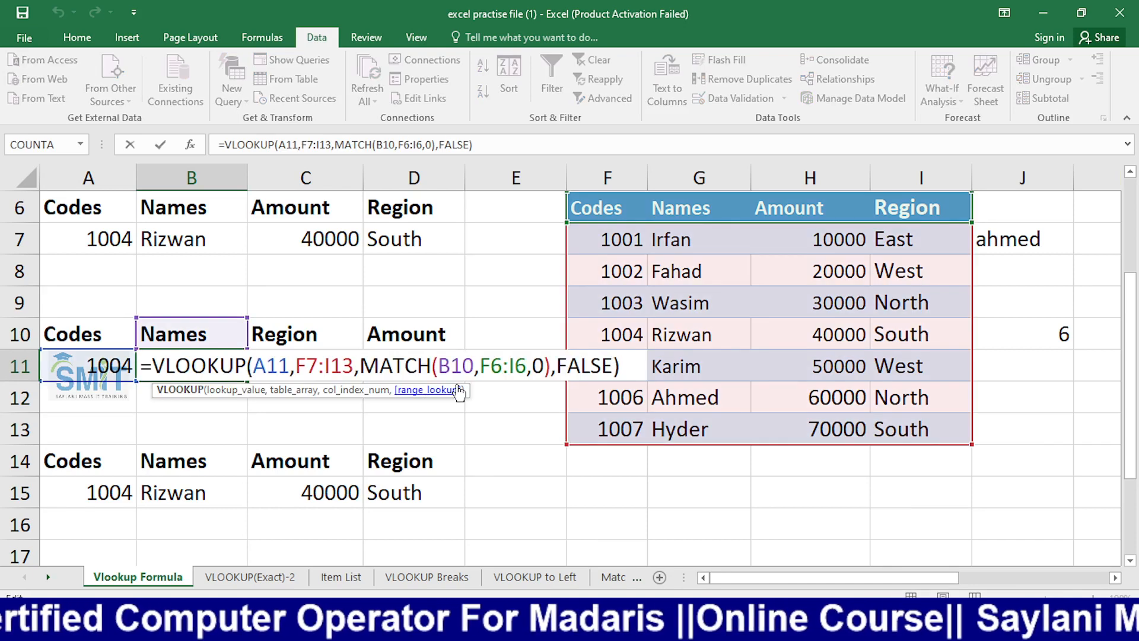
key(Return)
double_click(406, 367)
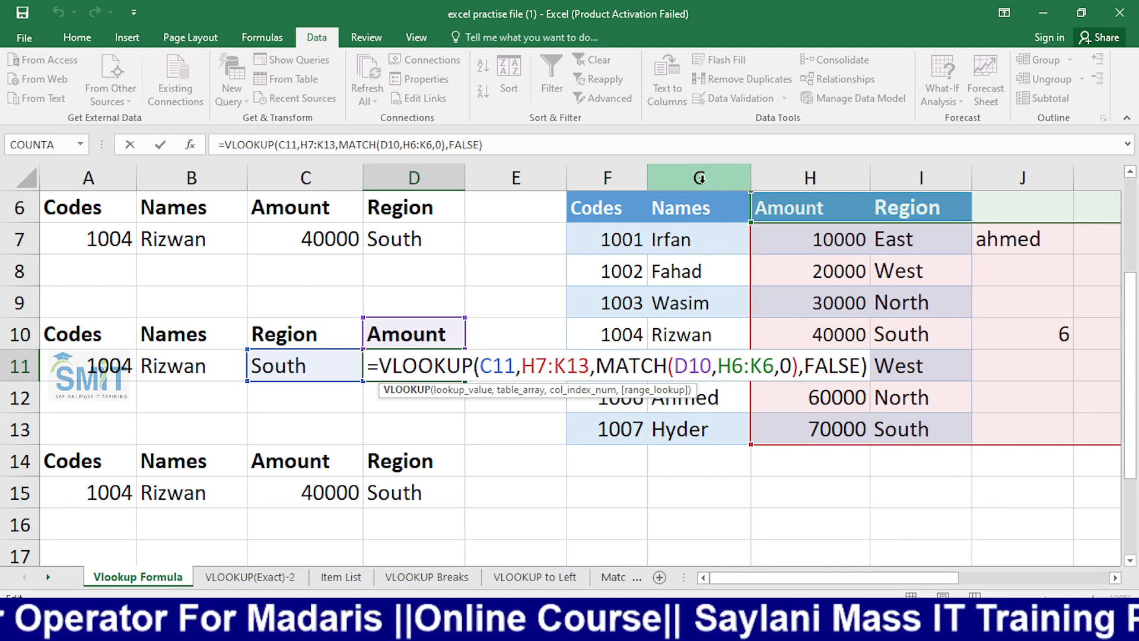
key(ctrl+Return)
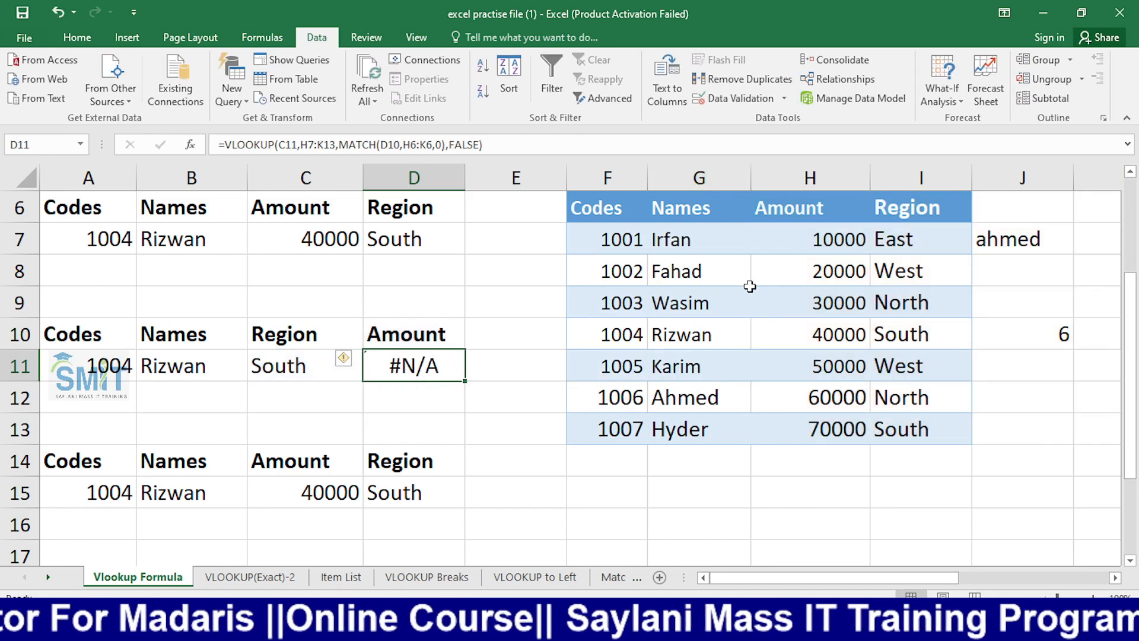
Examine the Codes, Names, Amount and Region columns of the lookup table and their order relative to one another.
click(721, 327)
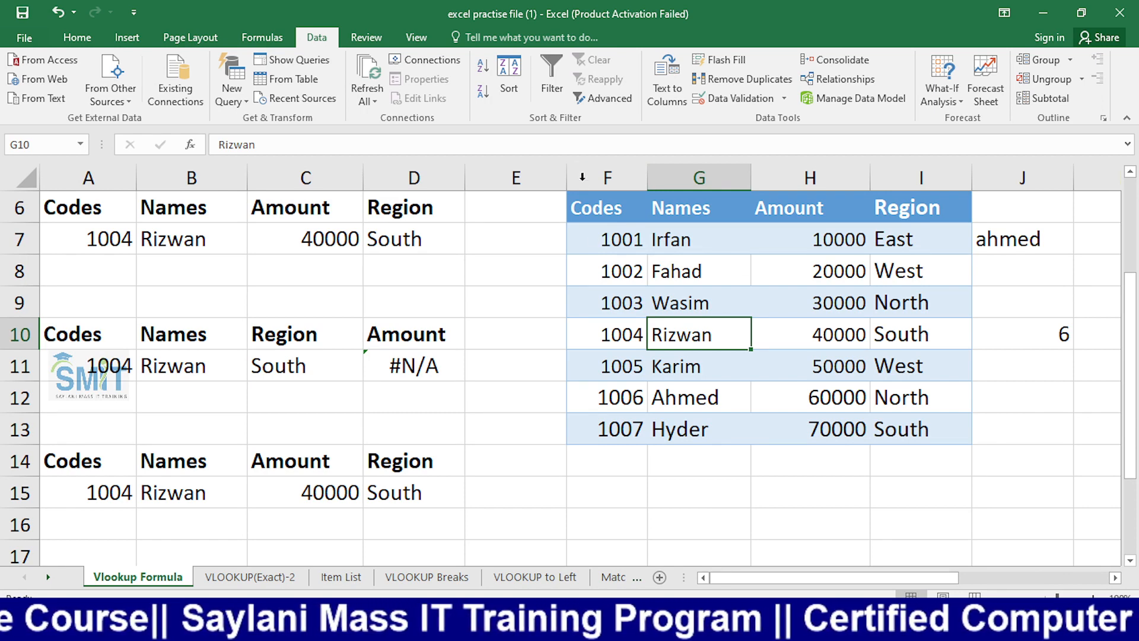
drag(588, 233, 588, 419)
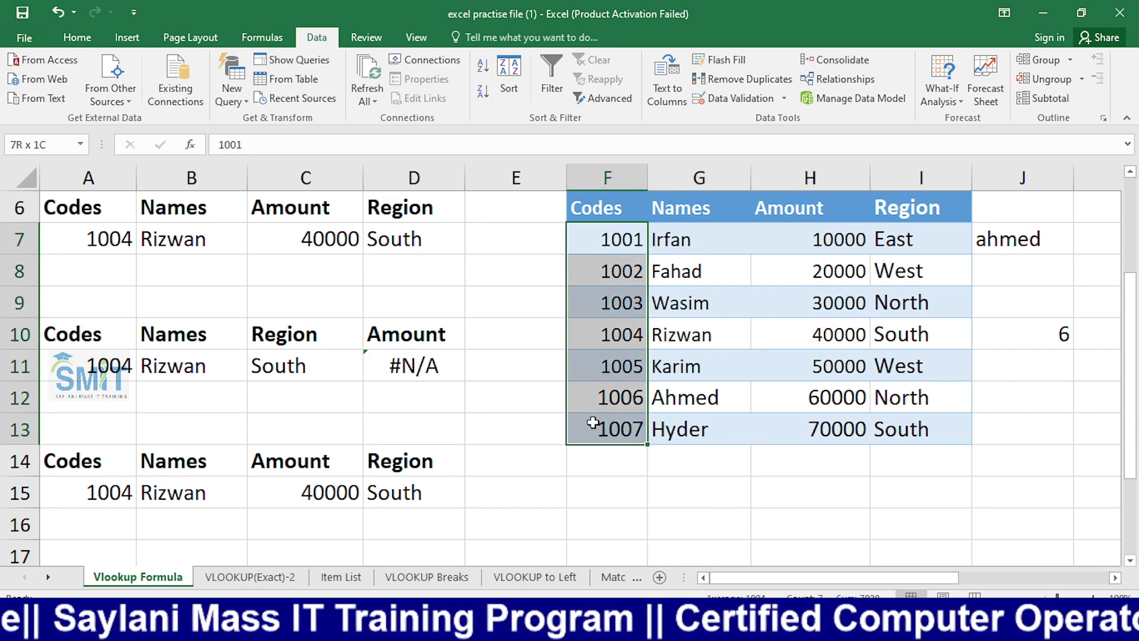
click(739, 253)
drag(740, 253, 926, 434)
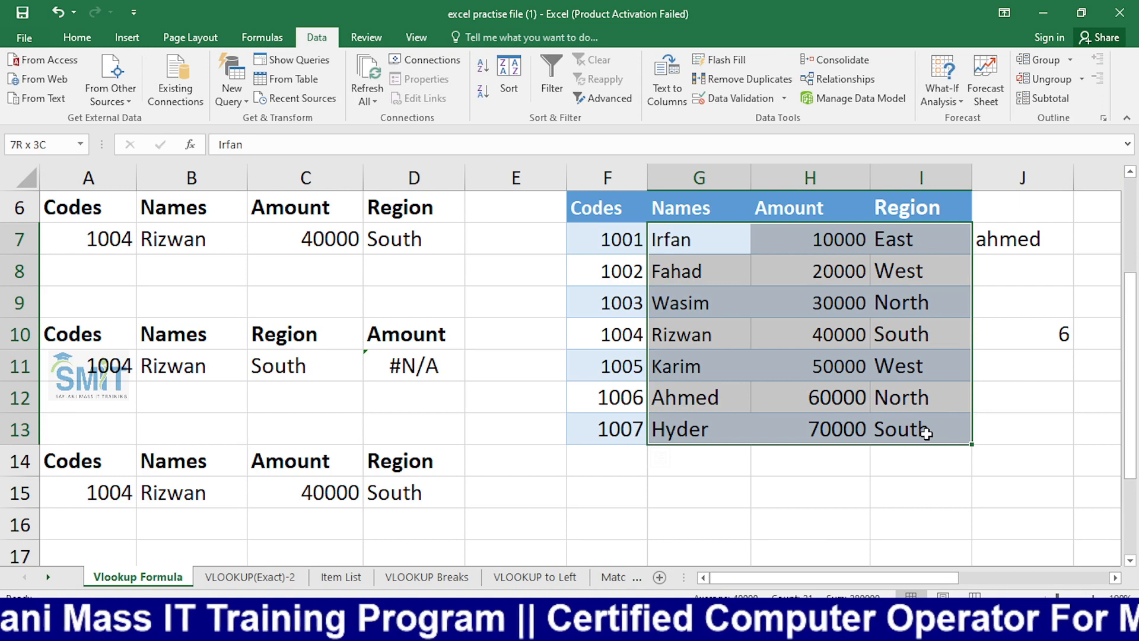
click(699, 430)
drag(665, 246, 755, 432)
drag(818, 225, 936, 428)
drag(687, 228, 710, 429)
drag(588, 250, 589, 430)
drag(793, 237, 795, 428)
drag(919, 236, 910, 427)
click(892, 296)
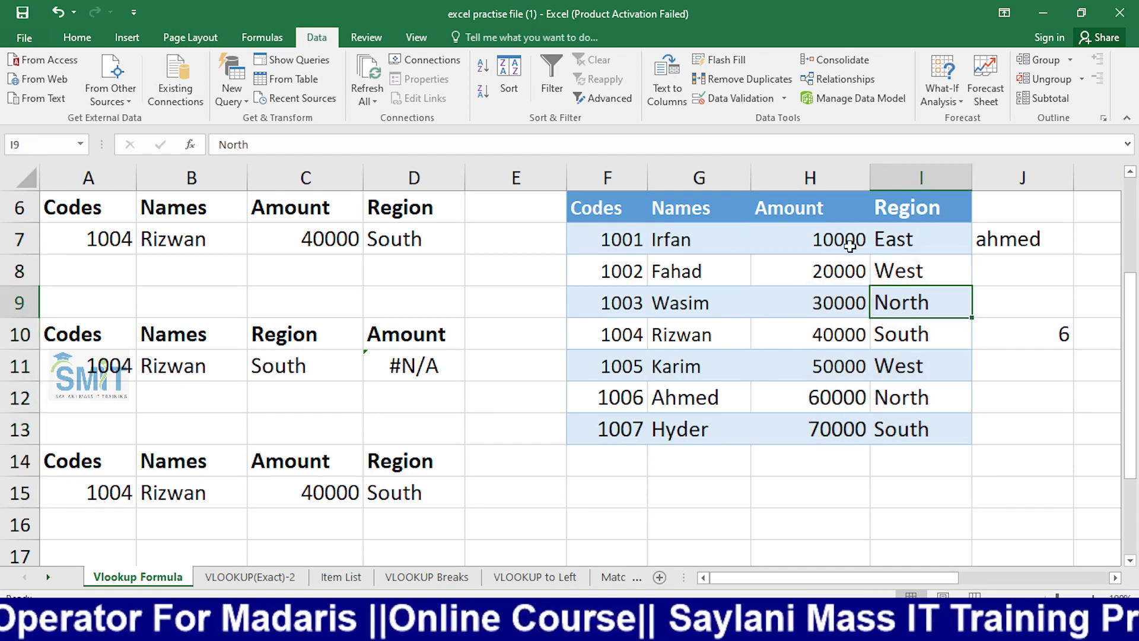
drag(851, 237, 861, 454)
drag(679, 243, 682, 457)
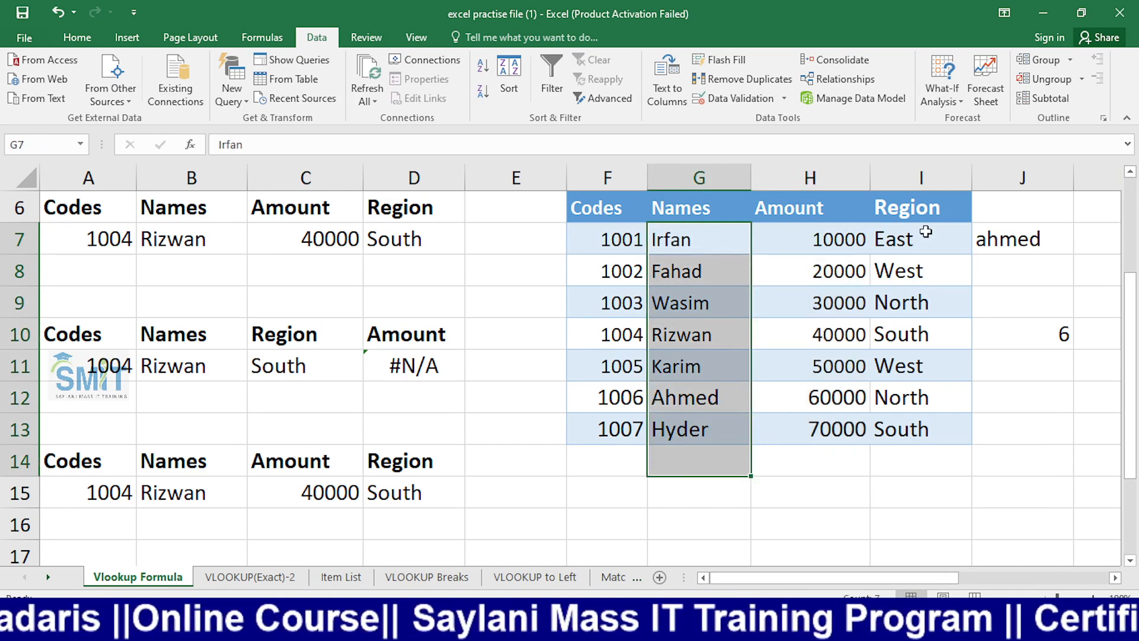
drag(927, 231, 910, 427)
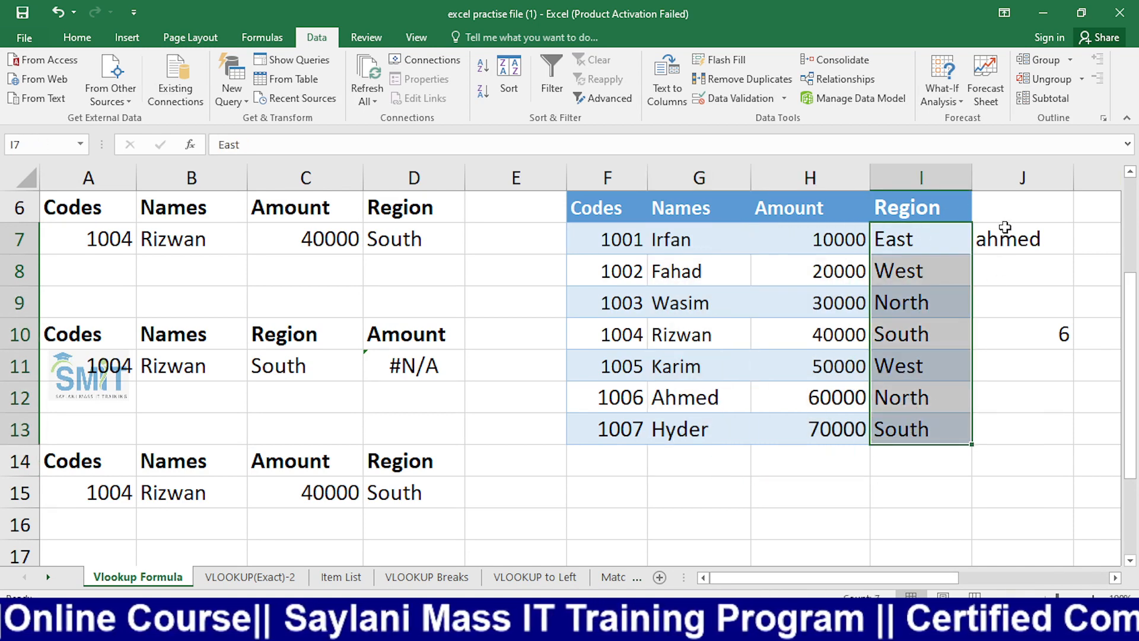
drag(1005, 231, 1011, 452)
drag(922, 237, 906, 430)
click(894, 324)
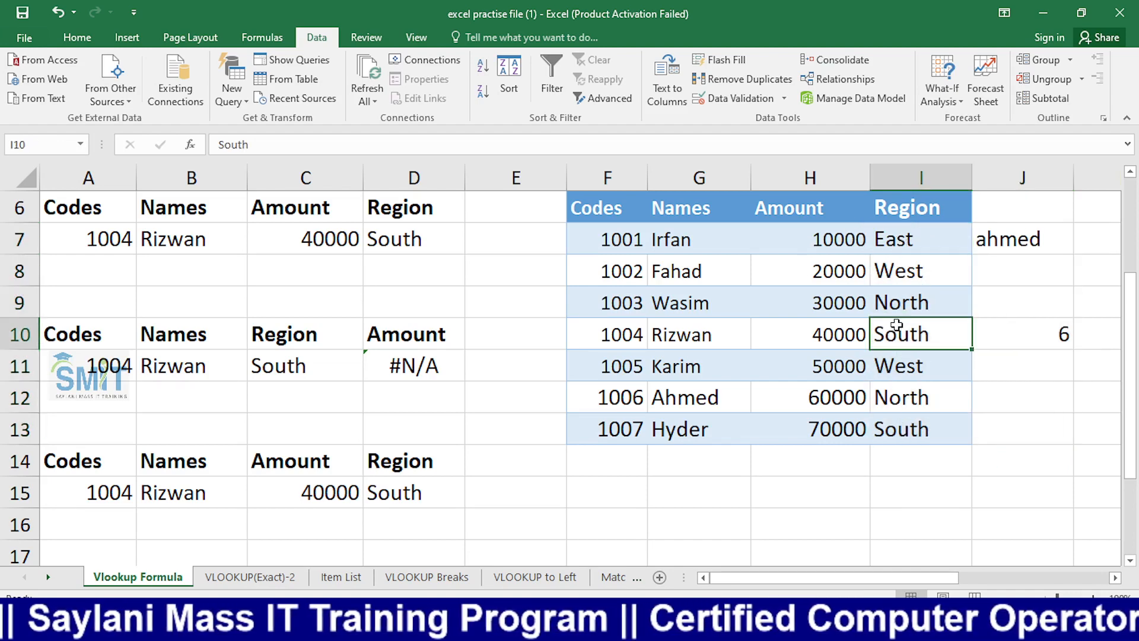
drag(906, 242, 883, 430)
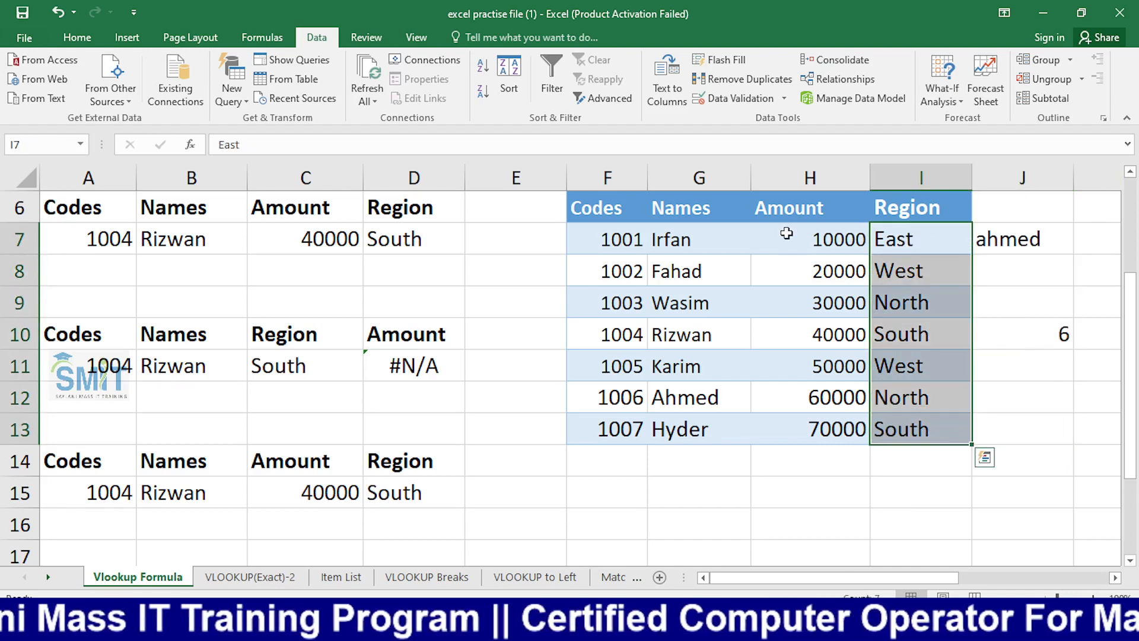
drag(785, 232, 797, 404)
drag(679, 241, 682, 395)
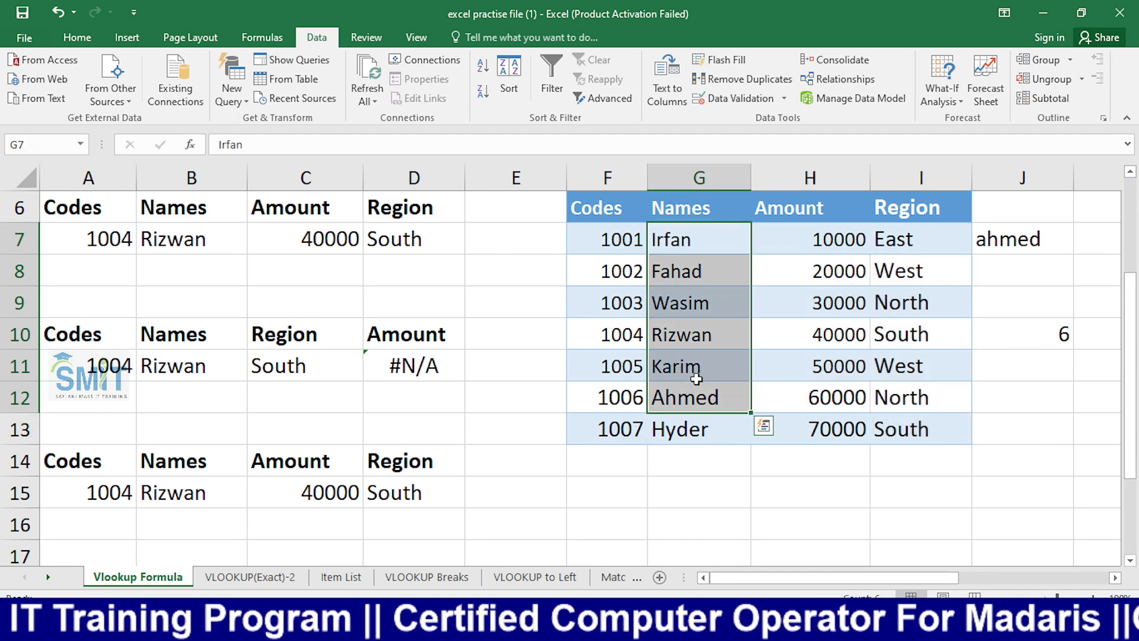
click(822, 257)
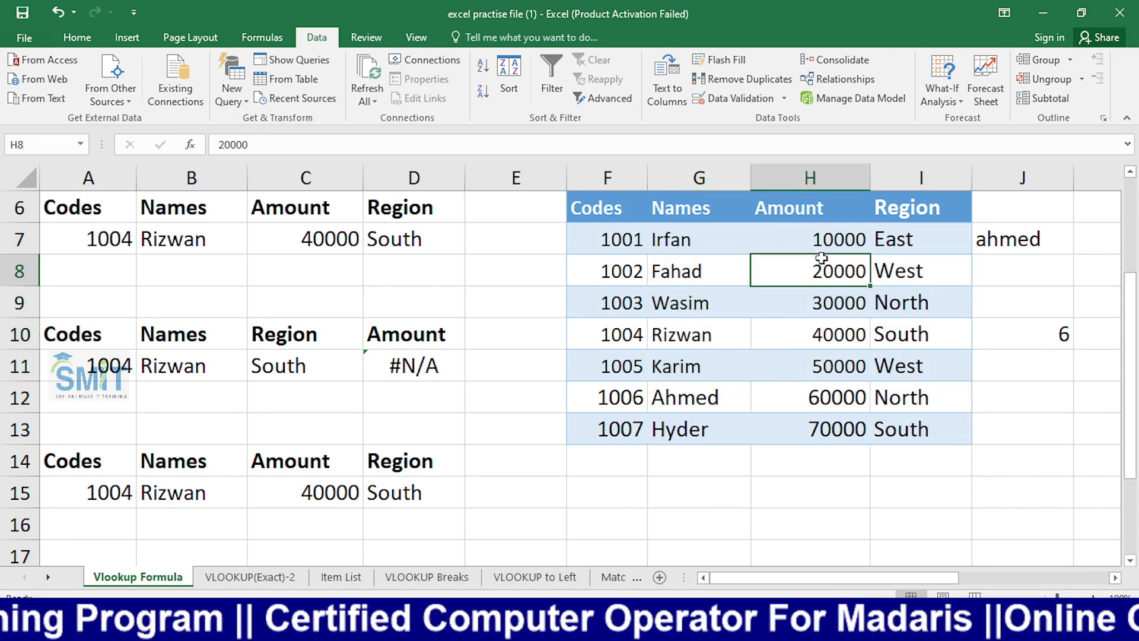
click(934, 180)
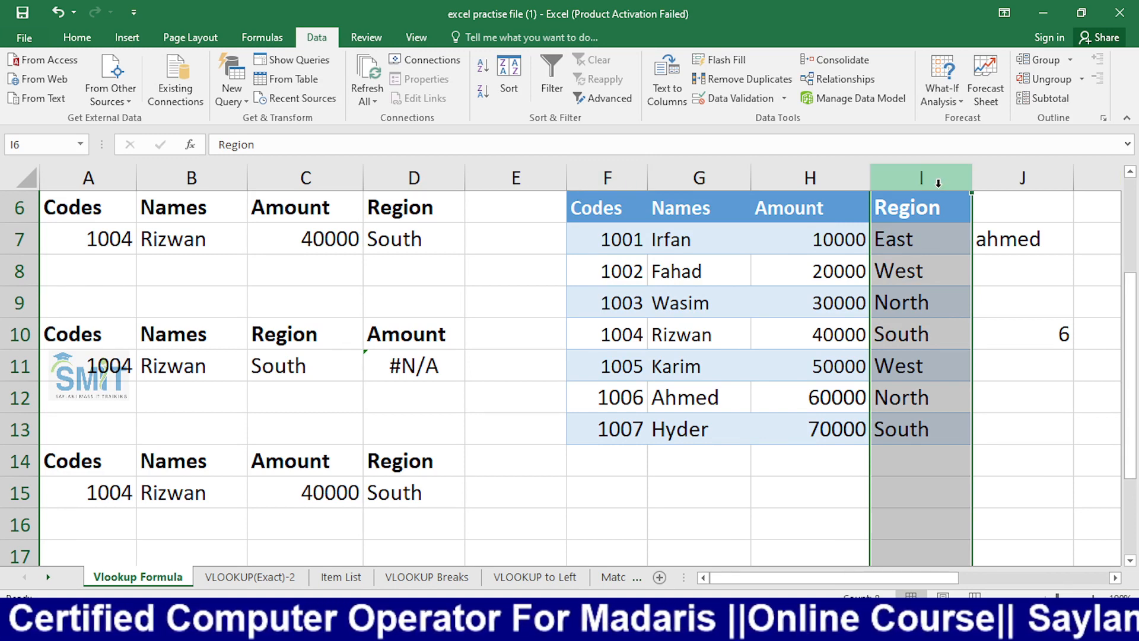
click(929, 269)
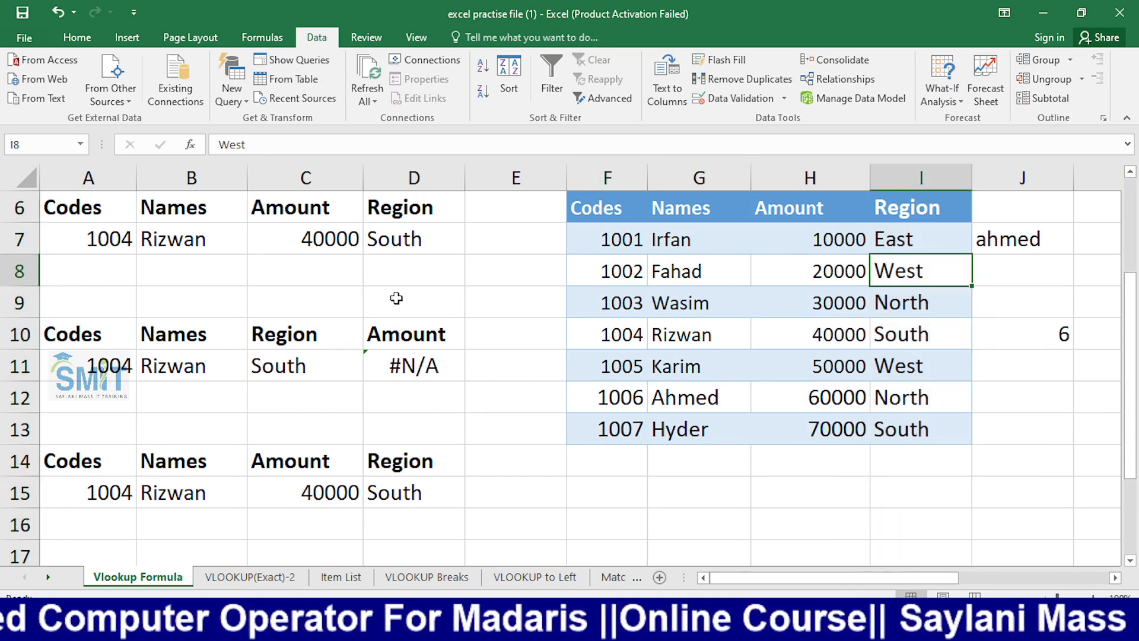
drag(623, 239, 628, 463)
drag(682, 239, 690, 453)
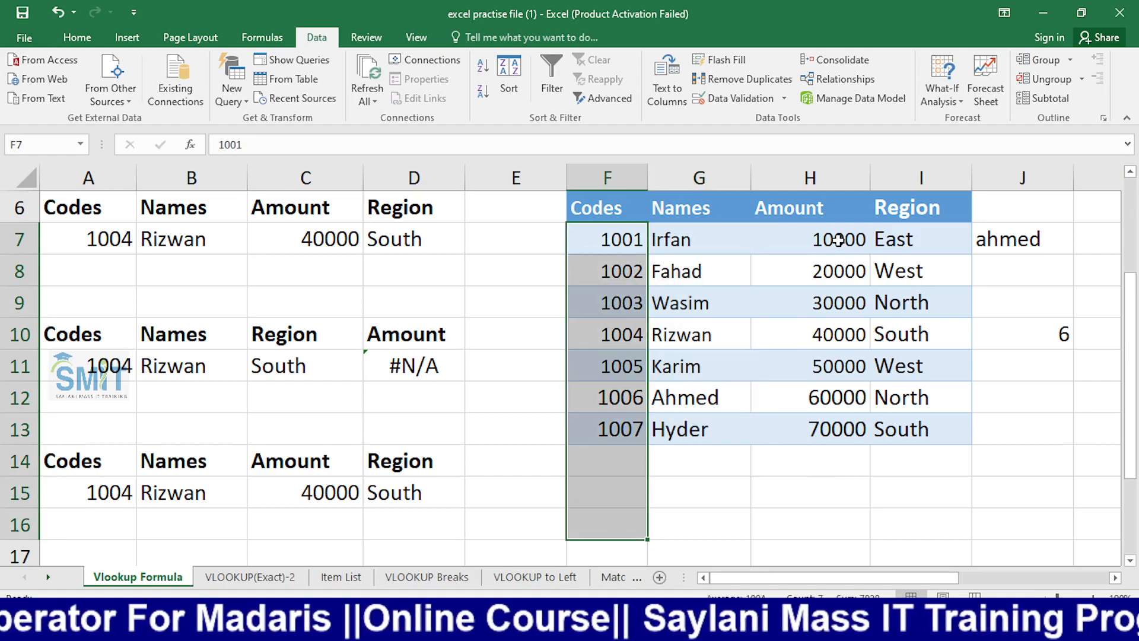
drag(839, 234, 866, 522)
drag(610, 243, 598, 478)
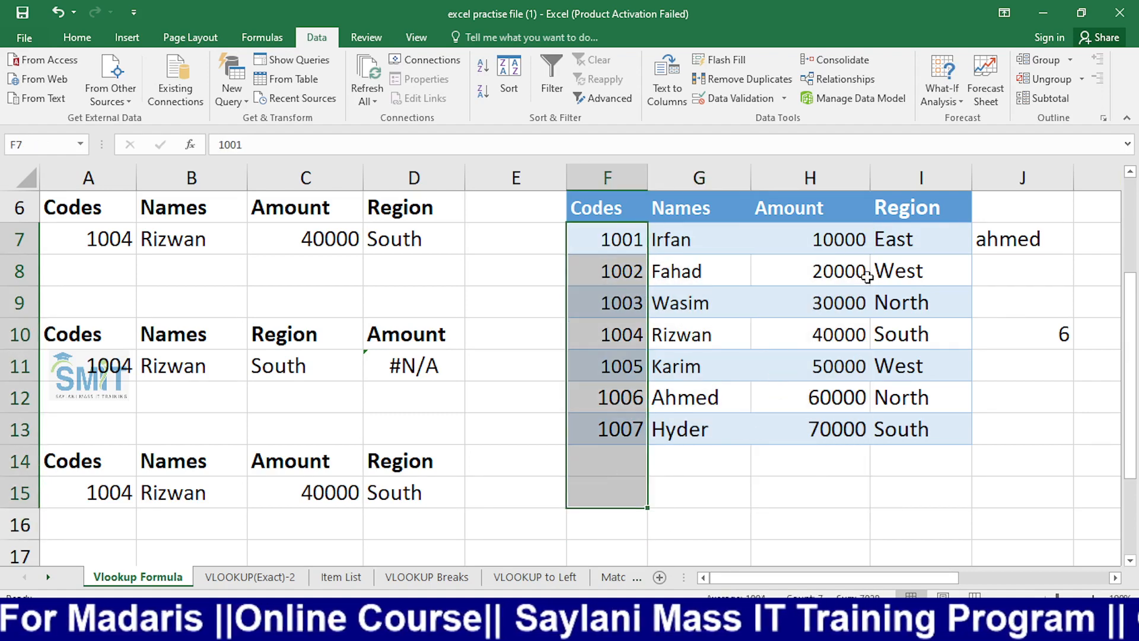
drag(893, 247, 899, 454)
drag(703, 229, 699, 451)
drag(796, 235, 819, 440)
drag(663, 239, 668, 394)
drag(948, 232, 934, 429)
drag(684, 229, 682, 432)
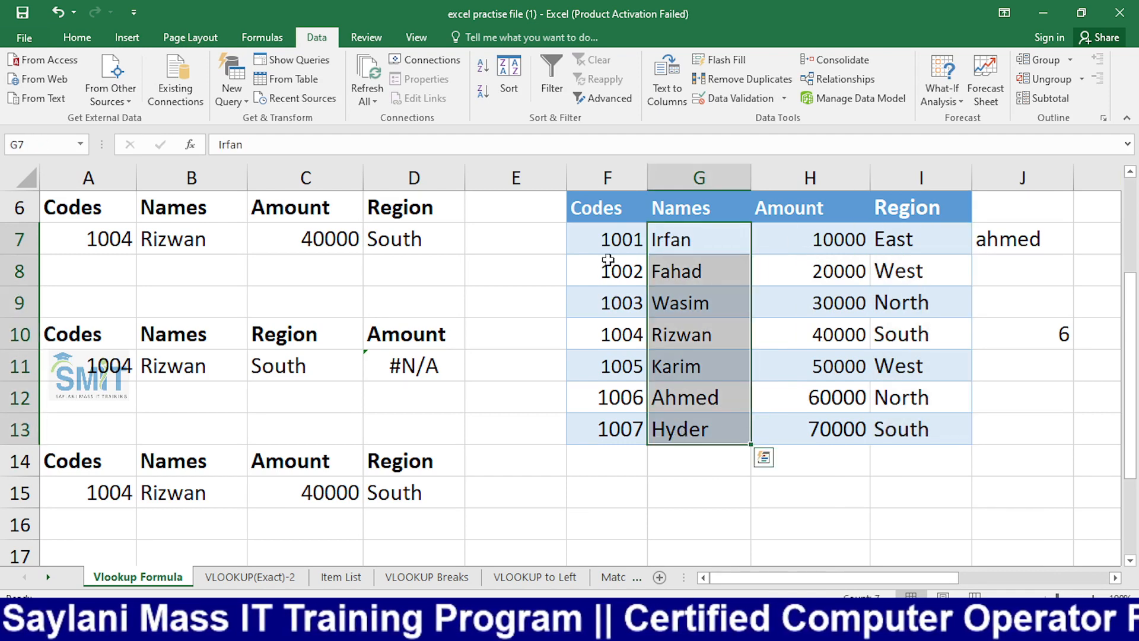
drag(609, 260, 583, 431)
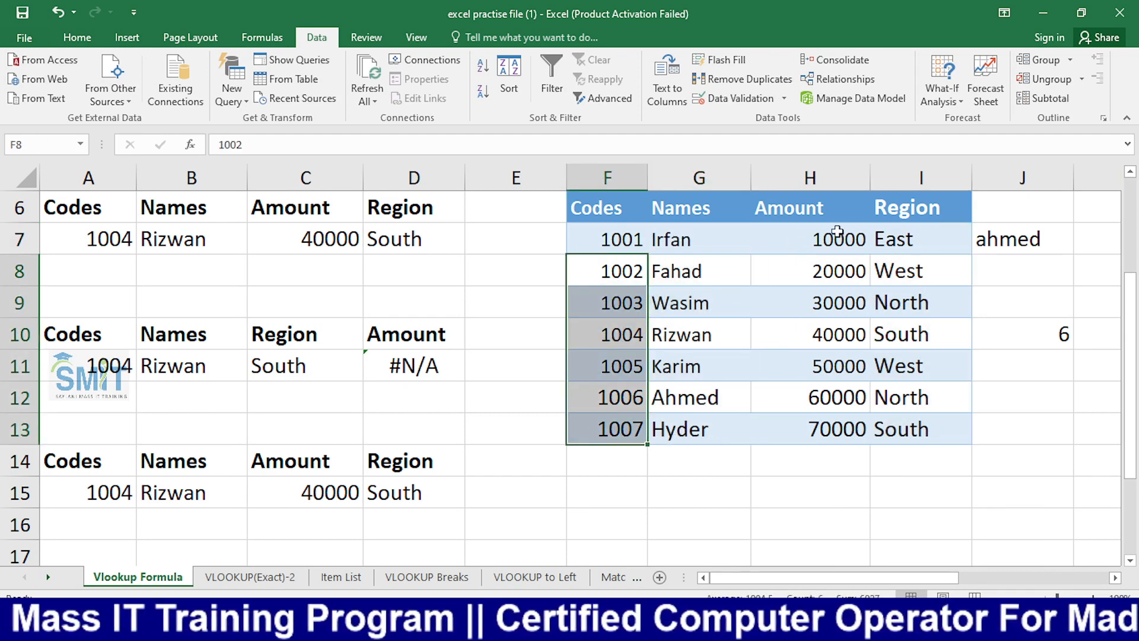
drag(838, 232, 830, 465)
drag(966, 249, 931, 497)
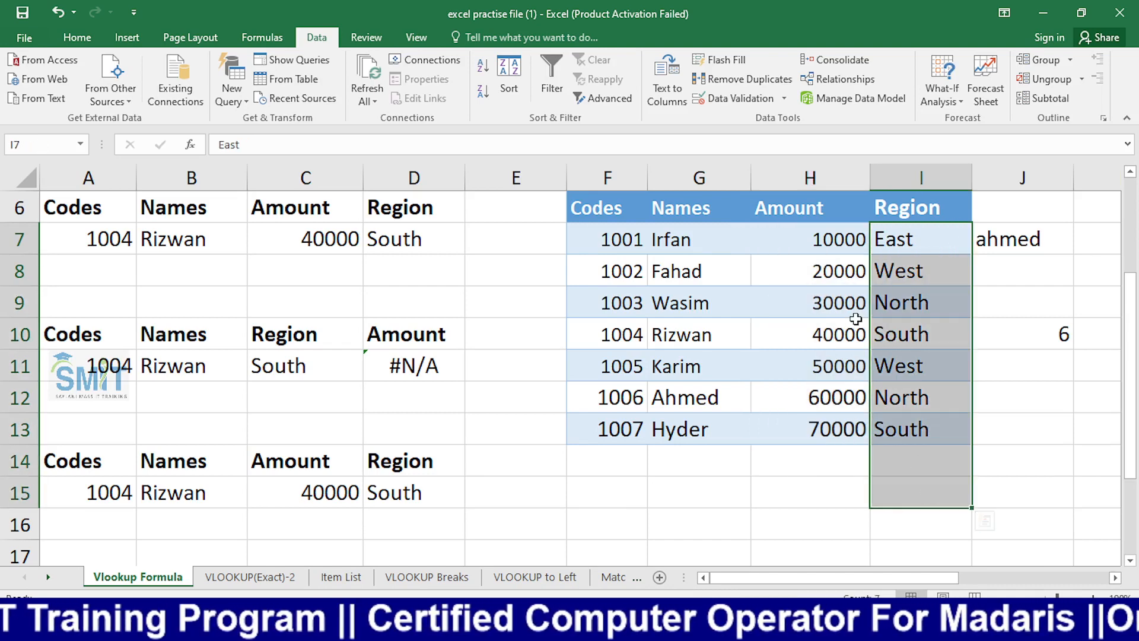
click(829, 211)
drag(831, 245, 813, 499)
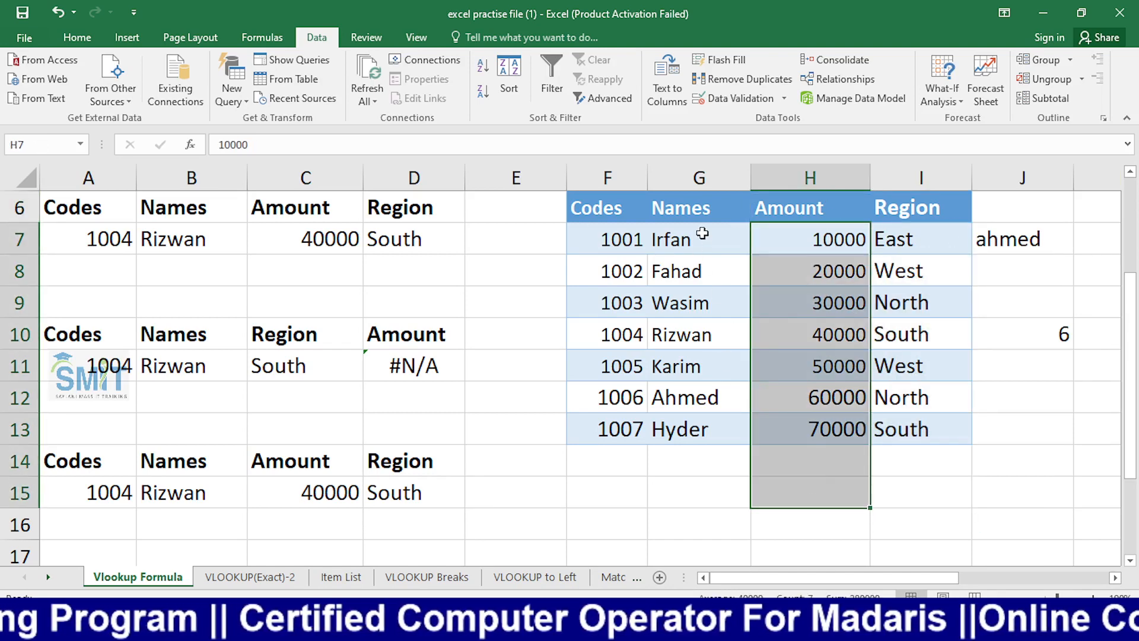
drag(702, 231, 676, 431)
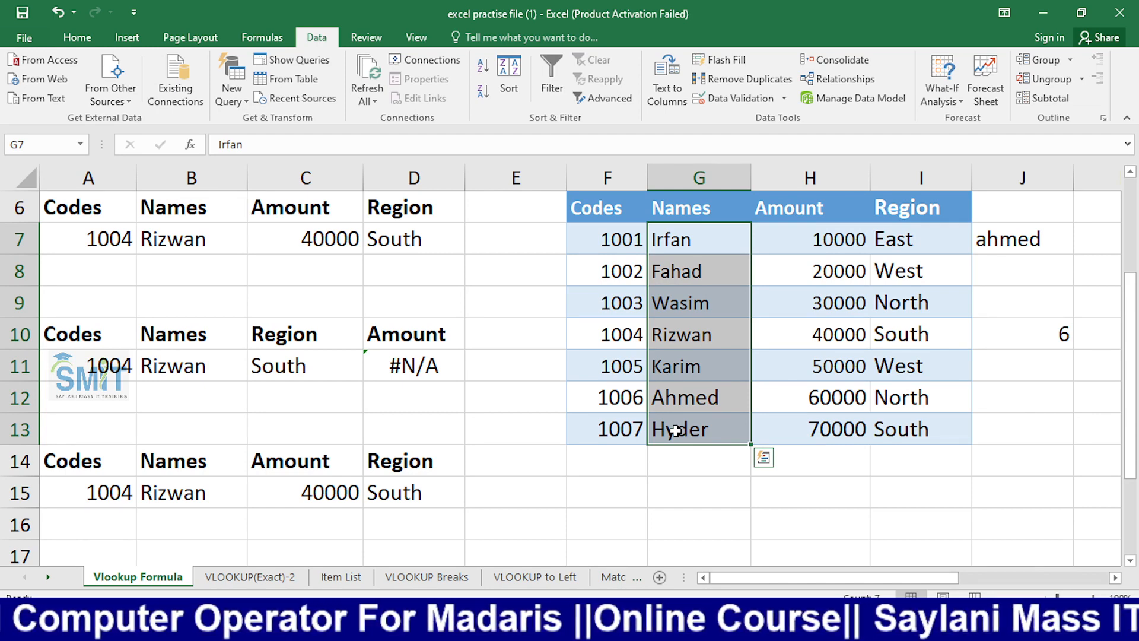
Inspect the table and header ranges referenced by D11's formula, leaving the formula as it is.
click(516, 457)
click(444, 371)
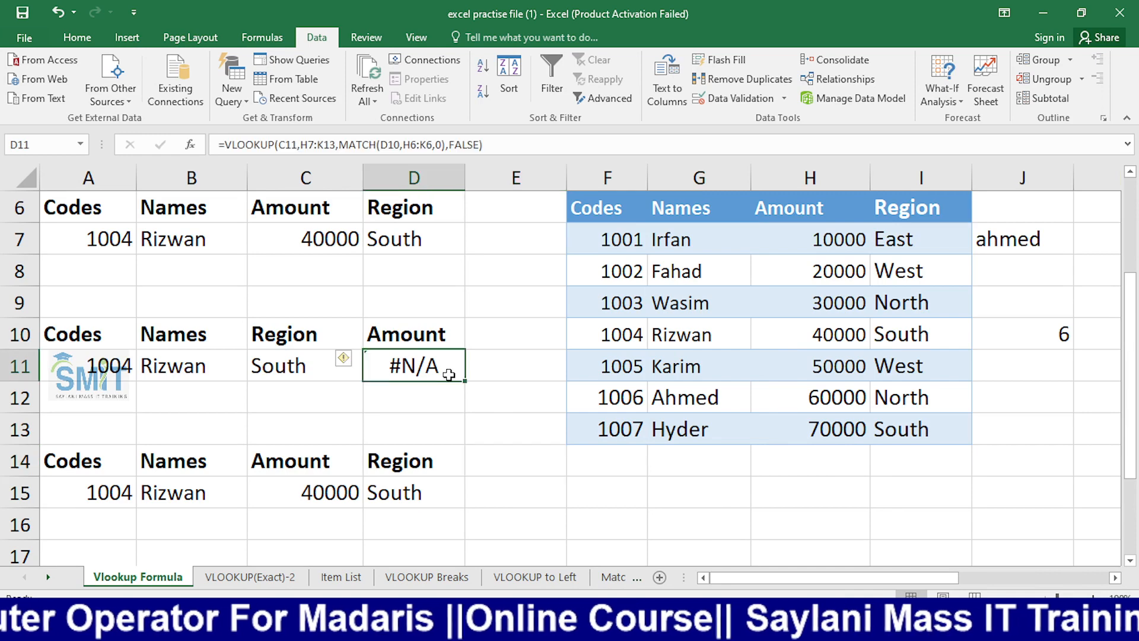
double_click(449, 372)
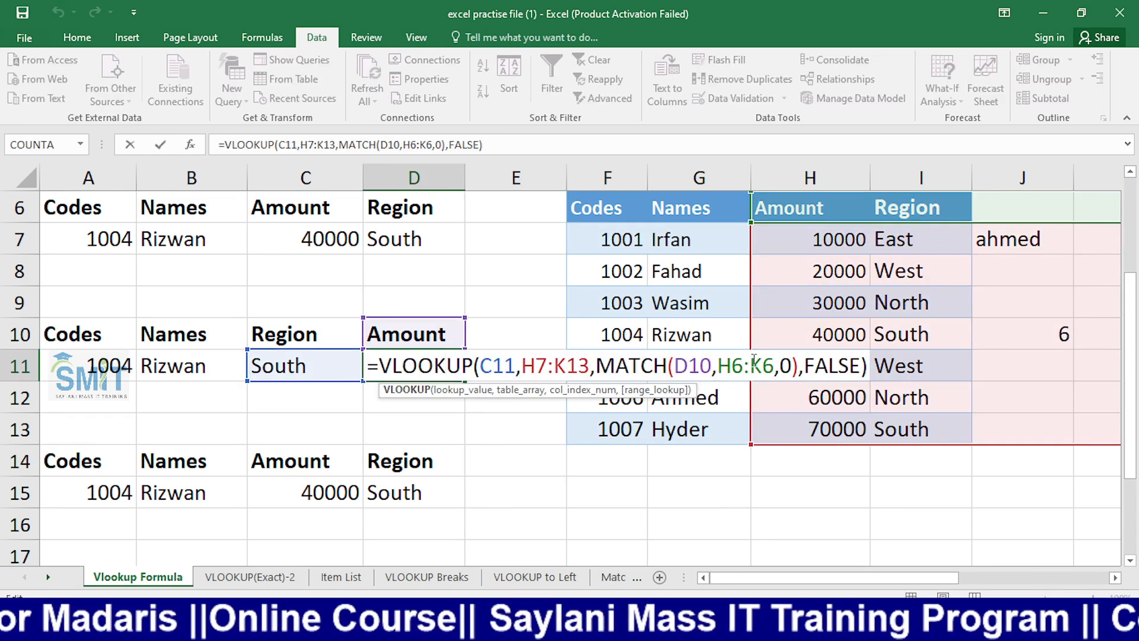
key(Escape)
Copy the Amount and Region headers from C14:D14 over C10:D10 and inspect the formula in D11.
drag(296, 461, 380, 464)
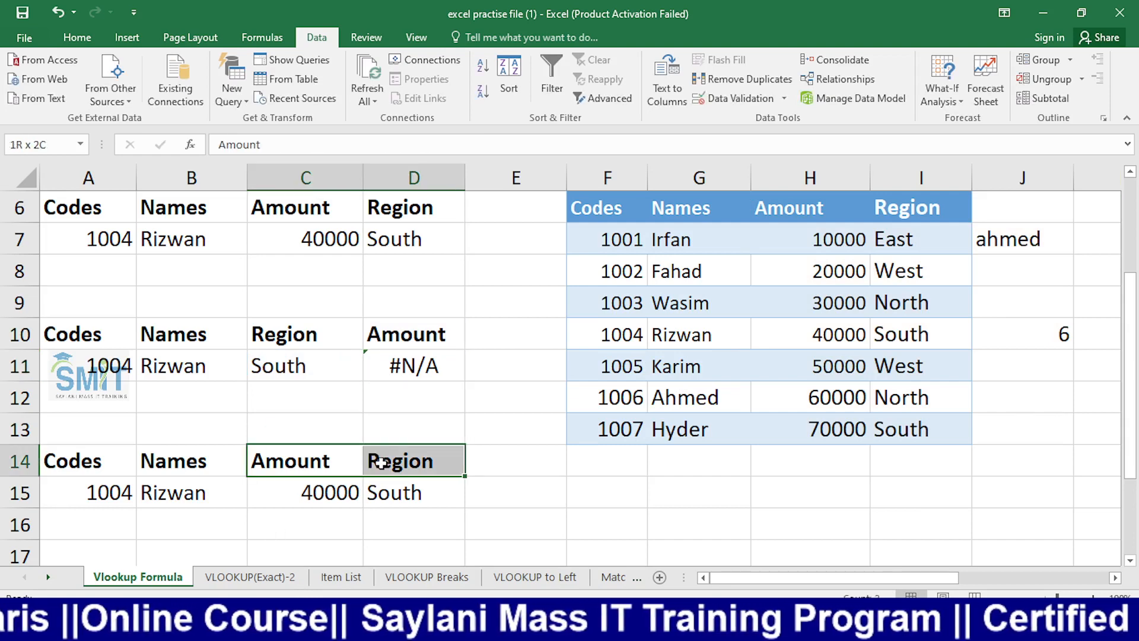
key(ctrl+c)
click(300, 332)
key(ctrl+v)
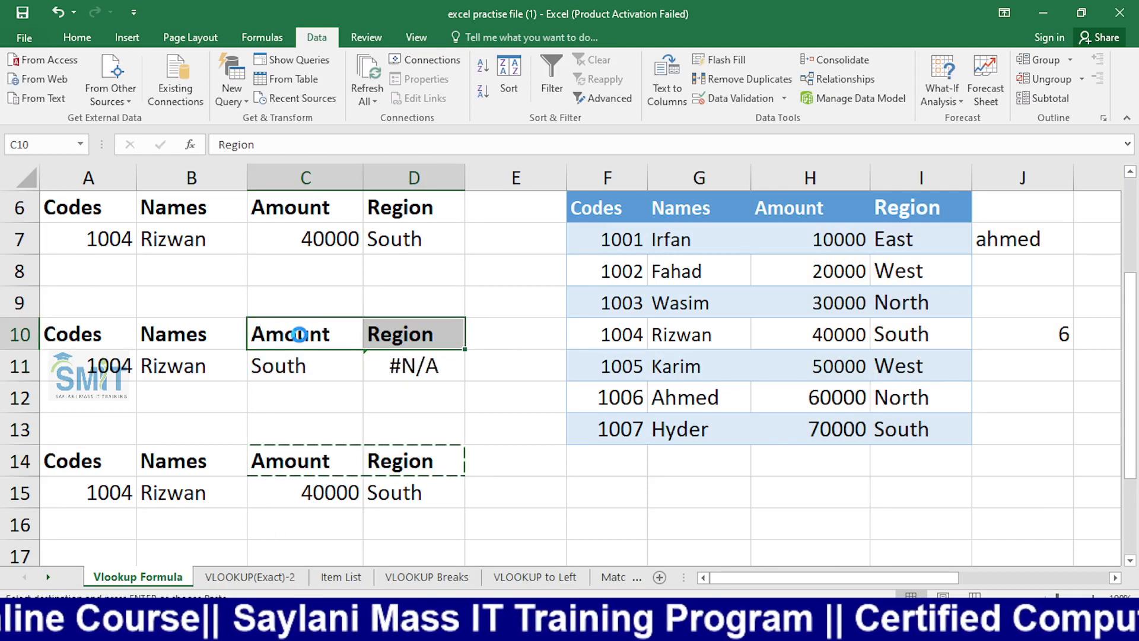
click(505, 407)
key(Escape)
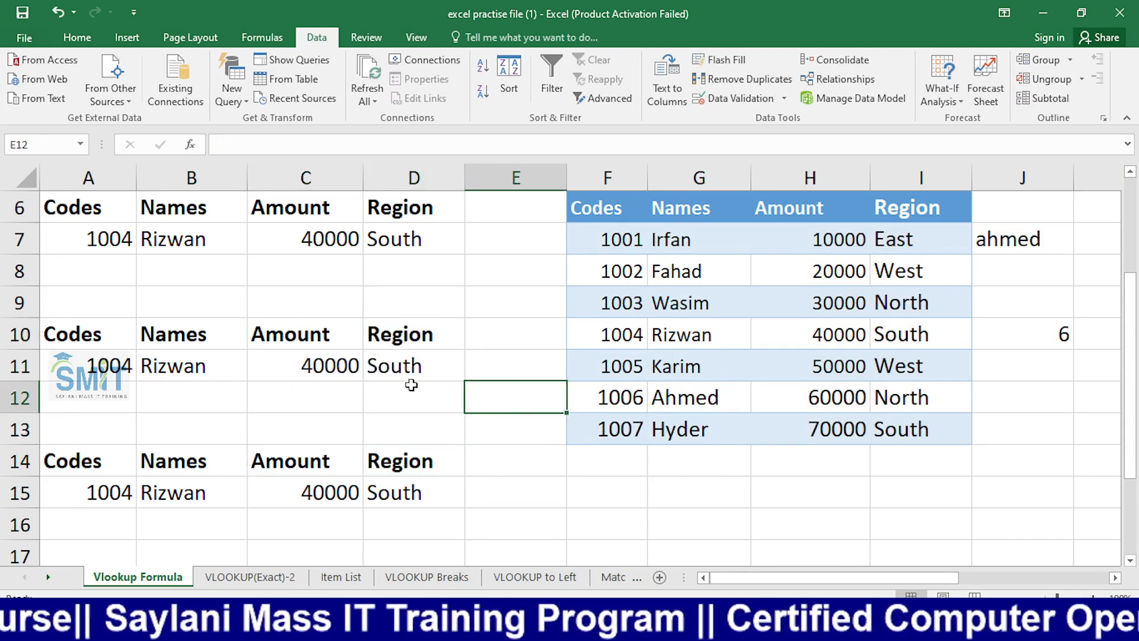
double_click(399, 368)
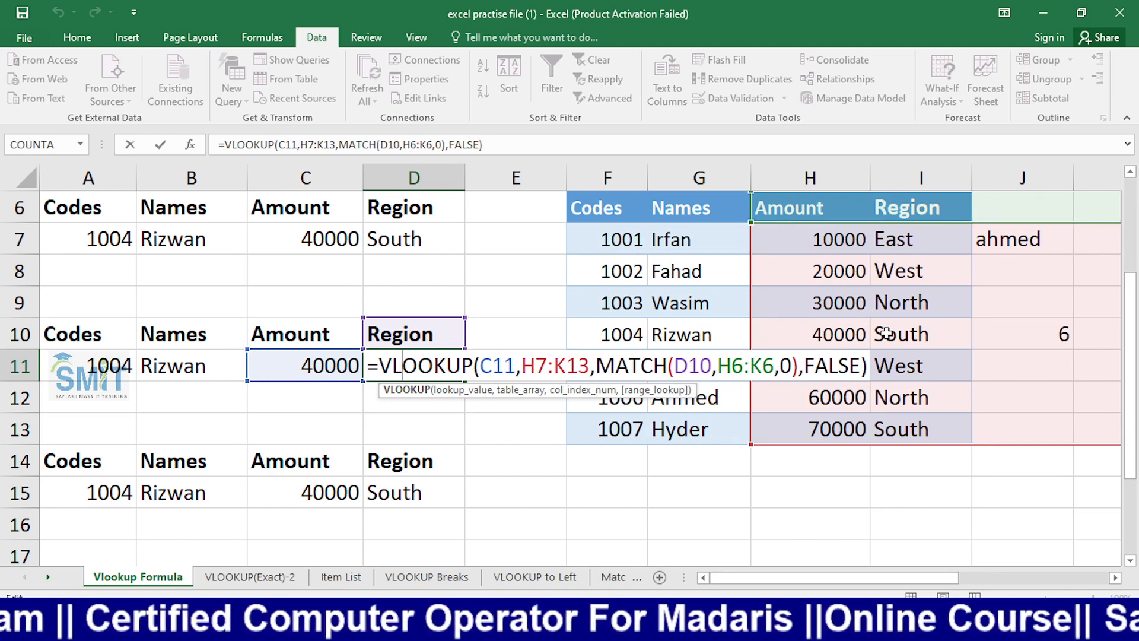
click(608, 529)
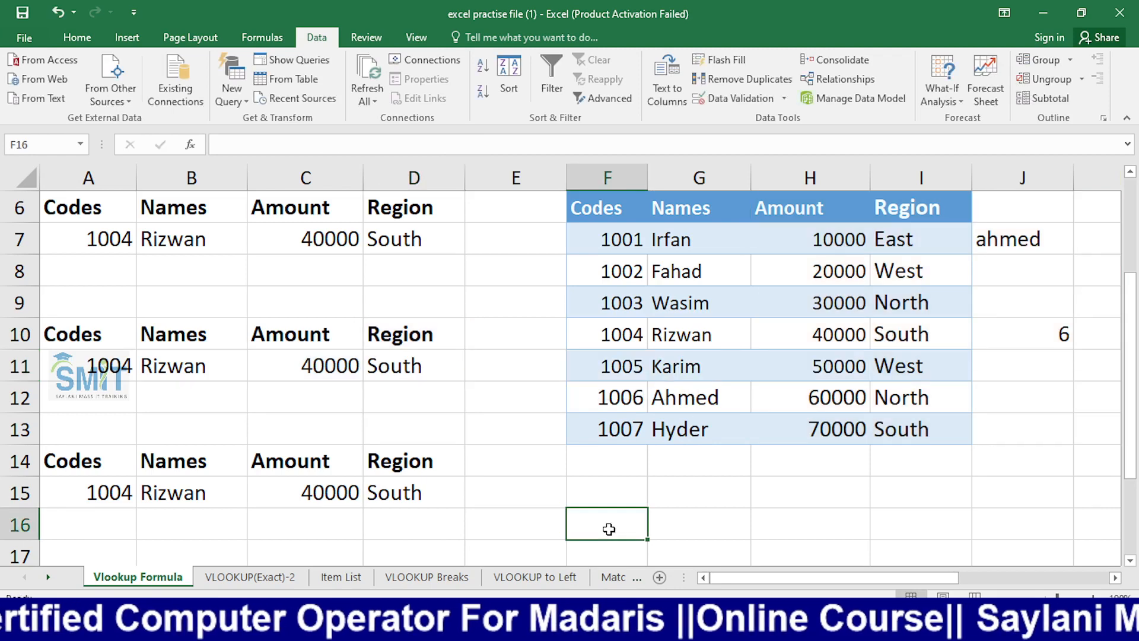
Undo the pasting of the headers into C10:D10.
key(ctrl+z)
key(ctrl+z)
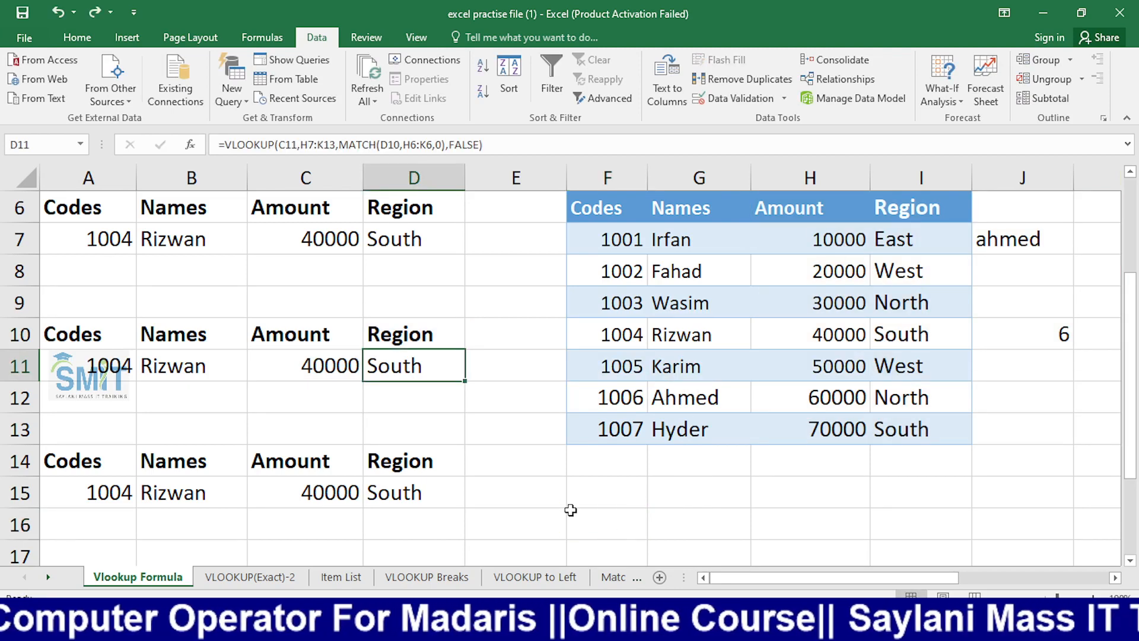
key(Escape)
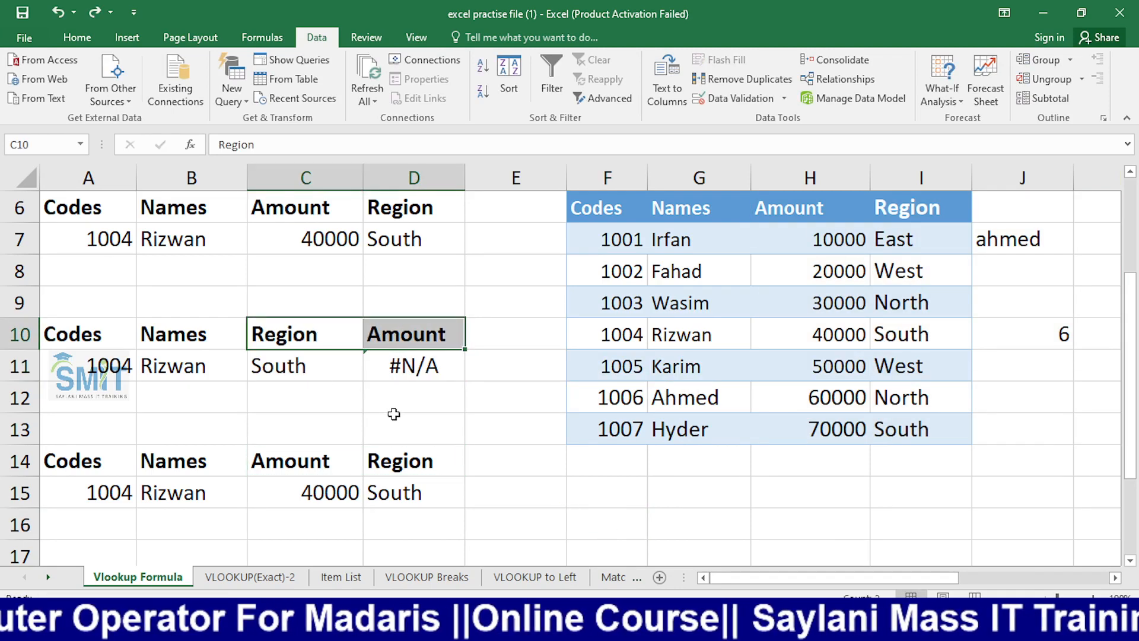
Inspect the table and header ranges in the formula under the Amount header in D11, keeping it as is.
click(419, 366)
double_click(419, 366)
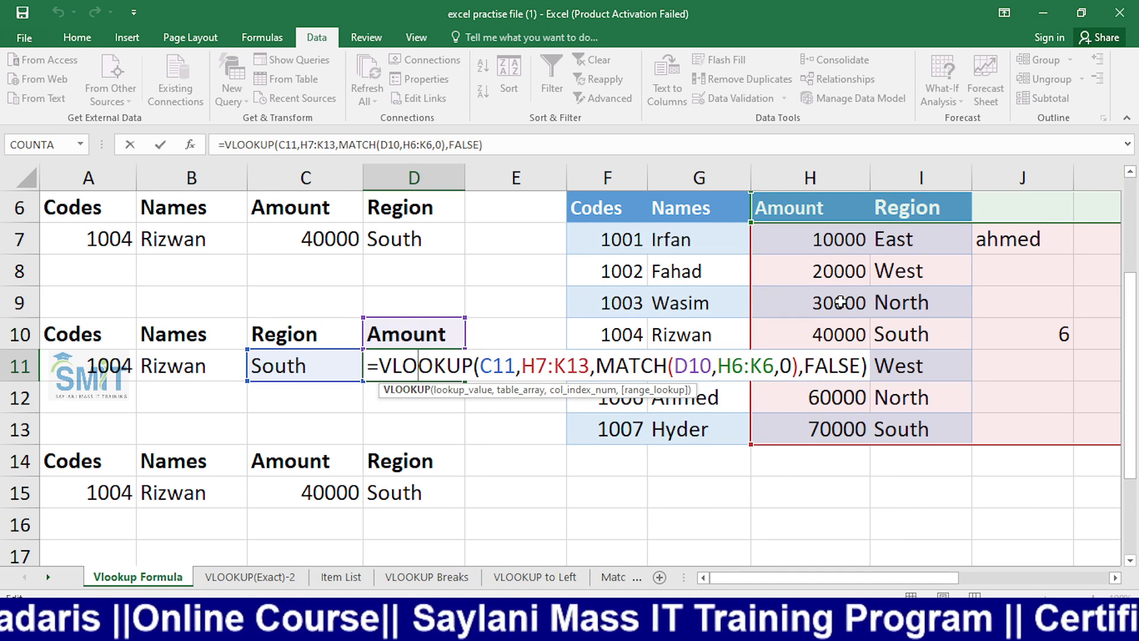
key(ctrl+Return)
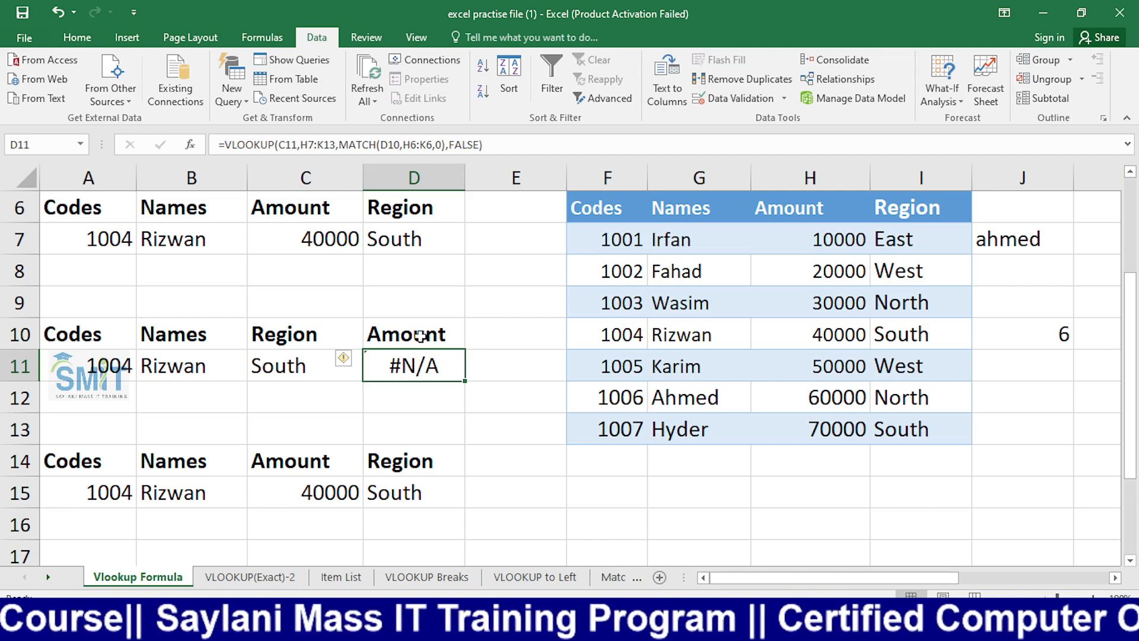
click(470, 306)
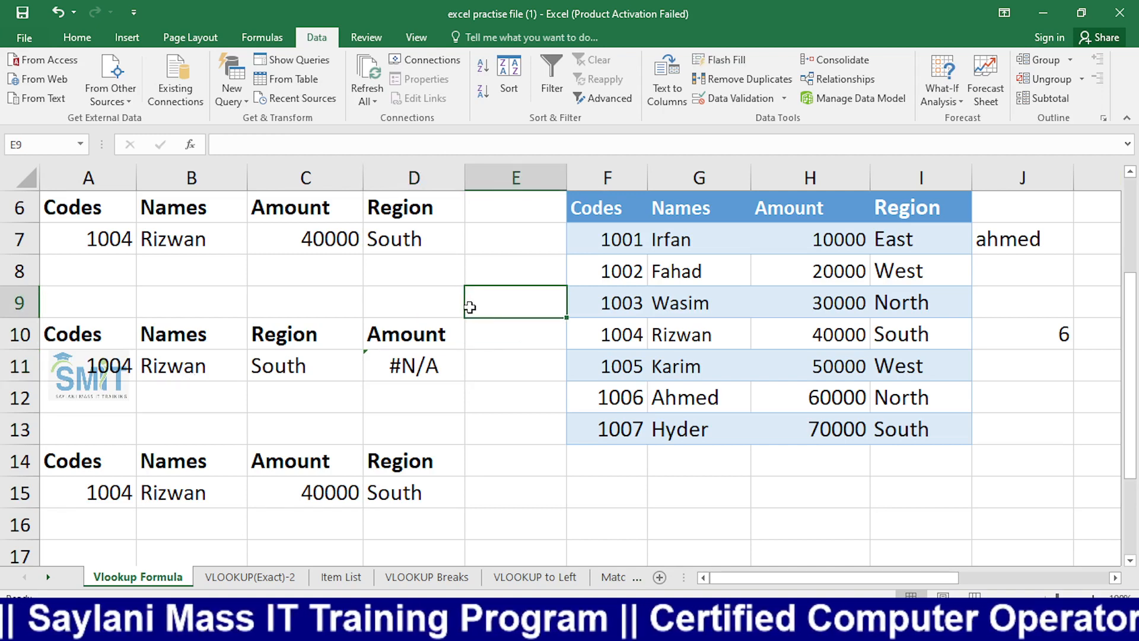
click(493, 340)
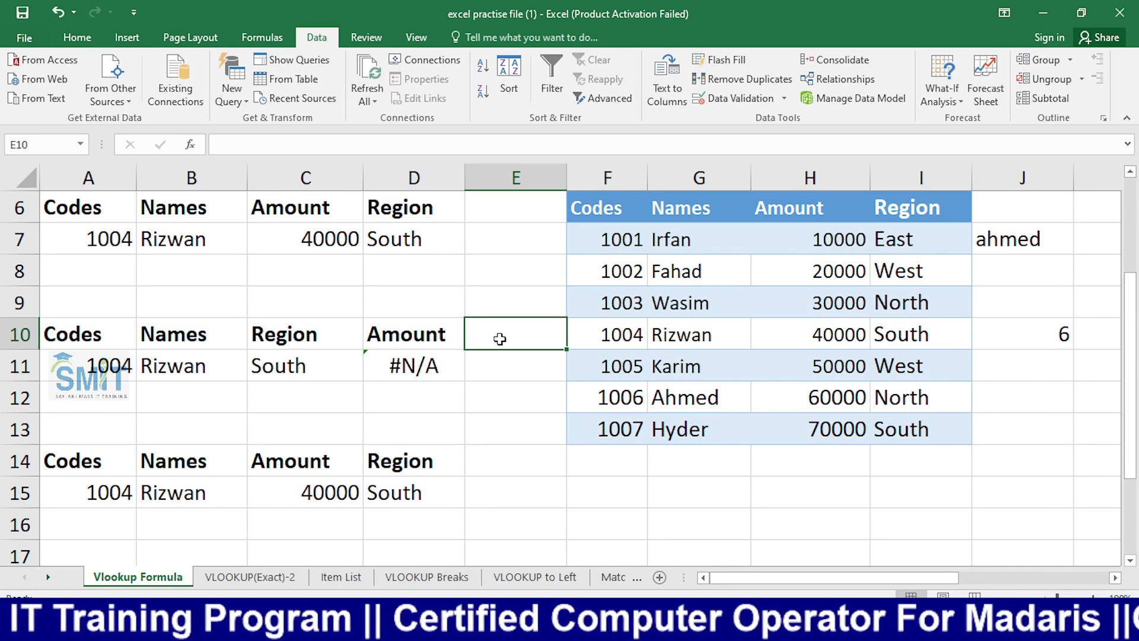
key(alt+Tab)
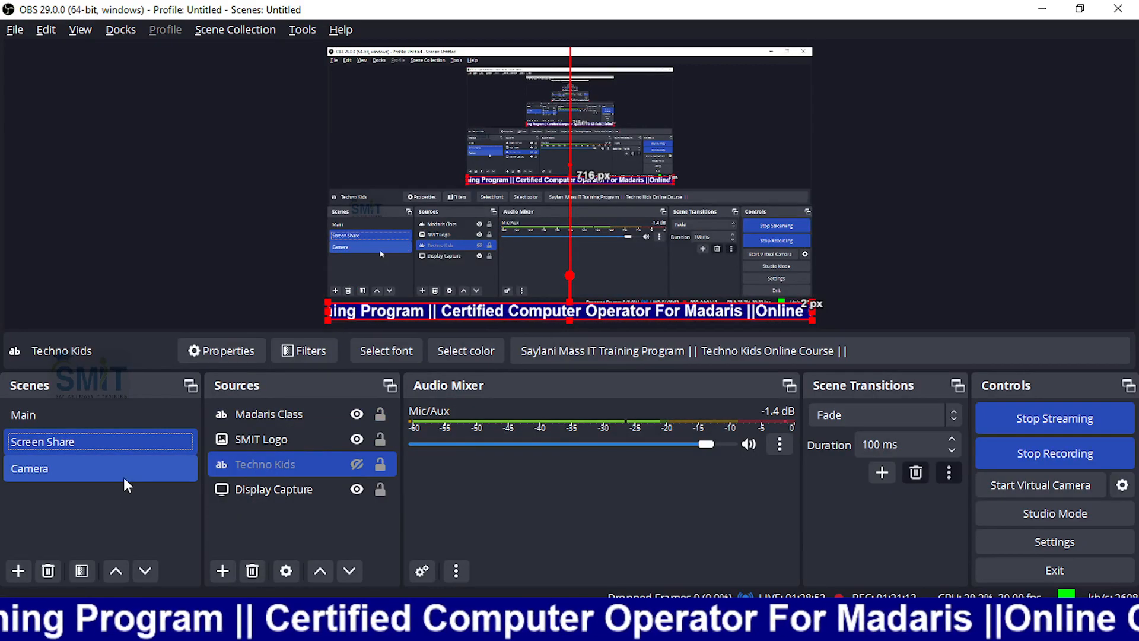
click(125, 483)
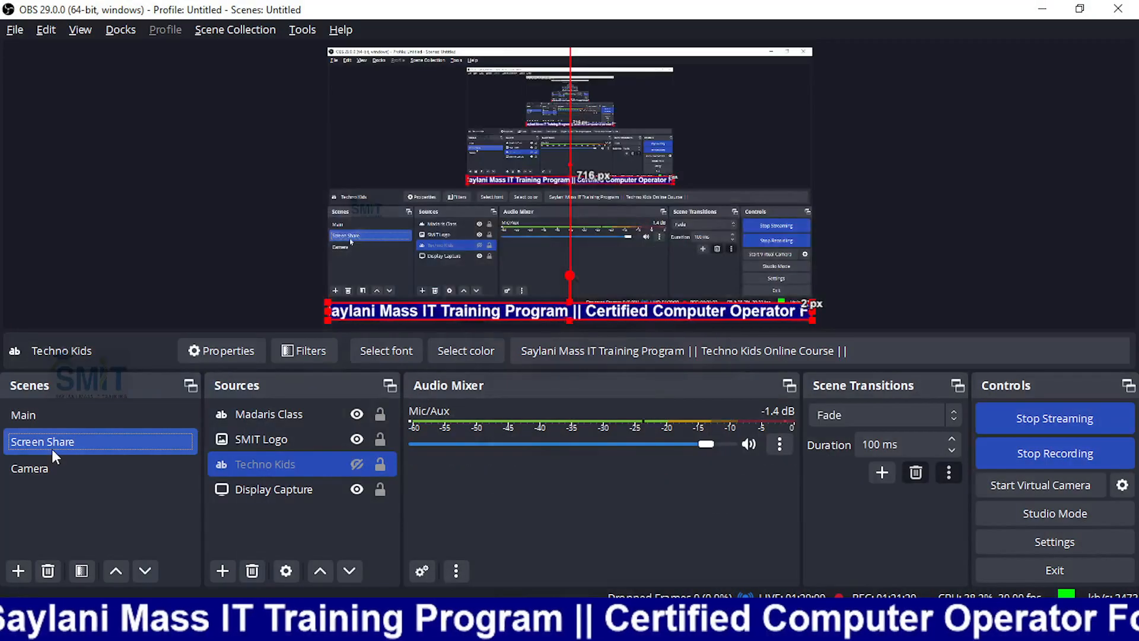
key(alt+Tab)
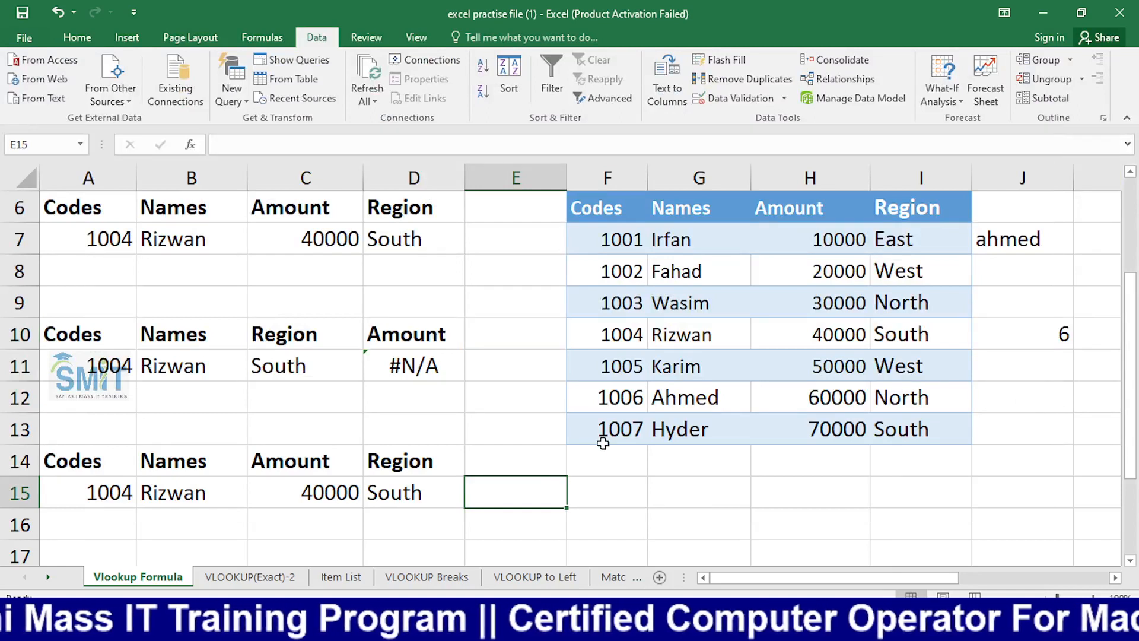
Copy the Codes, Names, Amount and Region headers from A6:D6 into B2:E2 of a new worksheet.
drag(75, 204, 444, 205)
key(ctrl+c)
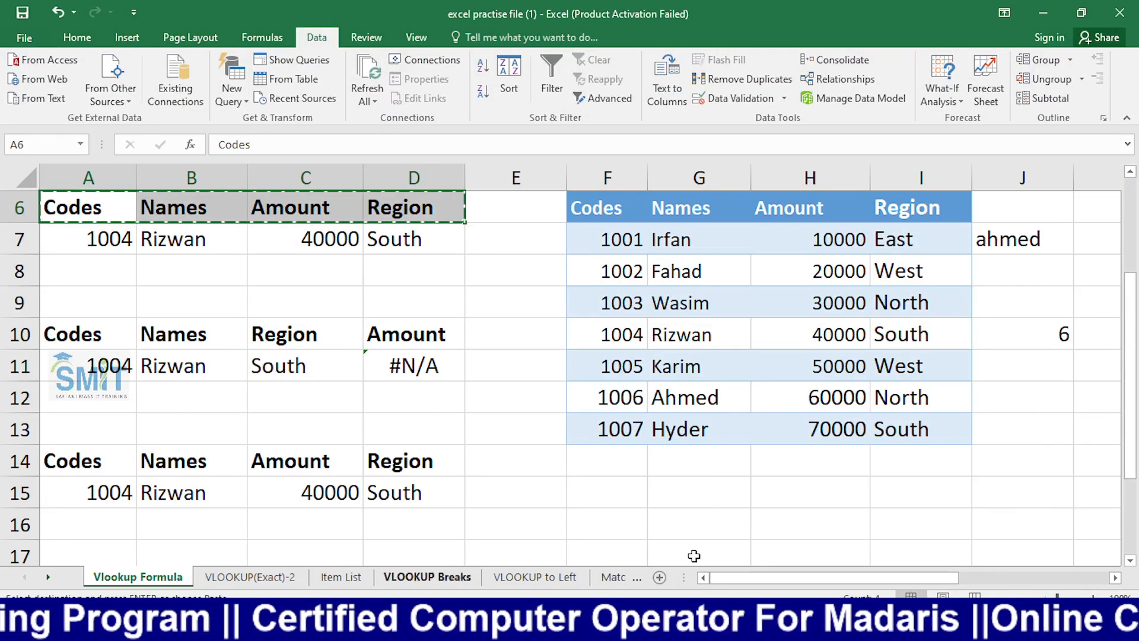
click(659, 577)
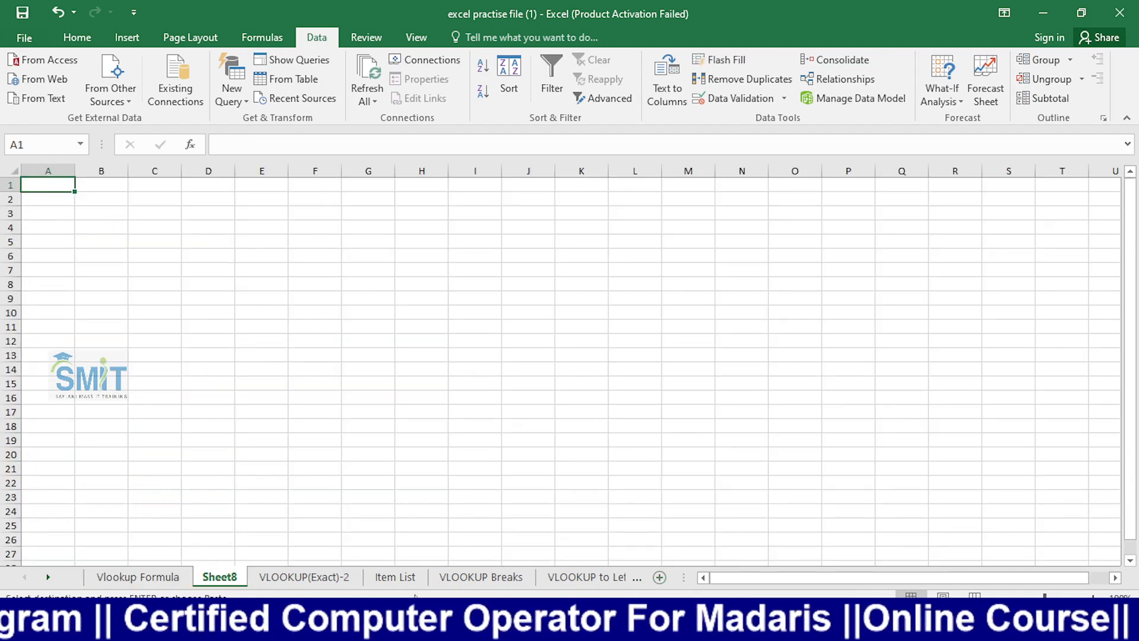
scroll(376, 419, up, 10)
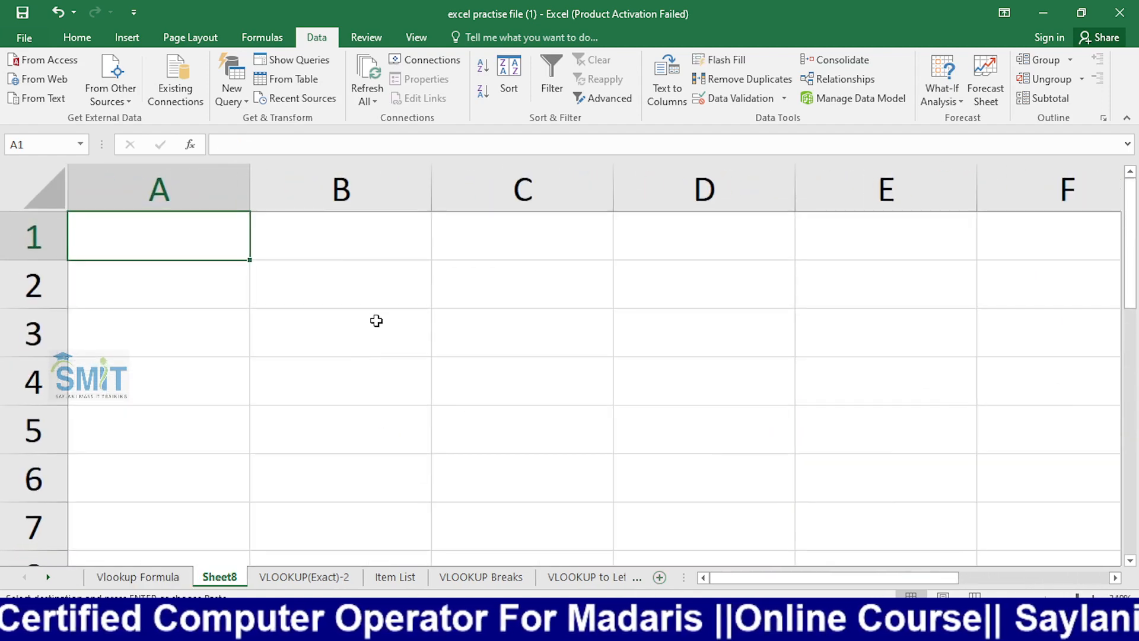
click(376, 321)
click(376, 291)
key(ctrl+v)
click(908, 433)
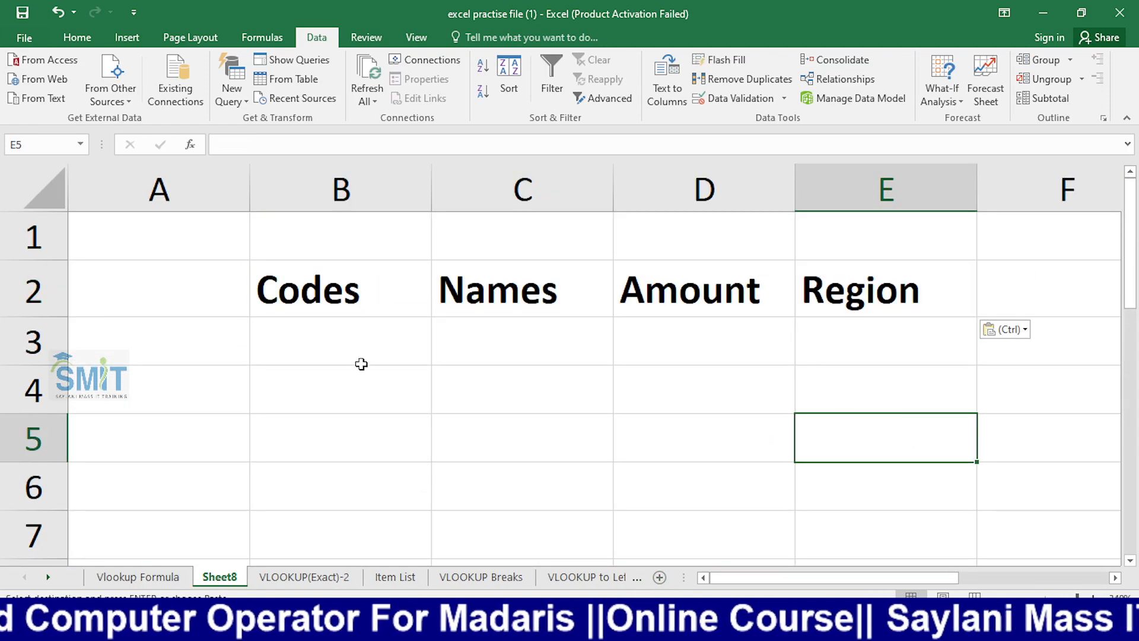
Review the master table on the Vlookup Formula sheet and the cells B3:E3 under the headers on Sheet8.
key(ctrl+Page_Up)
click(605, 247)
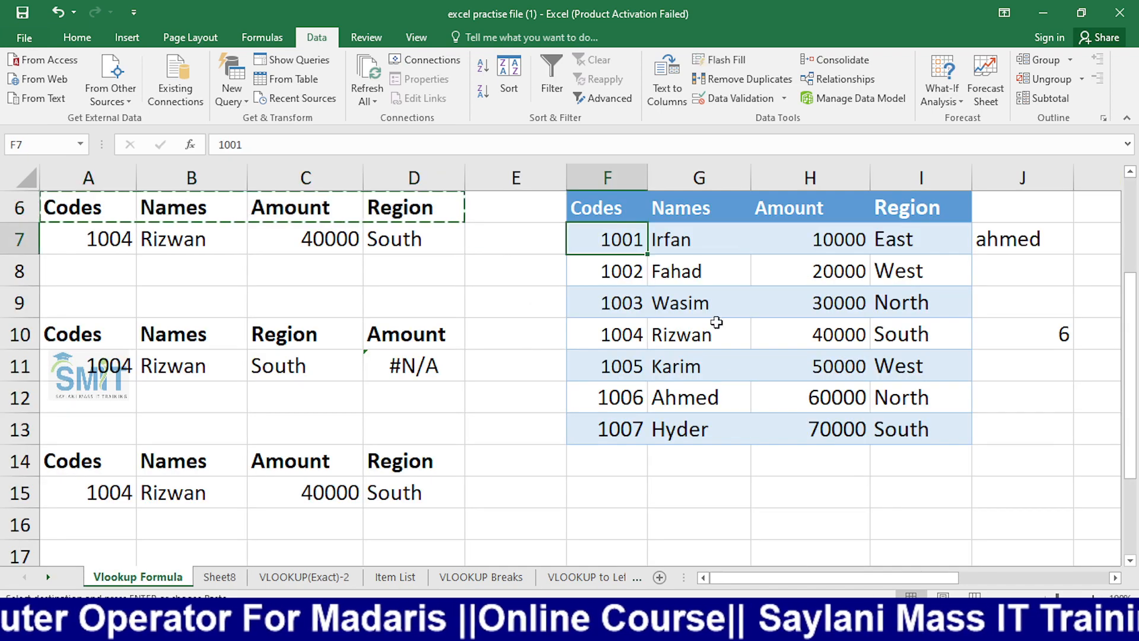
scroll(703, 468, up, 2)
scroll(703, 469, down, 2)
scroll(694, 427, up, 1)
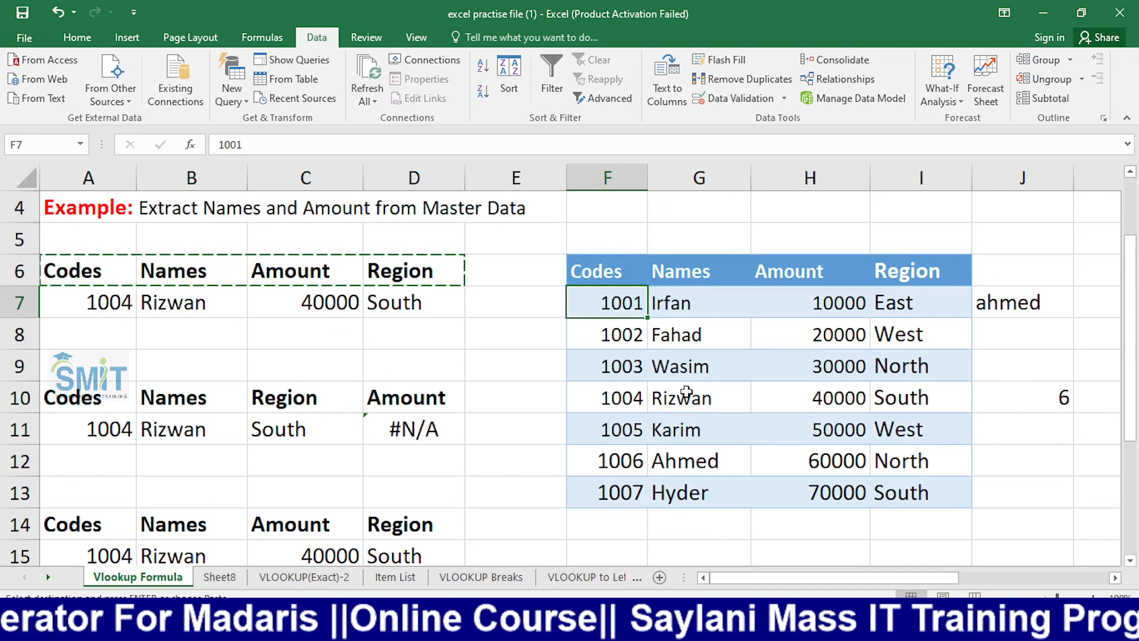
click(232, 581)
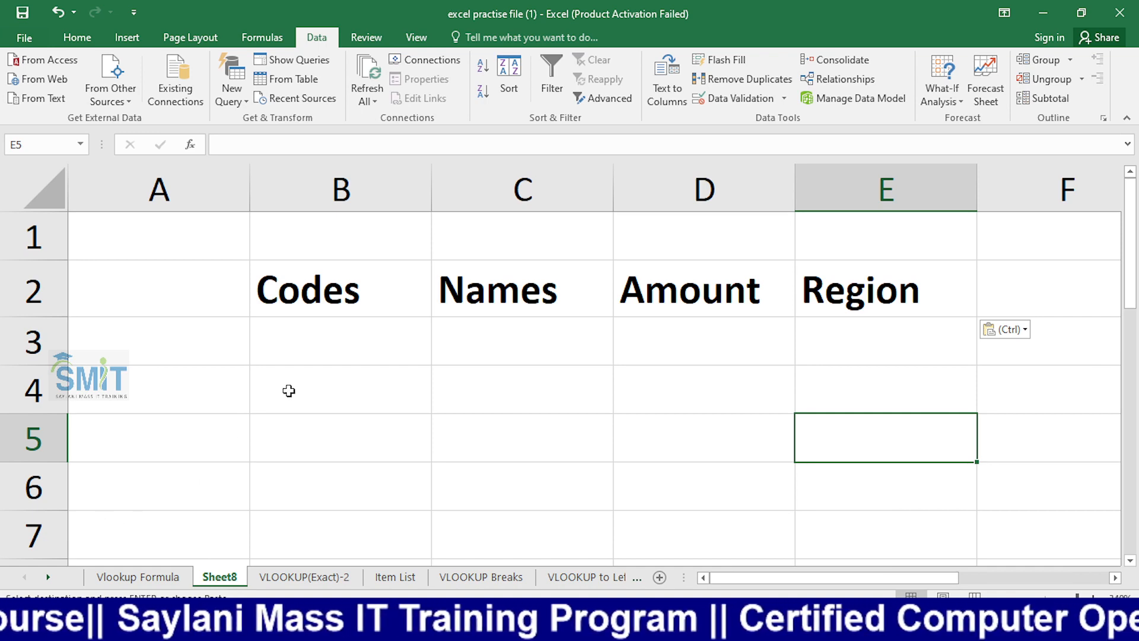
click(320, 344)
click(564, 331)
click(772, 327)
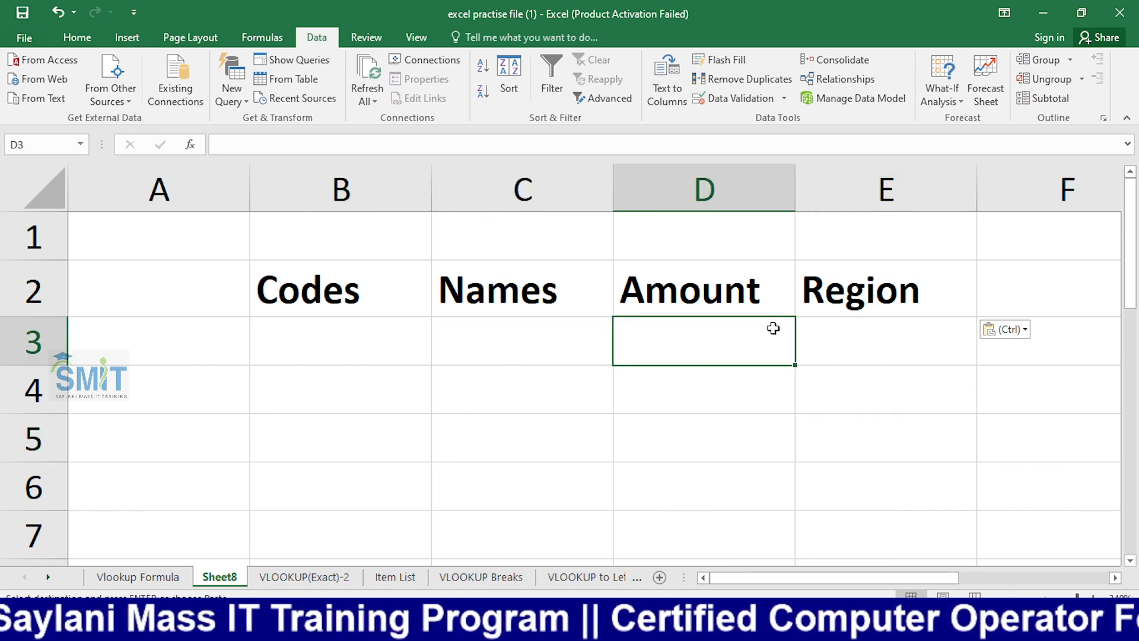
click(863, 330)
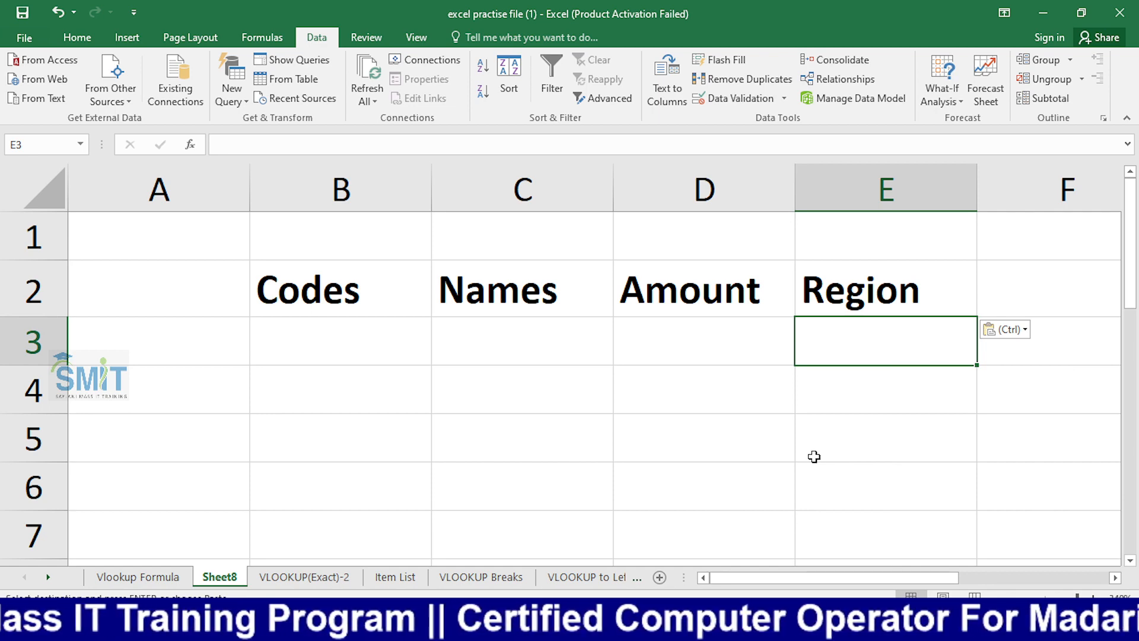
Start a VLOOKUP formula in C3 of Sheet8 with B3 as the lookup value.
key(Left)
key(Left)
key(Left)
key(Right)
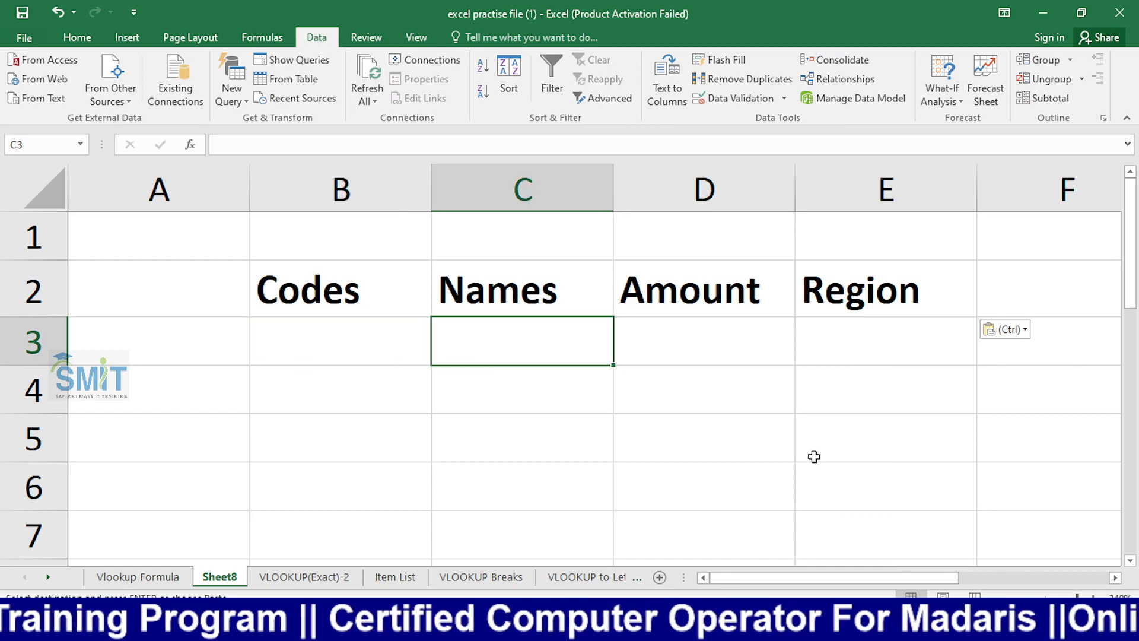
text(=v)
key(Down)
key(Down)
key(Down)
key(Down)
key(Down)
key(Down)
key(Tab)
key(Left)
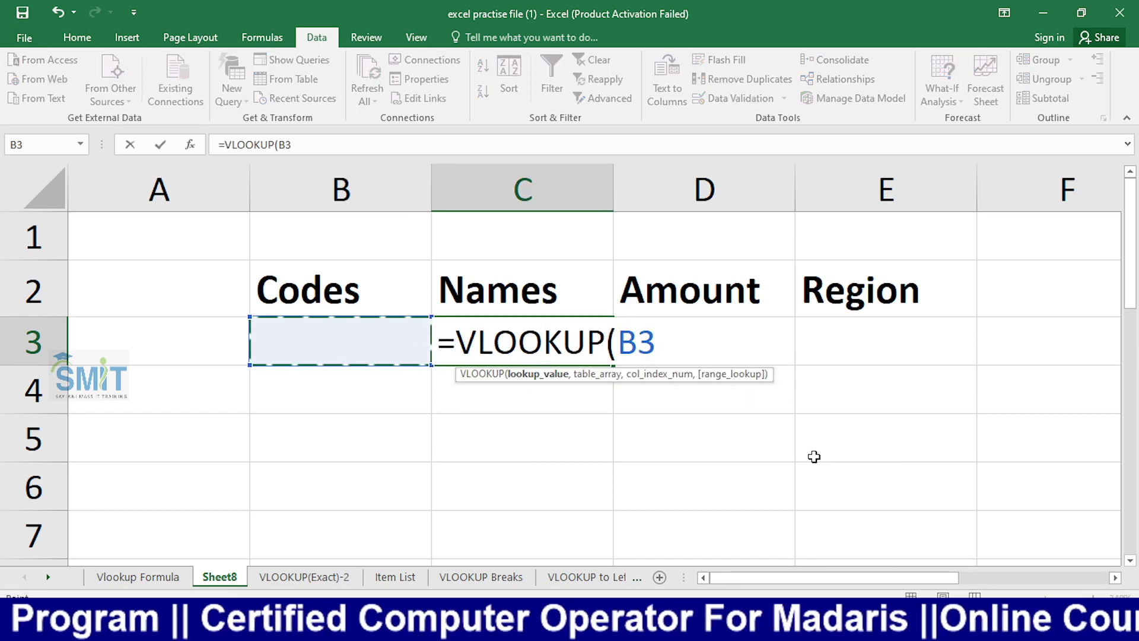
text(,)
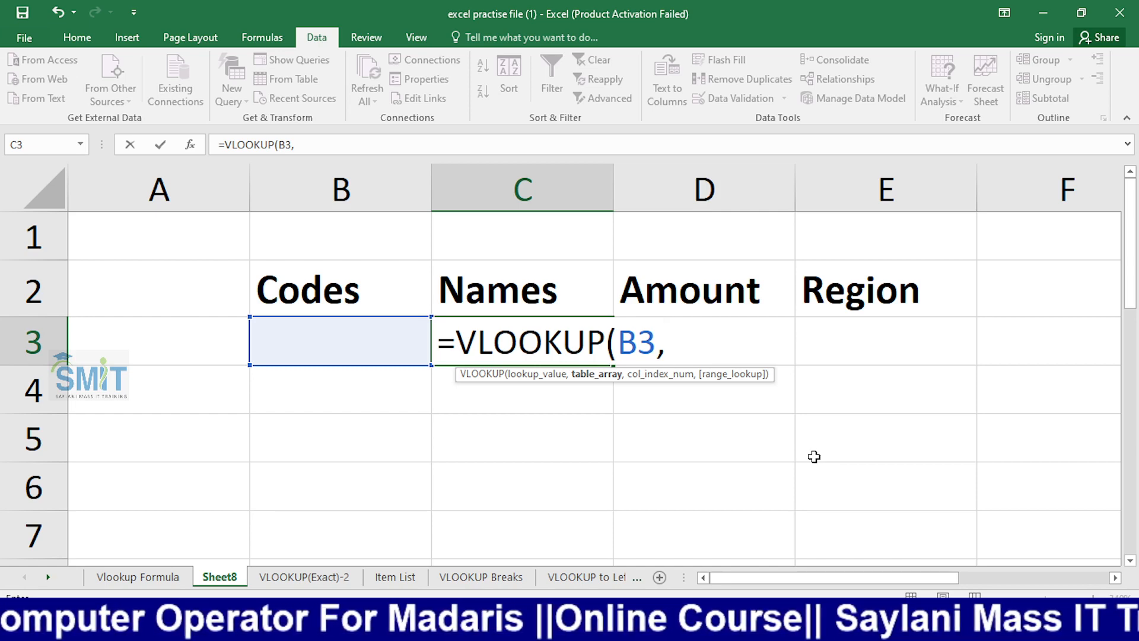
Set the table array of C3's VLOOKUP to F7:I13 on the Vlookup Formula sheet.
click(117, 579)
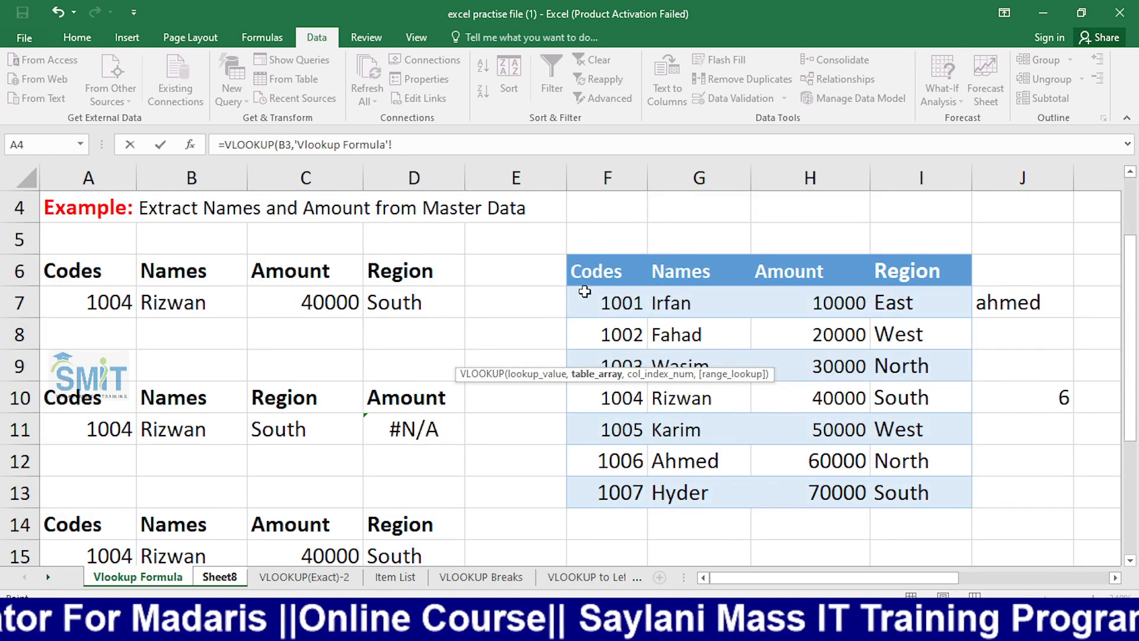
drag(585, 297, 908, 493)
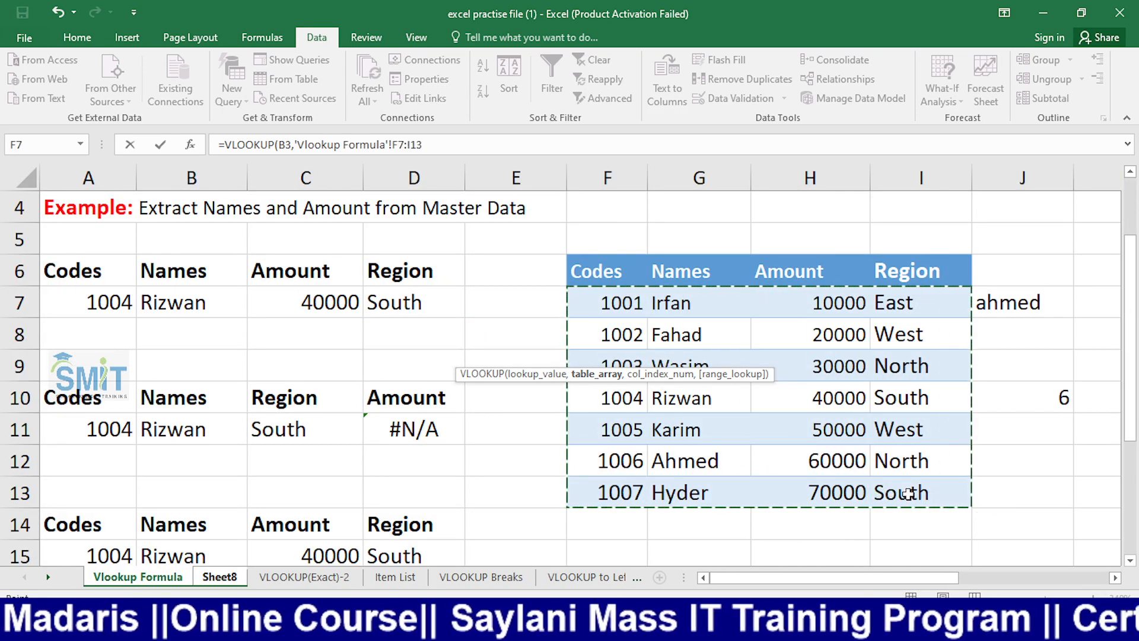
text(,)
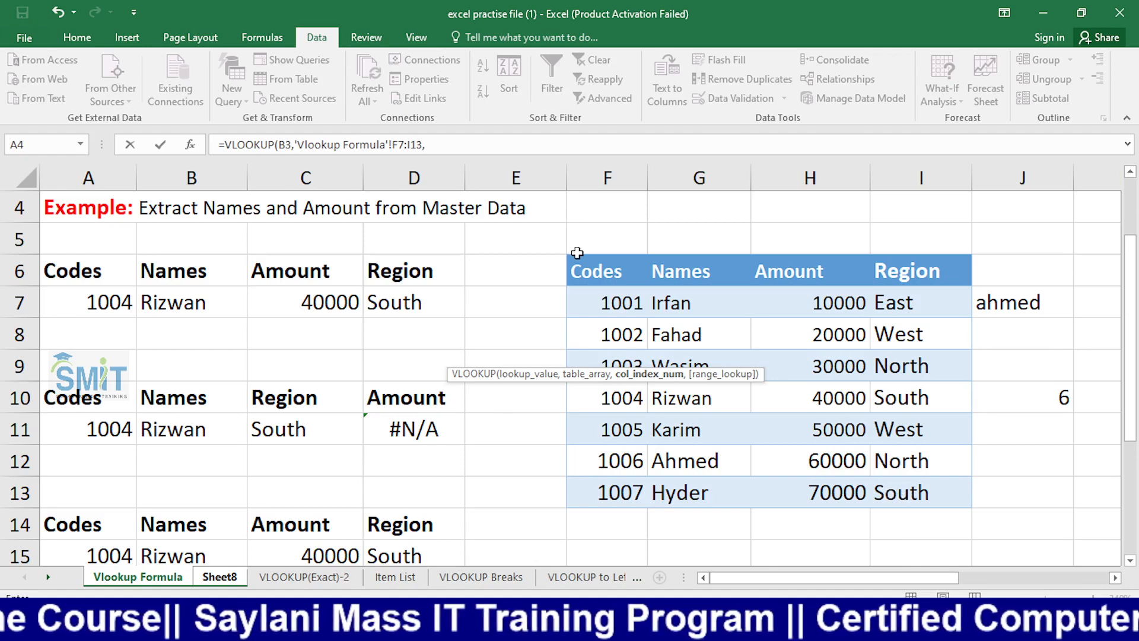
Return to Sheet8 within the formula and complete the VLOOKUP arguments with column 2 and FALSE for an exact match.
click(219, 576)
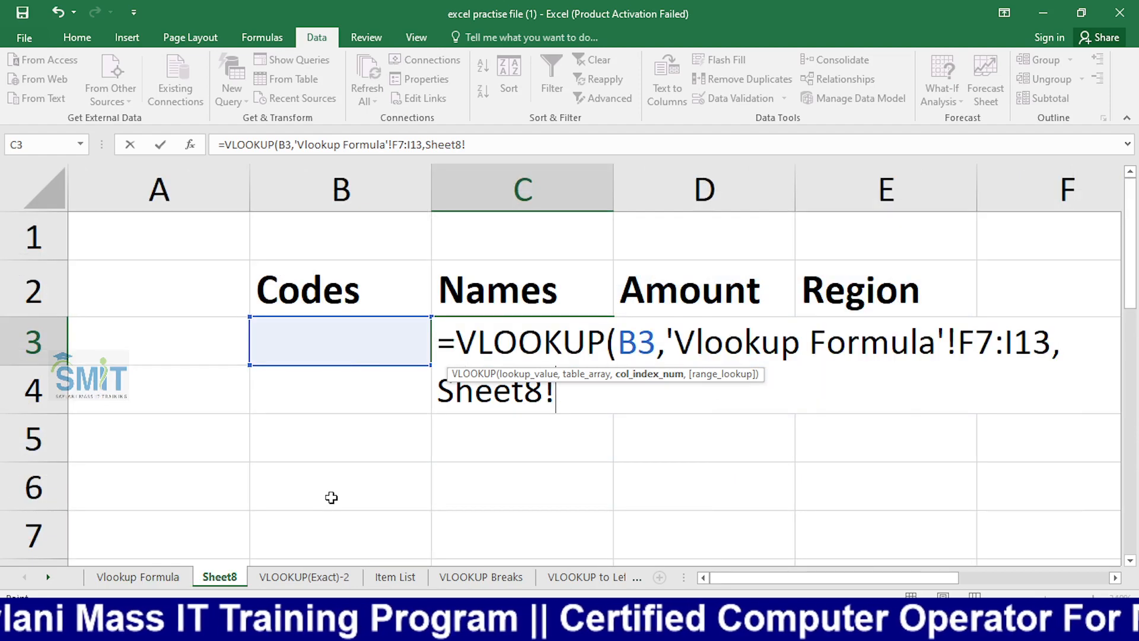
text(2,)
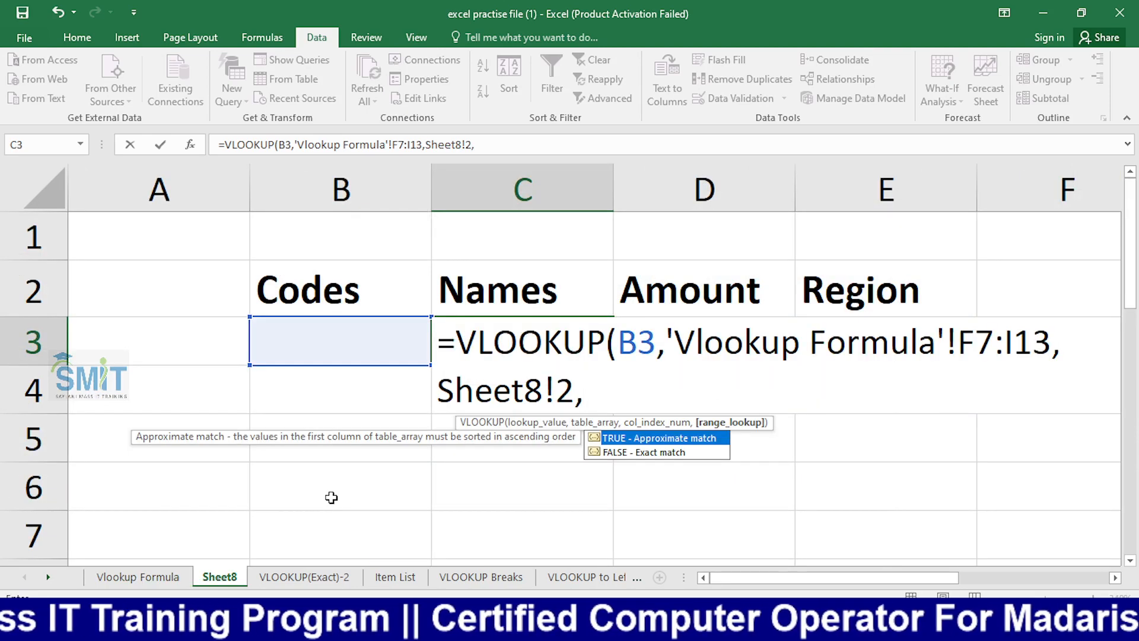
key(Down)
key(Tab)
text())
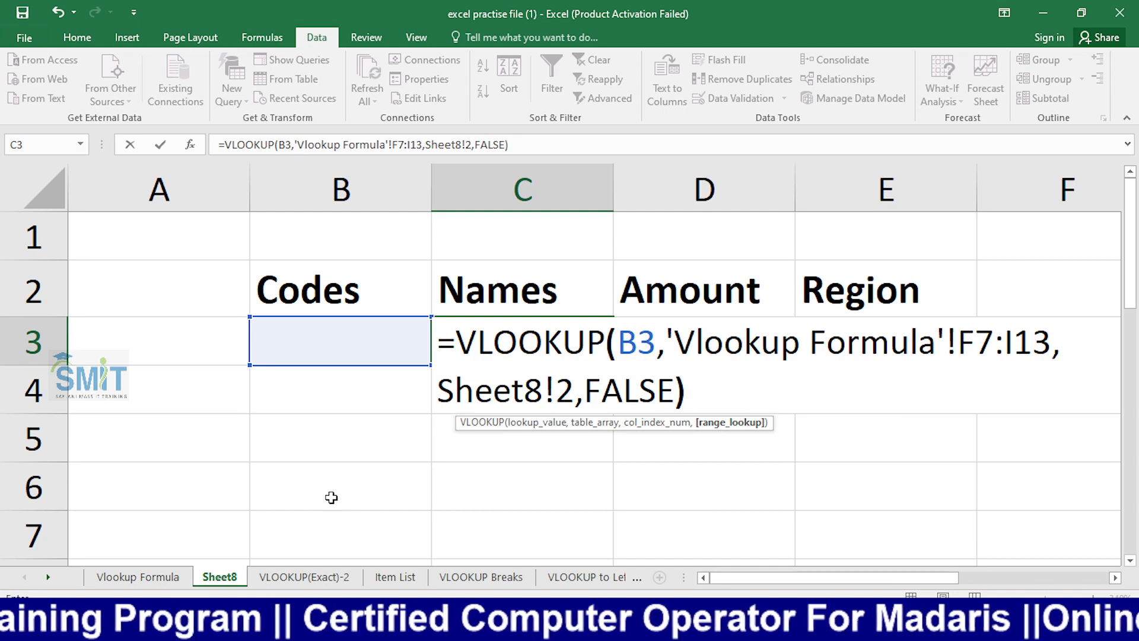
Try to enter the VLOOKUP formula containing Sheet8!2 in C3, and discard the edit.
key(Return)
key(Return)
key(Return)
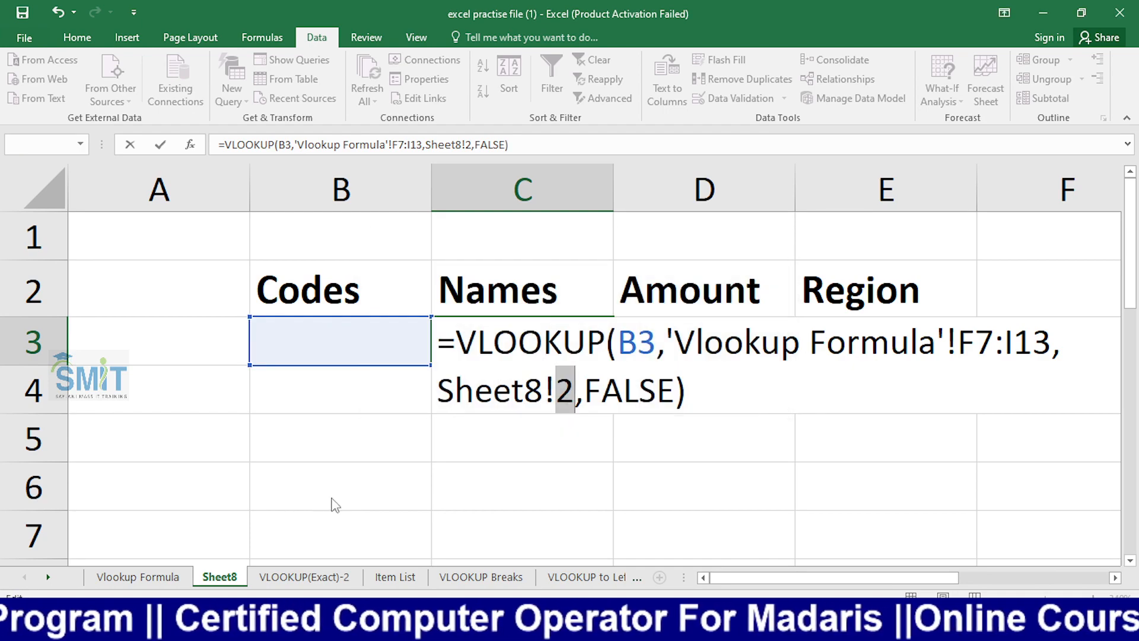
key(Return)
key(Return)
key(Return)
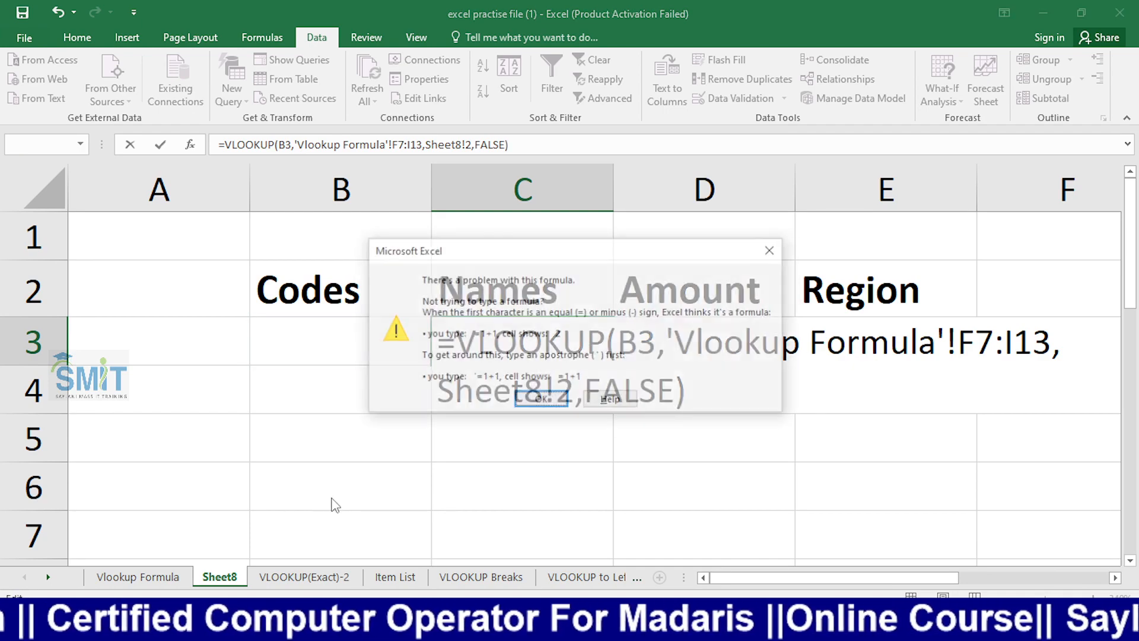
key(Return)
key(Return)
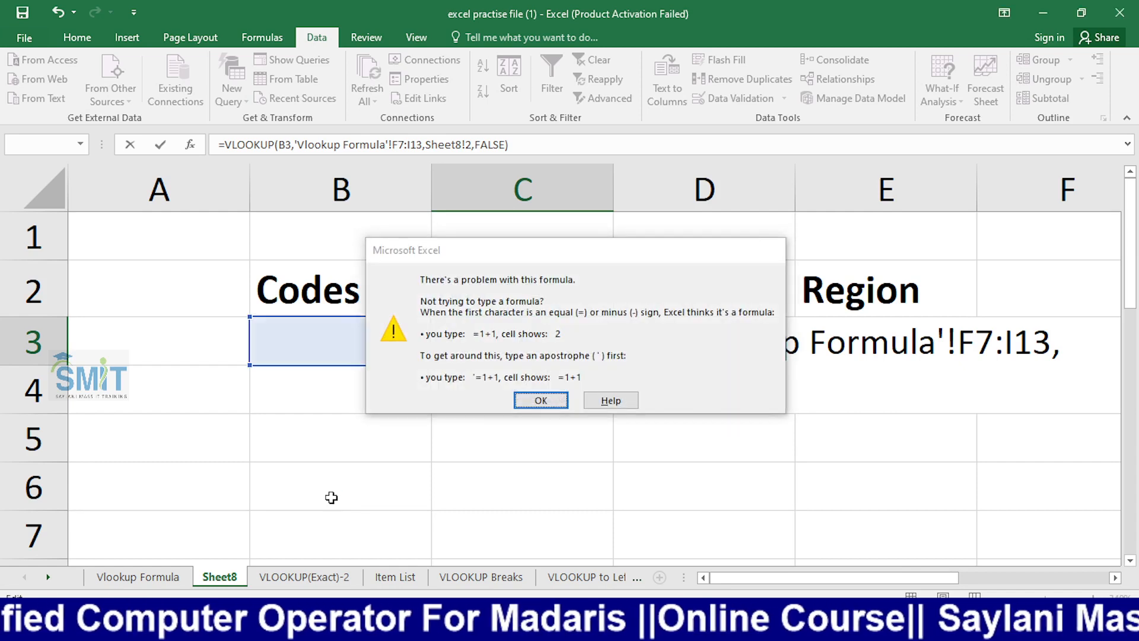
key(Return)
key(Return)
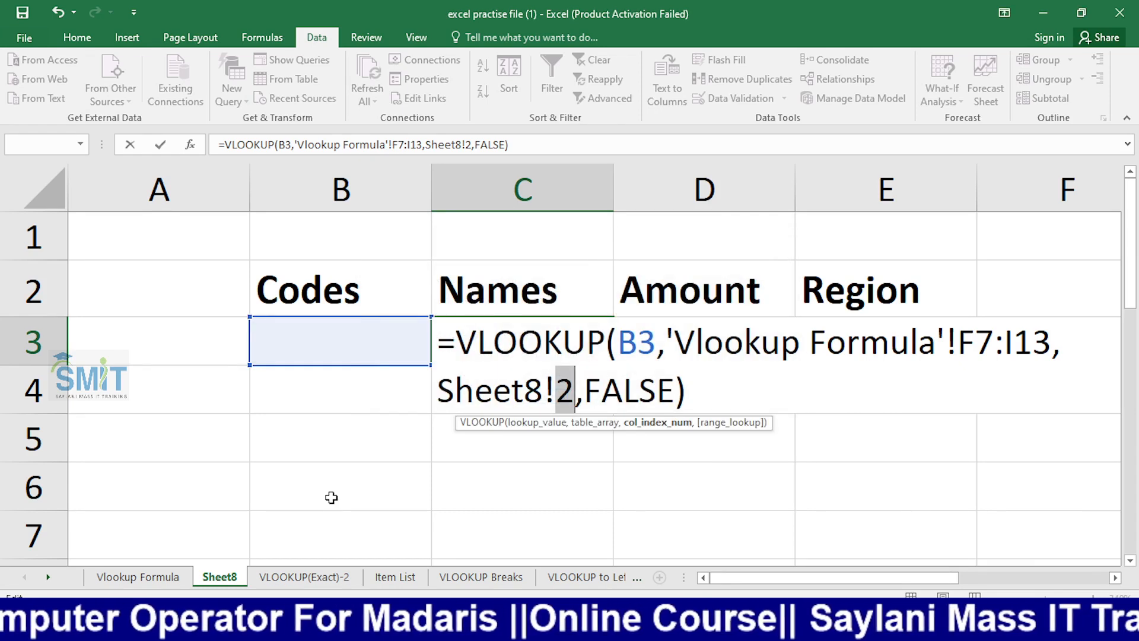
key(Escape)
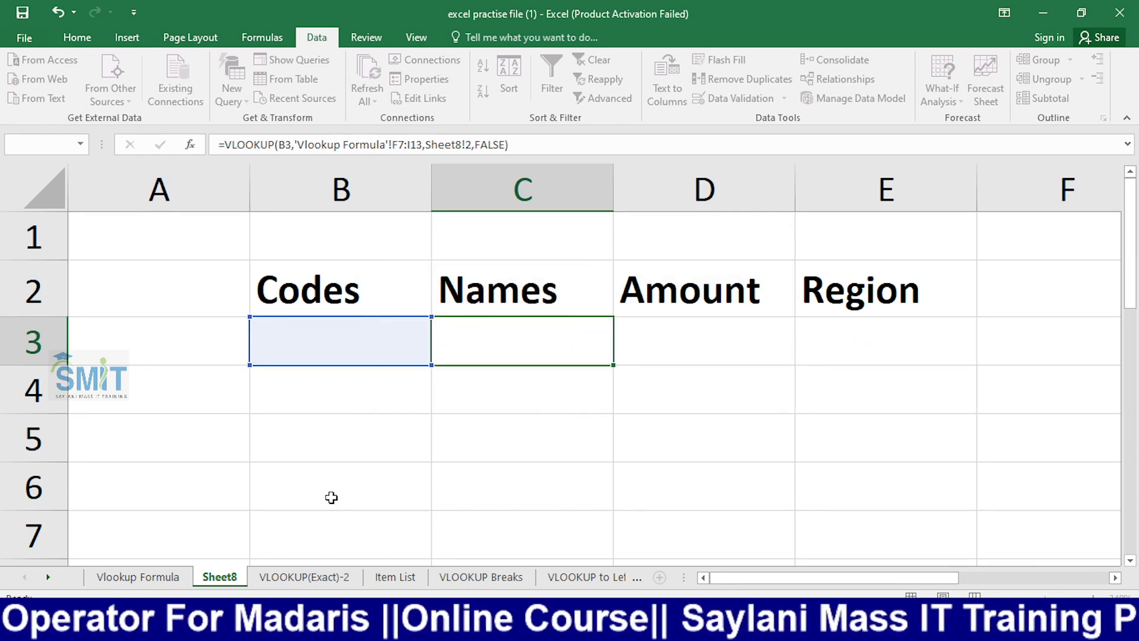
Start a VLOOKUP formula in C3 of Sheet8 with B3 as the lookup value.
text(=vloi)
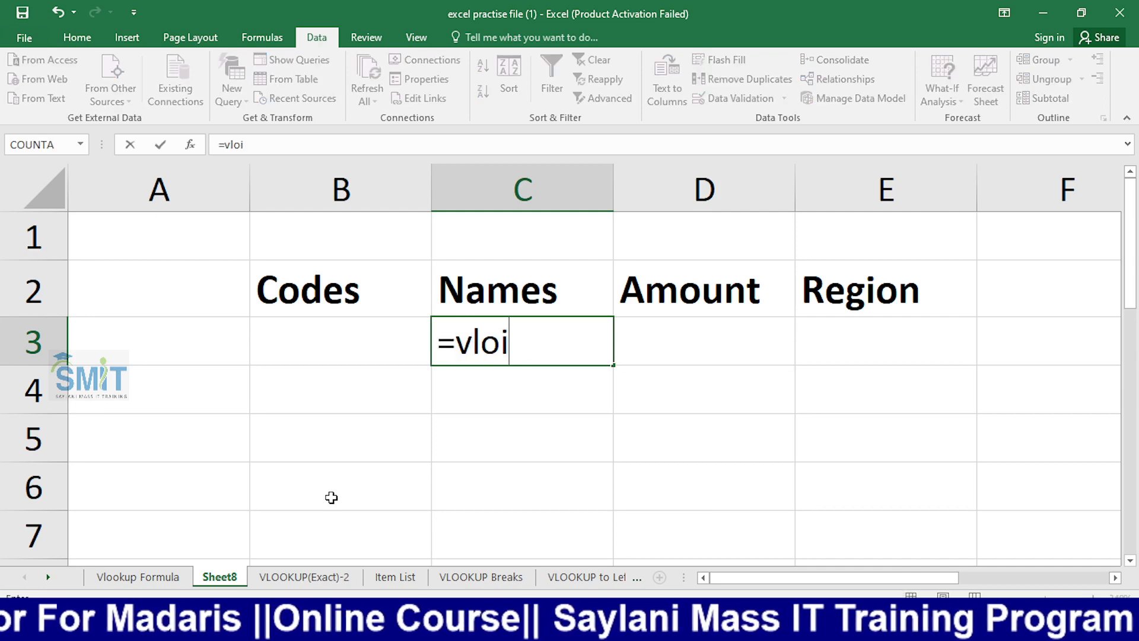
key(BackSpace)
key(Tab)
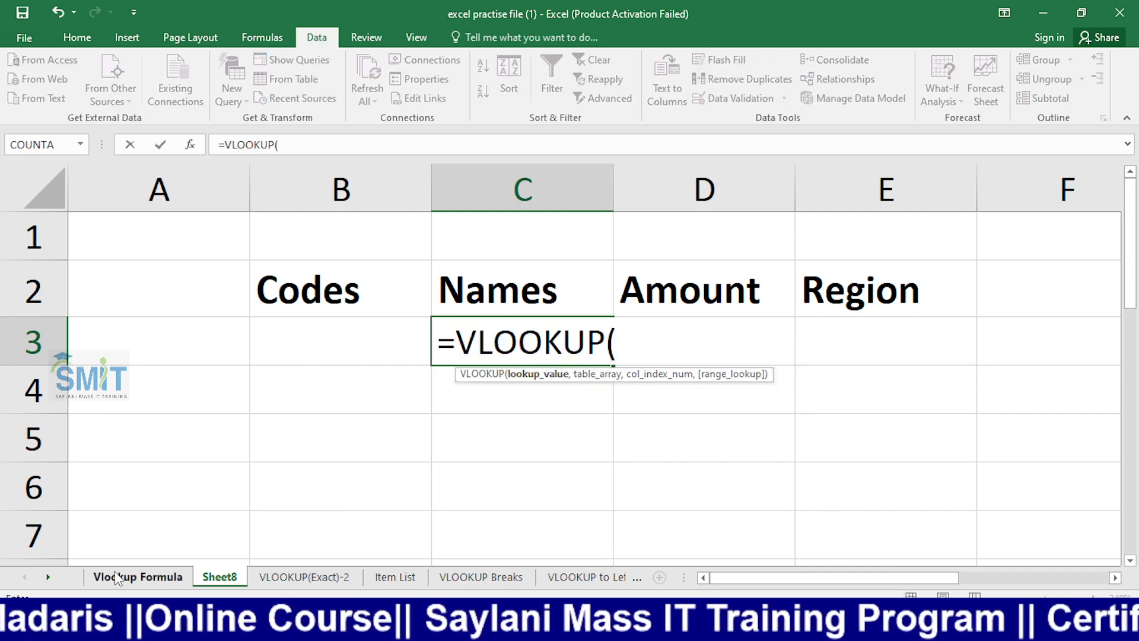
click(305, 347)
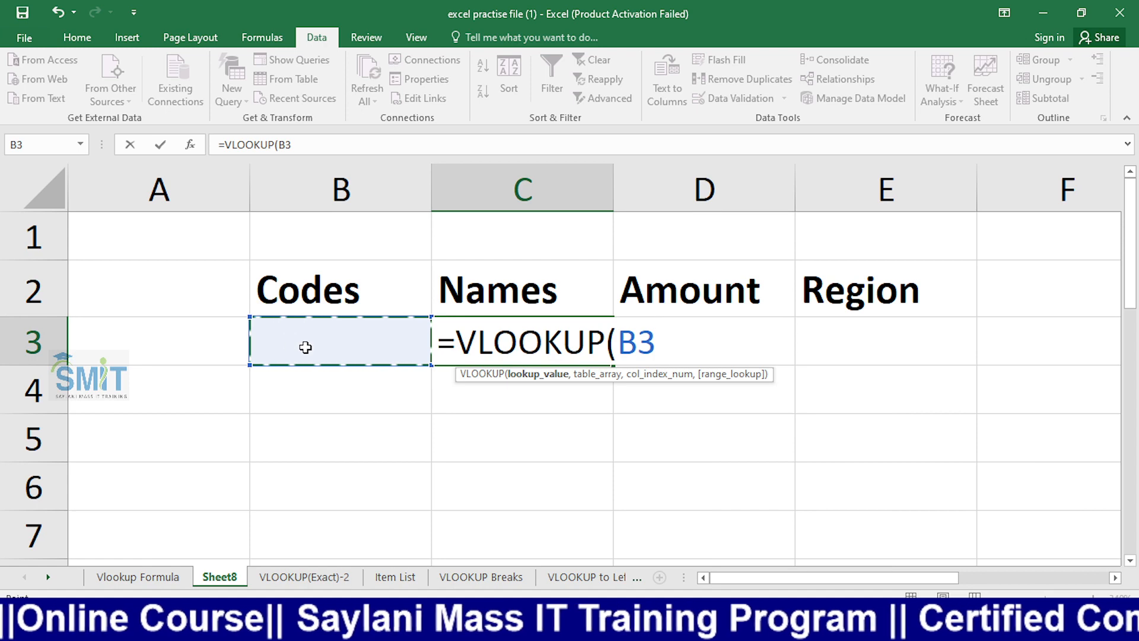
text(,)
Complete C3's VLOOKUP with F7:I13 on the Vlookup Formula sheet as table array, column 2 and FALSE for an exact match.
click(119, 575)
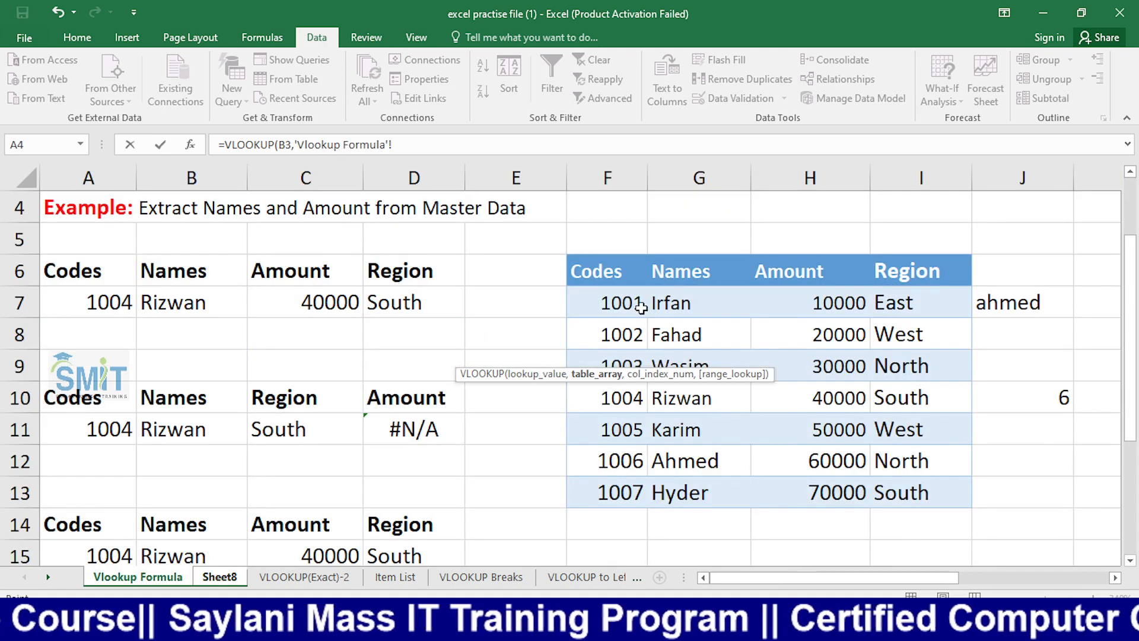
drag(640, 306, 904, 493)
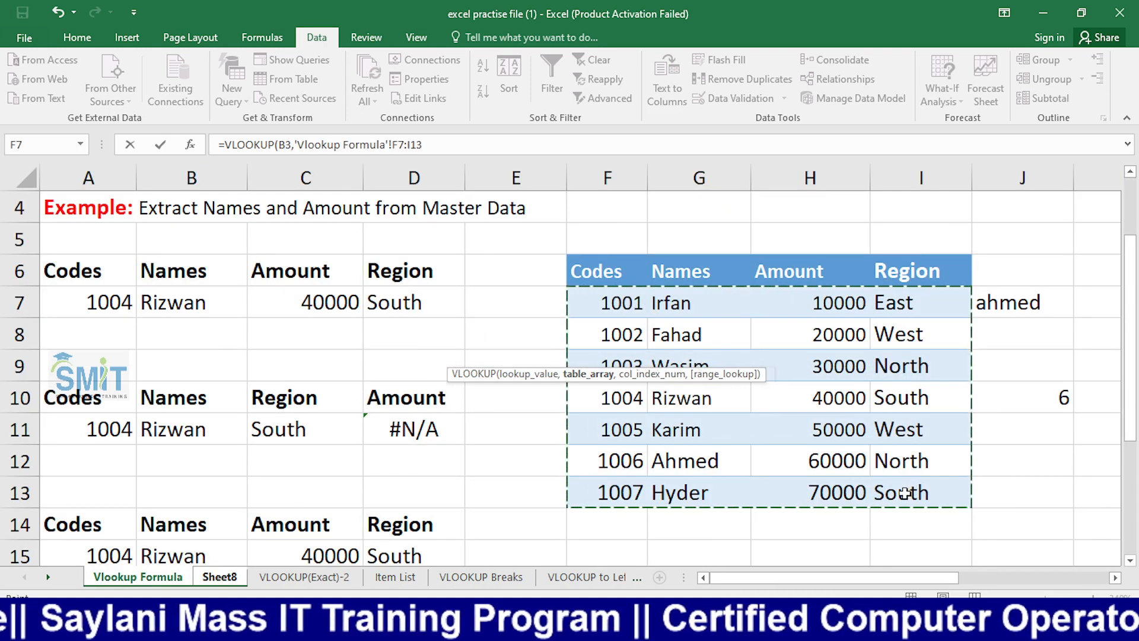
text(,)
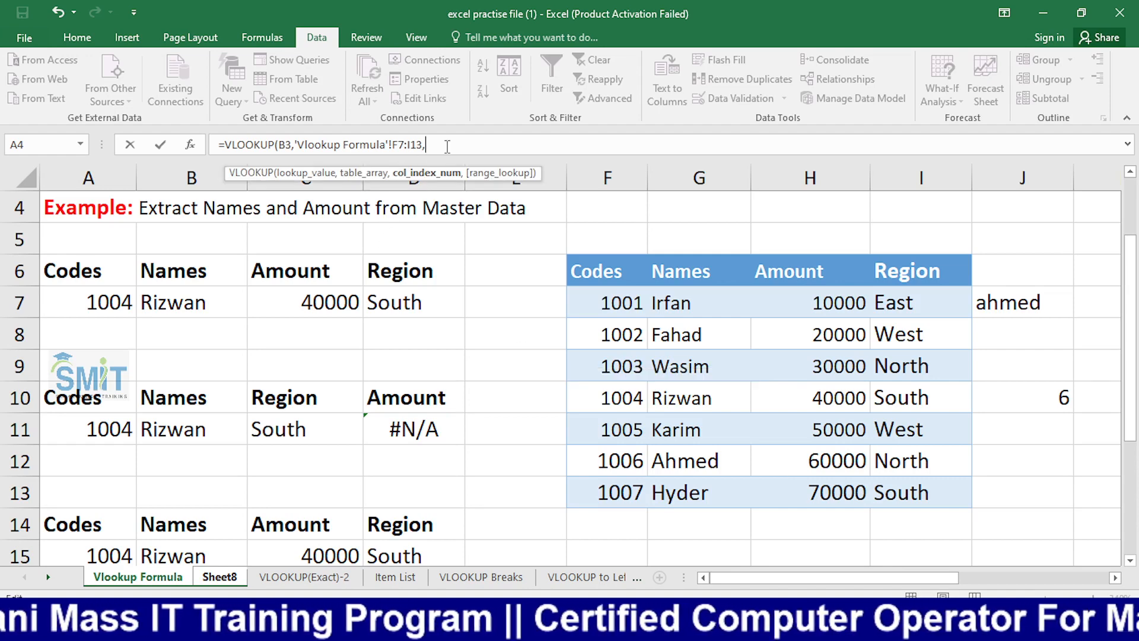
text(2,)
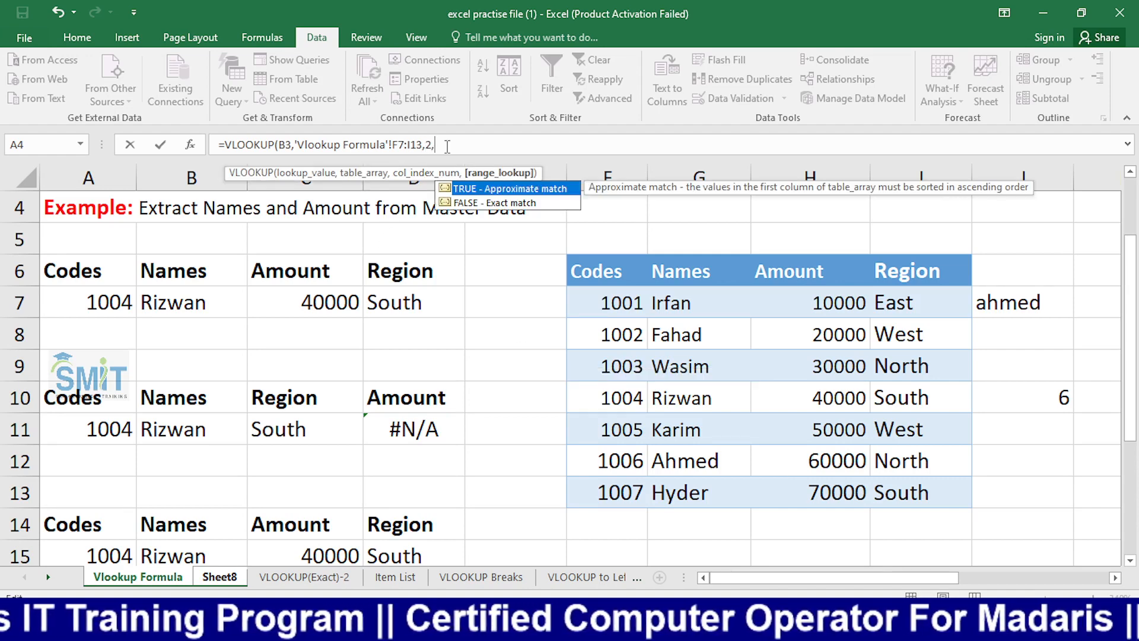
key(Down)
key(Tab)
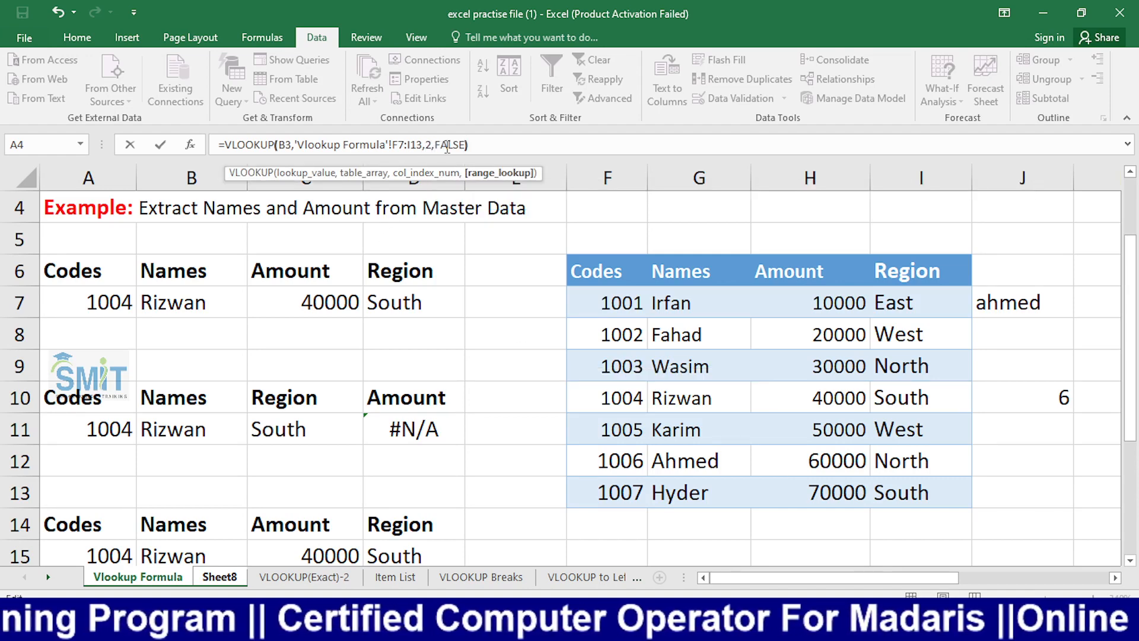
text())
key(Return)
Enter the code 1001 in B3 of Sheet8.
click(341, 341)
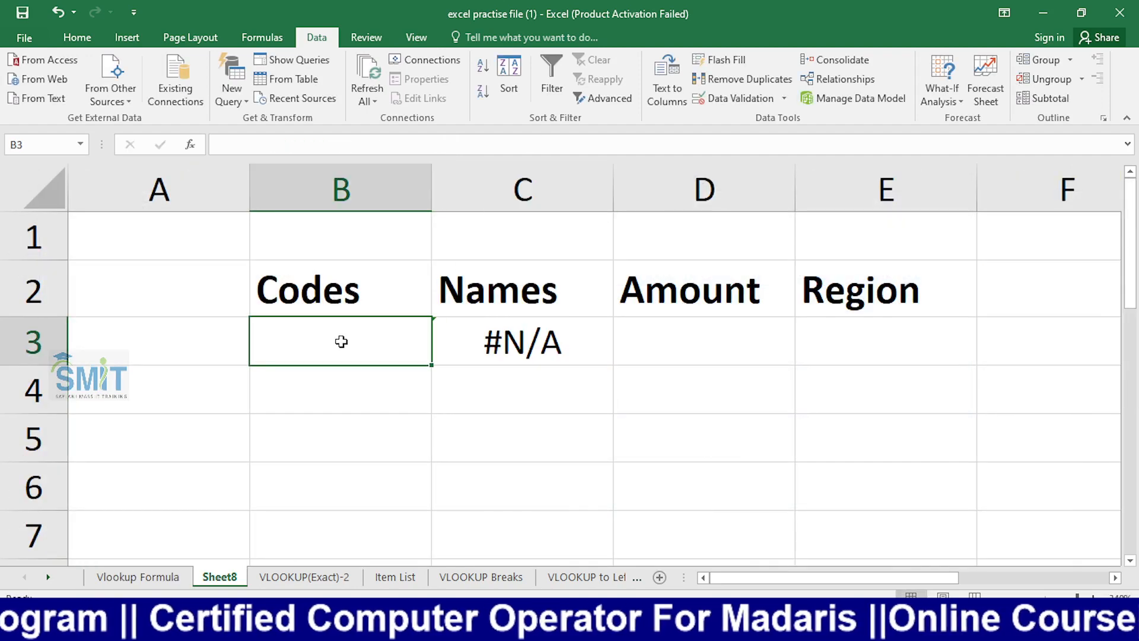
text(1001)
key(Return)
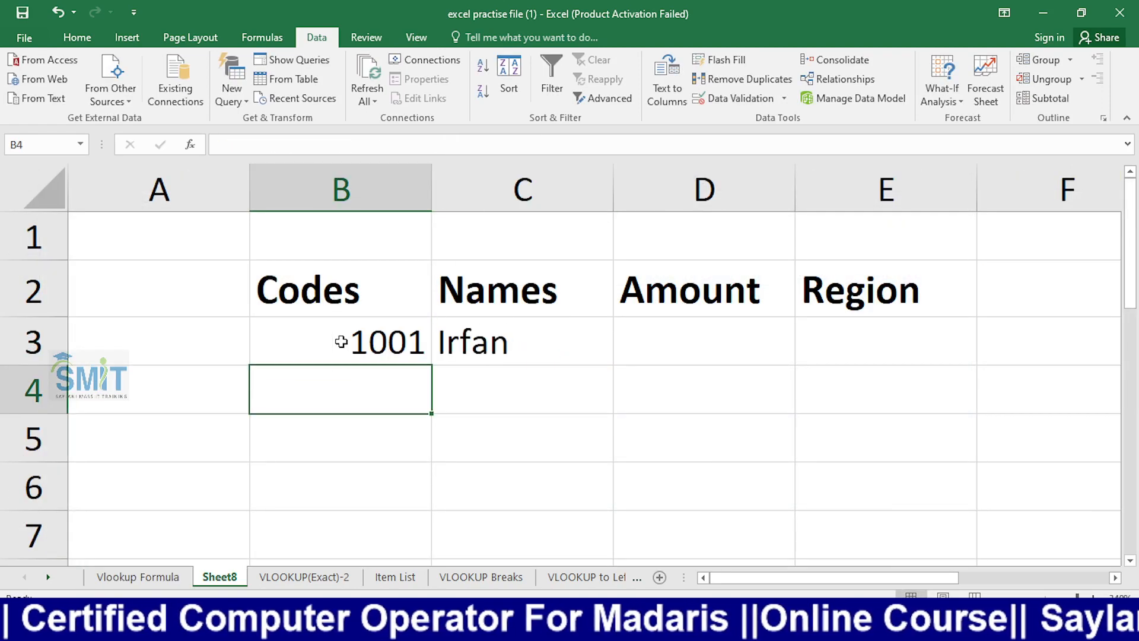
Delete the VLOOKUP formula from C3.
click(342, 341)
click(451, 397)
click(478, 337)
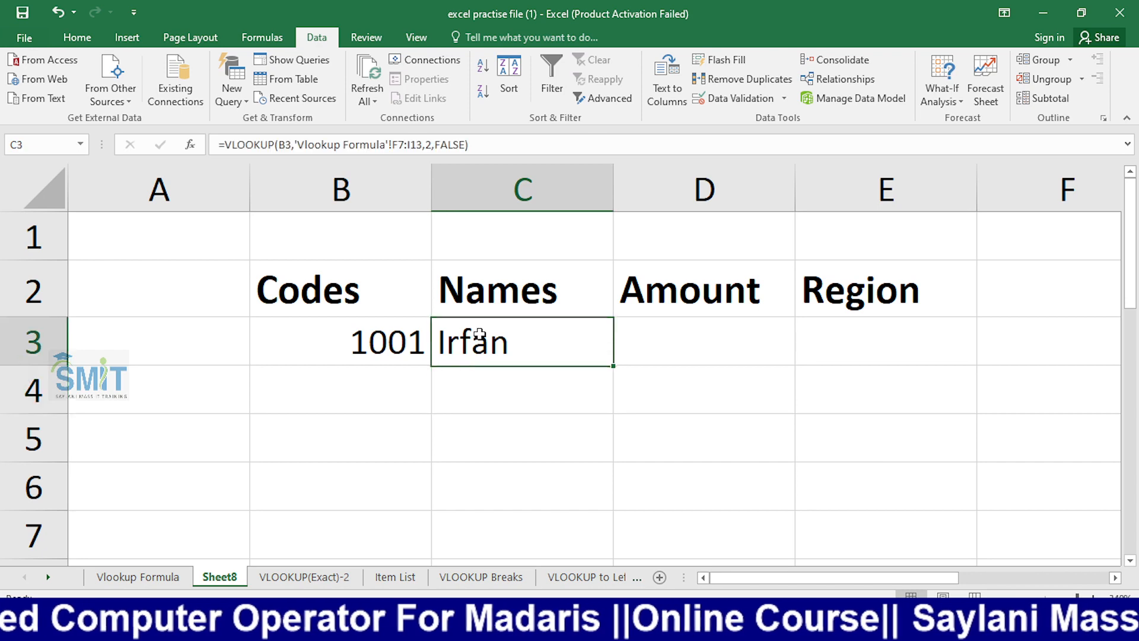
key(Delete)
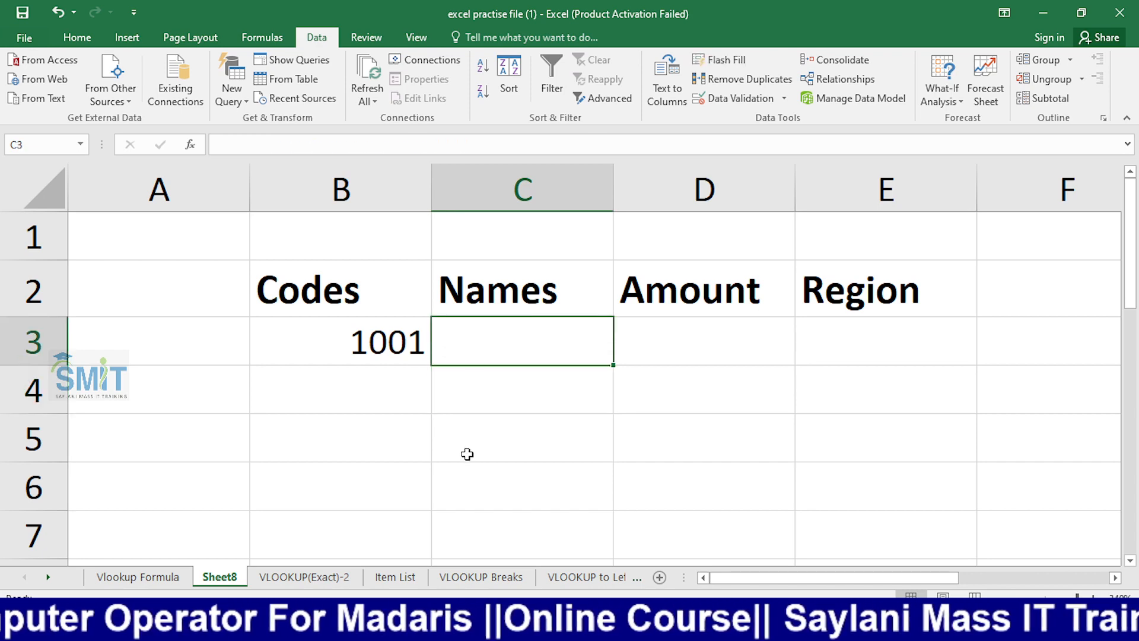
Begin a new VLOOKUP in the emptied cell C3, using the code in B3 as the lookup value.
text(=vlo)
key(Tab)
key(Left)
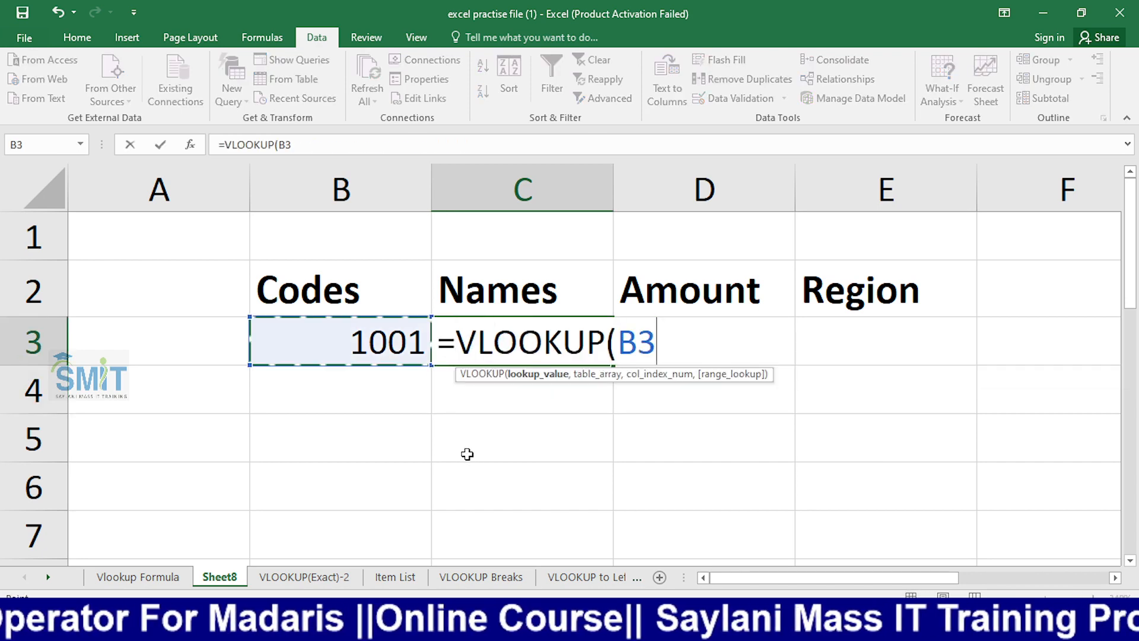
text(,)
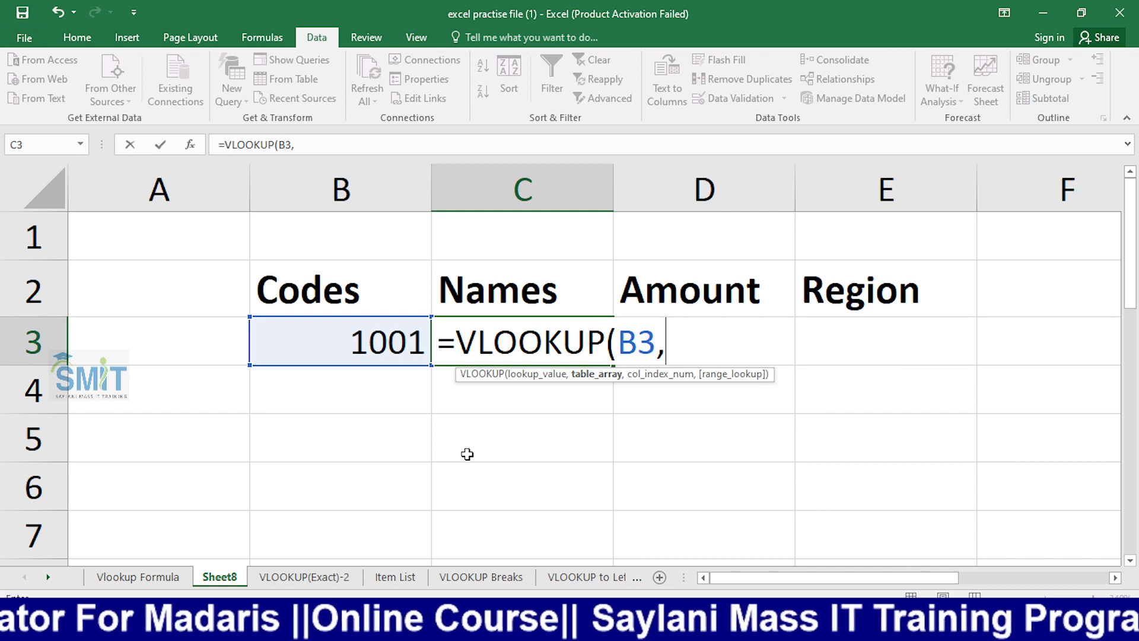
Select the master table on the Vlookup Formula sheet as the table array, and clear that reference back to the lookup value.
click(172, 574)
drag(611, 300, 913, 480)
key(BackSpace)
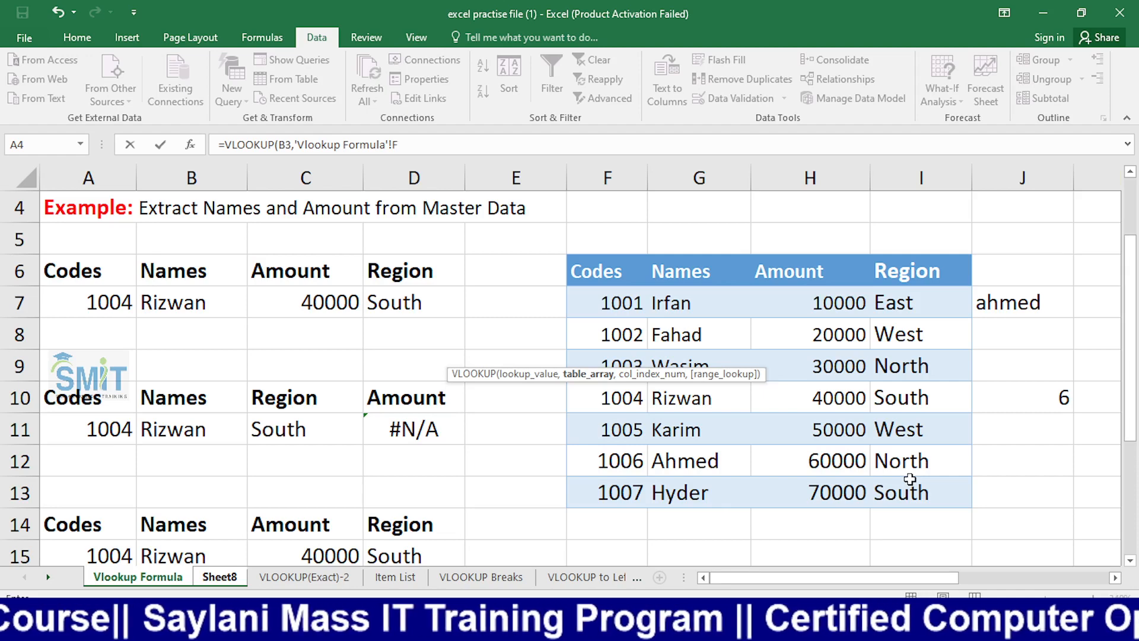
key(BackSpace)
key(BackSpace)
key(BackSpace)
key(BackSpace)
key(BackSpace)
key(BackSpace)
key(BackSpace)
key(BackSpace)
key(BackSpace)
key(BackSpace)
key(BackSpace)
key(BackSpace)
key(BackSpace)
key(BackSpace)
key(BackSpace)
key(BackSpace)
key(BackSpace)
key(BackSpace)
key(BackSpace)
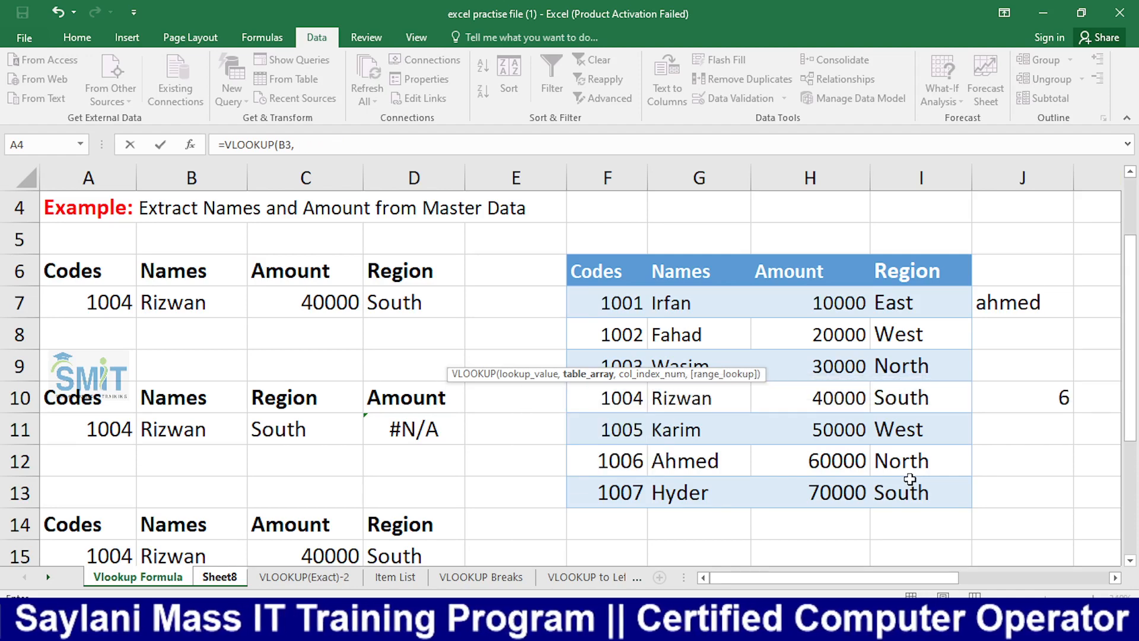
Set the table array to F7:I13 on the Vlookup Formula sheet and return to Sheet8, removing the stray Sheet8! reference from the formula.
drag(611, 305, 901, 495)
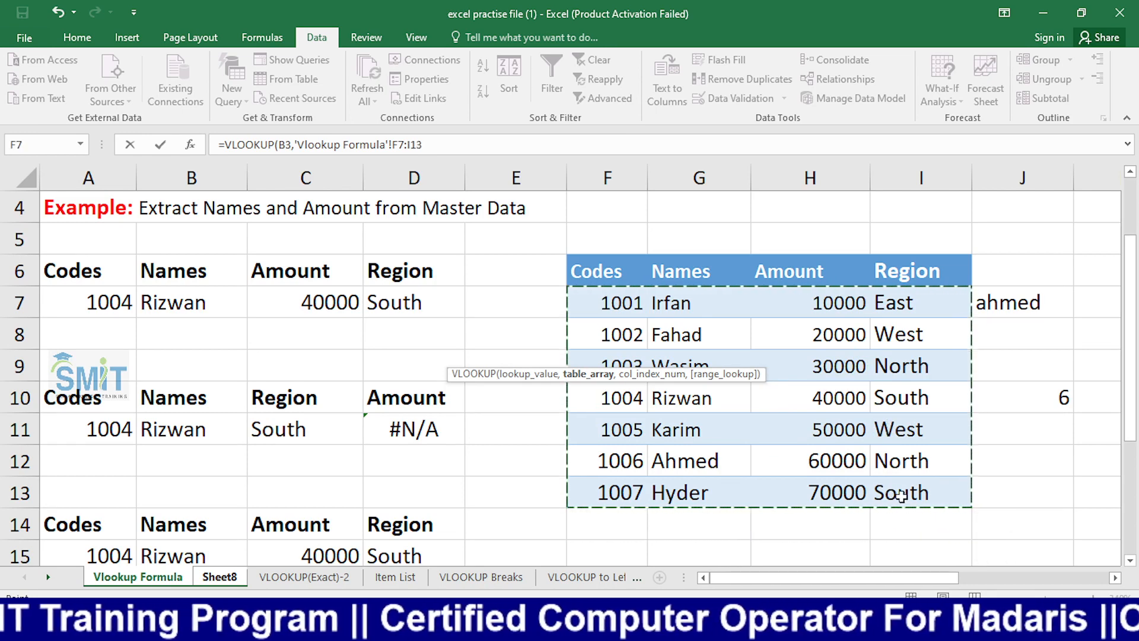
text(,)
click(219, 577)
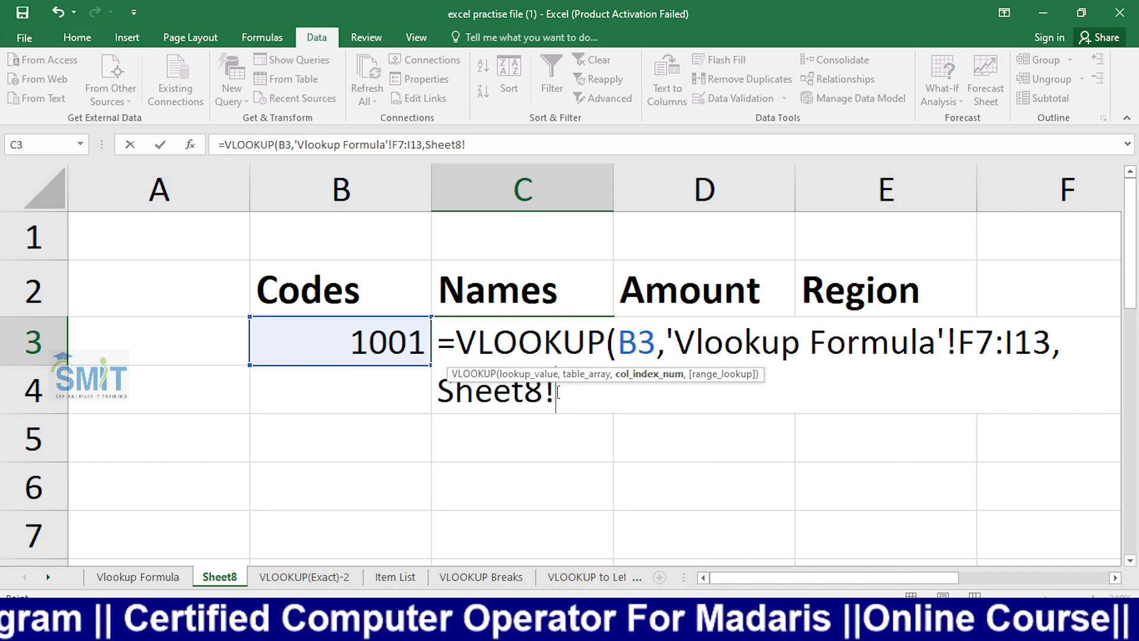
drag(557, 392, 438, 404)
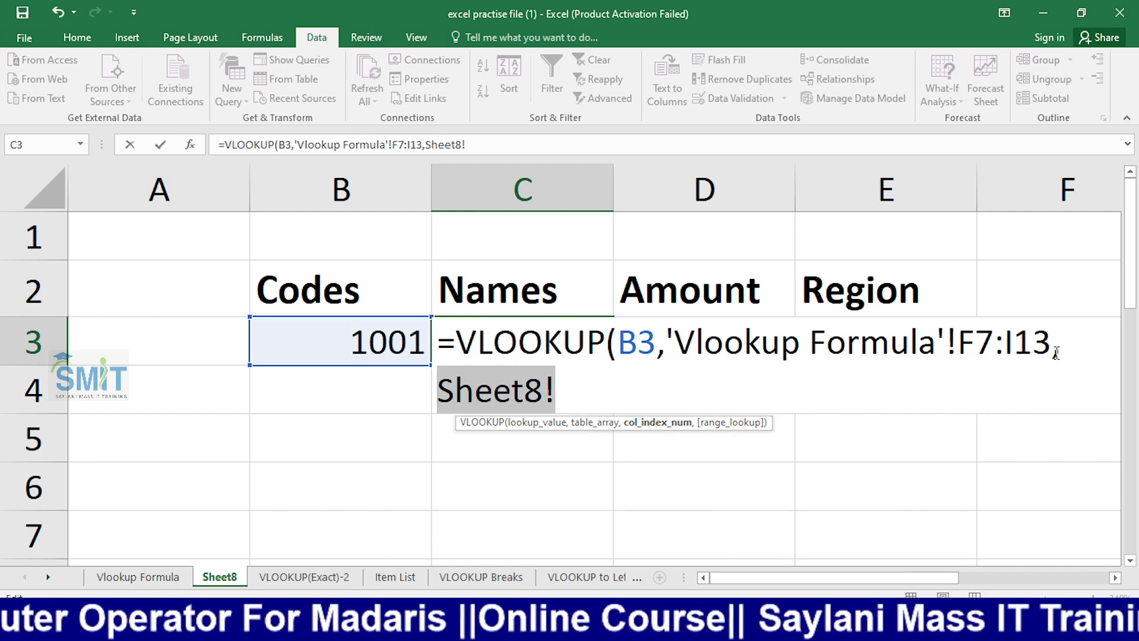
key(BackSpace)
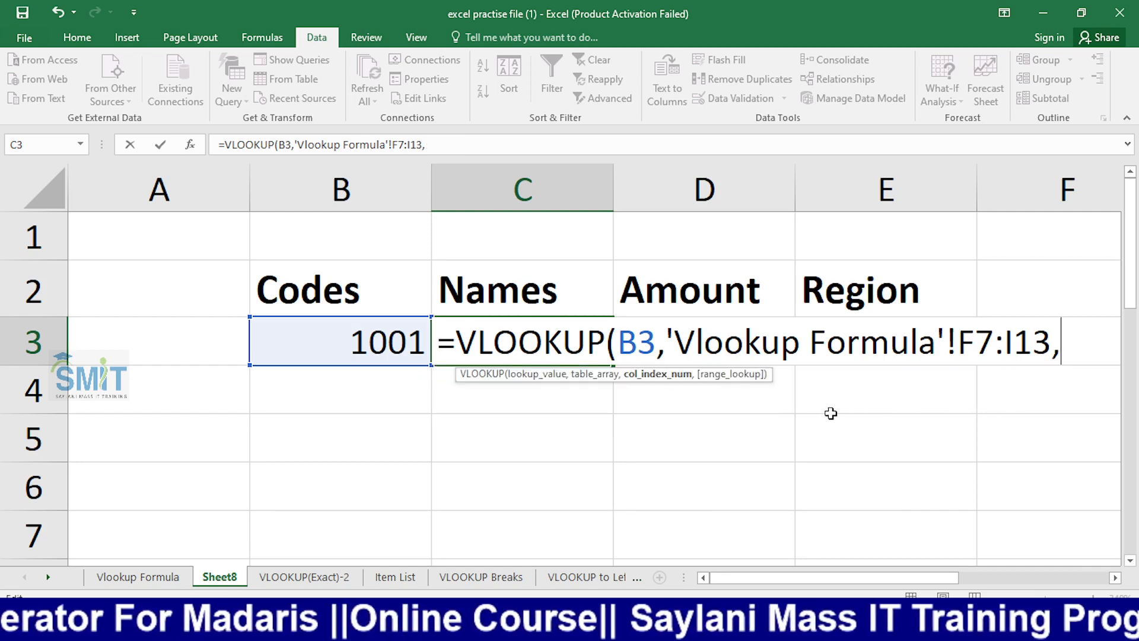
Complete C3's VLOOKUP with column index 2 and FALSE for an exact match.
text(2,)
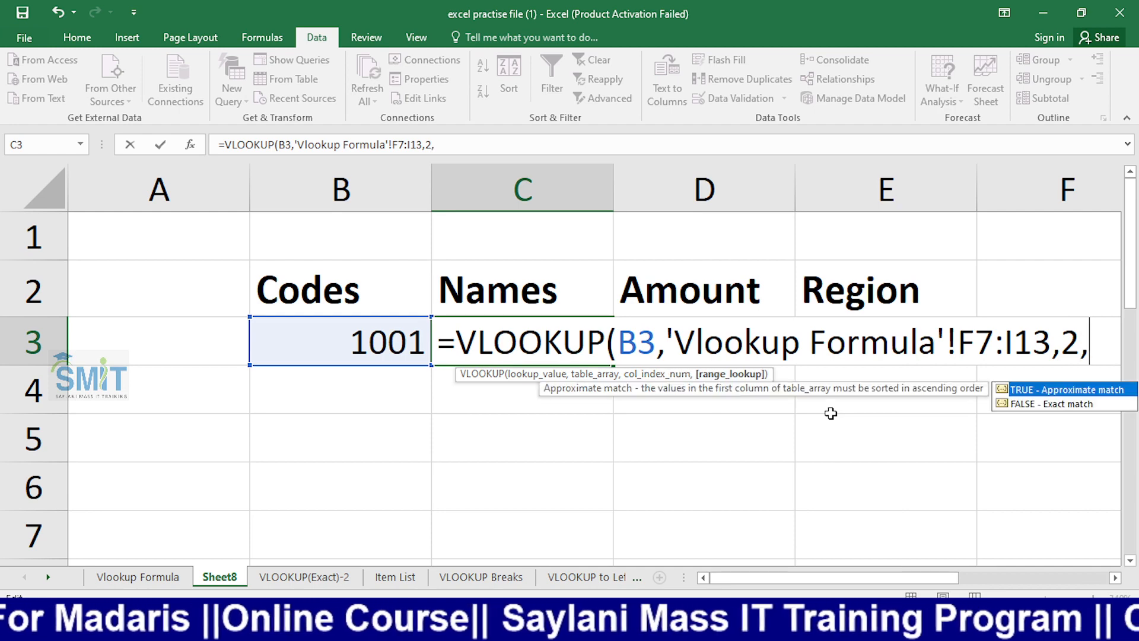
key(Down)
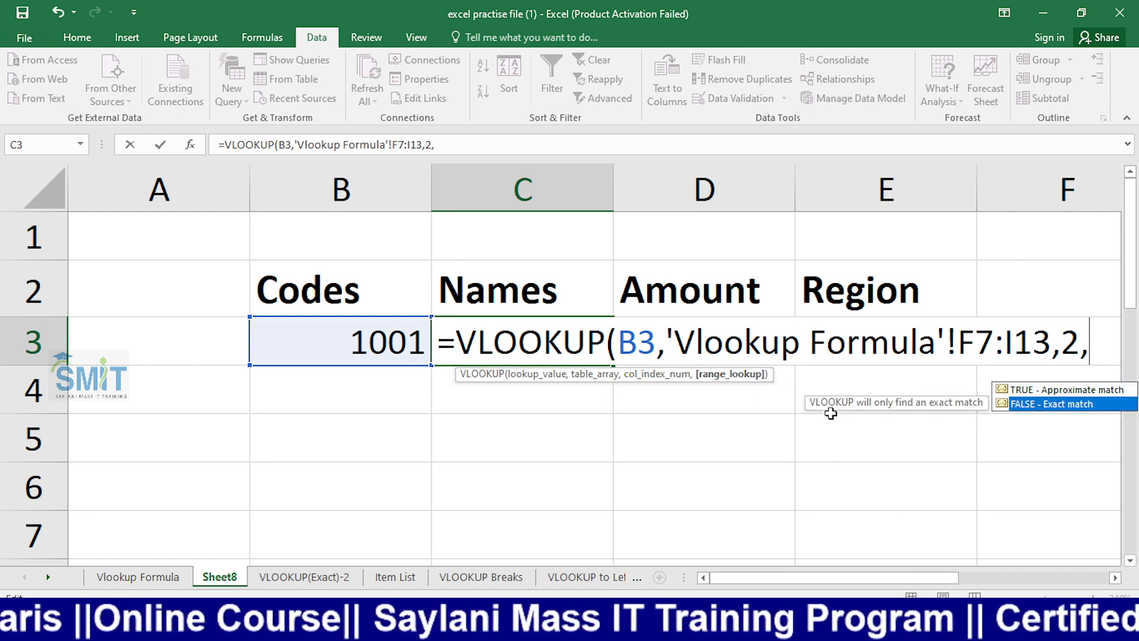
key(Tab)
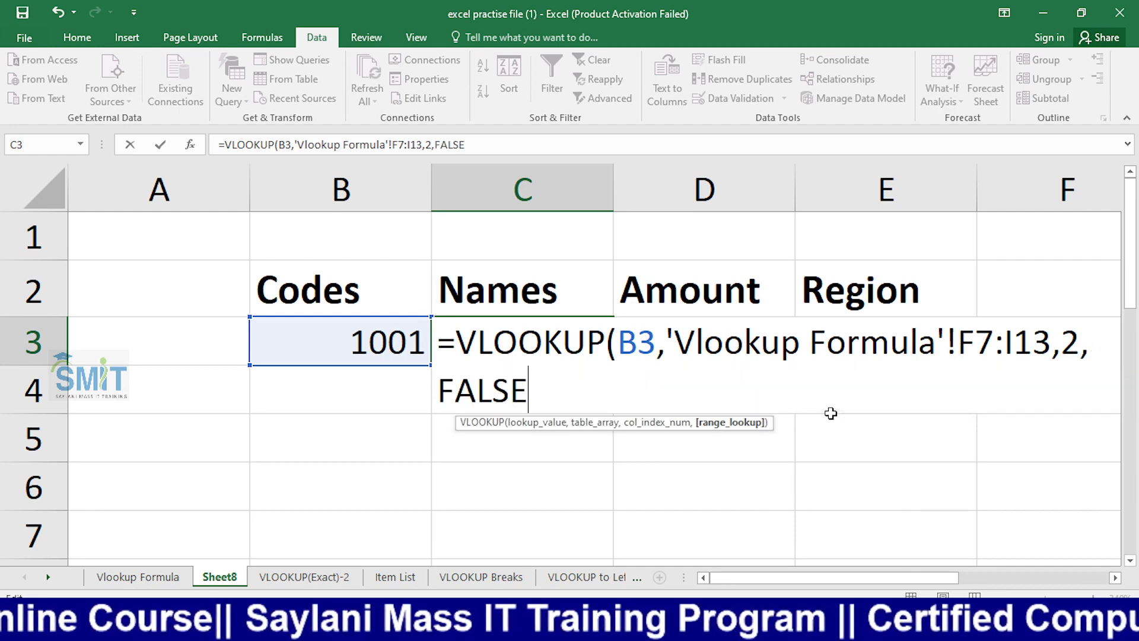
text())
key(Return)
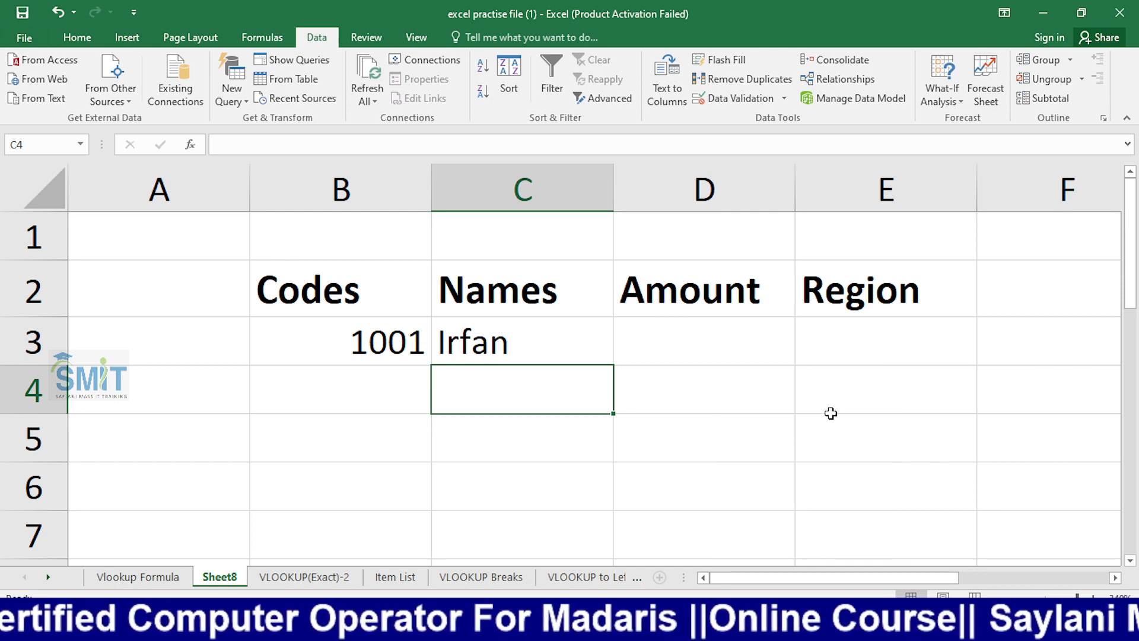
Review the VLOOKUP formula in C3 and the master table it refers to on the Vlookup Formula sheet.
key(Up)
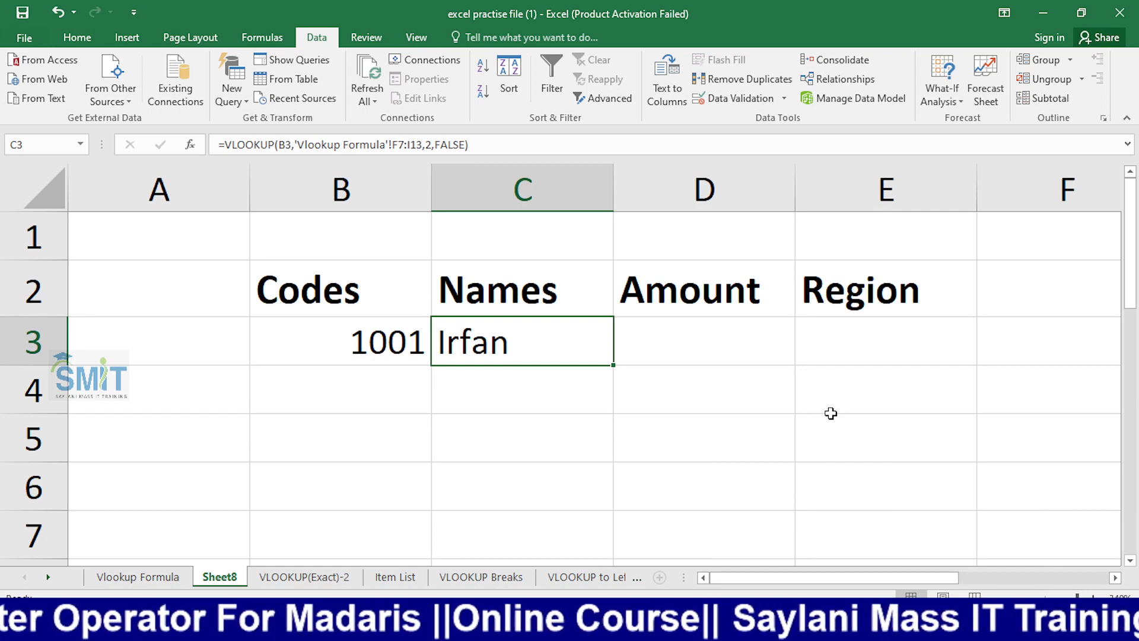
click(623, 491)
click(516, 329)
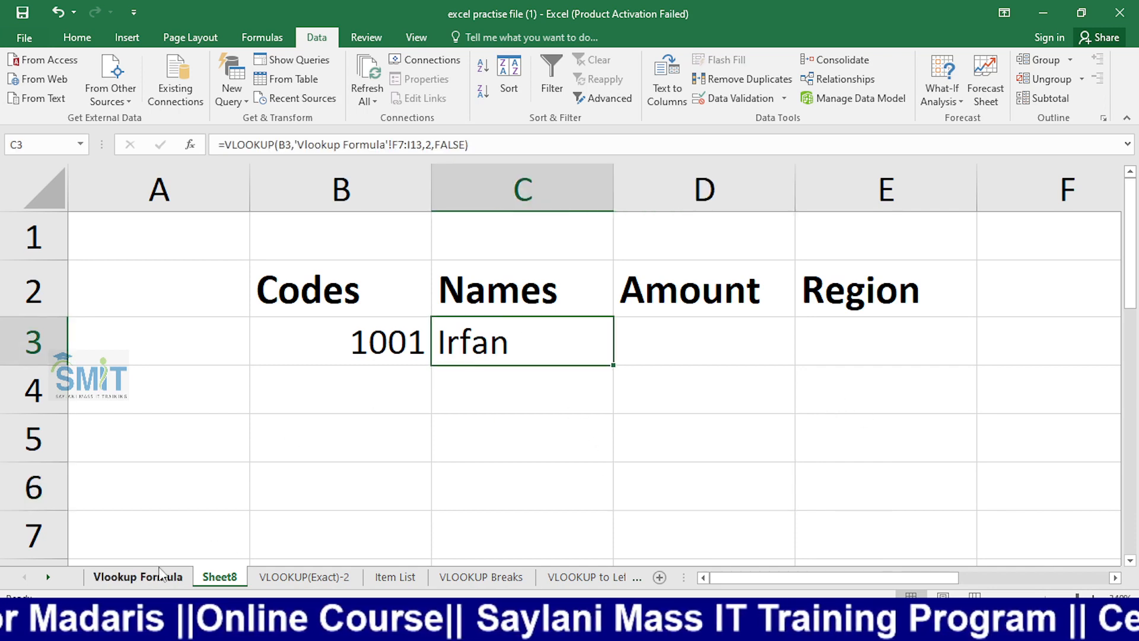
key(ctrl+Page_Up)
click(573, 357)
click(833, 375)
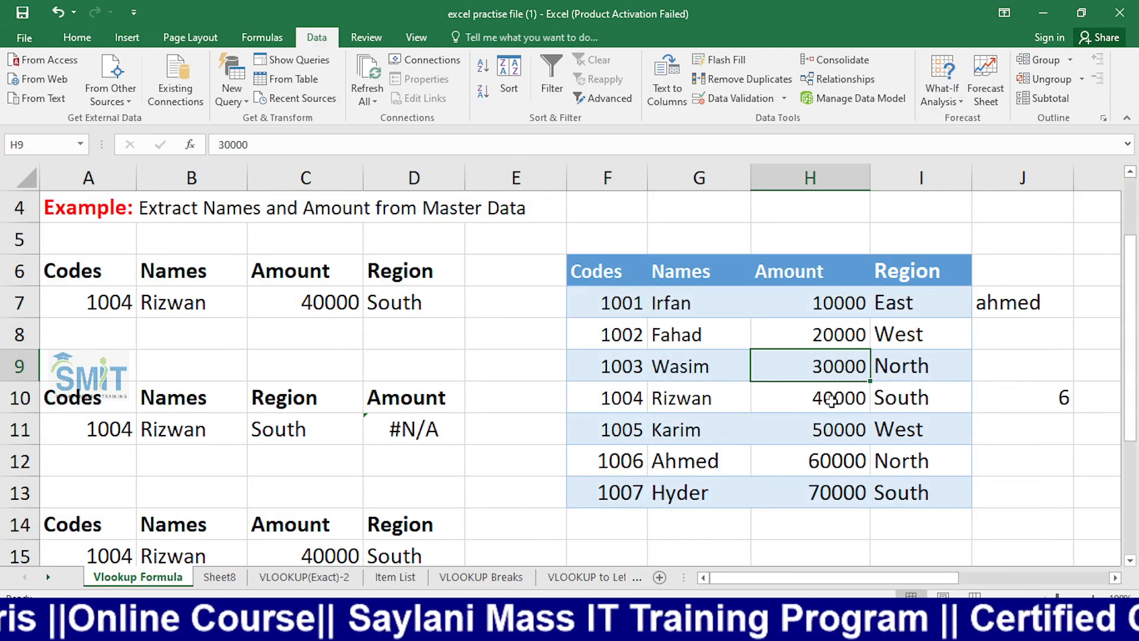
click(816, 418)
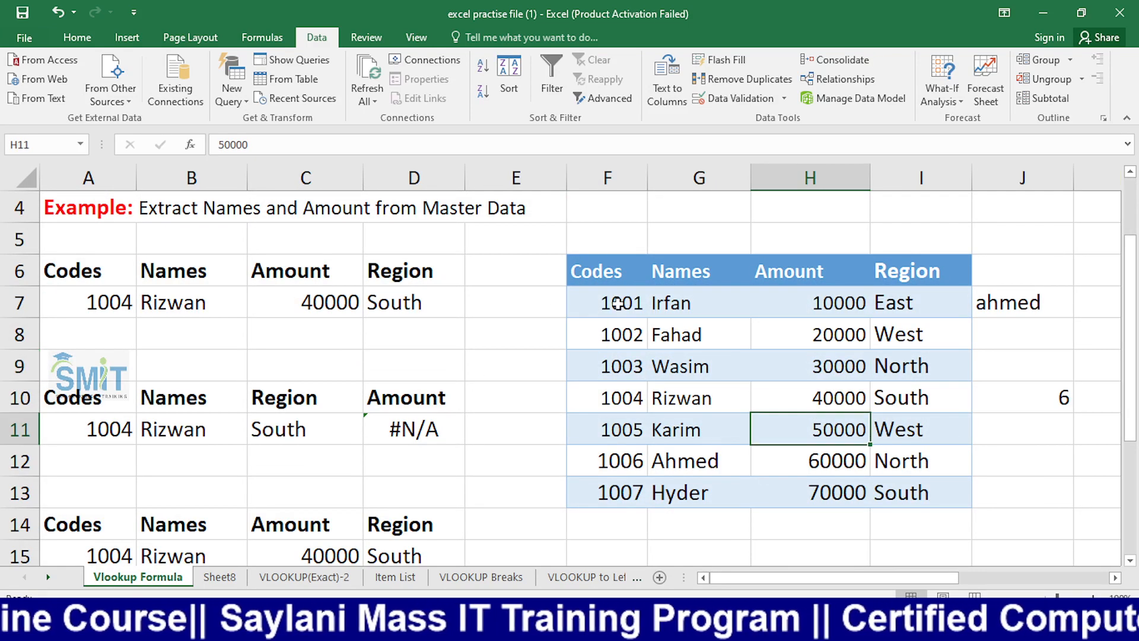
drag(612, 302, 954, 509)
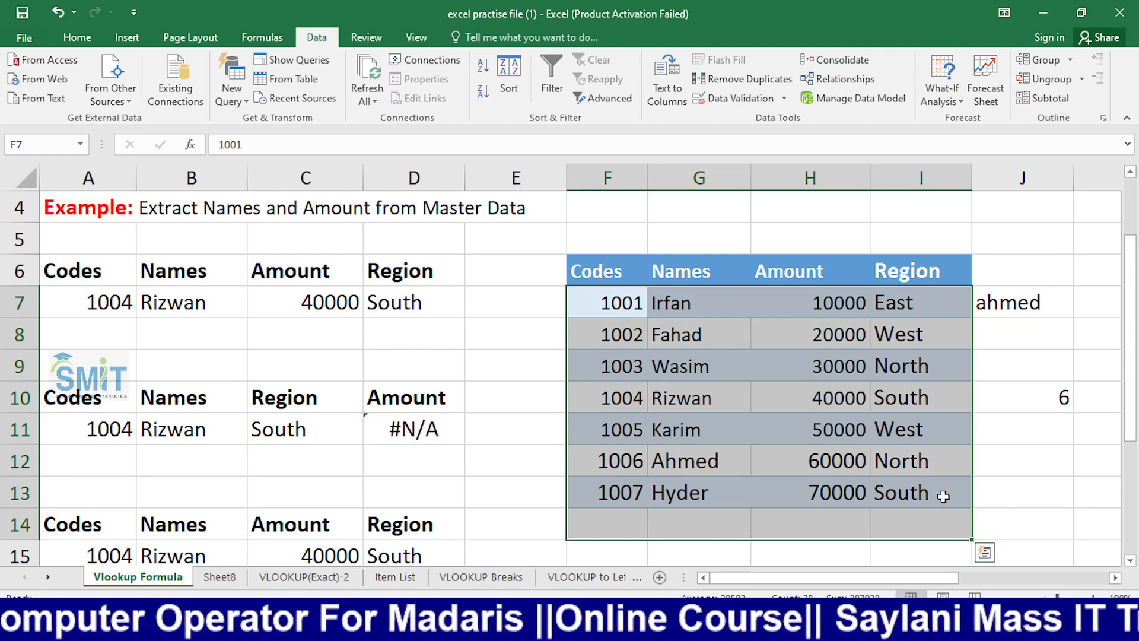
key(alt+Tab)
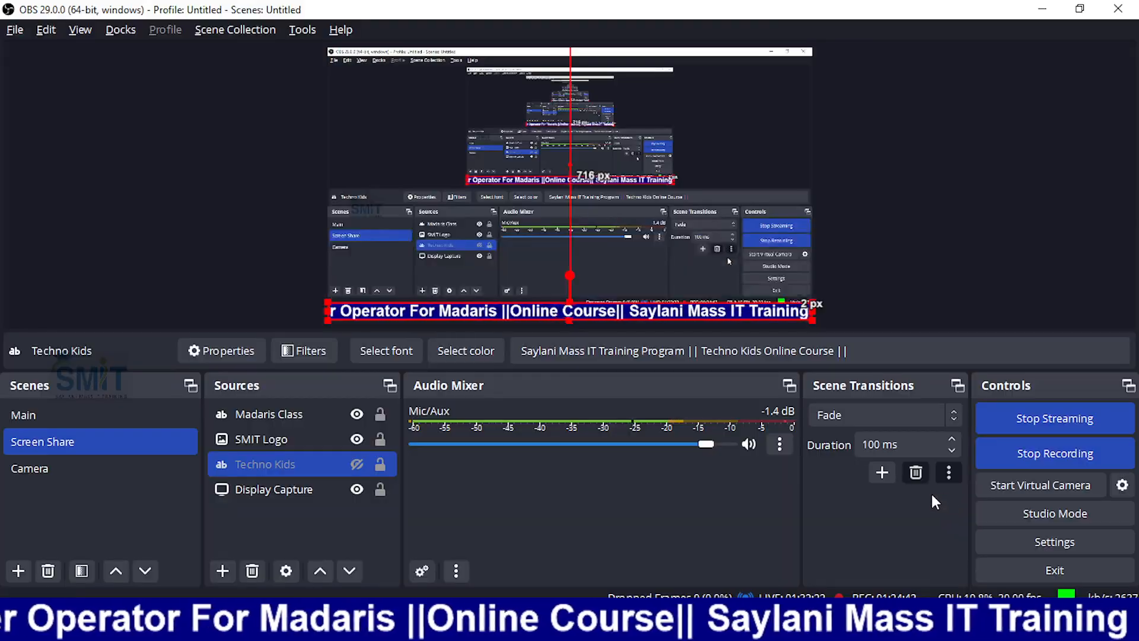
click(43, 467)
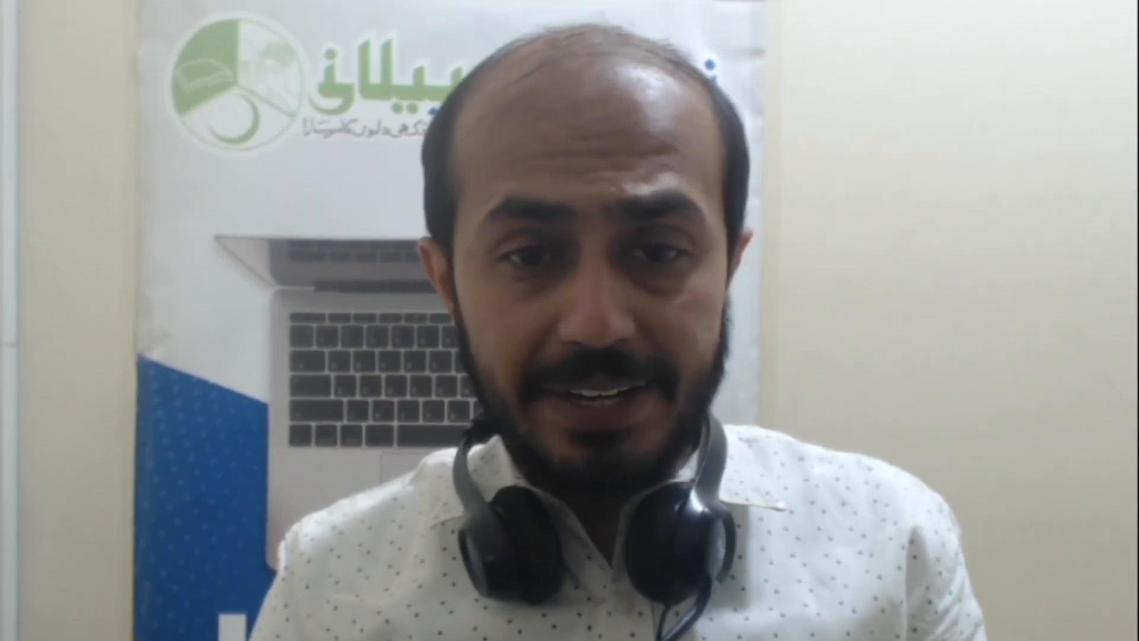
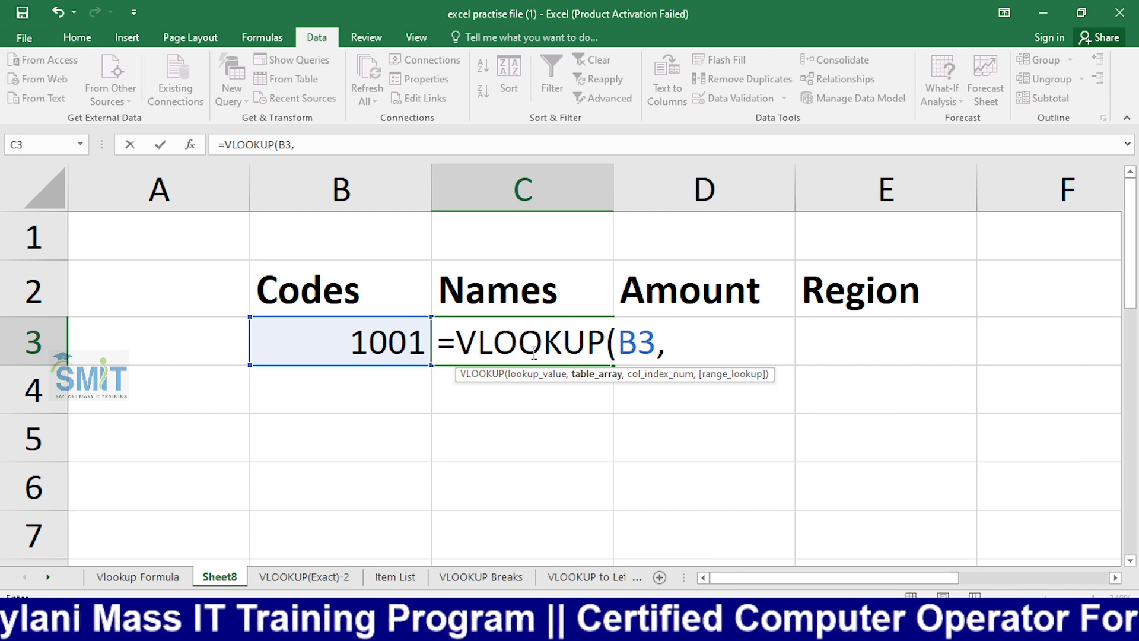
Complete C3's VLOOKUP using the named range data as table array, column index 2 and FALSE for an exact match.
text(da)
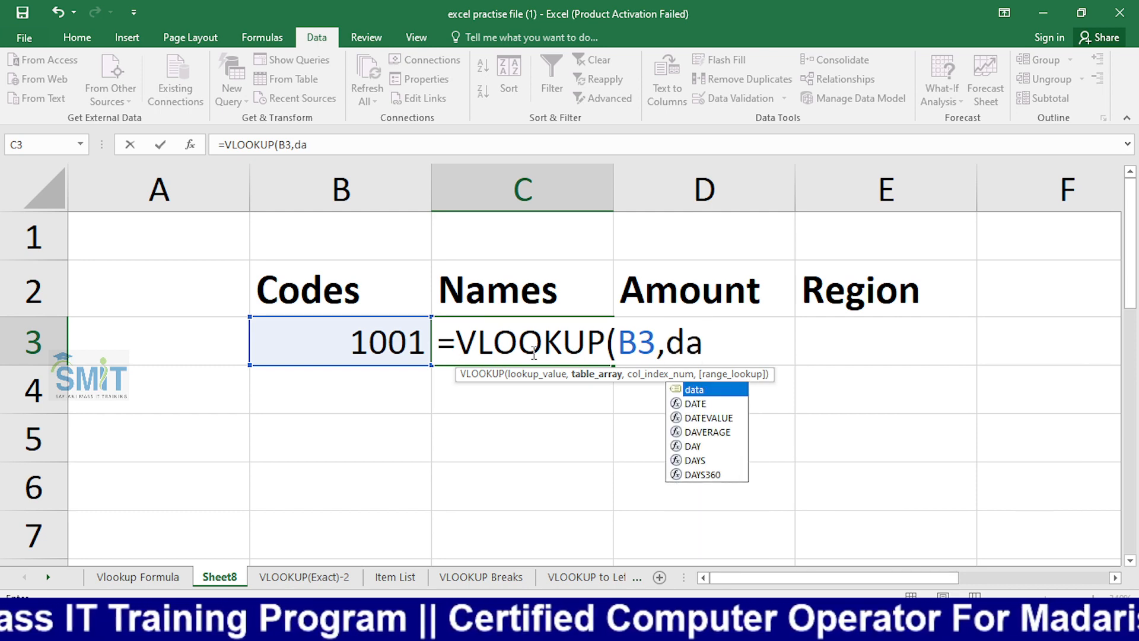
key(Tab)
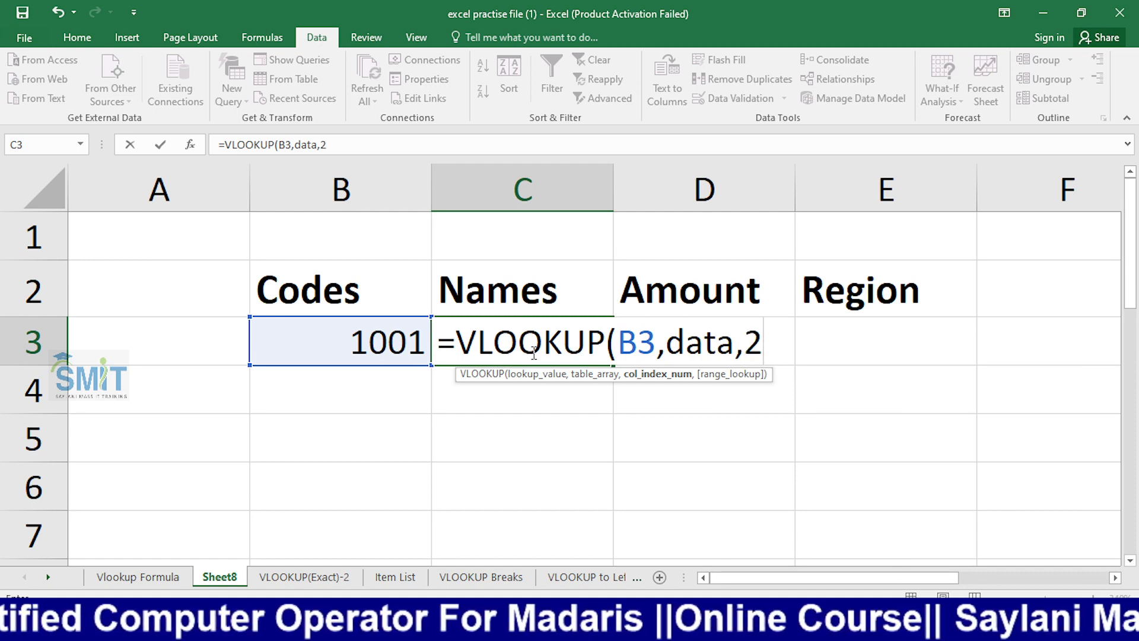
text(,)
key(Down)
key(Tab)
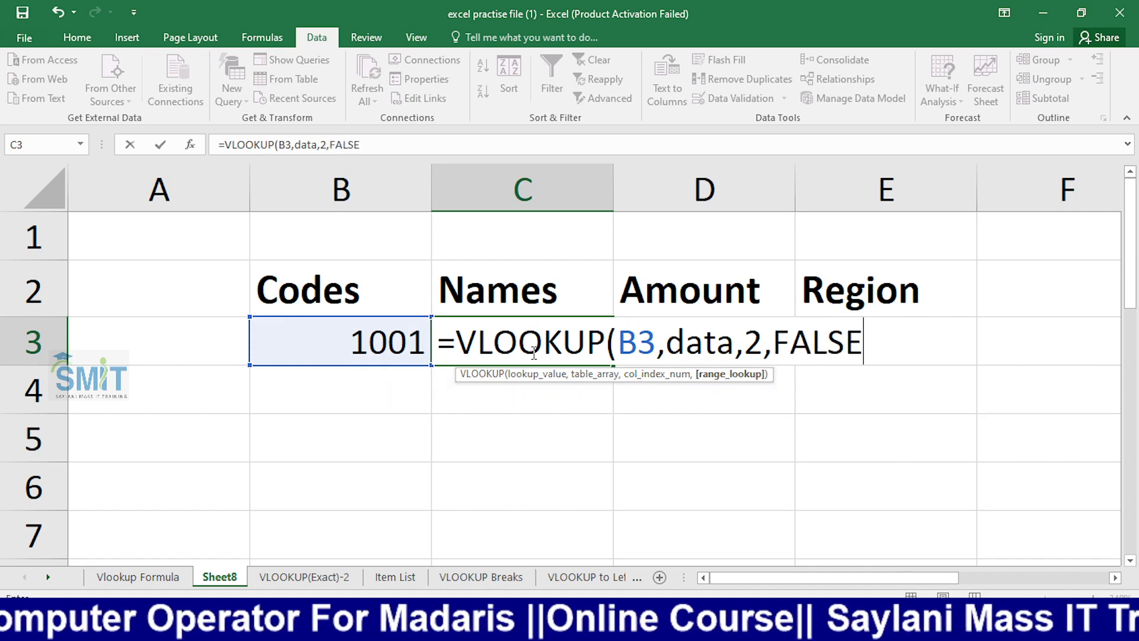
key(Return)
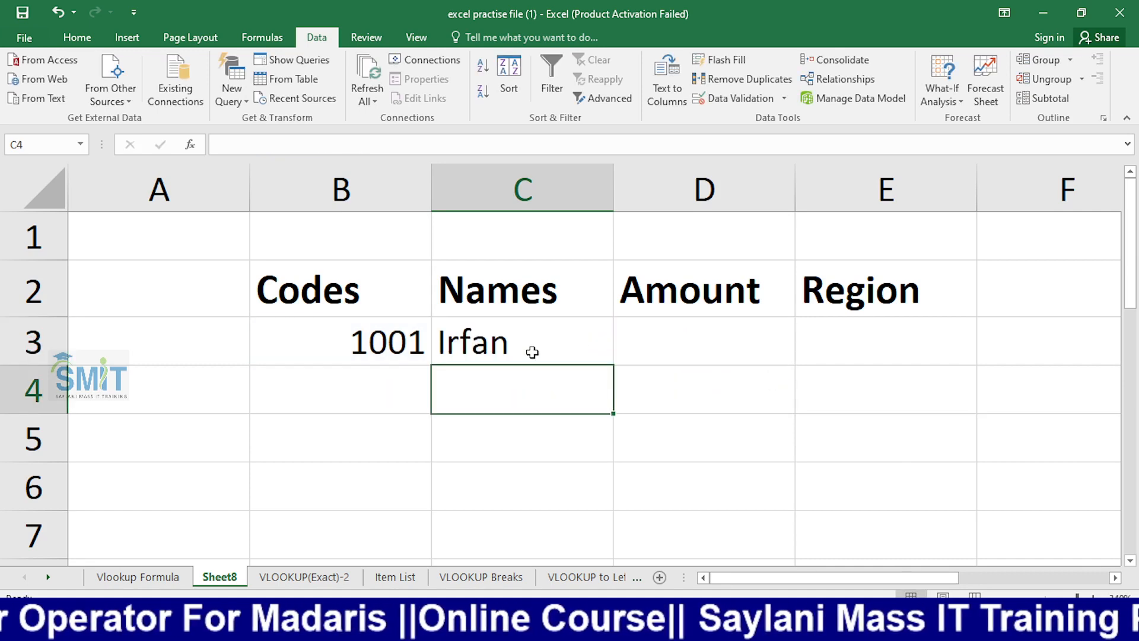
Set the lookup code in B3 to 1004 and check C3's formula and the master table on the Vlookup Formula sheet.
key(Up)
key(Left)
text(1)
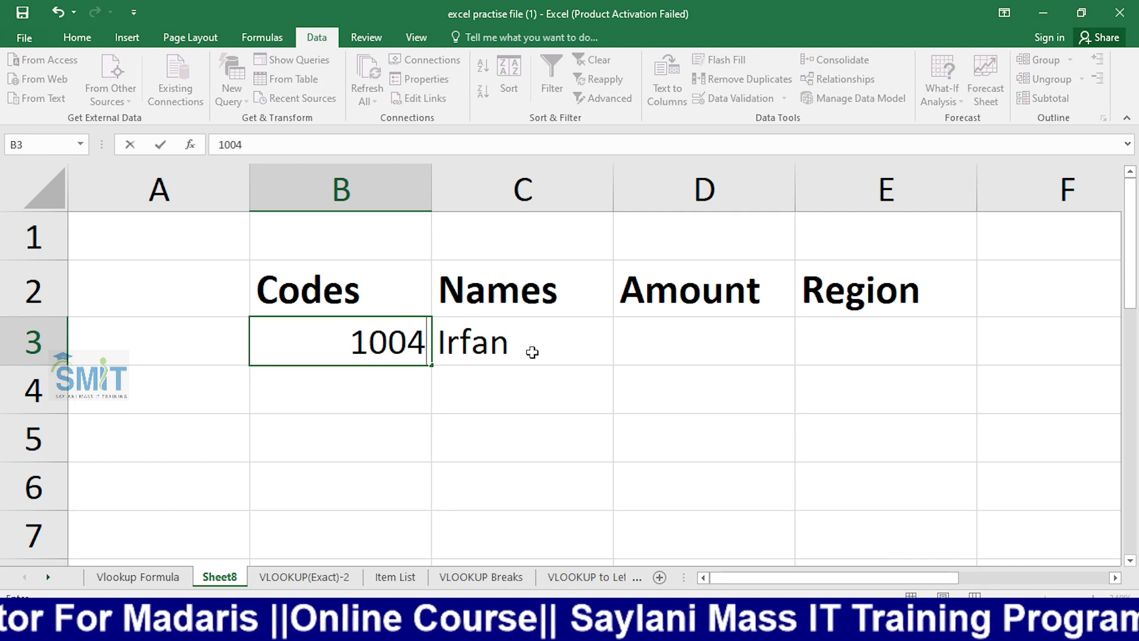
key(Return)
key(Up)
key(Right)
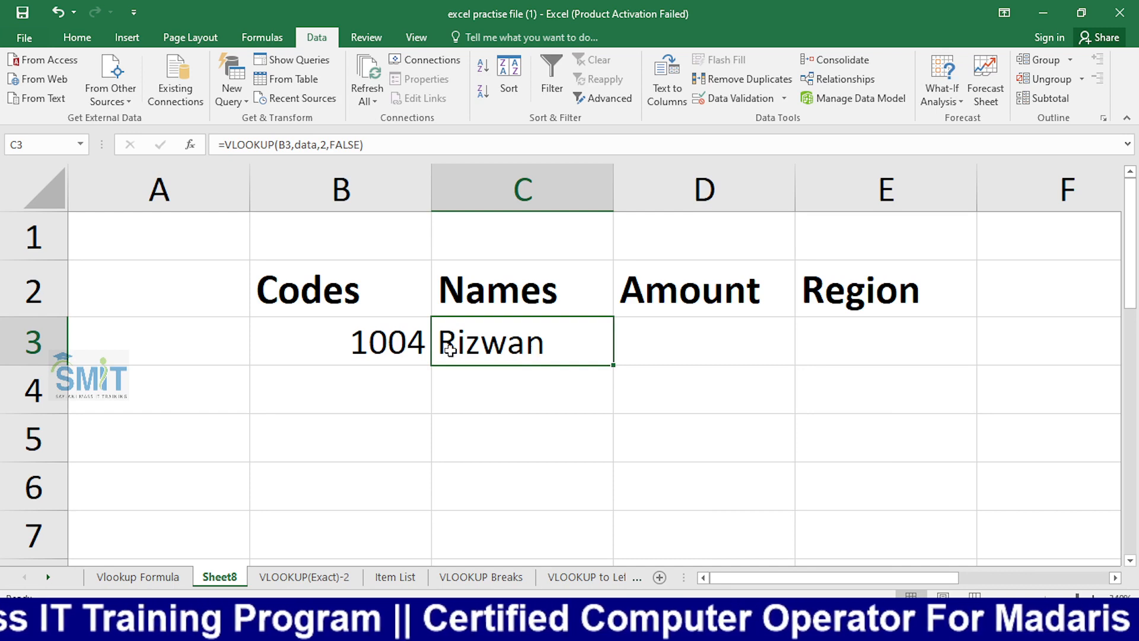
key(XF86AudioRaiseVolume)
click(138, 576)
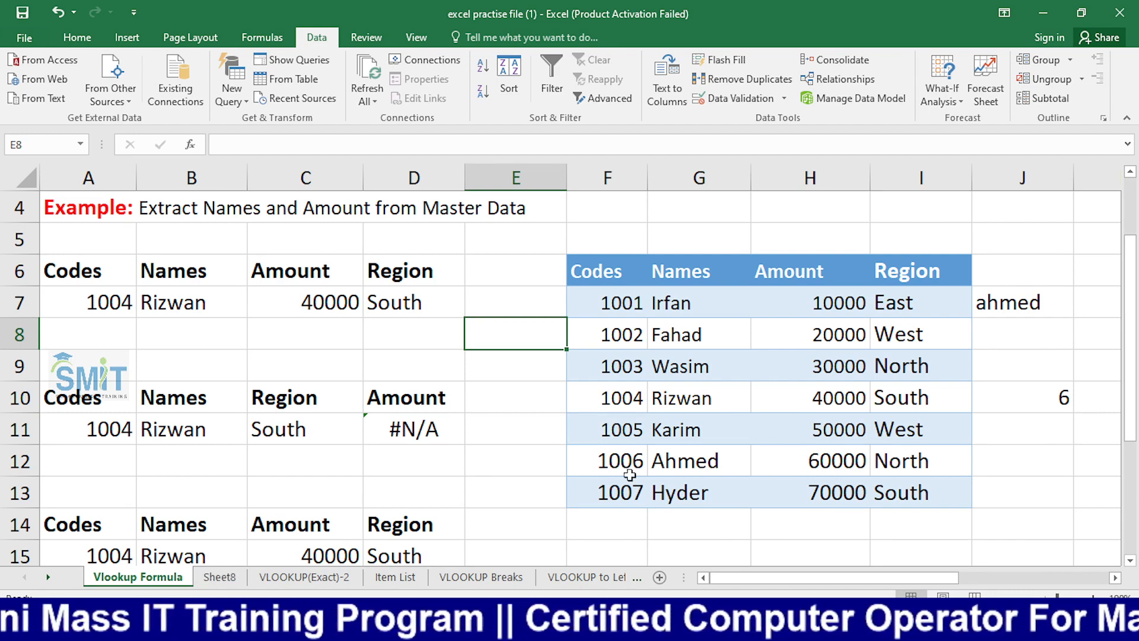
Return to Sheet8 and enter the formula =data in cell B26.
click(220, 580)
scroll(392, 332, down, 7)
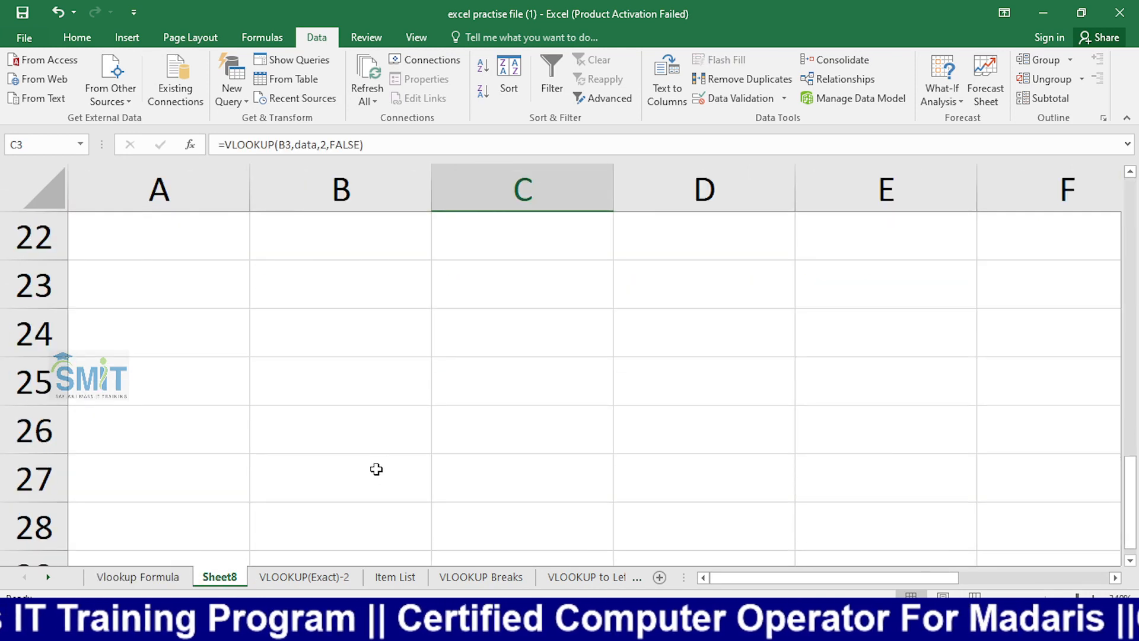
click(386, 423)
text(=)
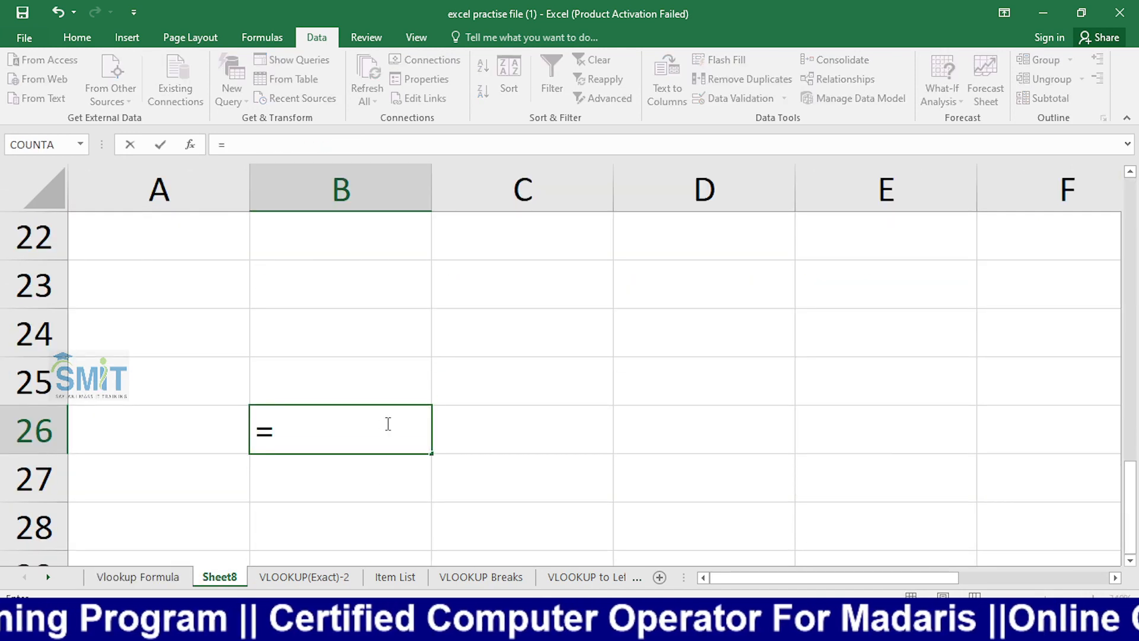
text(data)
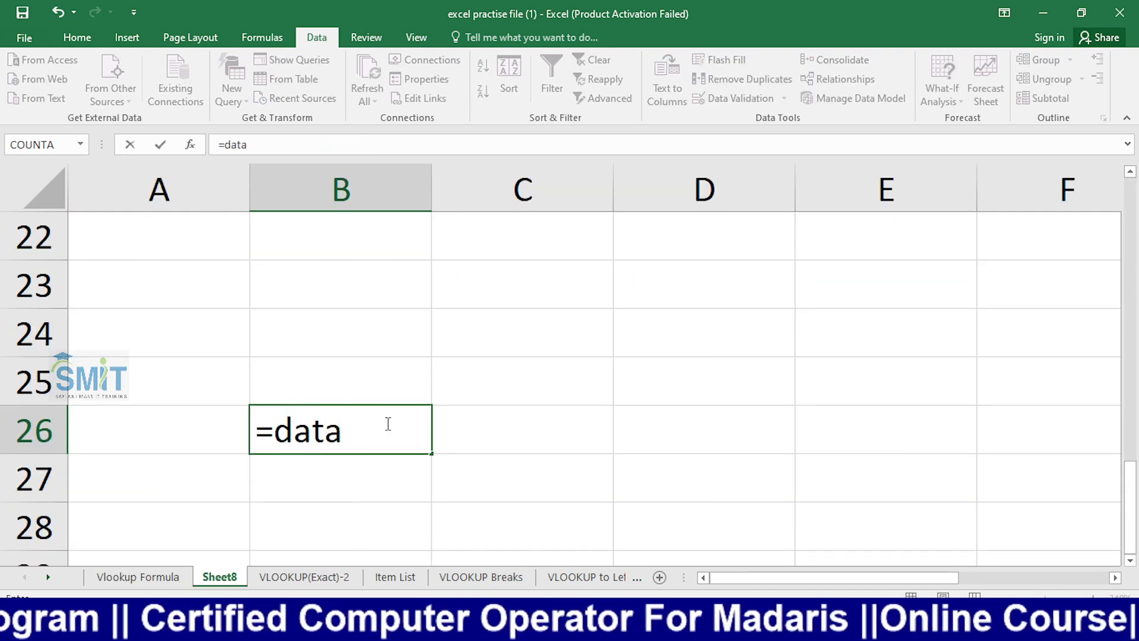
key(Return)
Try changing the formula in B26 to =data().
click(386, 424)
double_click(387, 423)
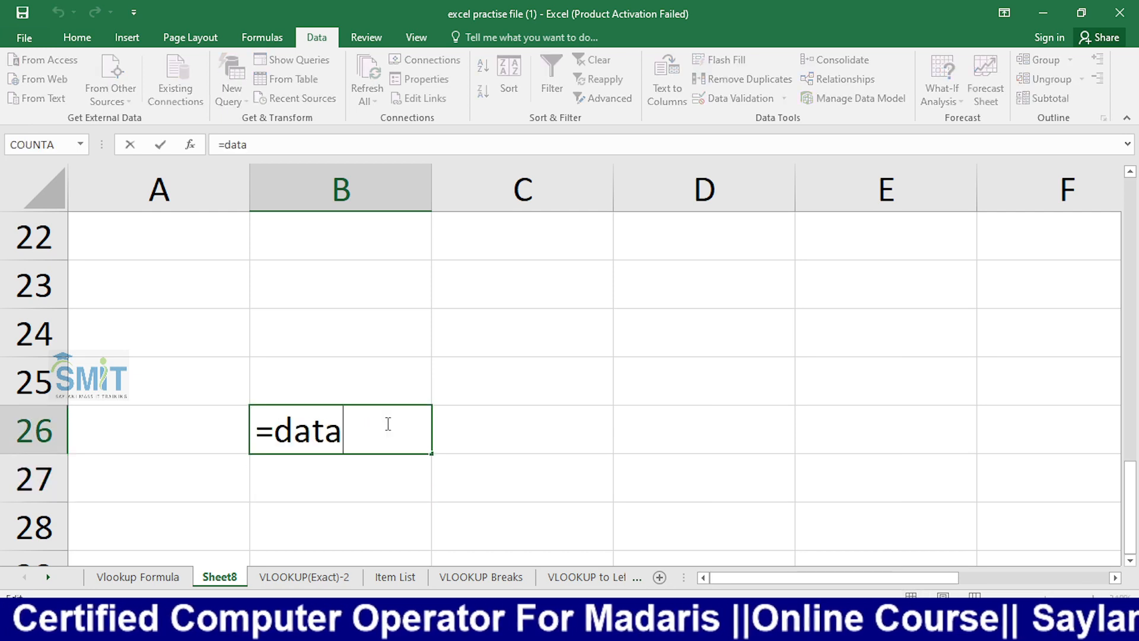
text(())
key(Return)
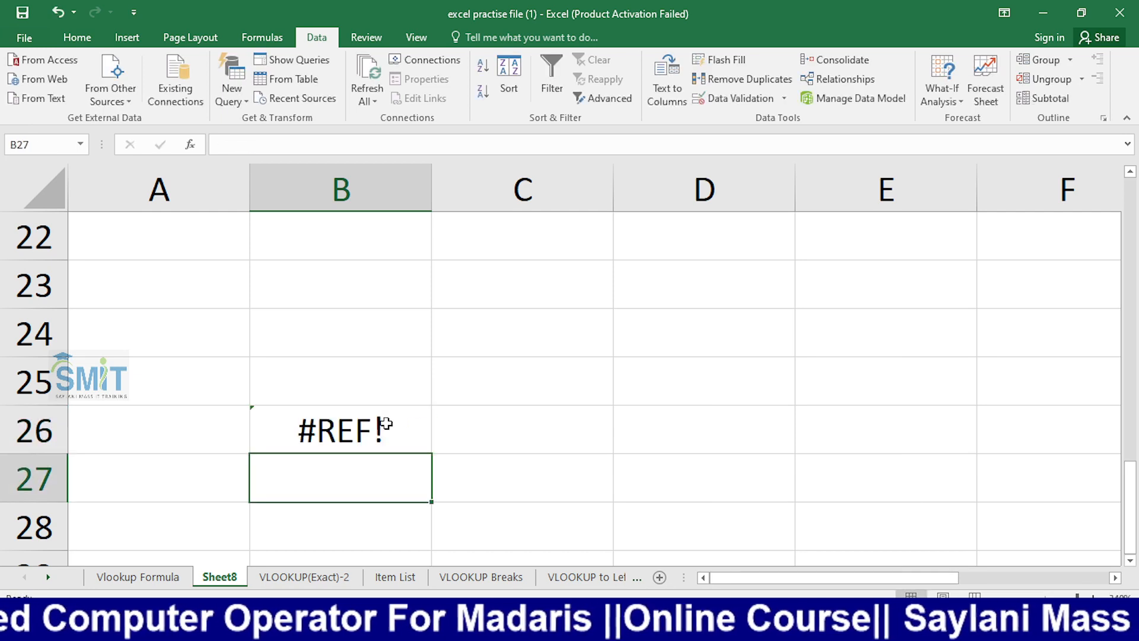
Clear the test formula from cell B26.
click(386, 423)
key(Delete)
click(218, 412)
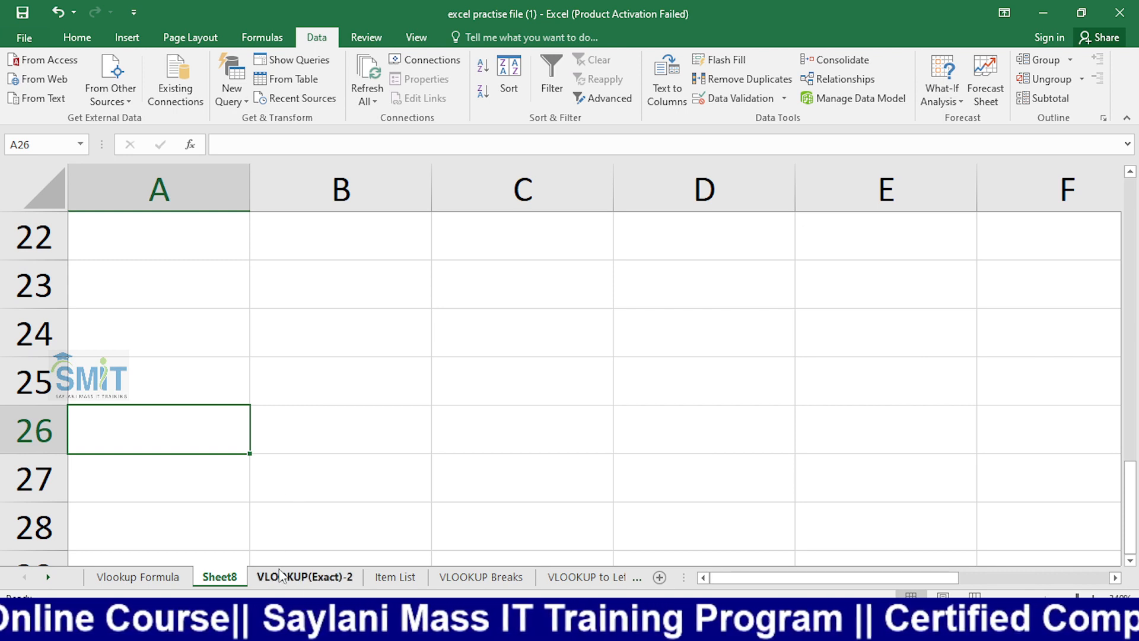
click(315, 433)
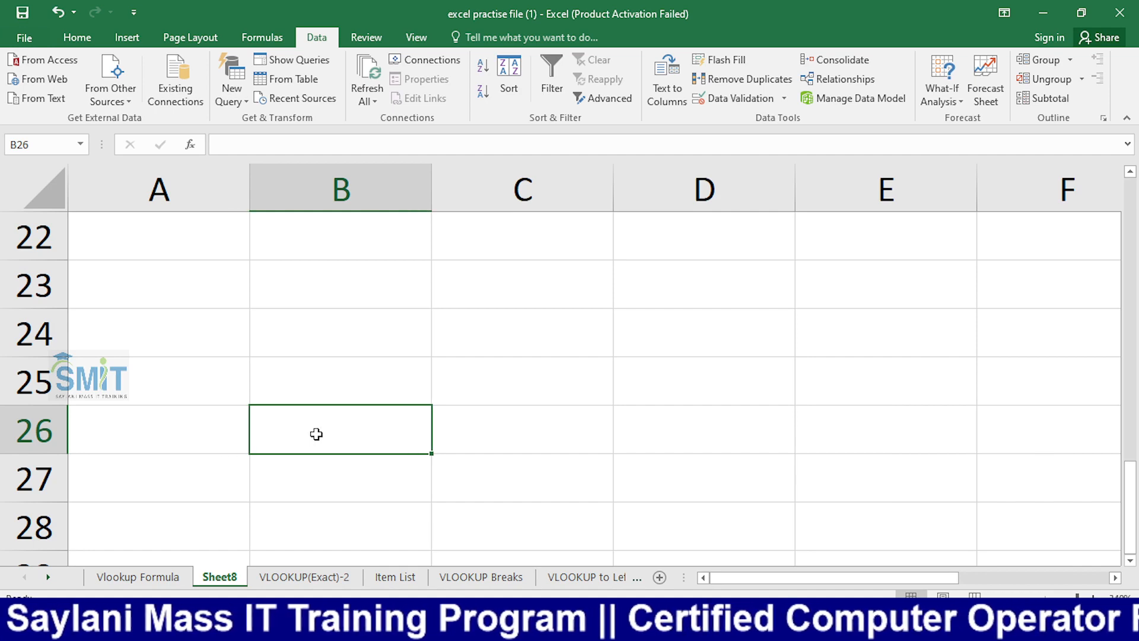
click(765, 416)
Review the Region and Amount columns of the master table on the Vlookup Formula sheet.
click(137, 577)
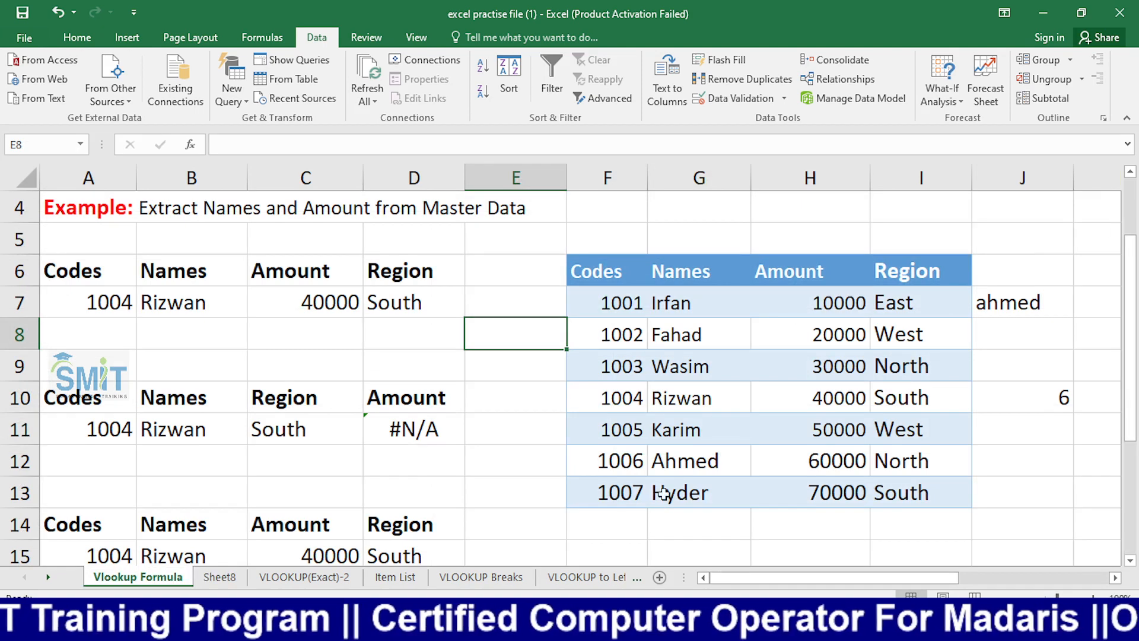
click(795, 344)
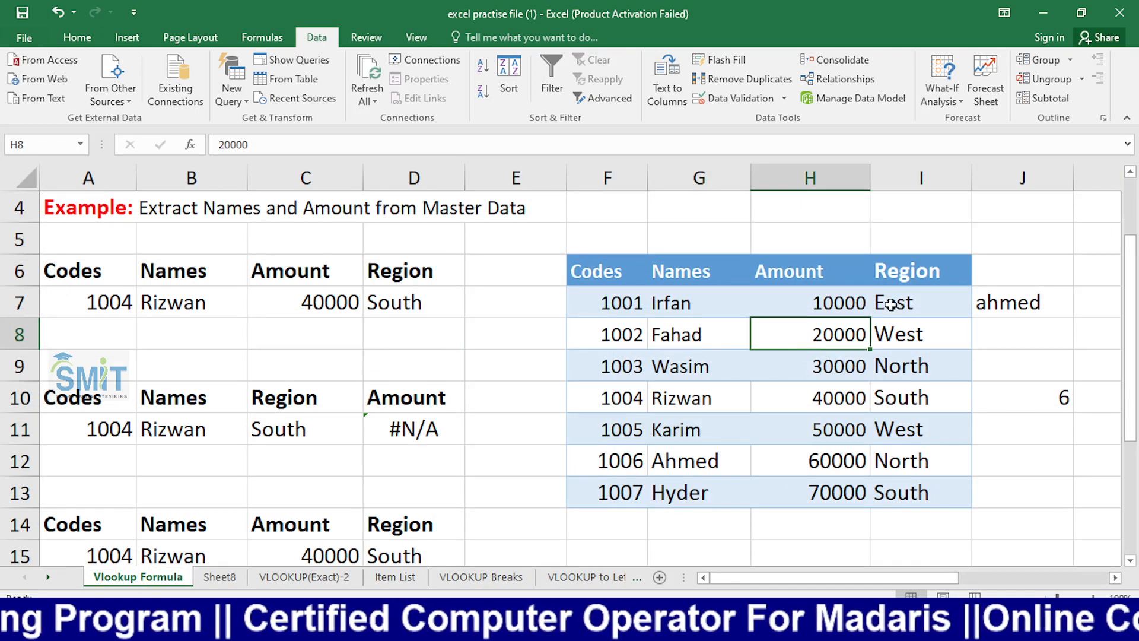
drag(897, 301, 889, 493)
drag(831, 303, 830, 498)
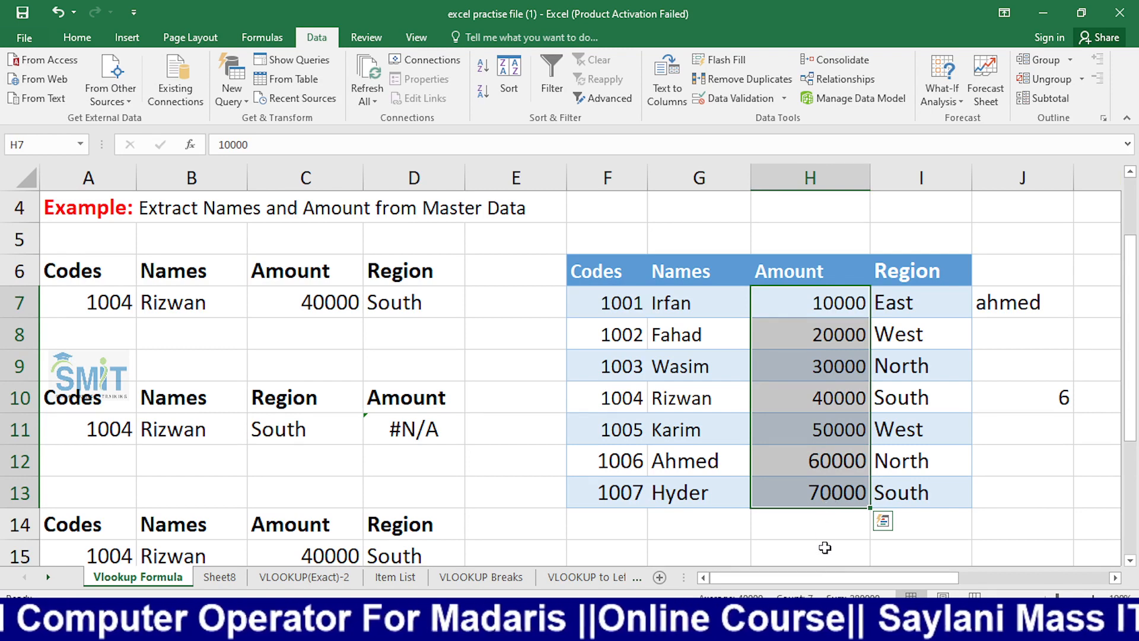
key(alt+Tab)
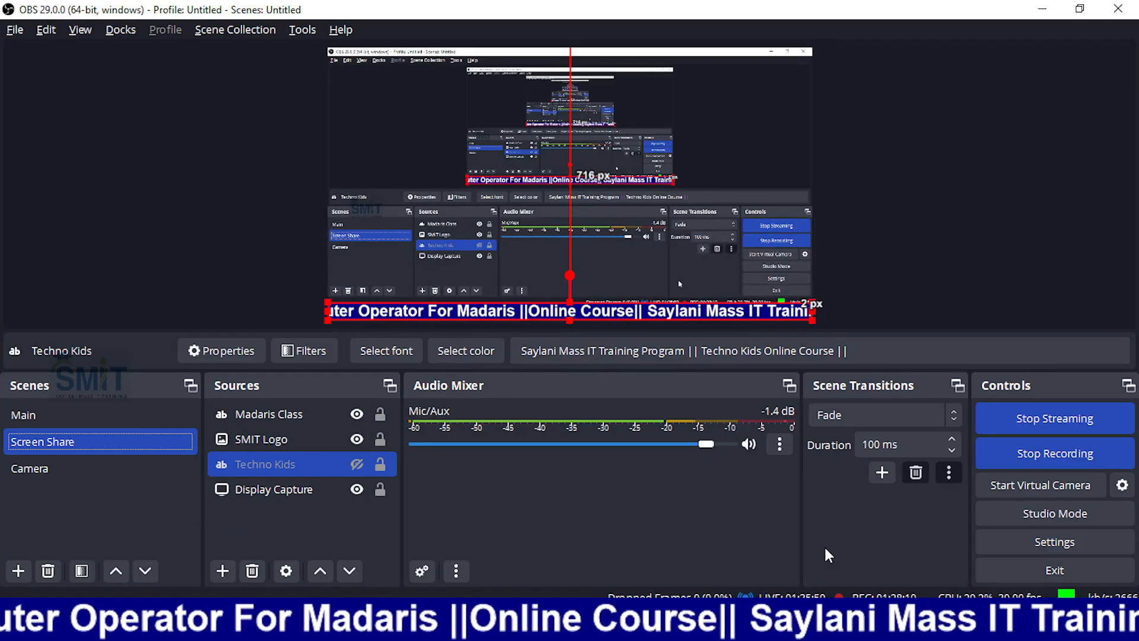
click(30, 466)
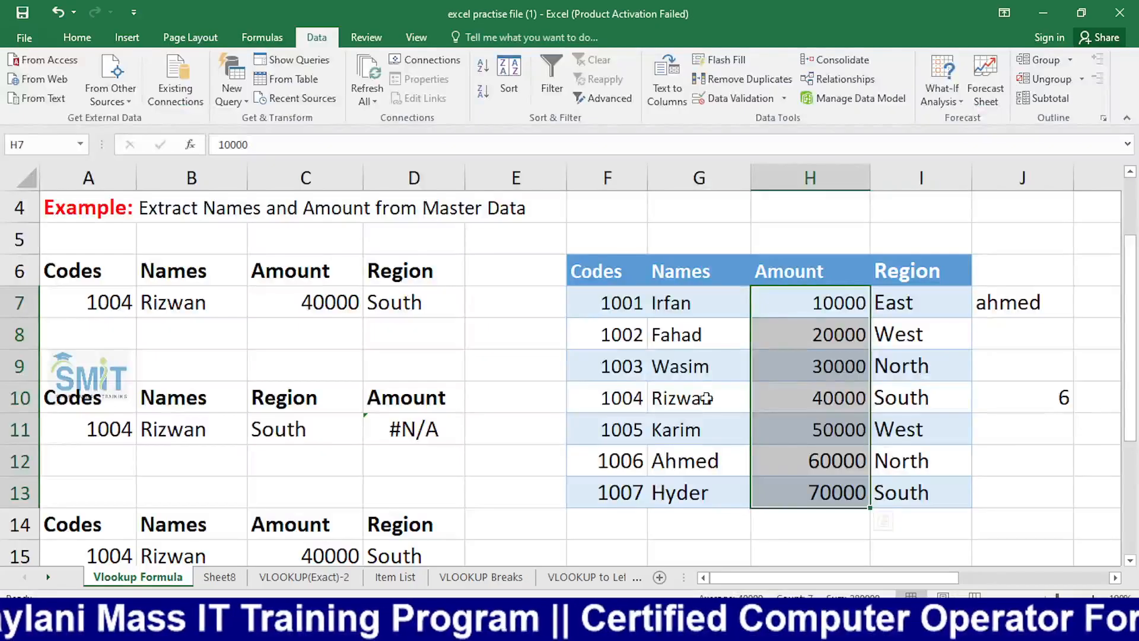
Copy the master table F6:I13 with its headers from the Vlookup Formula sheet and paste it at B24 on Sheet8.
click(810, 398)
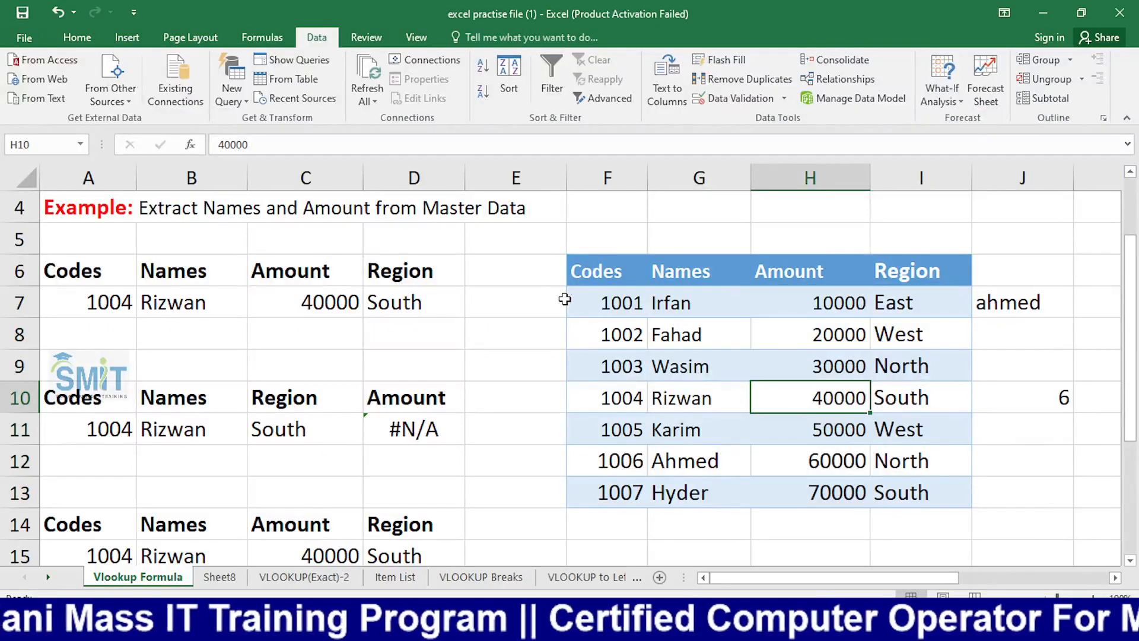
drag(581, 280, 951, 491)
key(ctrl+c)
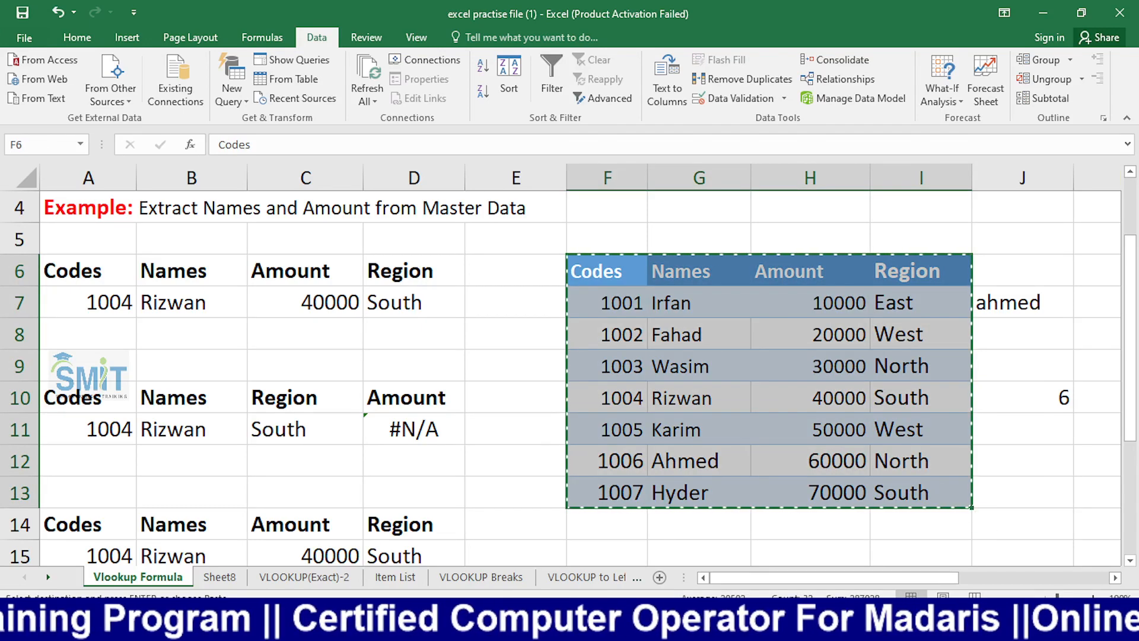
click(209, 580)
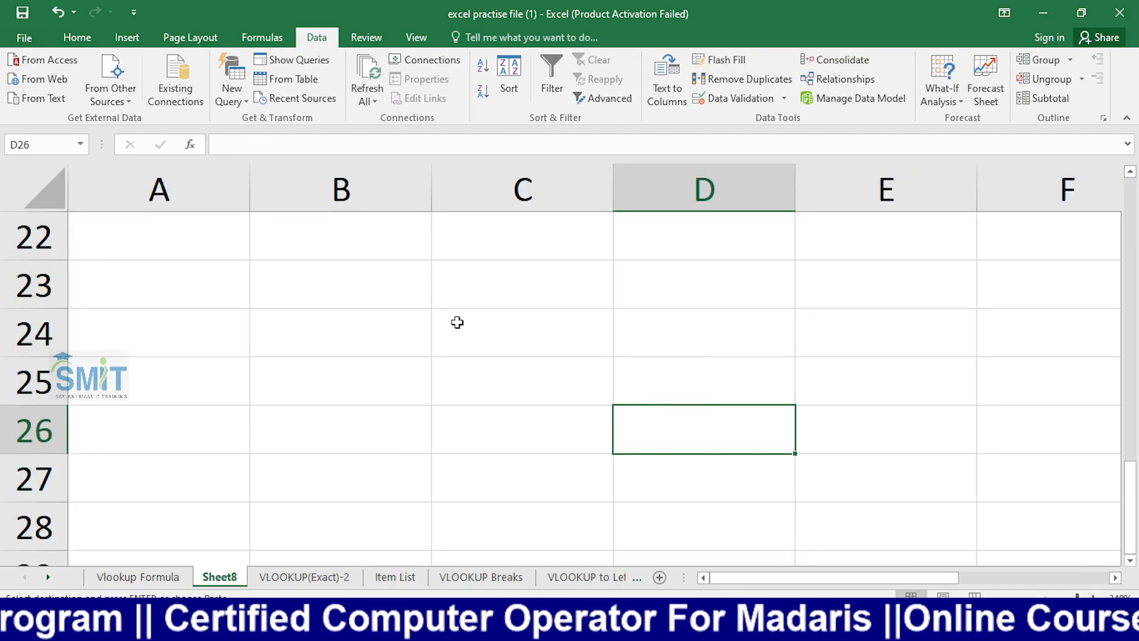
click(372, 320)
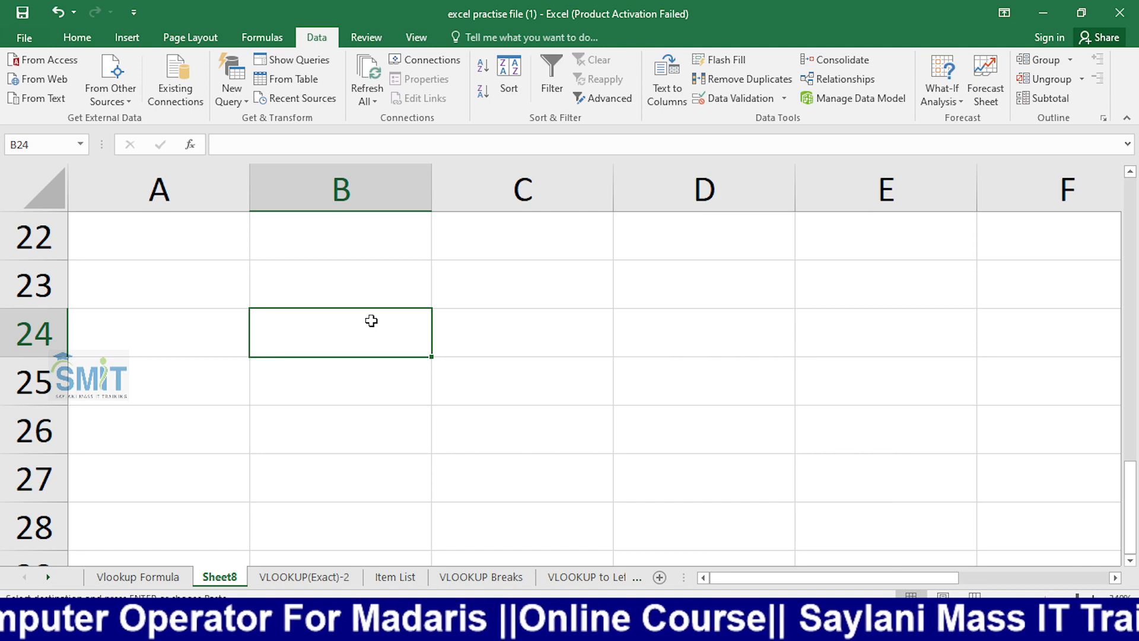
key(ctrl+v)
Change the pasted table to a transposed layout with the Transpose paste option.
scroll(564, 396, down, 2)
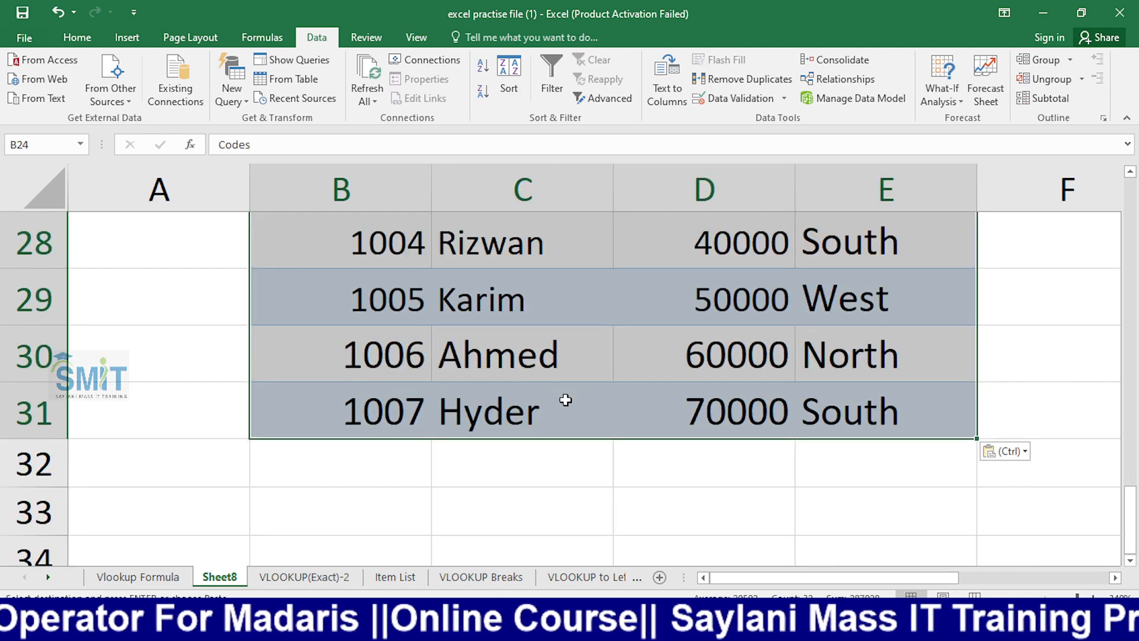
scroll(587, 402, up, 1)
click(1025, 557)
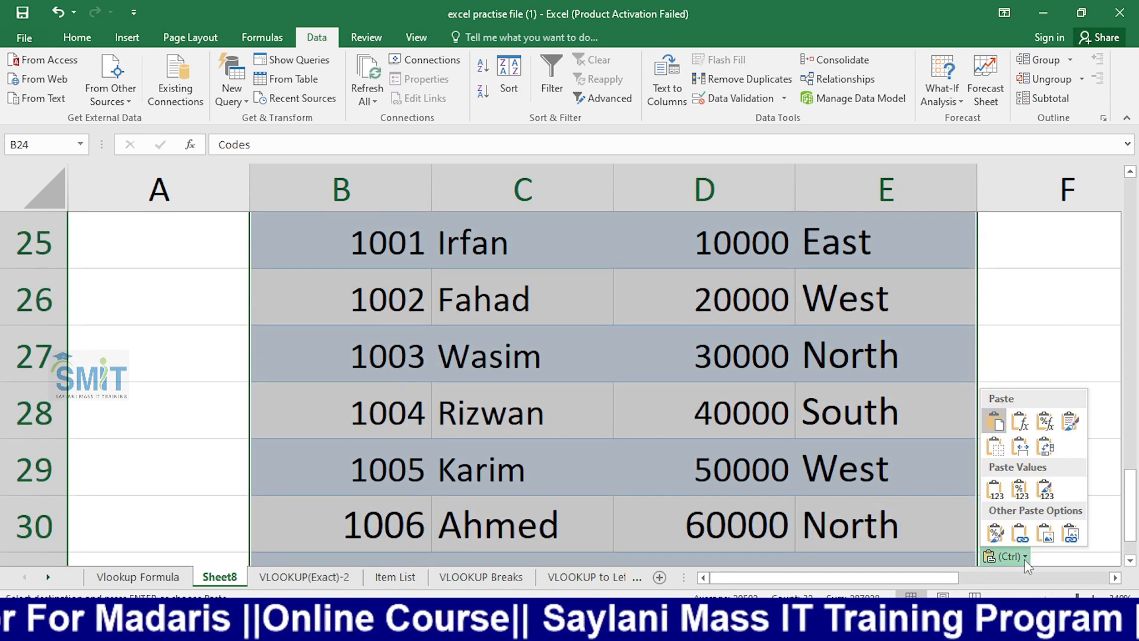
click(1043, 452)
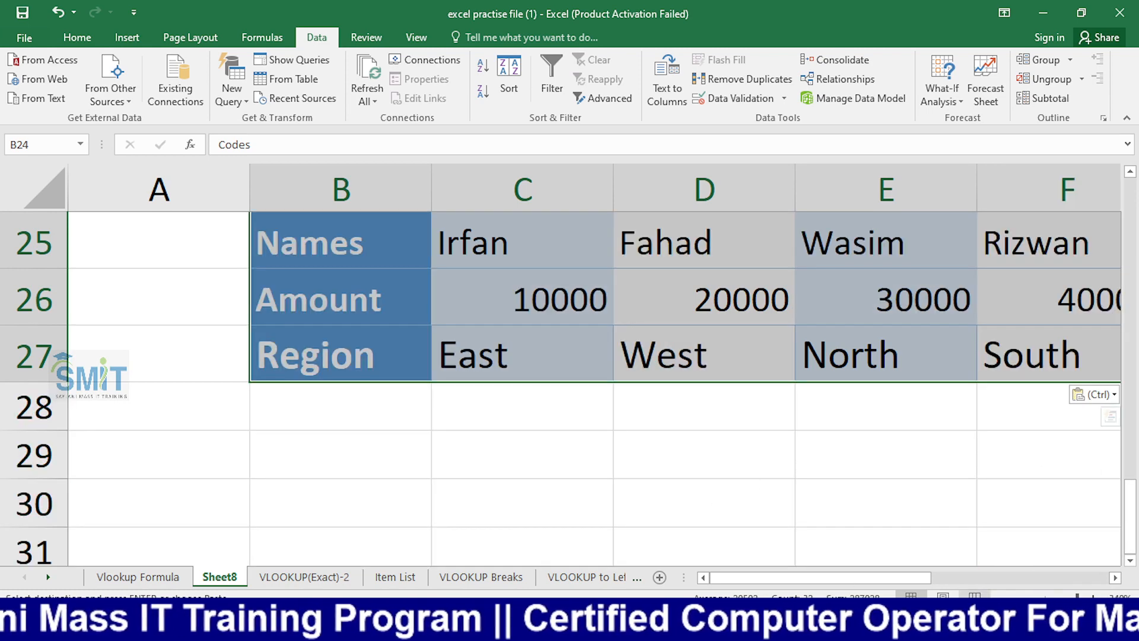
Zoom out on Sheet8 to view the whole transposed table in B24:I27.
scroll(1067, 566, right, 2)
scroll(1057, 557, up, 1)
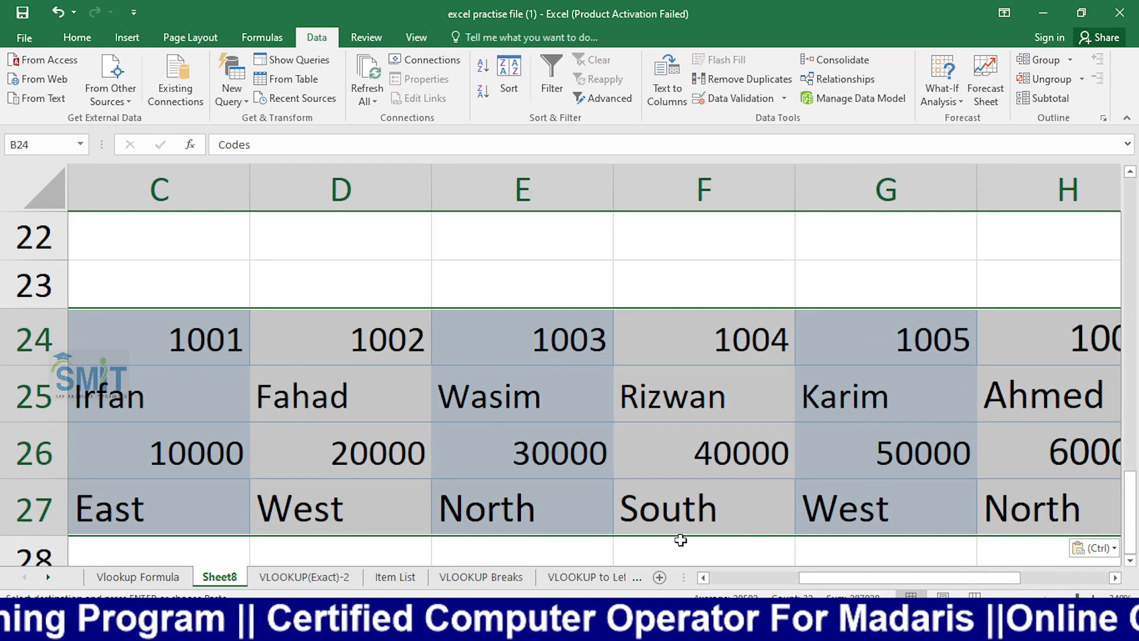
click(999, 596)
click(999, 596)
click(999, 596)
click(1000, 596)
click(999, 596)
click(999, 596)
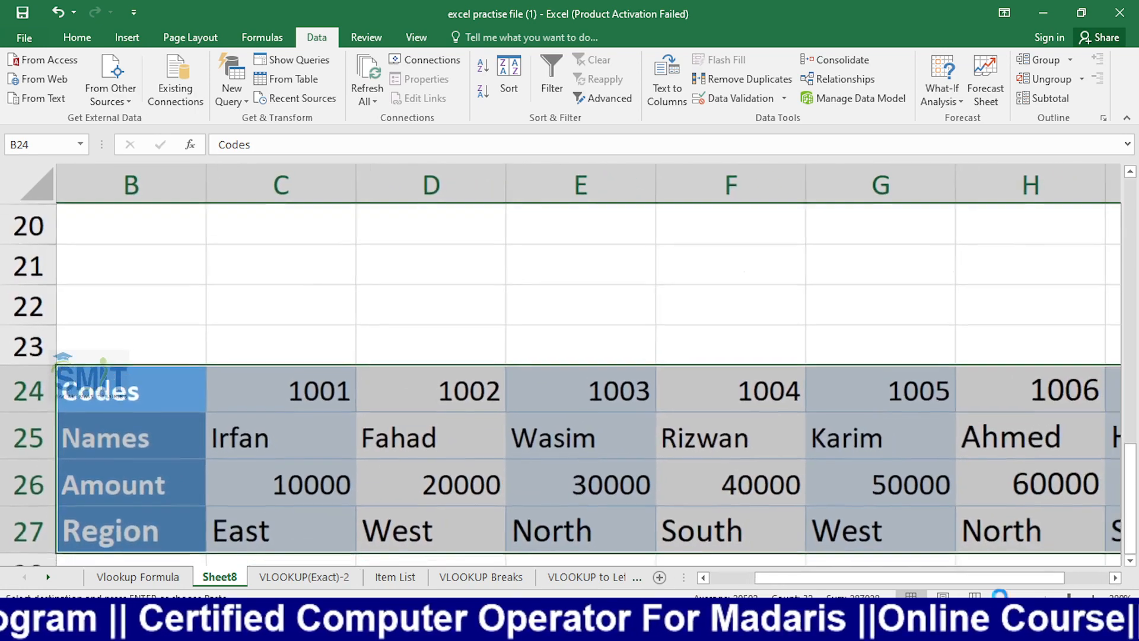
click(1000, 596)
click(1000, 596)
click(999, 596)
click(1000, 596)
click(999, 596)
scroll(879, 568, down, 2)
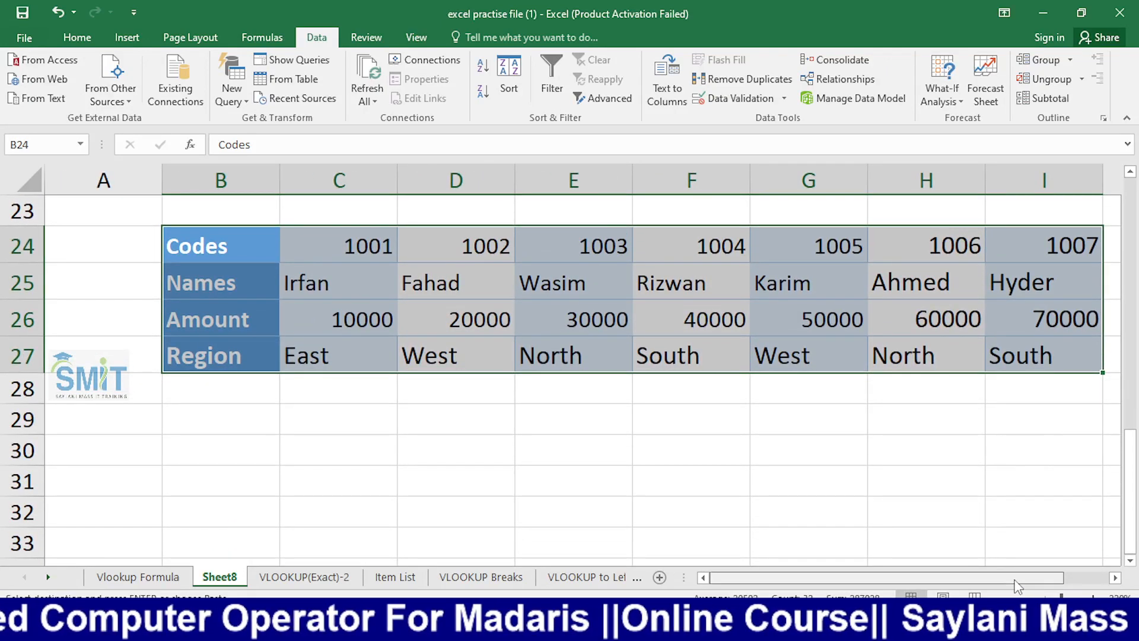
Dismiss the Windows Security notification and examine the transposed table, including its row headers in B24:B27.
drag(1013, 579, 1032, 578)
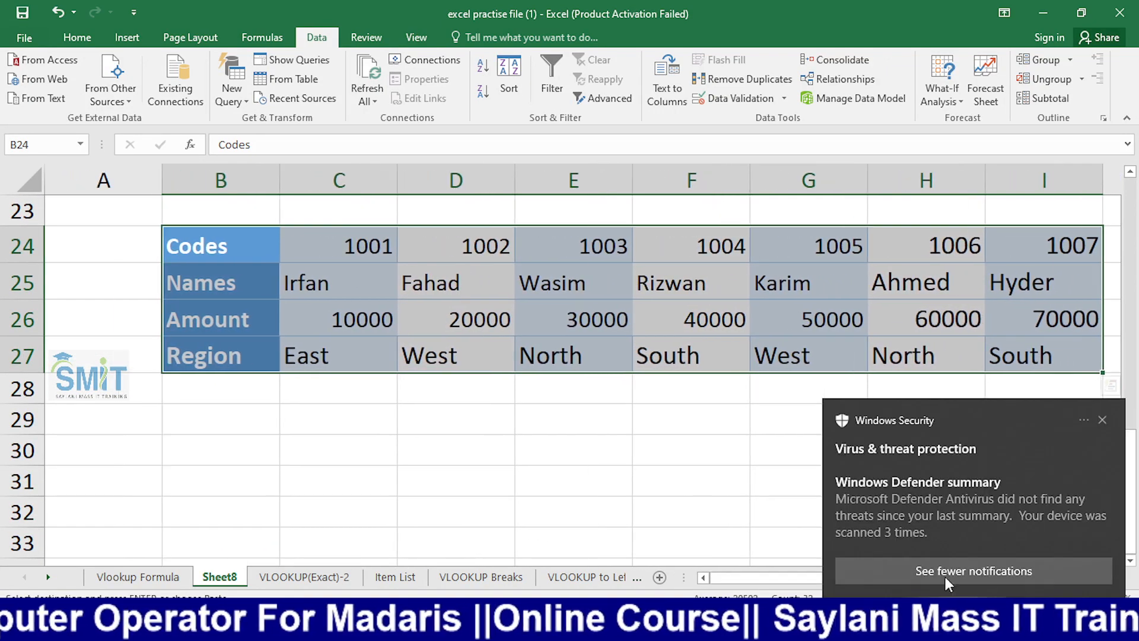
click(1102, 420)
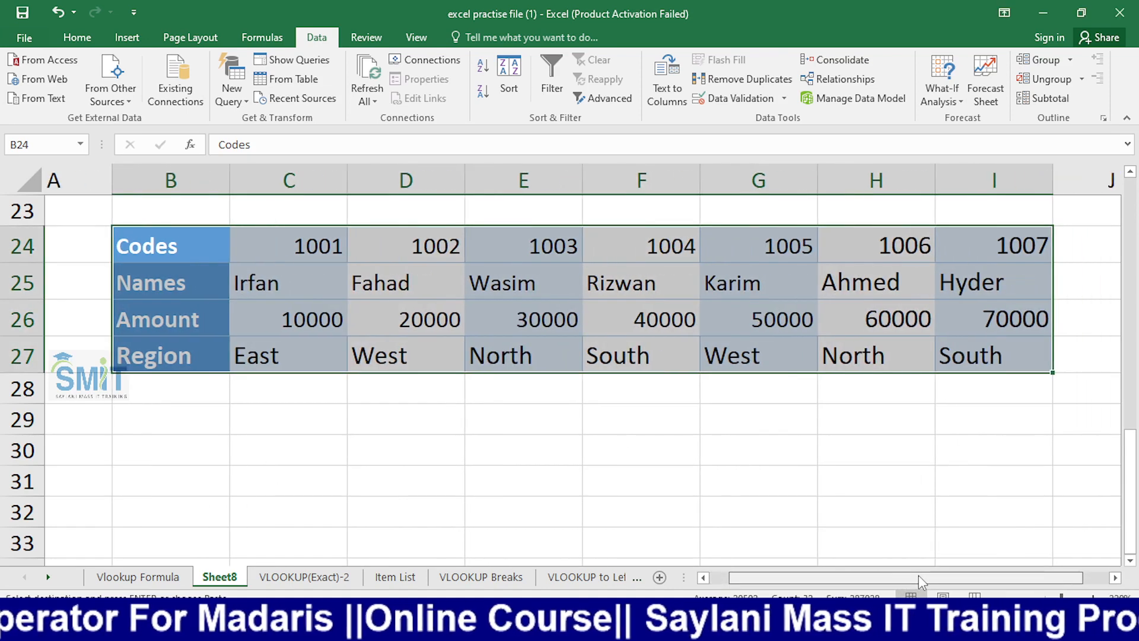
click(741, 499)
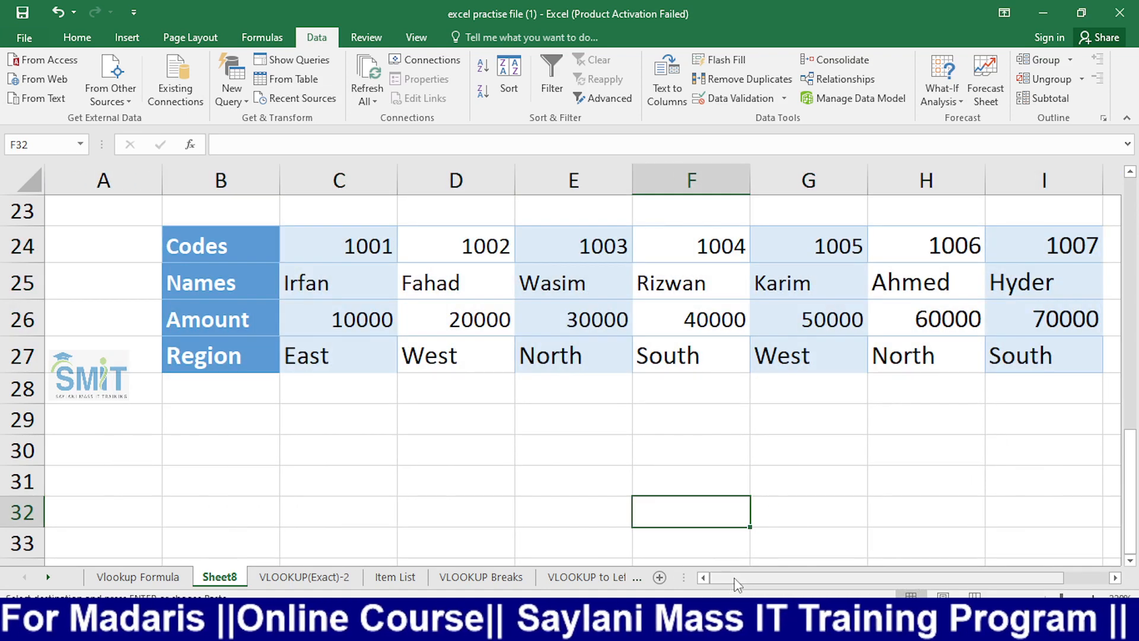
drag(735, 578, 804, 574)
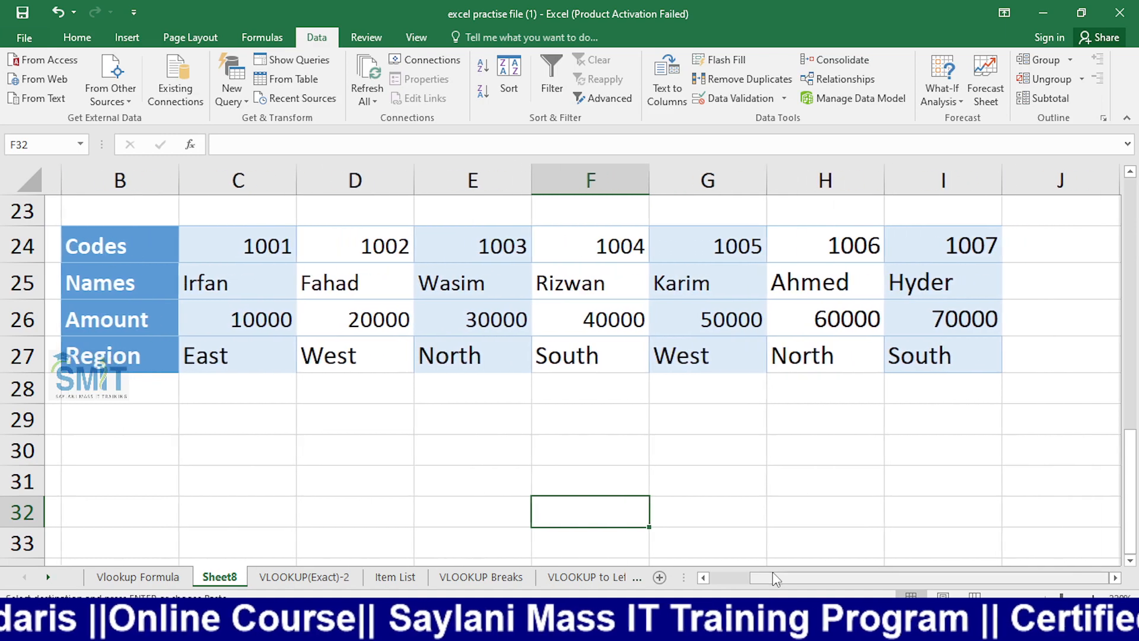
click(737, 574)
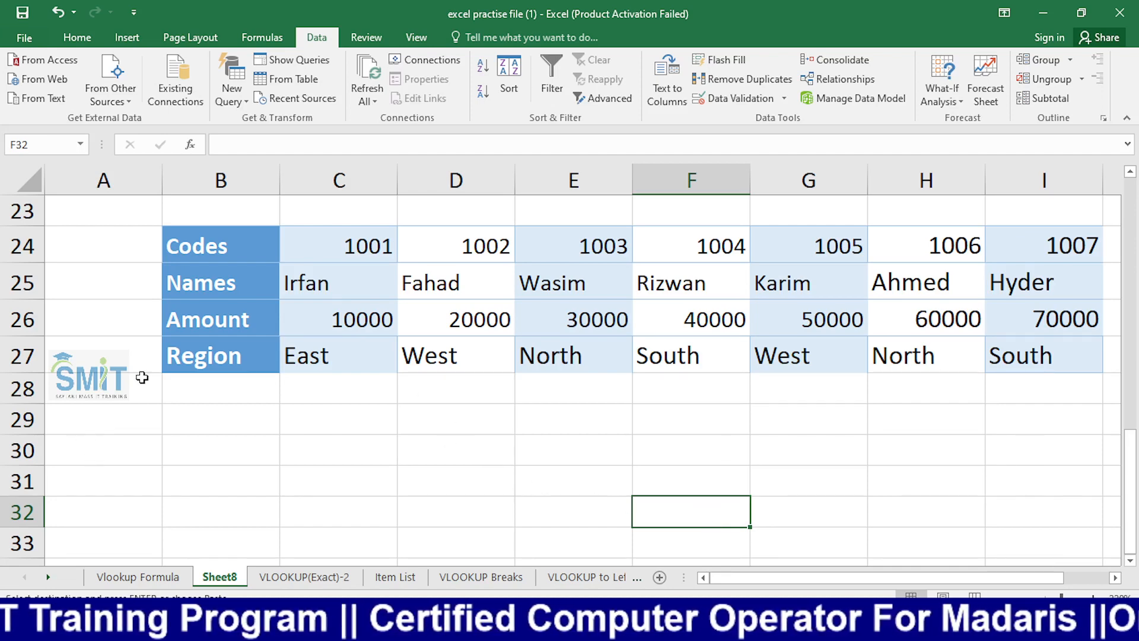
drag(209, 252, 197, 358)
key(ctrl+q)
click(501, 423)
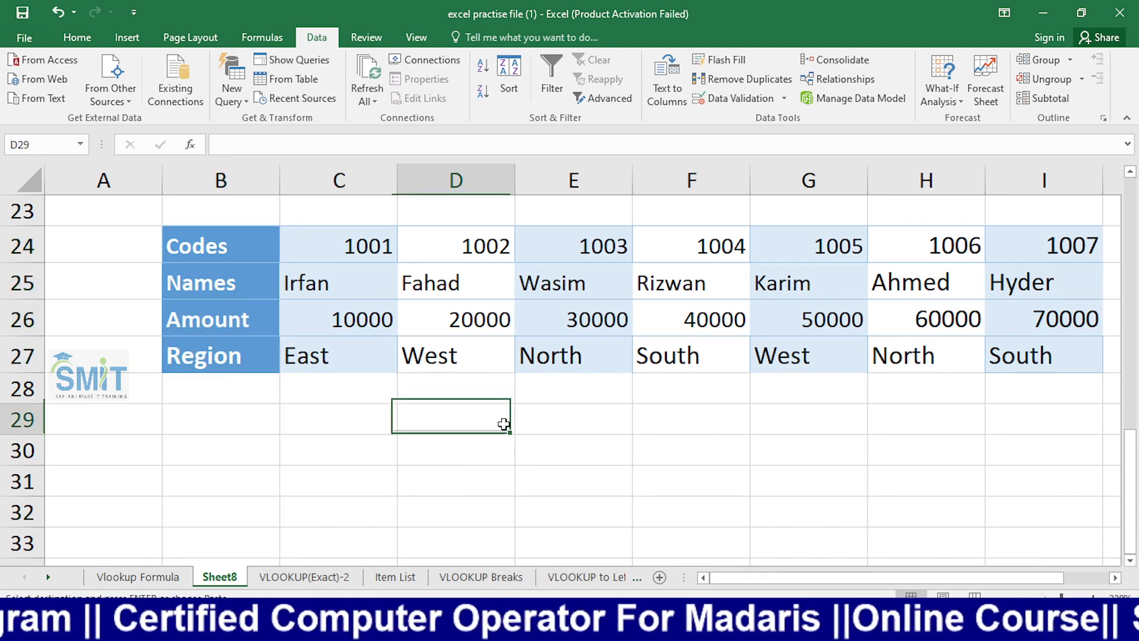
Copy the header row B2:E2 on Sheet8 and paste it at B30 below the transposed table.
scroll(451, 427, up, 2)
scroll(426, 431, up, 5)
drag(261, 246, 569, 246)
key(ctrl+c)
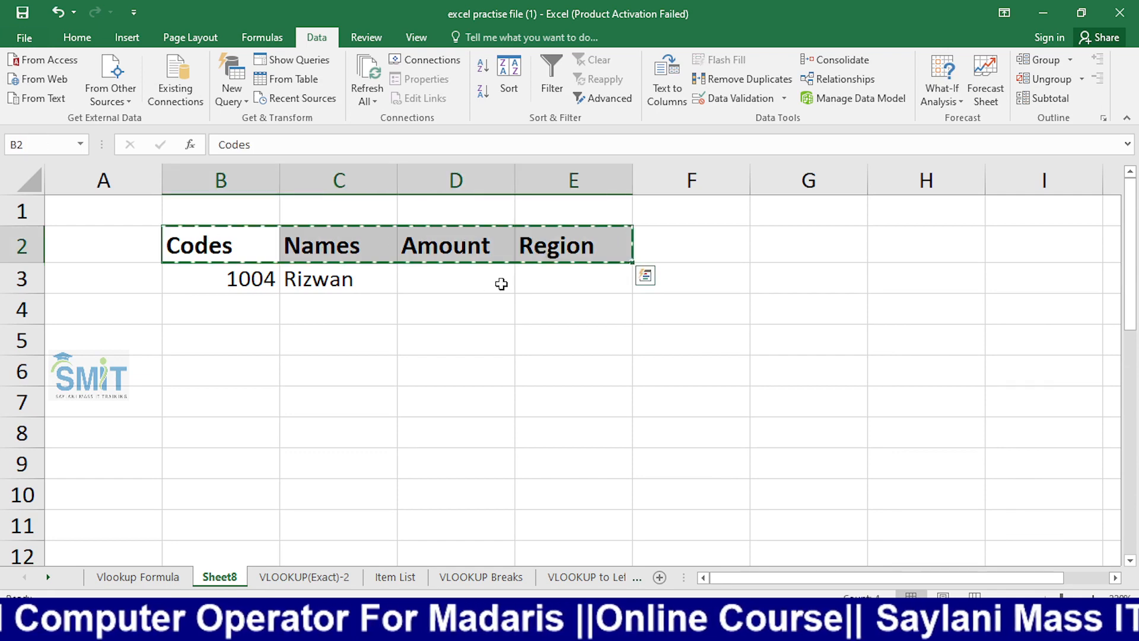
scroll(350, 390, down, 4)
scroll(350, 390, down, 4)
scroll(350, 390, up, 1)
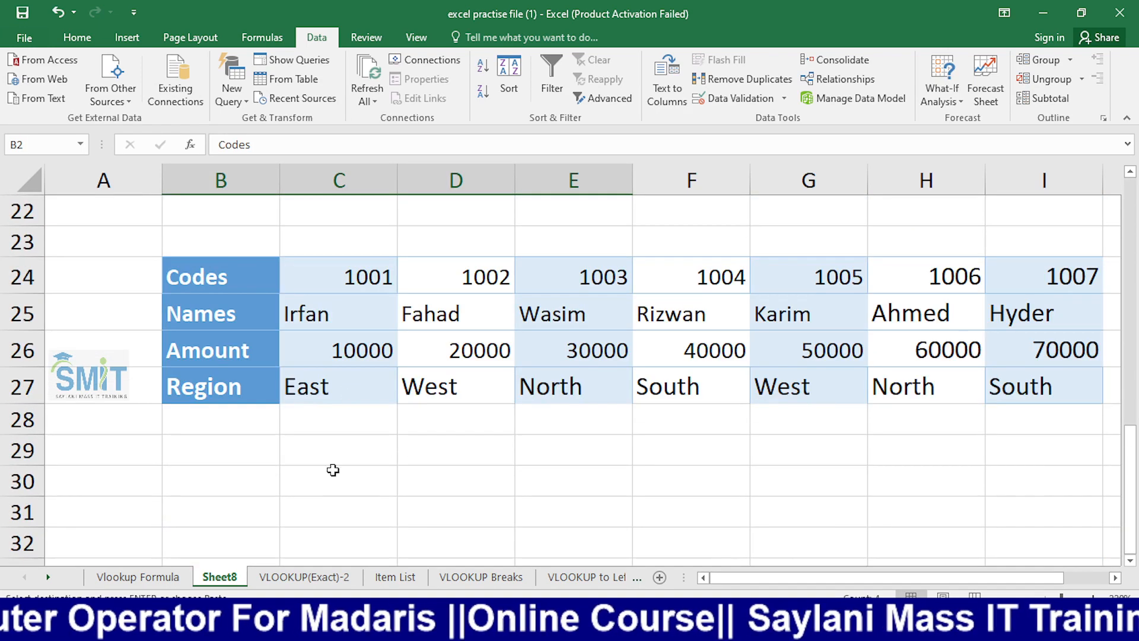
click(231, 483)
key(ctrl+v)
click(582, 532)
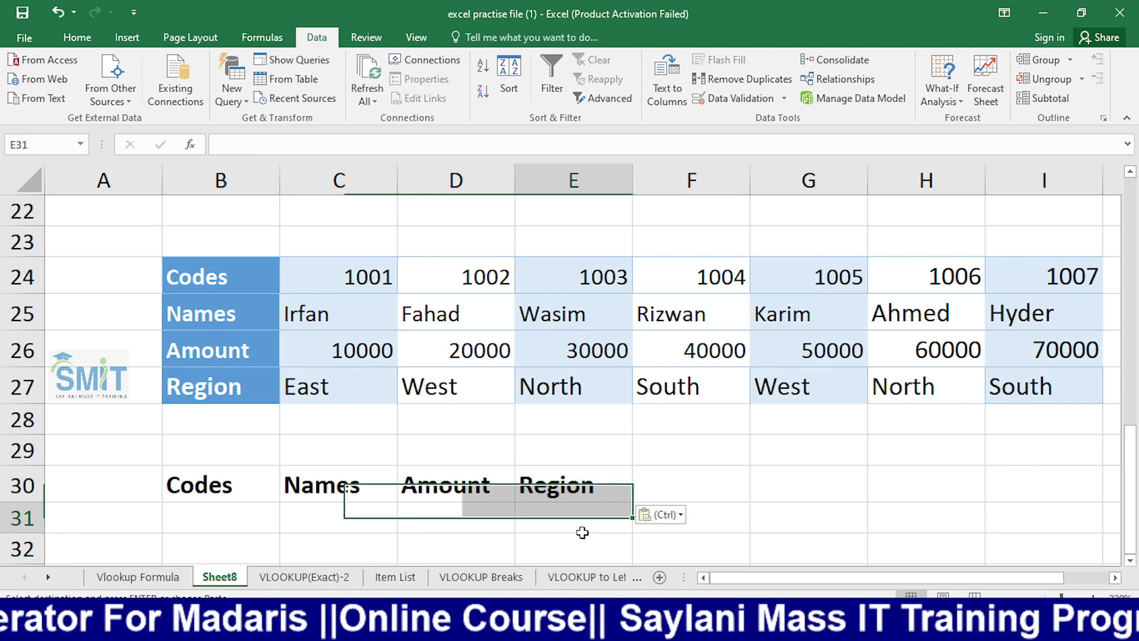
Clear the Codes header from cell B30.
click(323, 523)
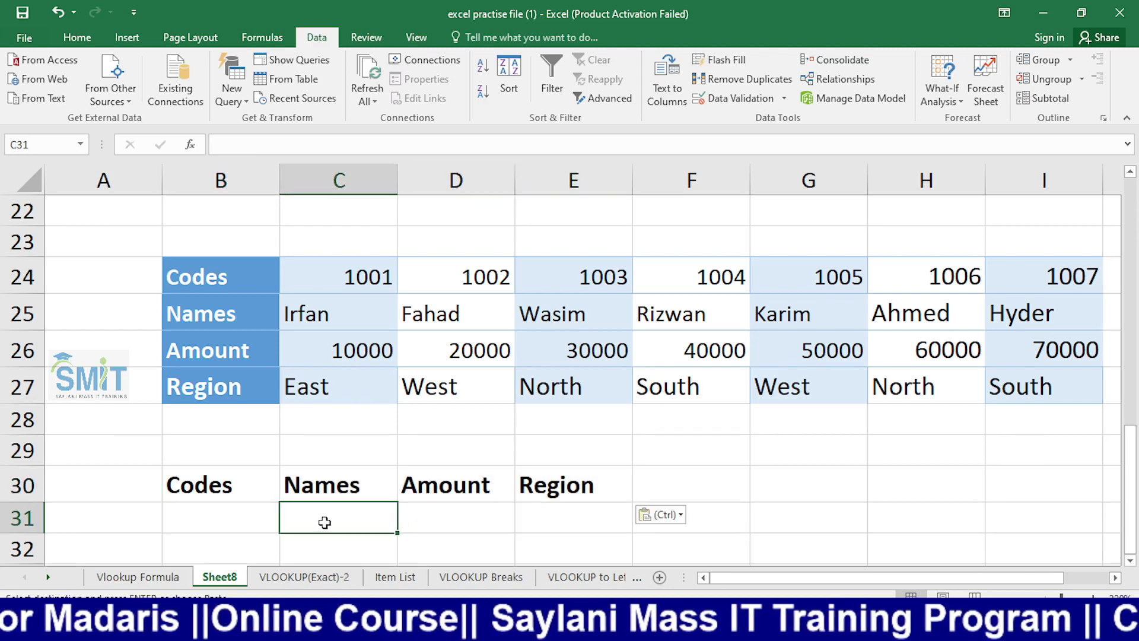
click(231, 504)
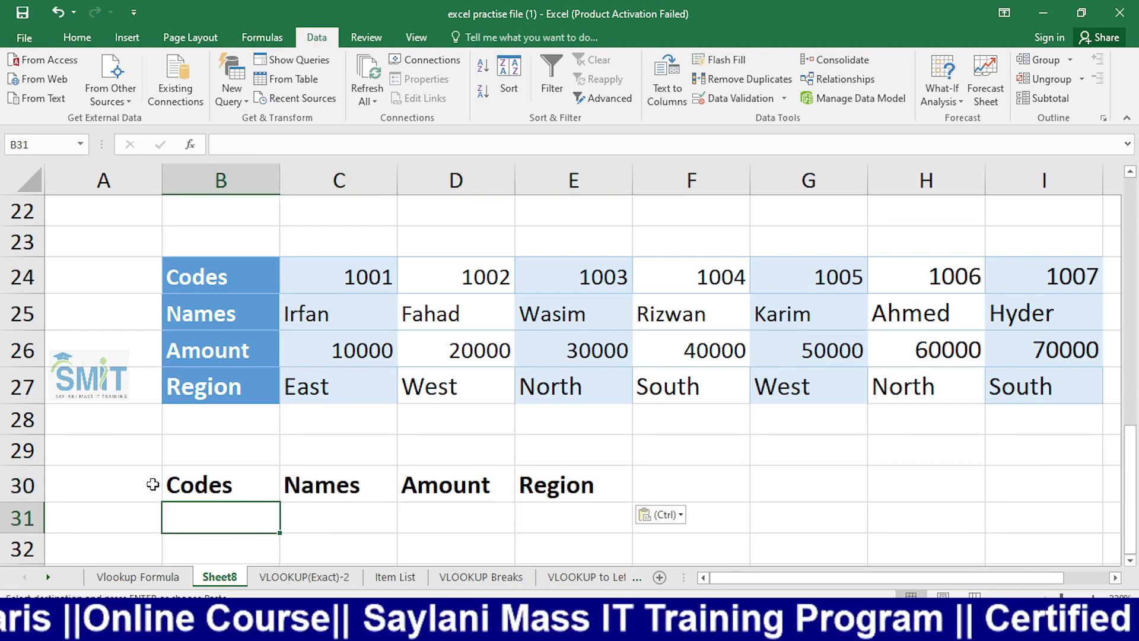
click(217, 497)
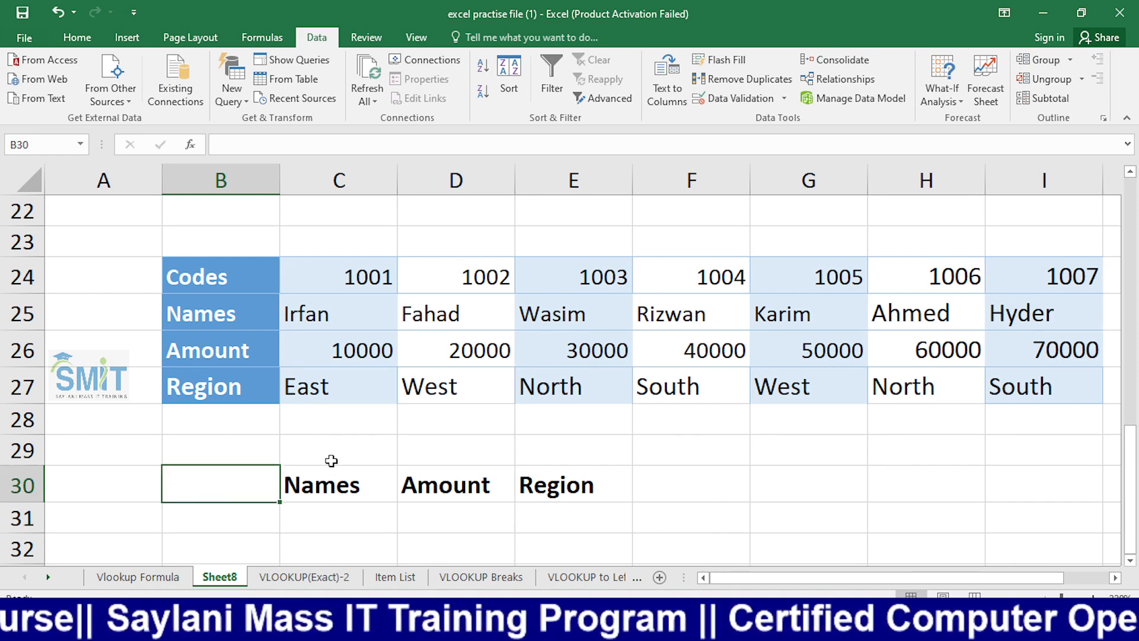
Review the empty lookup cells C31:E31 beneath the Names, Amount and Region headers.
click(330, 492)
click(335, 531)
click(504, 522)
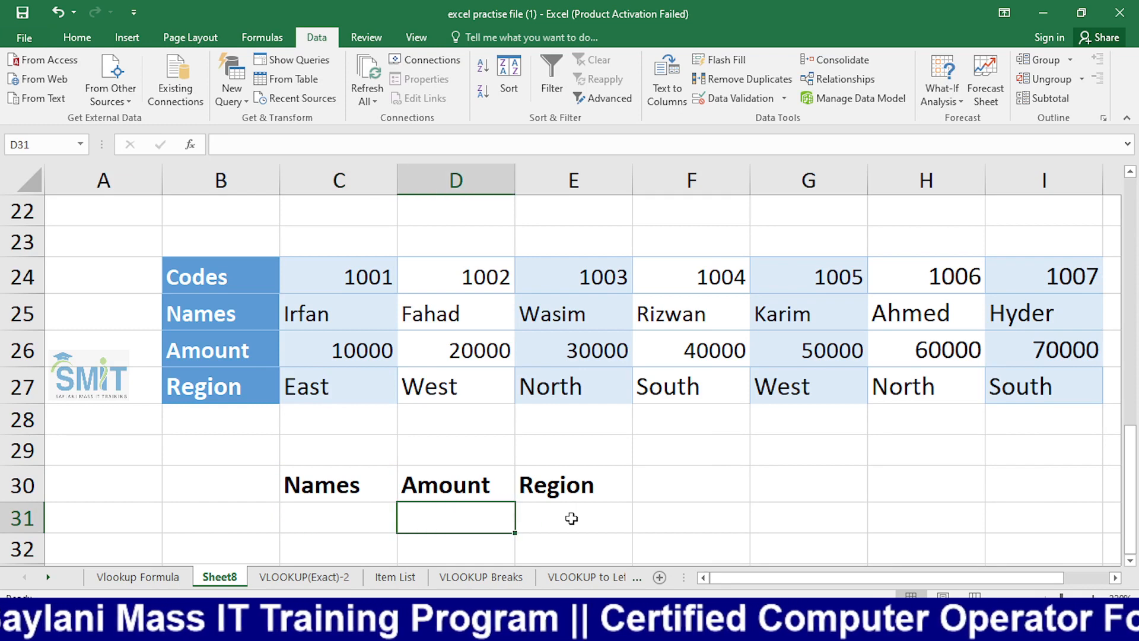
click(571, 518)
click(442, 509)
click(317, 514)
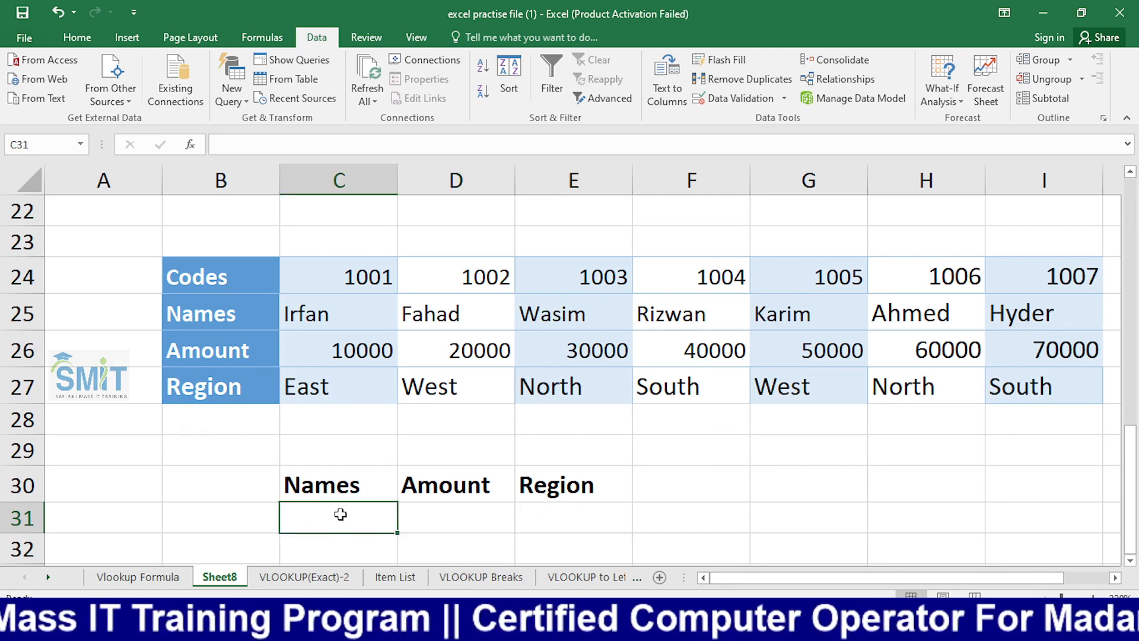
click(484, 507)
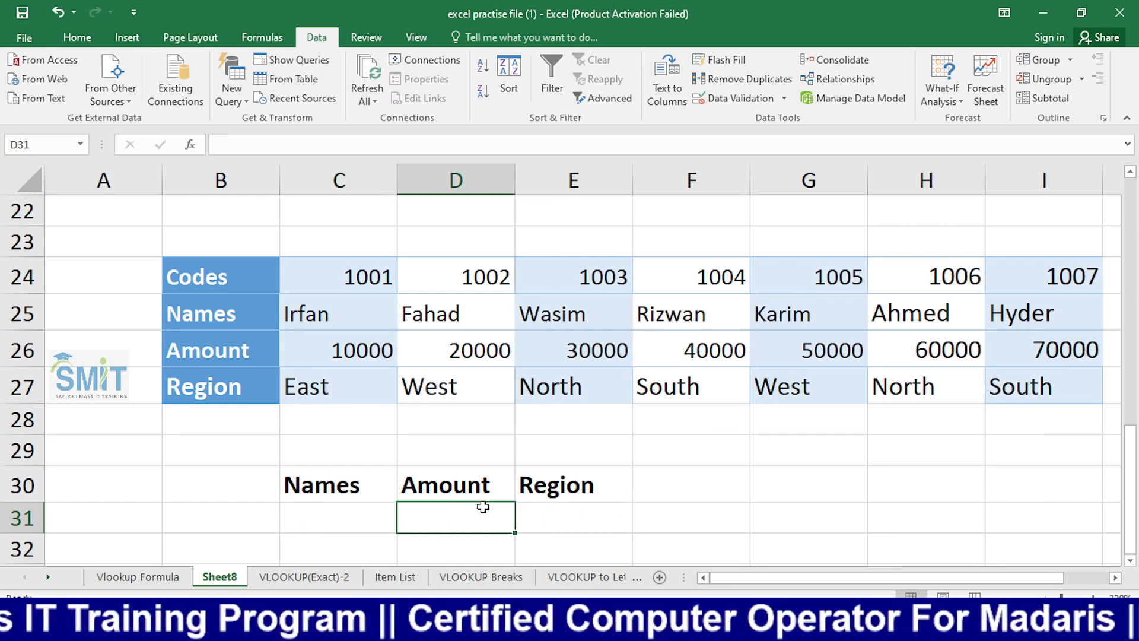
click(561, 516)
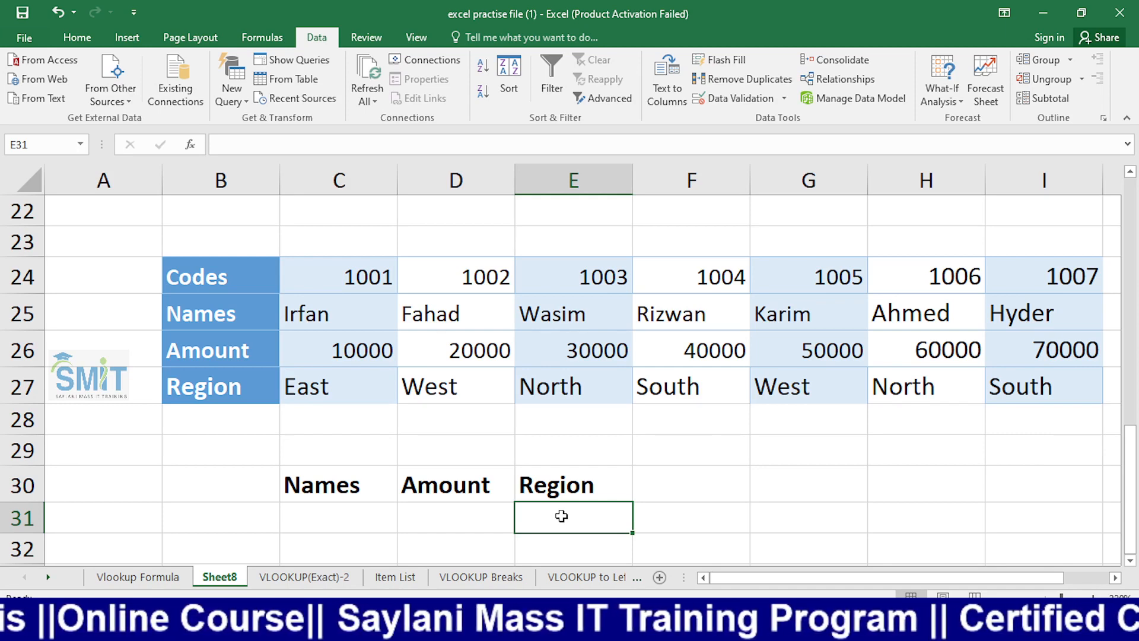
click(354, 507)
click(429, 510)
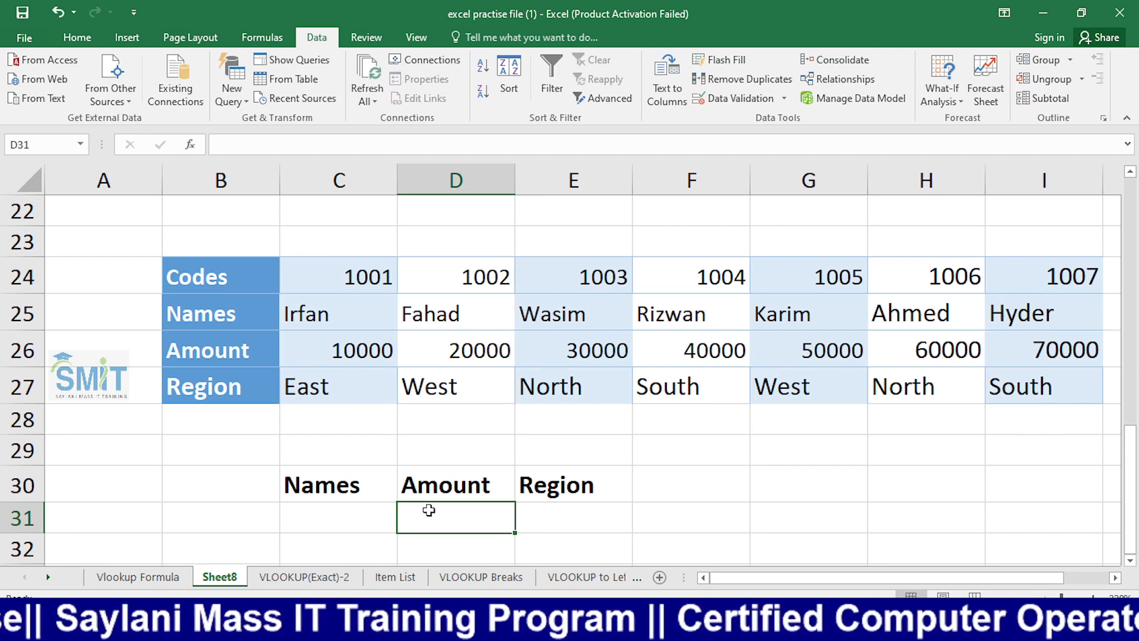
text(=)
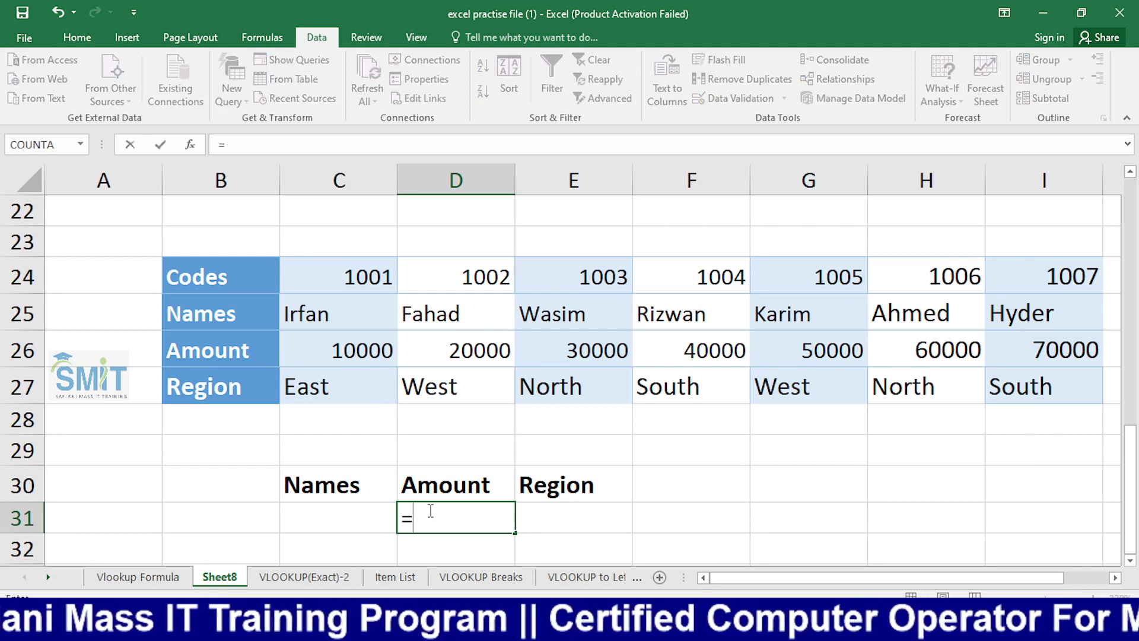
text(hlo)
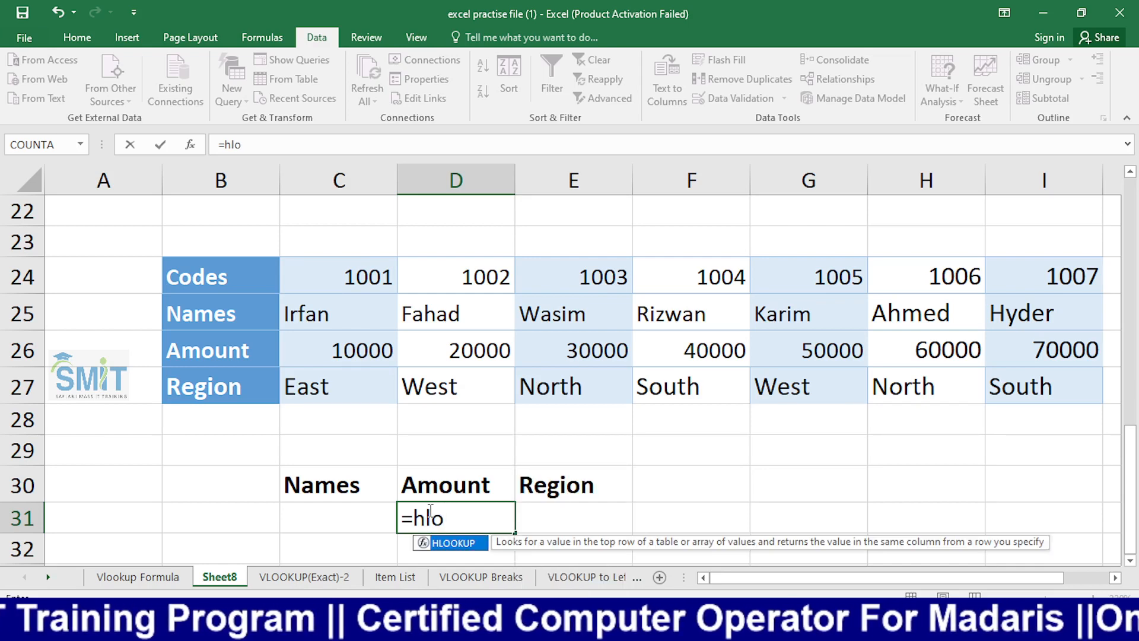
key(Tab)
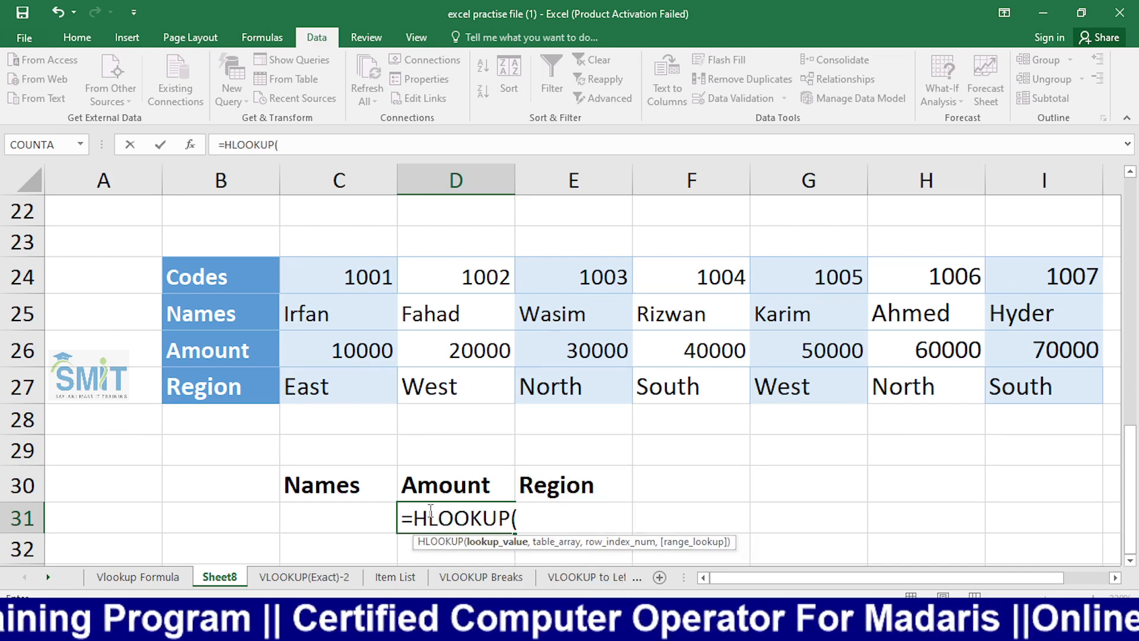
key(BackSpace)
key(BackSpace)
key(BackSpace)
key(BackSpace)
key(BackSpace)
key(BackSpace)
key(BackSpace)
key(BackSpace)
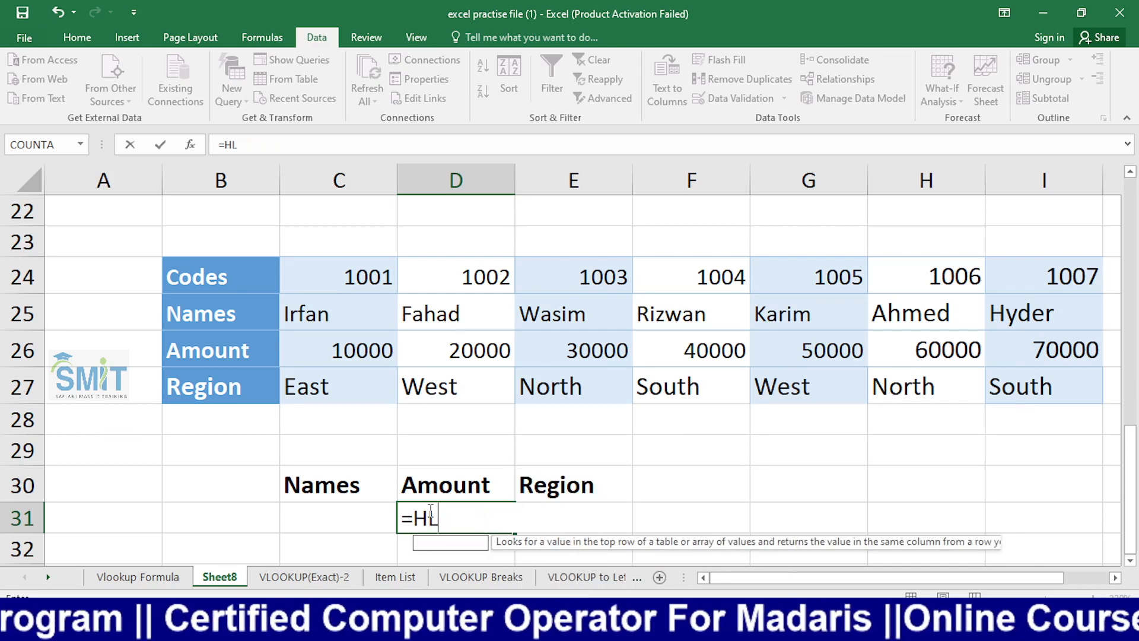
text(vlo)
key(Tab)
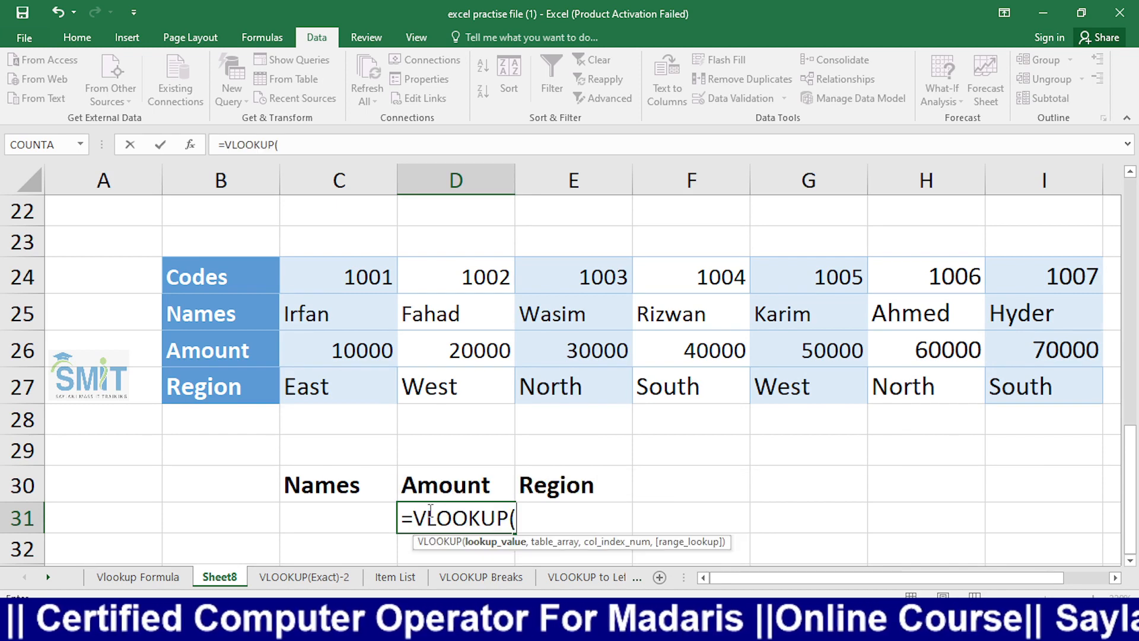
click(358, 513)
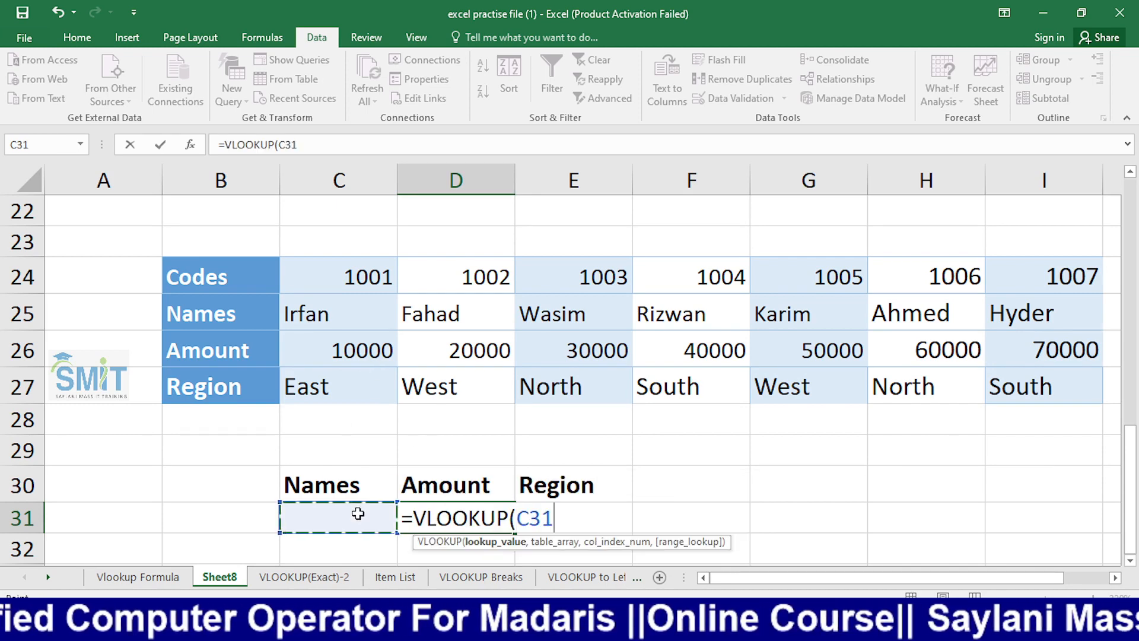
text(,)
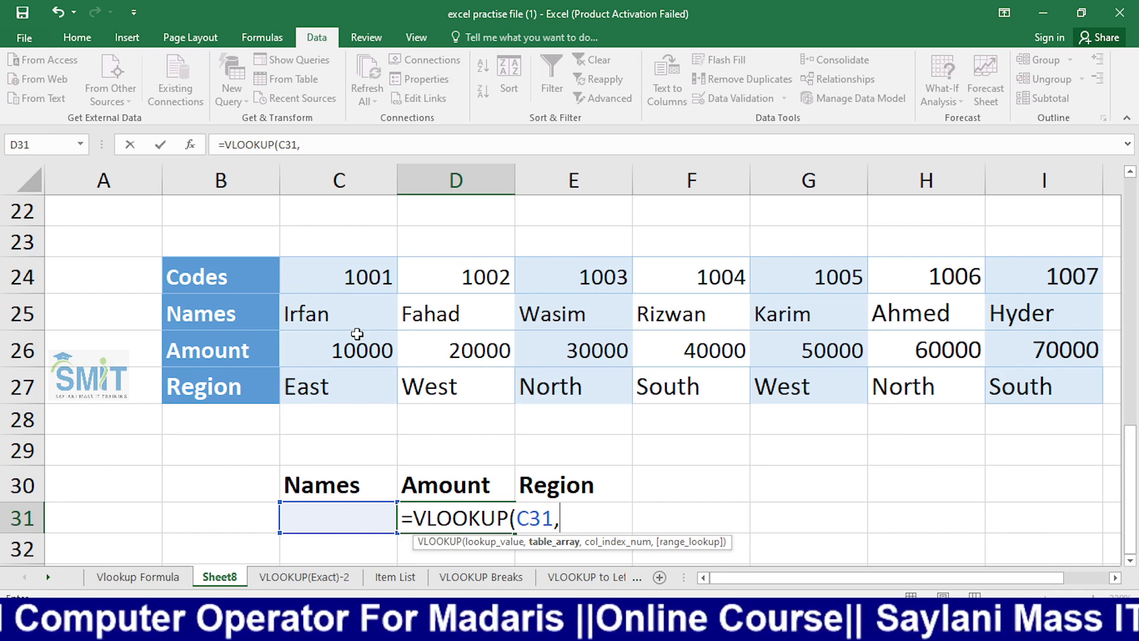
key(BackSpace)
key(BackSpace)
key(BackSpace)
key(BackSpace)
key(BackSpace)
key(BackSpace)
key(BackSpace)
key(BackSpace)
key(BackSpace)
key(BackSpace)
key(BackSpace)
key(BackSpace)
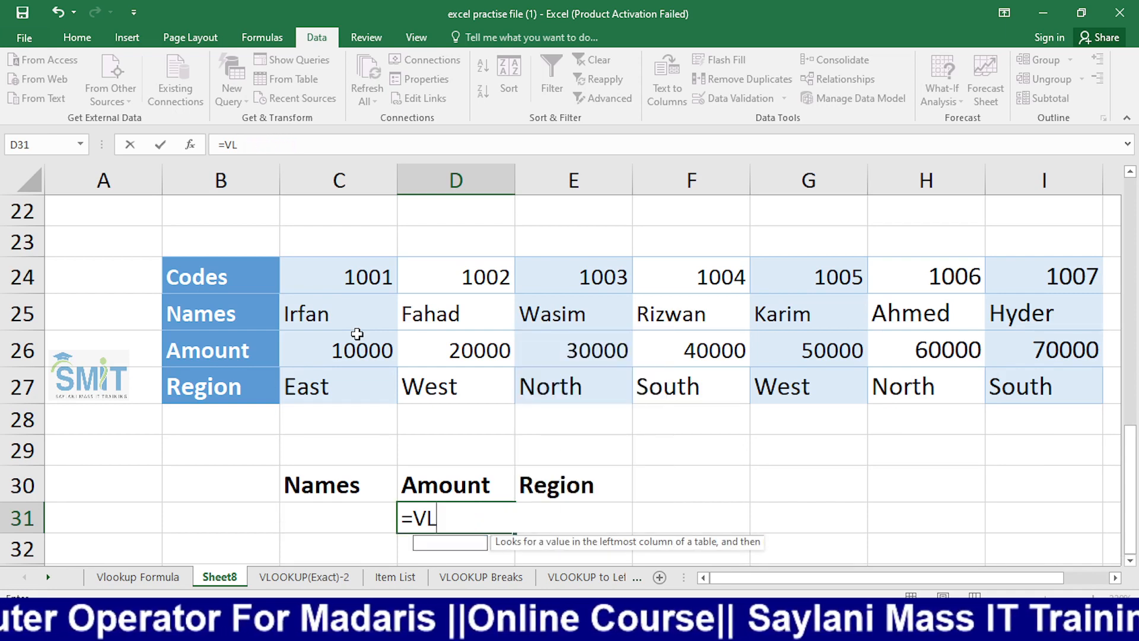
Start an HLOOKUP formula in D31 with C31 as the lookup value and C25:I27 as the table array.
text(hloo)
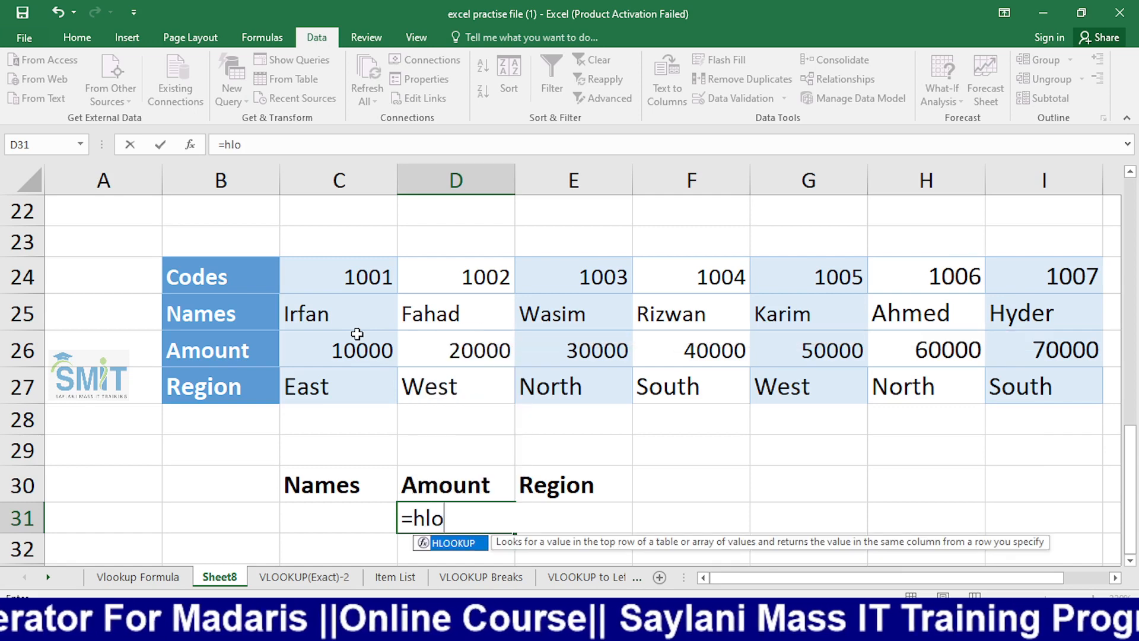
key(Tab)
click(318, 511)
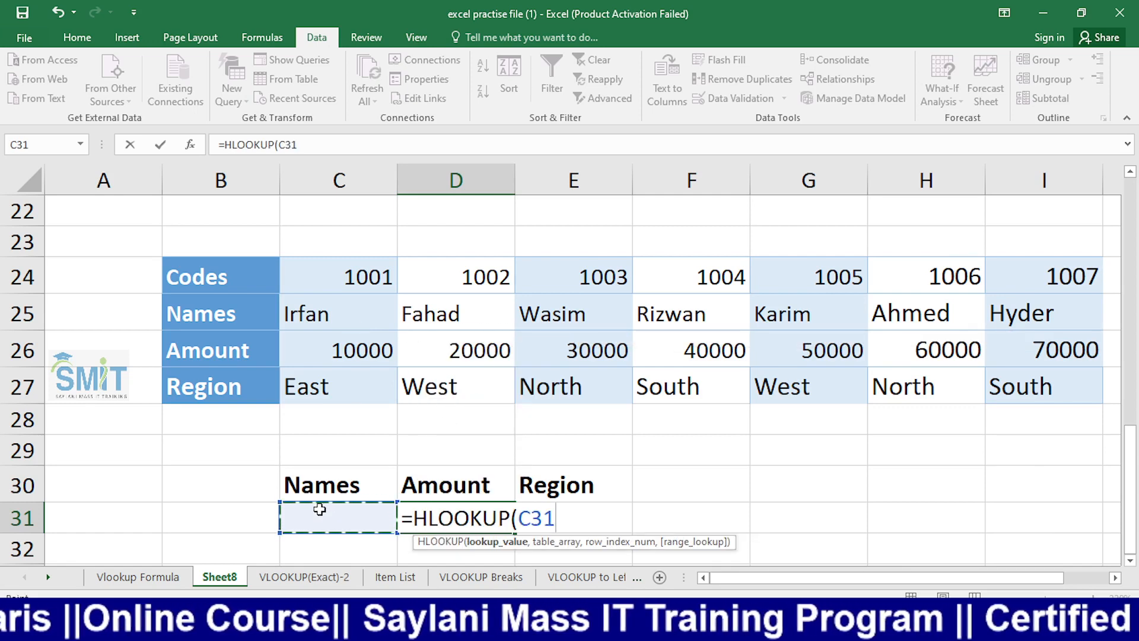
text(,)
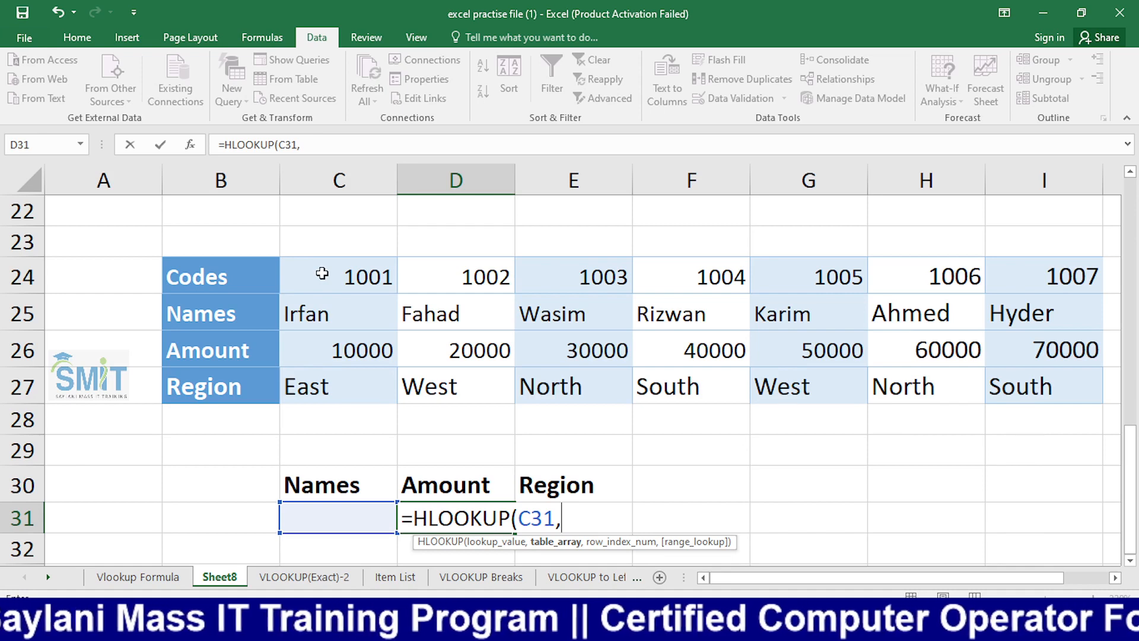
drag(327, 270, 1068, 388)
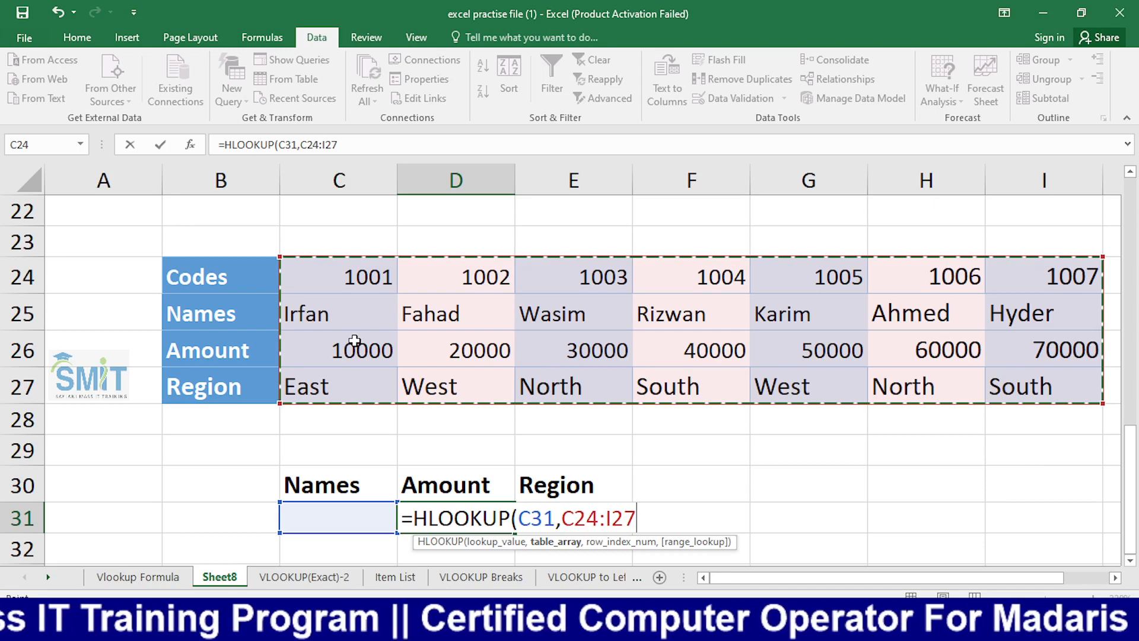
click(184, 392)
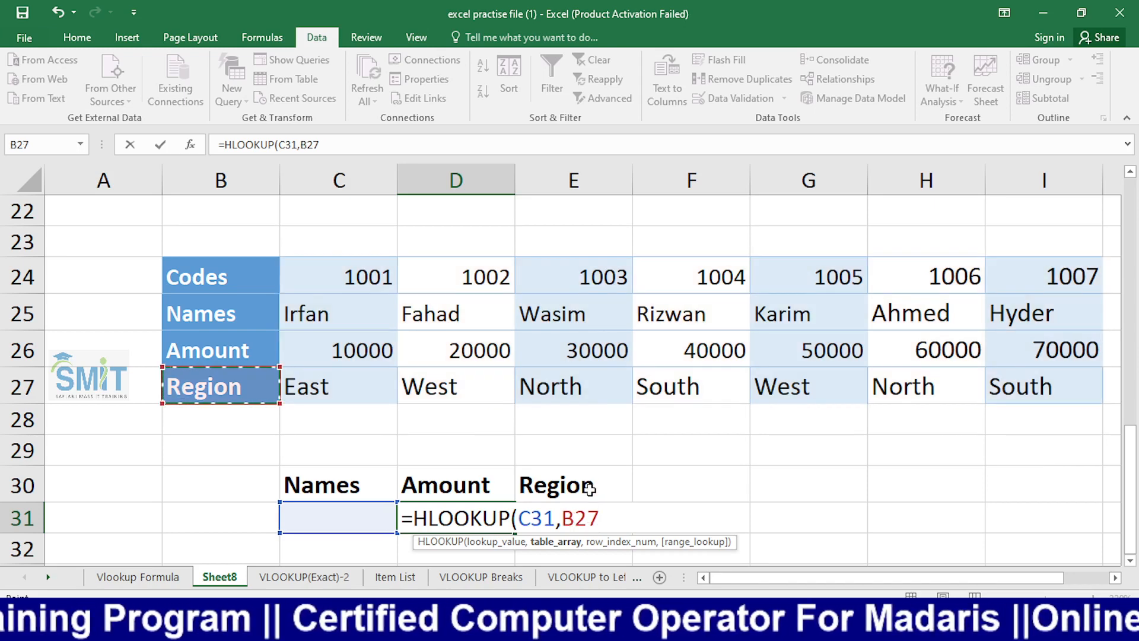
drag(378, 312, 1063, 380)
text(,)
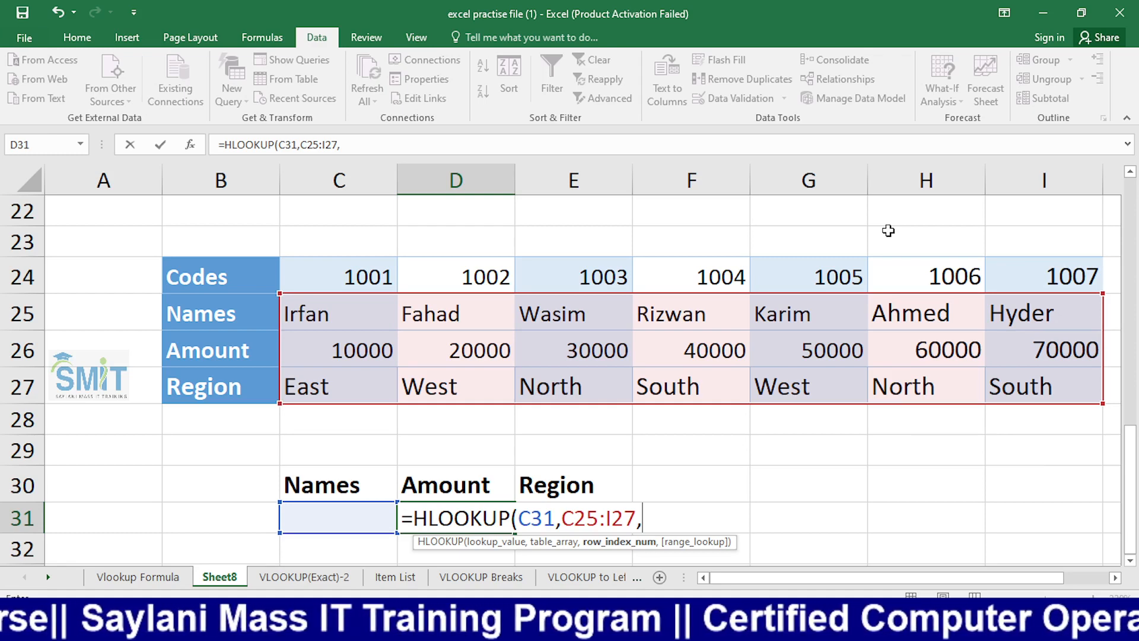
Complete the D31 HLOOKUP formula with row index 2 and FALSE for an exact match.
text(2,)
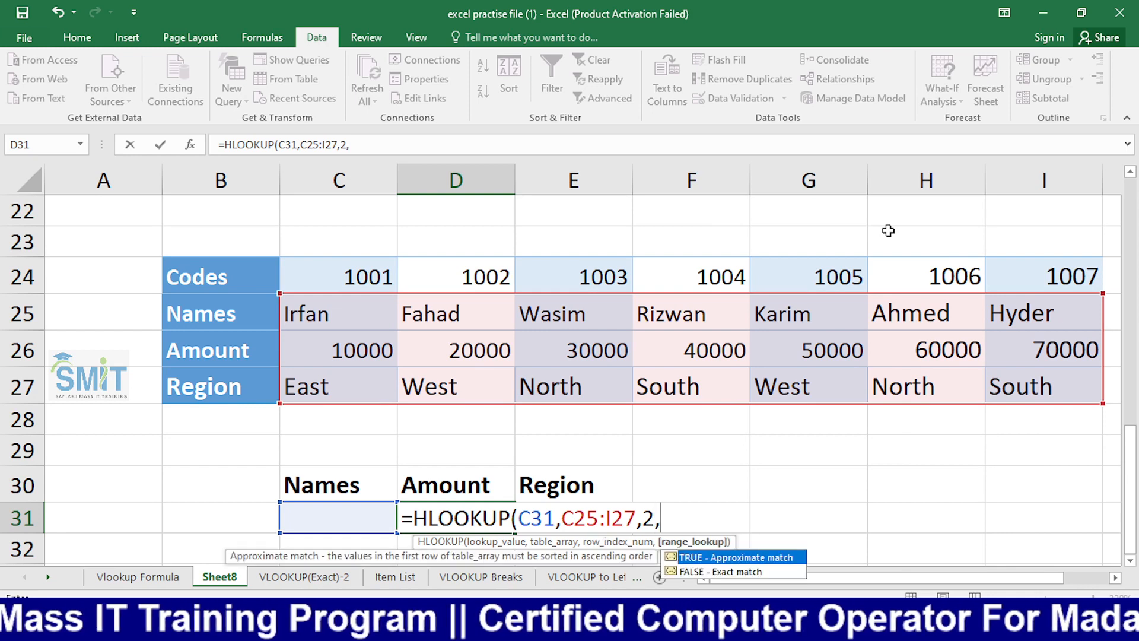
key(Down)
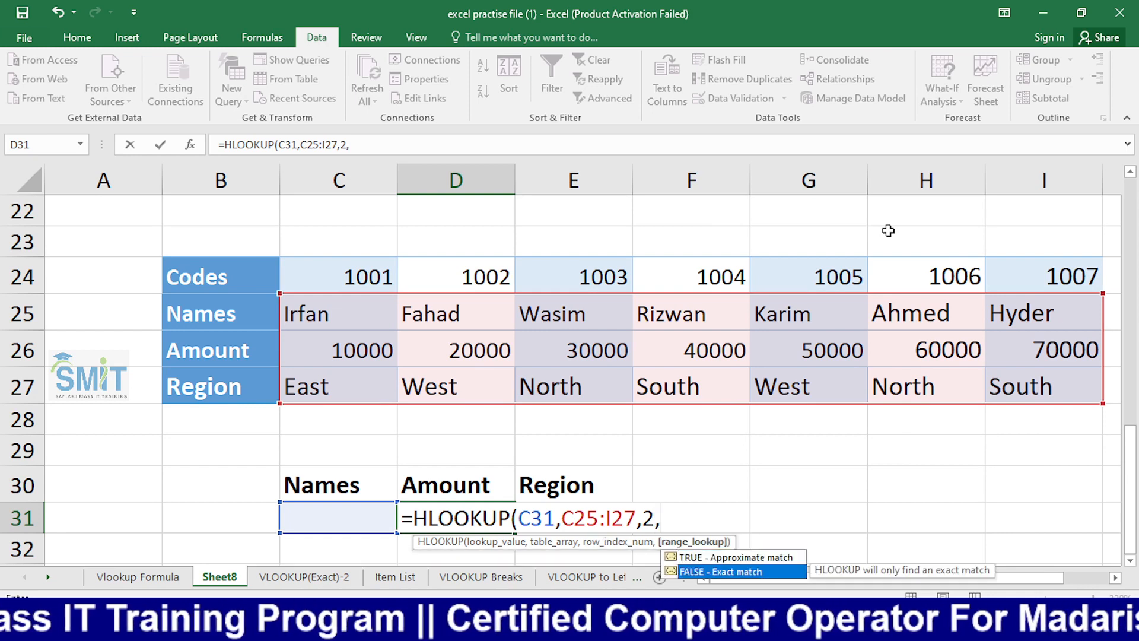
key(Tab)
text())
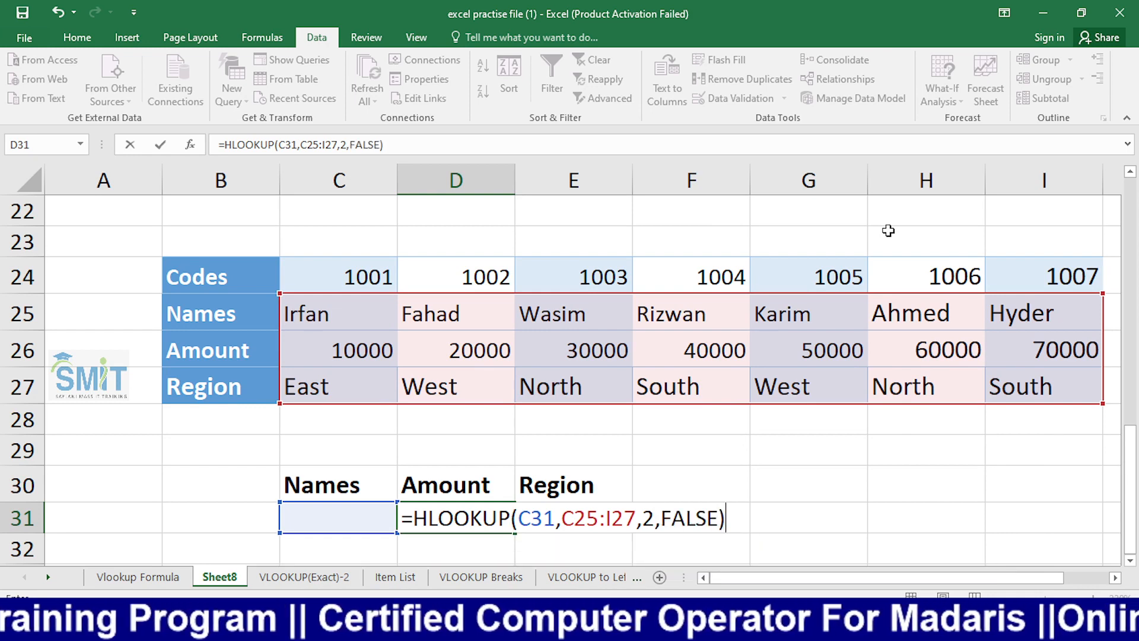
key(Return)
Enter the name from C25 in C31 as the lookup value.
key(Up)
key(Left)
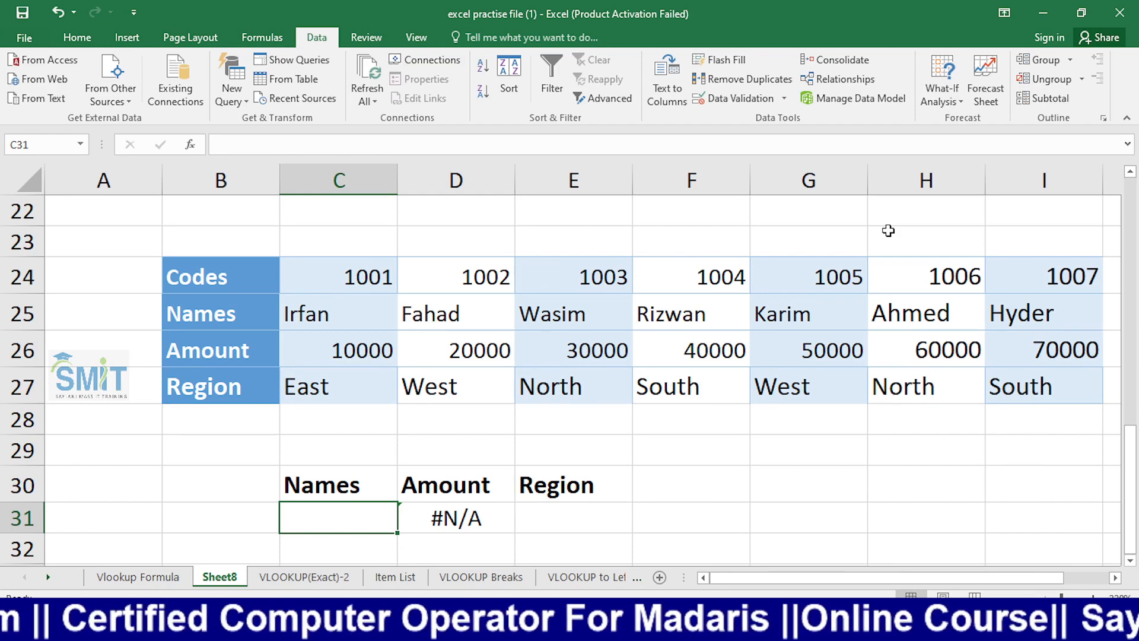
text(ifan)
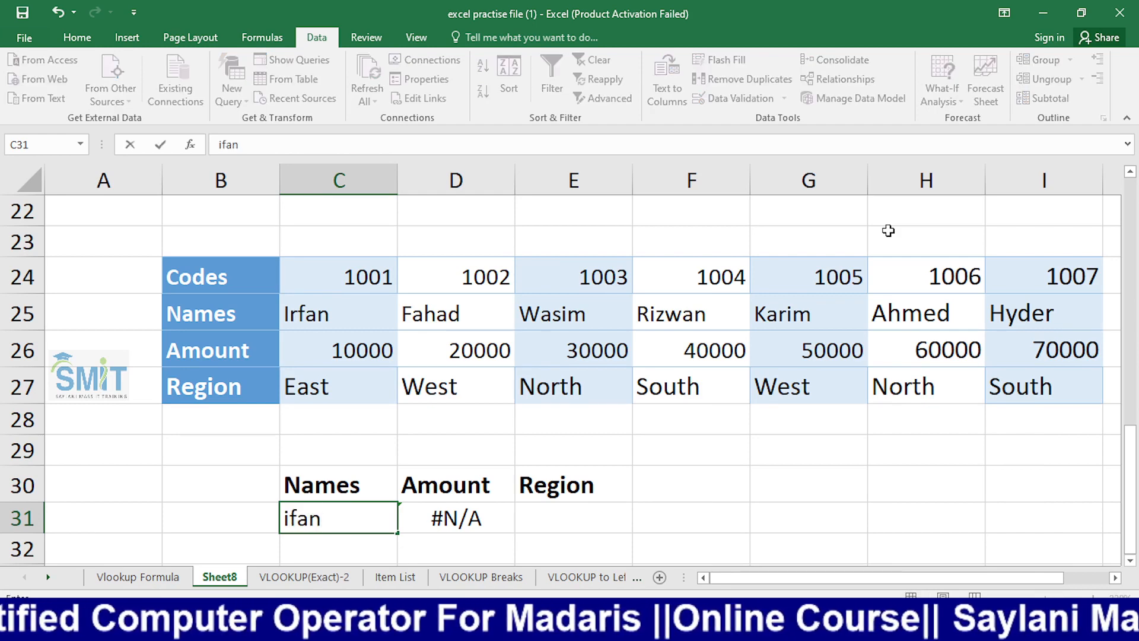
key(BackSpace)
key(BackSpace)
key(BackSpace)
text(rf)
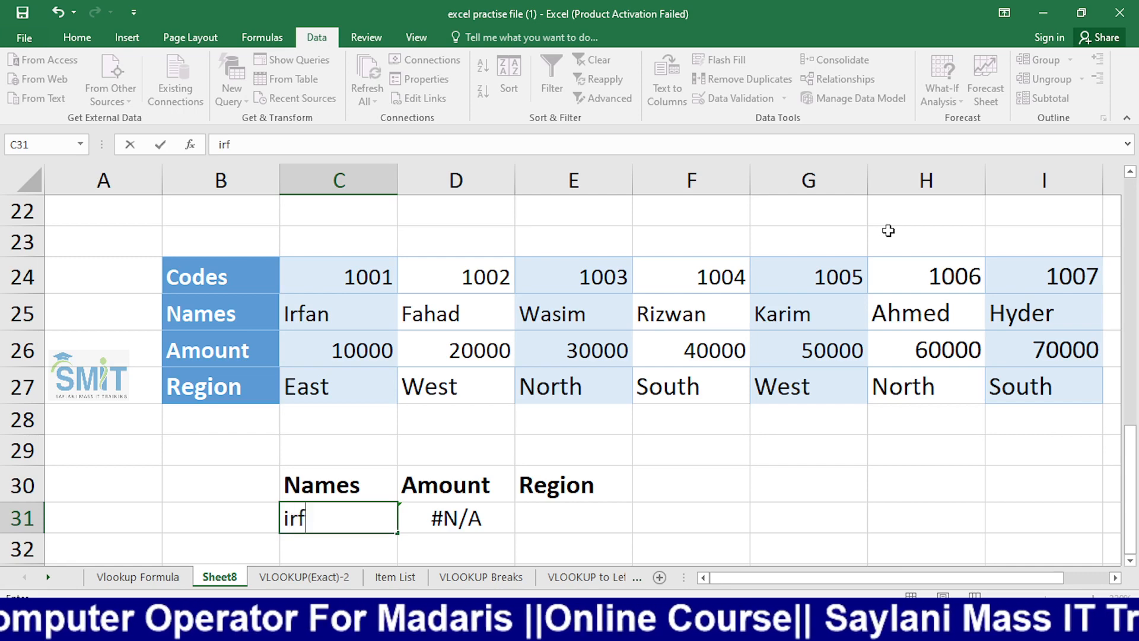
text(an)
key(Return)
Test the HLOOKUP by entering the name from F25 in C31, followed by the name from I25.
key(Up)
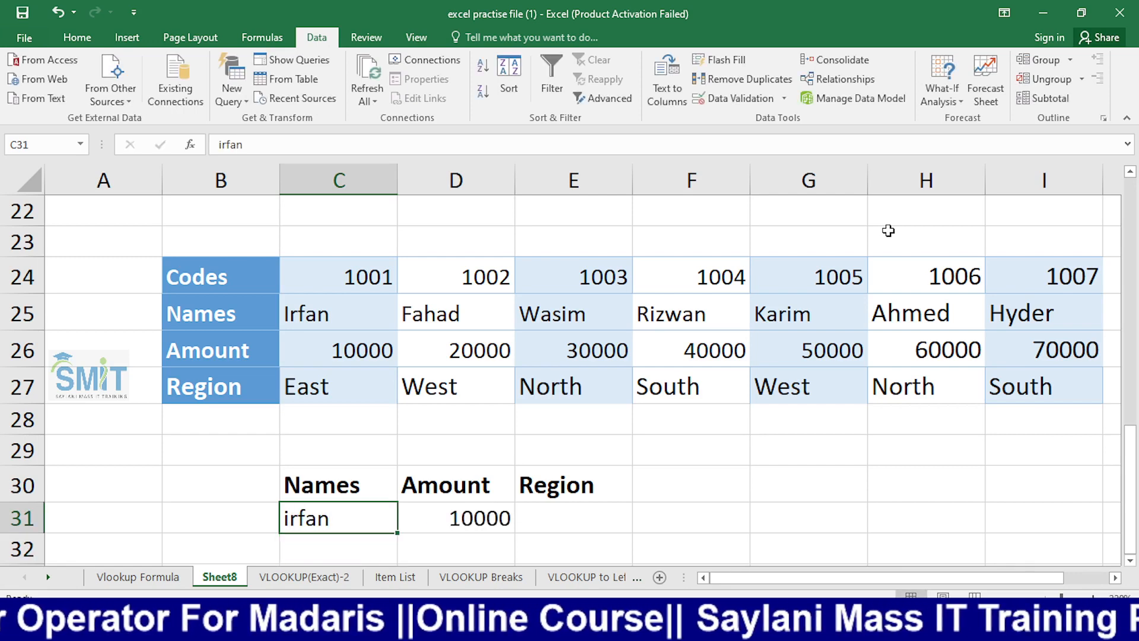
text(rizwan)
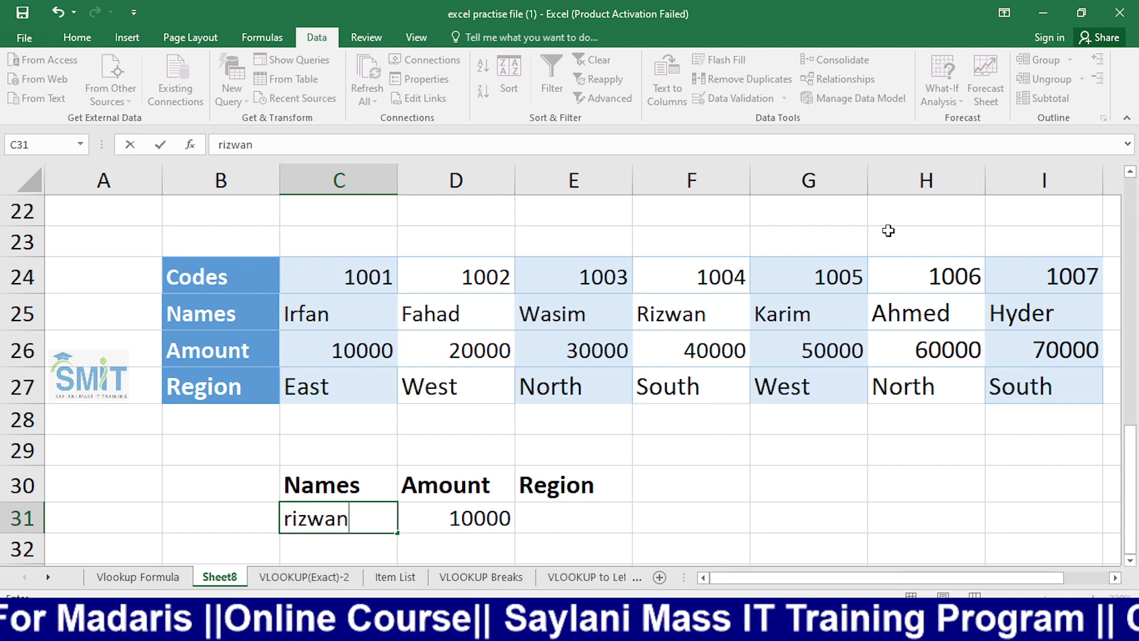
key(Return)
key(Up)
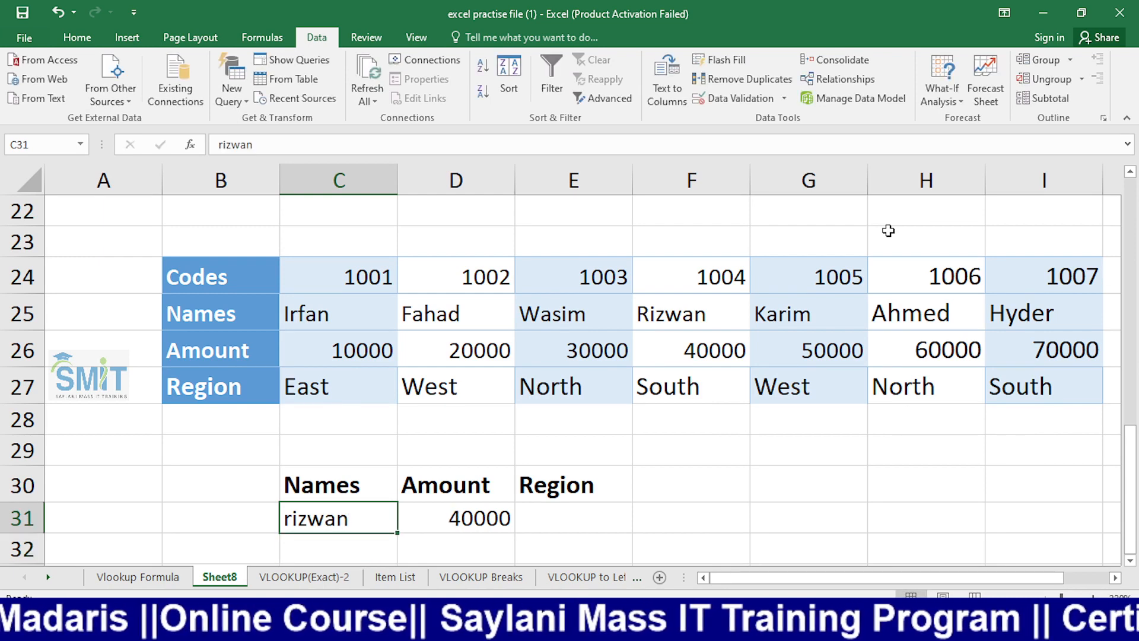
text(hydere)
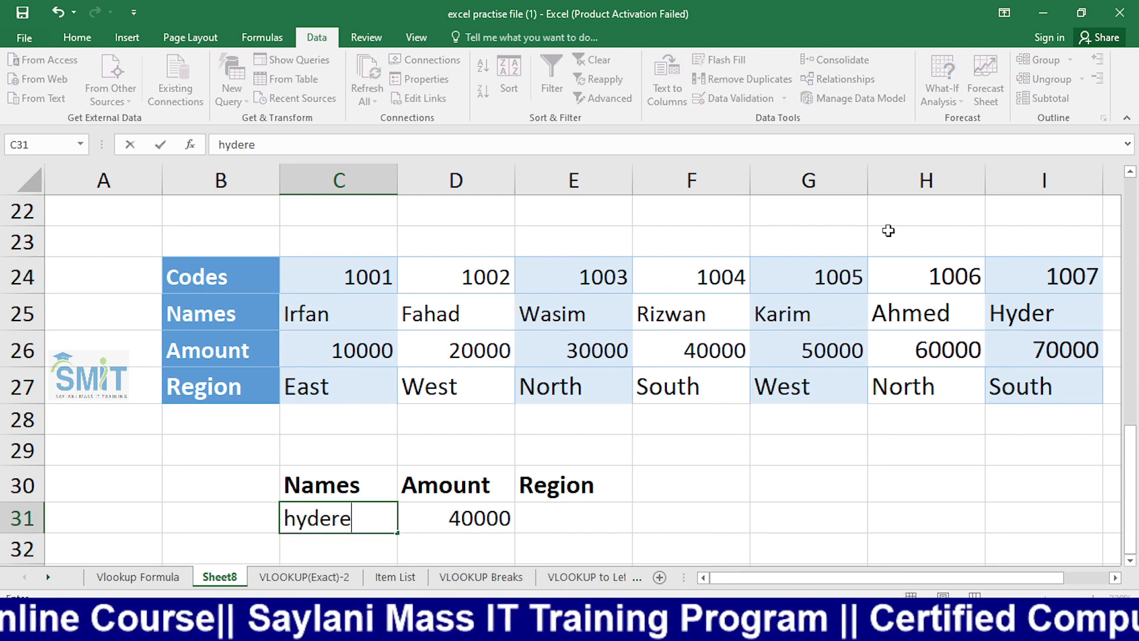
key(BackSpace)
key(Return)
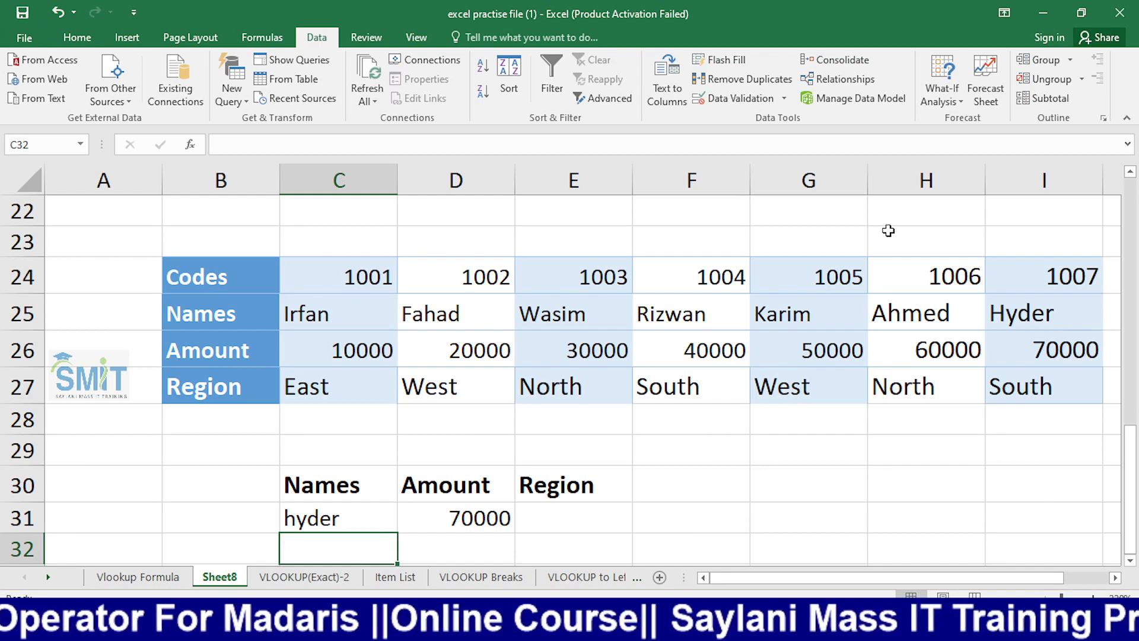
Switch to OBS and activate the Camera scene.
key(alt+Tab)
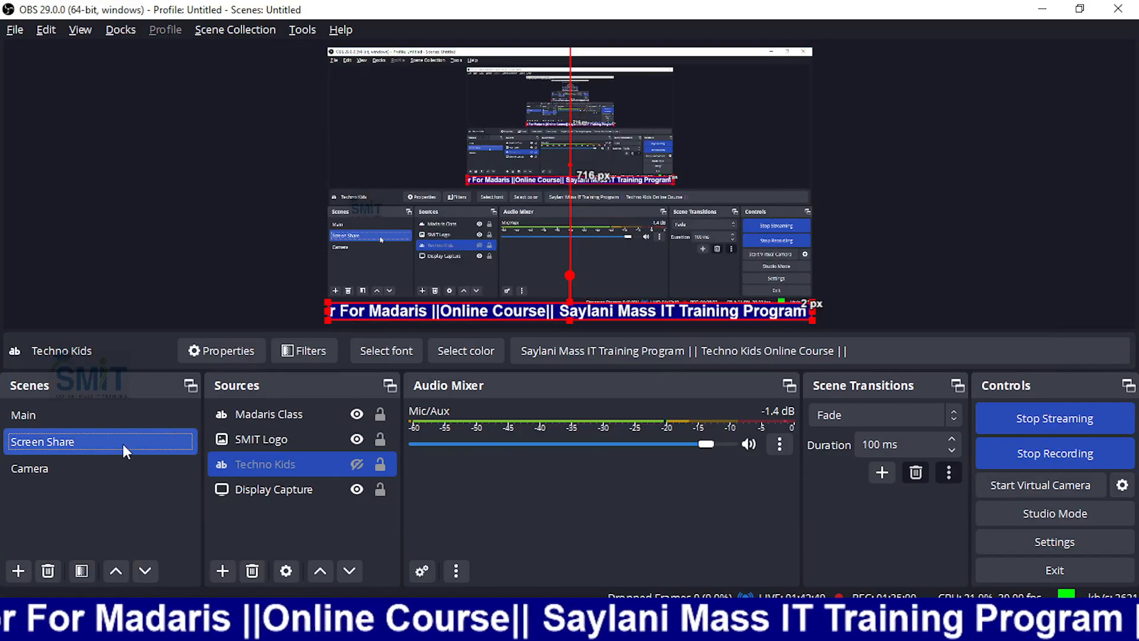
click(119, 468)
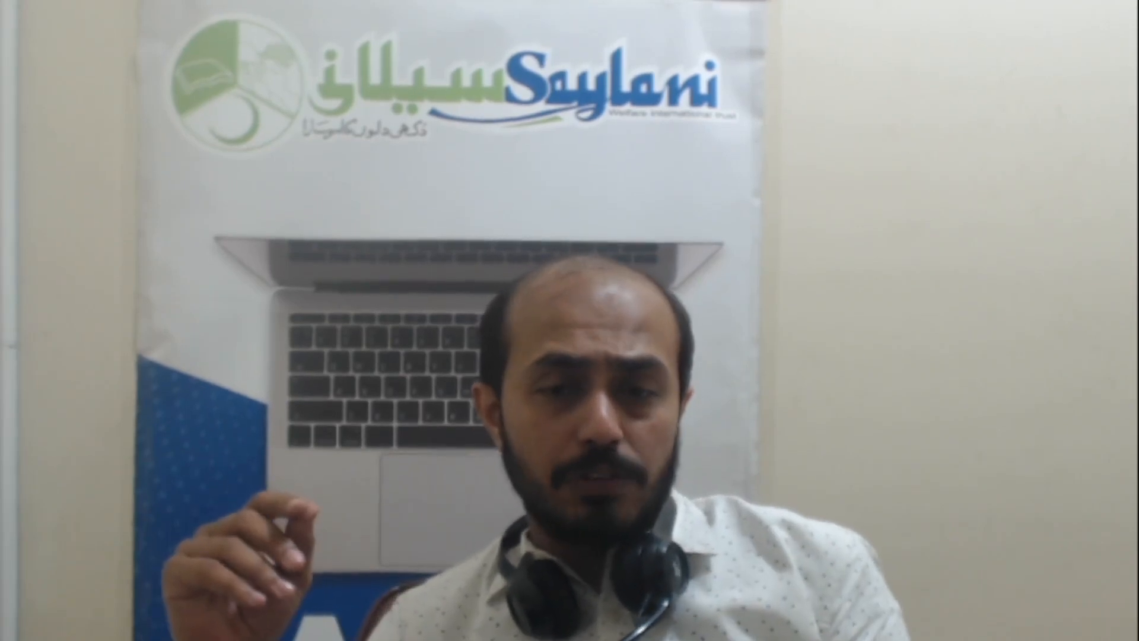